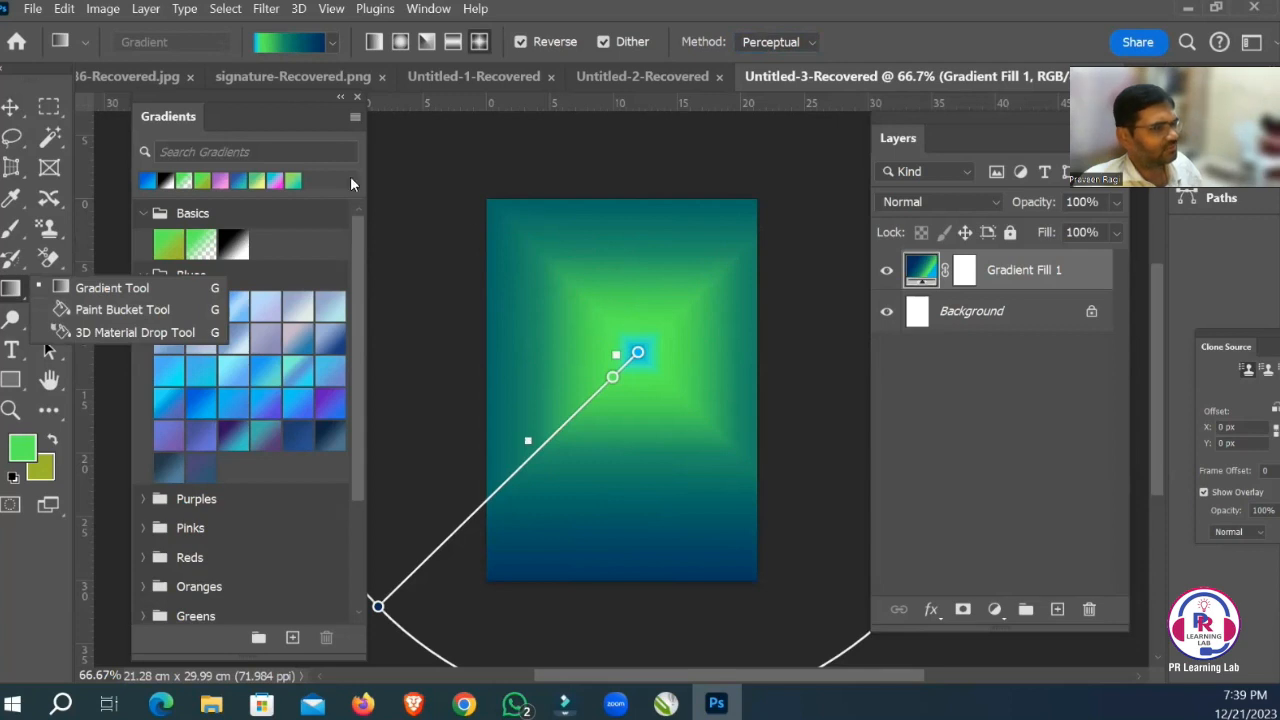
Marquee-select a full-width band about 5 cm tall along the page's upper edge and add a new layer above Gradient Fill 1.
click(47, 107)
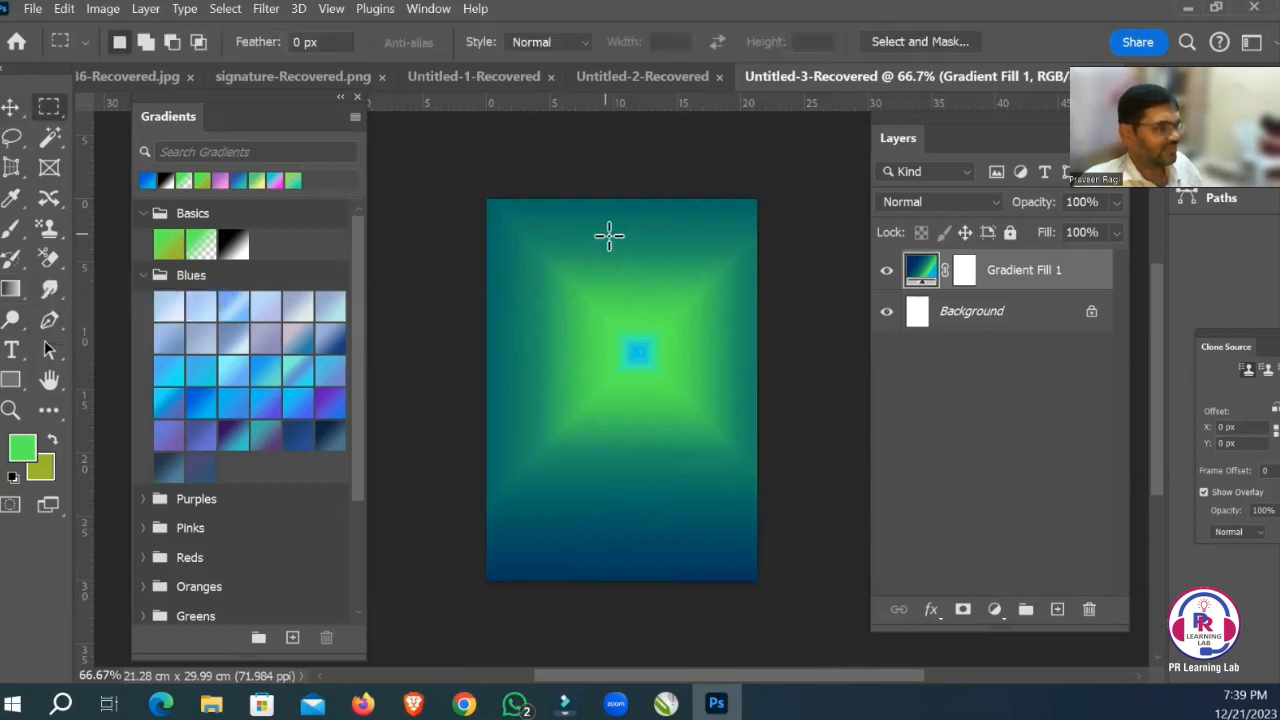
drag(572, 224, 705, 300)
drag(466, 186, 806, 260)
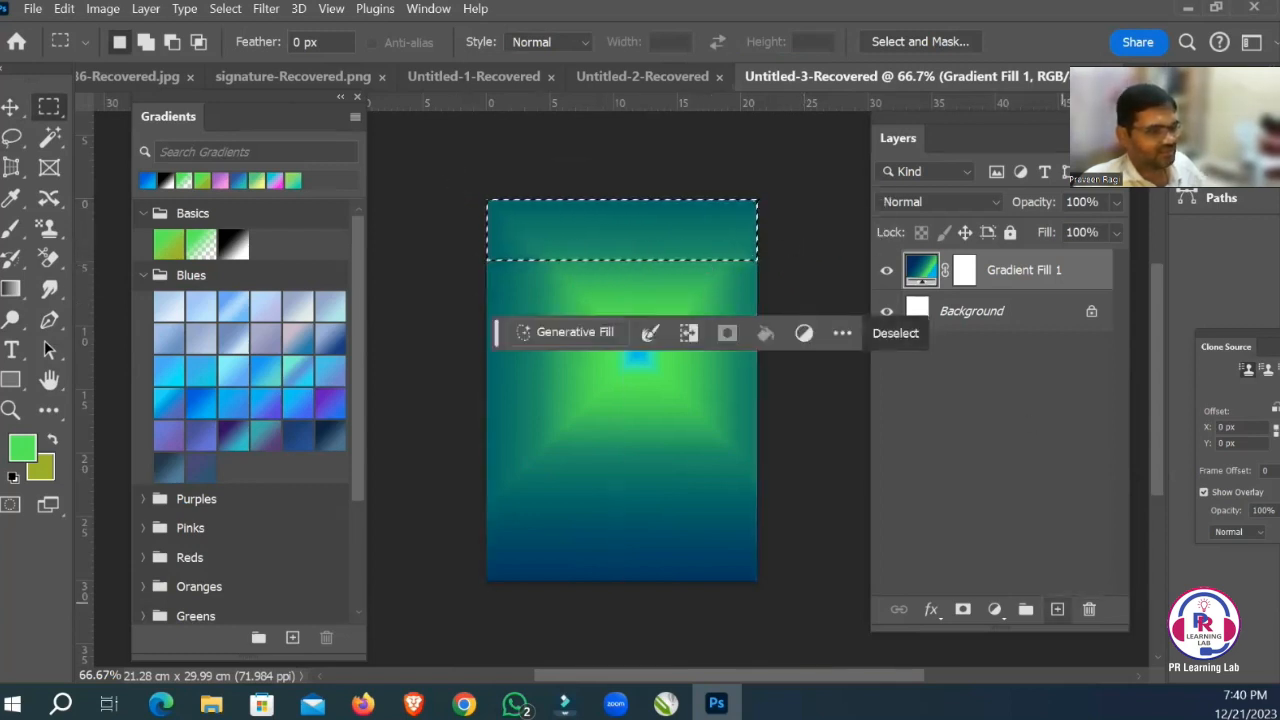
click(1057, 609)
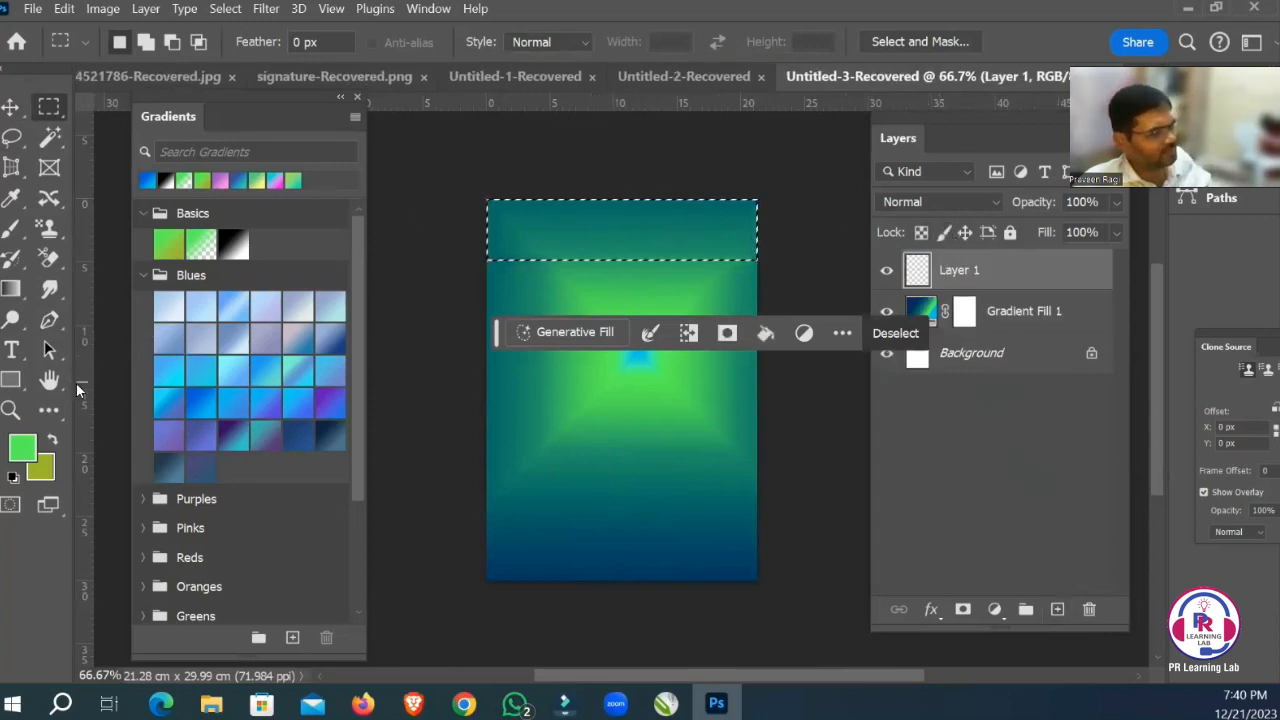
Set the foreground color to a pale green (R 181, G 242, B 177).
click(26, 447)
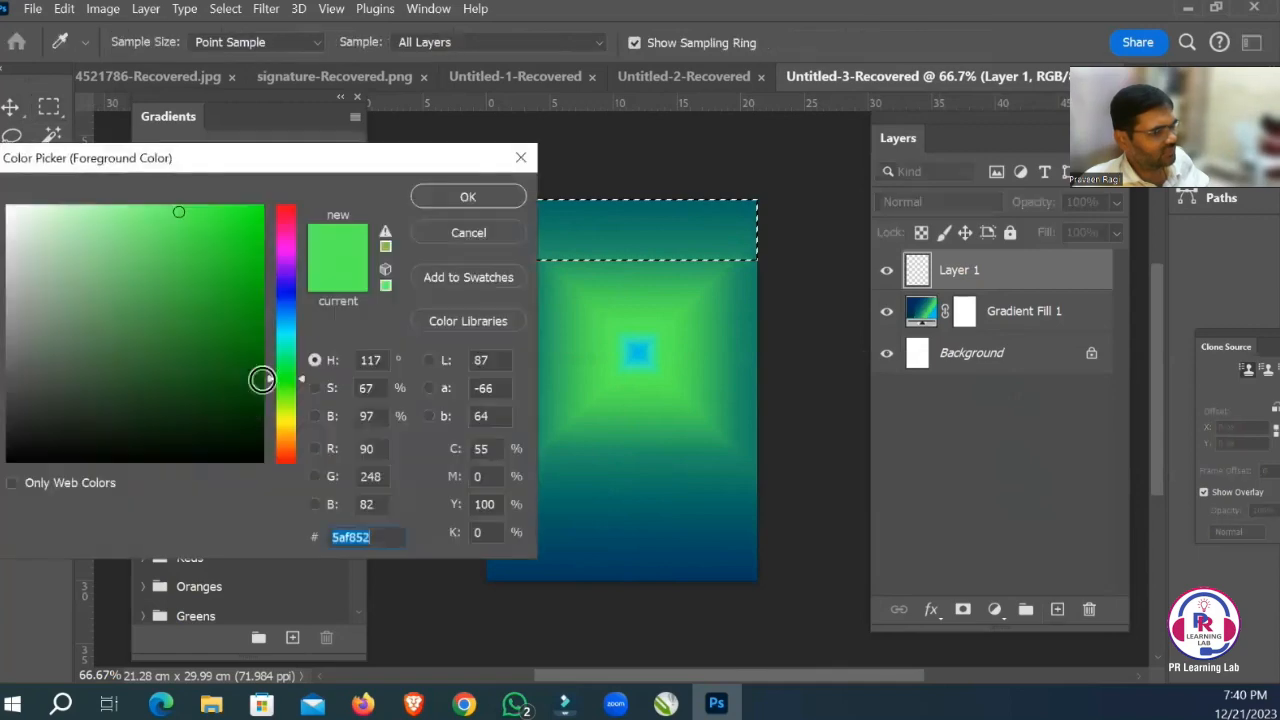
drag(243, 157, 750, 323)
click(618, 367)
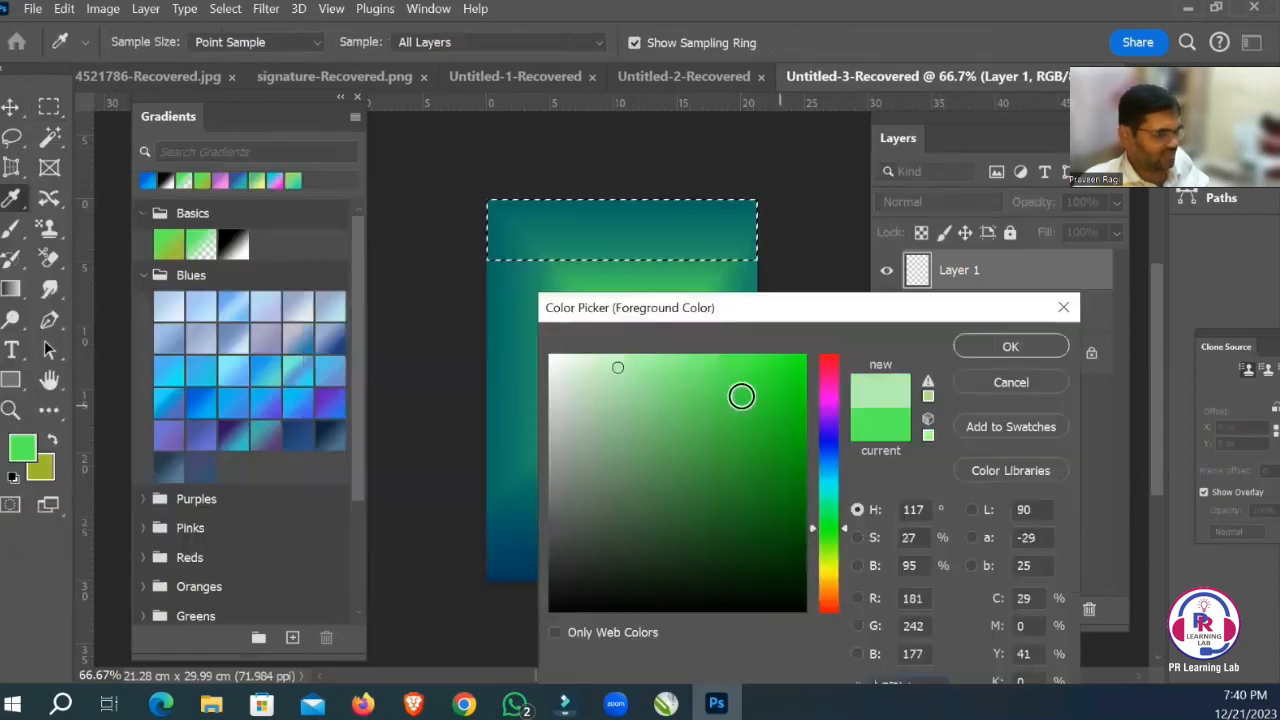
key(Return)
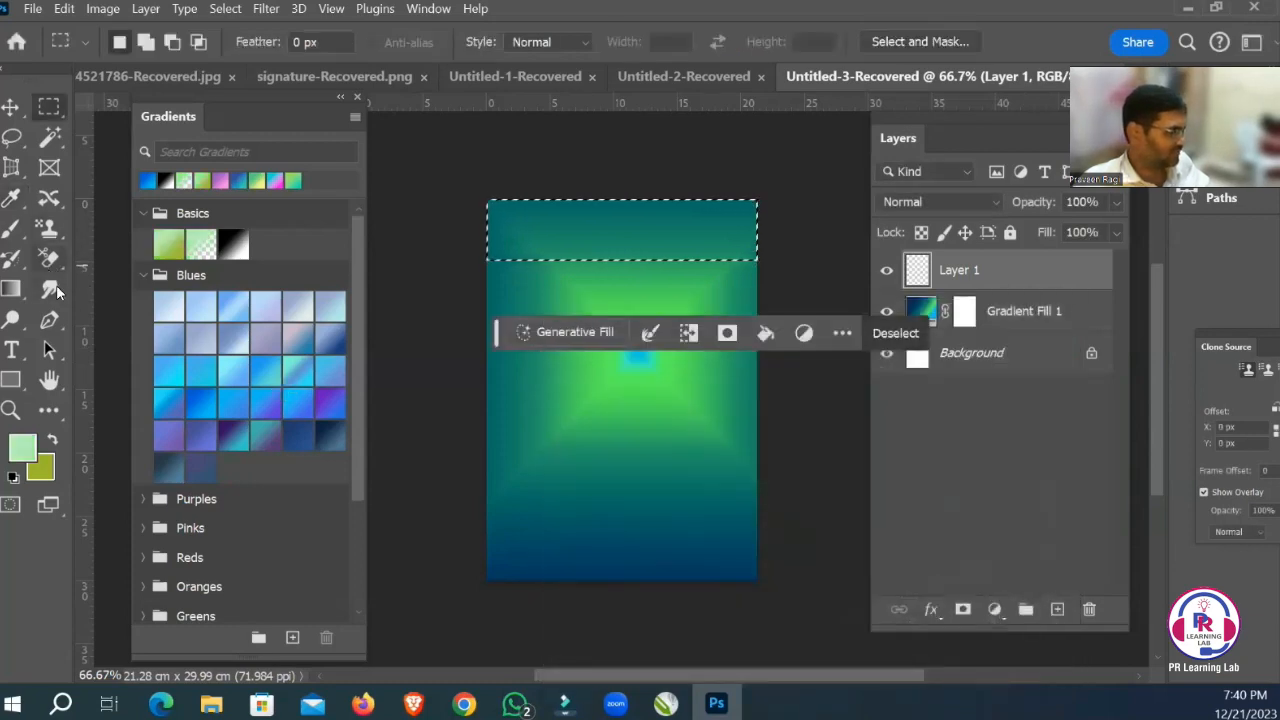
Fill the selected band on Layer 1 with the foreground color using the Paint Bucket Tool, and deselect it.
click(12, 289)
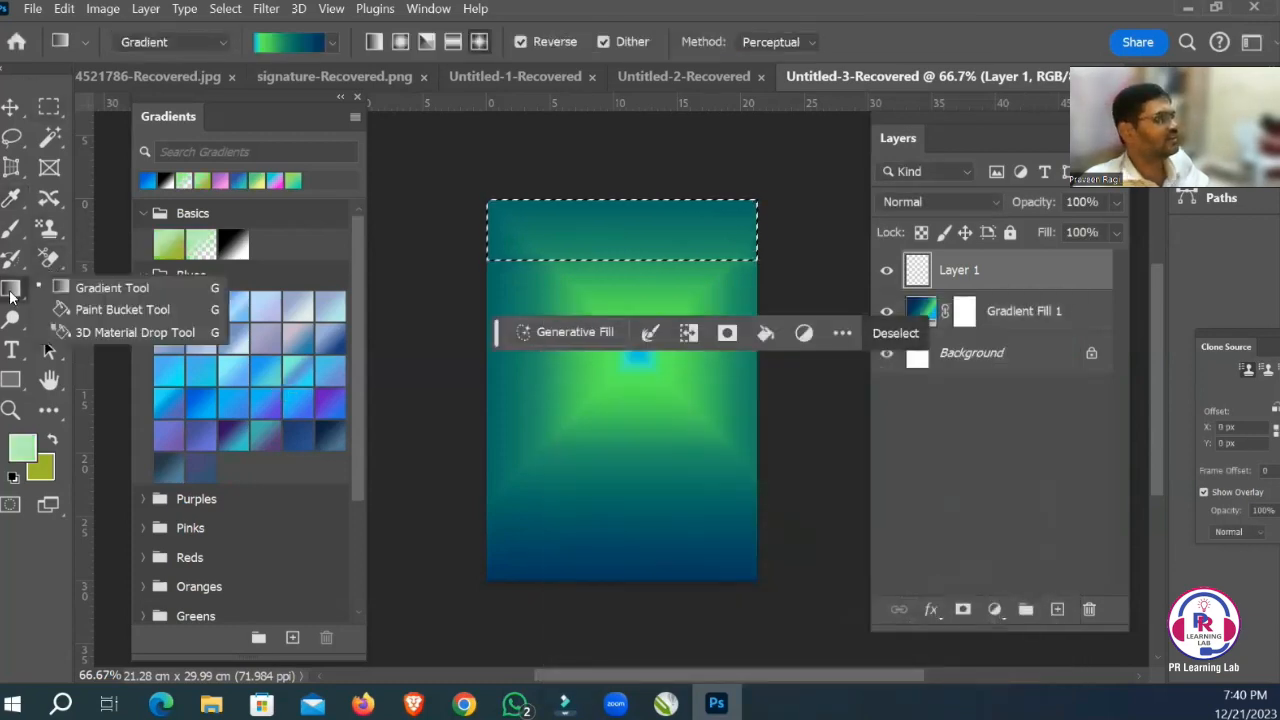
click(88, 312)
click(551, 229)
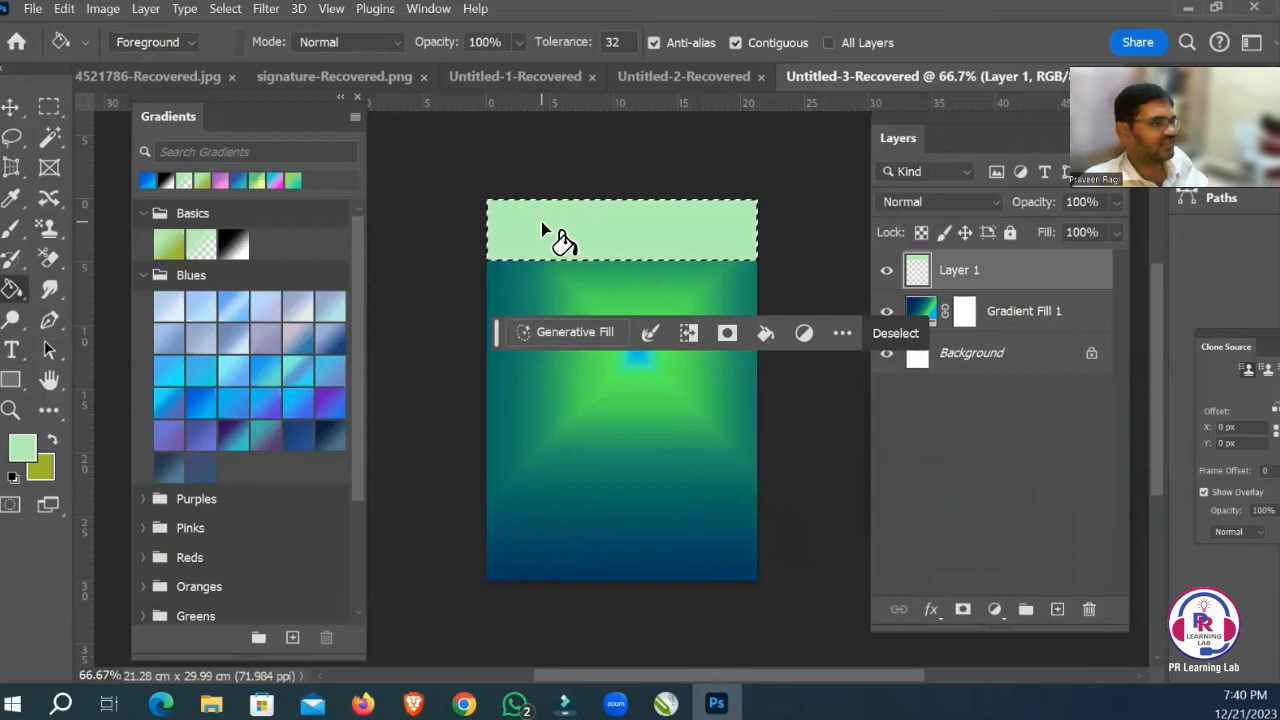
key(ctrl+d)
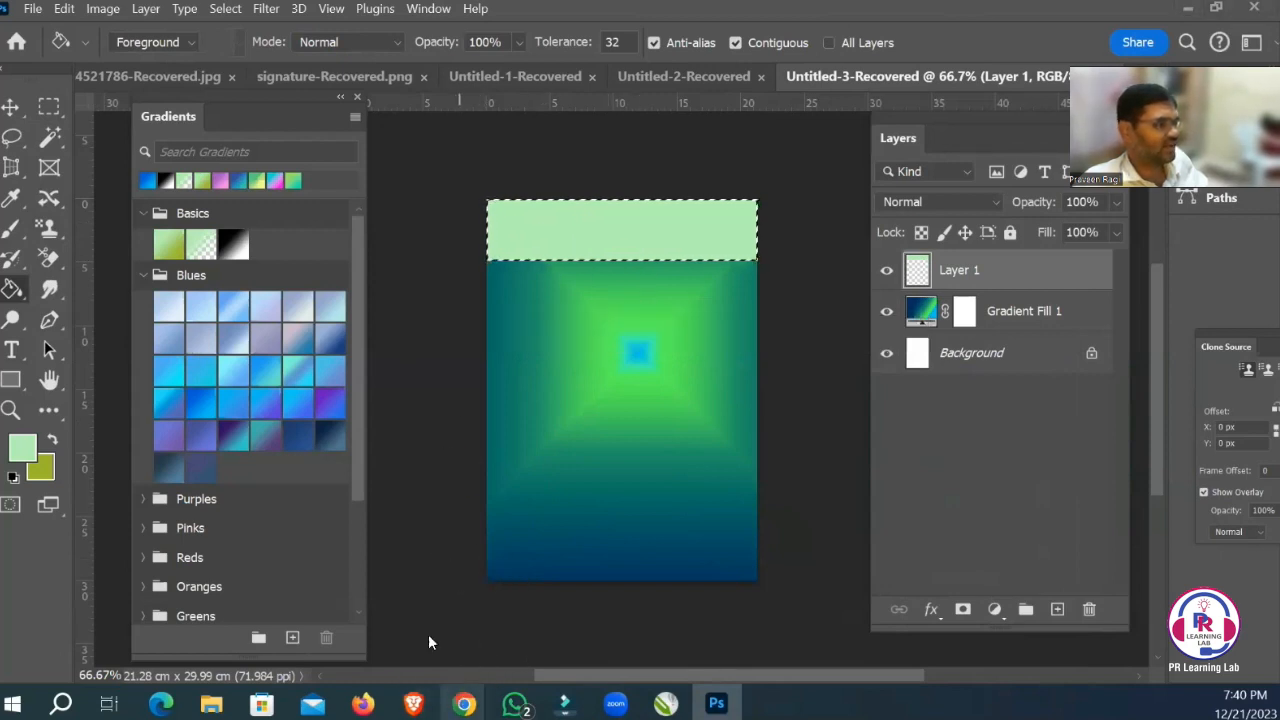
Switch to the Freepik brochure page in Chrome and search the assets for "parrot".
mouse_move(464, 703)
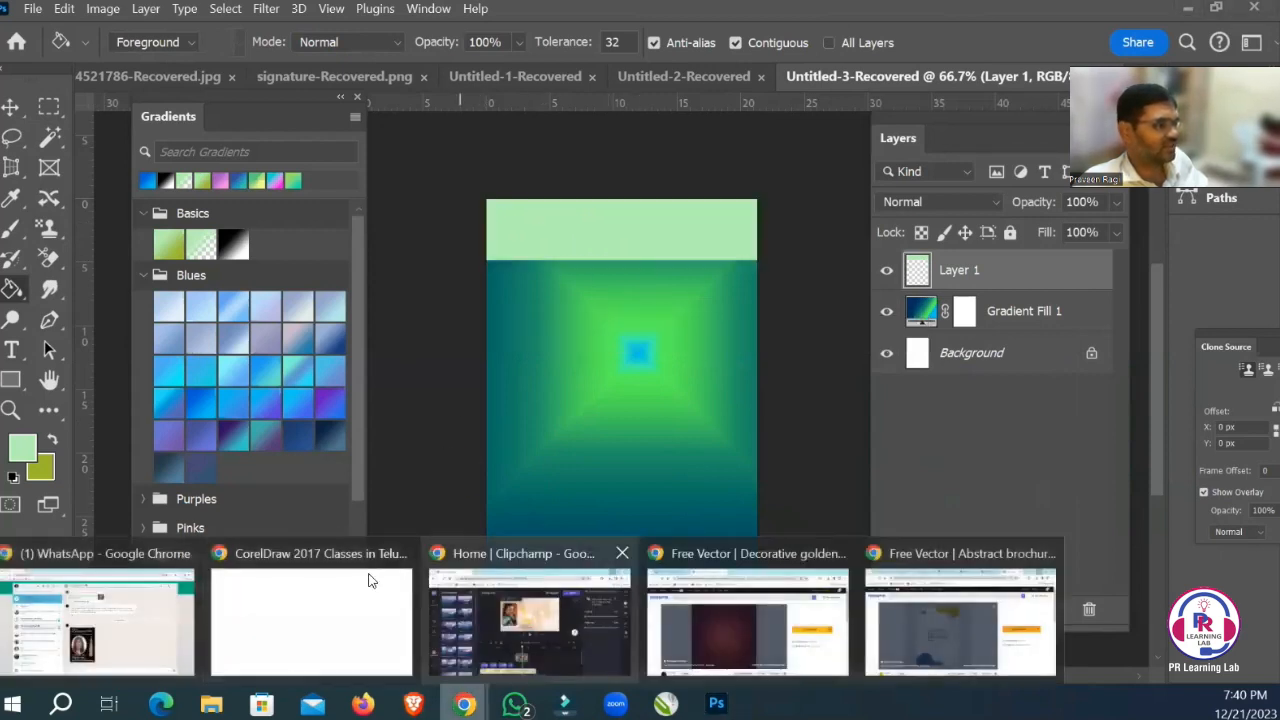
click(889, 626)
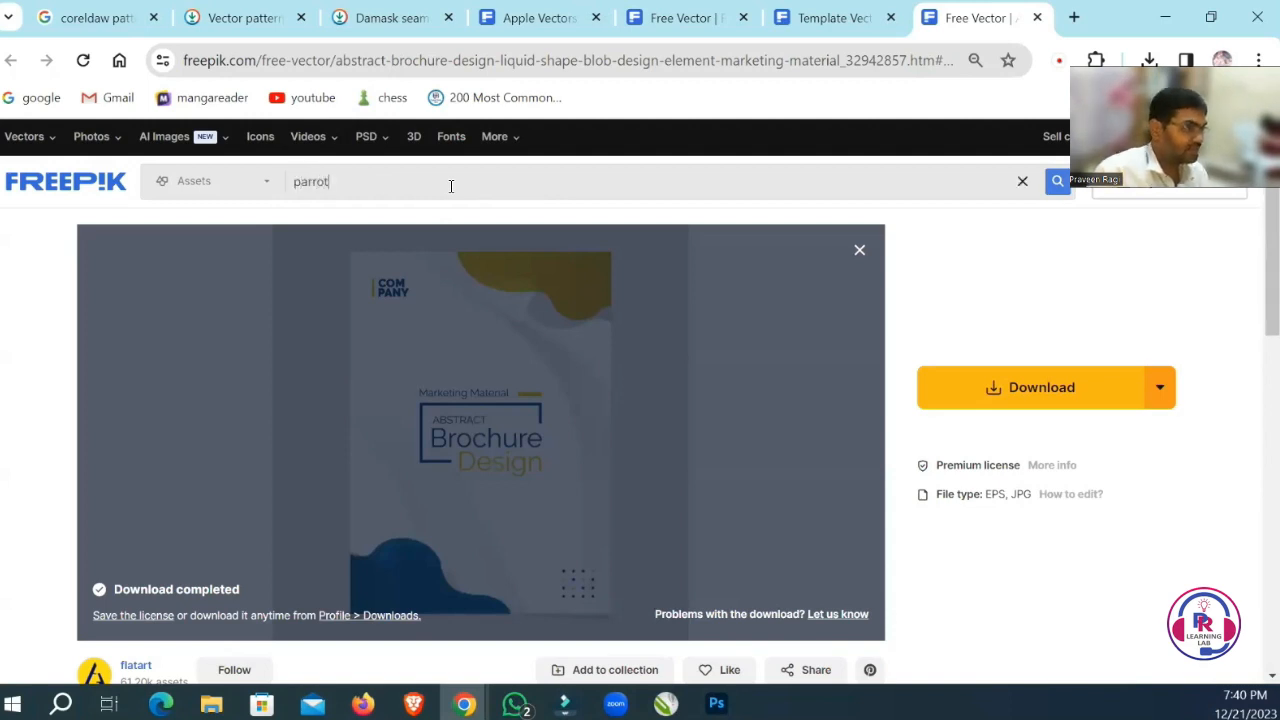
click(451, 186)
key(Return)
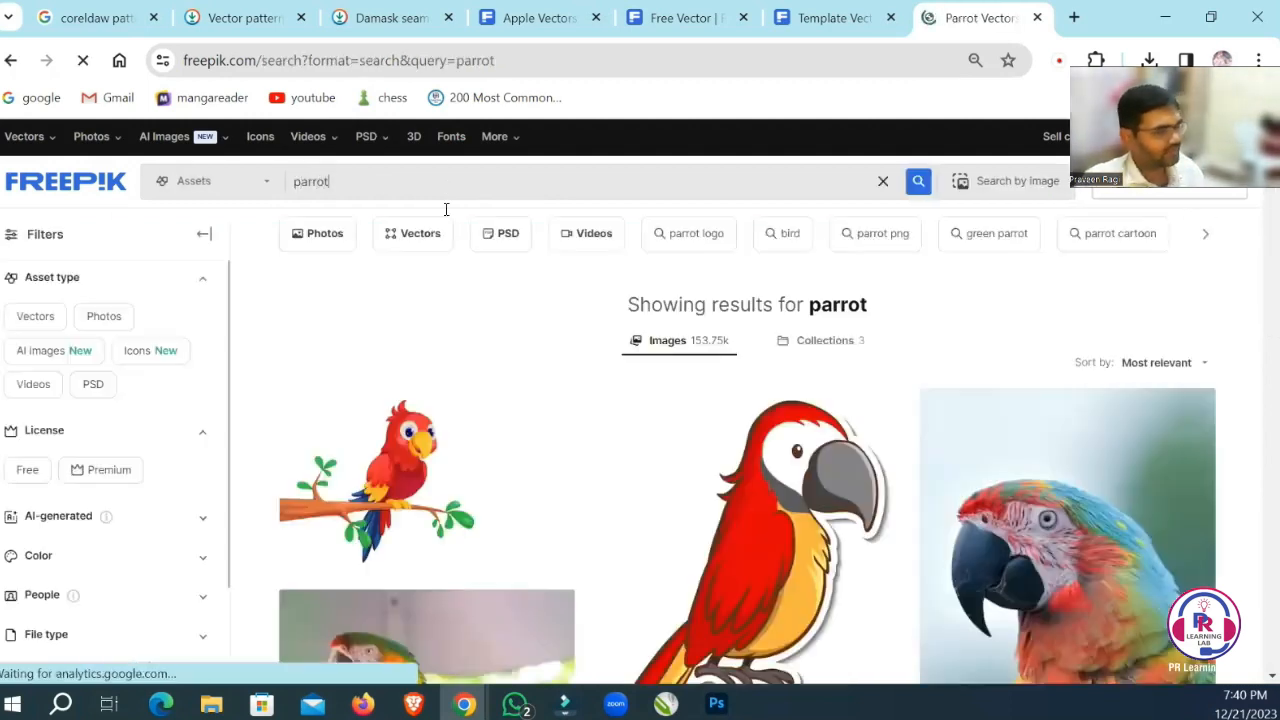
Filter the parrot results to Vectors and browse the illustrations.
scroll(900, 420, down, 2)
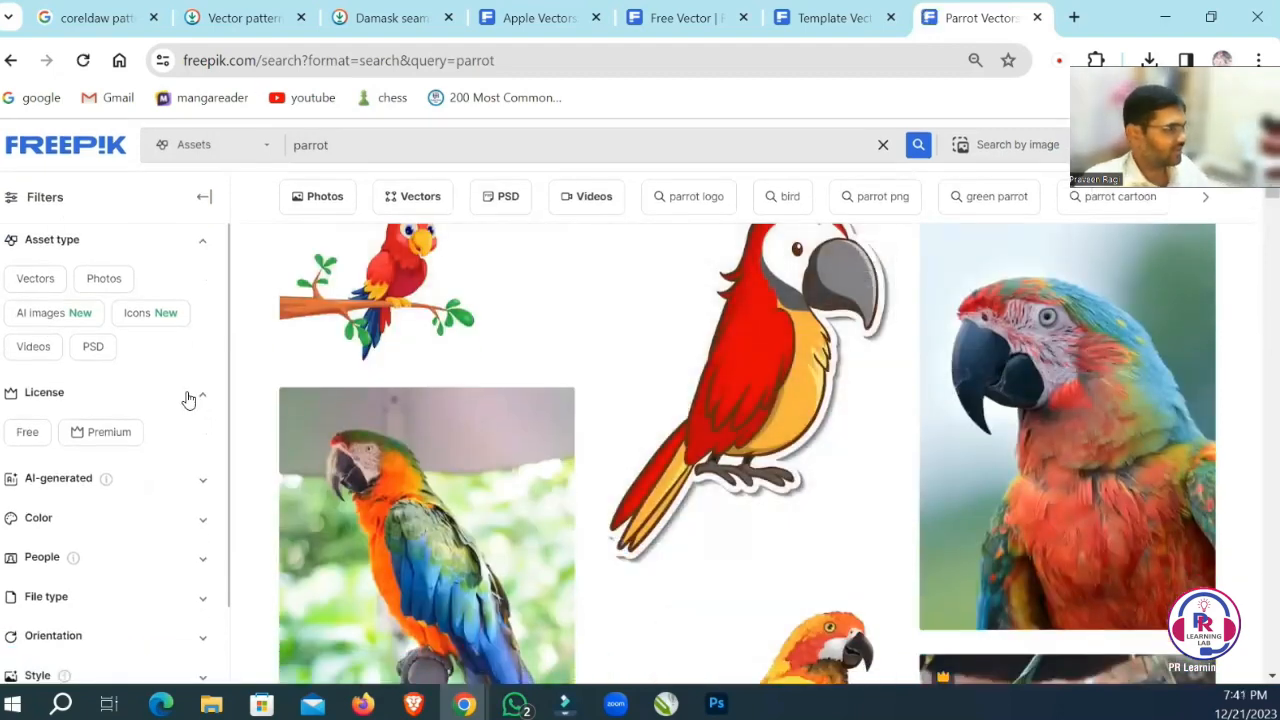
click(36, 278)
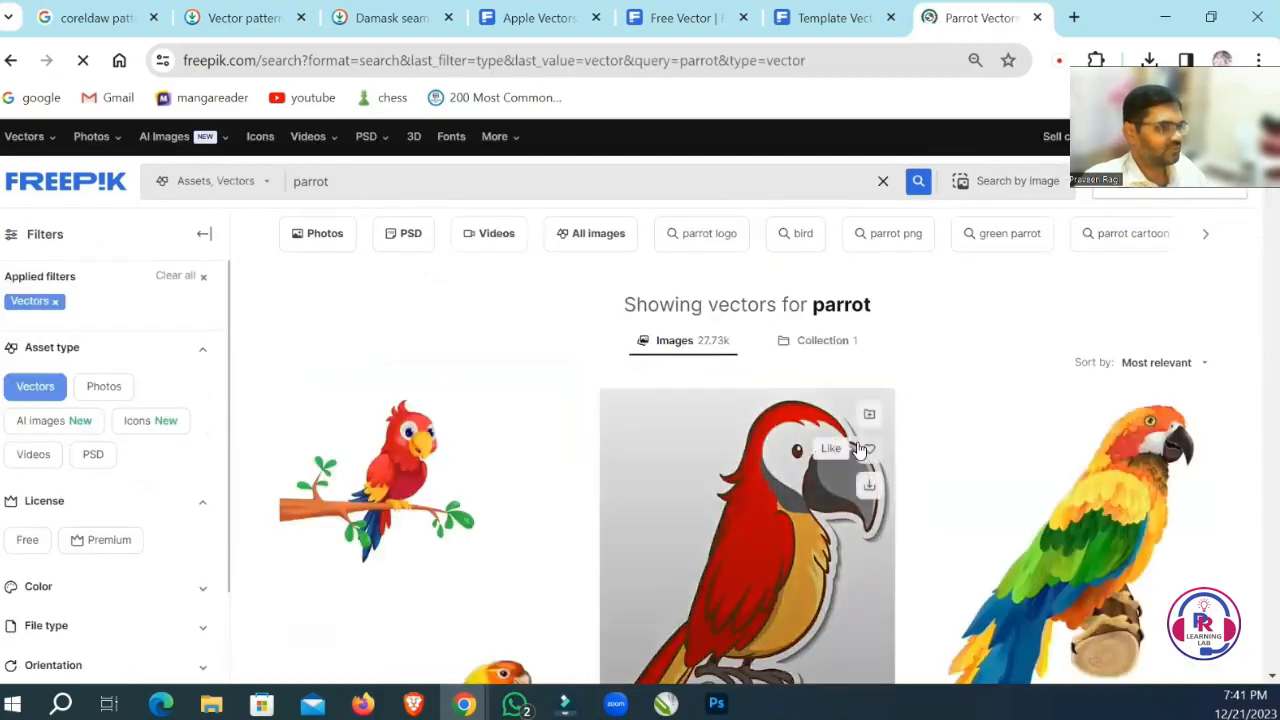
scroll(857, 449, down, 8)
scroll(857, 449, down, 7)
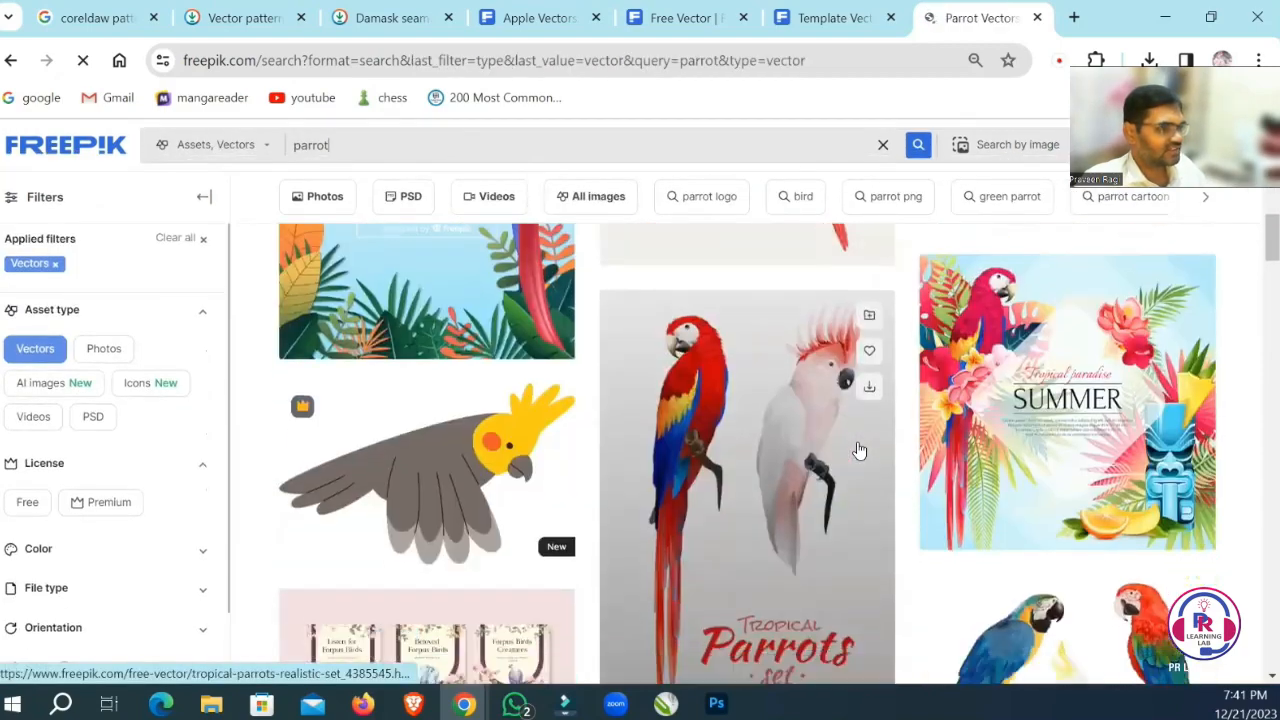
scroll(857, 449, up, 3)
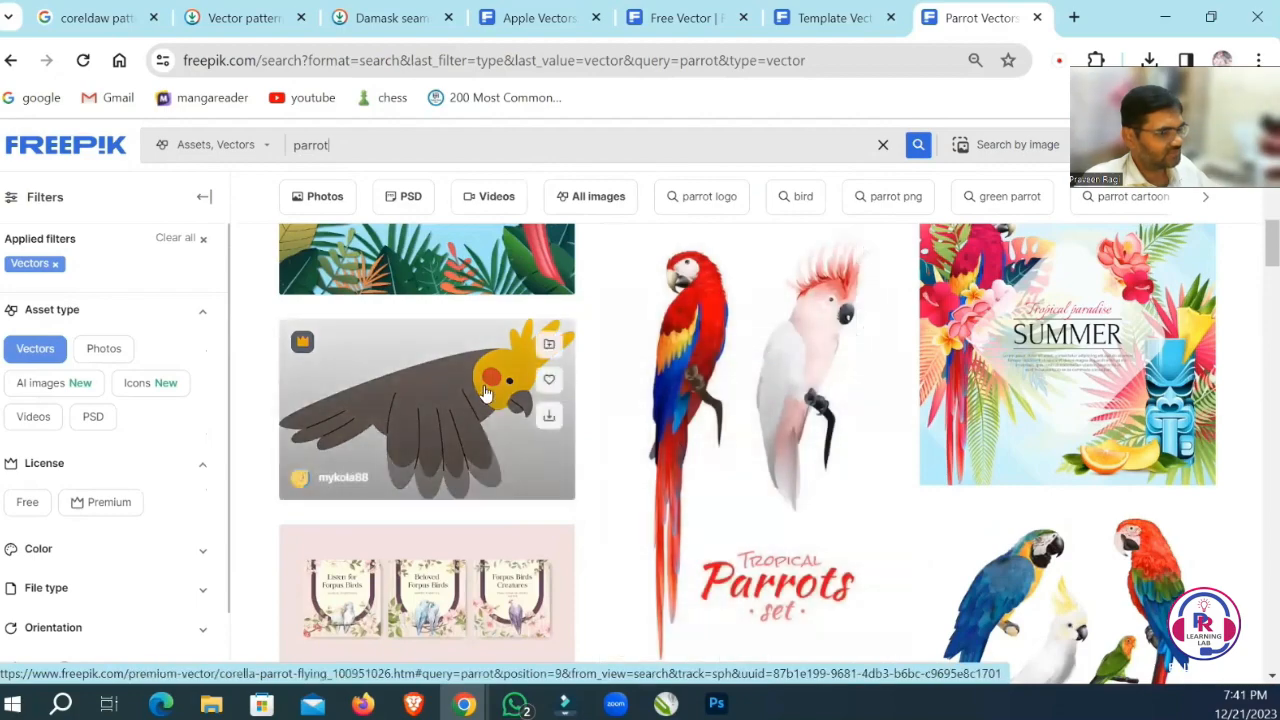
scroll(957, 491, down, 5)
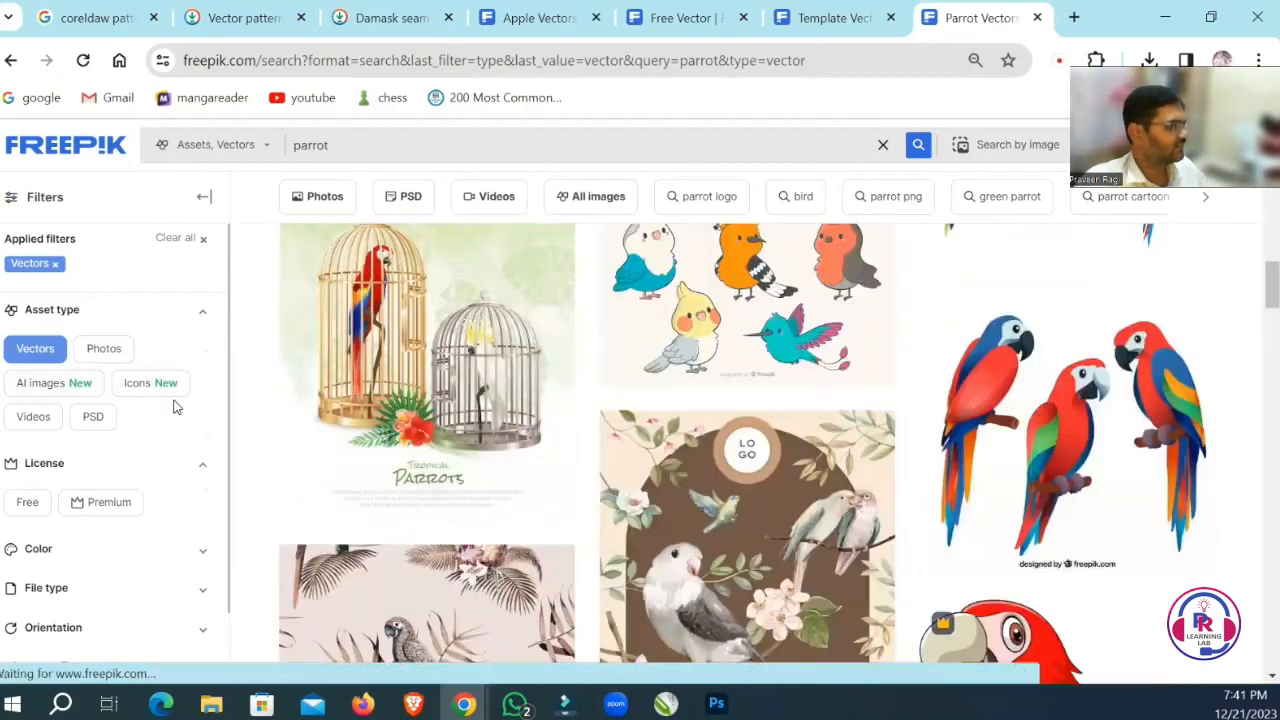
Filter the parrot results to Icons instead and look through the first page.
click(145, 392)
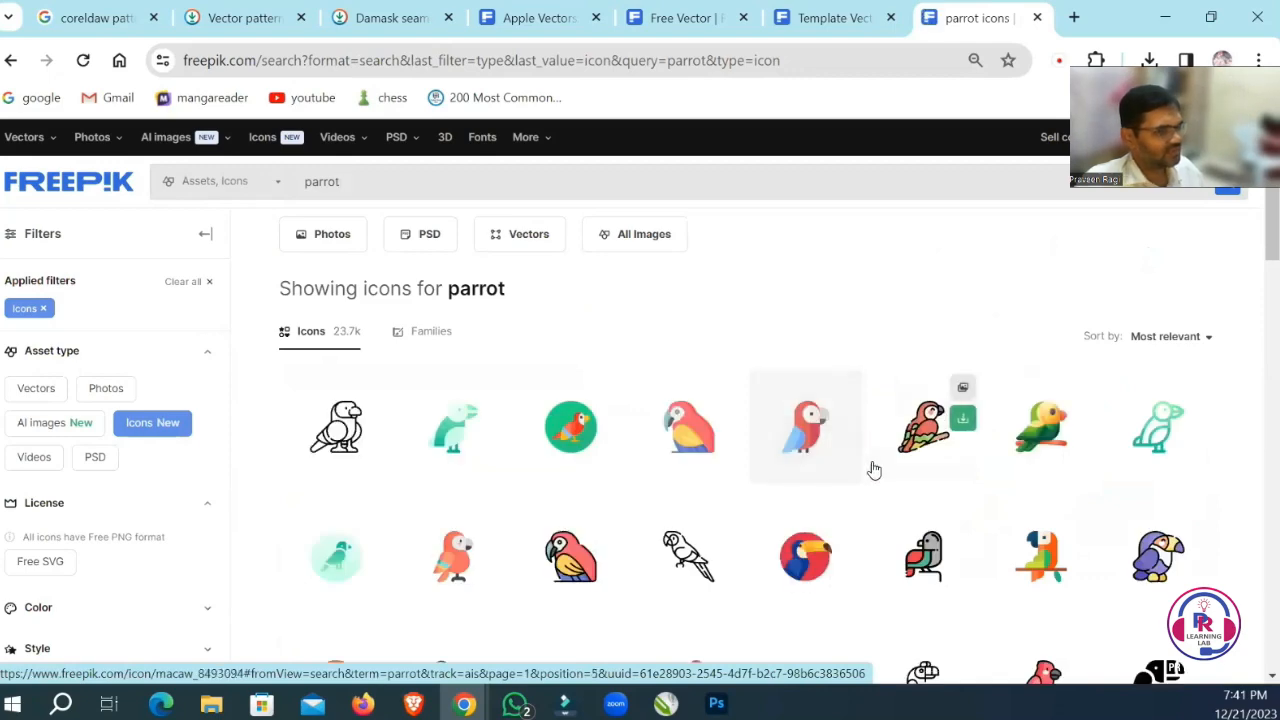
scroll(871, 466, down, 2)
scroll(873, 469, down, 8)
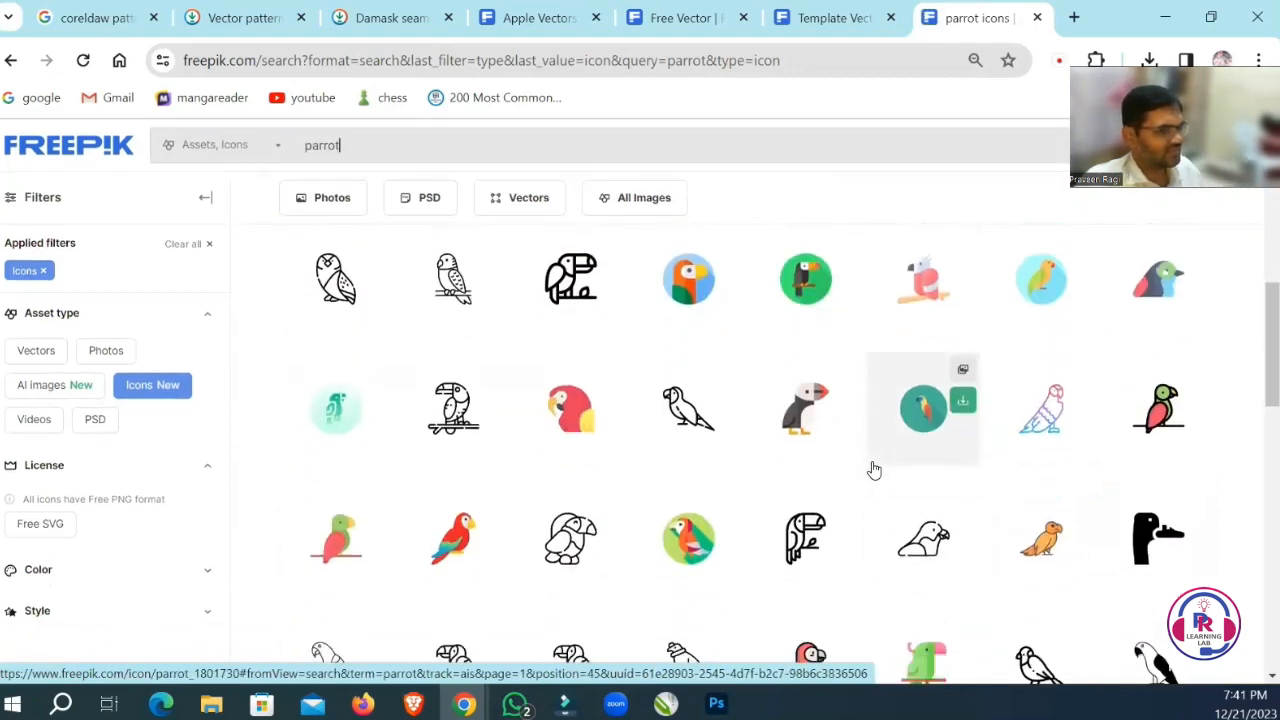
scroll(873, 469, down, 6)
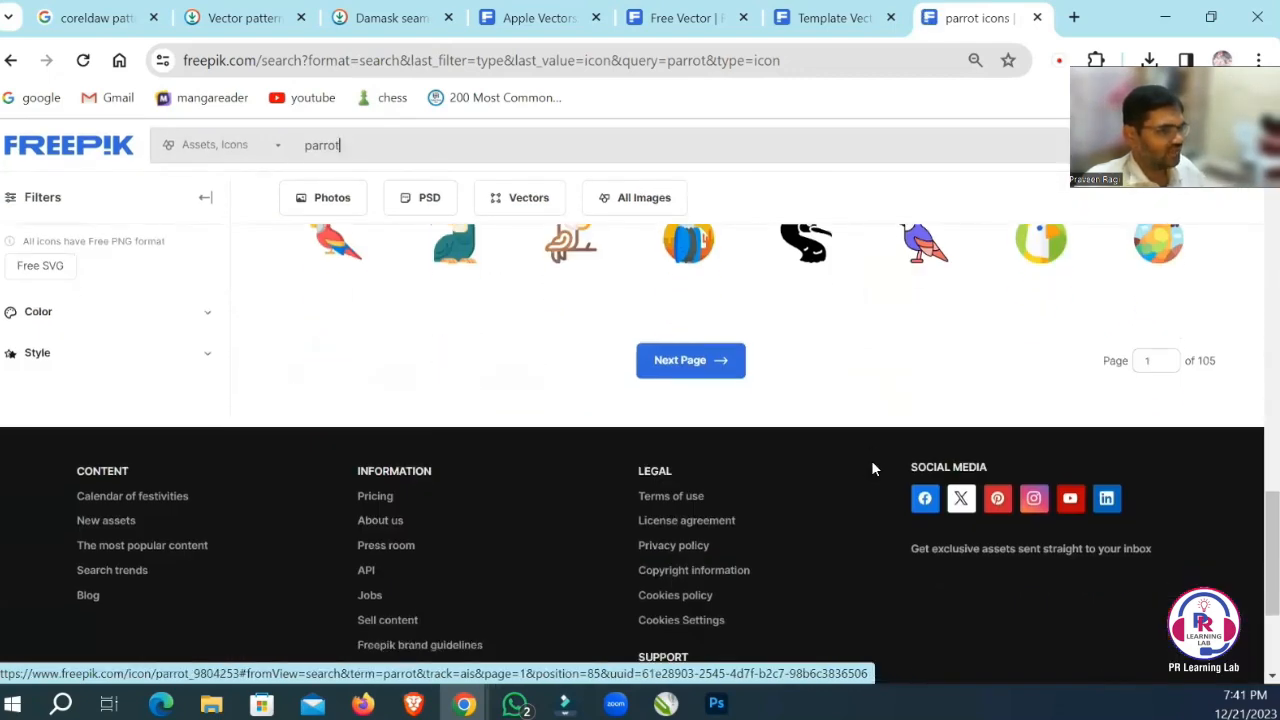
scroll(873, 469, up, 4)
scroll(873, 469, up, 8)
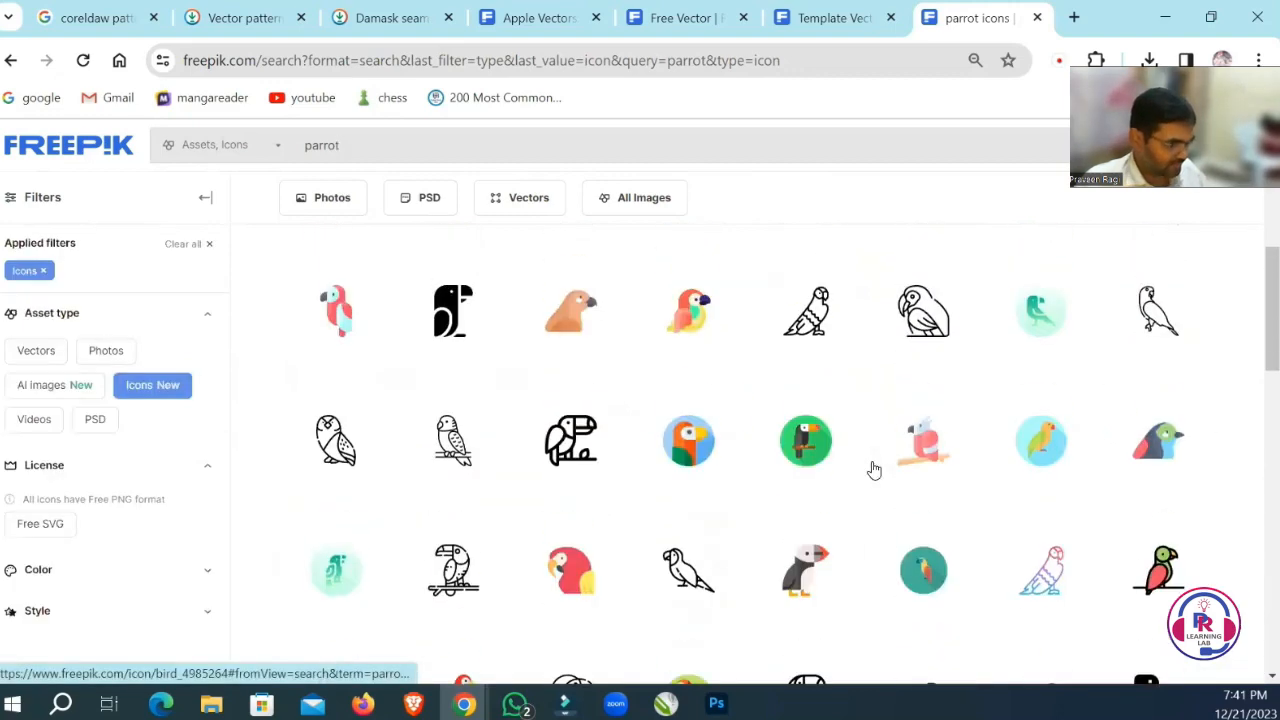
scroll(873, 469, up, 3)
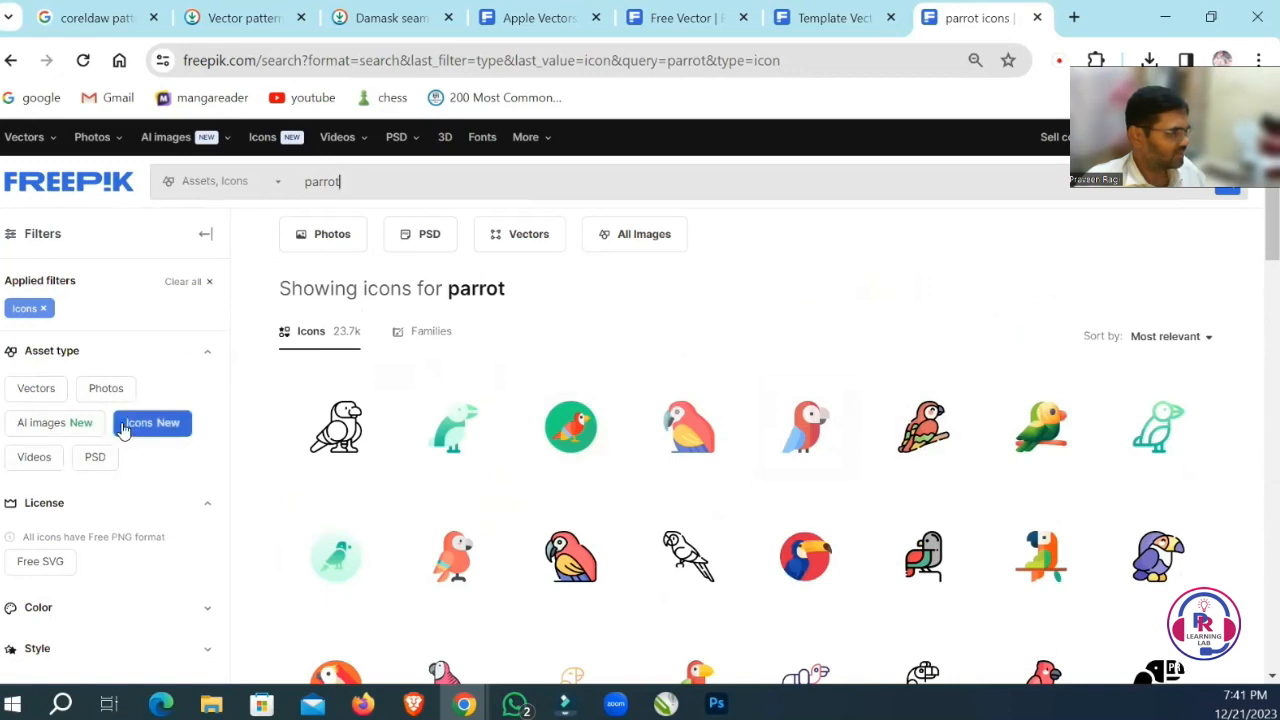
Return the parrot results to the Vectors filter and locate the green cartoon parrot.
click(40, 396)
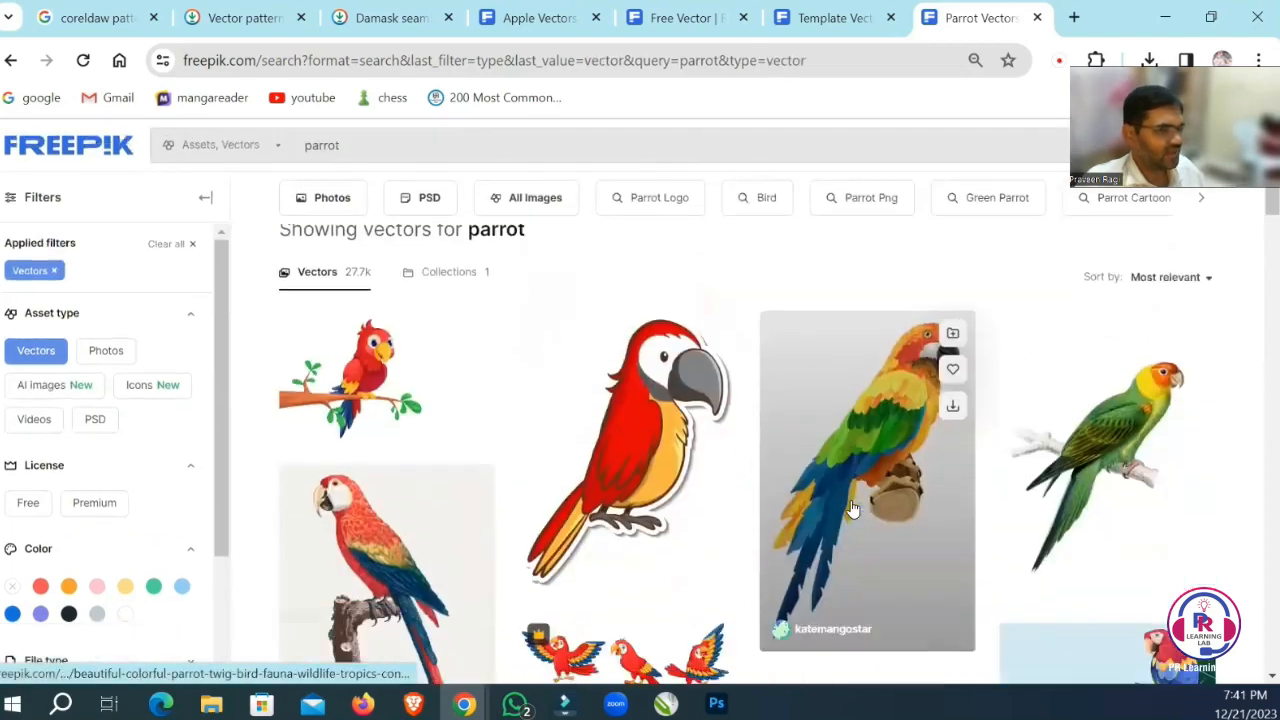
scroll(849, 500, down, 5)
scroll(560, 400, up, 2)
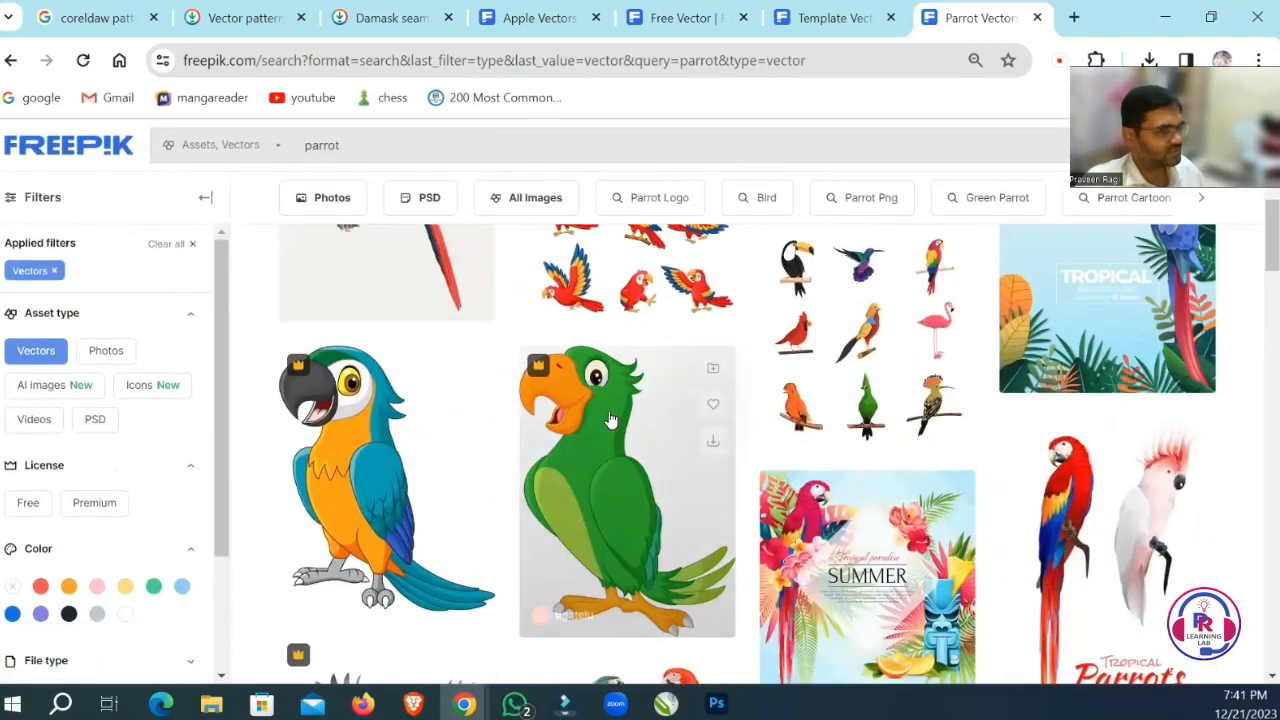
Open the green cartoon parrot vector in a new browser tab and download it.
right_click(578, 436)
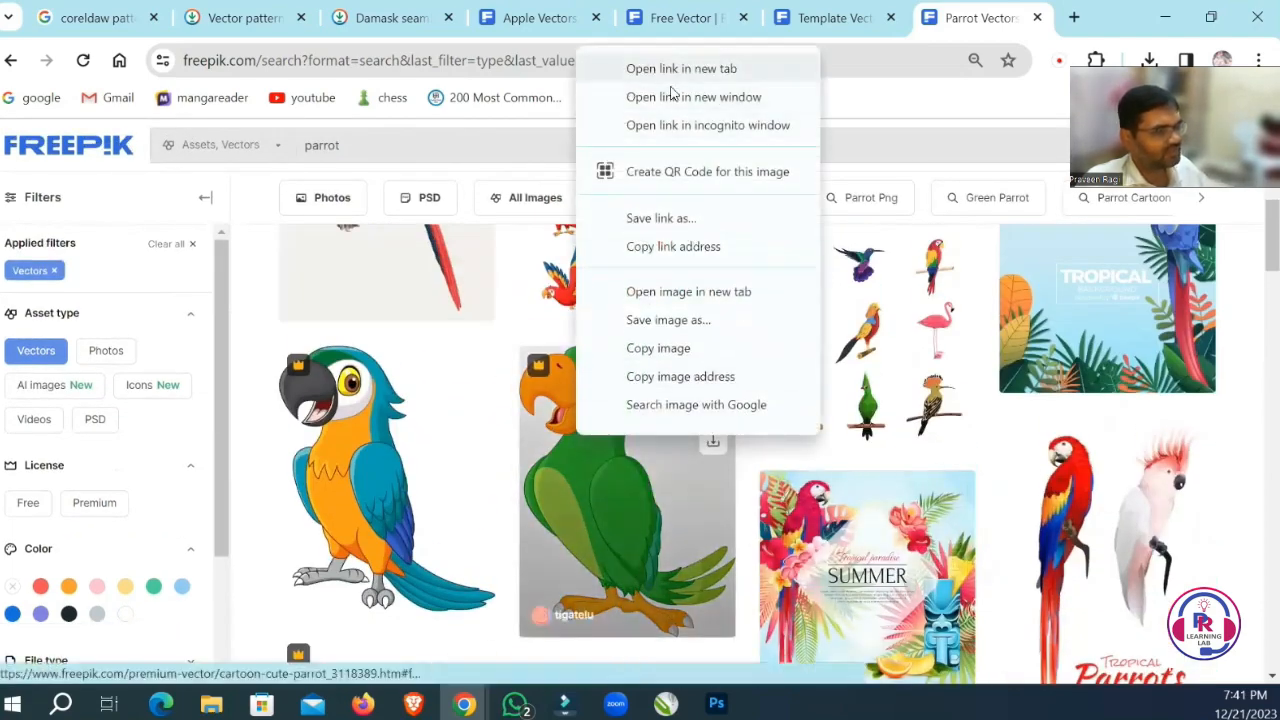
click(667, 67)
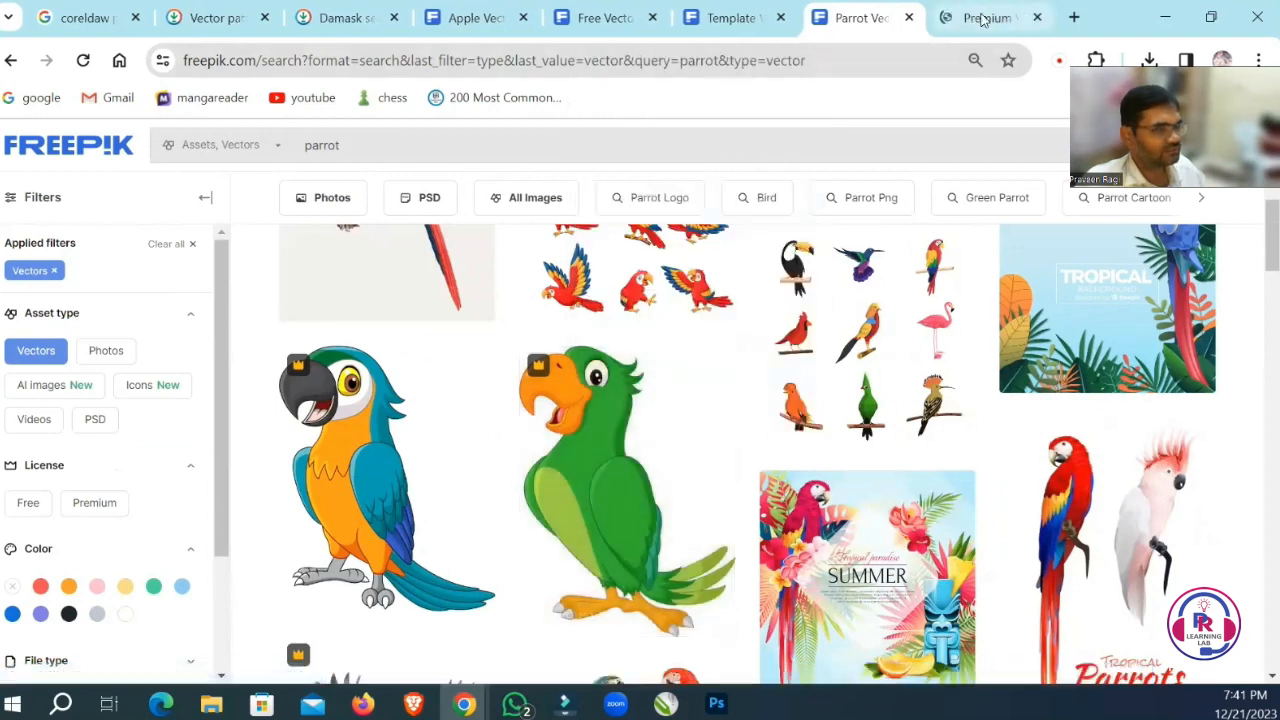
click(990, 17)
click(1000, 372)
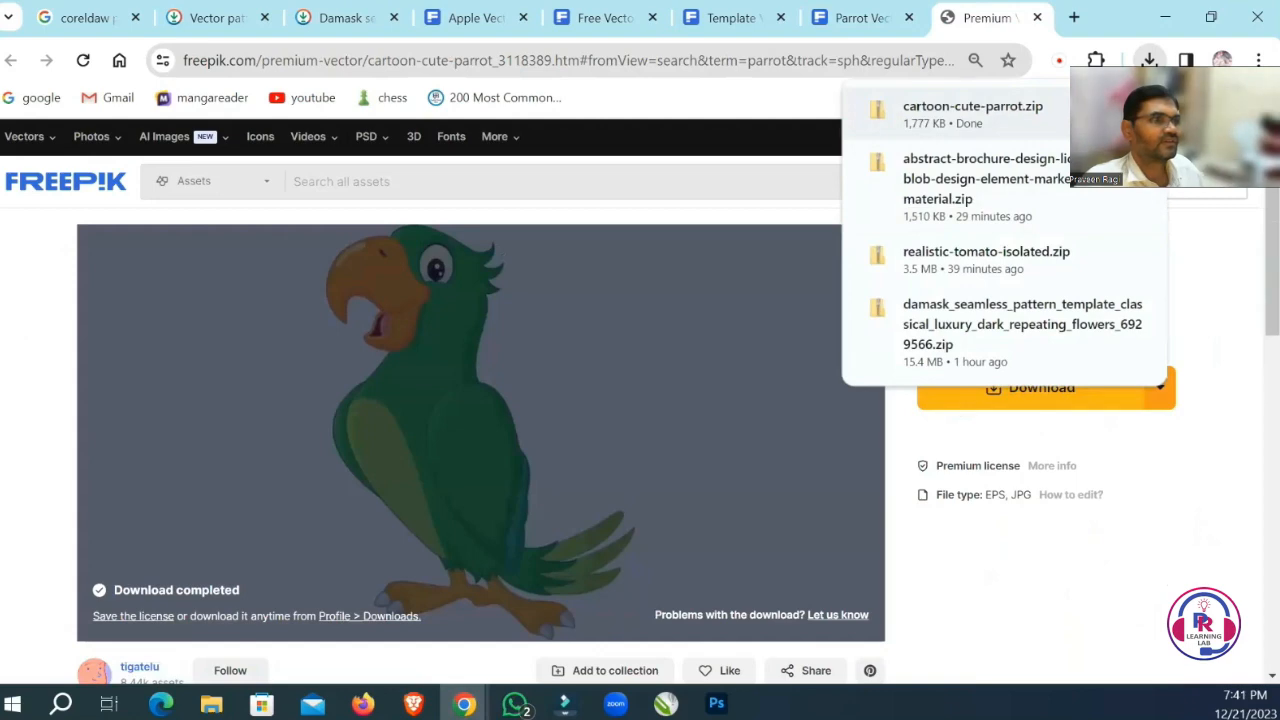
Show cartoon-cute-parrot.zip in its Downloads folder, extract the archive there and close the window of extracted files.
click(1108, 110)
right_click(508, 303)
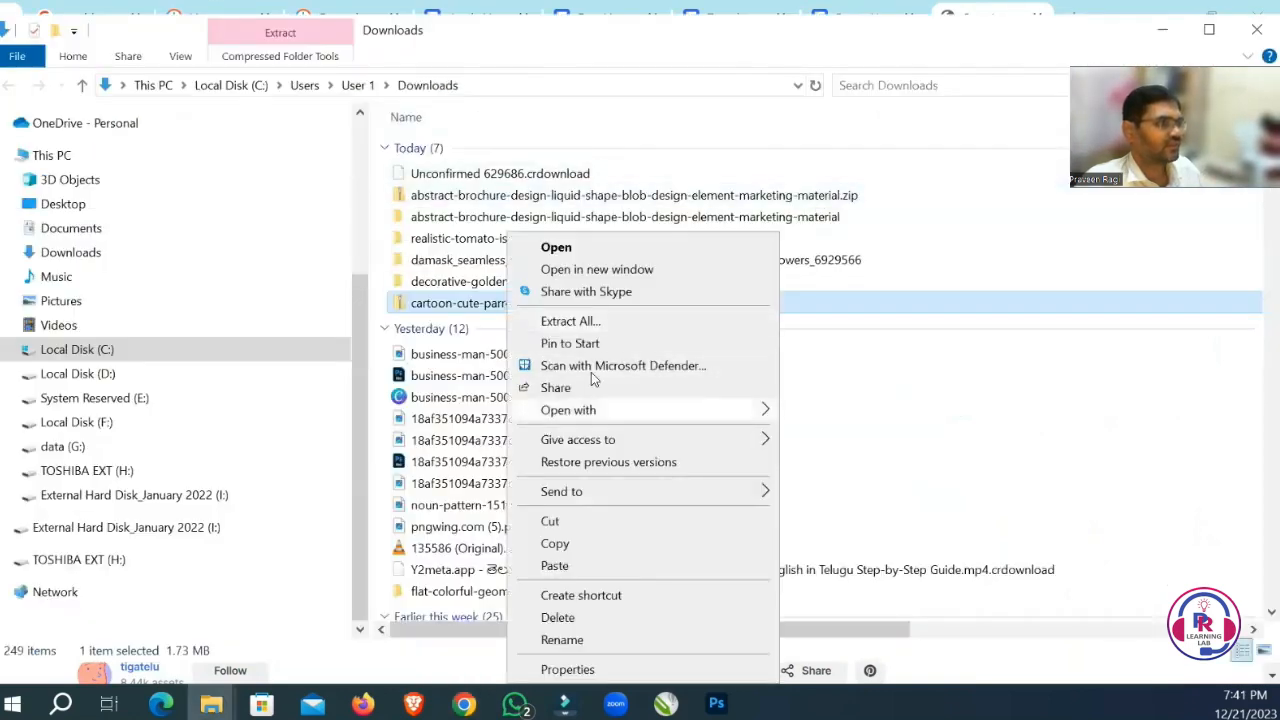
click(570, 321)
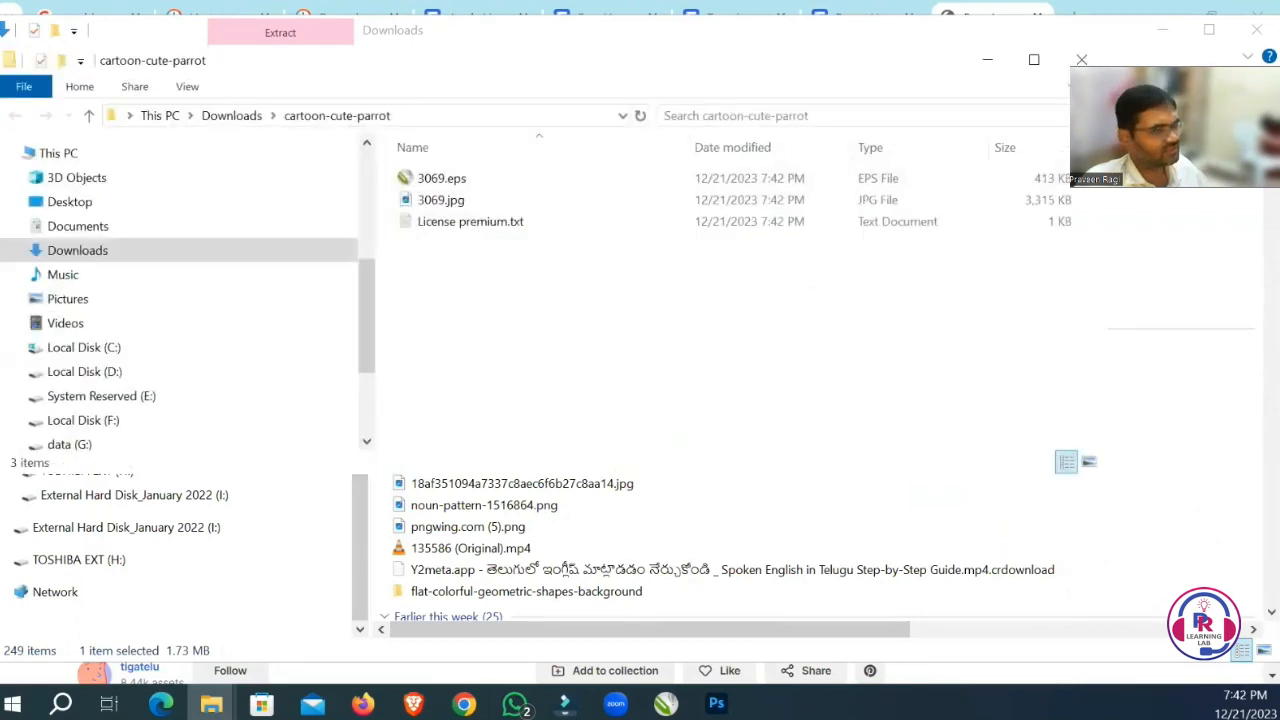
click(1083, 56)
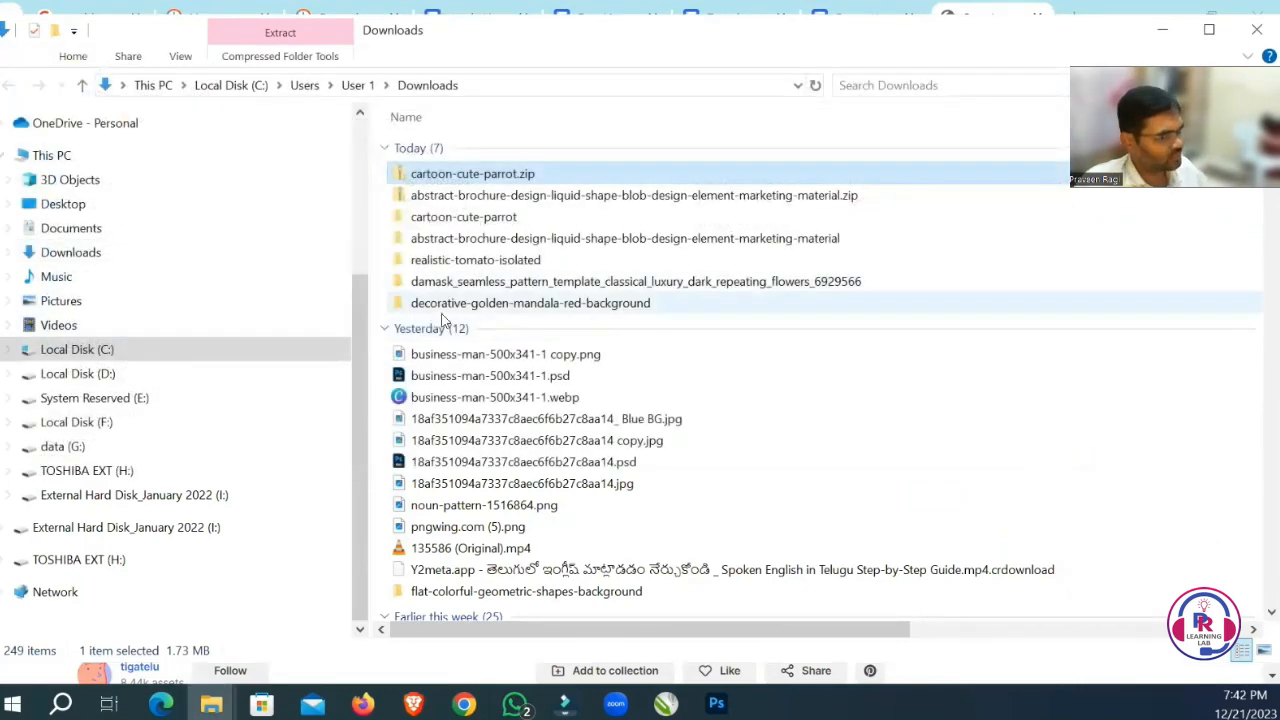
Delete cartoon-cute-parrot.zip and the abstract-brochure-design zip archive from the Downloads folder.
click(482, 198)
click(479, 182)
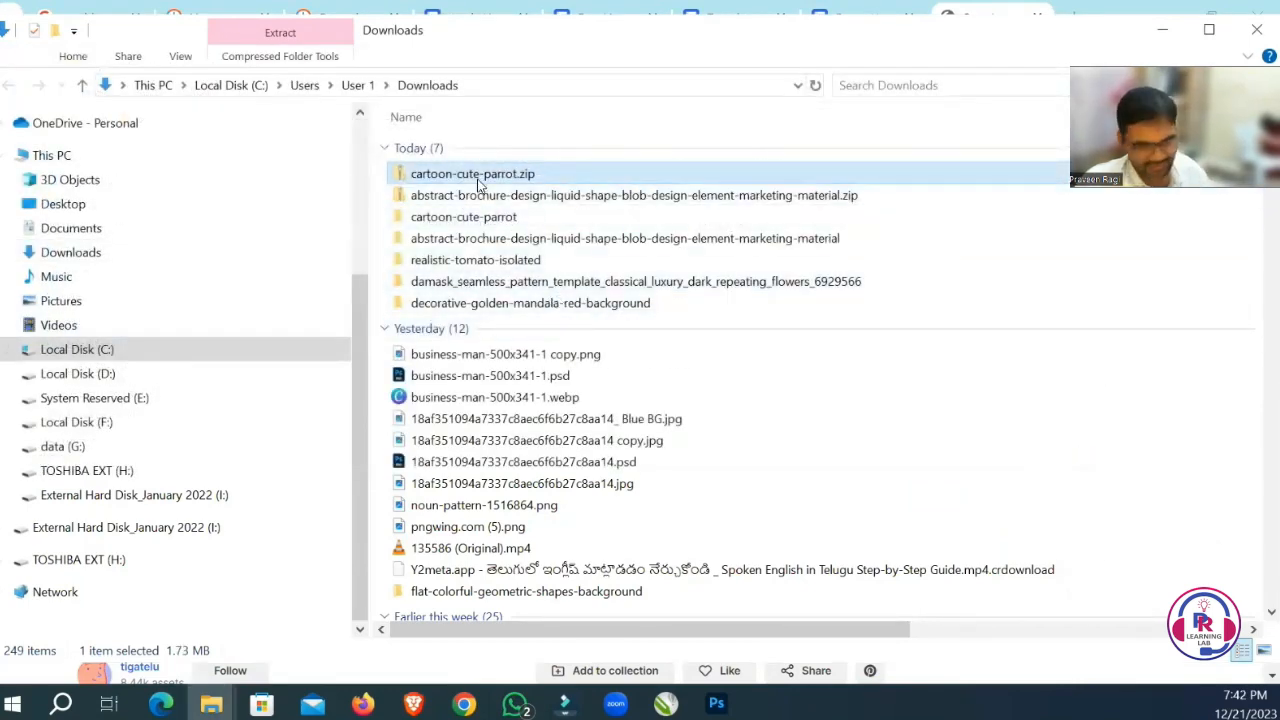
key(Delete)
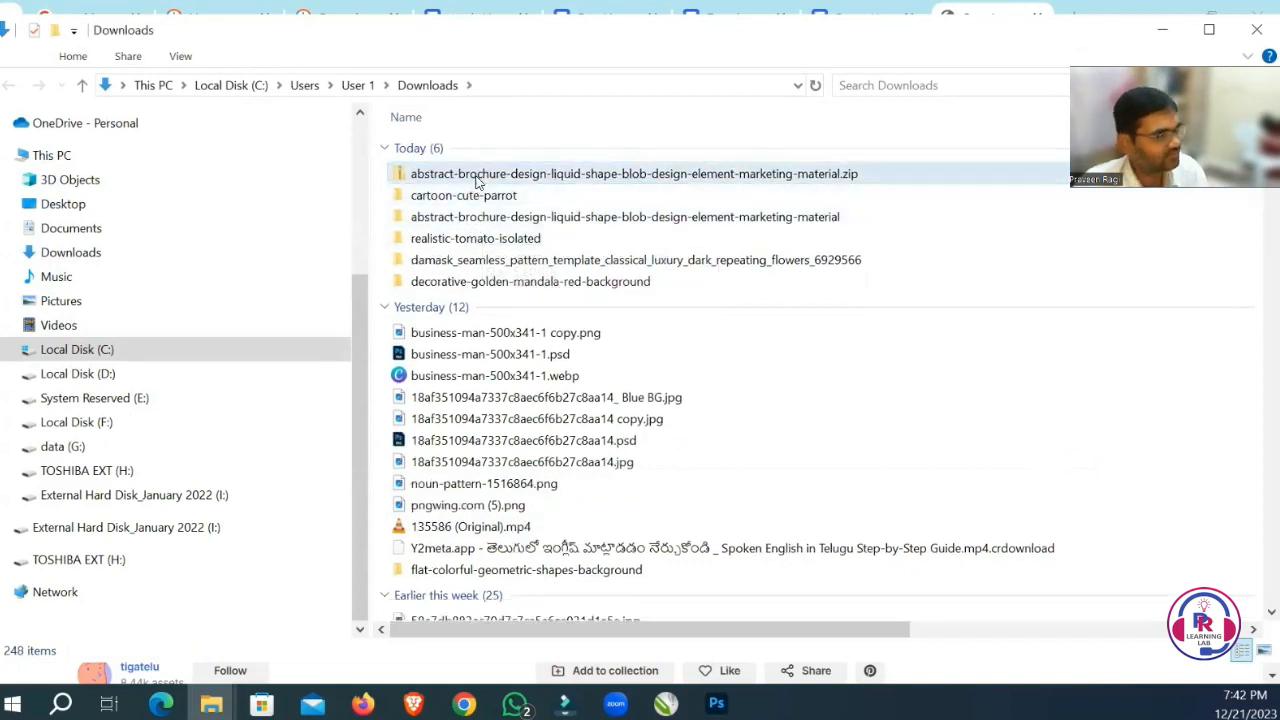
click(475, 173)
key(Delete)
Open 3069.eps from the extracted cartoon-cute-parrot folder in Photoshop.
double_click(478, 175)
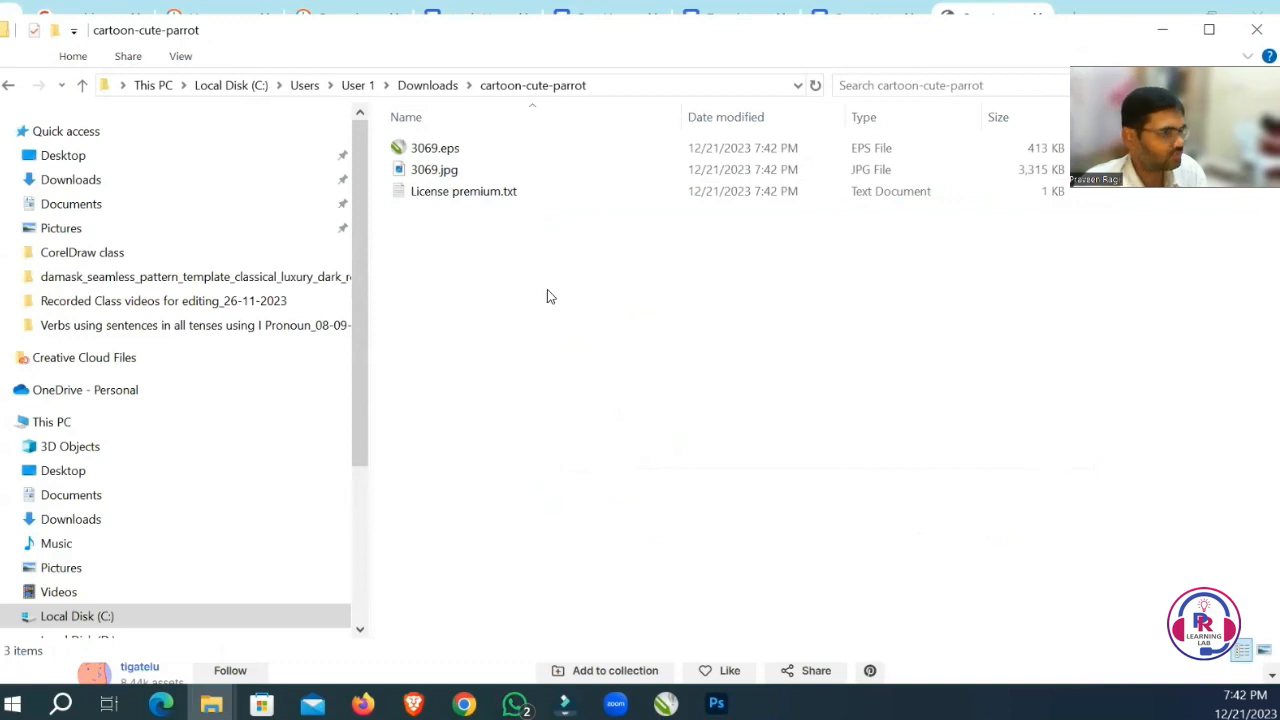
click(434, 177)
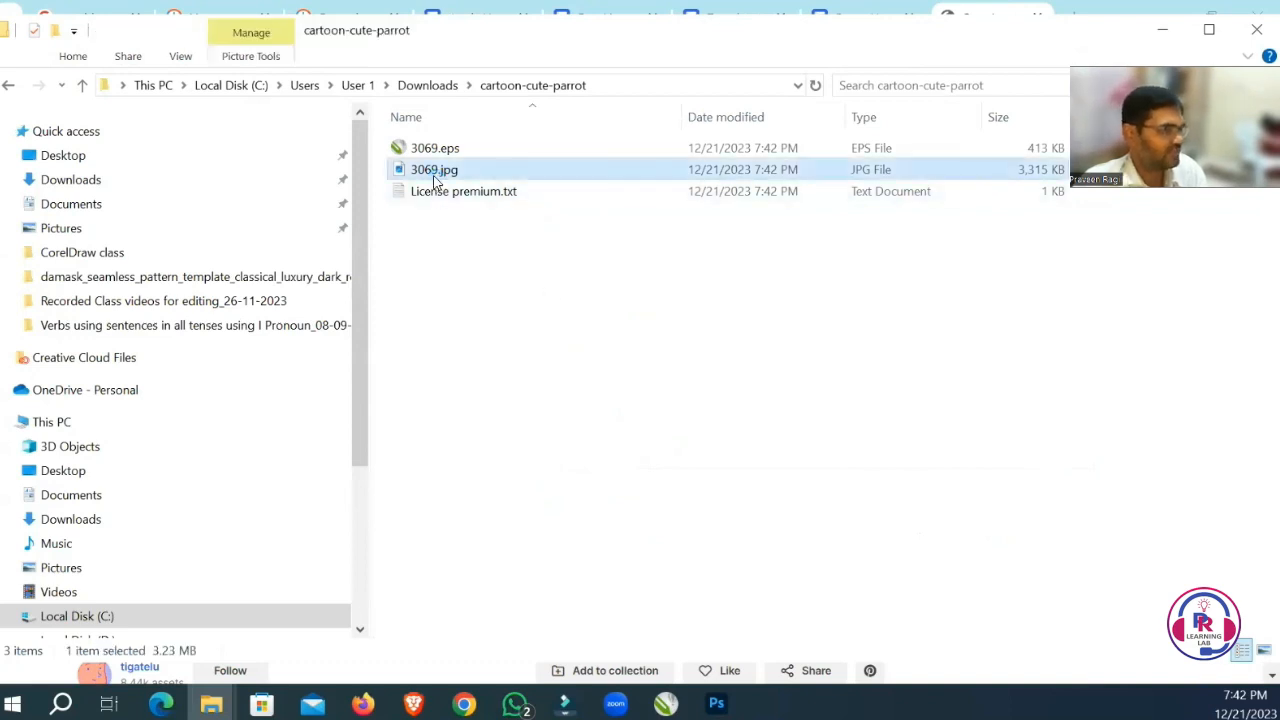
right_click(436, 178)
click(409, 244)
click(432, 150)
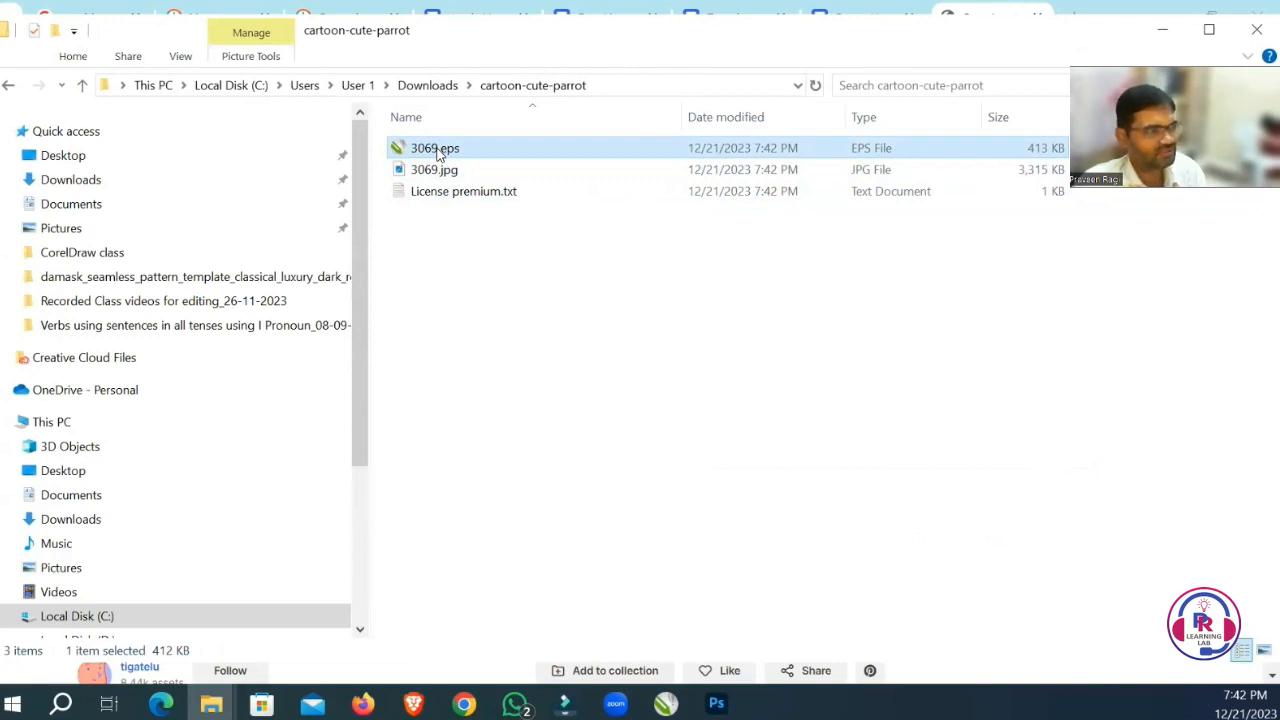
click(443, 169)
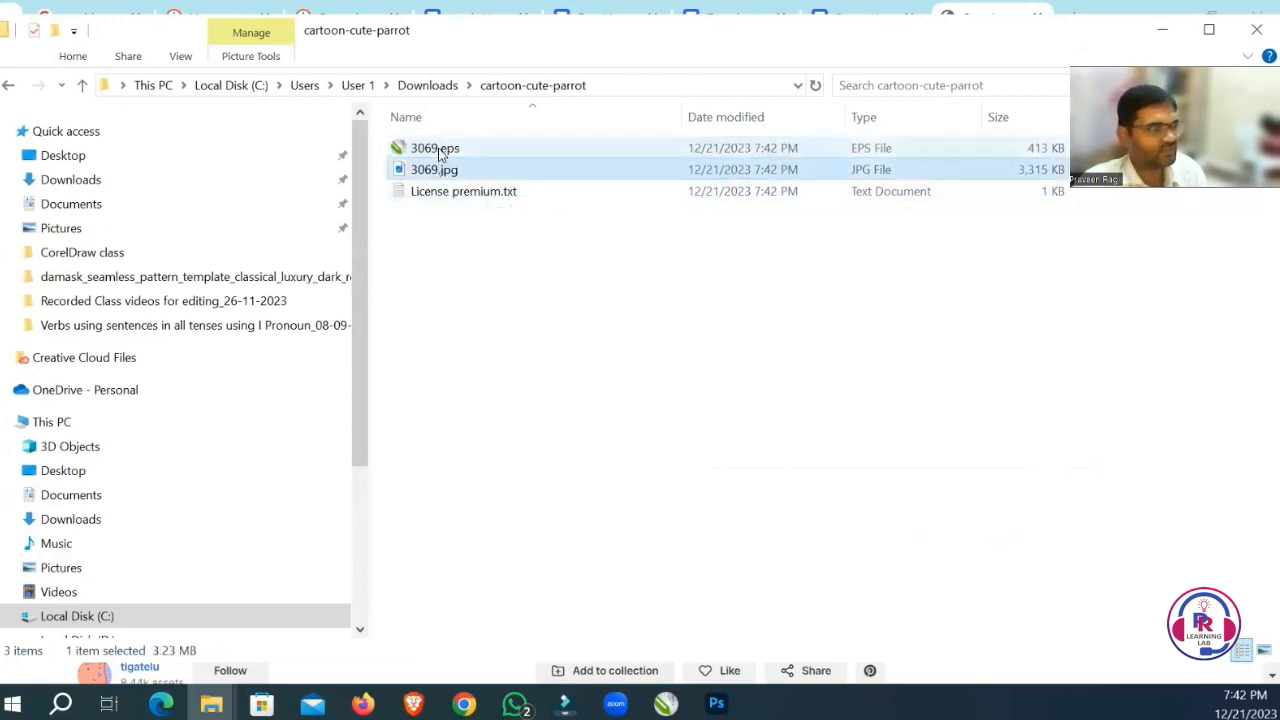
click(440, 150)
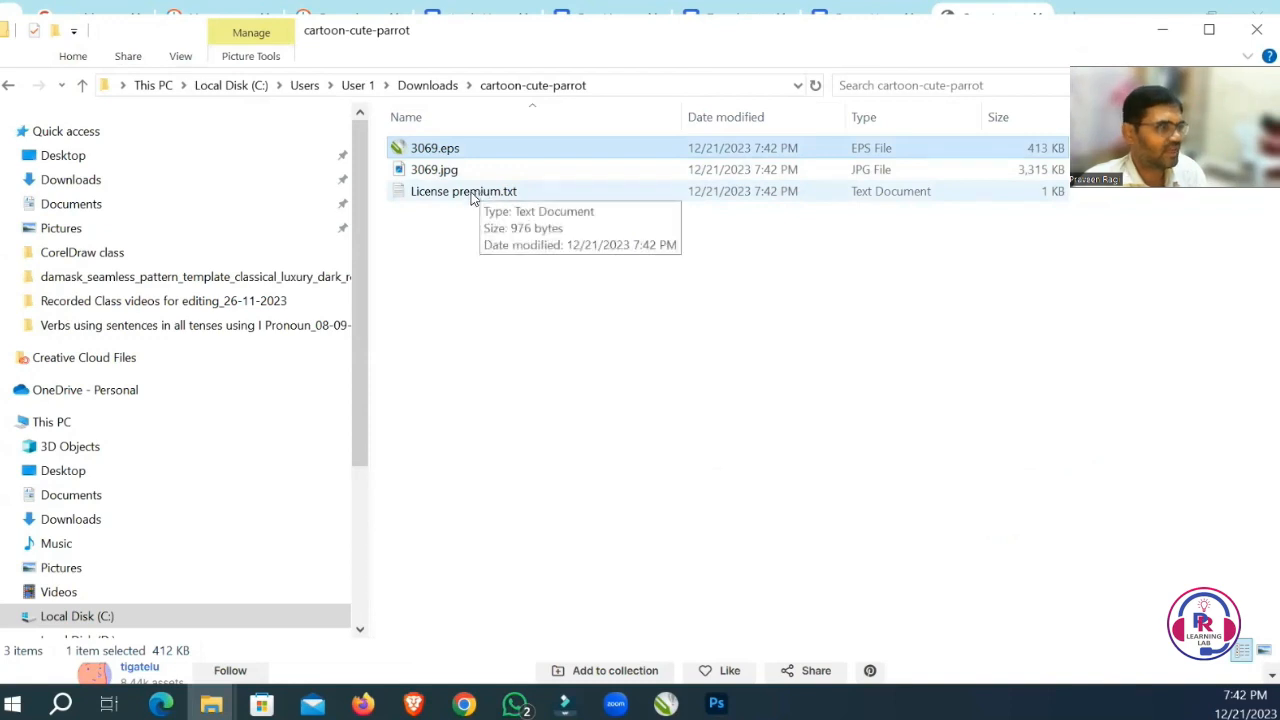
right_click(443, 150)
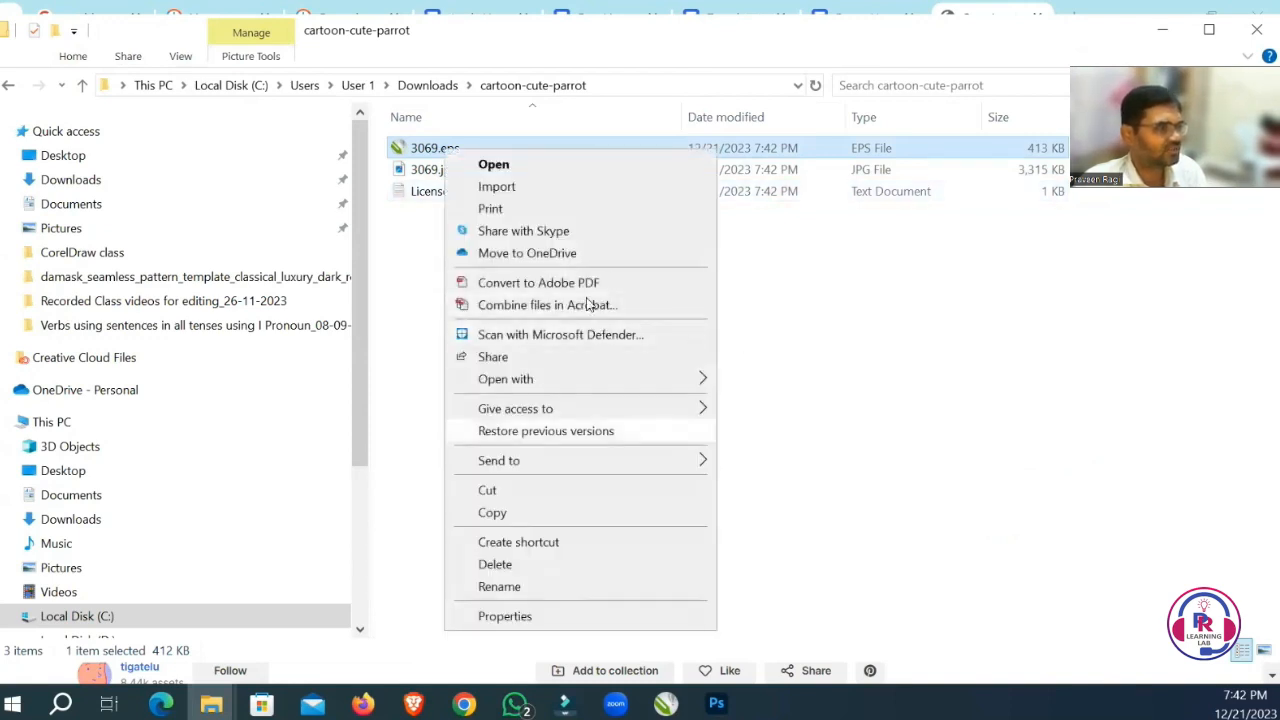
mouse_move(571, 378)
click(805, 381)
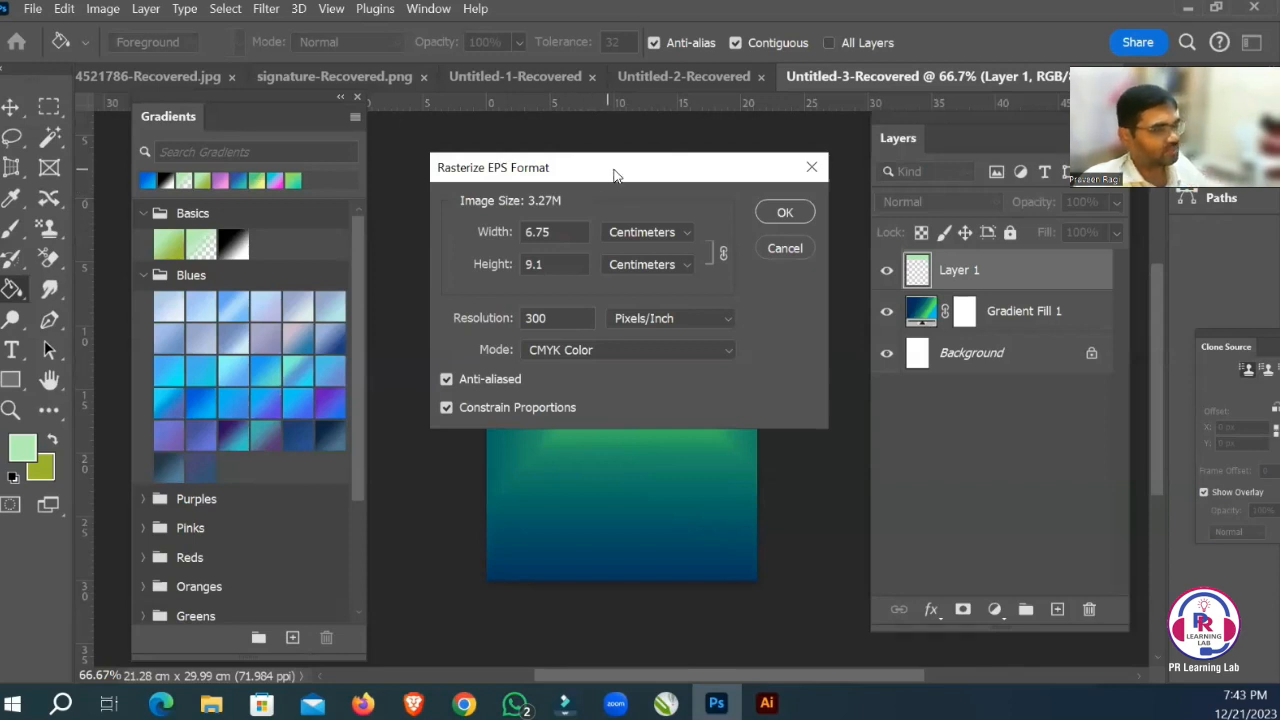
Rasterize the parrot EPS at a width of 8 inches with constrained proportions.
drag(615, 175, 611, 171)
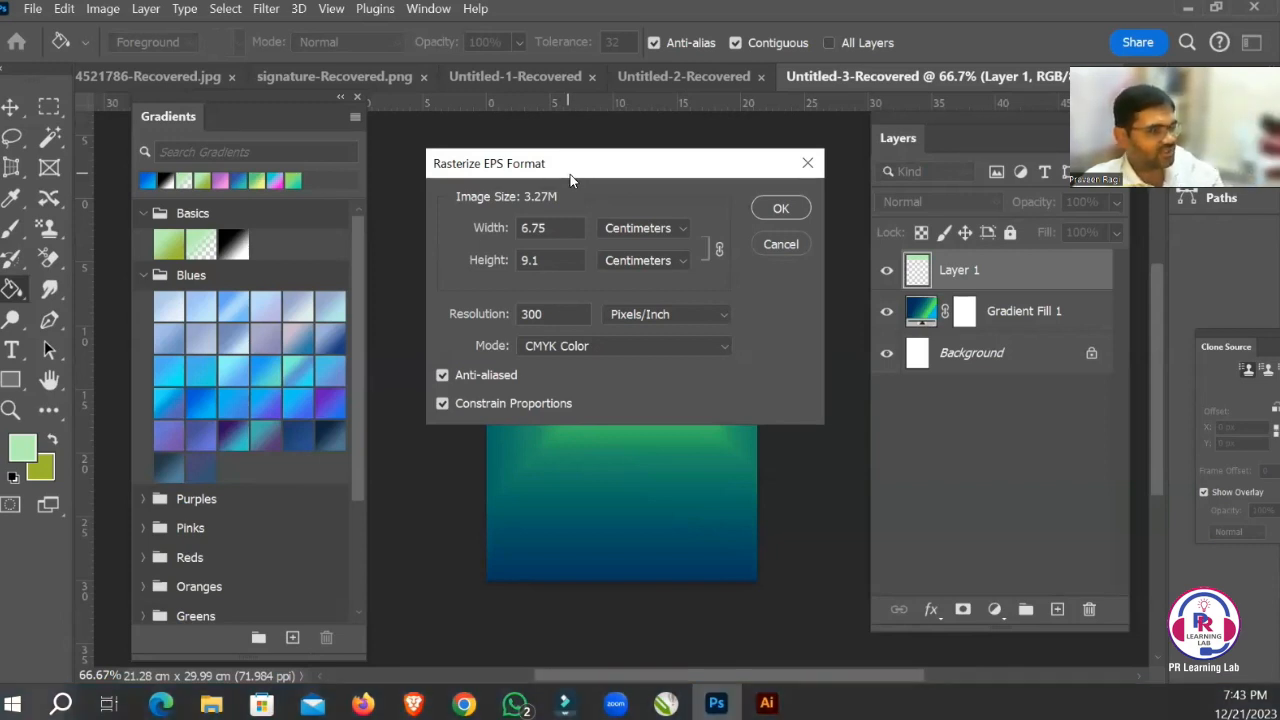
drag(569, 179, 493, 173)
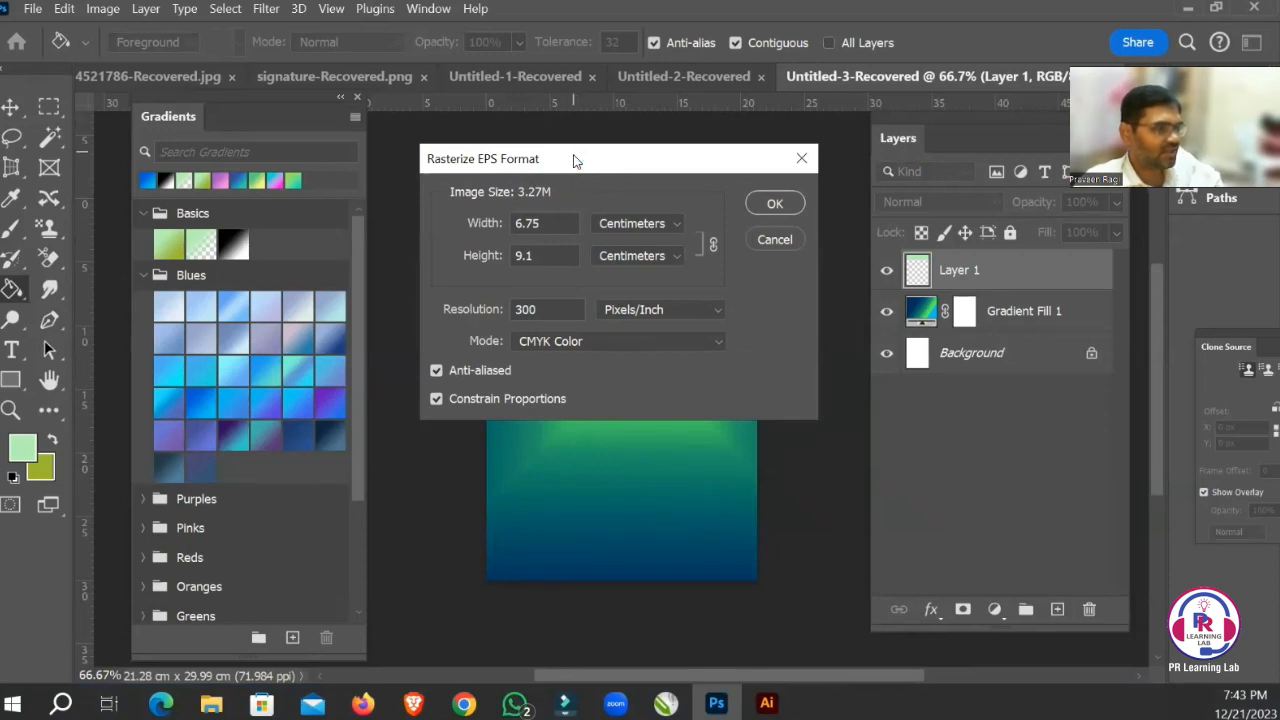
drag(575, 161, 558, 167)
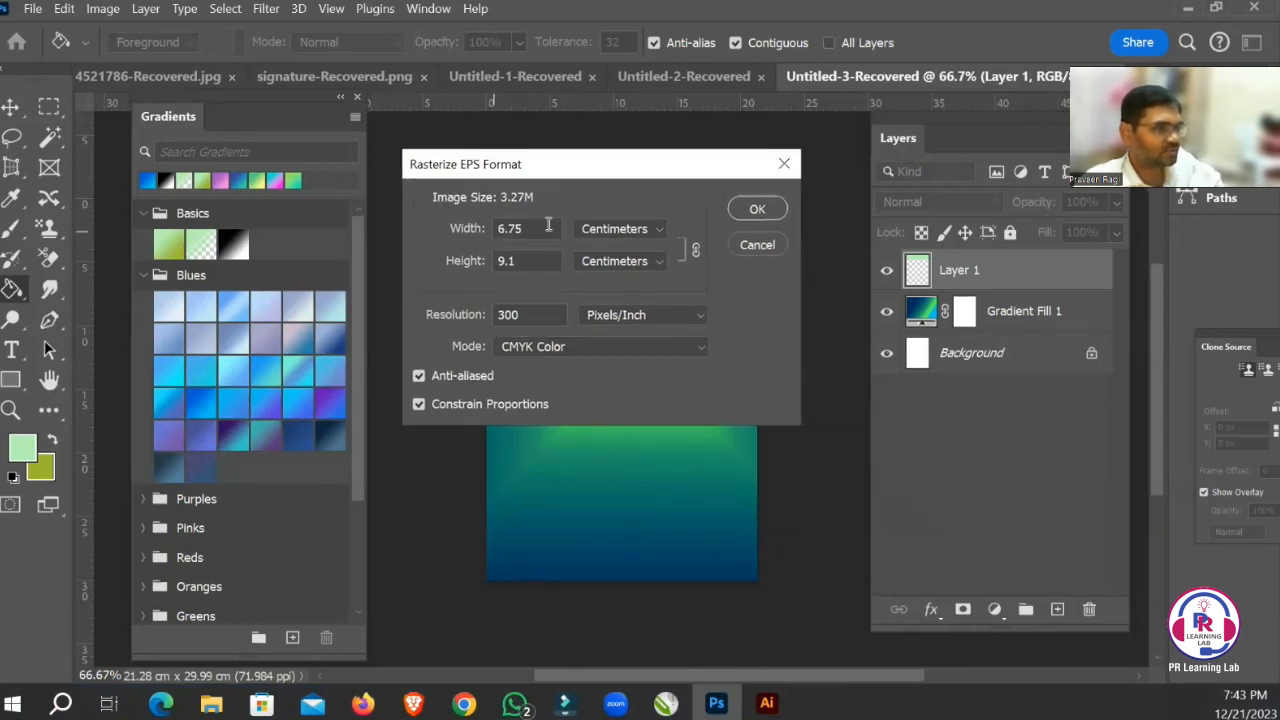
click(610, 230)
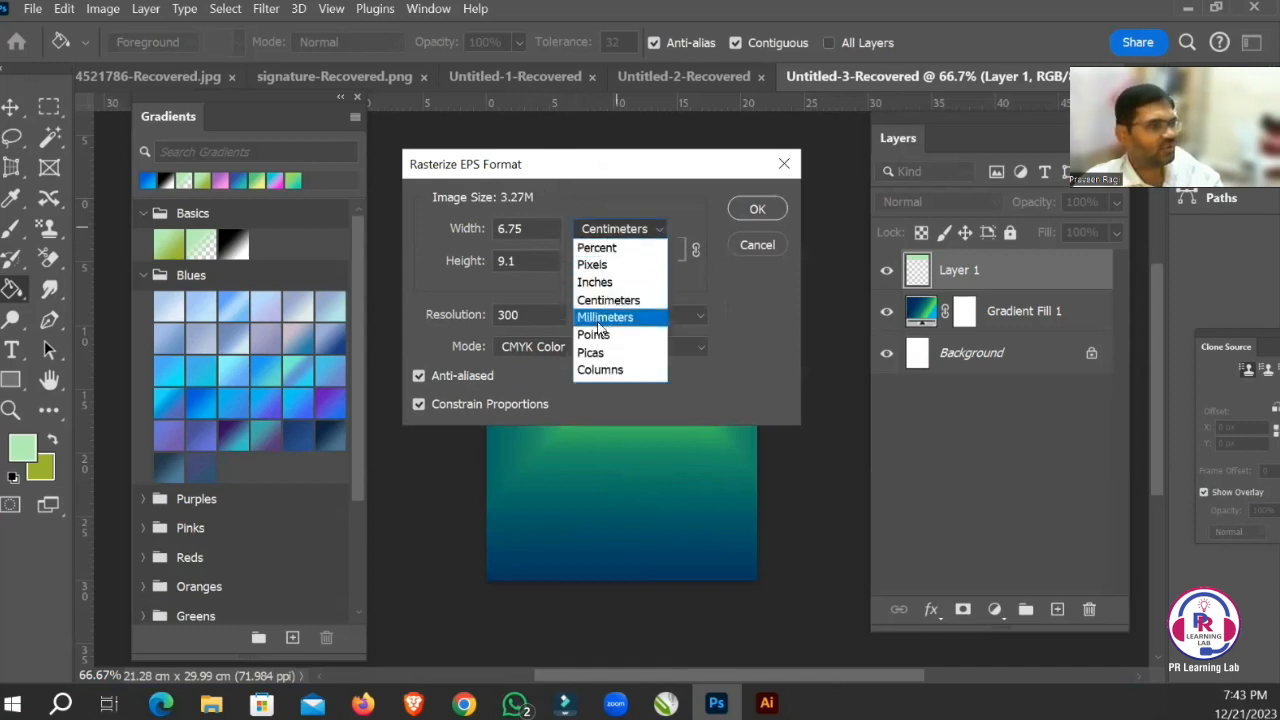
click(595, 282)
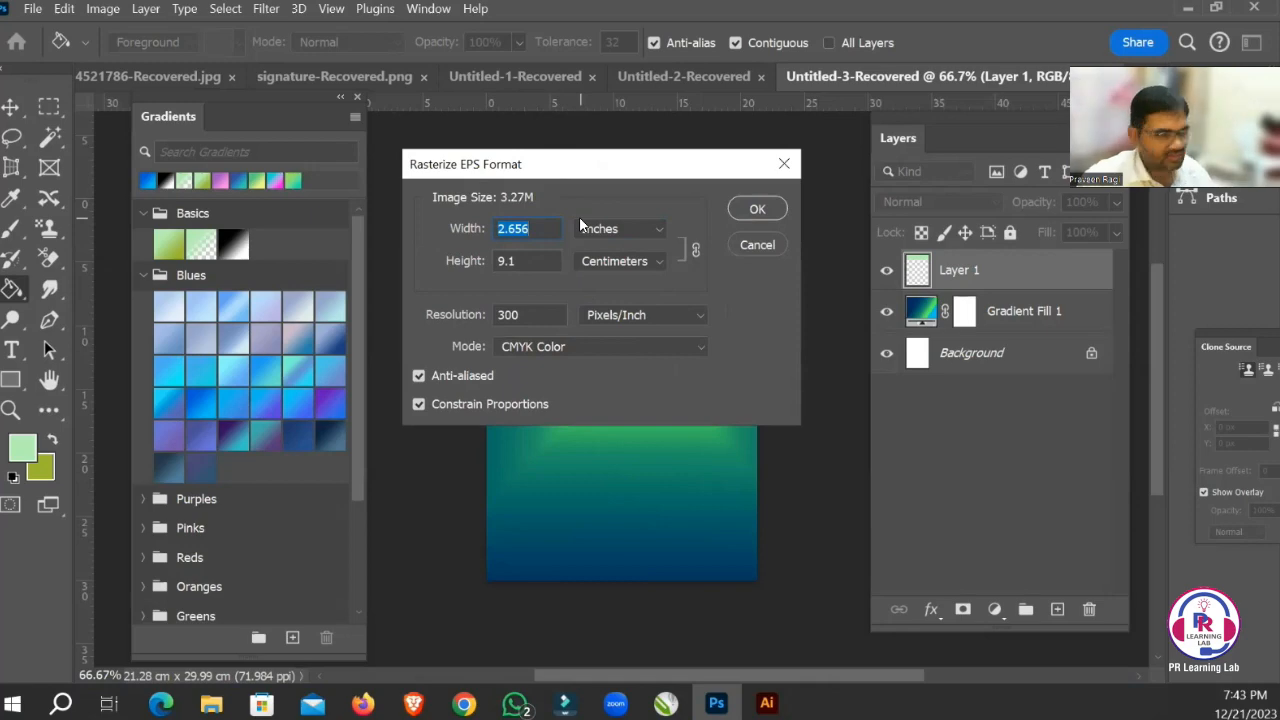
text(8)
click(529, 269)
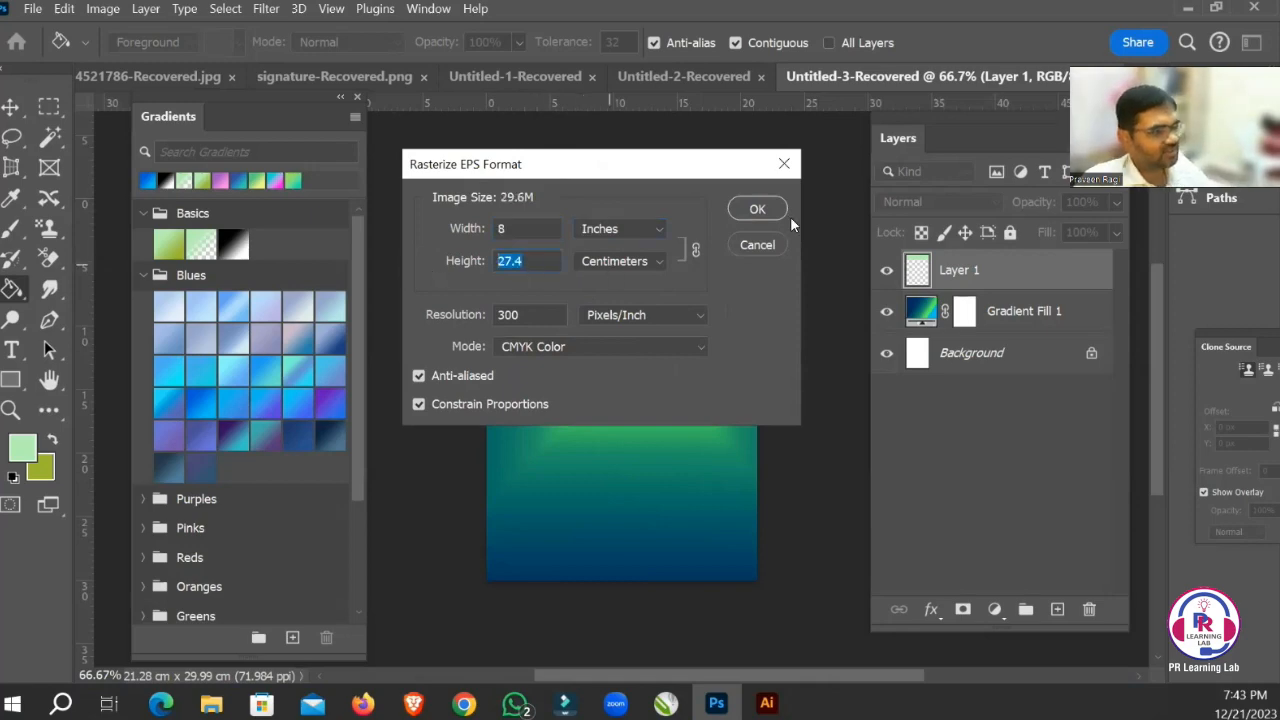
click(757, 211)
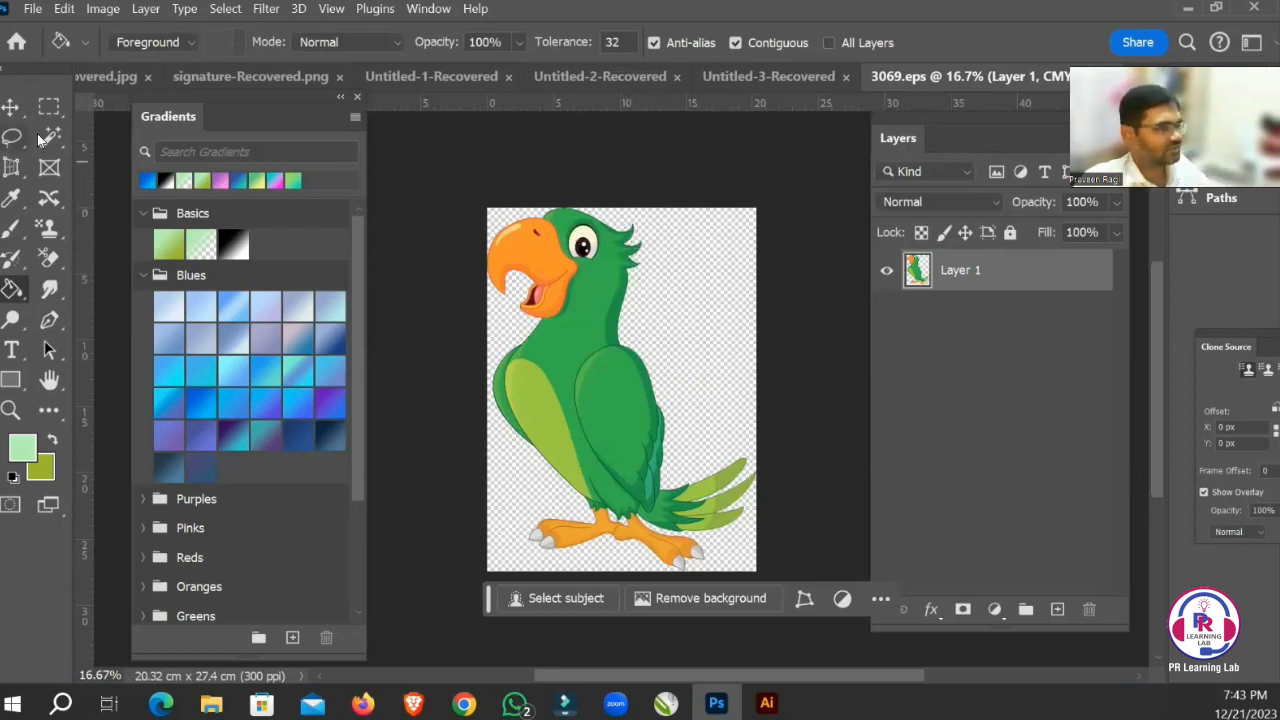
Add a new empty layer to the parrot document and place it beneath the parrot layer.
key(v)
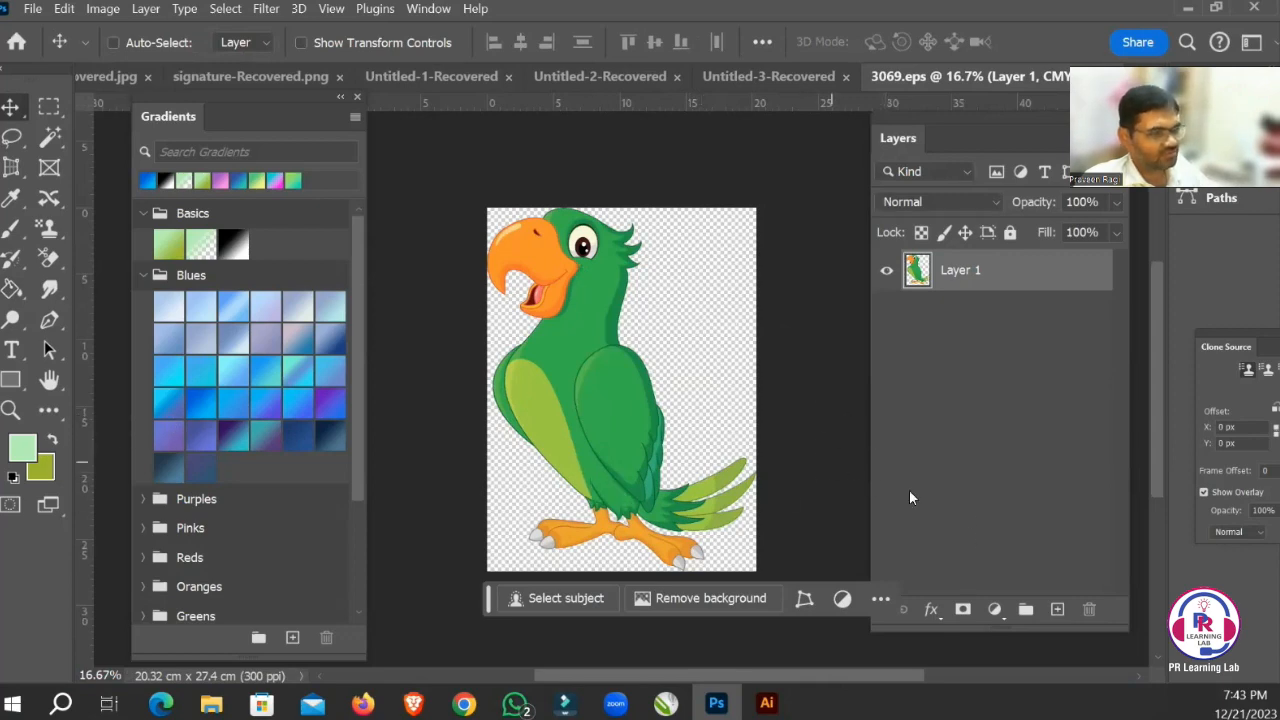
click(1059, 609)
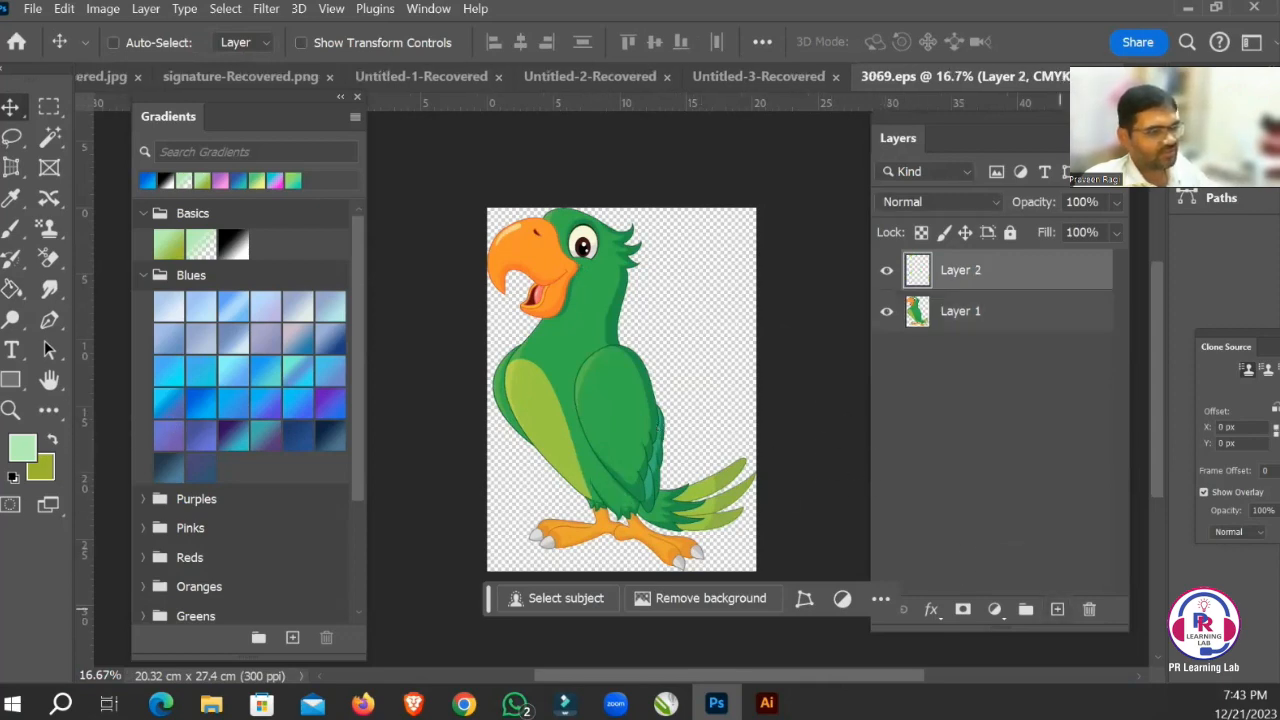
drag(1014, 265, 1006, 333)
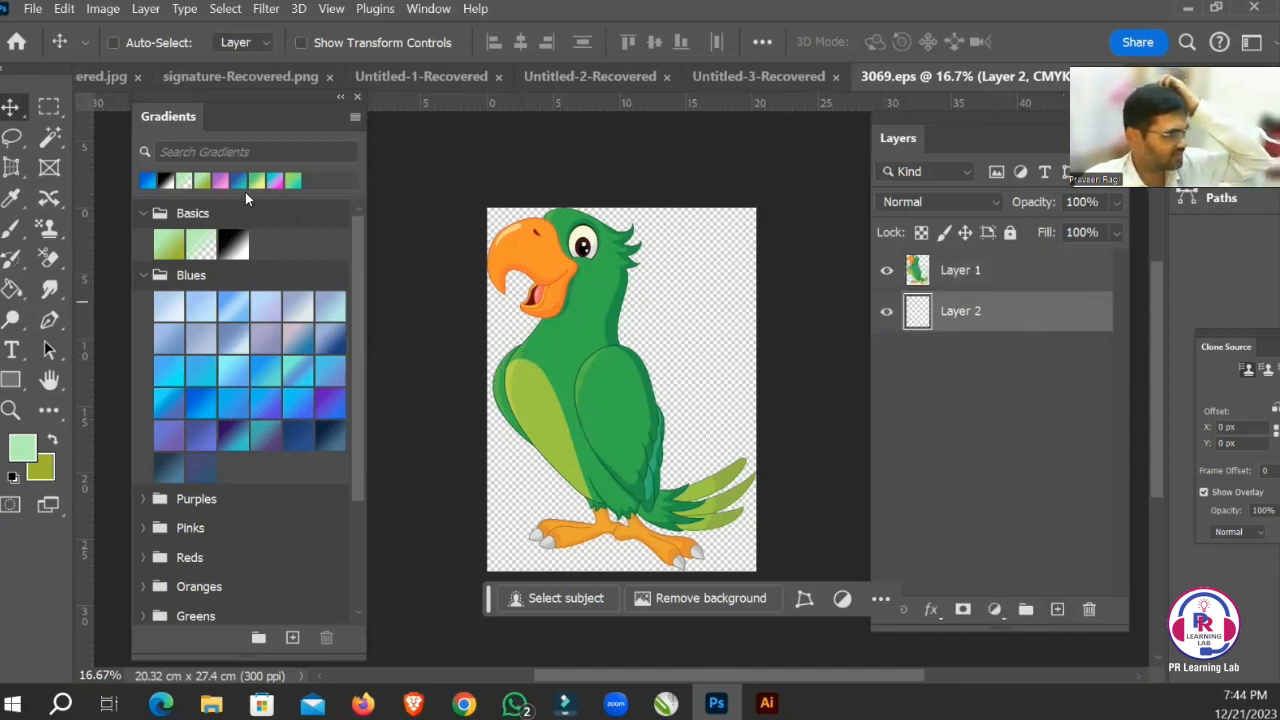
Create a diagonal linear gradient fill across the parrot canvas with the third Neutrals preset.
click(150, 279)
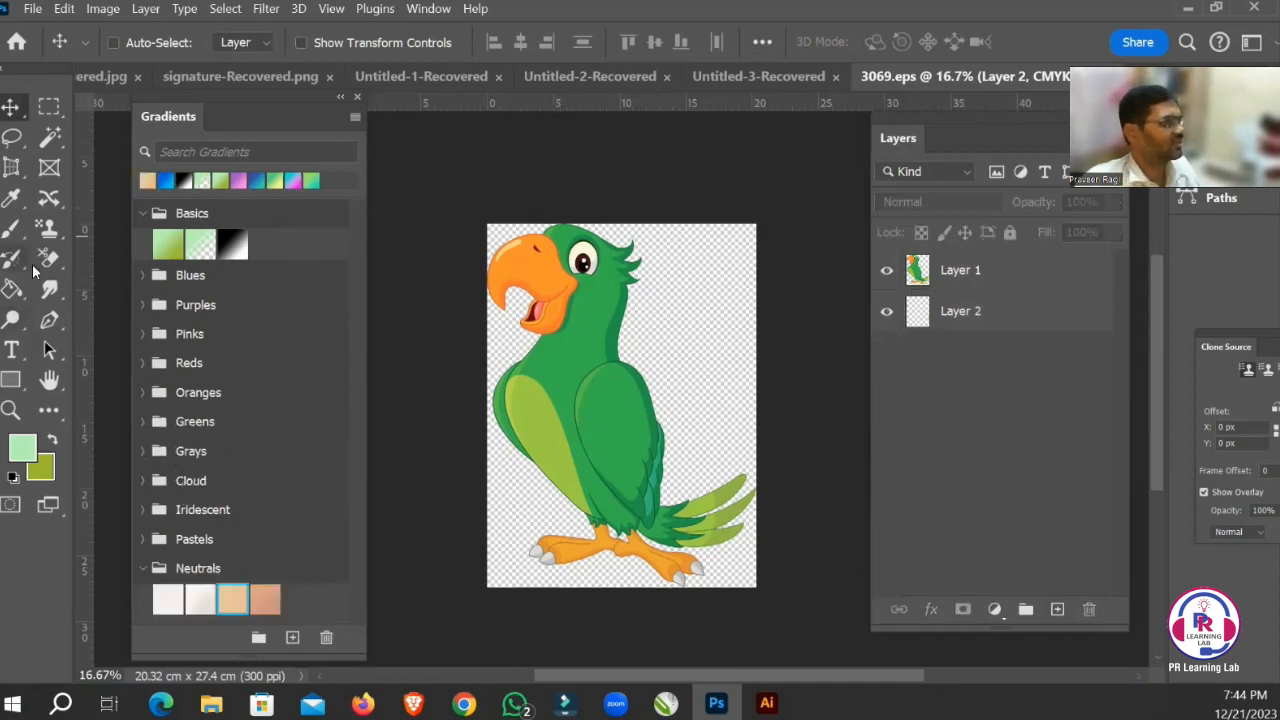
click(14, 296)
click(112, 287)
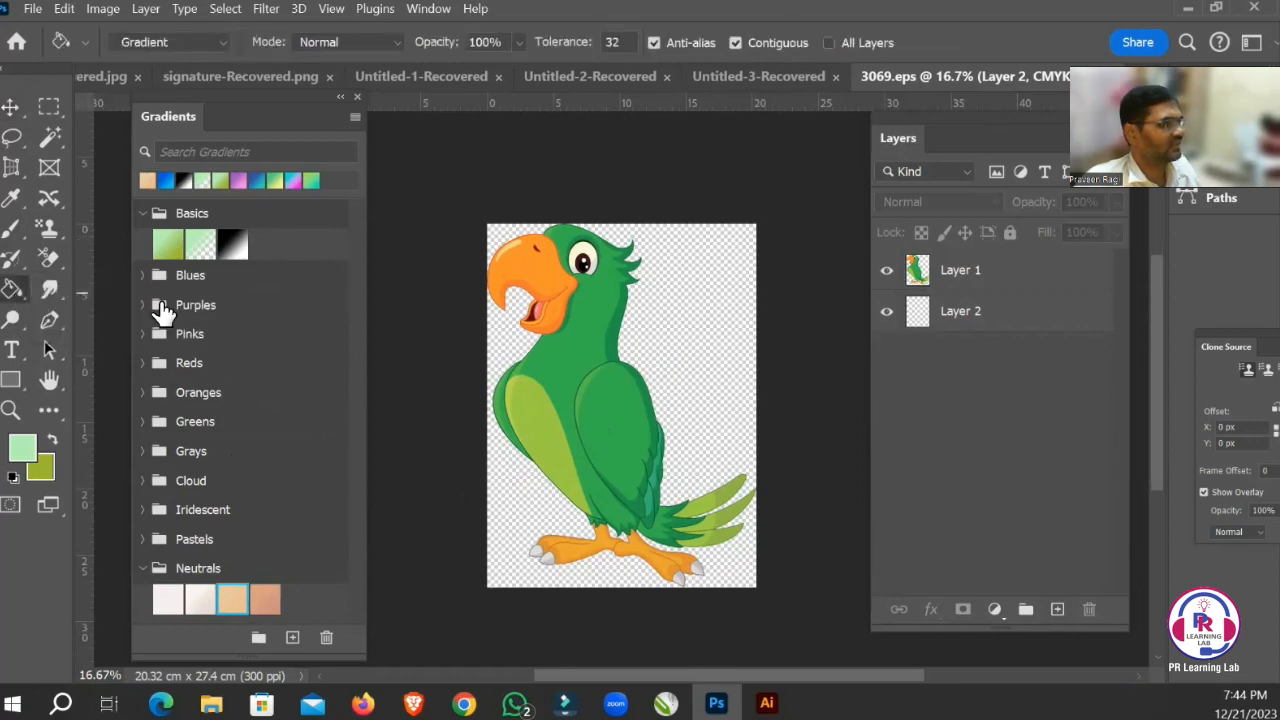
drag(473, 212, 767, 577)
drag(619, 390, 663, 430)
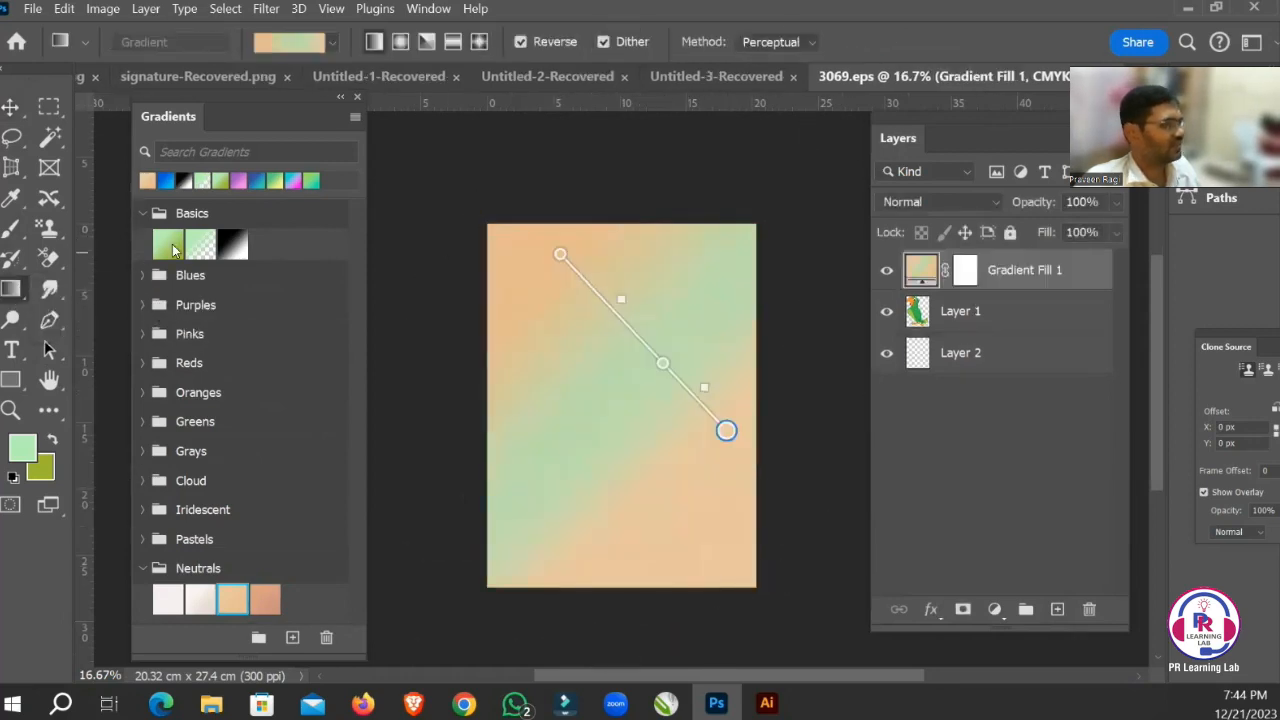
Change the gradient fill to the blue-pink-orange preset from the Purples group and move its layer below the parrot layer.
click(148, 312)
click(265, 432)
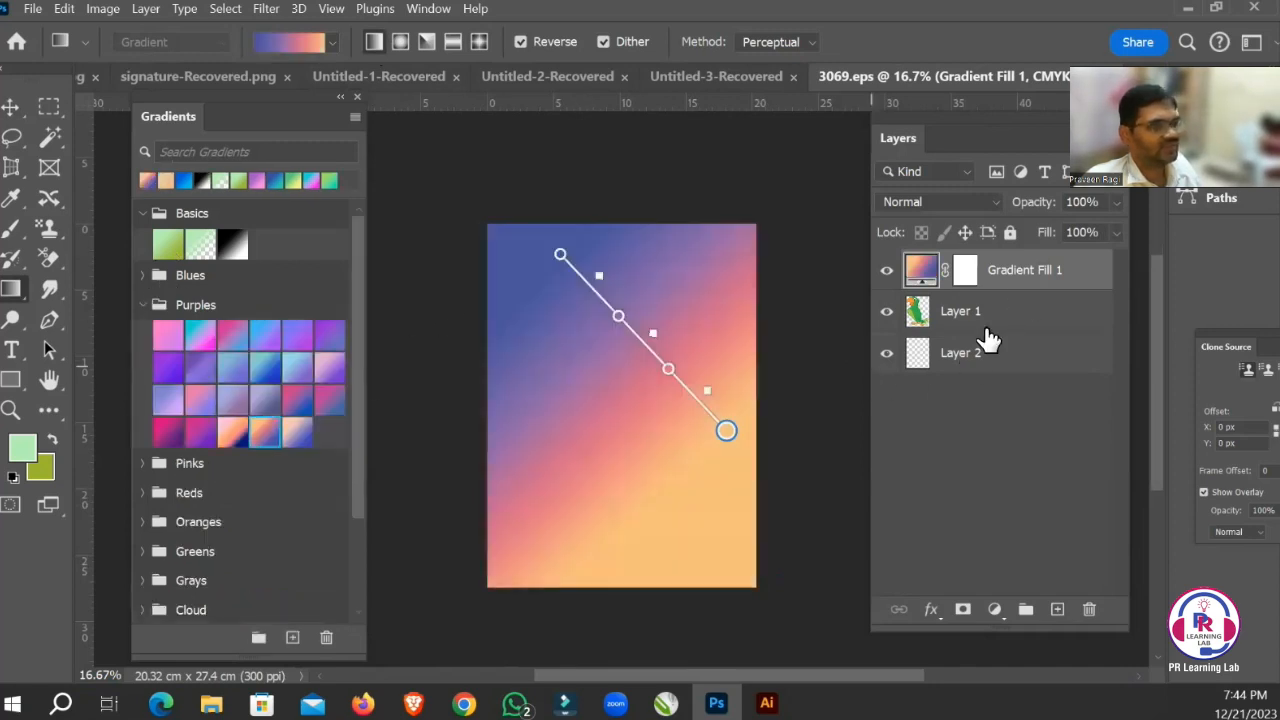
drag(988, 340, 962, 262)
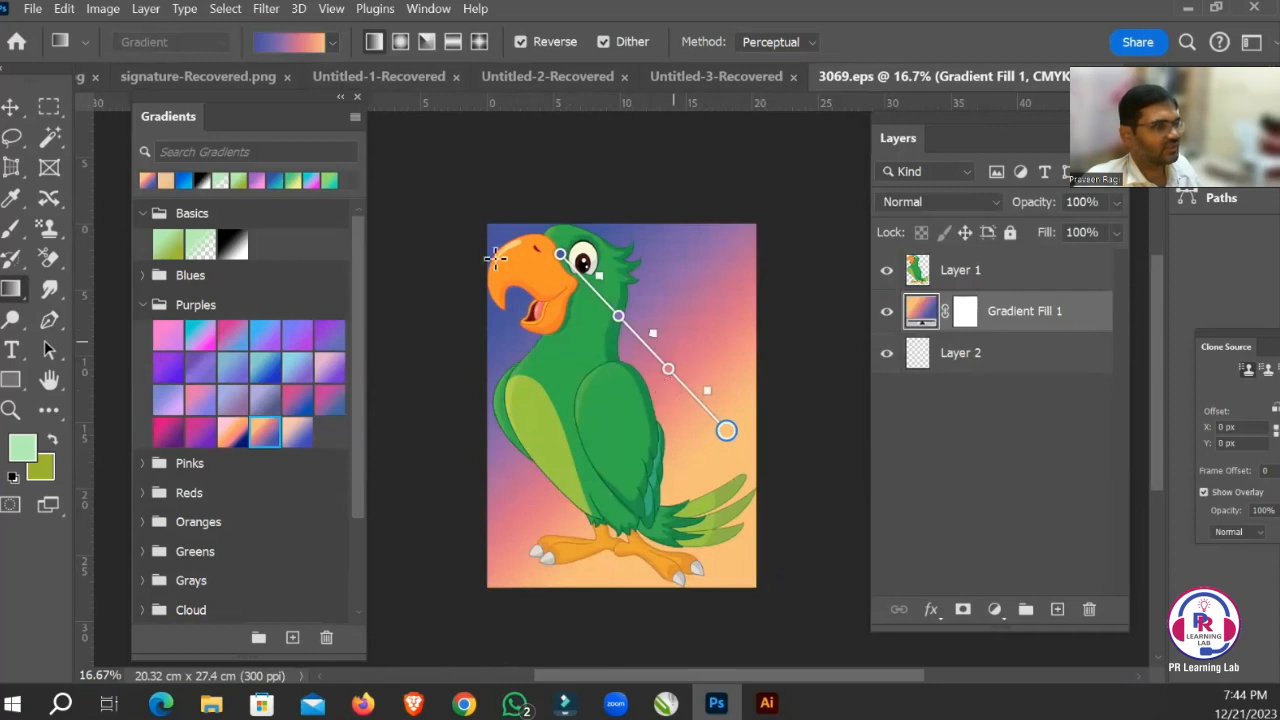
click(12, 110)
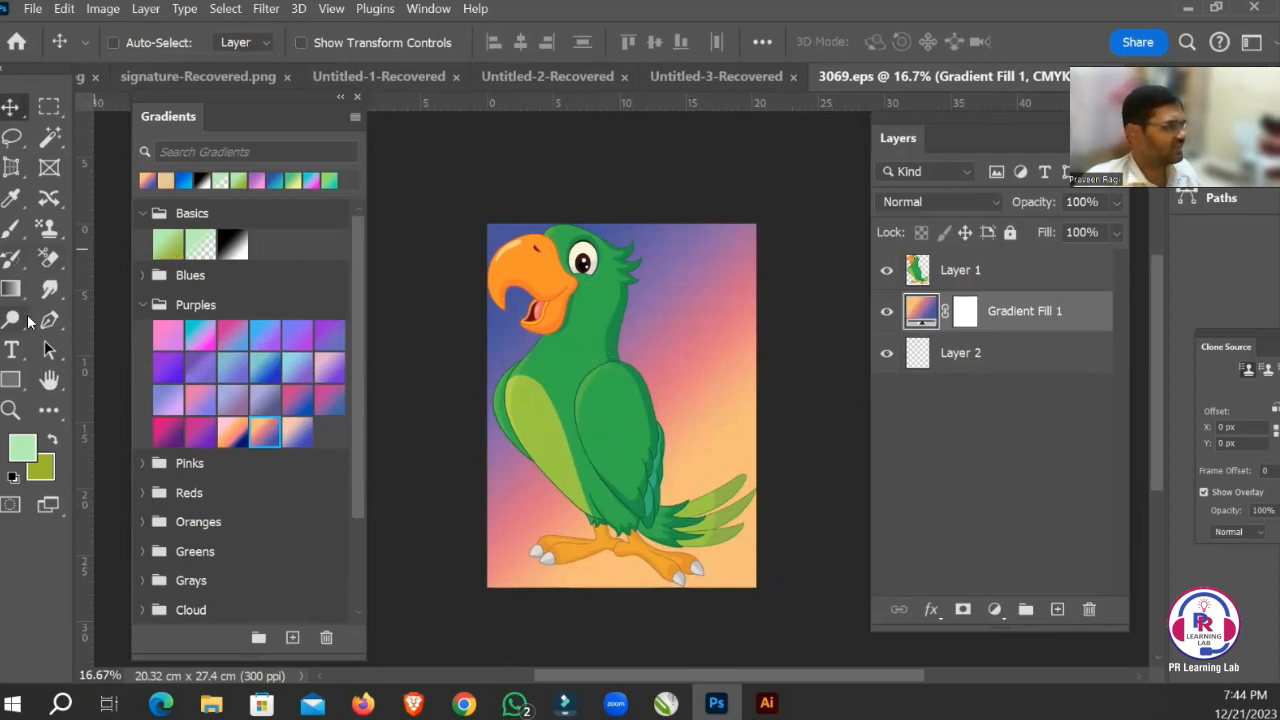
Select the parrot layer, choose the Paint Bucket tool and set the foreground color to green 1fad18.
click(1014, 277)
click(14, 292)
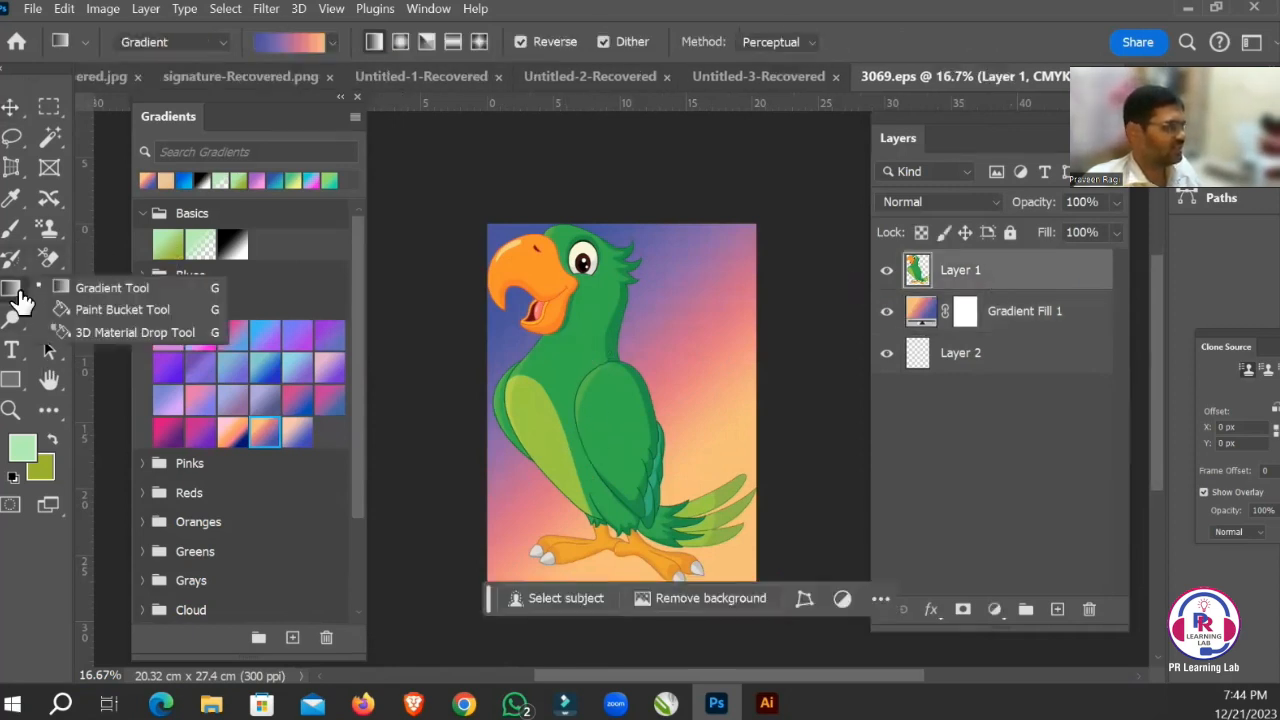
click(112, 309)
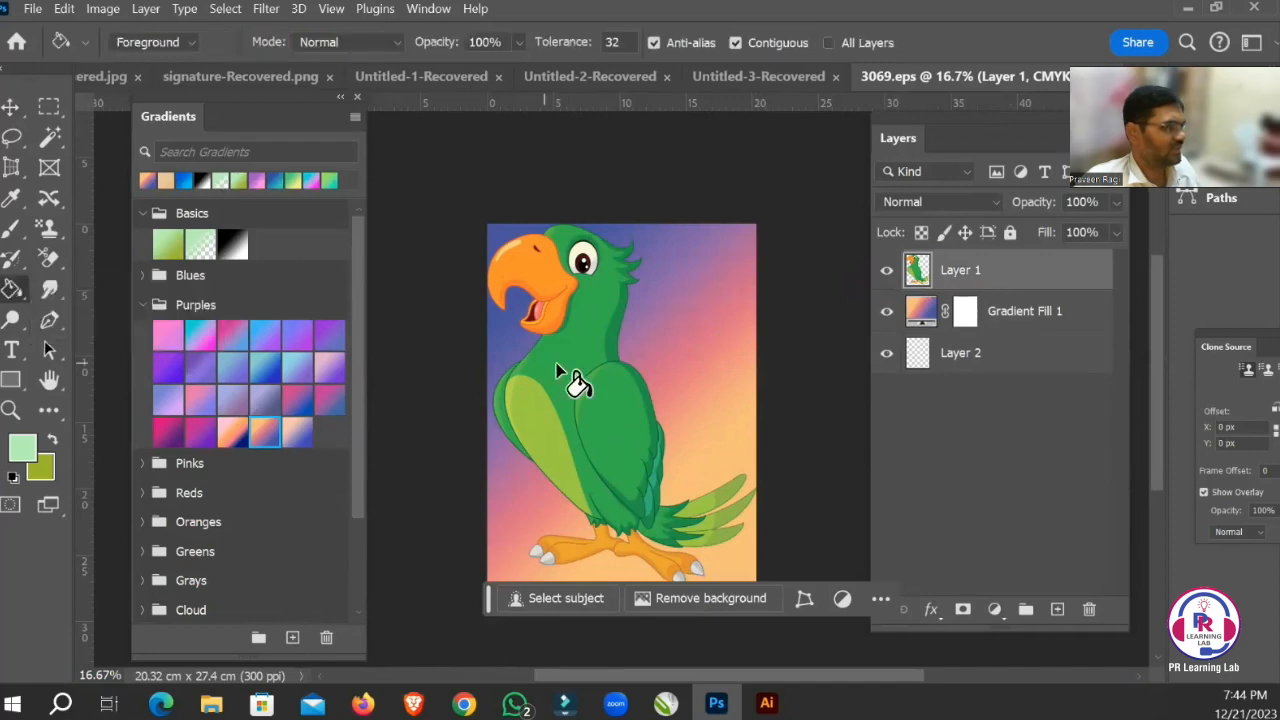
click(26, 448)
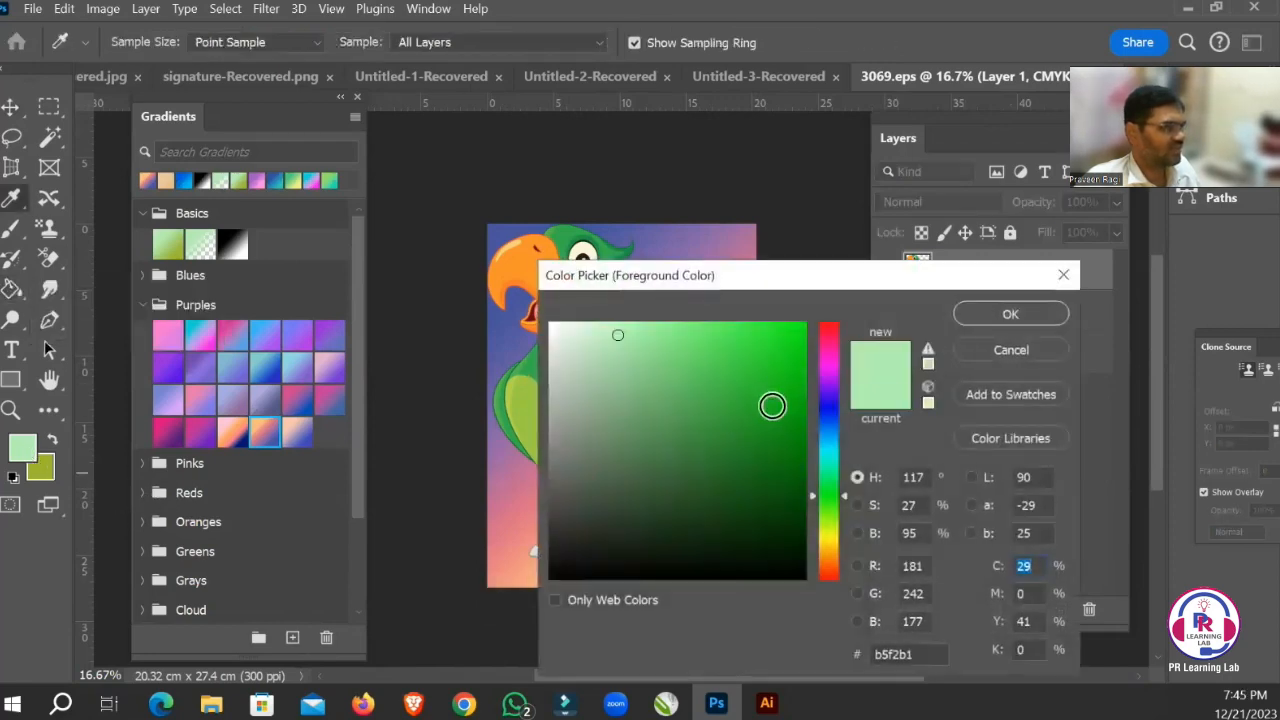
click(771, 405)
click(1025, 315)
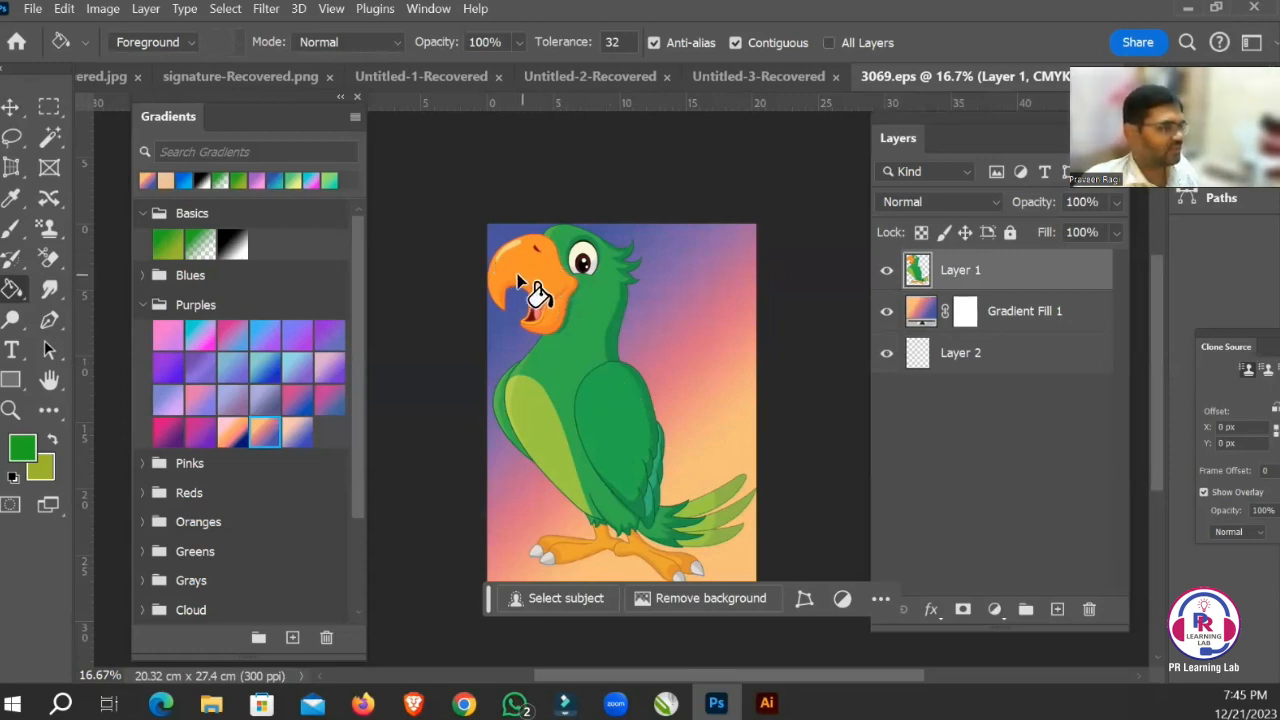
click(10, 107)
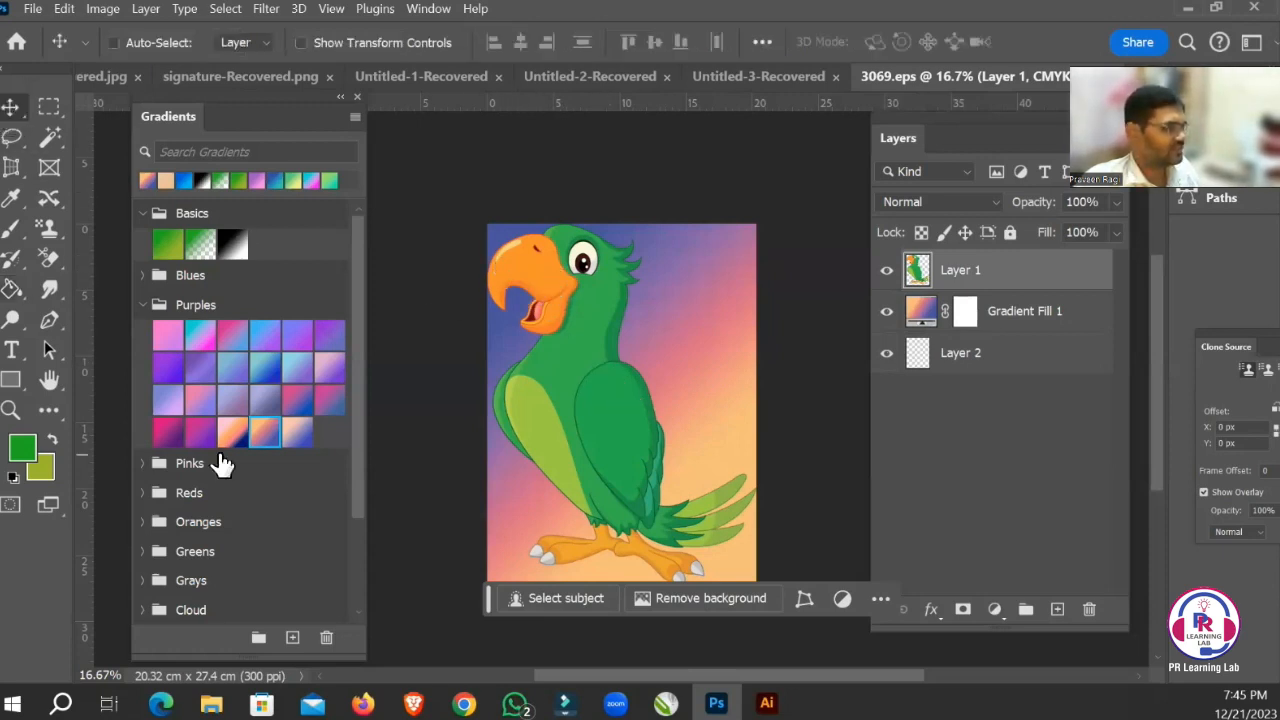
Set the foreground color to brownish orange b36813 and fill the parrot's upper beak with it using the Paint Bucket.
click(23, 449)
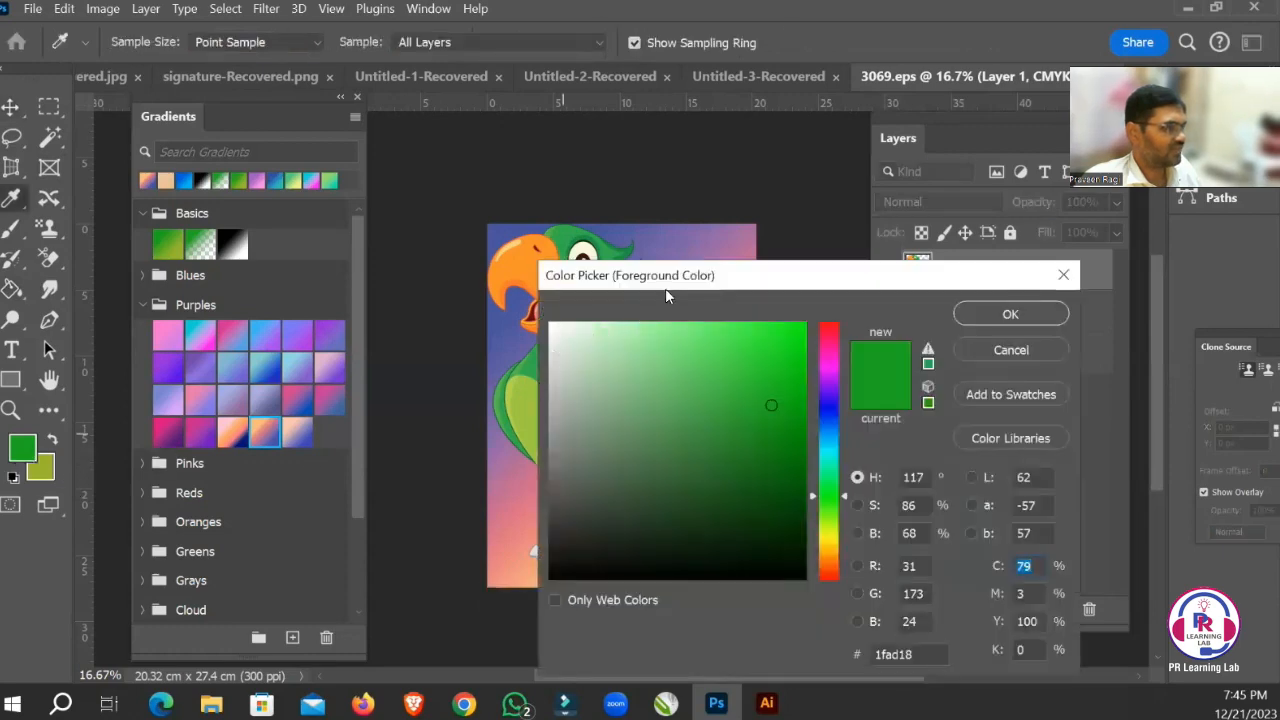
drag(714, 285, 757, 287)
click(556, 268)
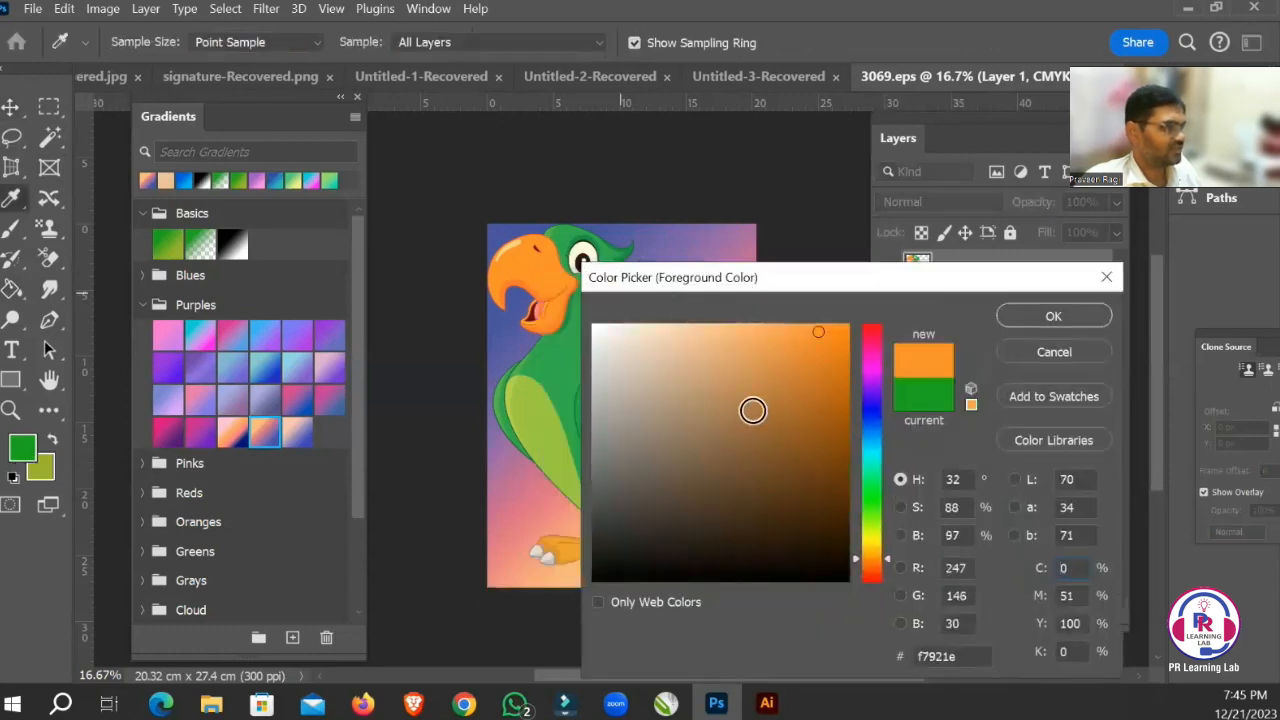
click(822, 378)
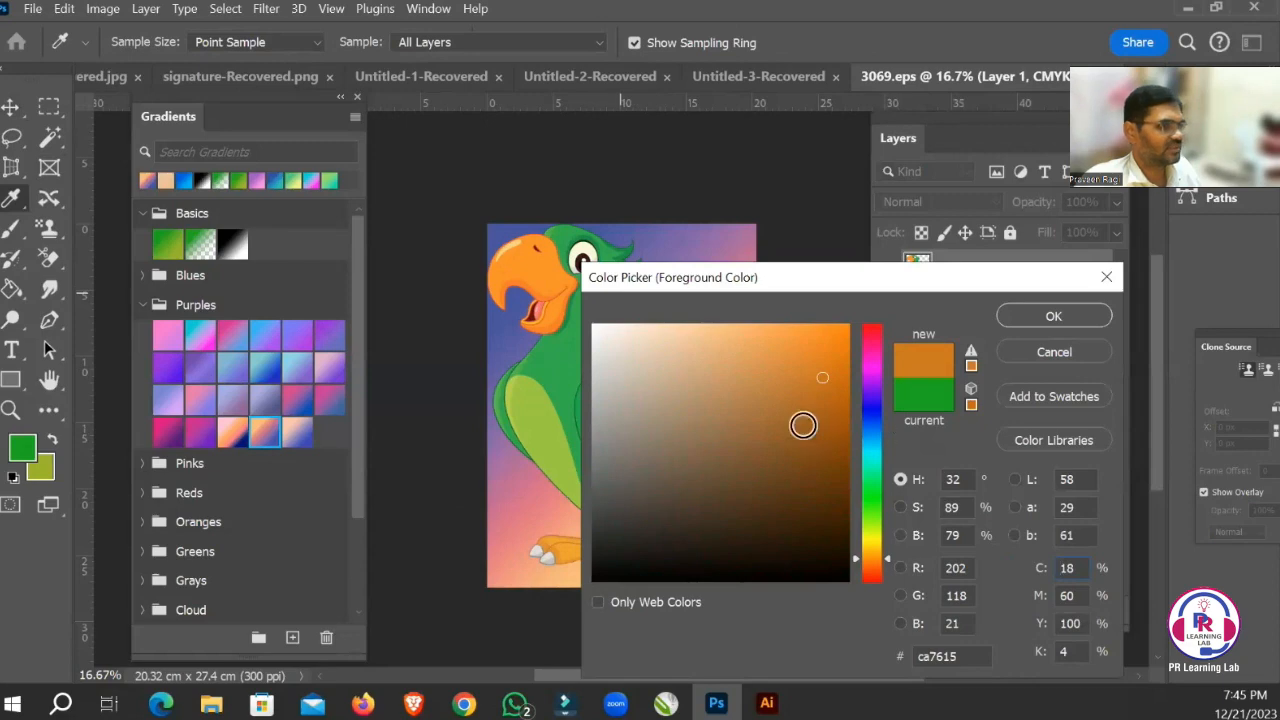
click(1054, 316)
key(v)
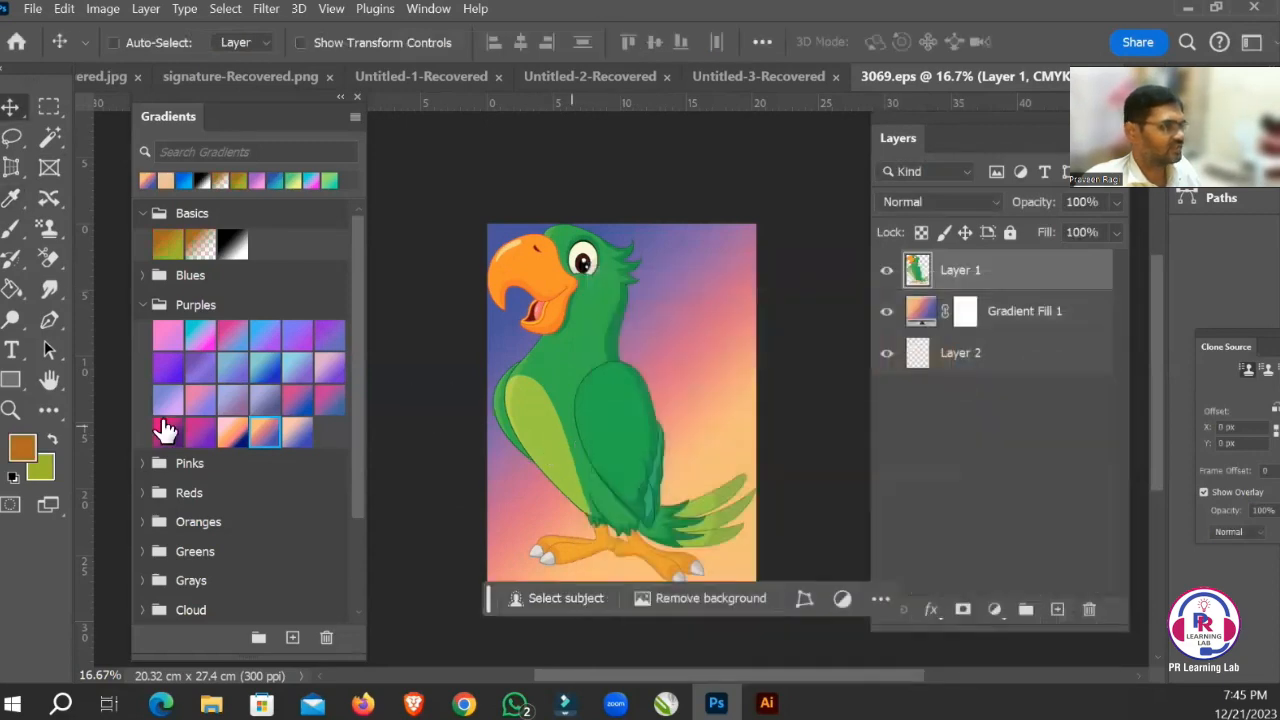
click(12, 289)
click(513, 271)
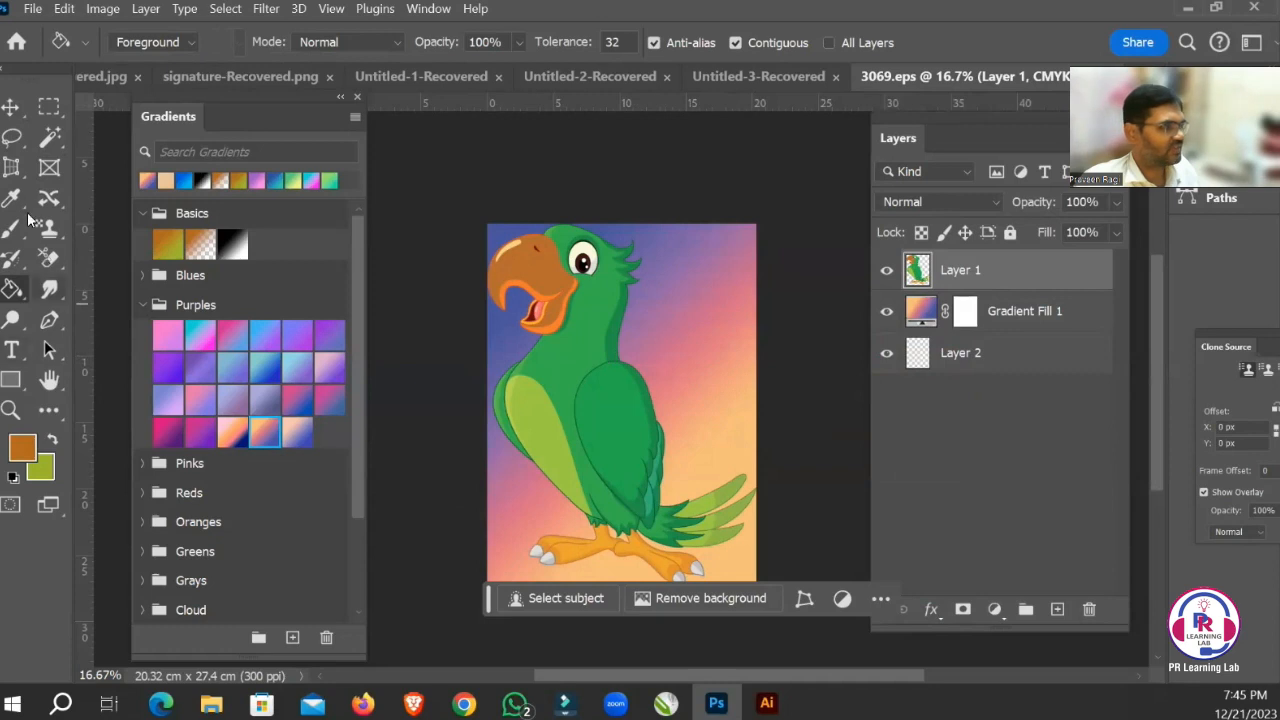
key(v)
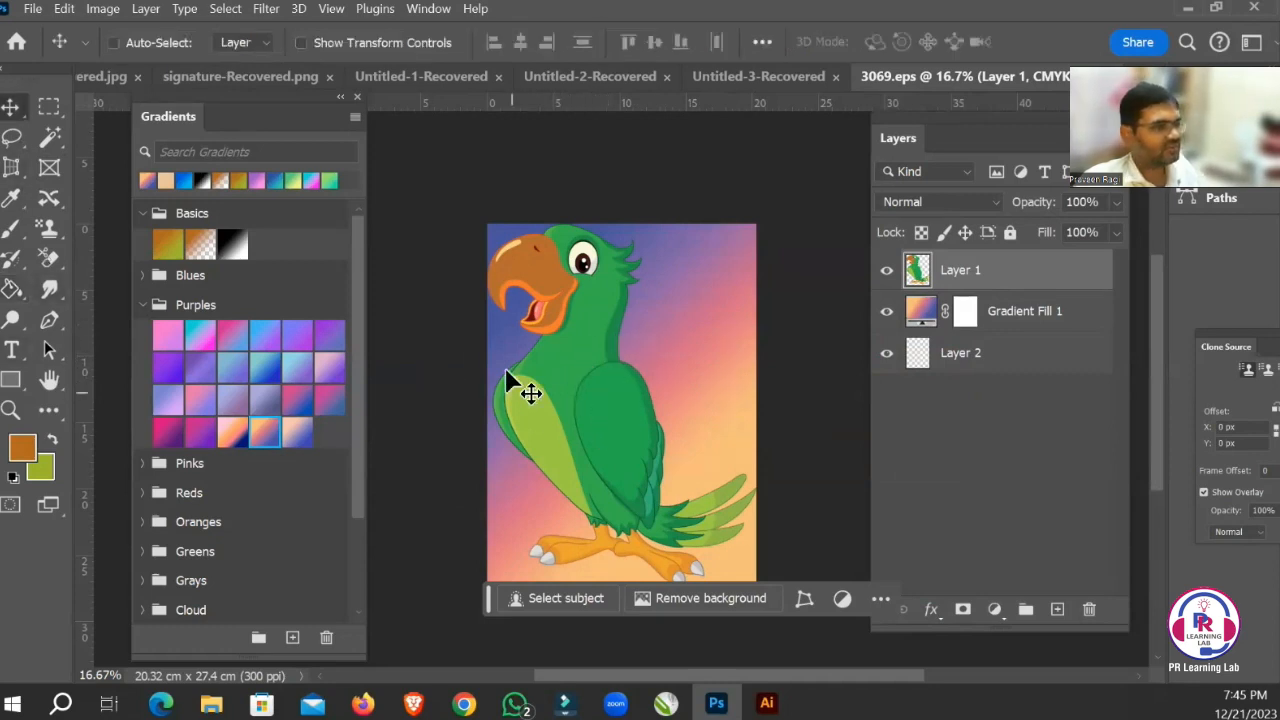
Set the foreground color to light green 53cd68, starting from a sample of the parrot's green neck.
click(22, 447)
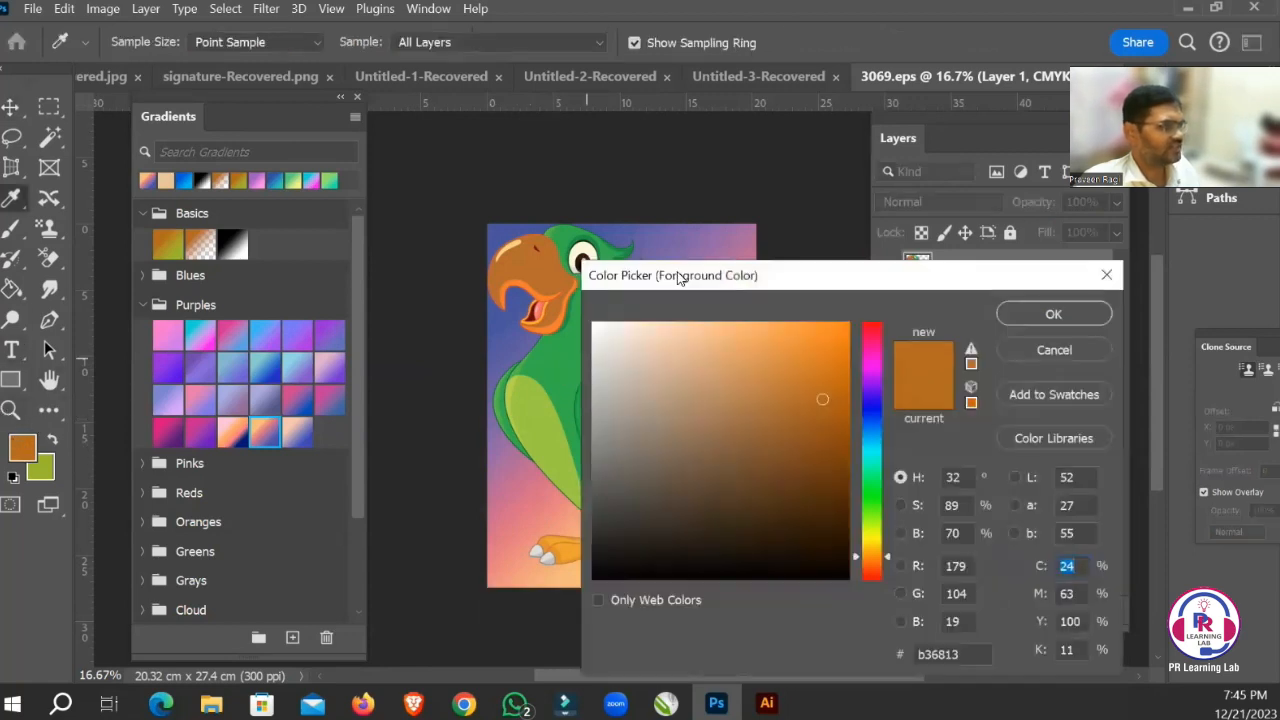
drag(678, 278, 849, 274)
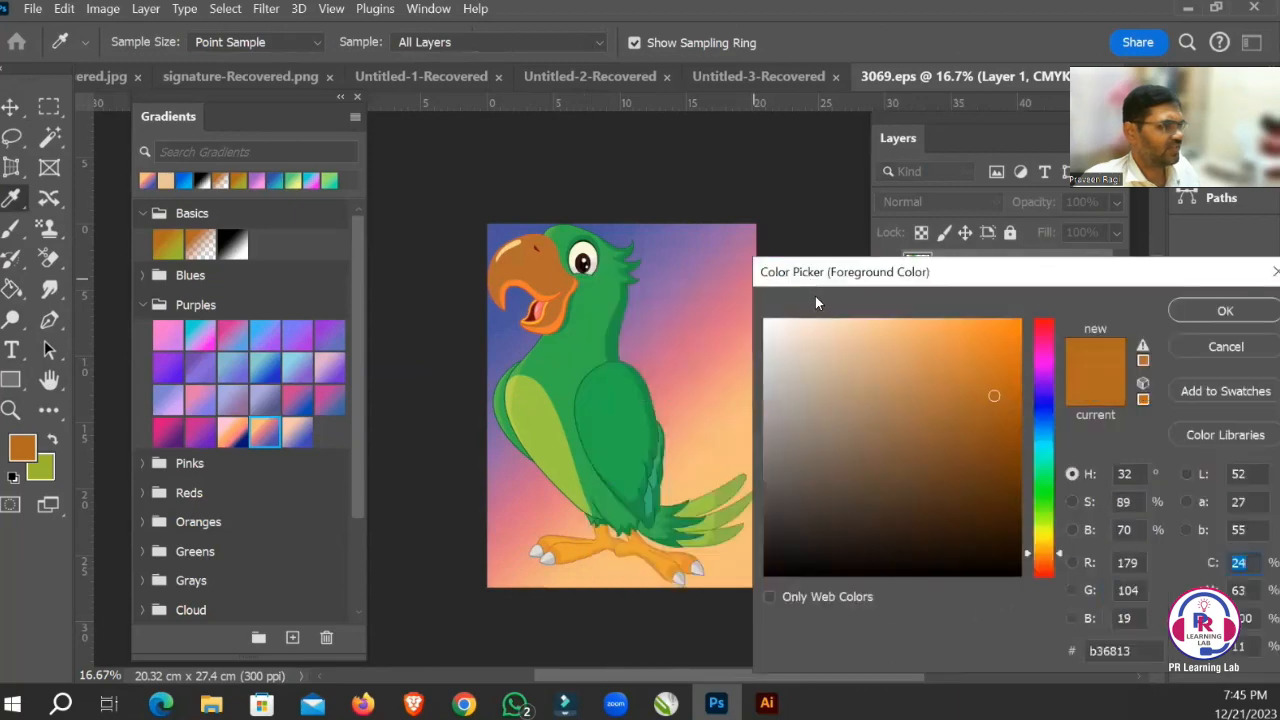
click(580, 345)
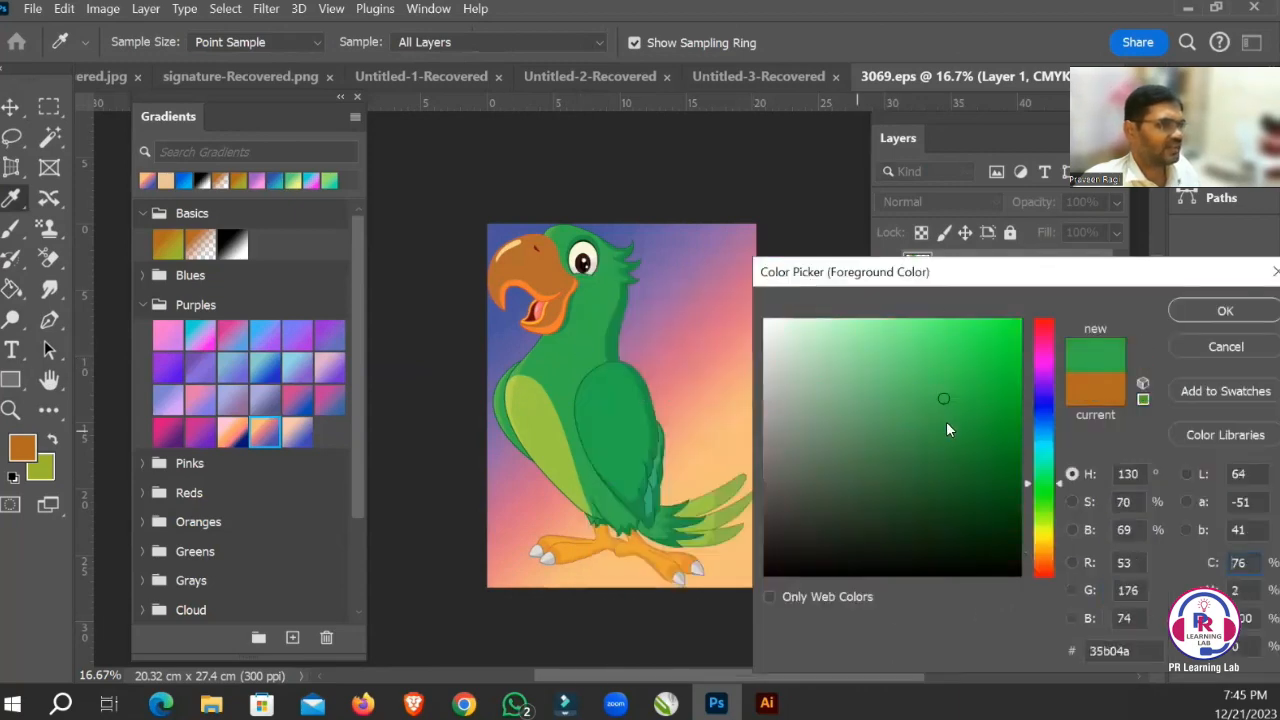
drag(943, 274, 875, 168)
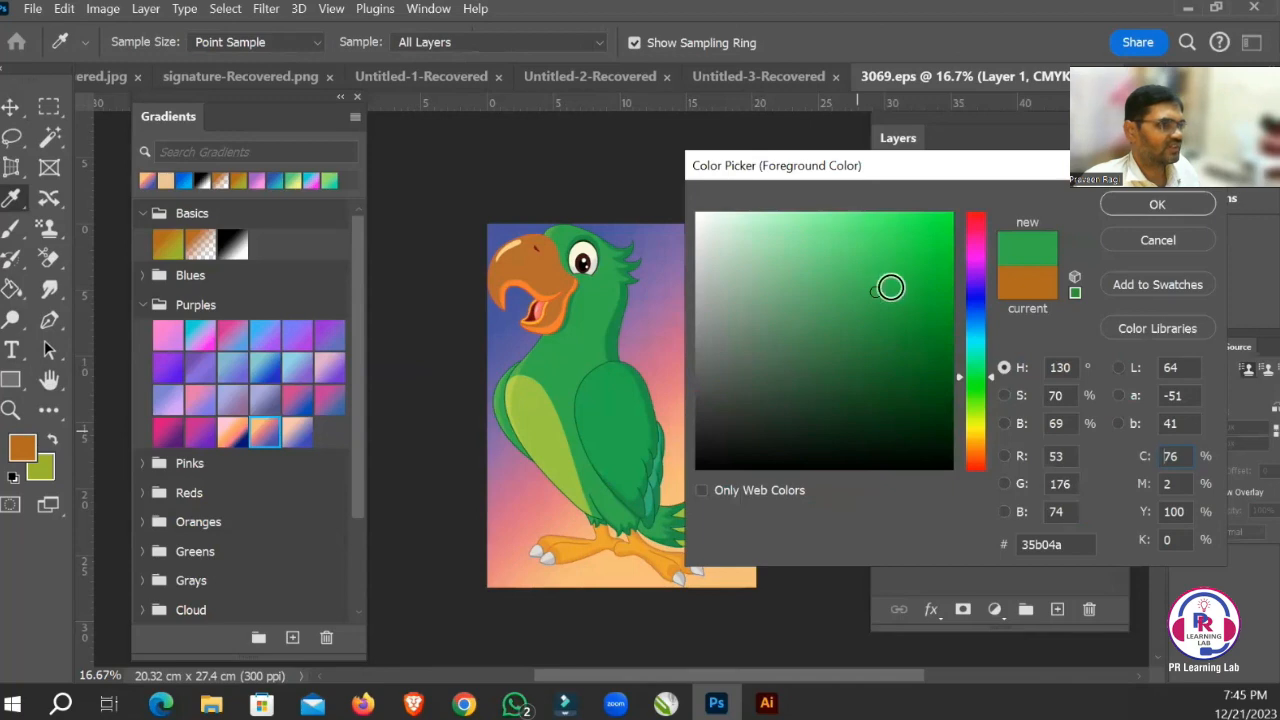
drag(876, 290, 849, 263)
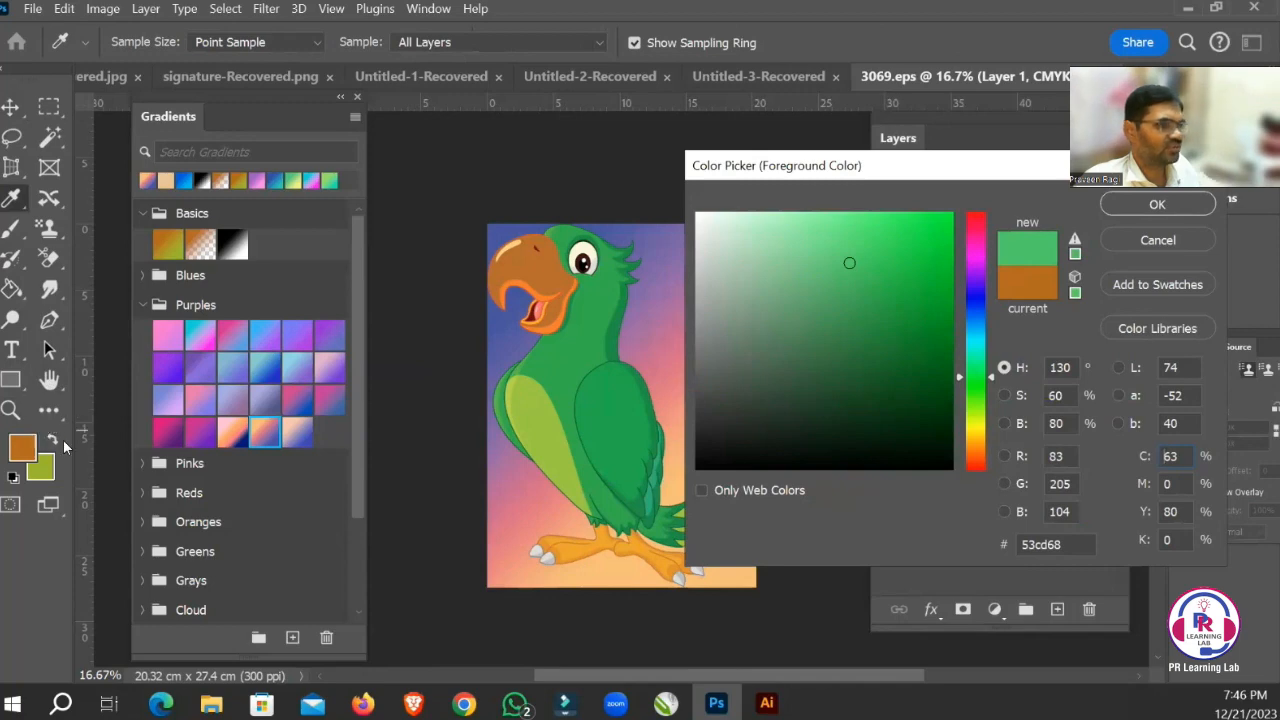
key(Return)
Fill the parrot's head and body with the light green foreground color using the Paint Bucket.
click(12, 289)
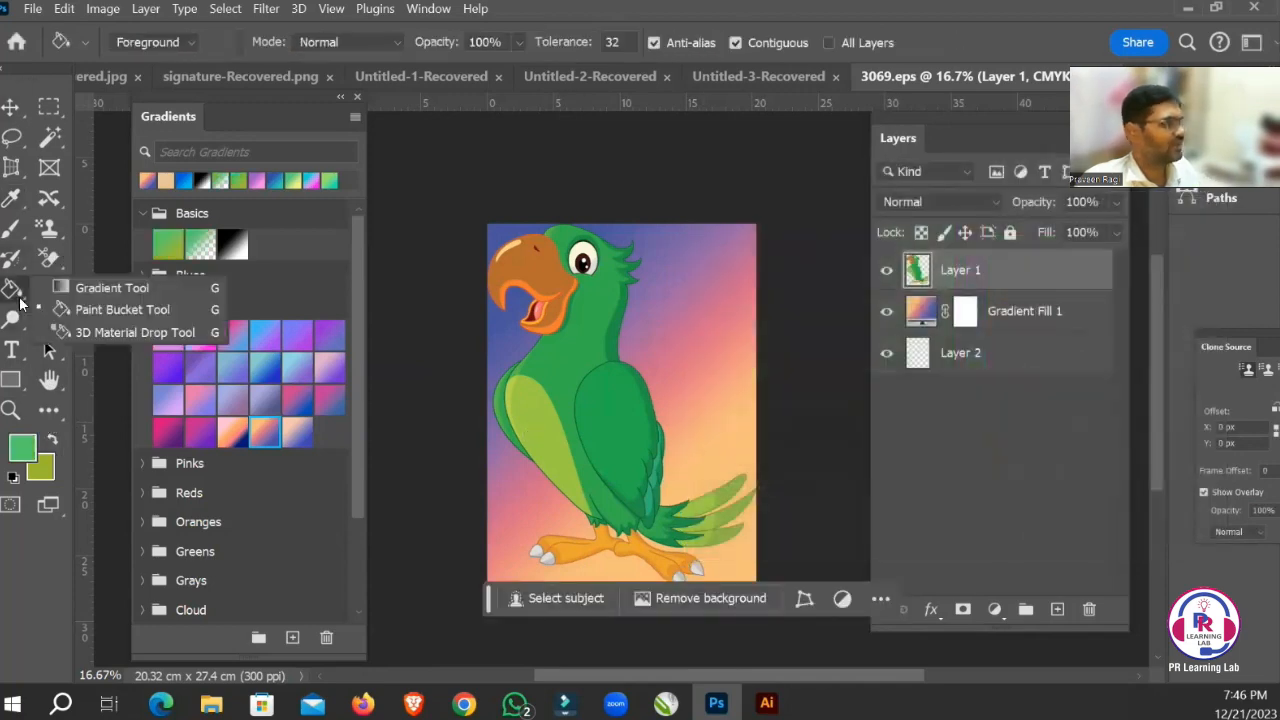
click(85, 310)
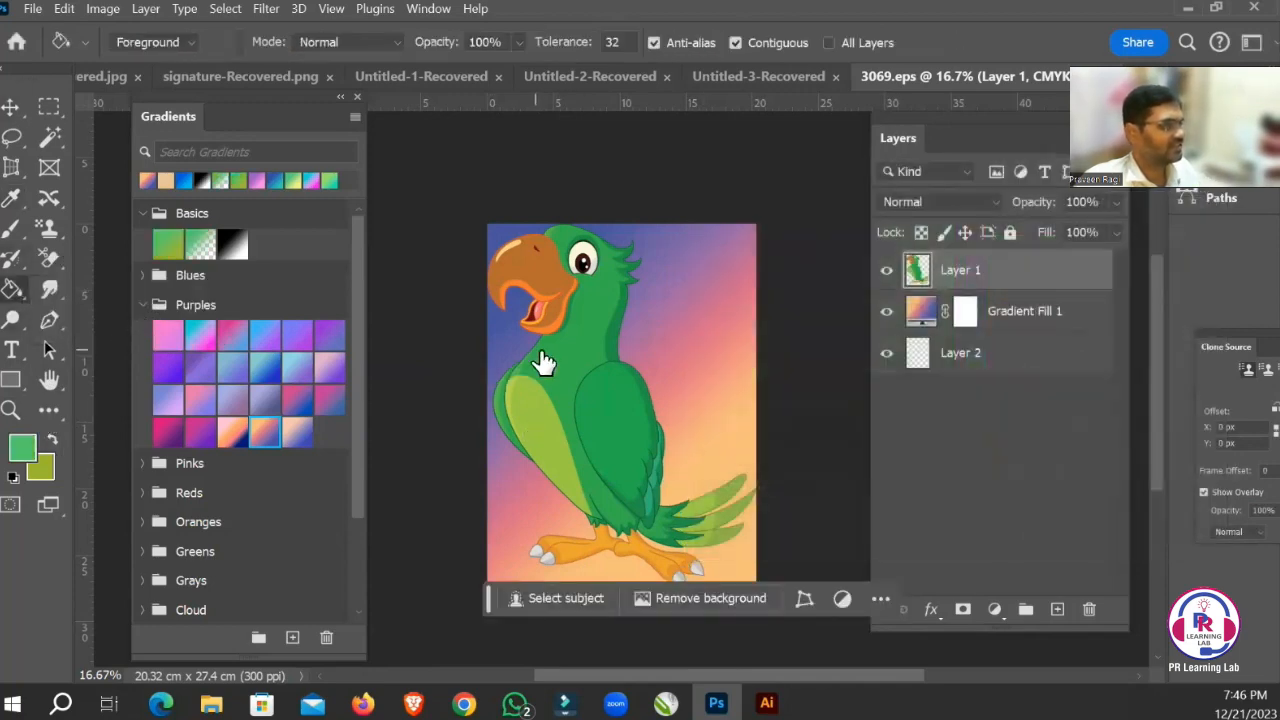
click(540, 356)
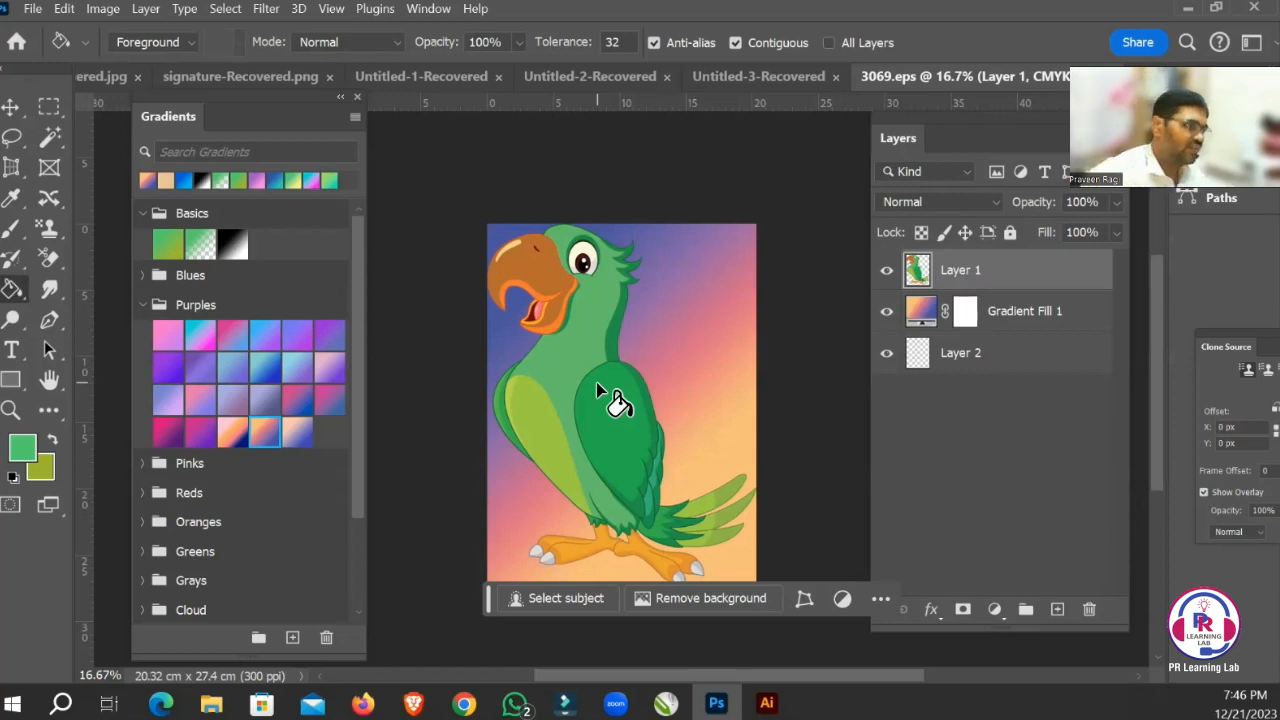
Try the light green fill on the empty area behind the parrot and on its belly, and undo these test fills.
click(700, 472)
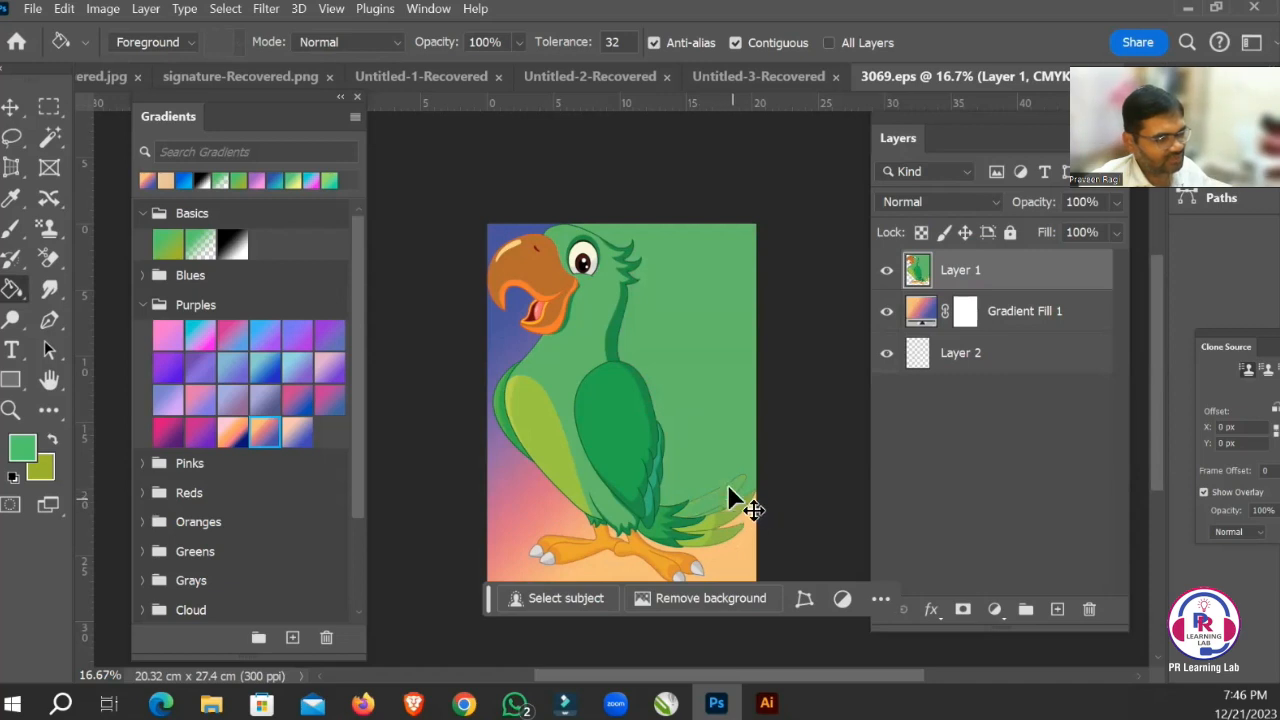
click(712, 530)
click(540, 428)
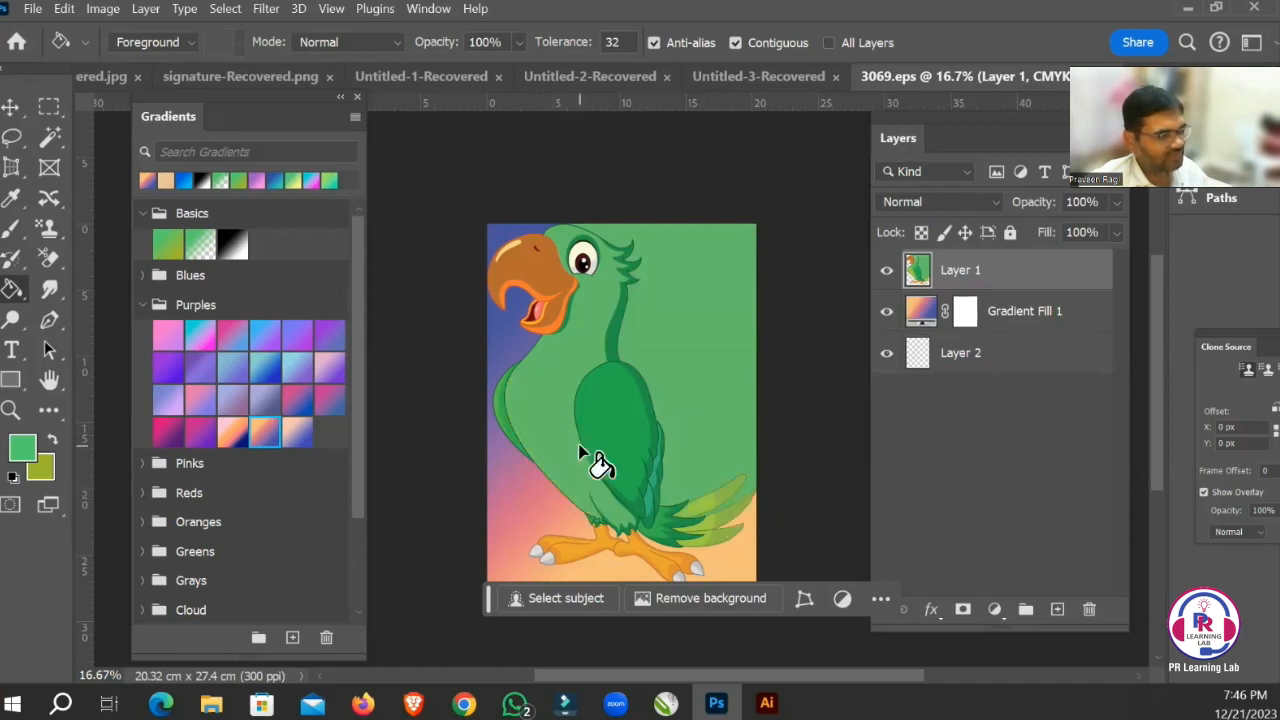
key(ctrl+z)
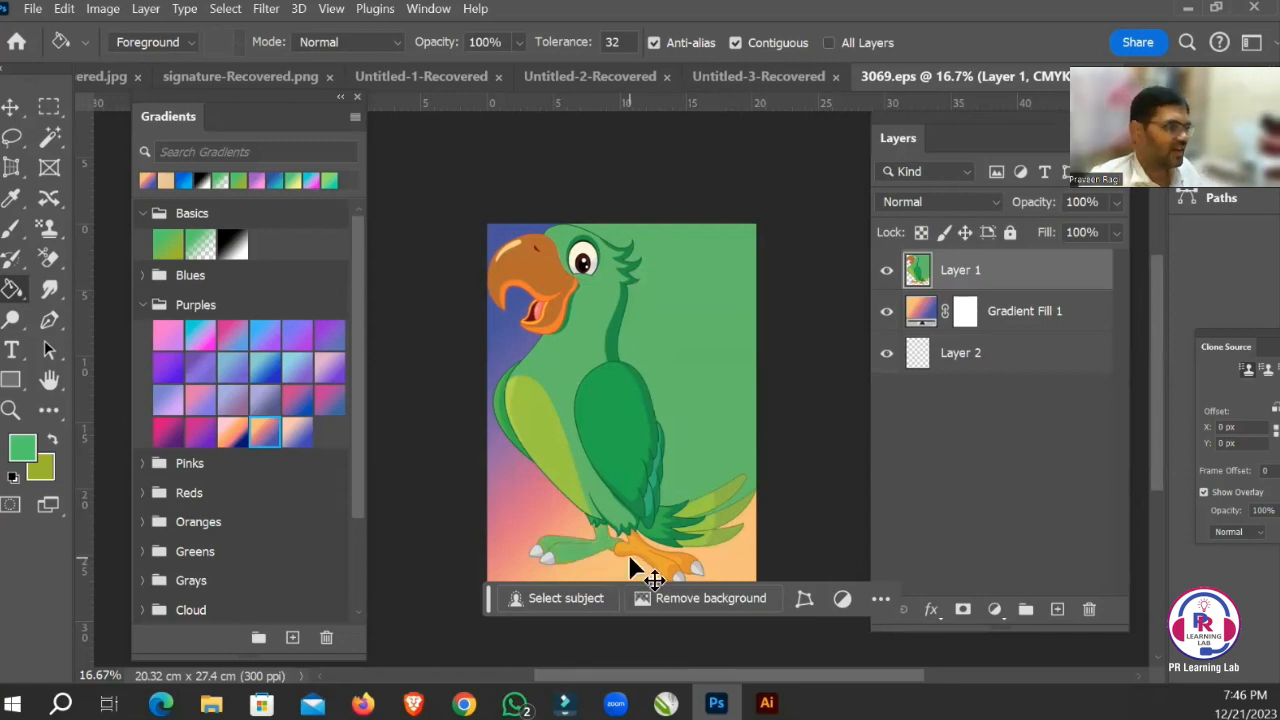
key(ctrl+z)
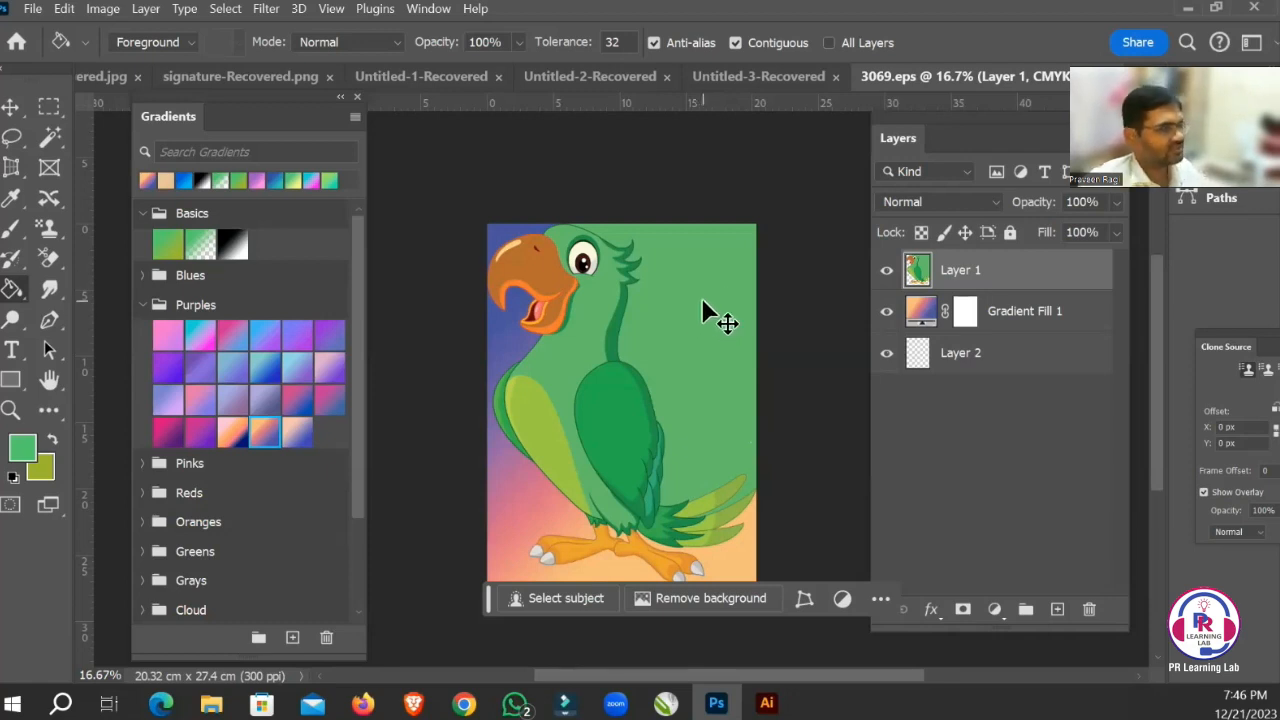
key(ctrl+z)
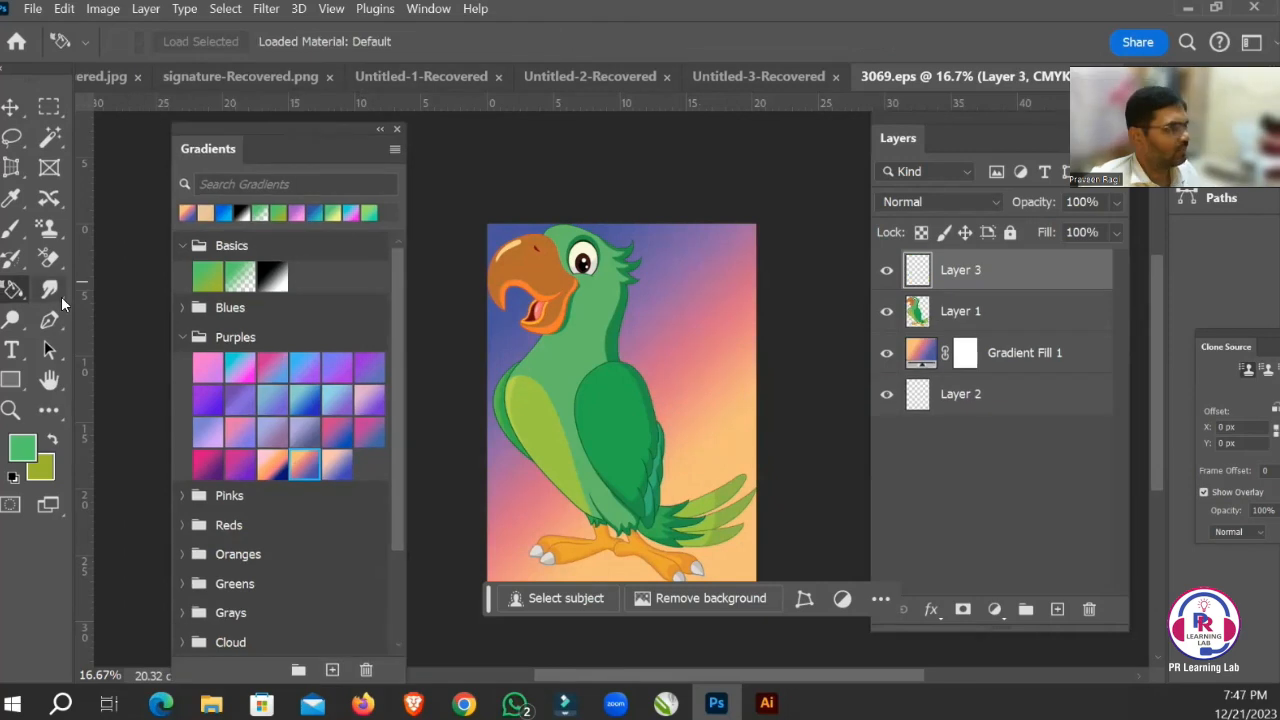
Activate the Smudge tool and show the other tools in its group.
click(59, 293)
right_click(59, 293)
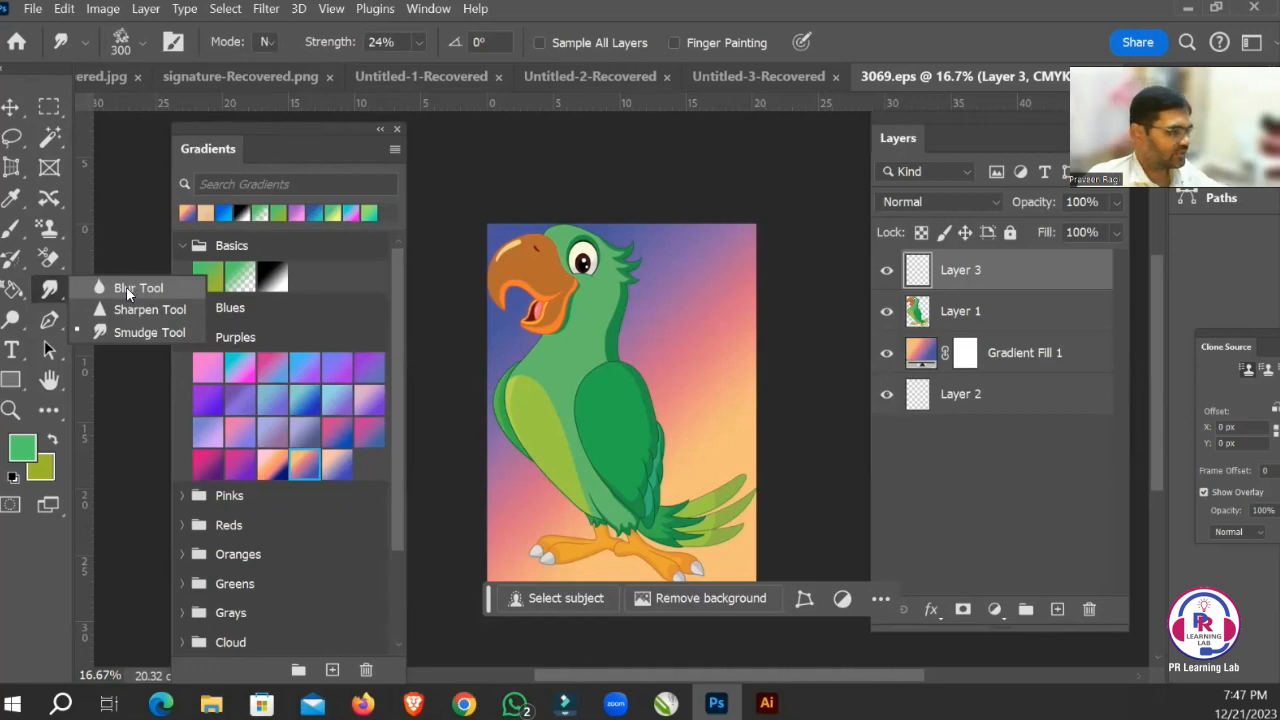
Switch to Chrome, close the parrot download page and change the Freepik parrot search from vectors to photos.
click(464, 703)
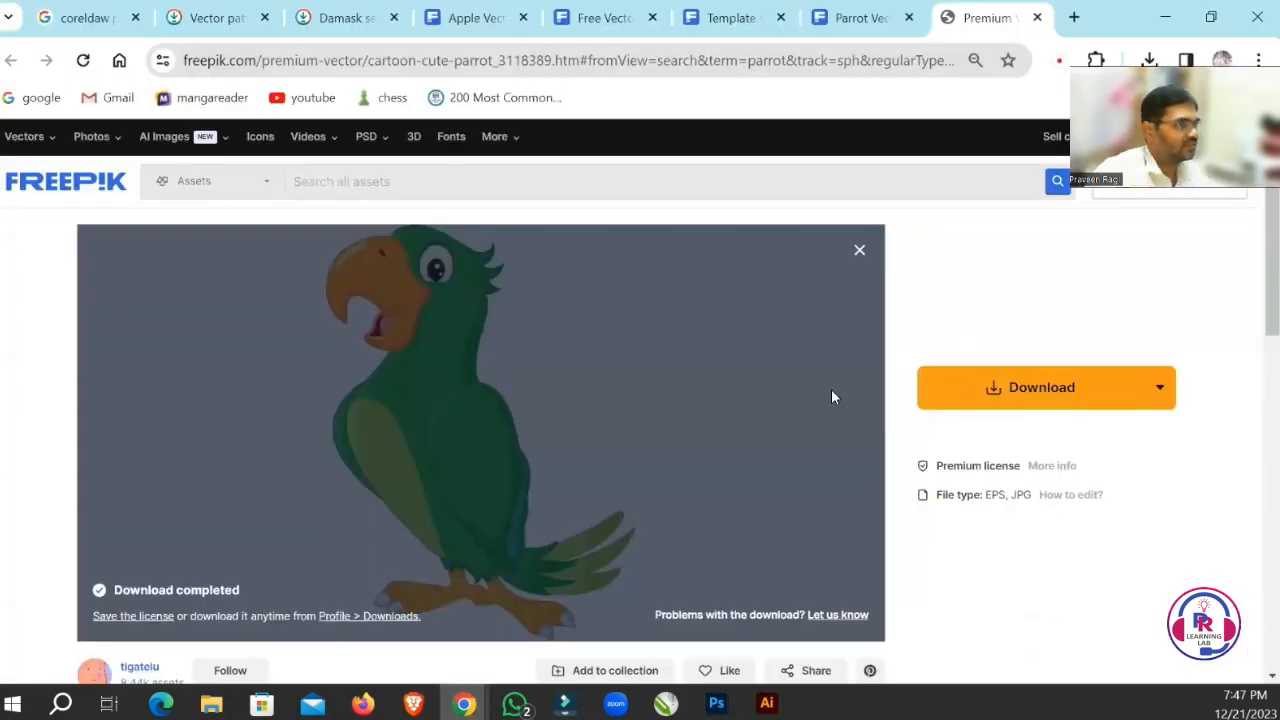
key(ctrl+n)
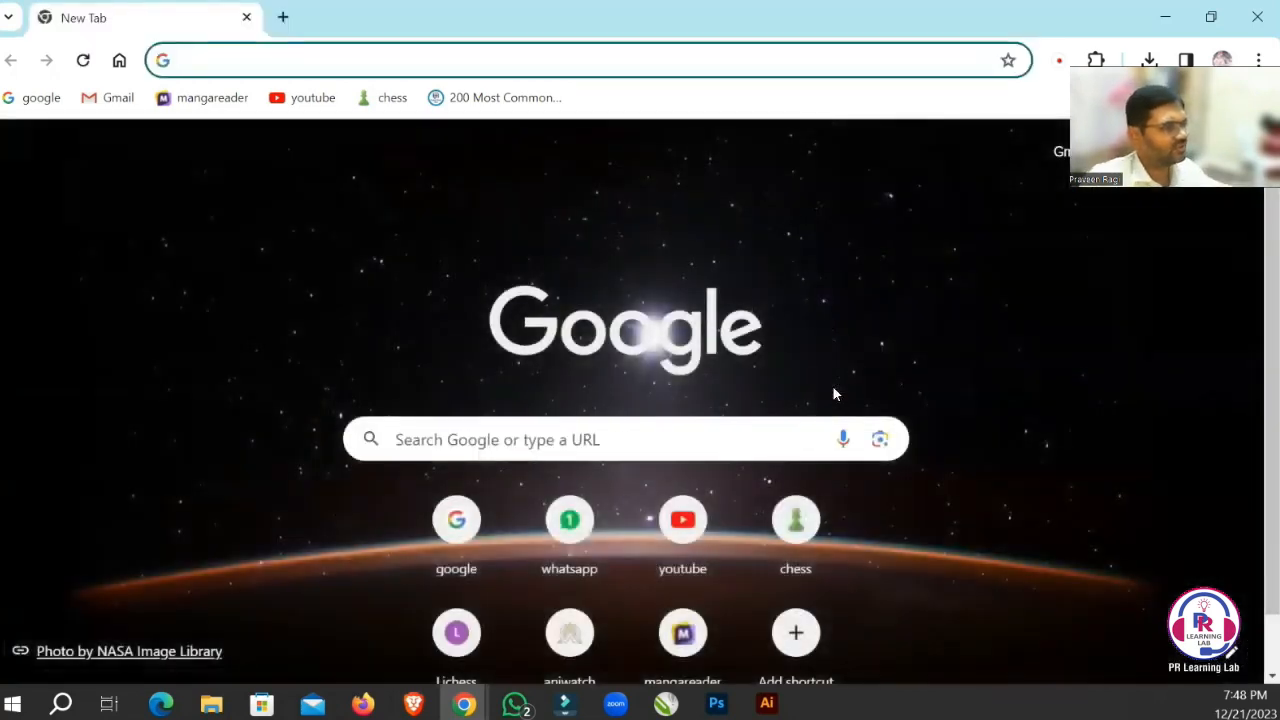
key(ctrl+w)
key(ctrl+w)
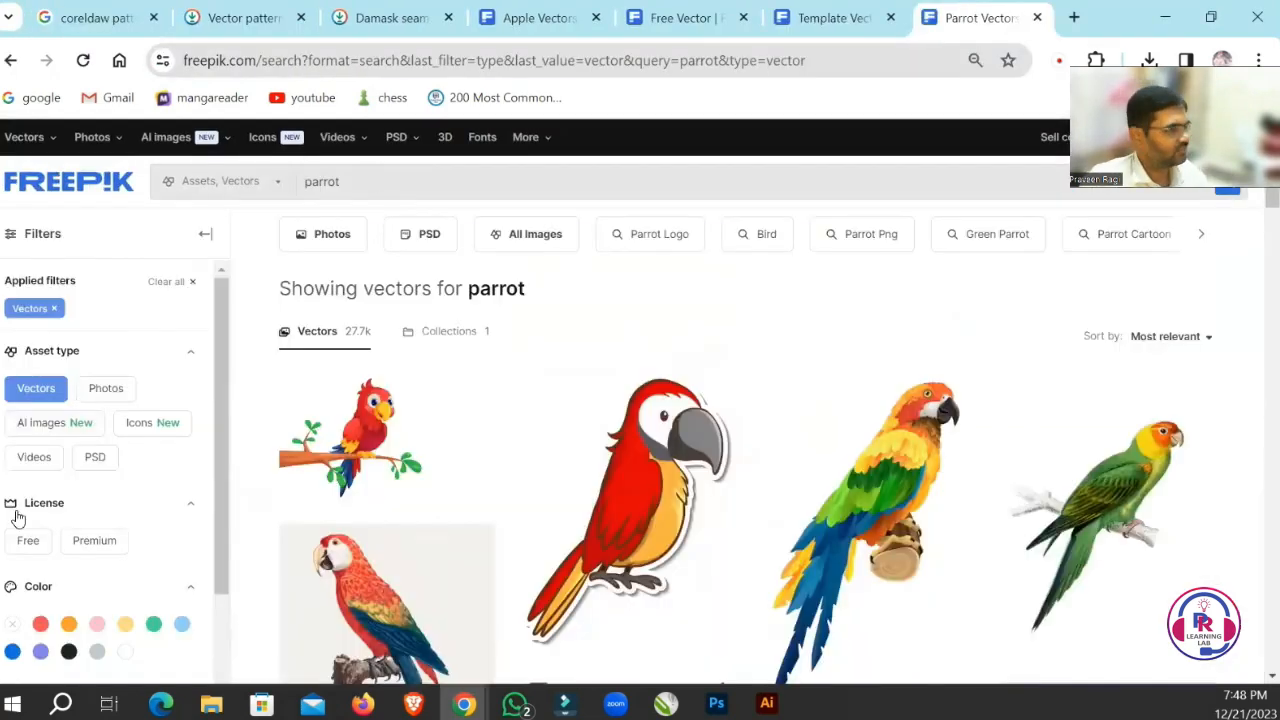
click(107, 390)
scroll(852, 512, down, 10)
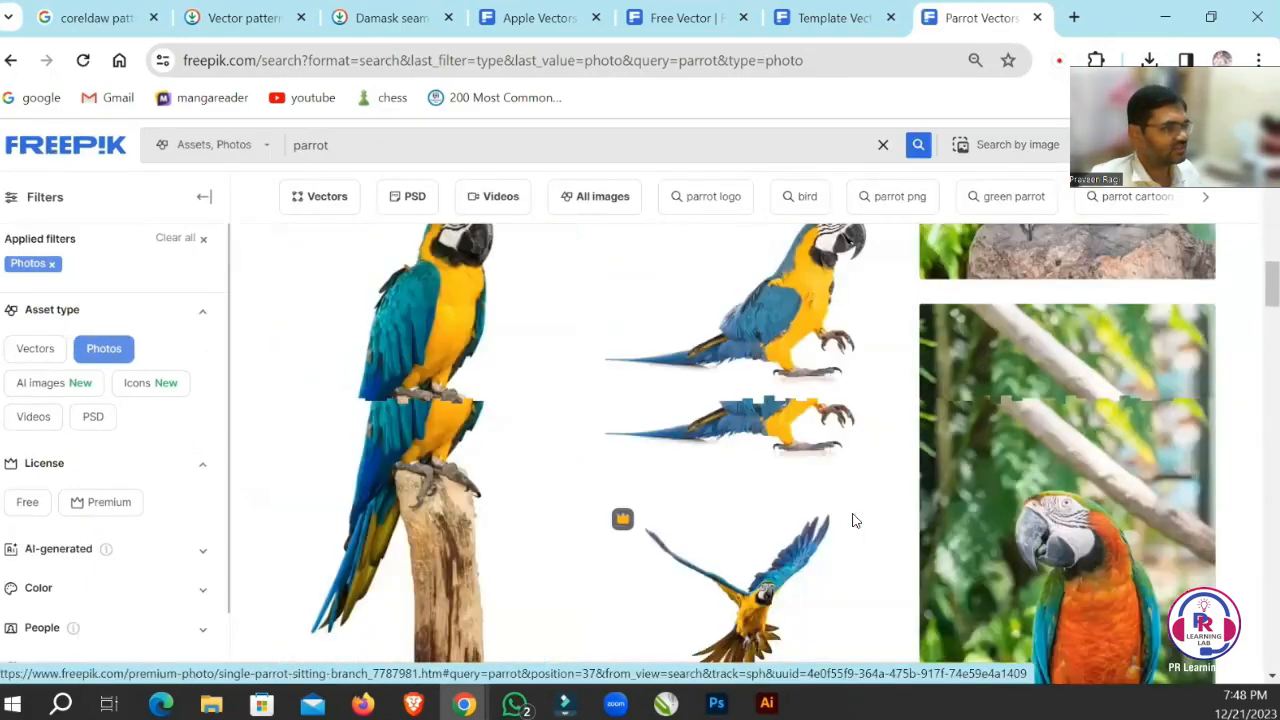
scroll(855, 521, up, 10)
Search the Freepik photos for "indian cute boy".
drag(345, 183, 188, 190)
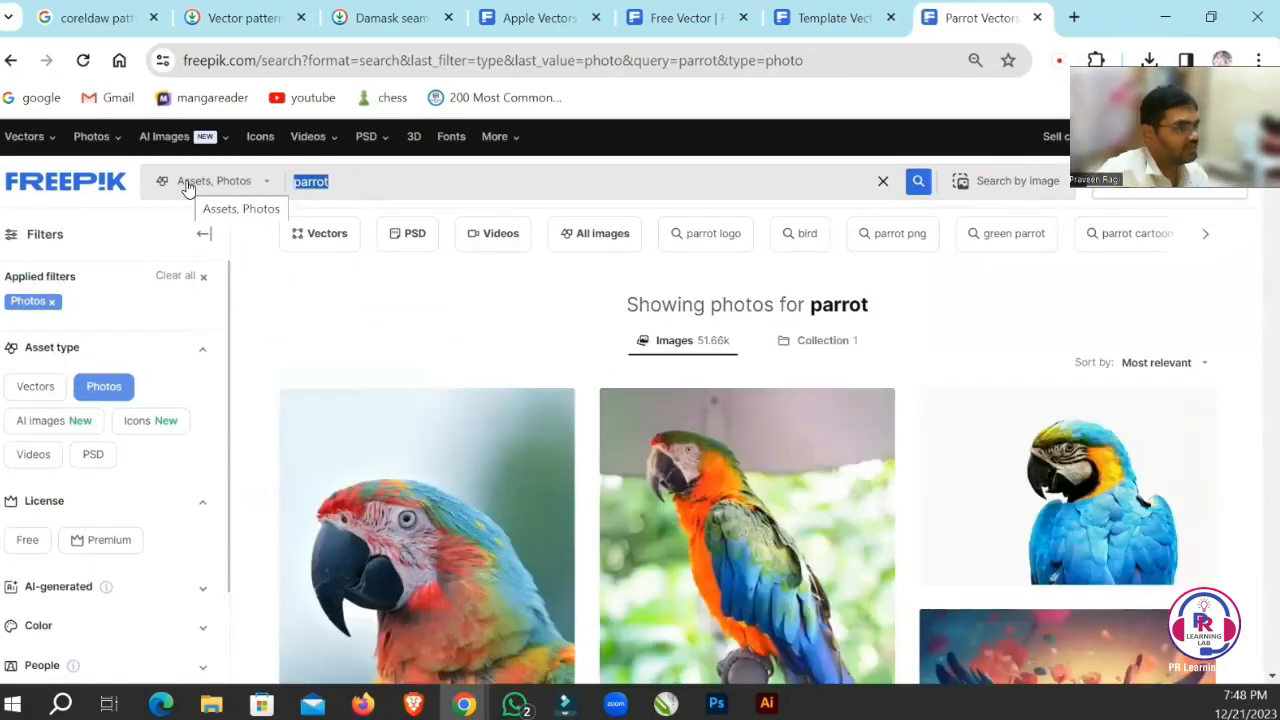
text(indian cute)
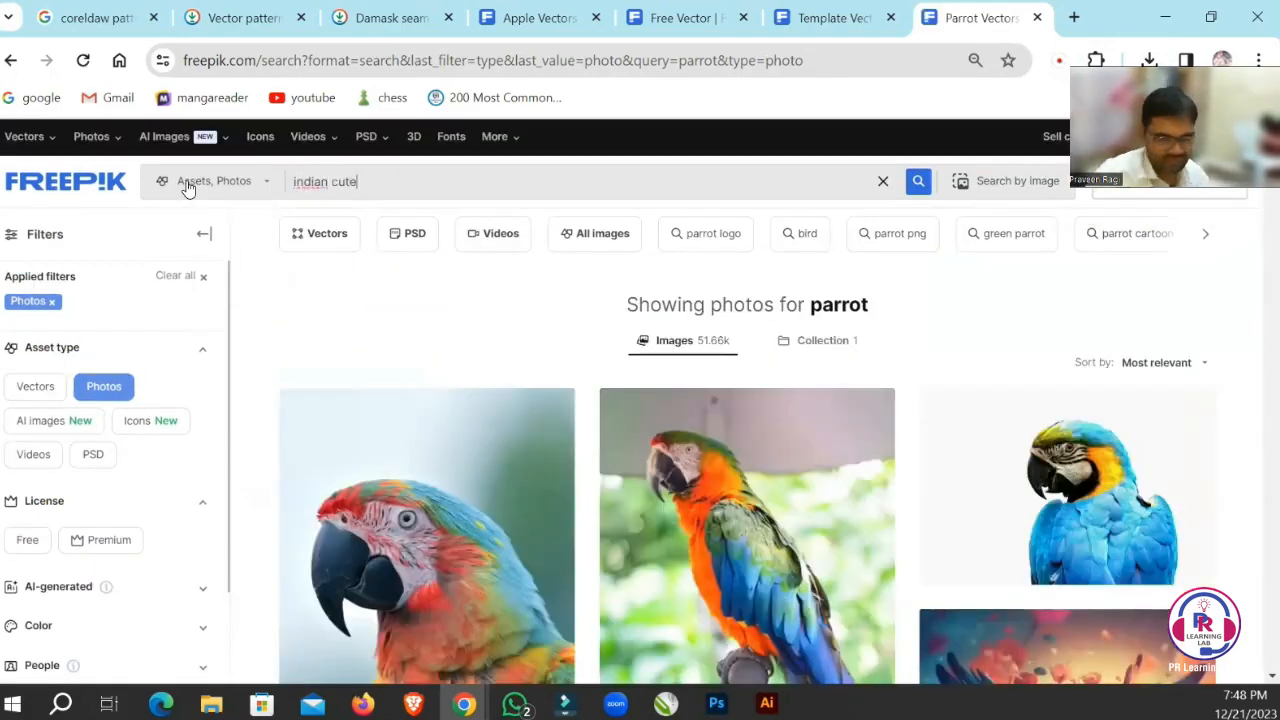
text( boy)
key(Return)
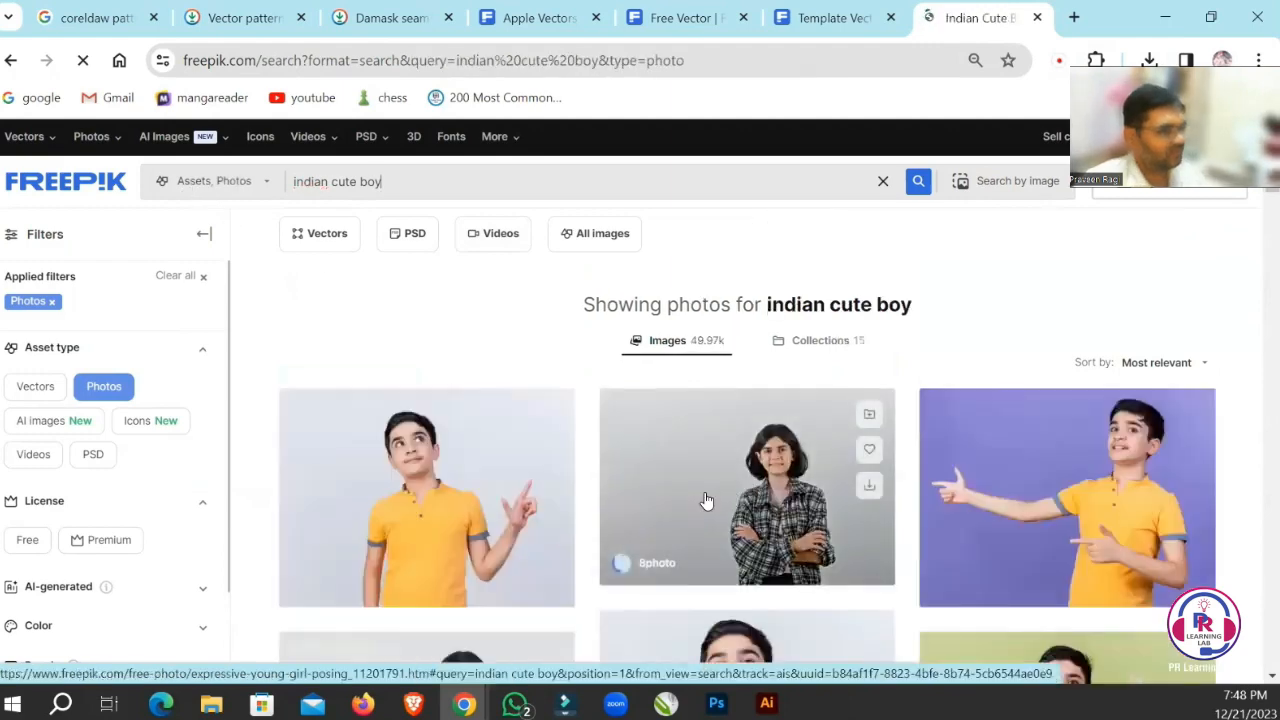
Open the photo of the boy in a yellow shirt pointing sideways against a purple wall in a new tab and download it.
scroll(706, 500, down, 5)
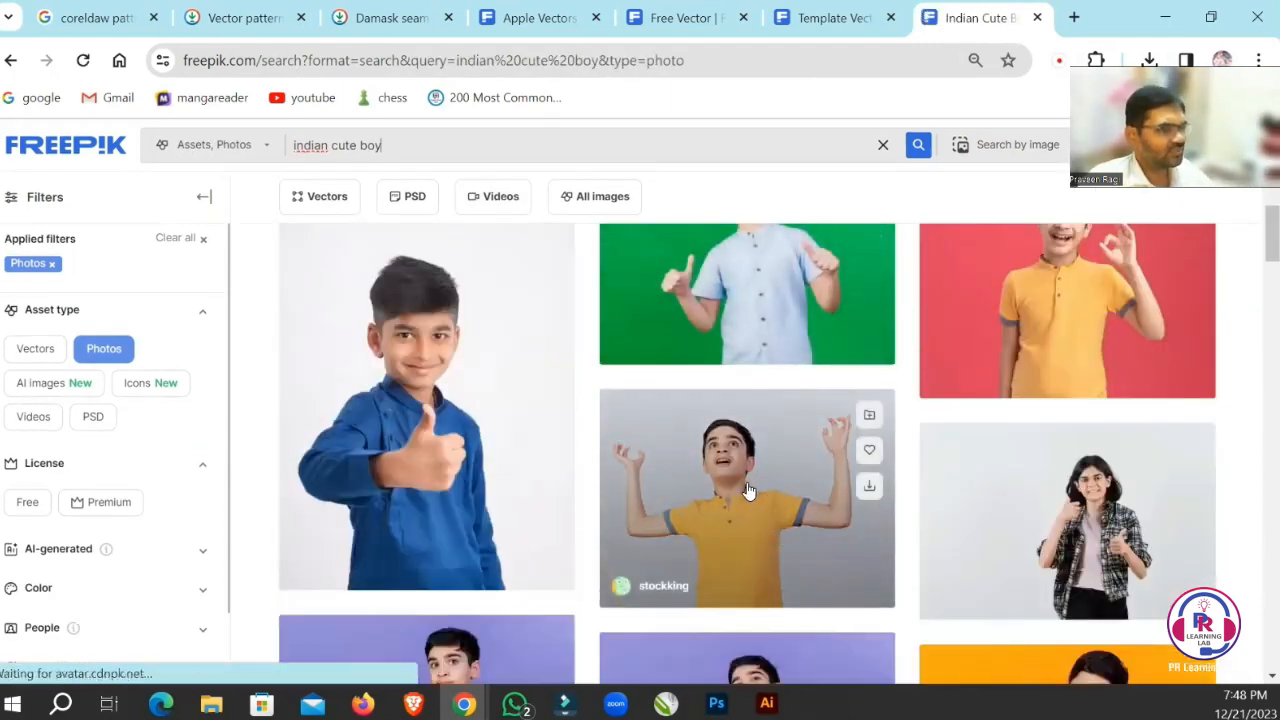
scroll(748, 490, down, 4)
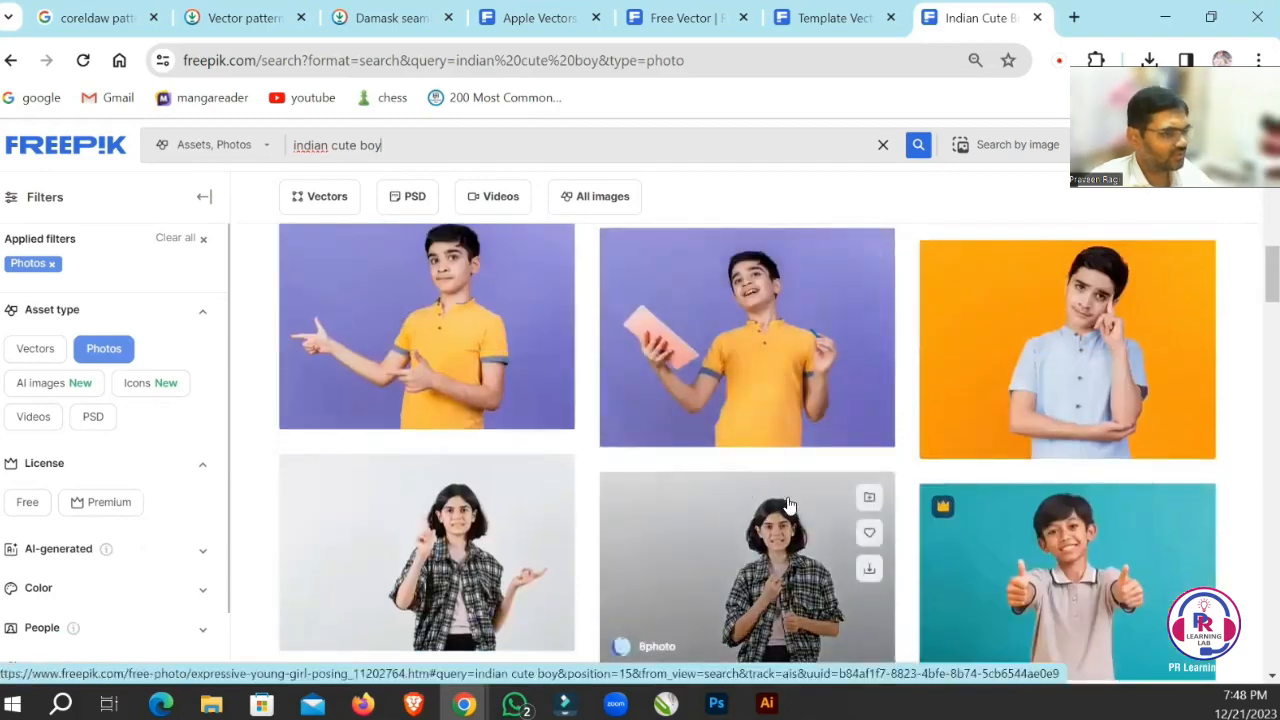
scroll(788, 505, down, 3)
scroll(797, 502, down, 3)
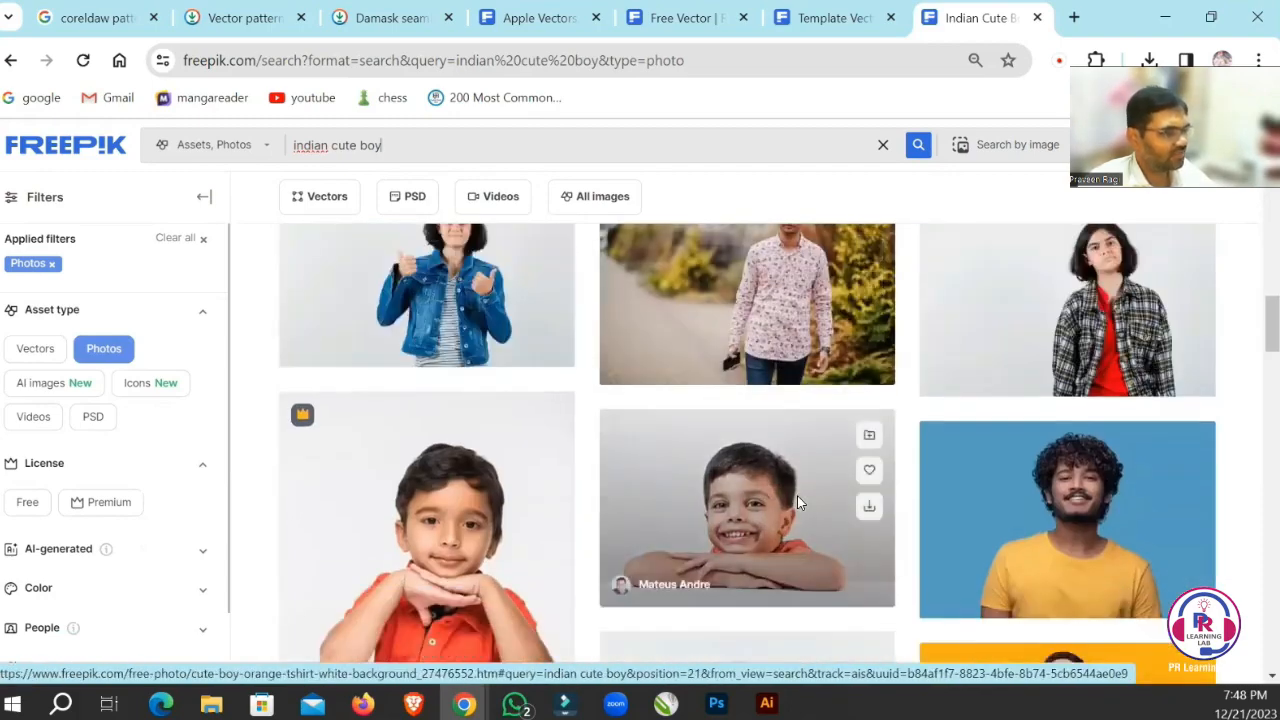
scroll(797, 502, down, 3)
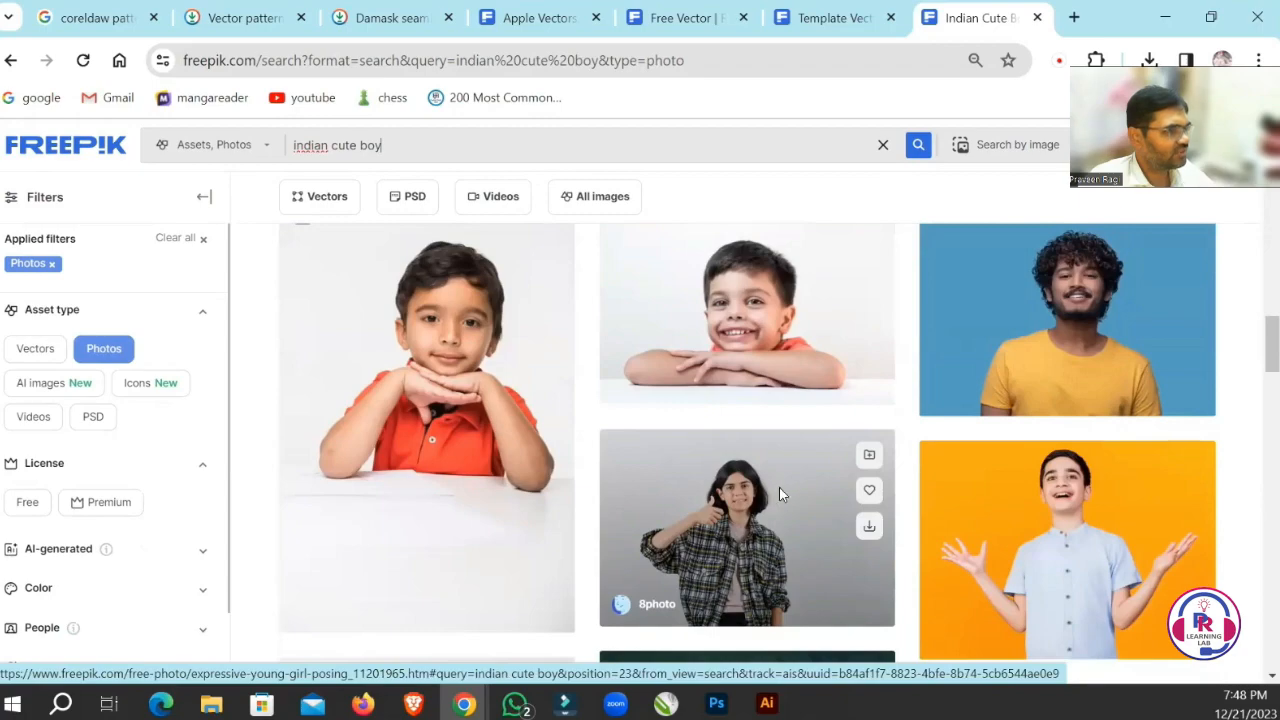
scroll(782, 488, down, 3)
scroll(784, 492, up, 5)
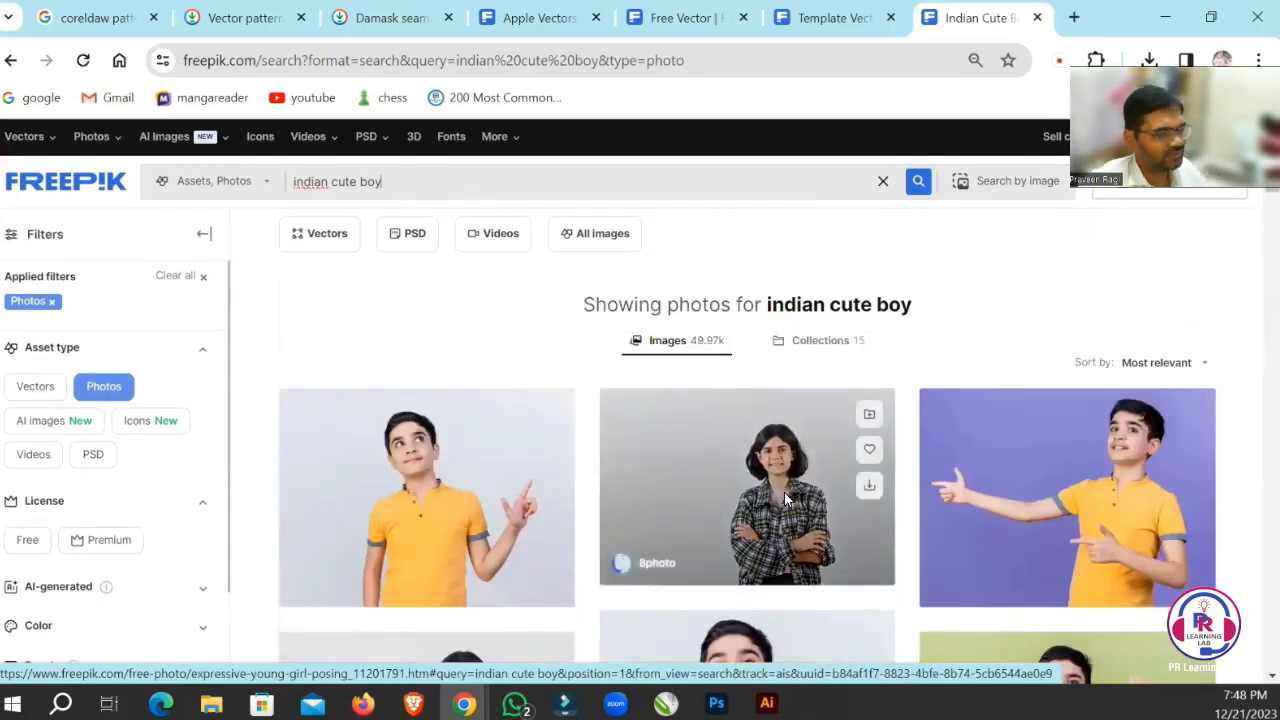
scroll(810, 503, down, 2)
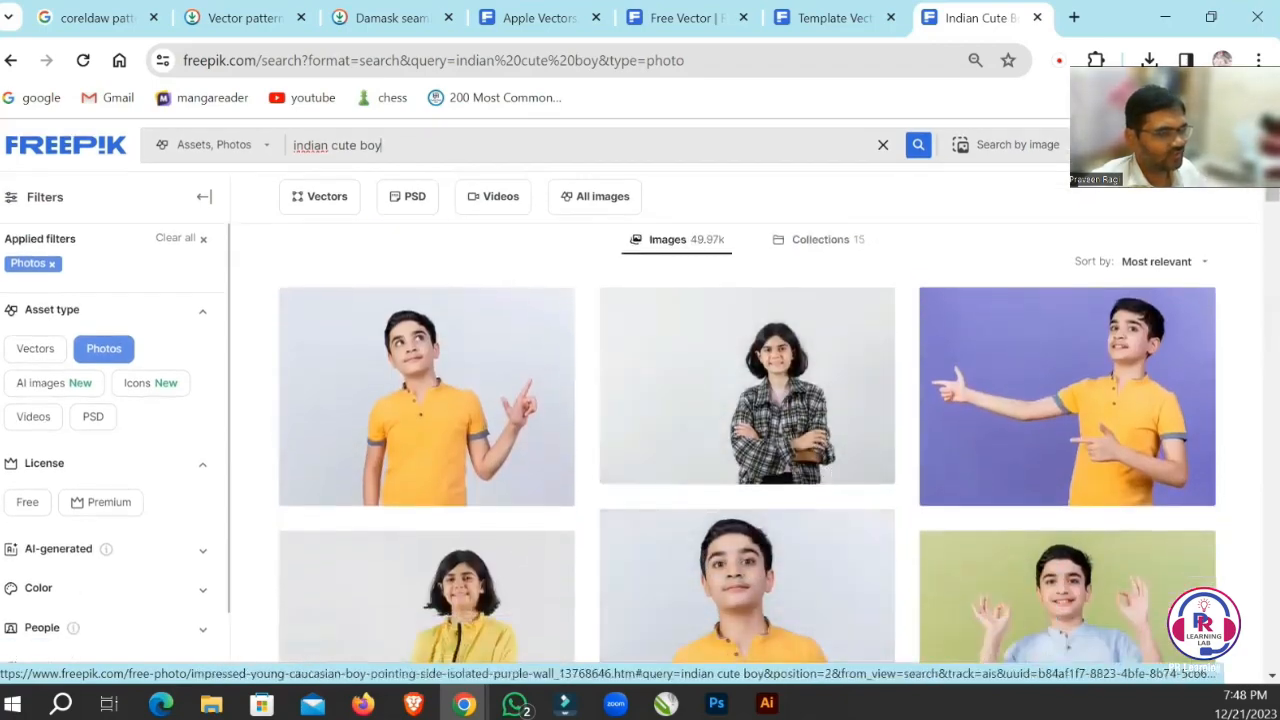
right_click(975, 347)
click(922, 354)
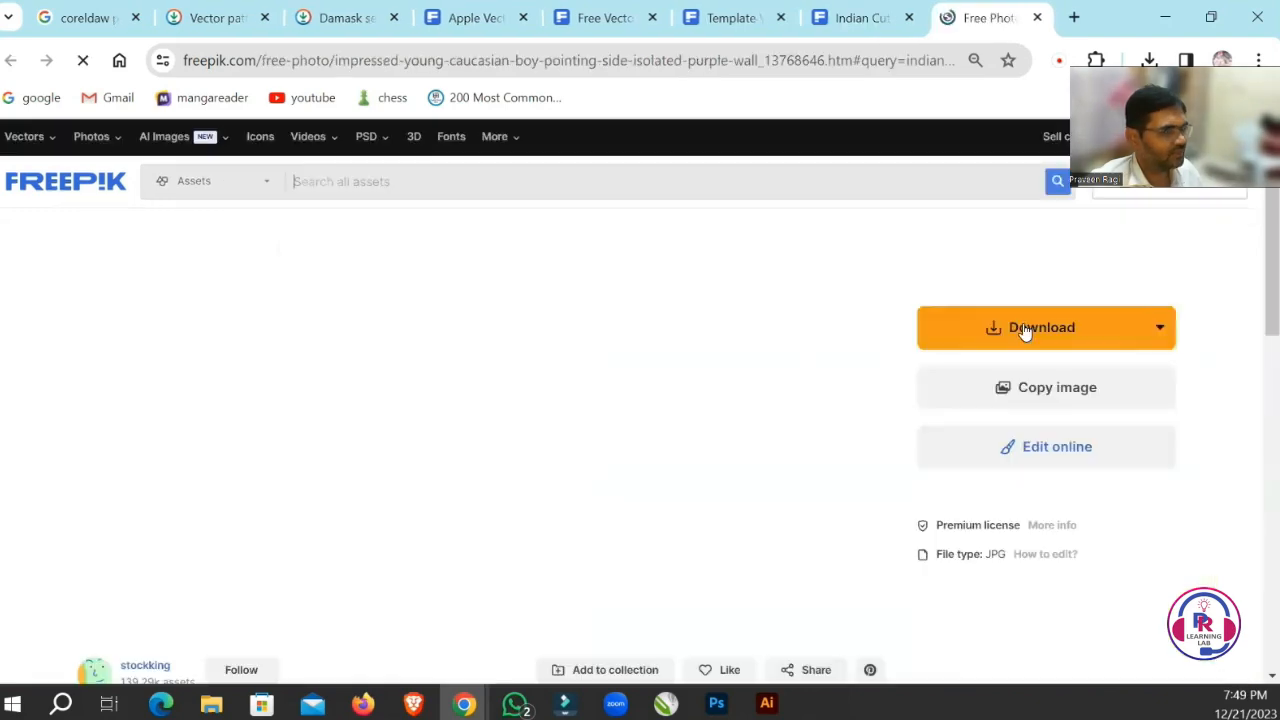
click(1029, 327)
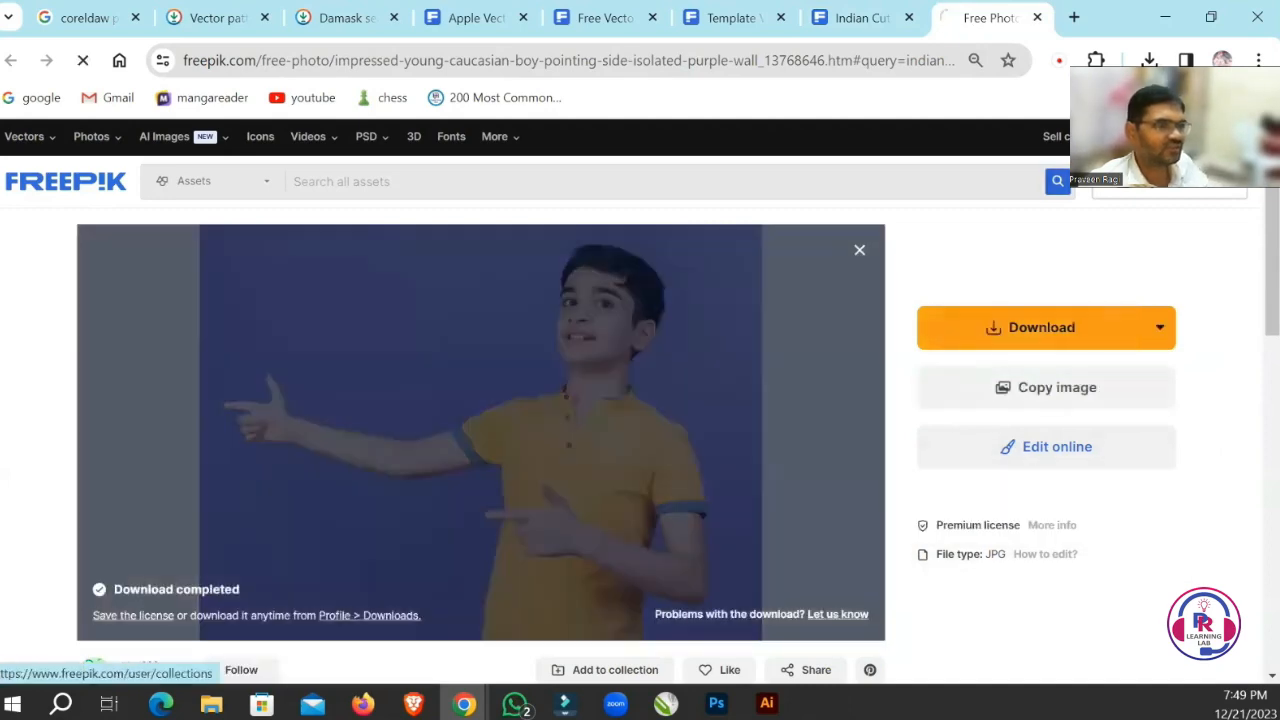
Open the downloaded impressed-young-caucasian-boy-pointing-side-isolated-purple-wall (1).jpg from the Downloads folder in Photoshop.
click(1088, 150)
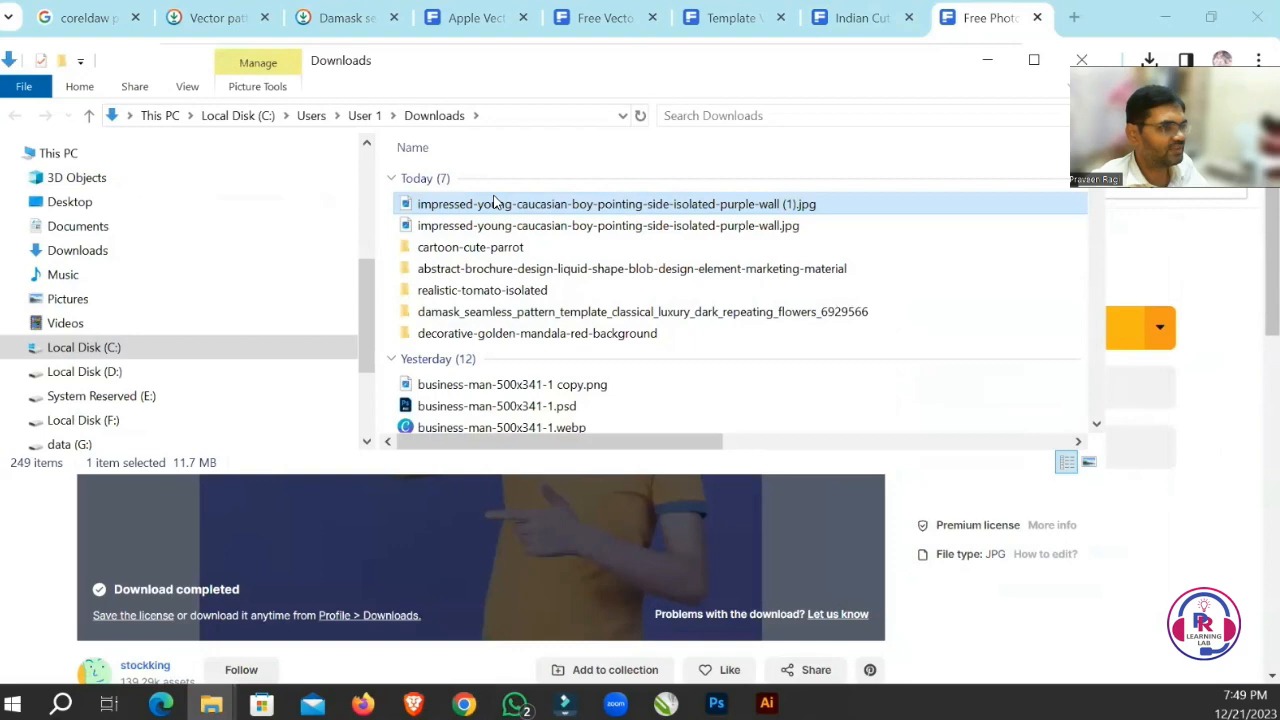
right_click(494, 203)
mouse_move(580, 437)
click(862, 547)
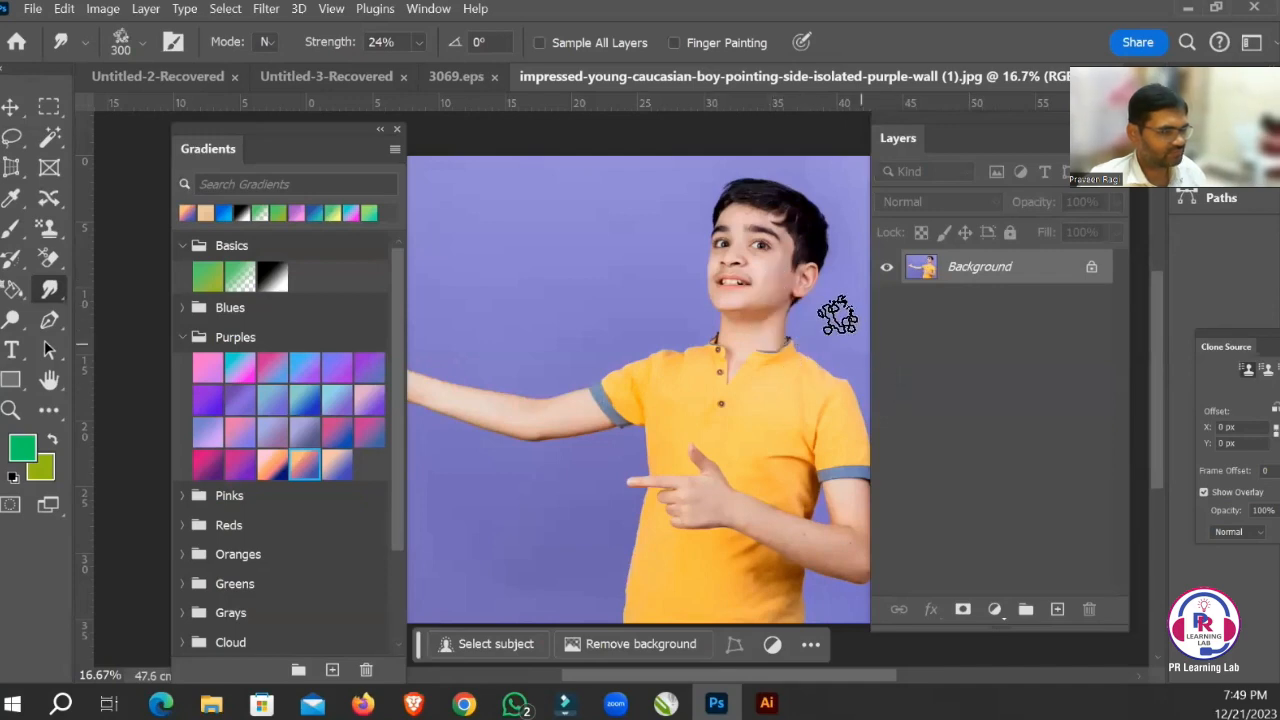
Examine the skin texture on the boy's forehead, around the eyes and on the cheek beside the ear up close.
mouse_move(694, 200)
mouse_down()
mouse_move(768, 278)
mouse_move(434, 203)
mouse_up()
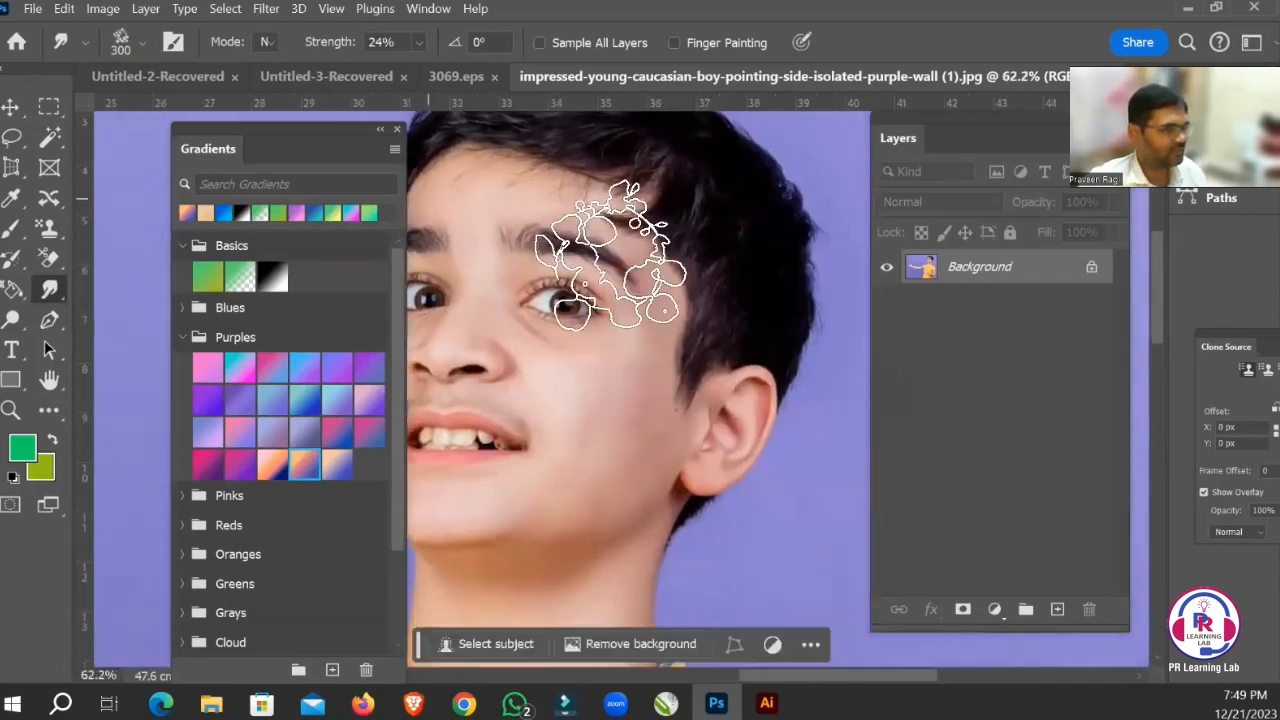
drag(589, 222, 803, 334)
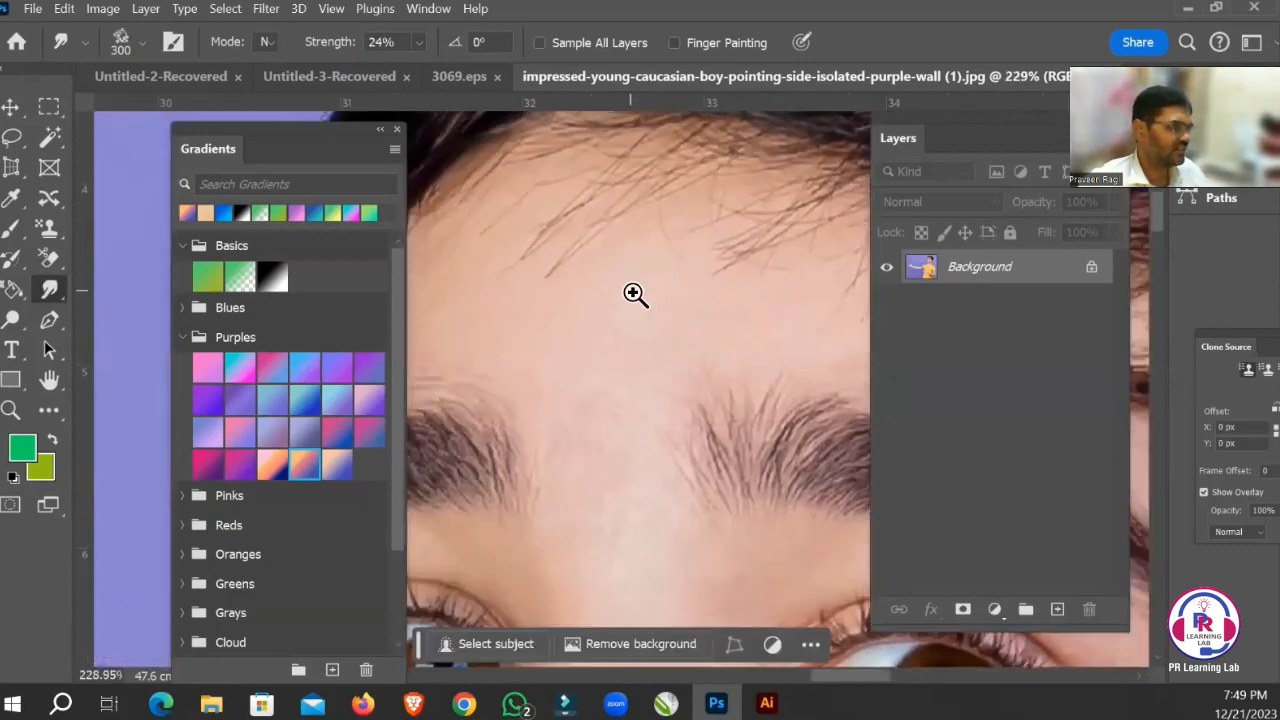
drag(634, 293, 689, 329)
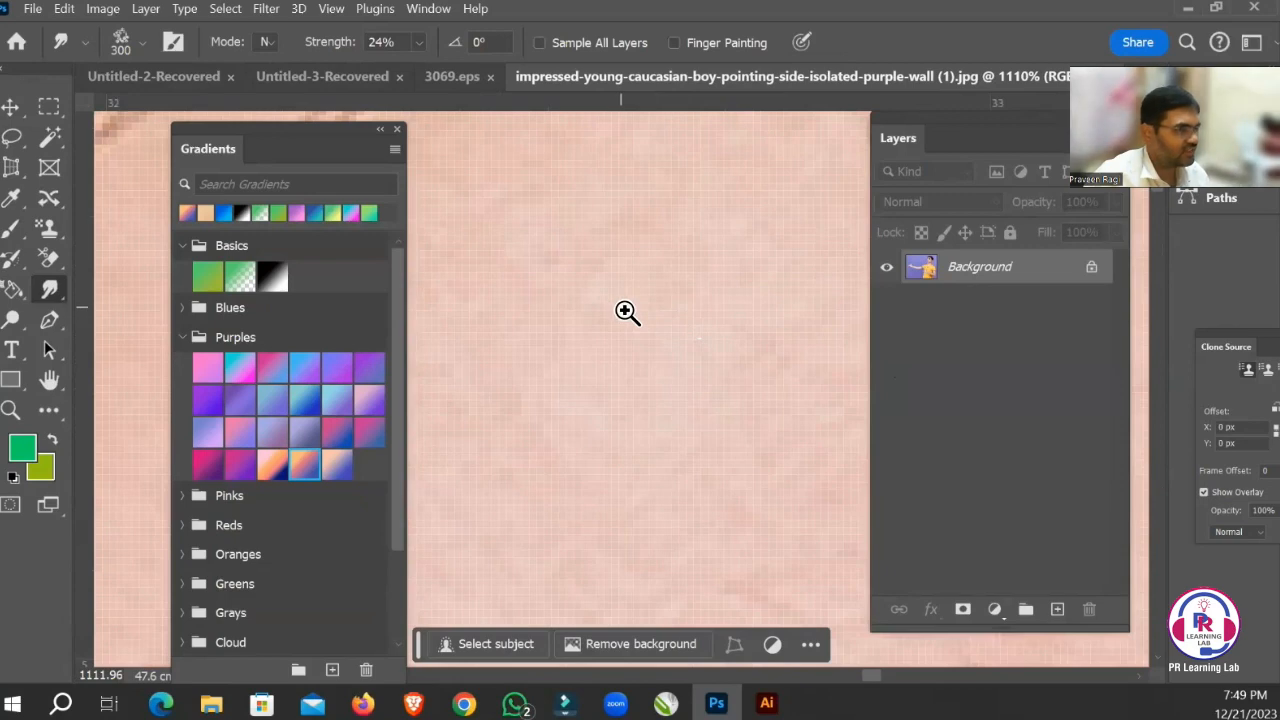
key(ctrl+minus)
key(ctrl+minus)
key(ctrl+minus)
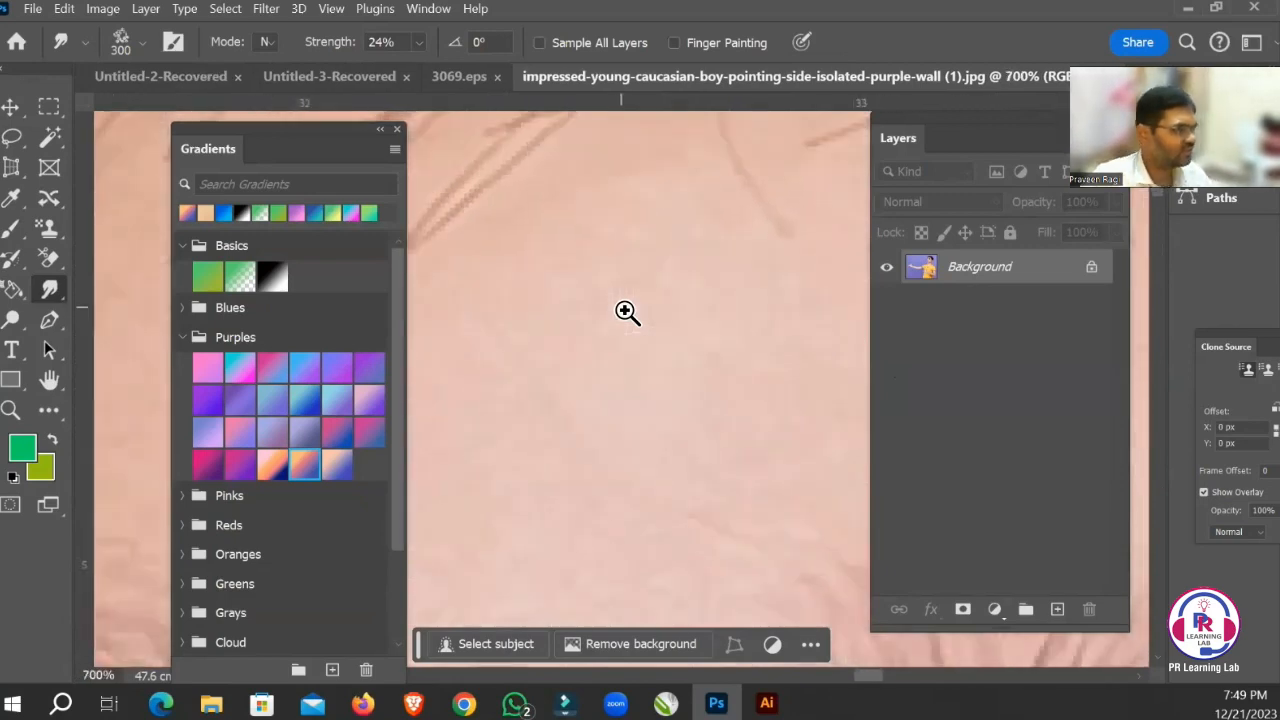
key(ctrl+minus)
key(ctrl+minus)
key(Tab)
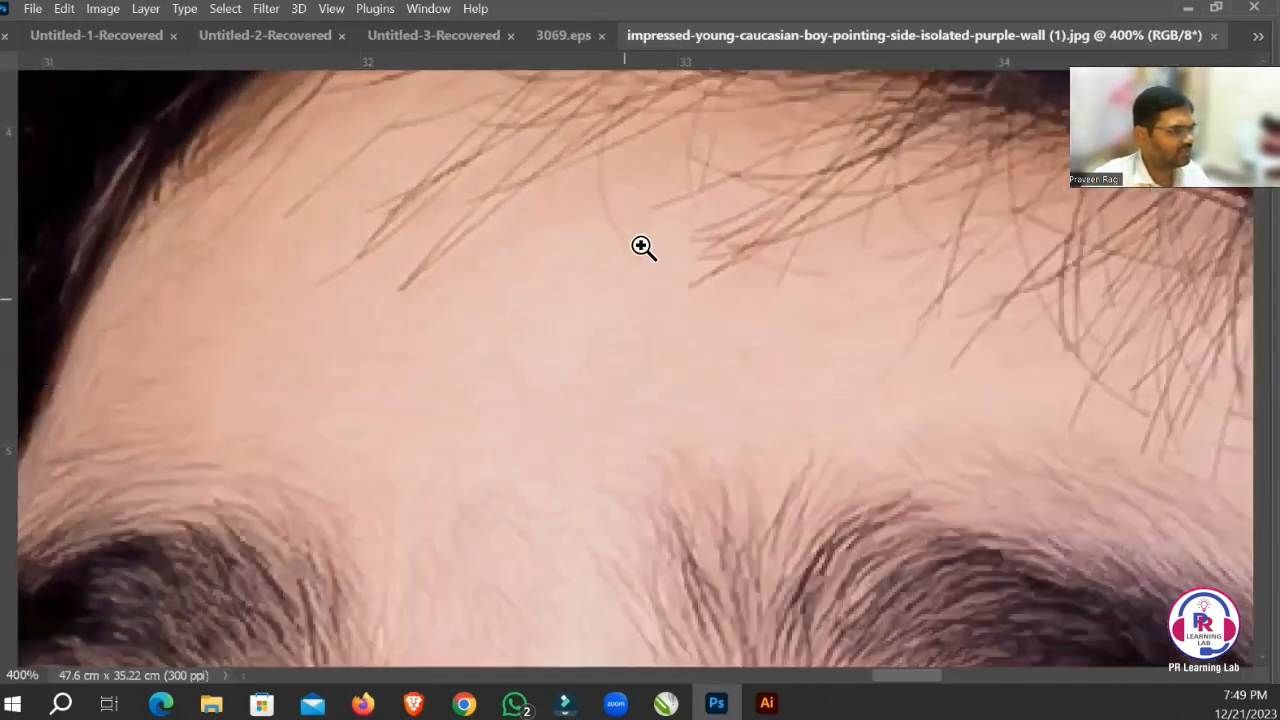
drag(611, 320, 743, 184)
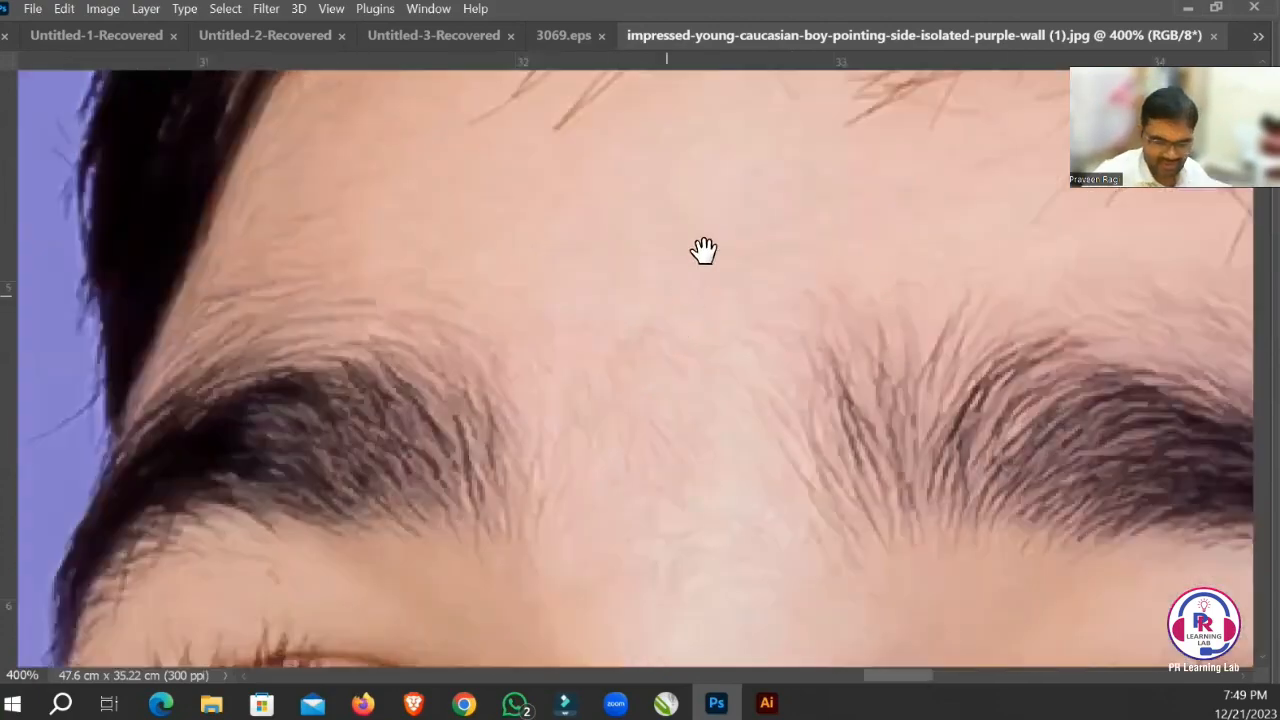
drag(703, 250, 863, 271)
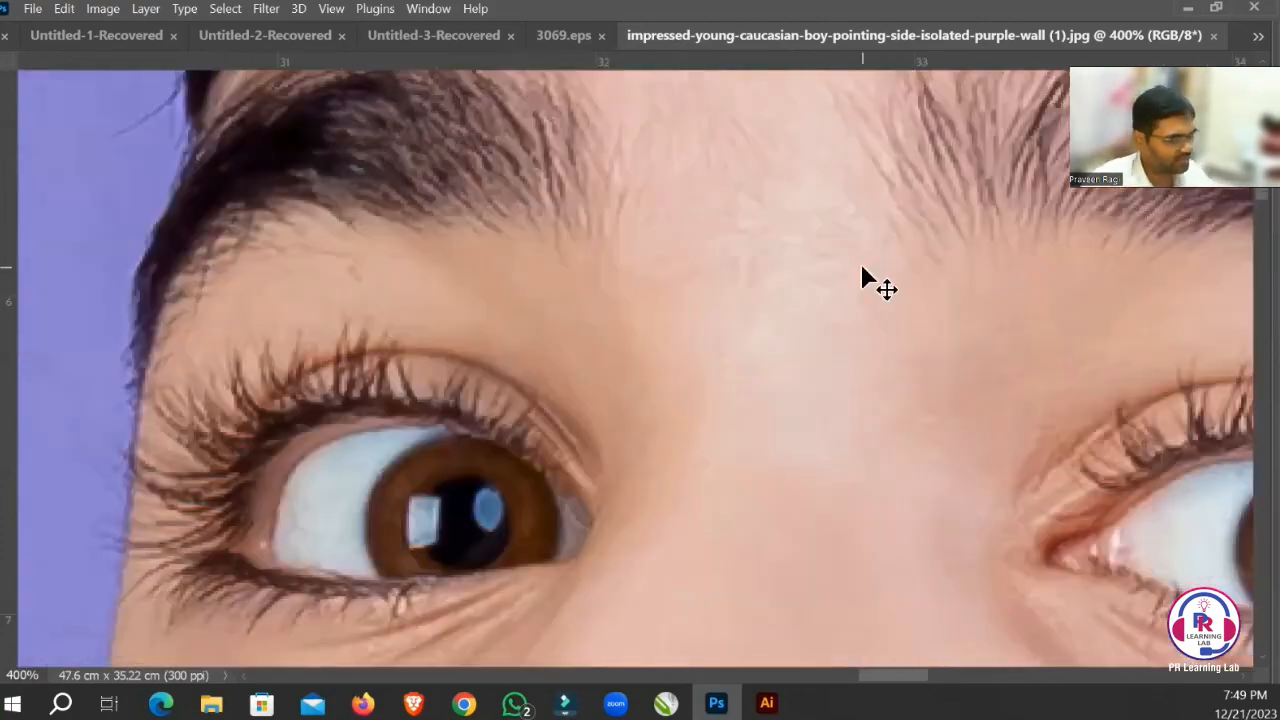
key(ctrl+minus)
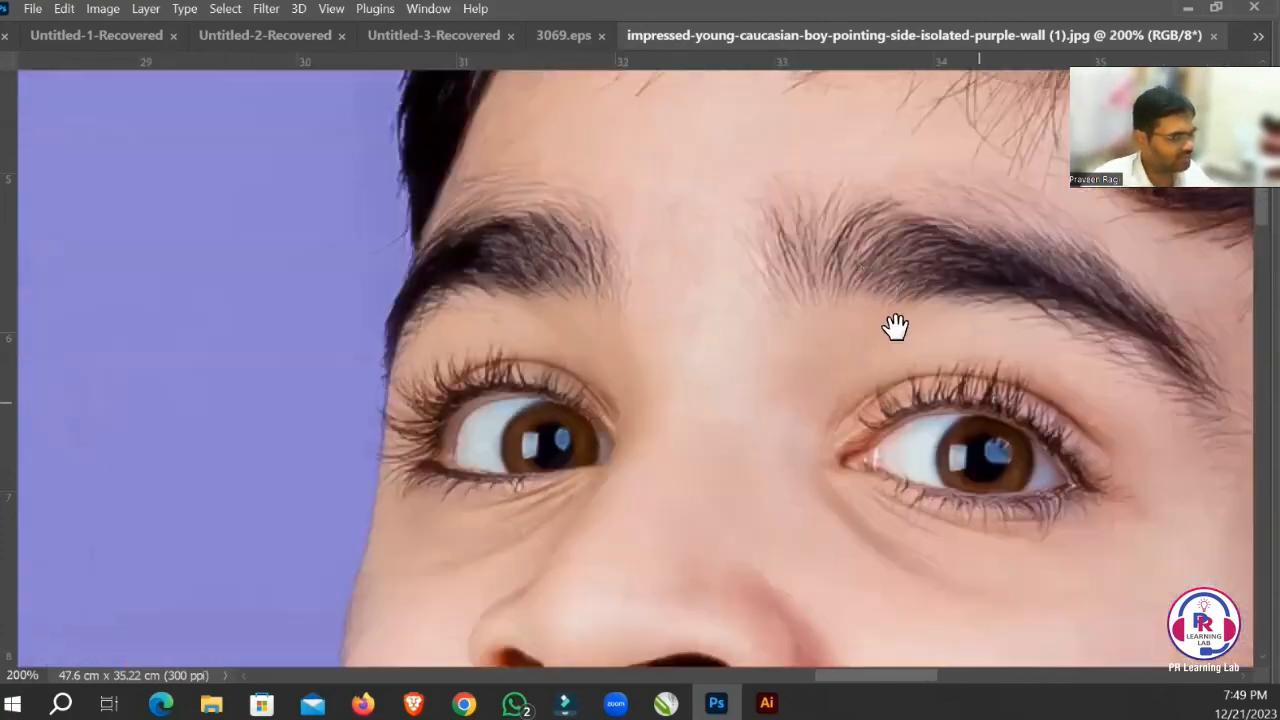
drag(895, 327, 726, 260)
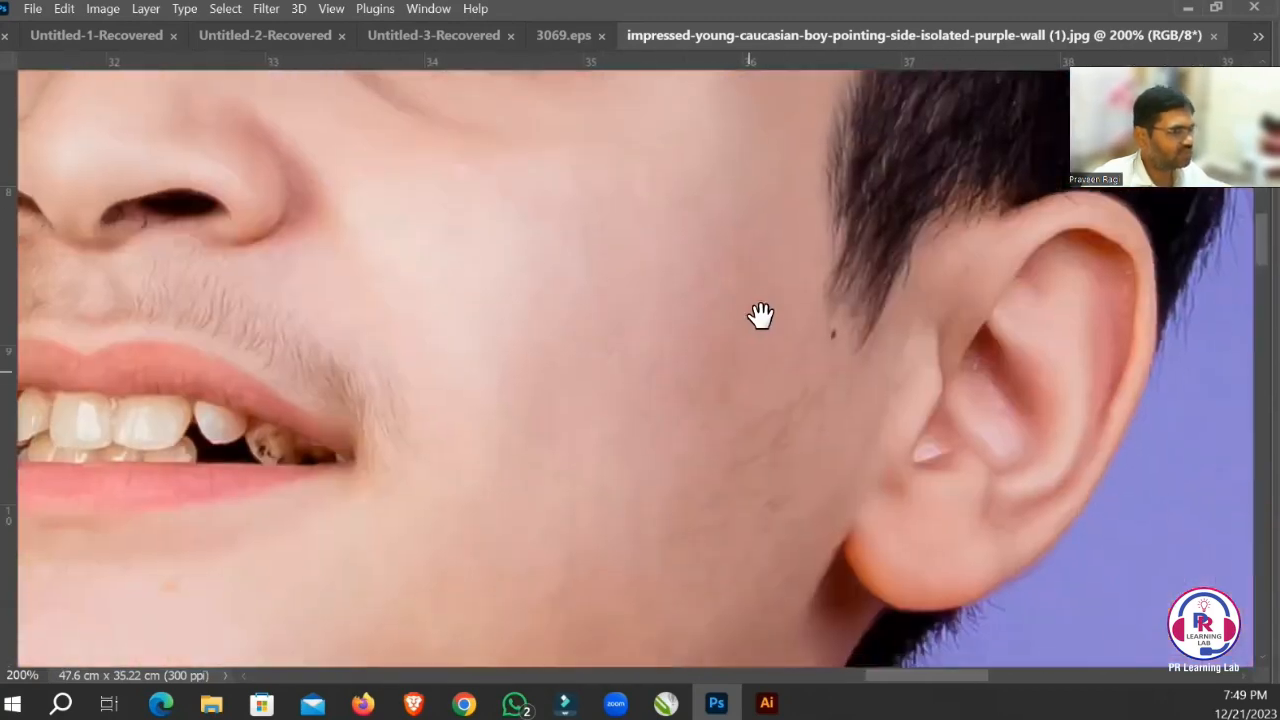
drag(761, 316, 762, 300)
drag(781, 370, 775, 288)
drag(803, 346, 815, 290)
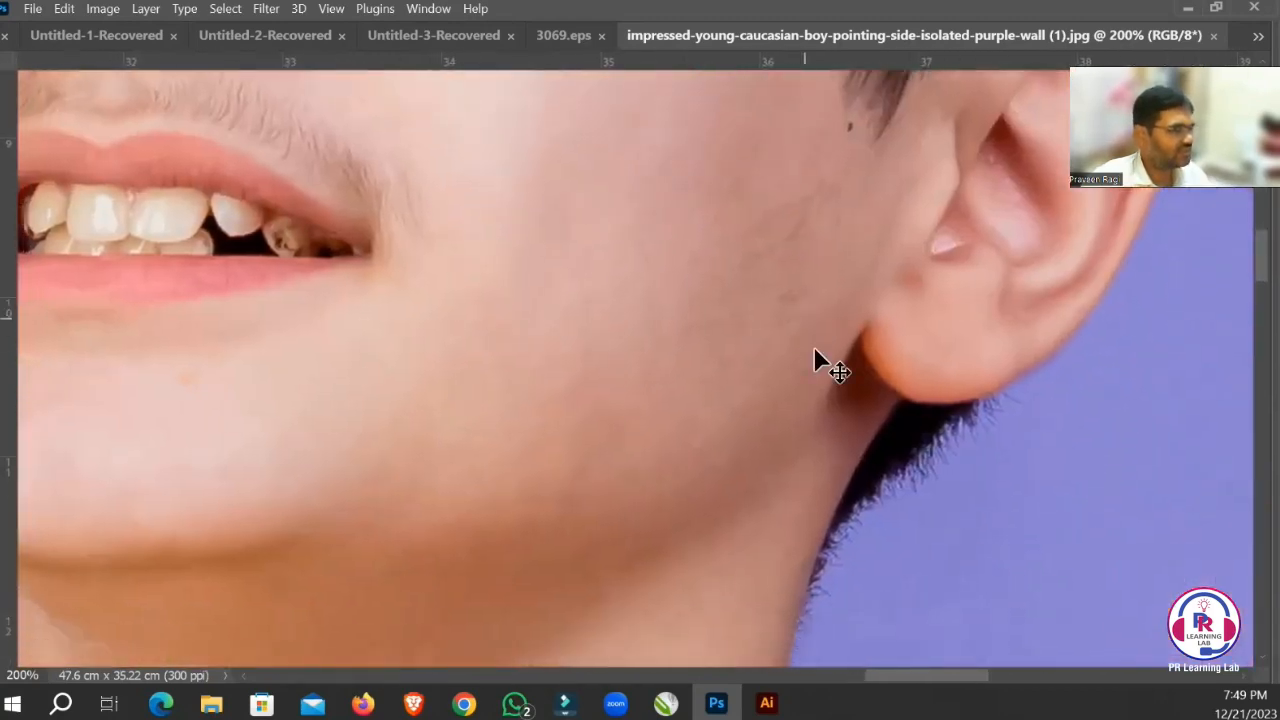
key(ctrl+space)
drag(709, 311, 766, 355)
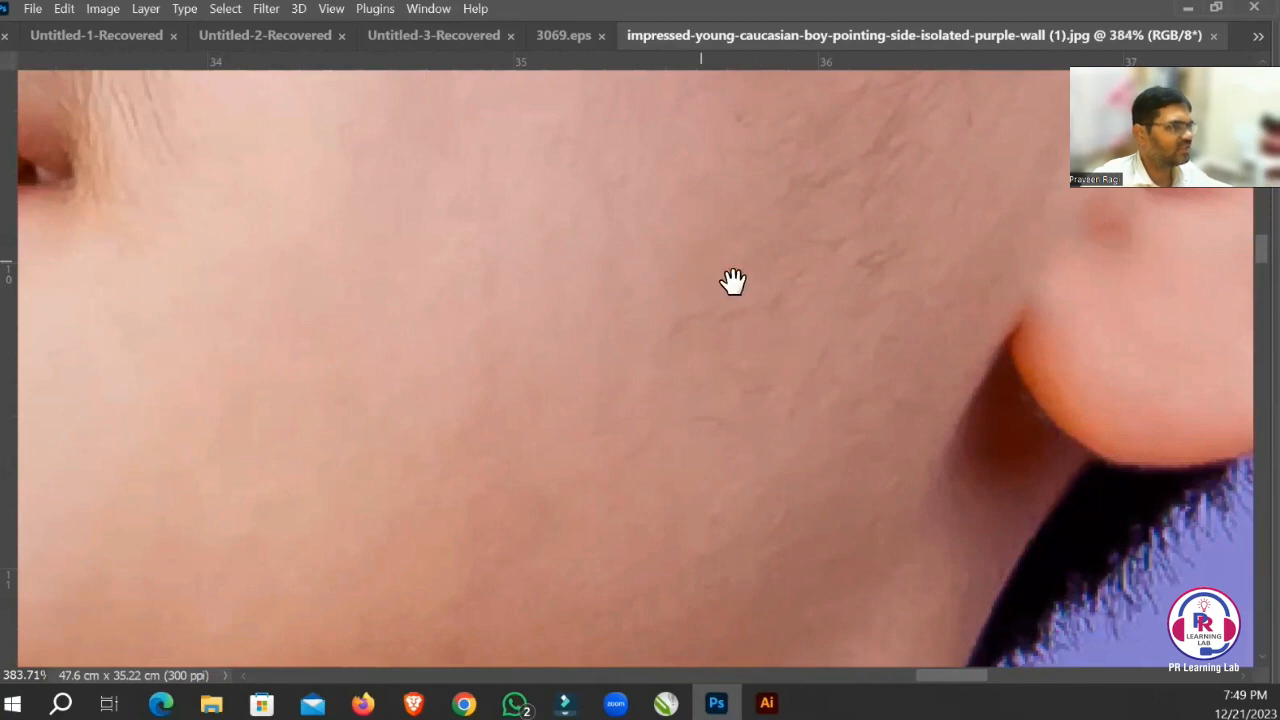
drag(733, 281, 773, 317)
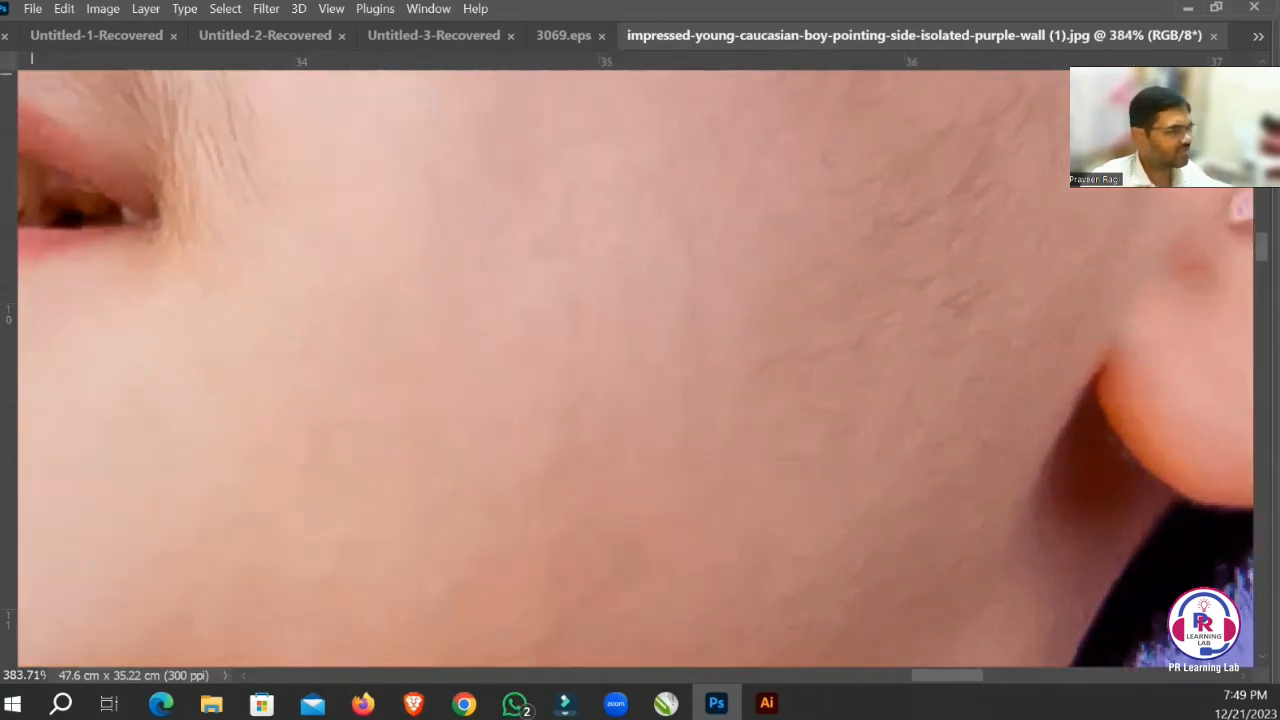
Blur the skin on the boy's cheek with the Blur tool, using an 80 px brush at 50% strength.
key(Tab)
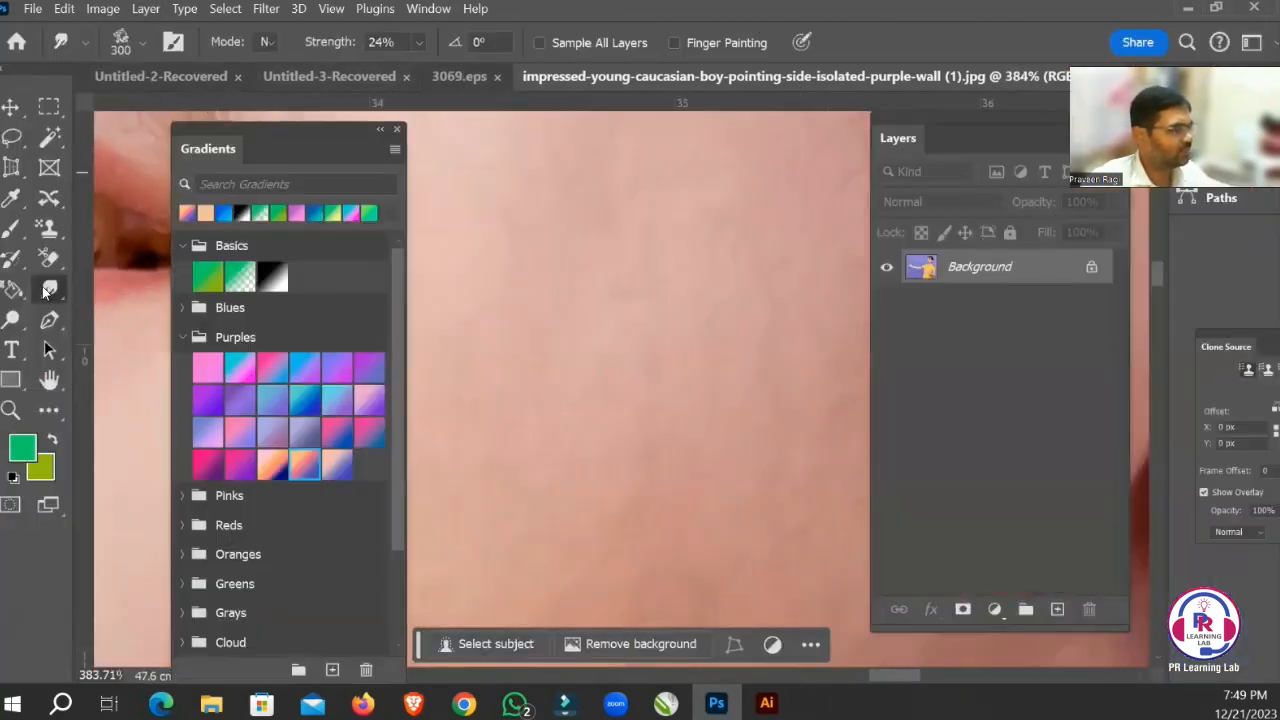
right_click(49, 292)
click(115, 286)
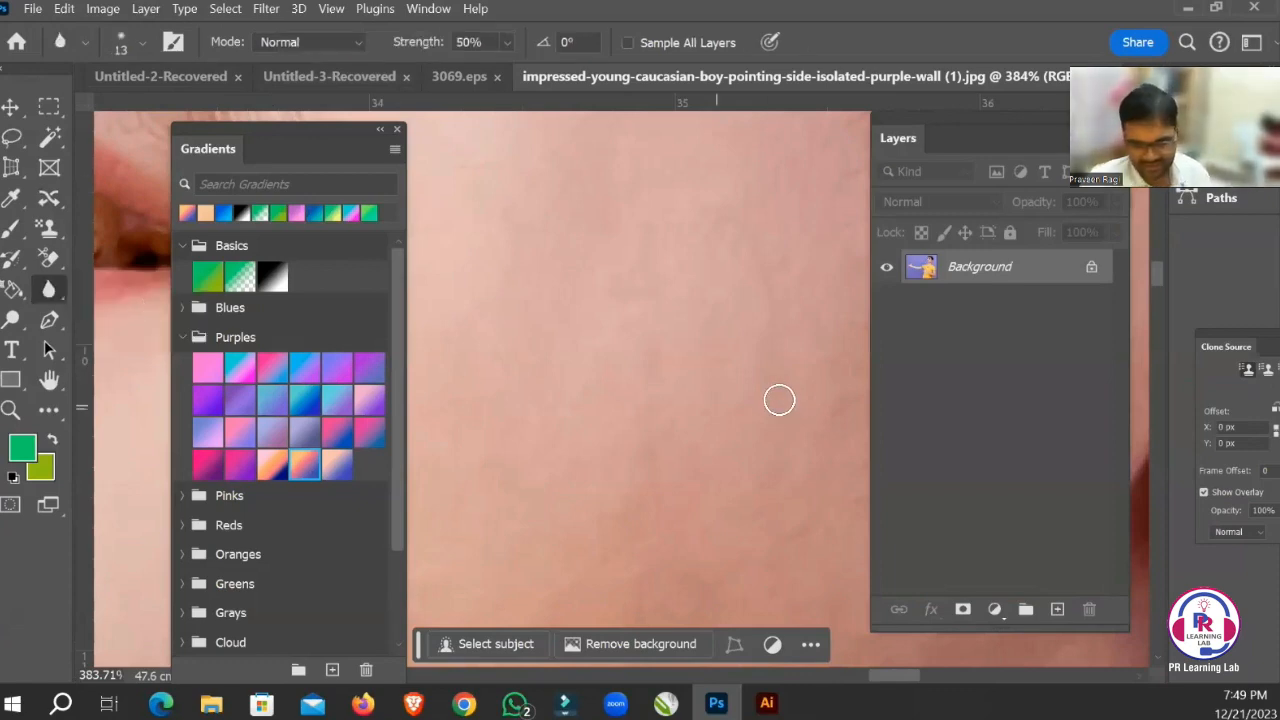
key(bracketright)
key(bracketright)
key(bracketright)
key(bracketright)
key(bracketright)
key(bracketright)
key(bracketright)
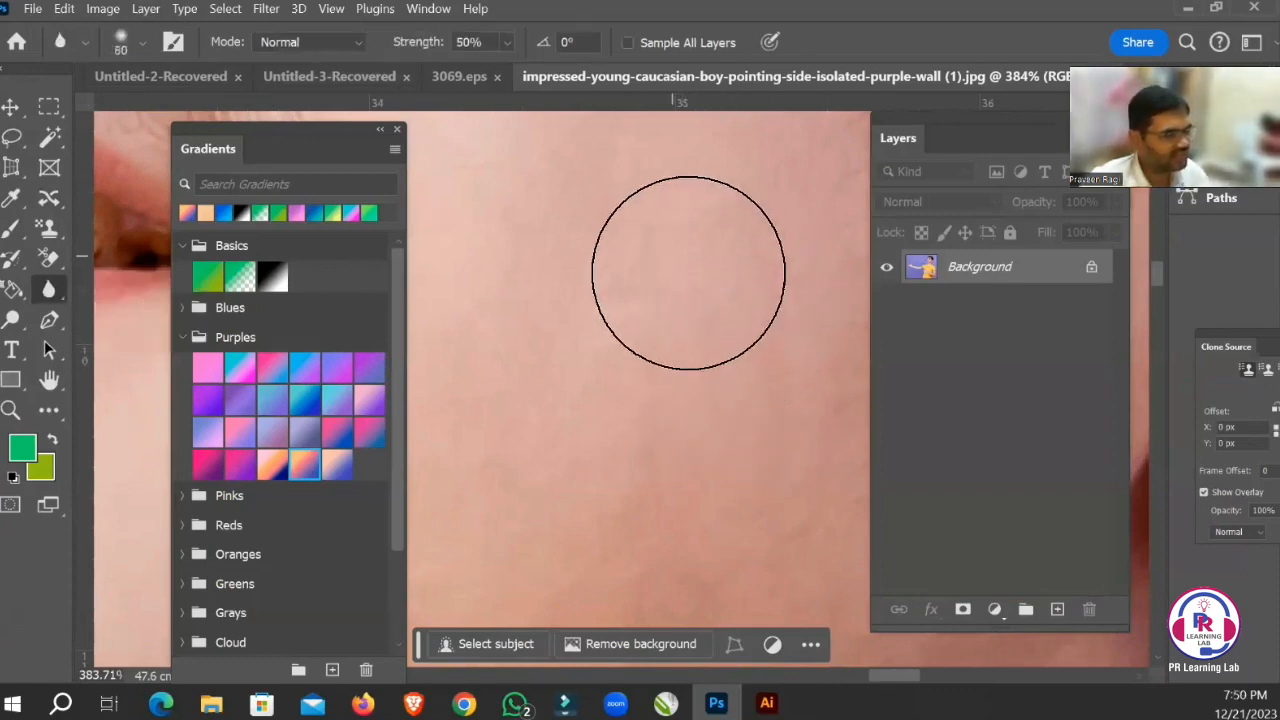
click(688, 274)
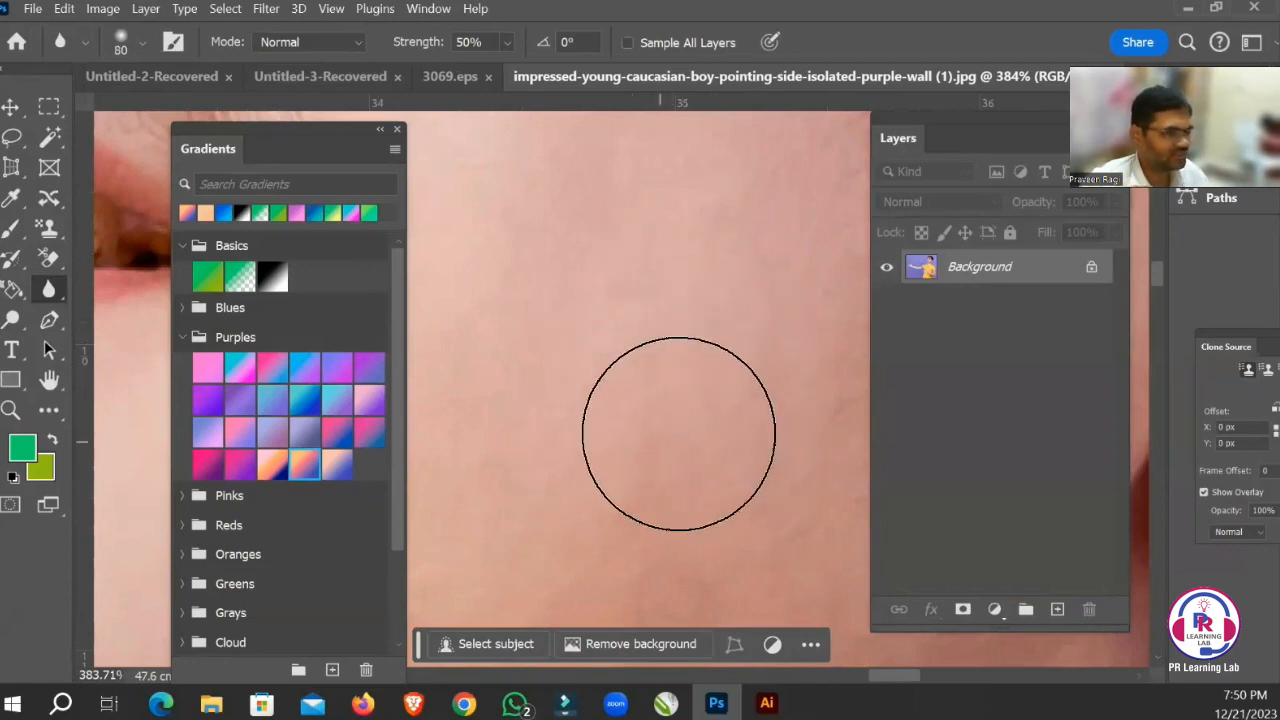
Enlarge the Blur brush to 200 px and soften the skin across the boy's face.
key(Tab)
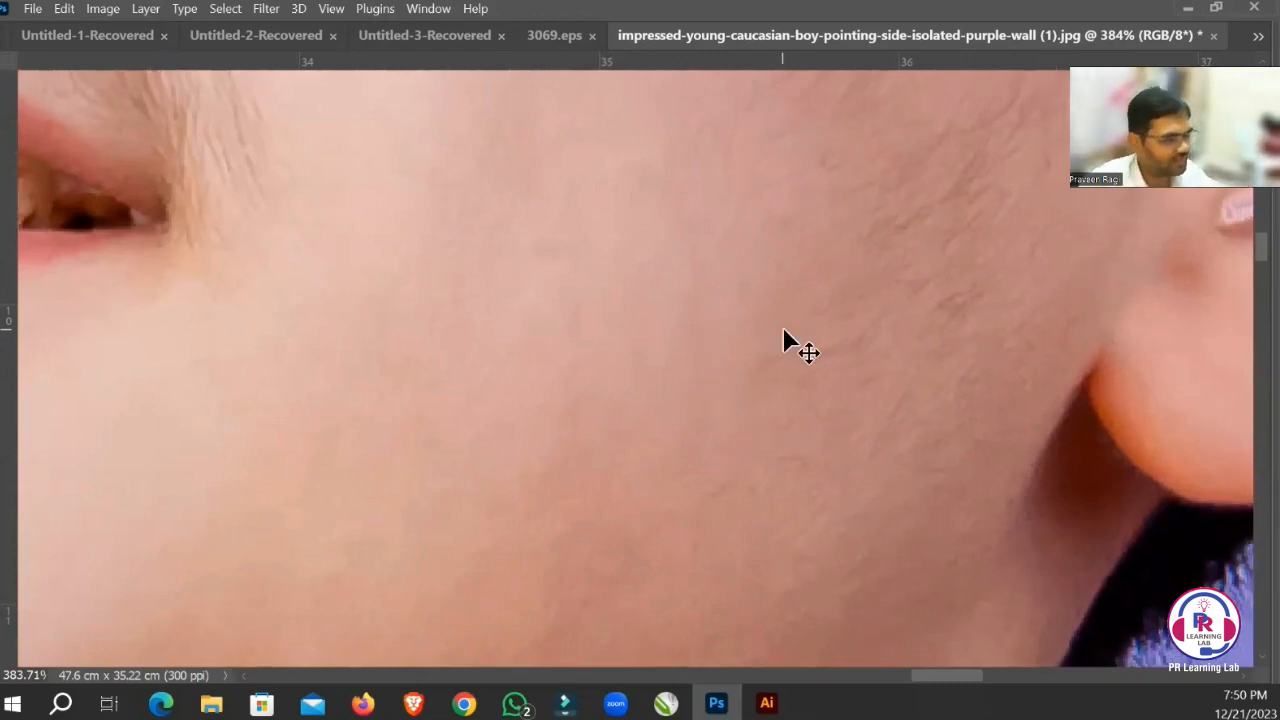
key(ctrl+minus)
key(ctrl+minus)
key(ctrl+minus)
key(ctrl+minus)
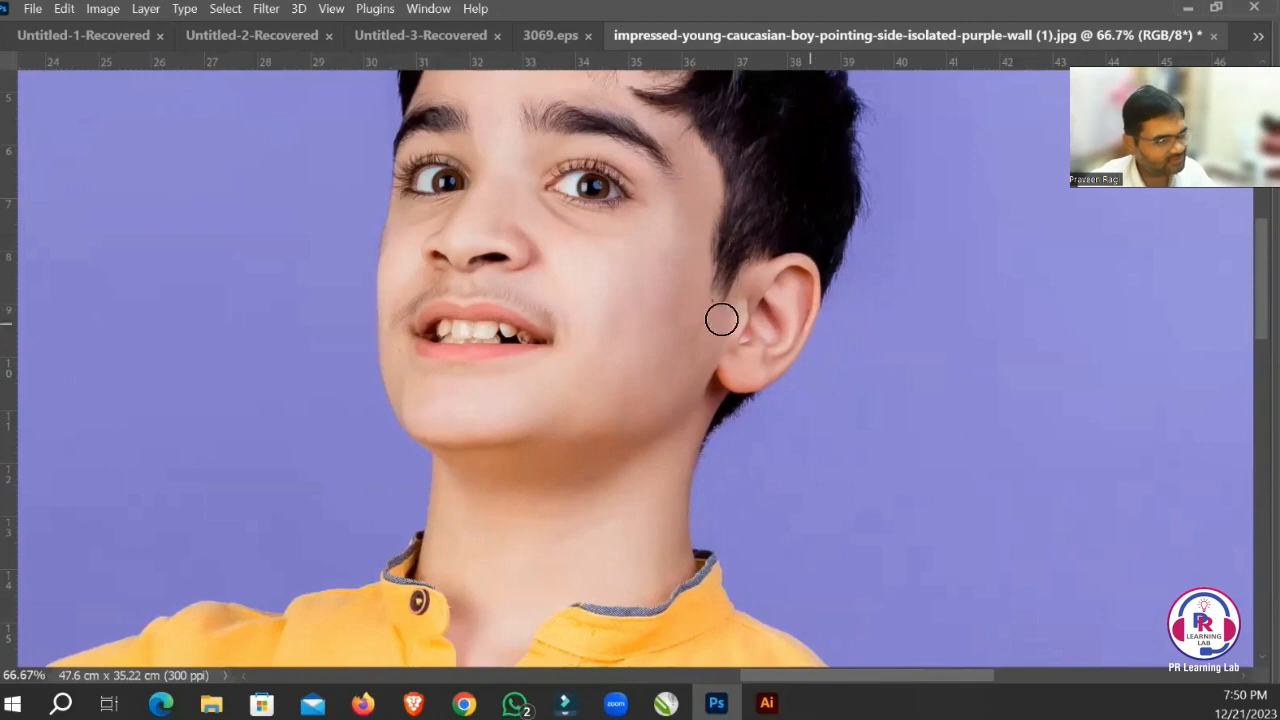
key(bracketright)
key(bracketright)
key(bracketright)
key(bracketright)
key(bracketright)
key(bracketright)
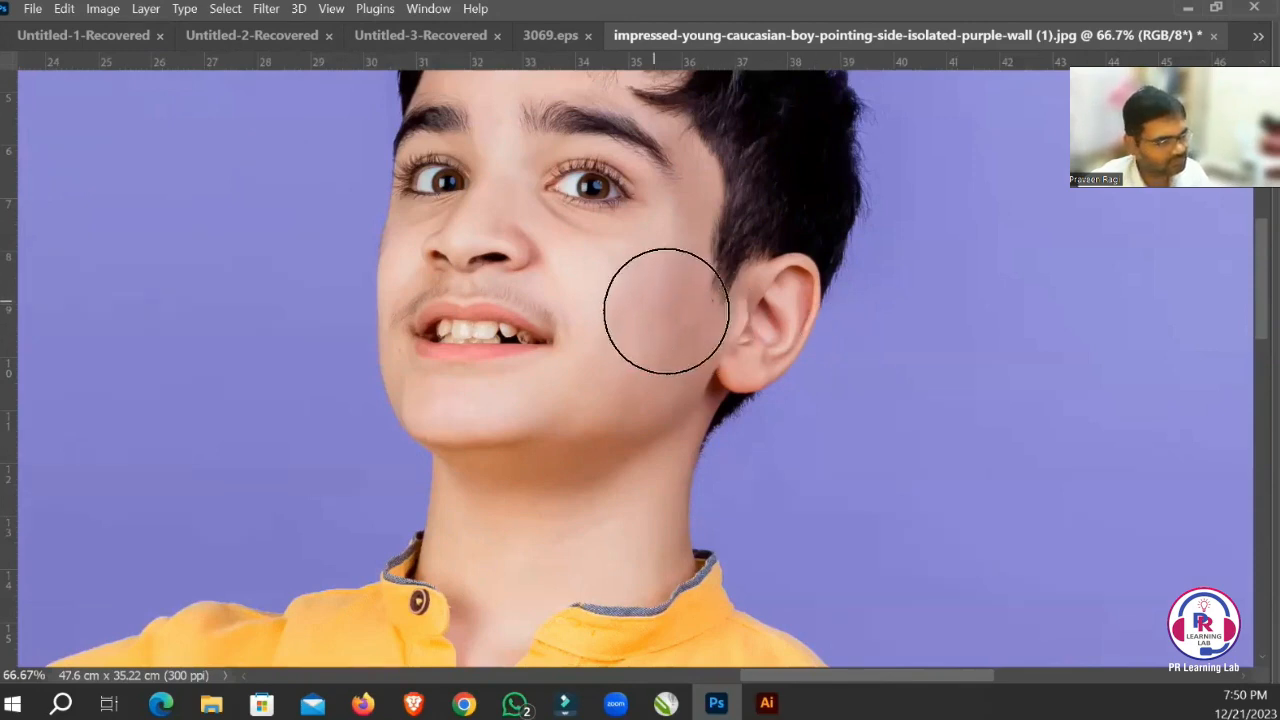
key(bracketleft)
key(bracketleft)
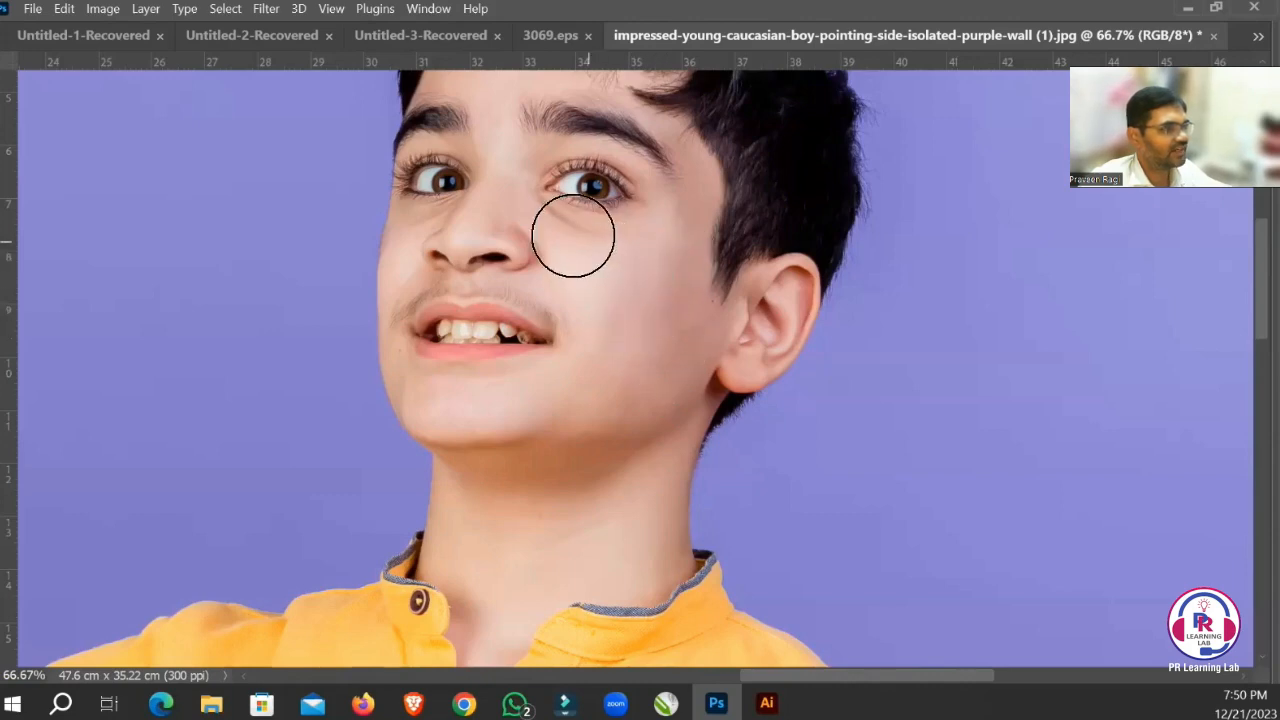
drag(567, 357, 554, 508)
Move the Gradients panel clear of the face, open the History panel and place it over the Layers panel.
key(Tab)
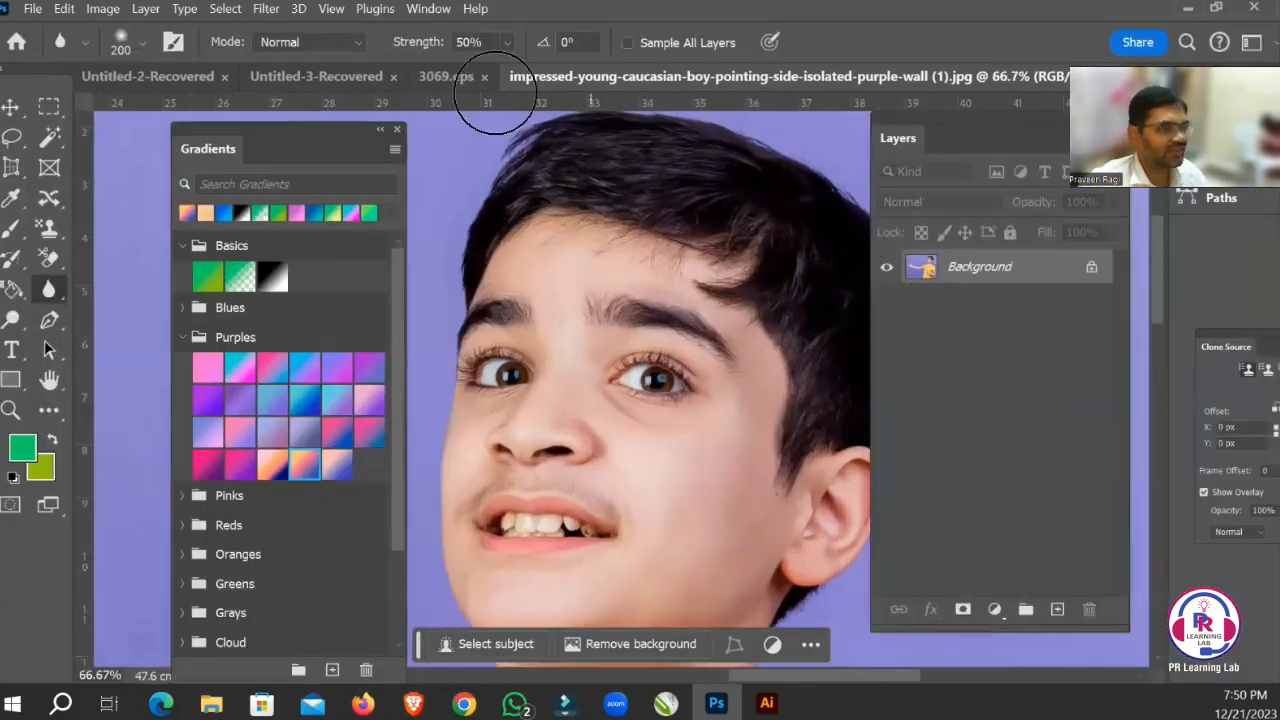
drag(275, 131, 163, 100)
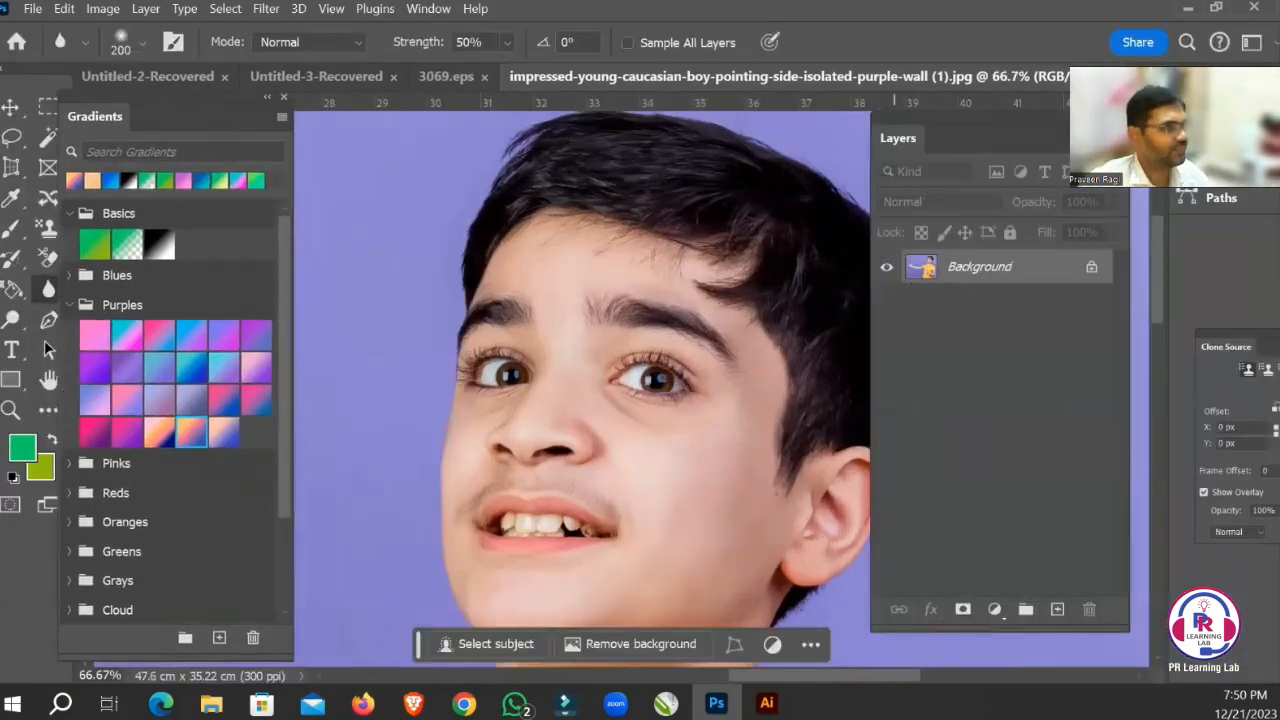
click(428, 8)
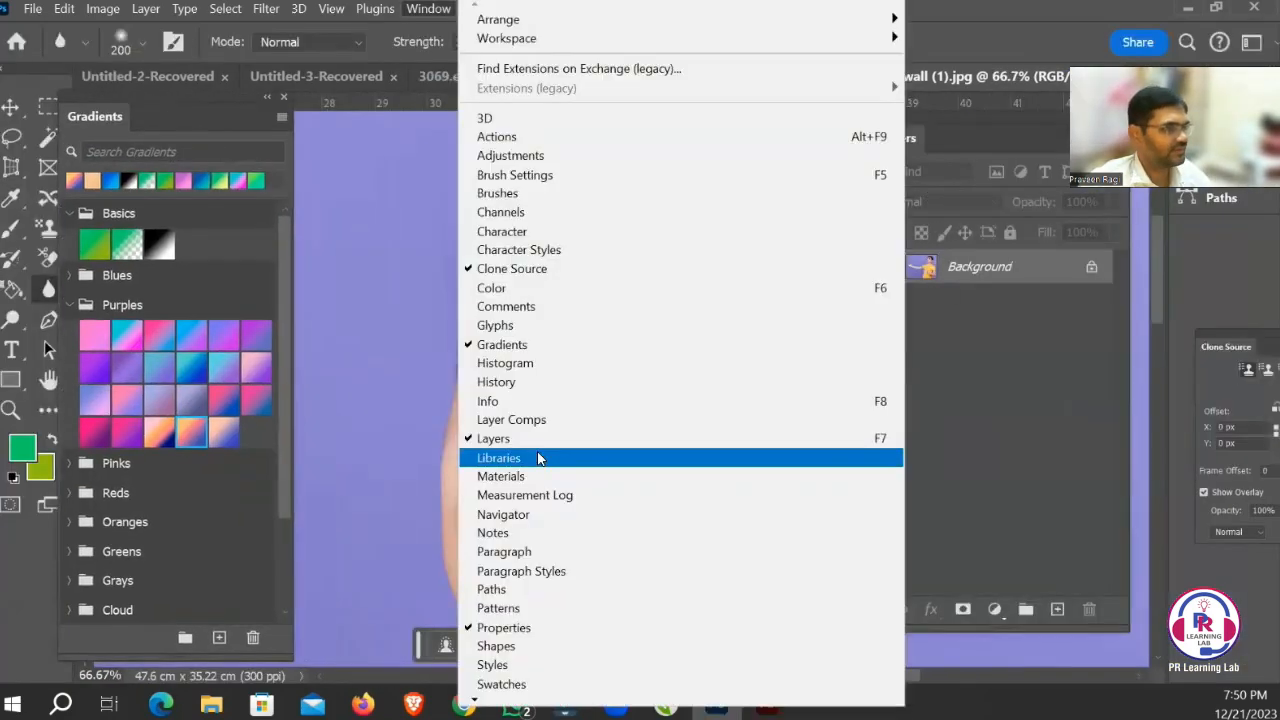
click(538, 393)
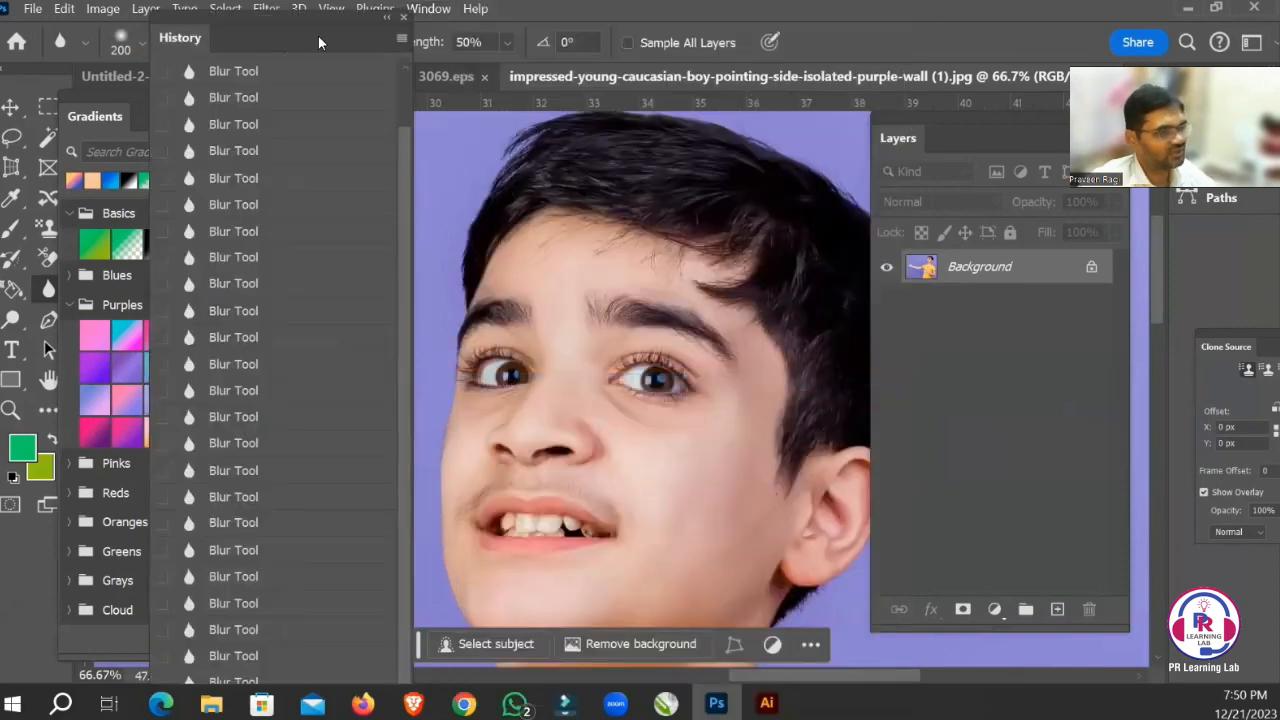
drag(318, 42, 973, 73)
Compare the cheek before and after blurring by switching to the Open history state and back to a Blur Tool state.
scroll(494, 286, up, 5)
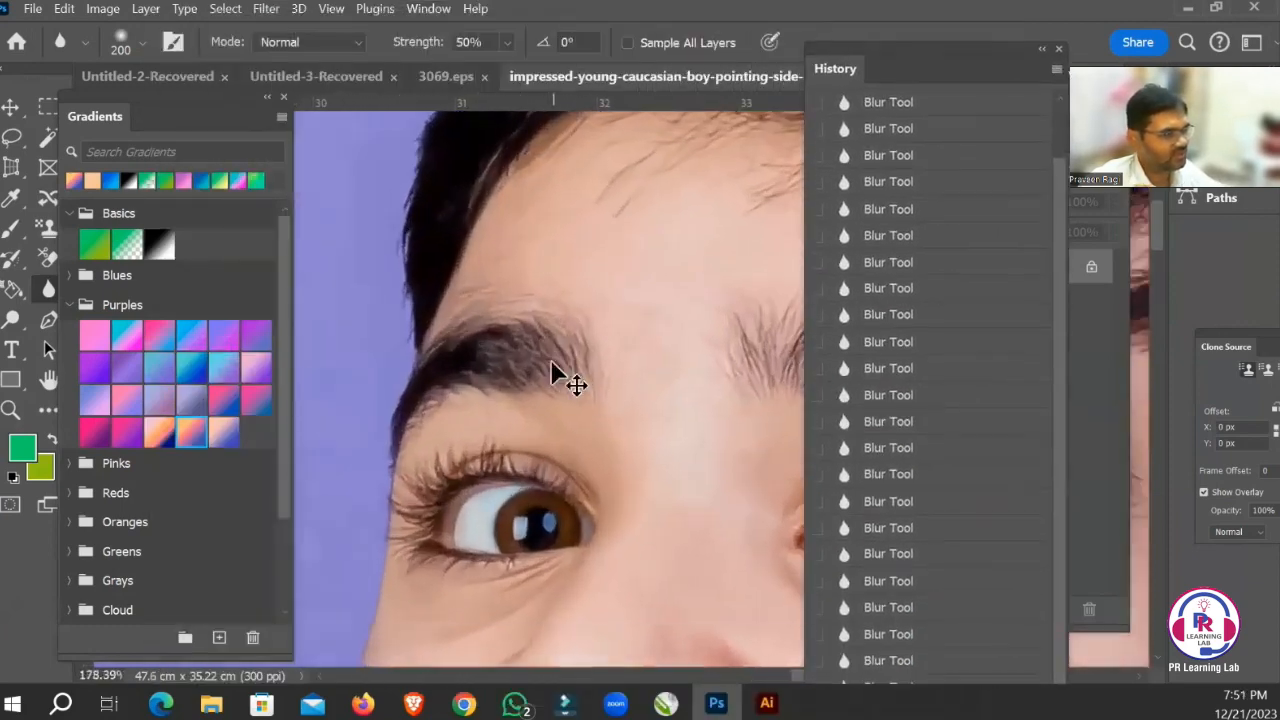
key(space)
drag(662, 397, 571, 314)
scroll(935, 380, up, 3)
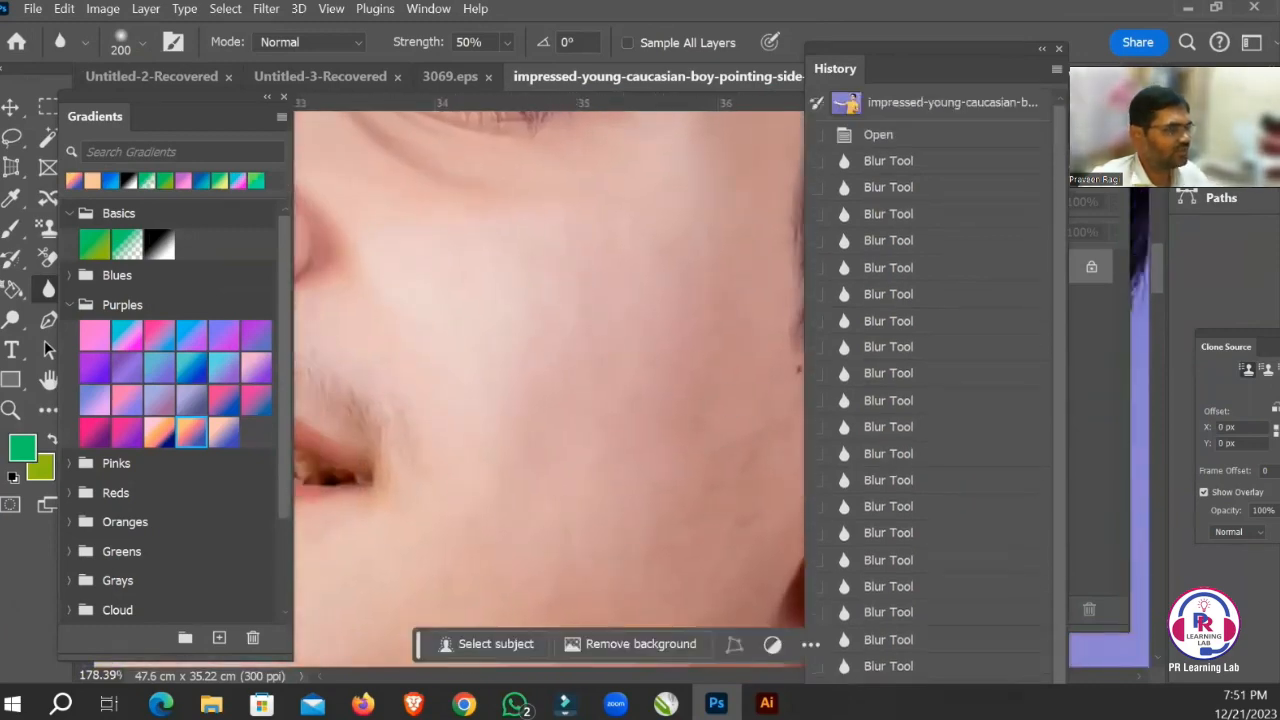
click(884, 137)
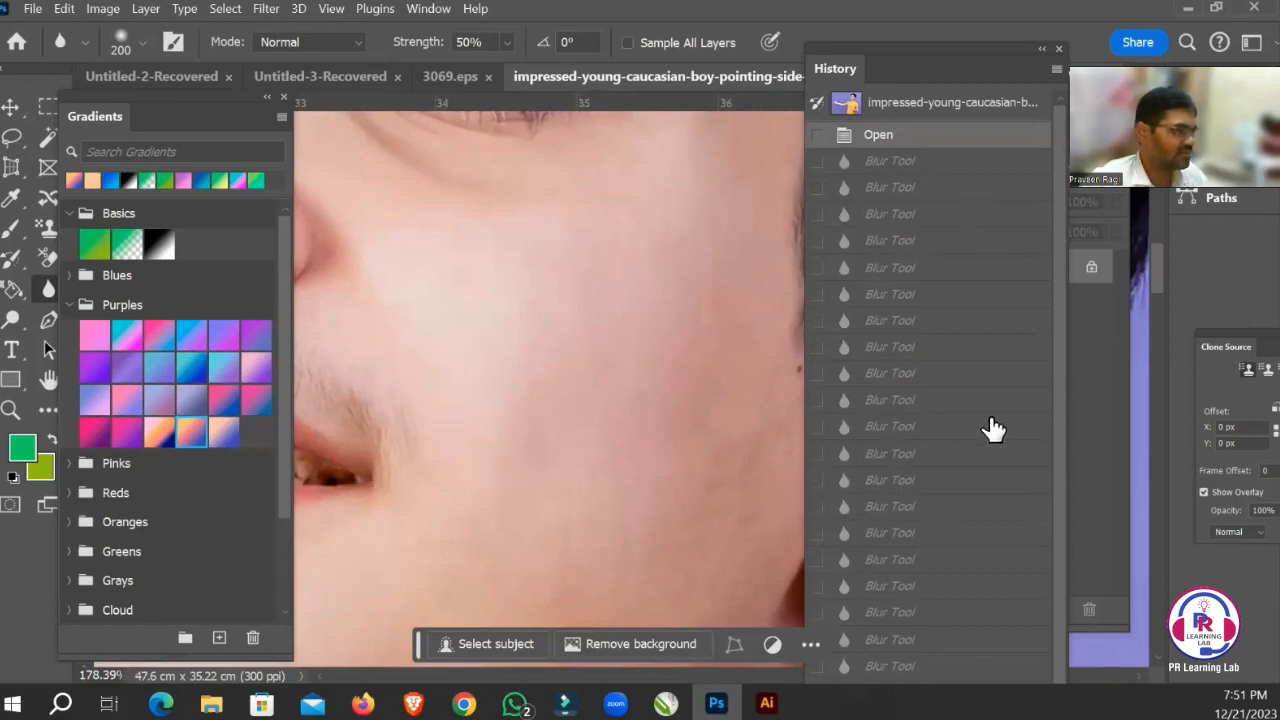
scroll(900, 600, down, 5)
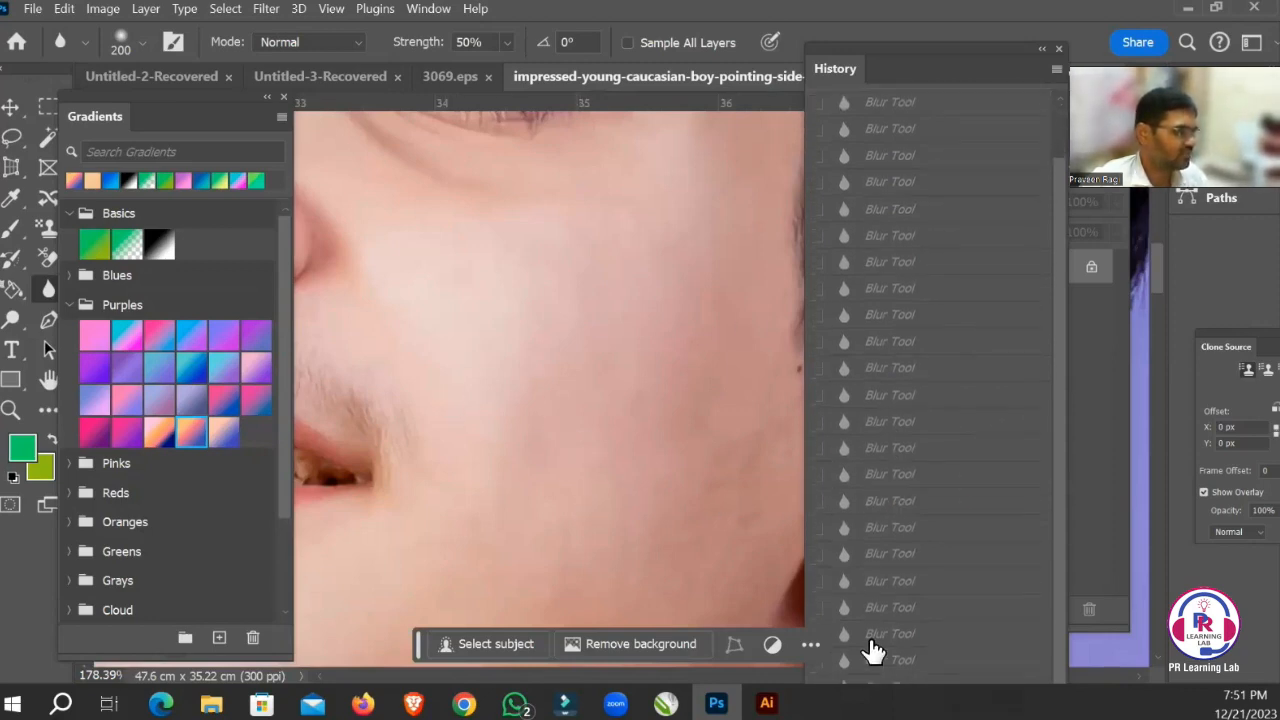
click(905, 662)
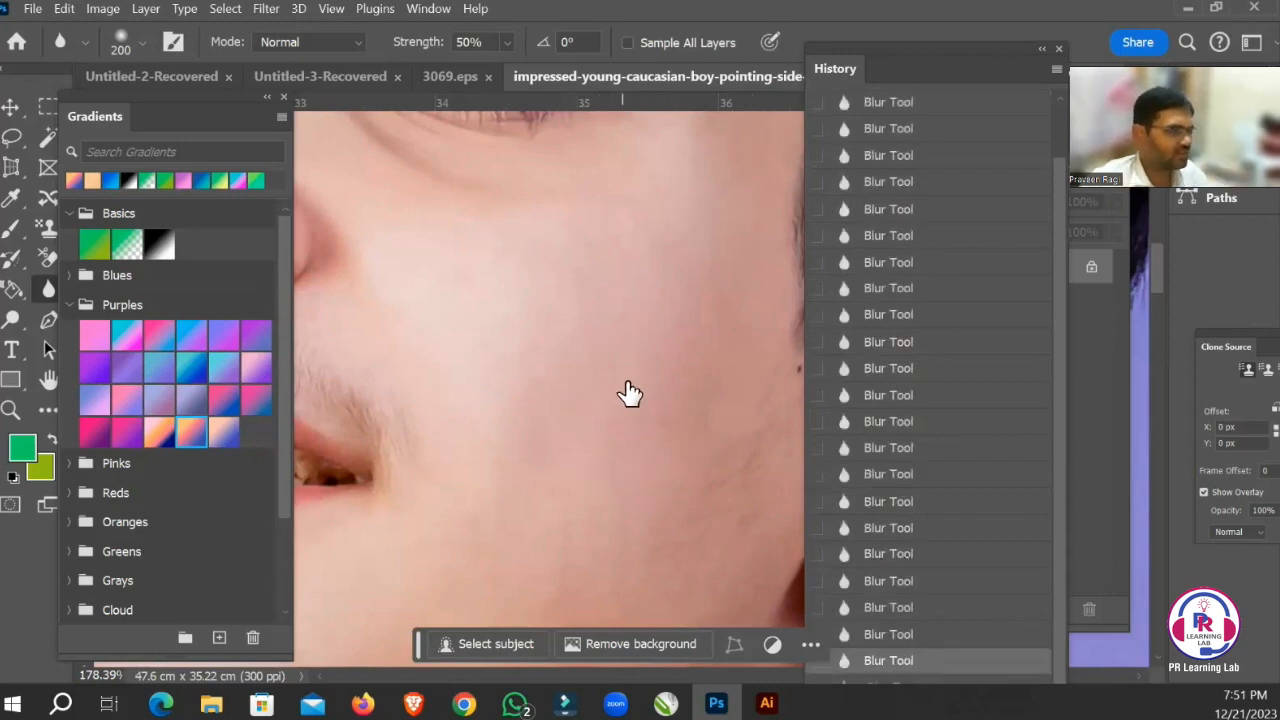
Blur the boy's eye nearest the purple background with the 200 px Blur brush at 50% strength and compare it with the other eye.
drag(663, 332, 553, 354)
drag(611, 311, 580, 349)
drag(592, 320, 588, 336)
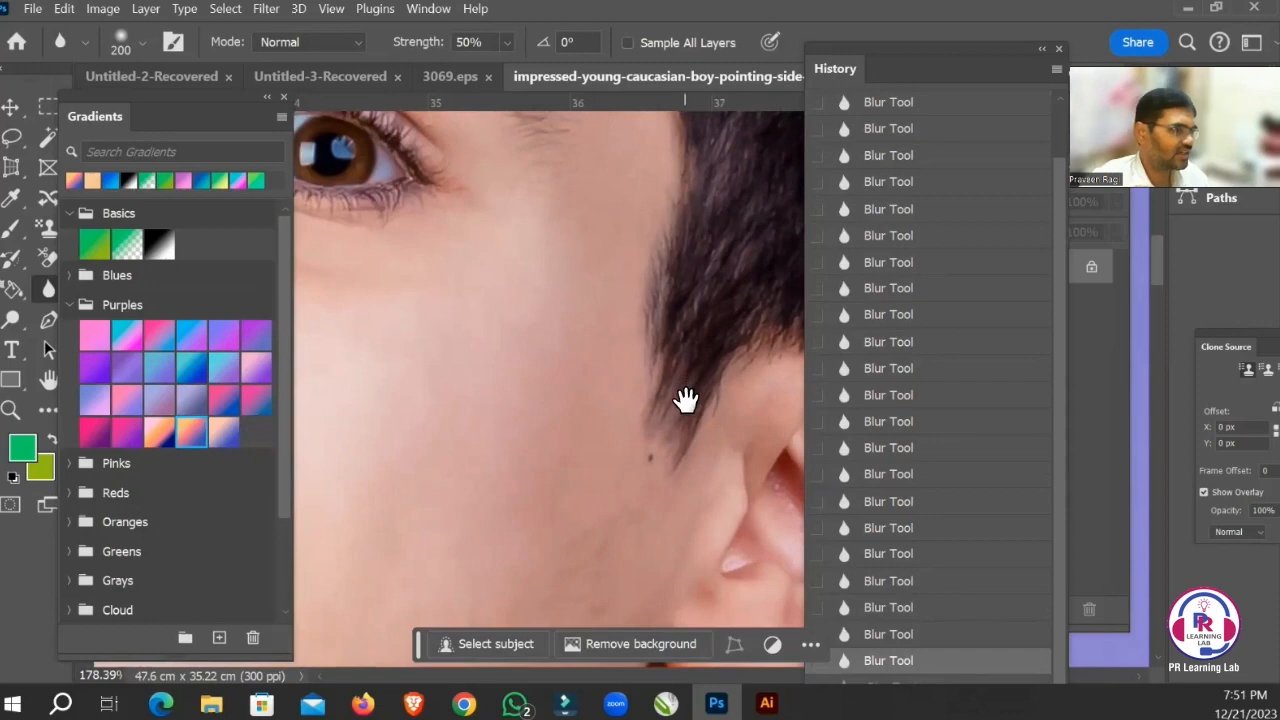
drag(543, 285, 800, 450)
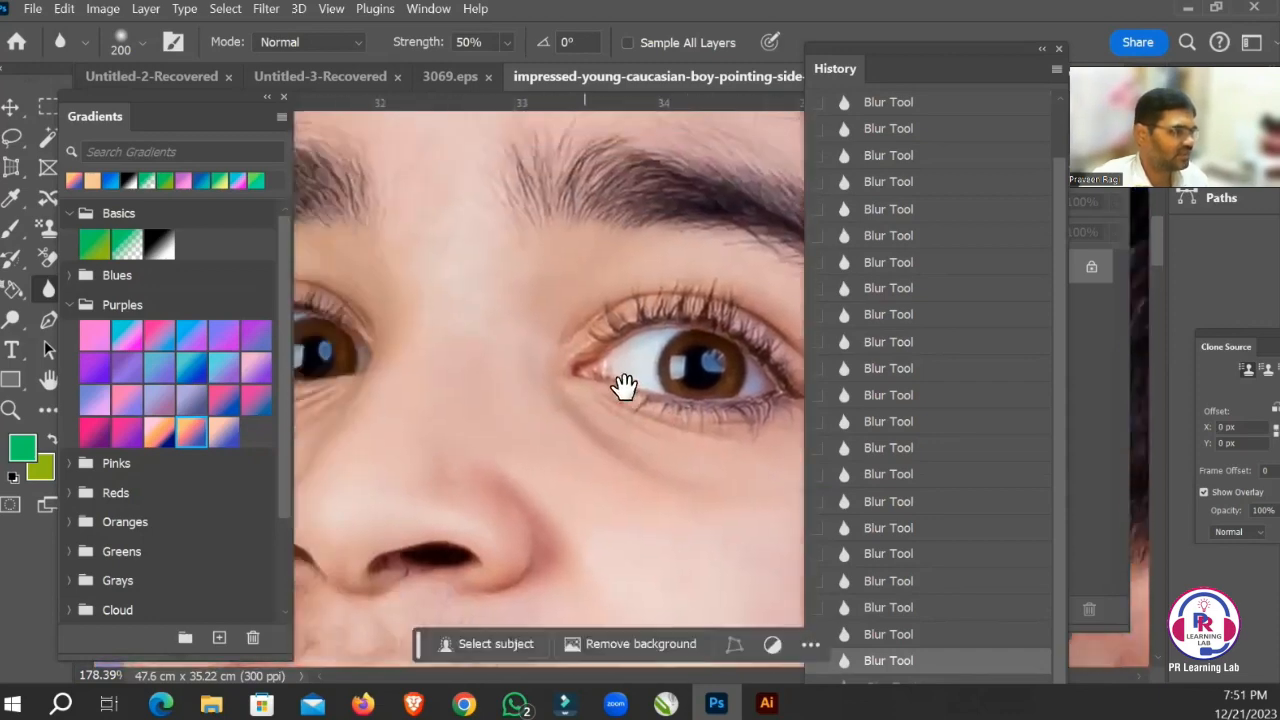
drag(457, 360, 638, 383)
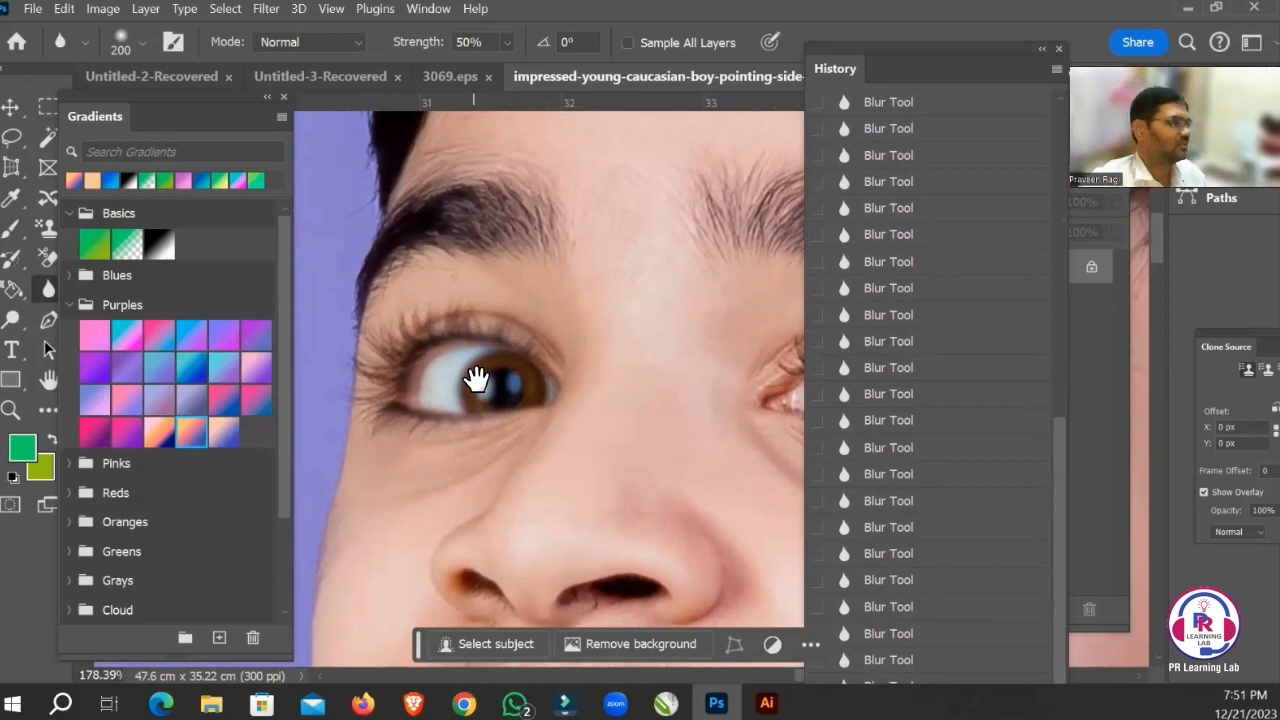
key(Tab)
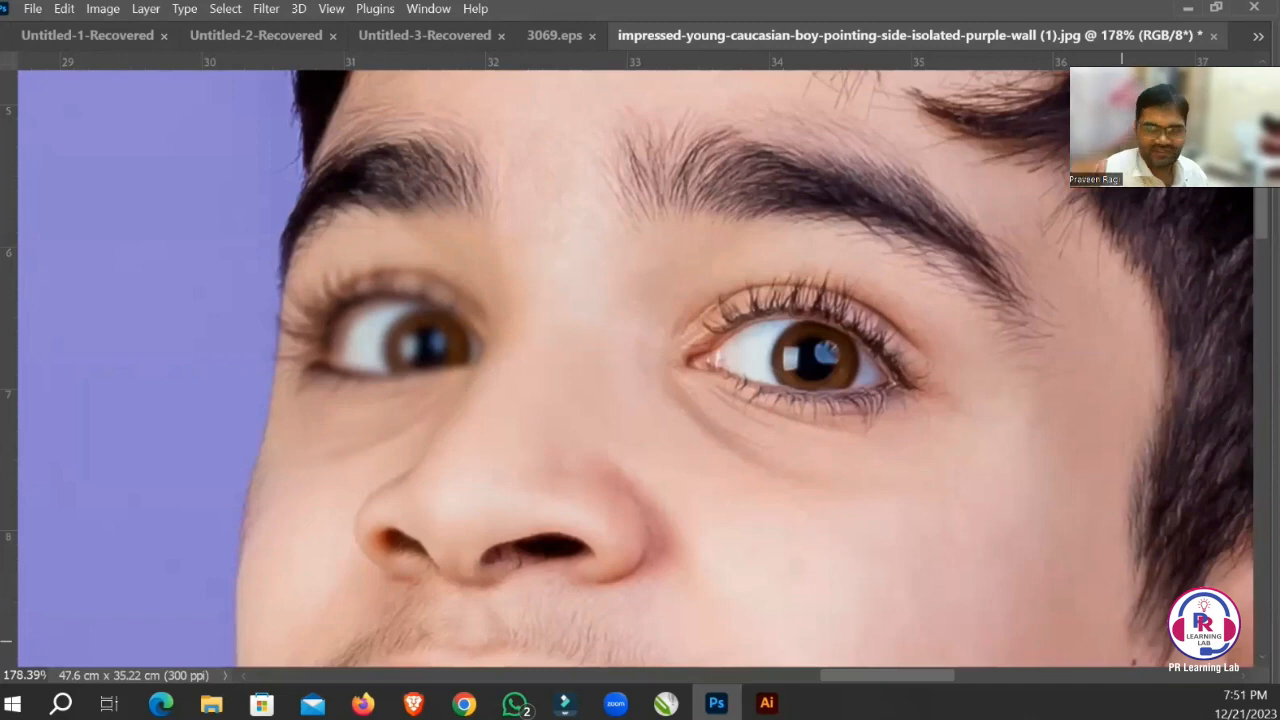
key(Tab)
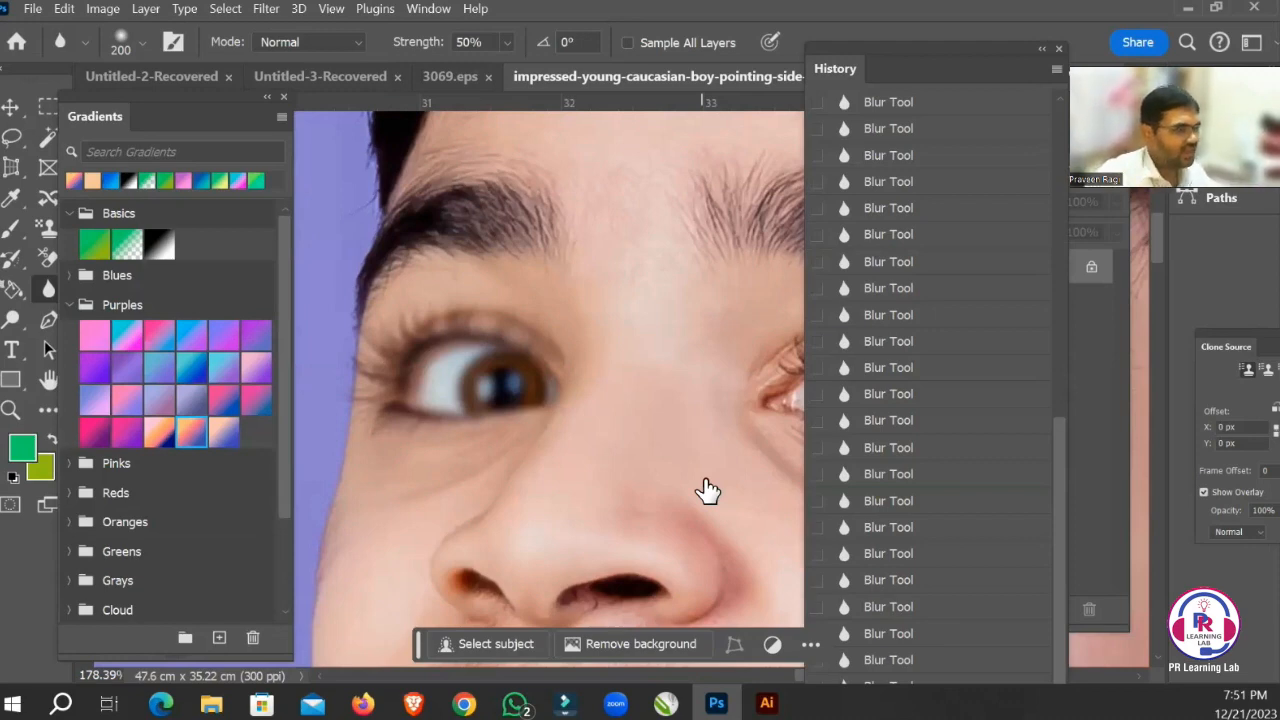
scroll(700, 481, down, 5)
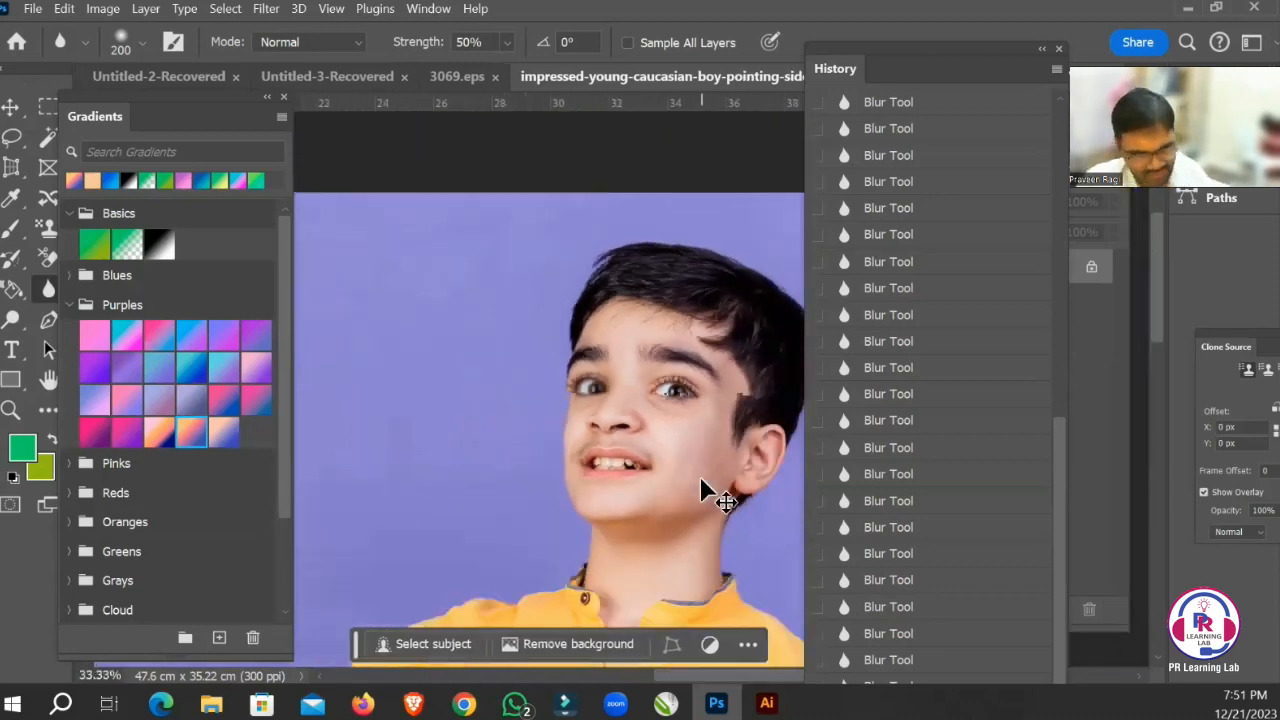
Enlarge the Blur brush well beyond 200 px, set its strength to 100% and blur the boy's face.
key(bracketright)
key(bracketright)
key(bracketright)
key(bracketright)
key(bracketright)
key(bracketright)
key(bracketright)
key(bracketright)
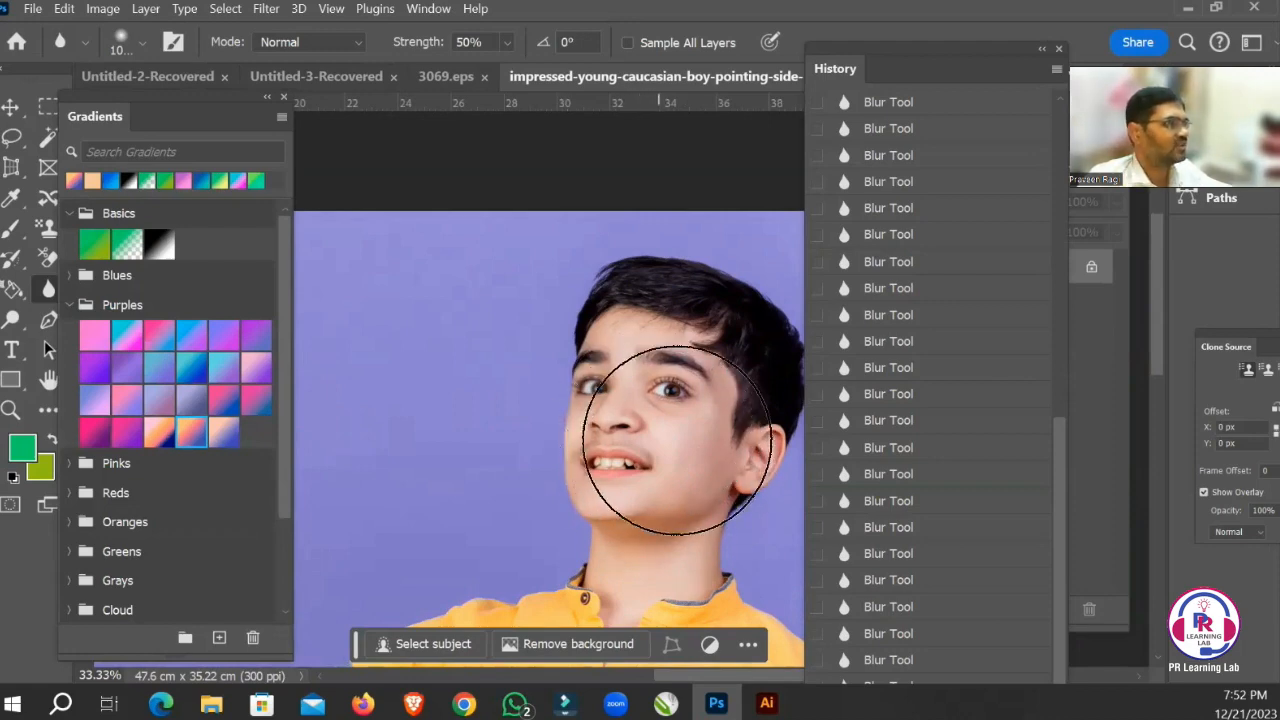
click(507, 42)
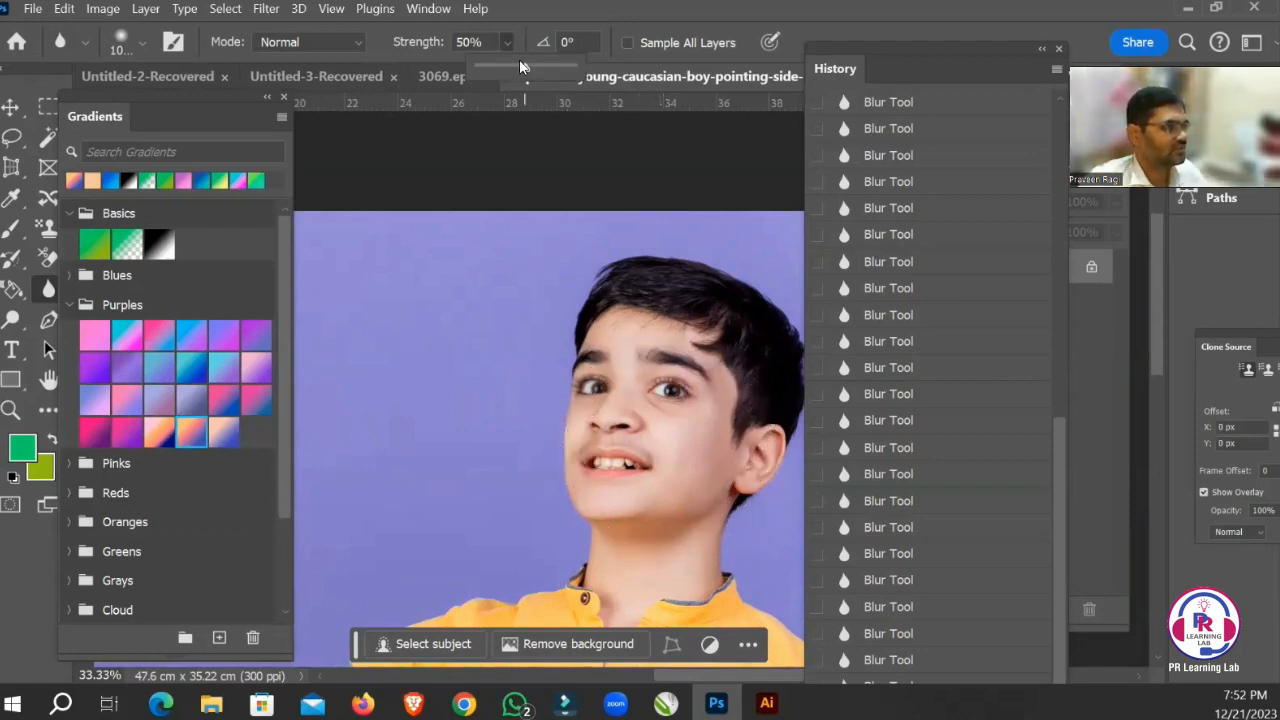
click(648, 410)
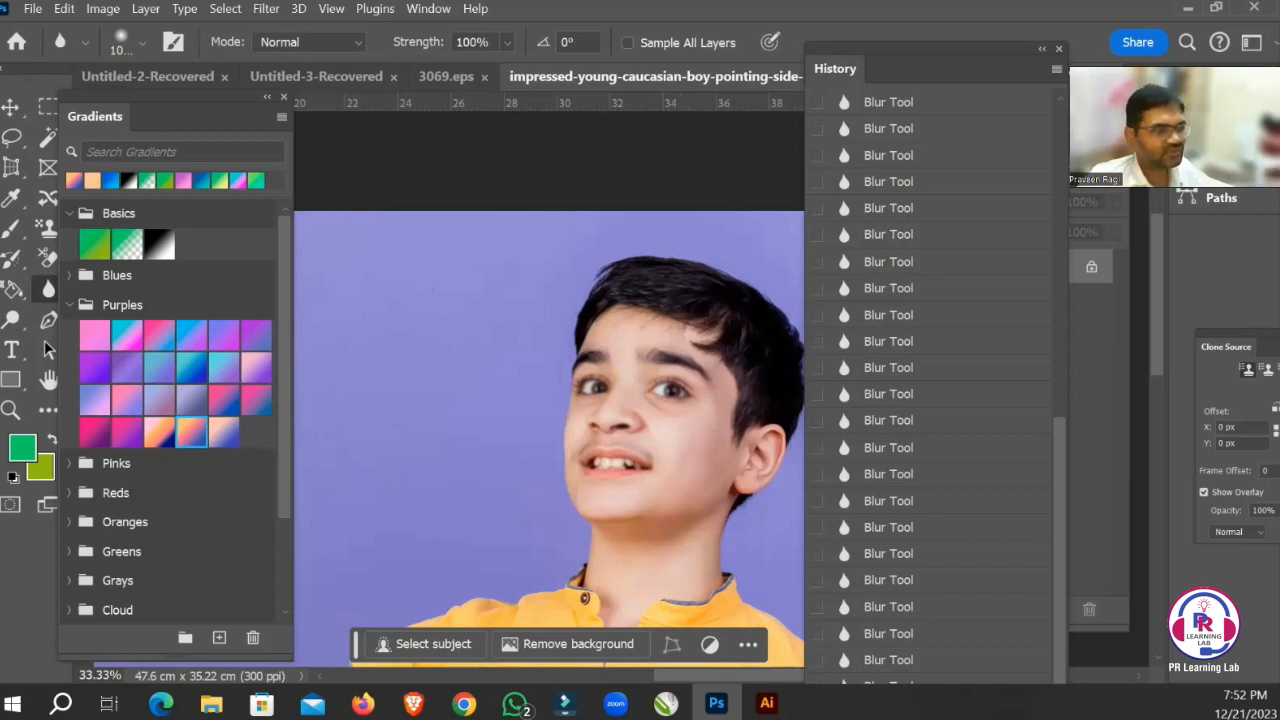
Compare the blurred face with the photo's opening snapshot in History, finishing on a late Blur Tool state.
drag(1058, 400, 1058, 120)
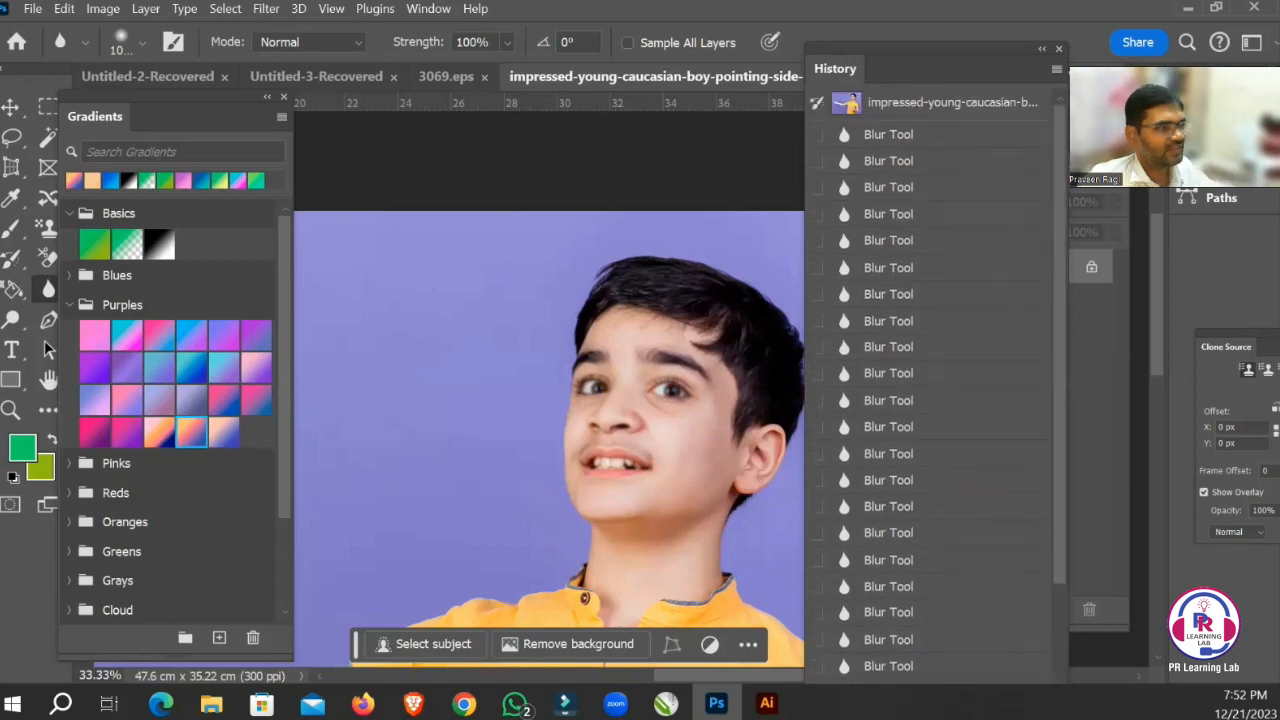
click(918, 108)
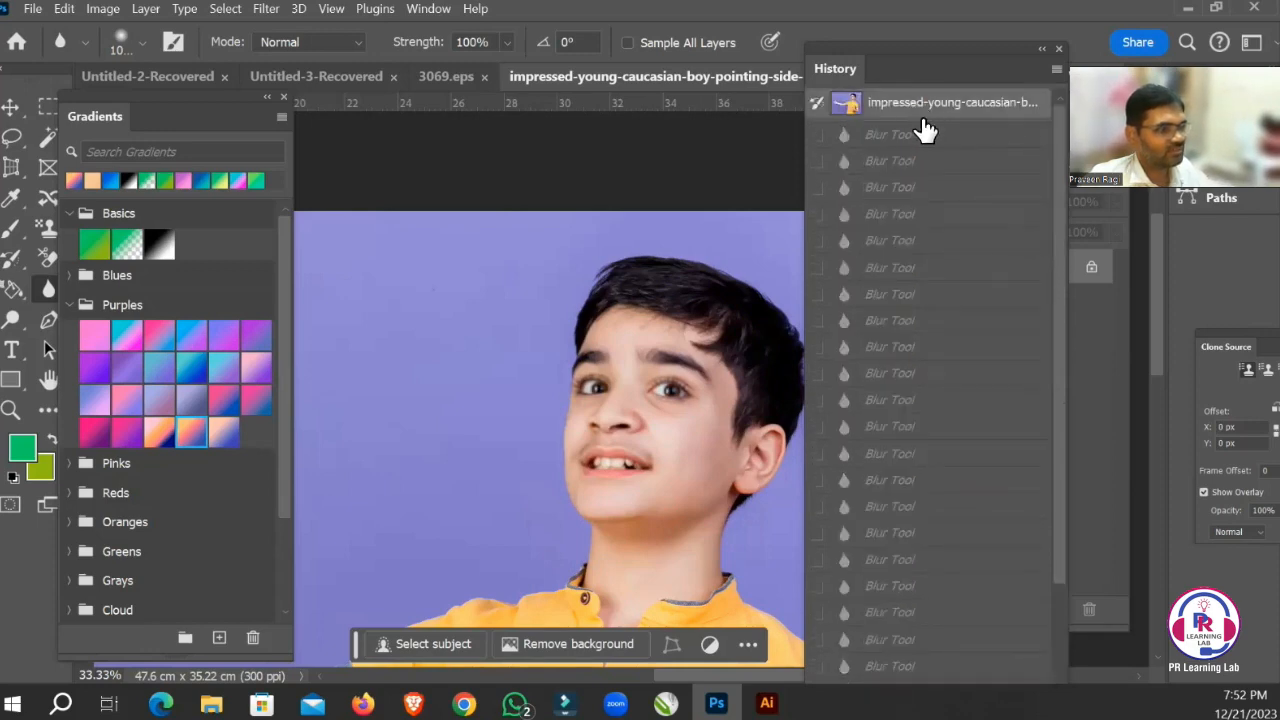
scroll(938, 678, down, 5)
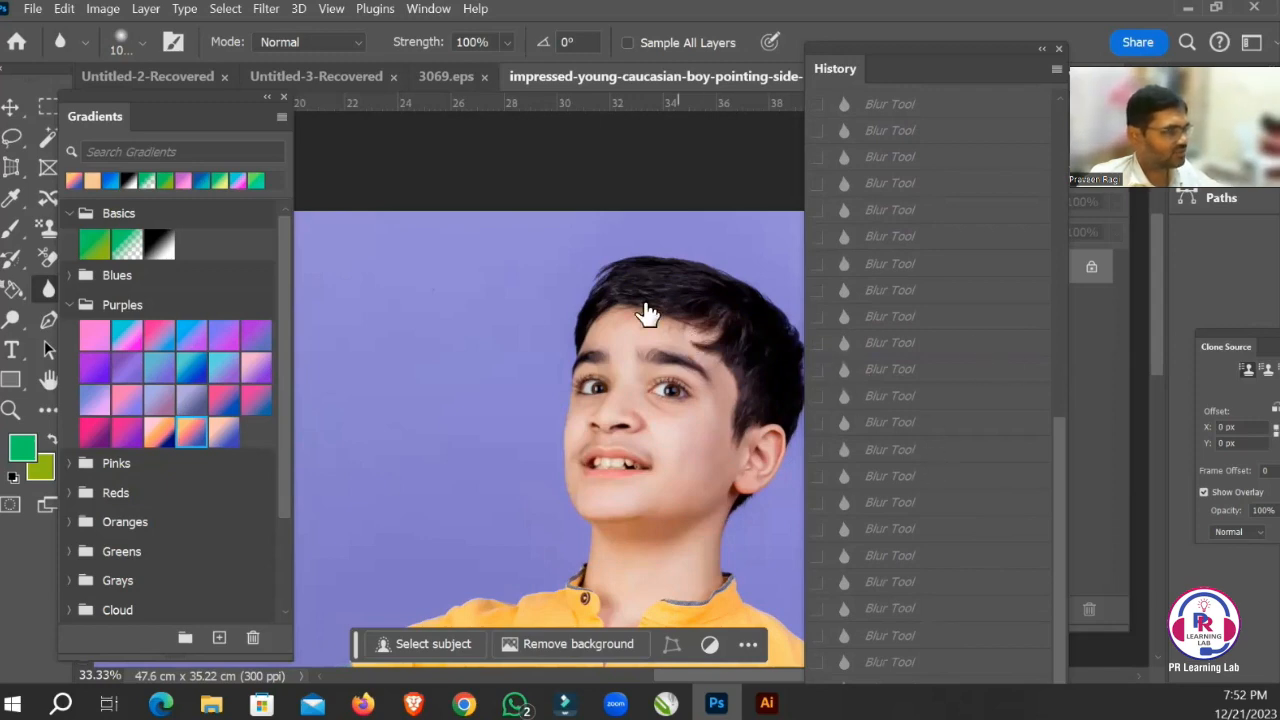
right_click(48, 288)
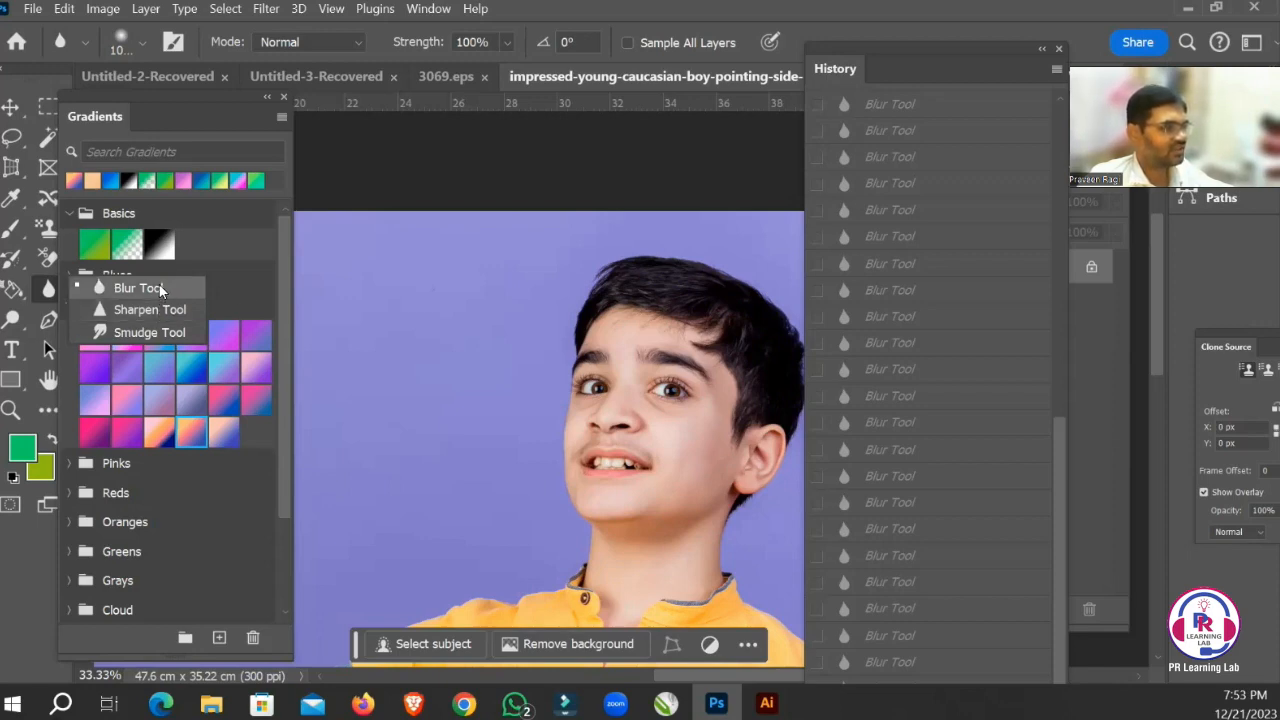
key(Escape)
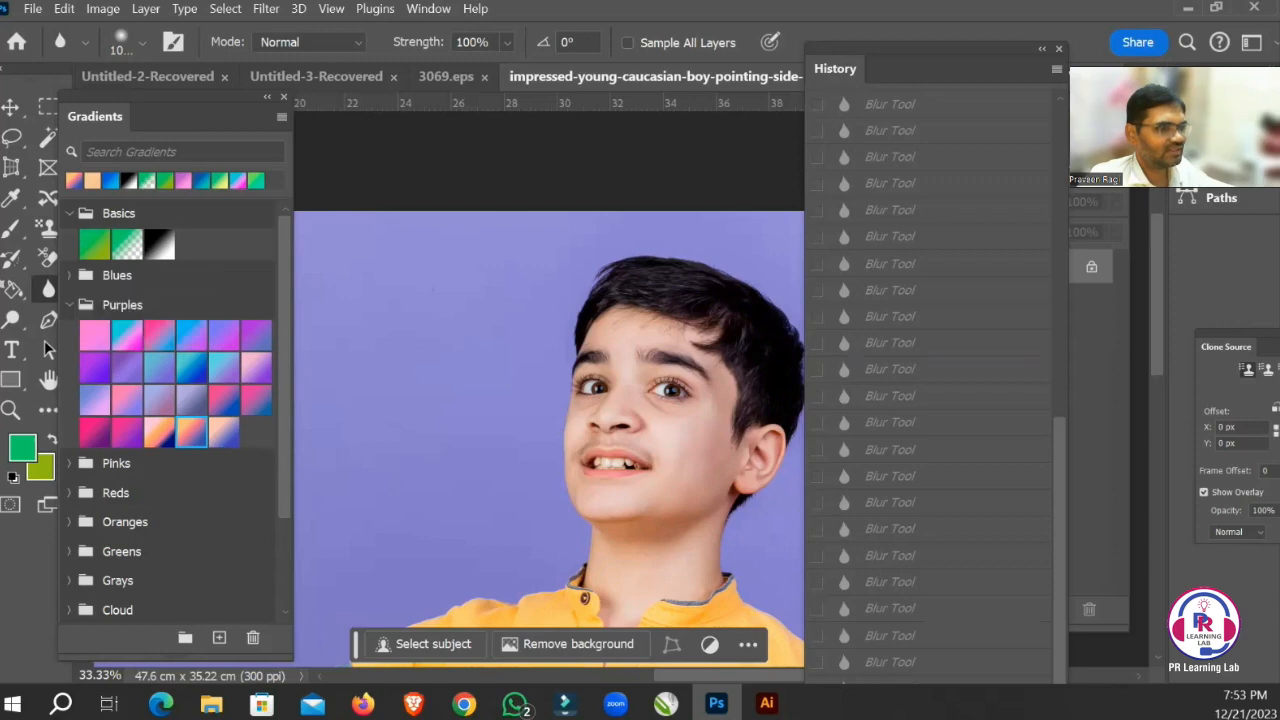
click(908, 662)
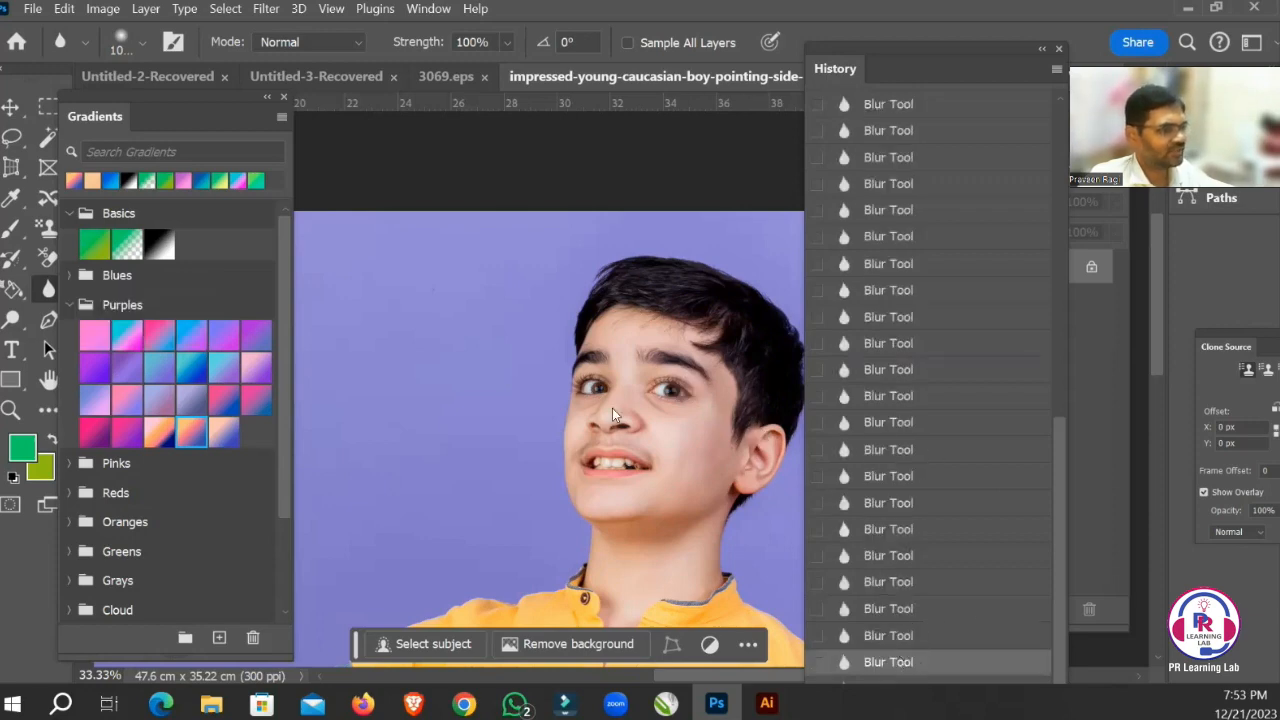
Sharpen the boy's eye nearest his ear repeatedly using the Sharpen tool with a 500 px brush at 50% strength.
right_click(45, 297)
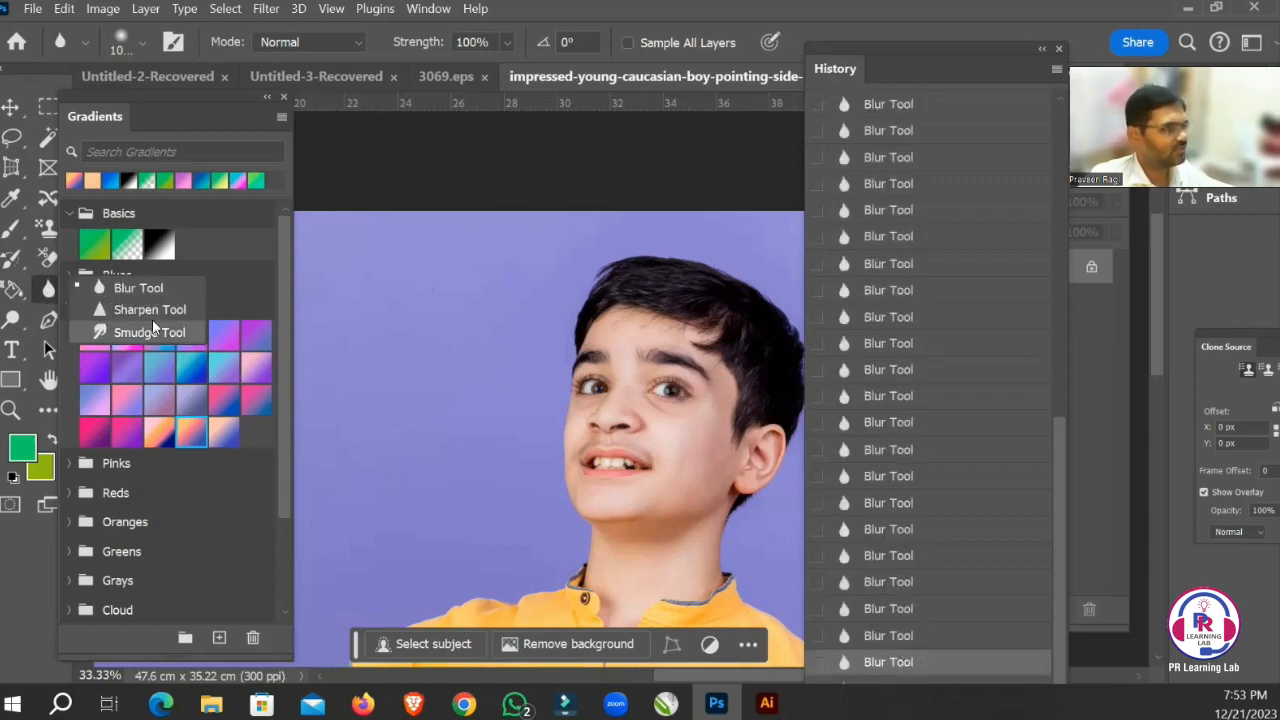
click(139, 309)
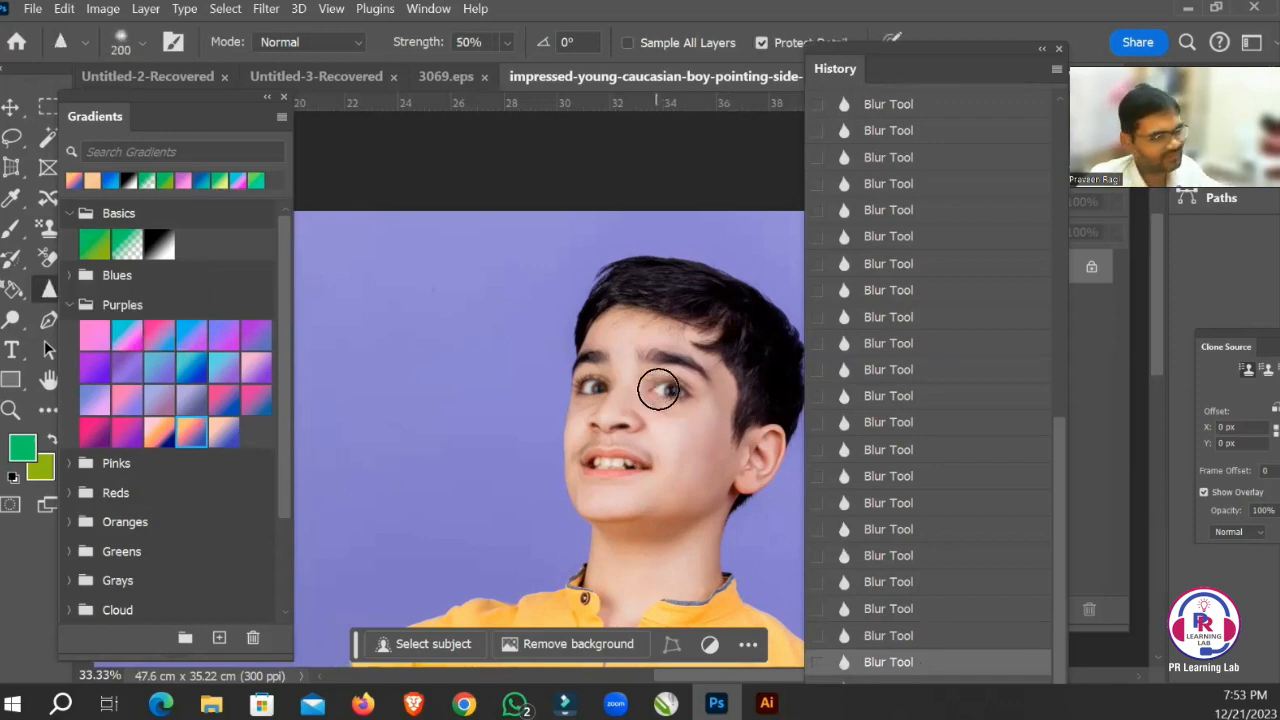
key(bracketright)
key(bracketright)
key(bracketright)
key(bracketright)
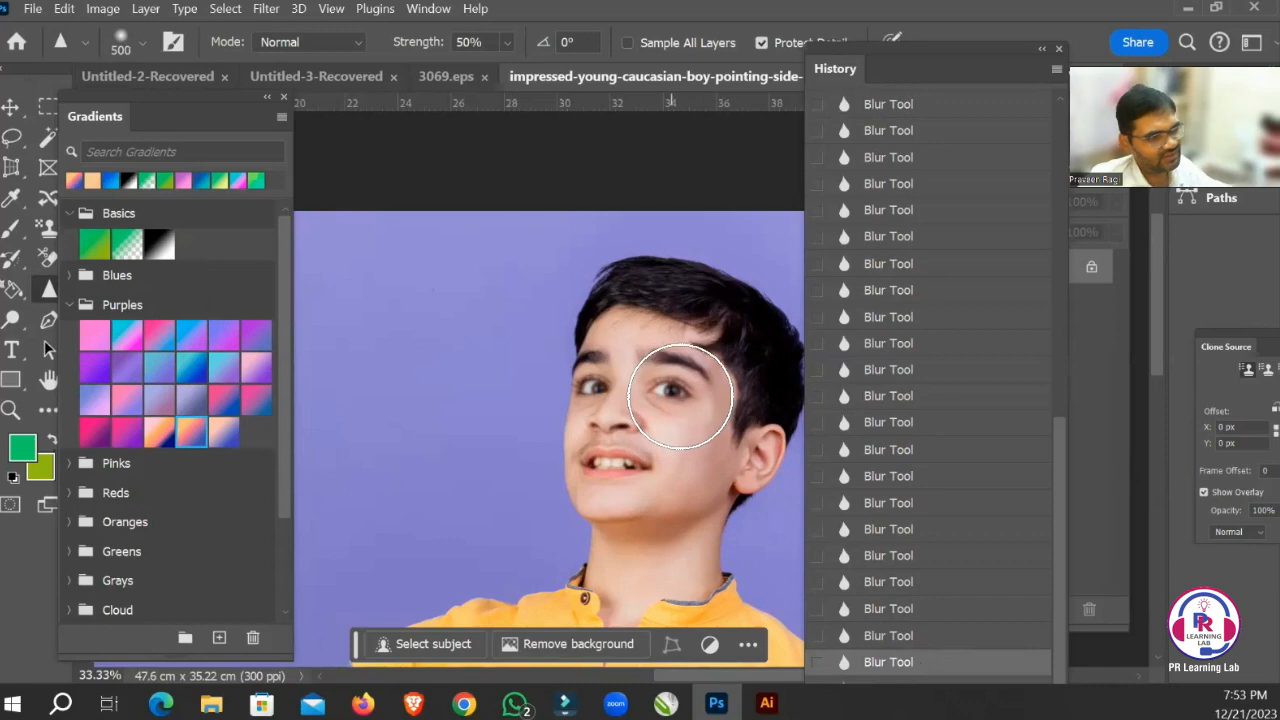
click(680, 397)
click(680, 397)
click(680, 397)
click(680, 397)
click(680, 397)
click(680, 397)
click(680, 397)
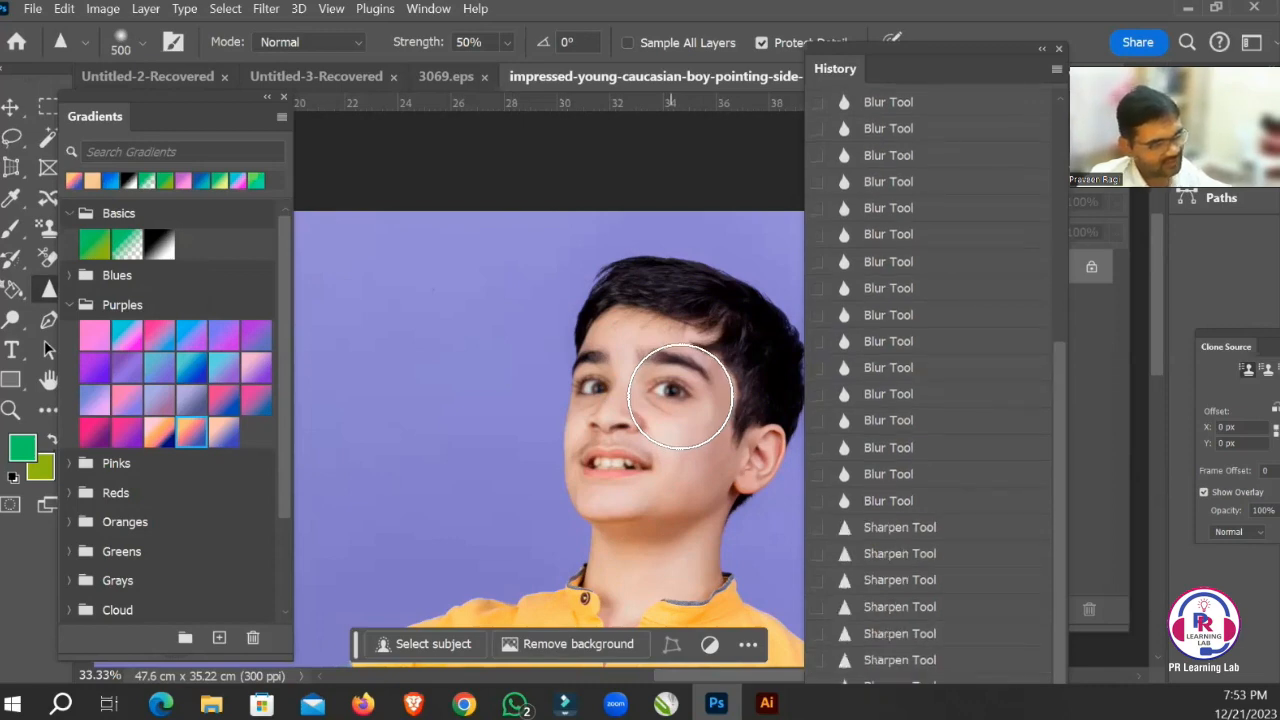
click(680, 397)
click(680, 397)
click(680, 397)
click(680, 397)
click(680, 397)
click(680, 397)
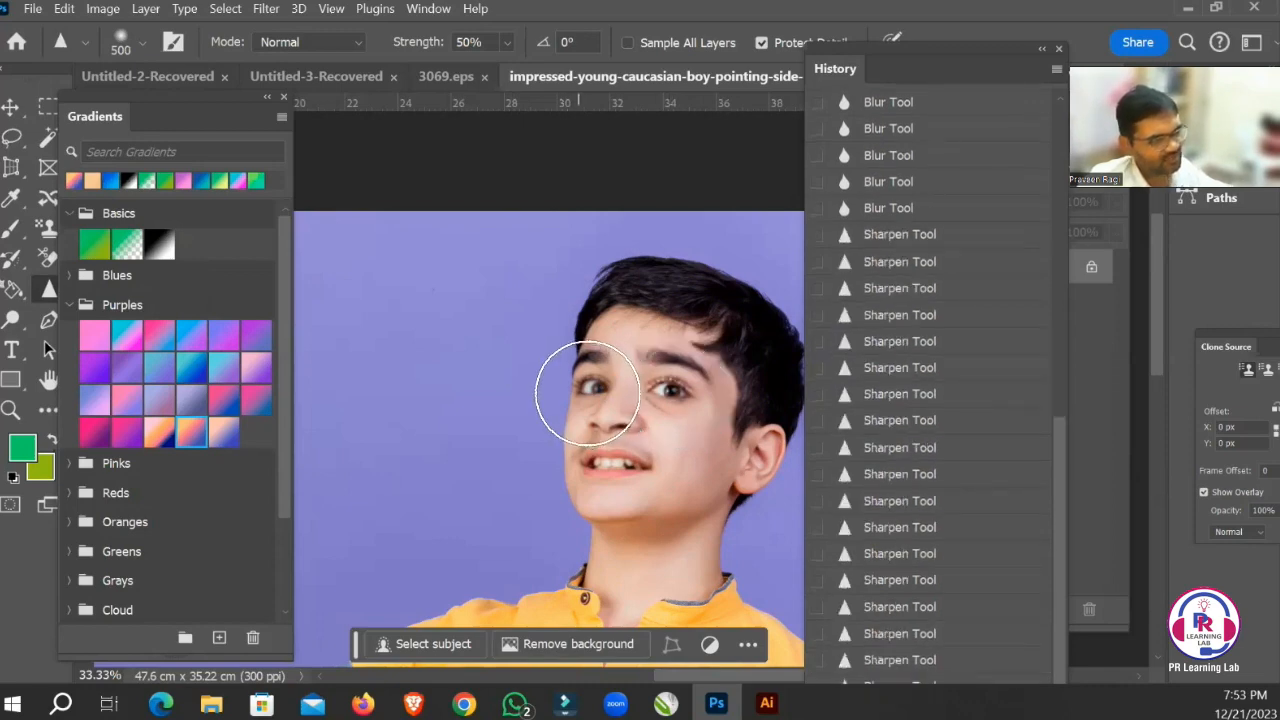
Sharpen the boy's eye nearest the purple background with the 500 px brush and examine both eyes close up.
click(587, 393)
click(587, 393)
click(587, 393)
click(598, 392)
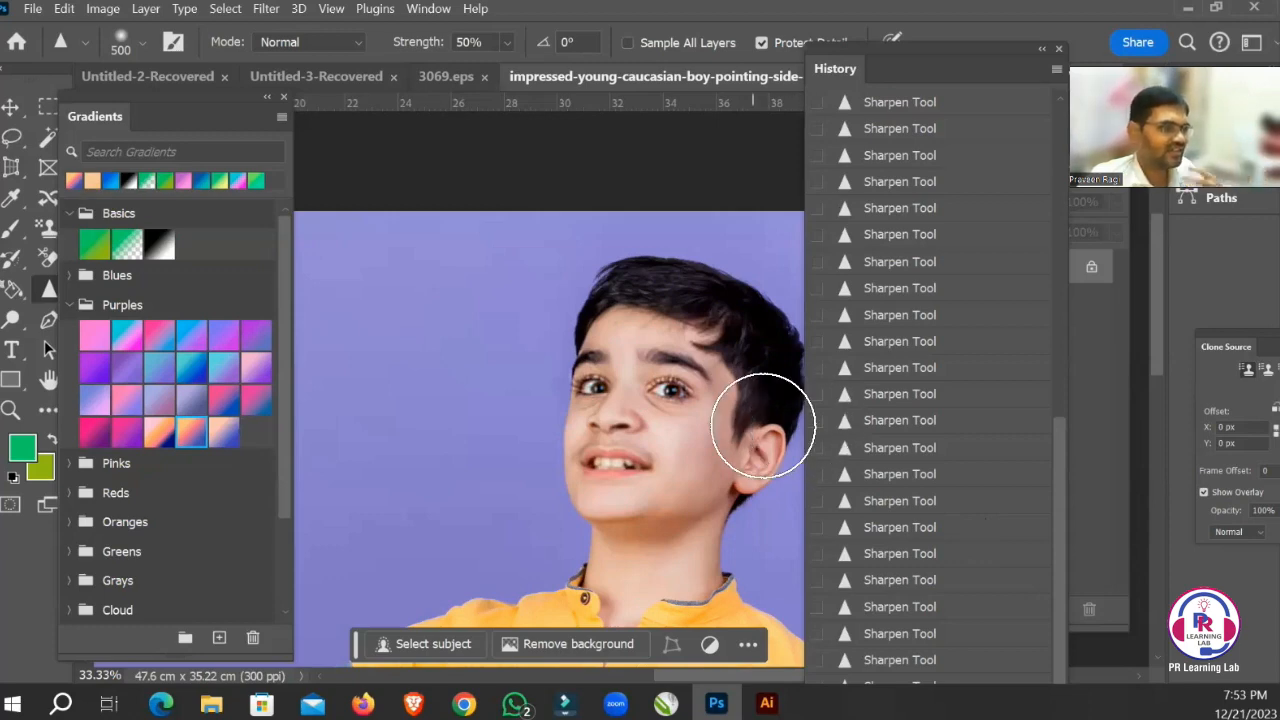
drag(600, 357, 663, 403)
drag(711, 368, 563, 329)
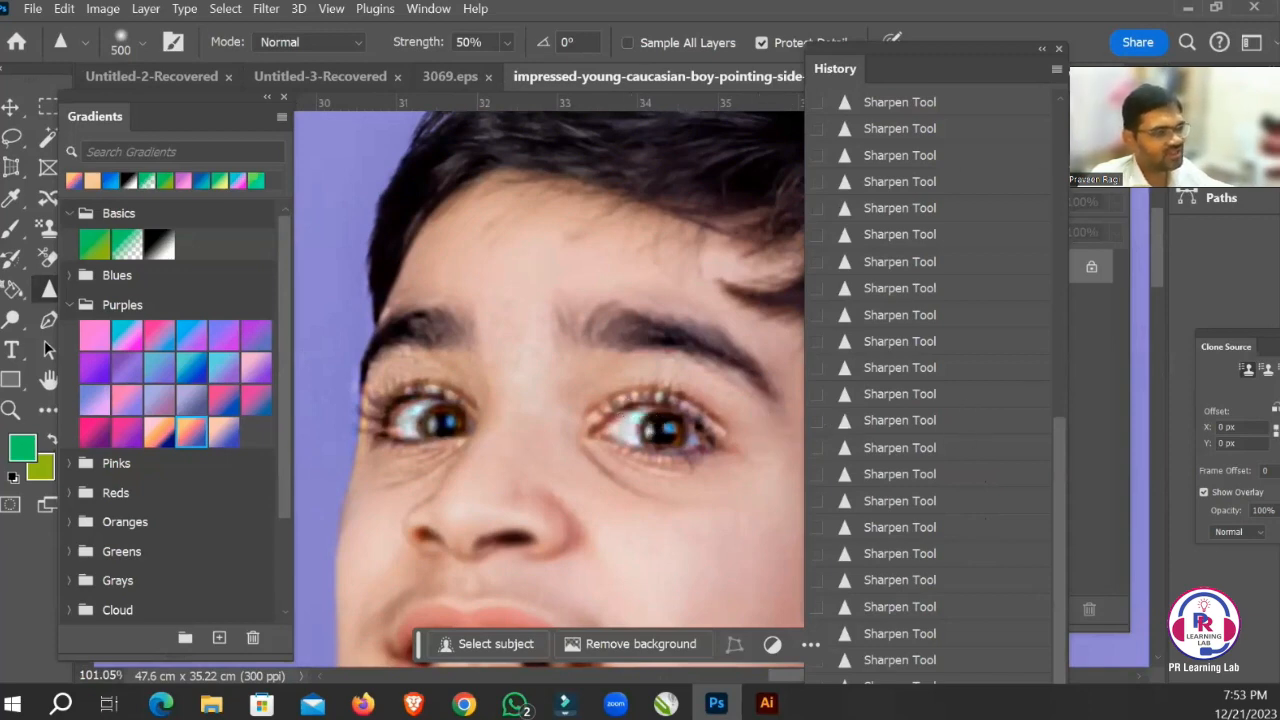
Revert the photo to its opening snapshot in History and reduce the Sharpen brush to 200 px over the cheek.
scroll(930, 380, up, 10)
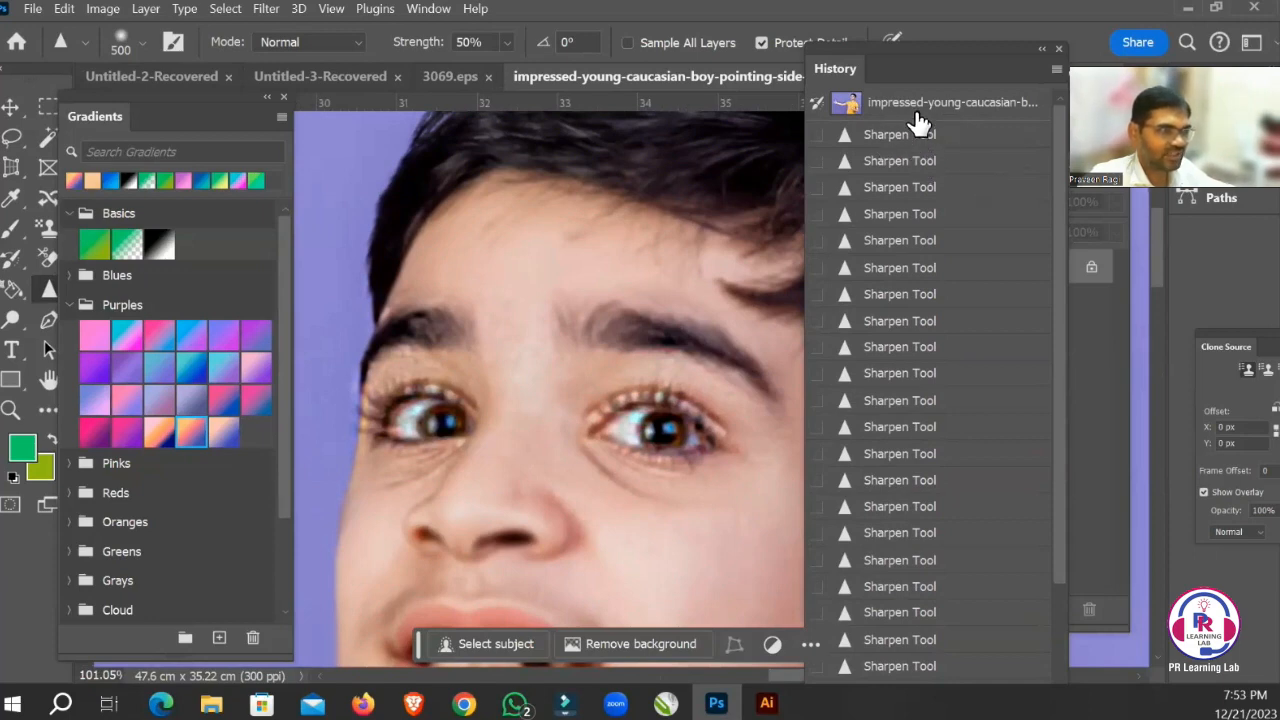
click(915, 112)
drag(571, 423, 543, 309)
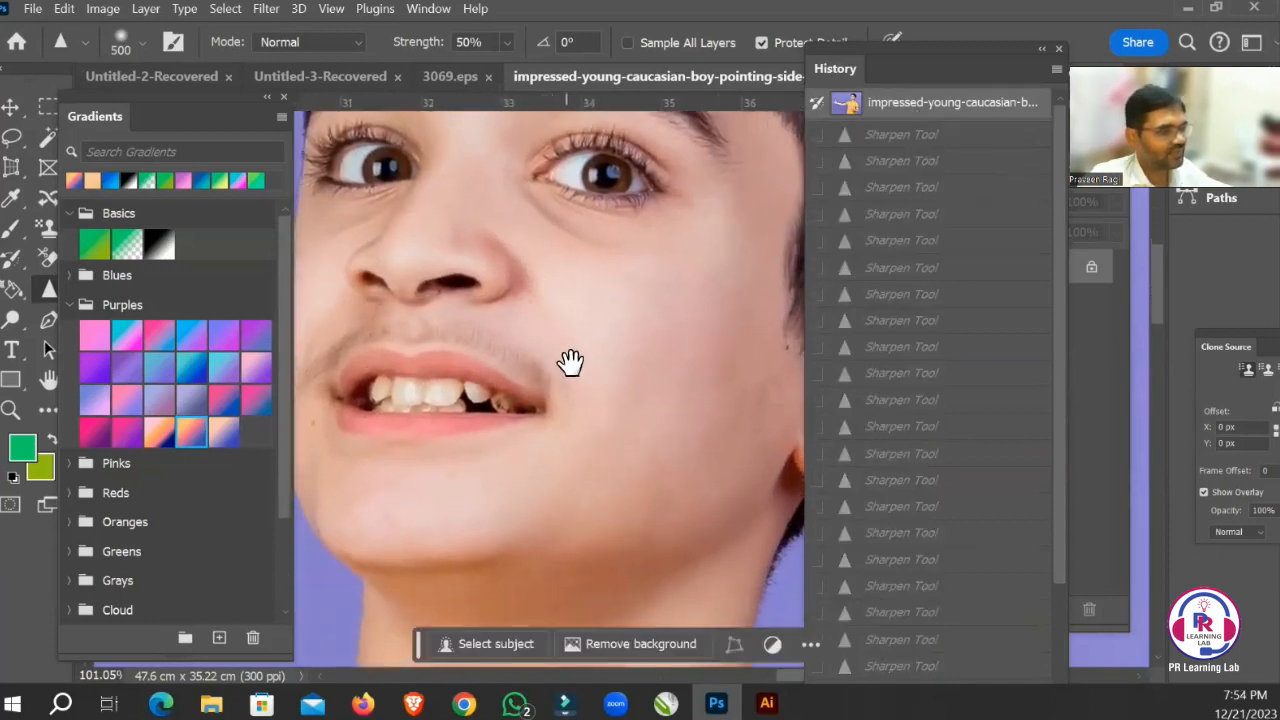
drag(570, 362, 594, 403)
drag(587, 321, 575, 394)
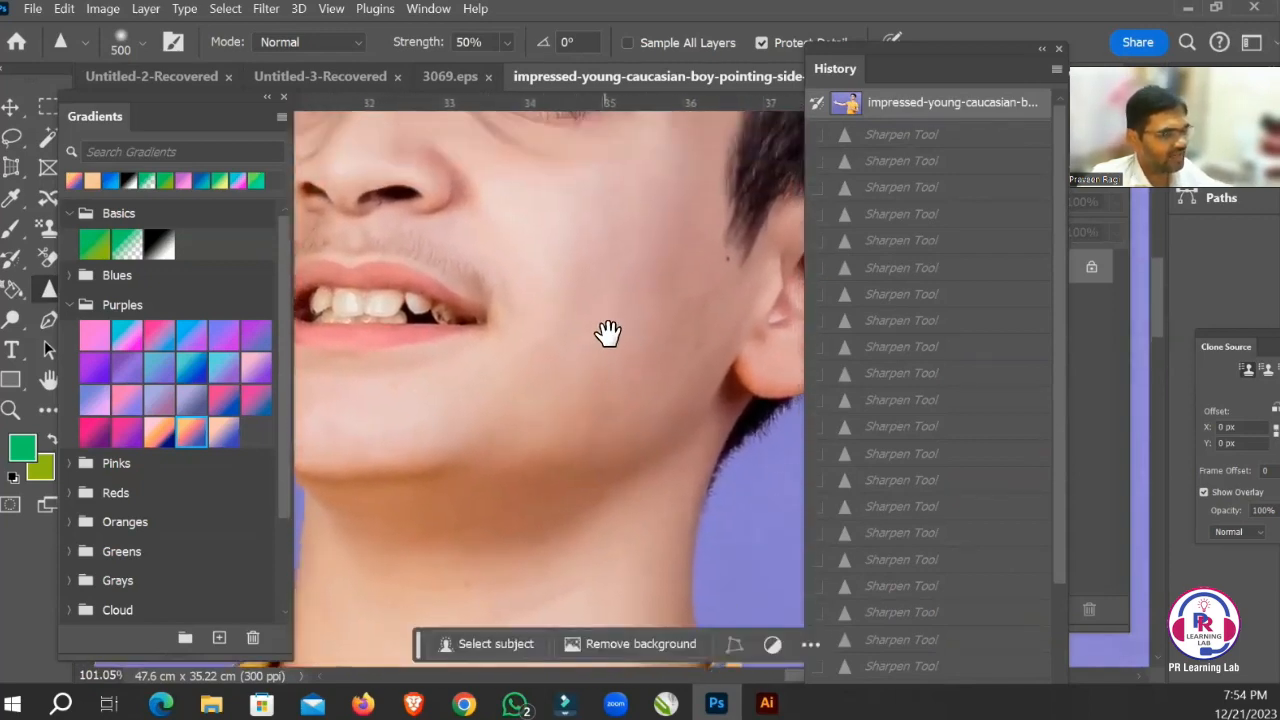
key(bracketleft)
key(bracketleft)
key(bracketleft)
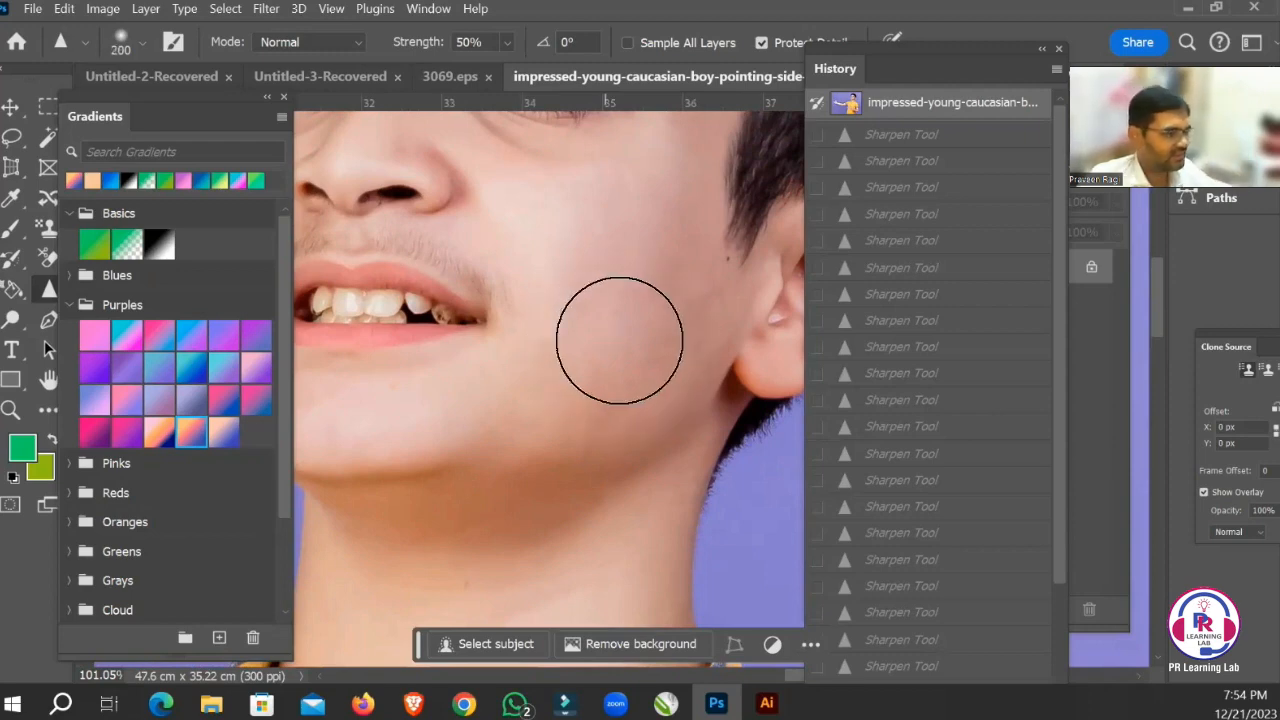
drag(563, 251, 521, 293)
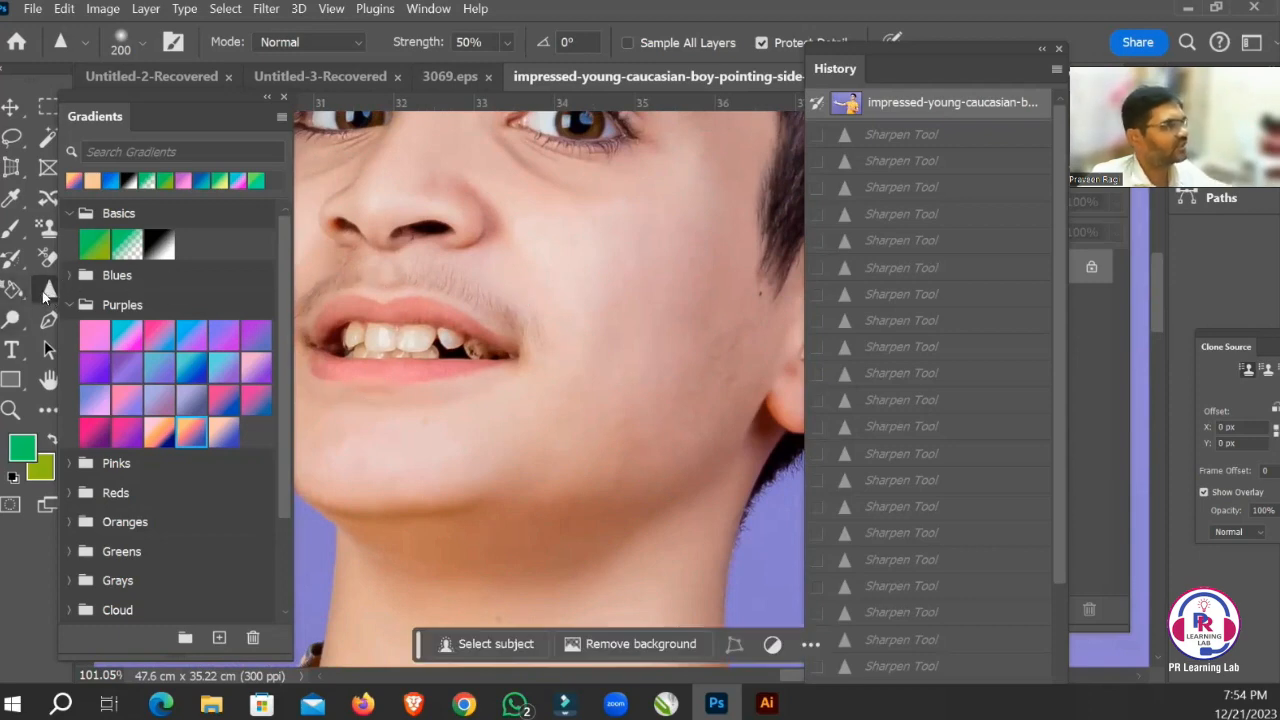
Switch to the Smudge tool and choose the Soft Round brush from General Brushes at 300 px.
right_click(50, 292)
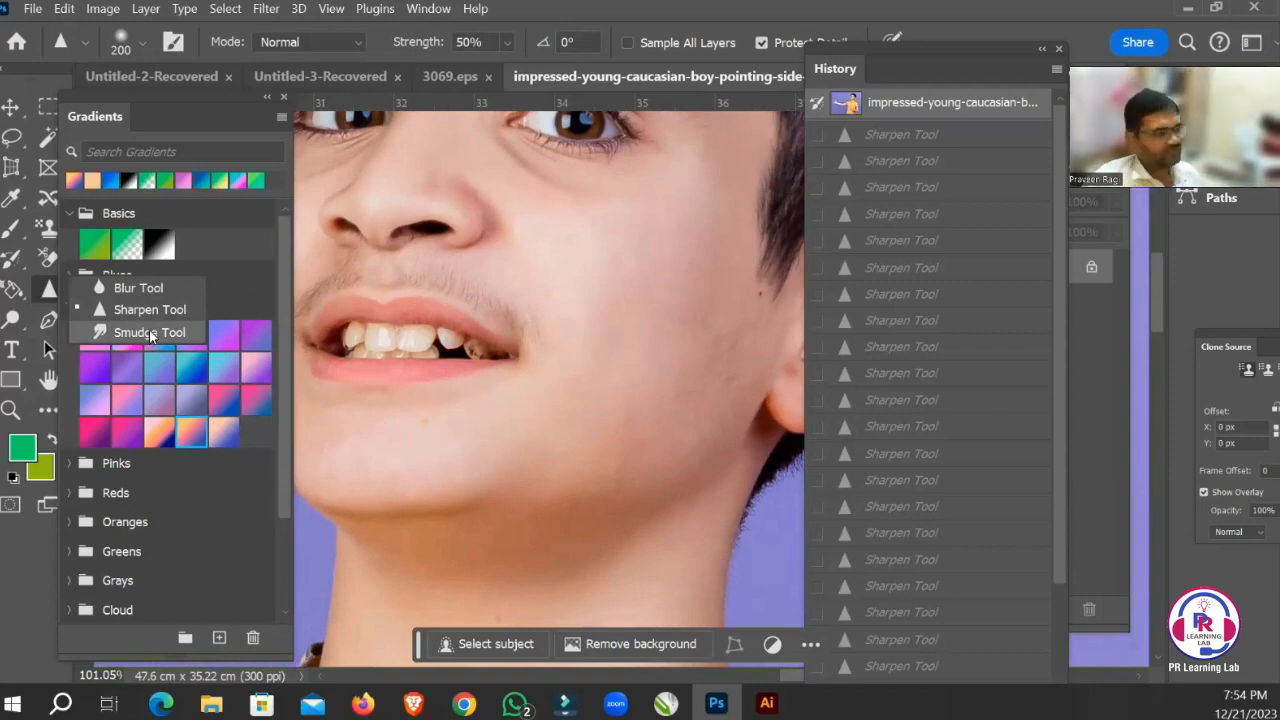
click(141, 333)
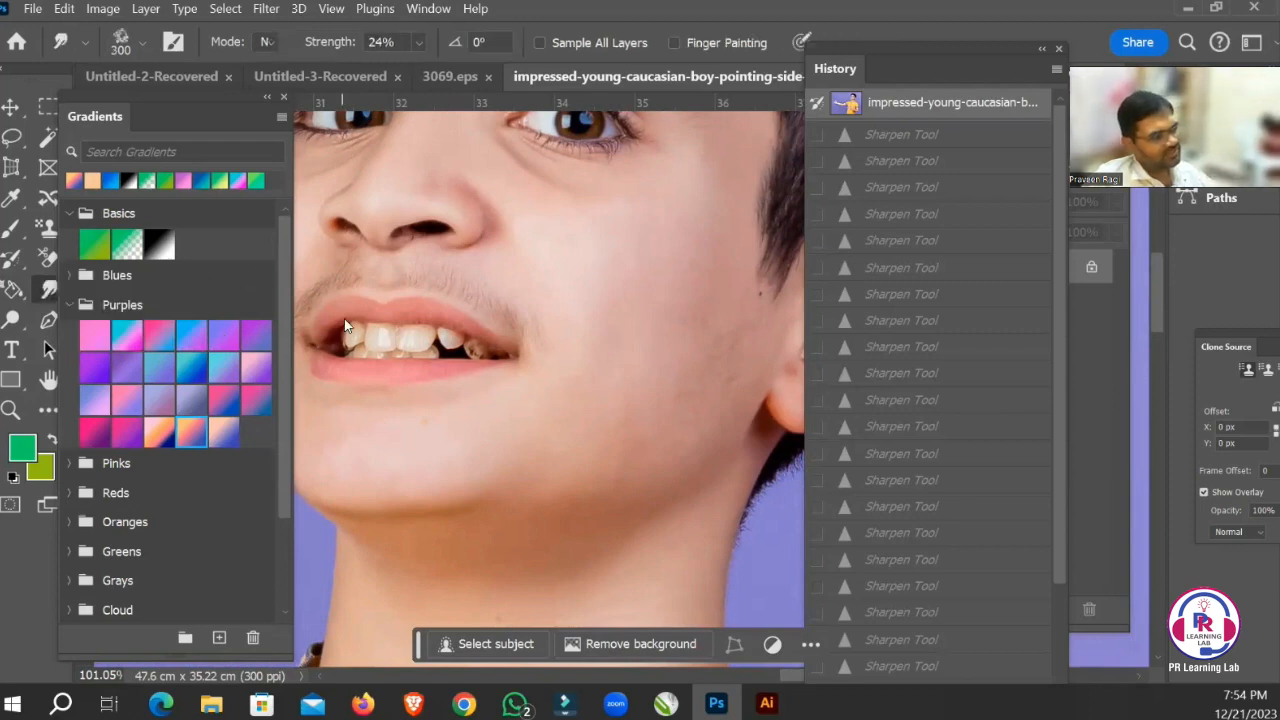
click(140, 45)
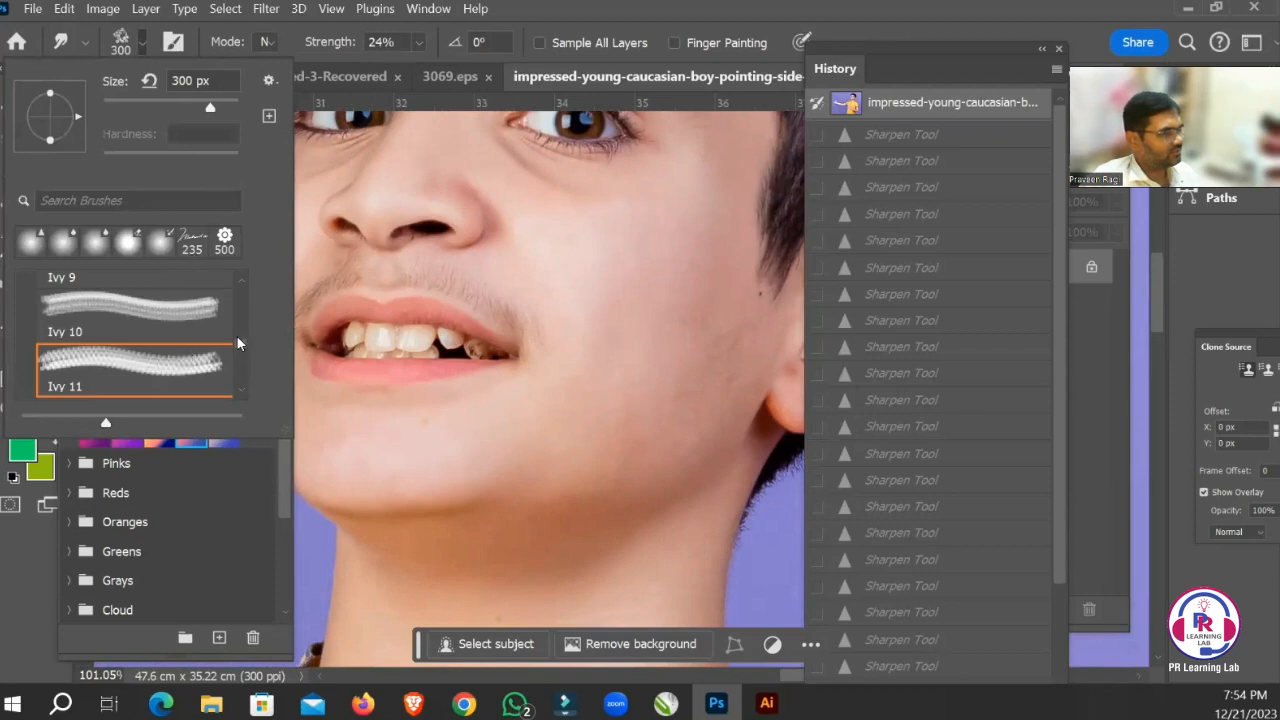
scroll(239, 345, up, 10)
click(130, 318)
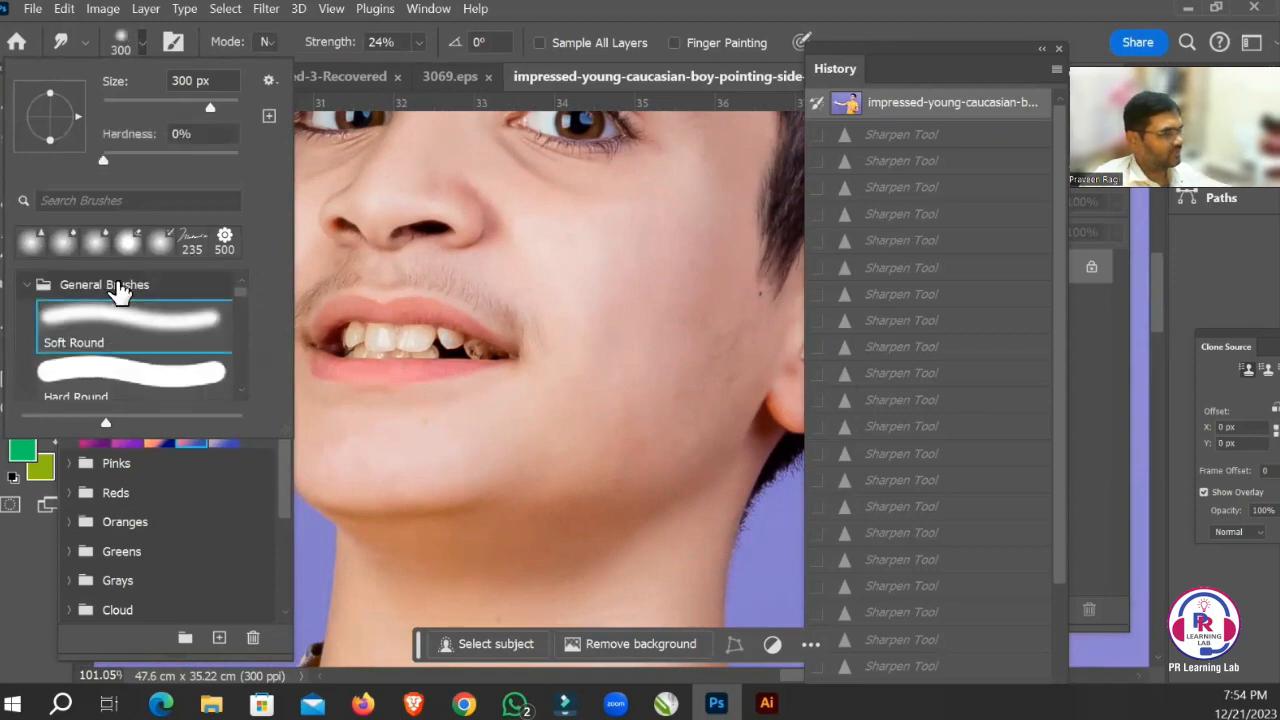
key(space)
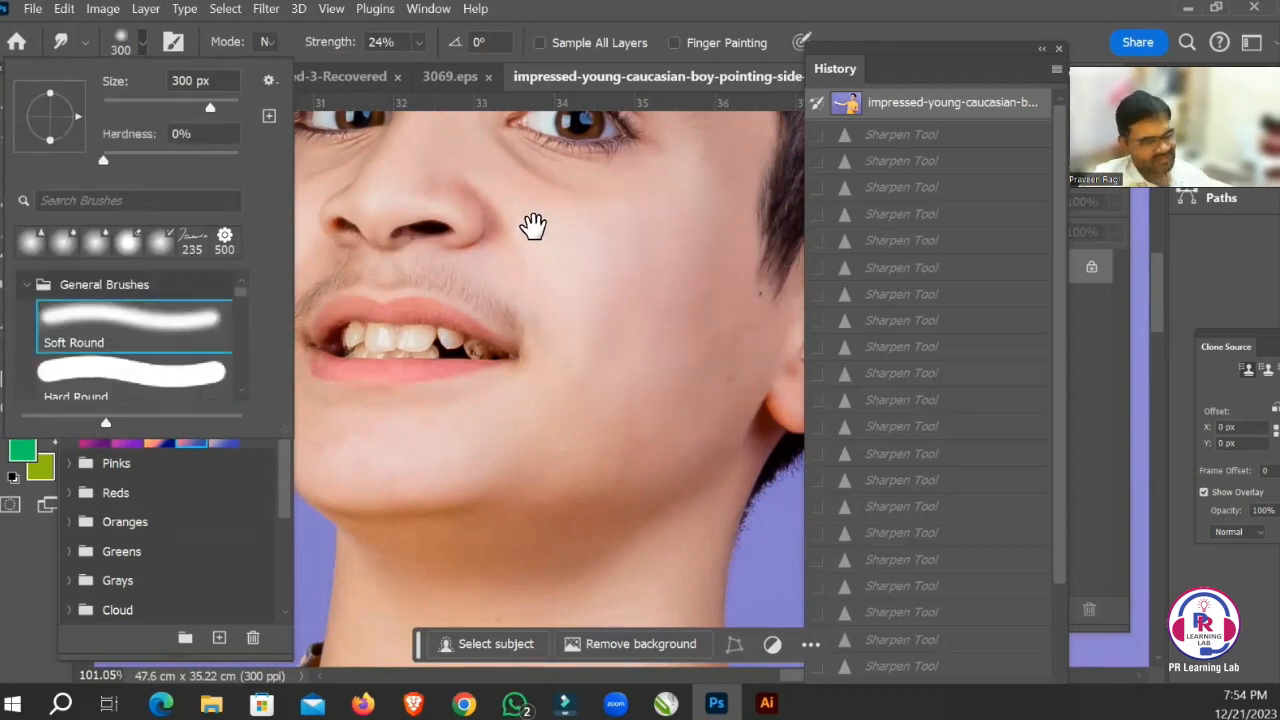
mouse_move(531, 229)
mouse_down()
mouse_move(648, 338)
mouse_move(611, 277)
mouse_move(569, 271)
mouse_up()
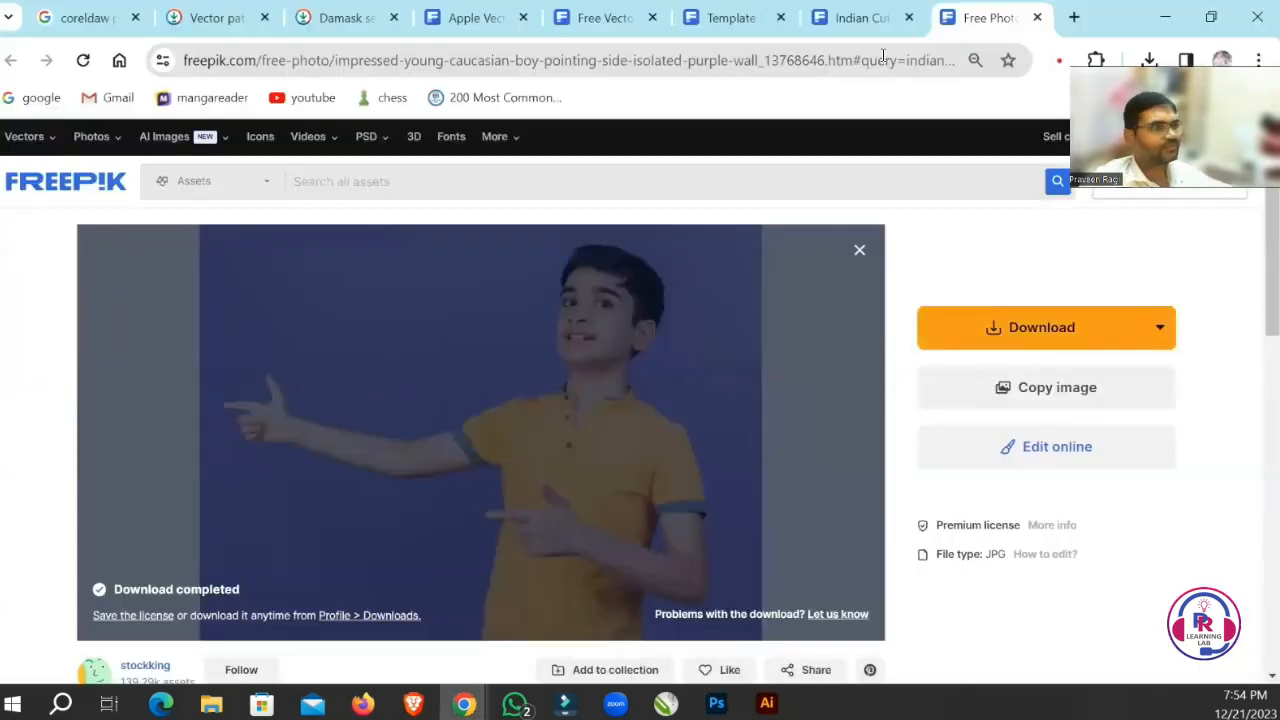
Switch to Chrome and download the Freepik photo of the serious girl in a checked shirt from the "indian cute boy" results.
click(860, 18)
scroll(703, 394, down, 8)
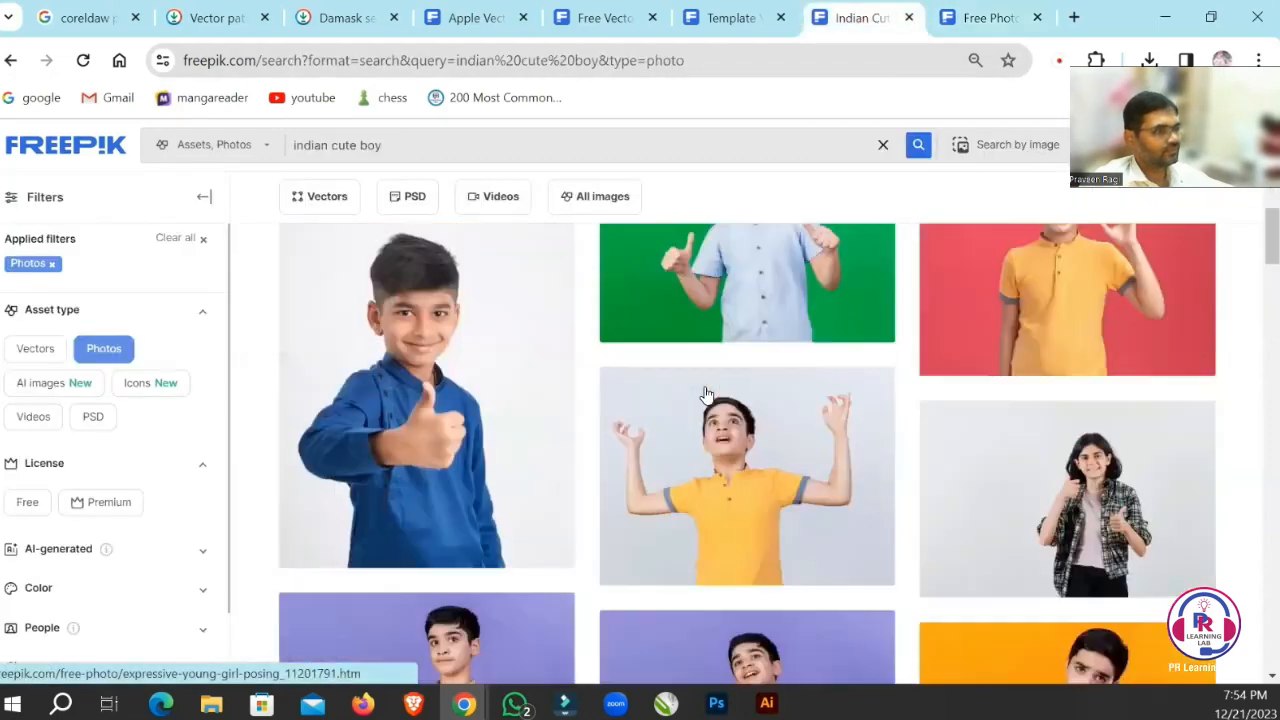
right_click(800, 250)
scroll(1046, 345, down, 1)
scroll(1046, 345, up, 1)
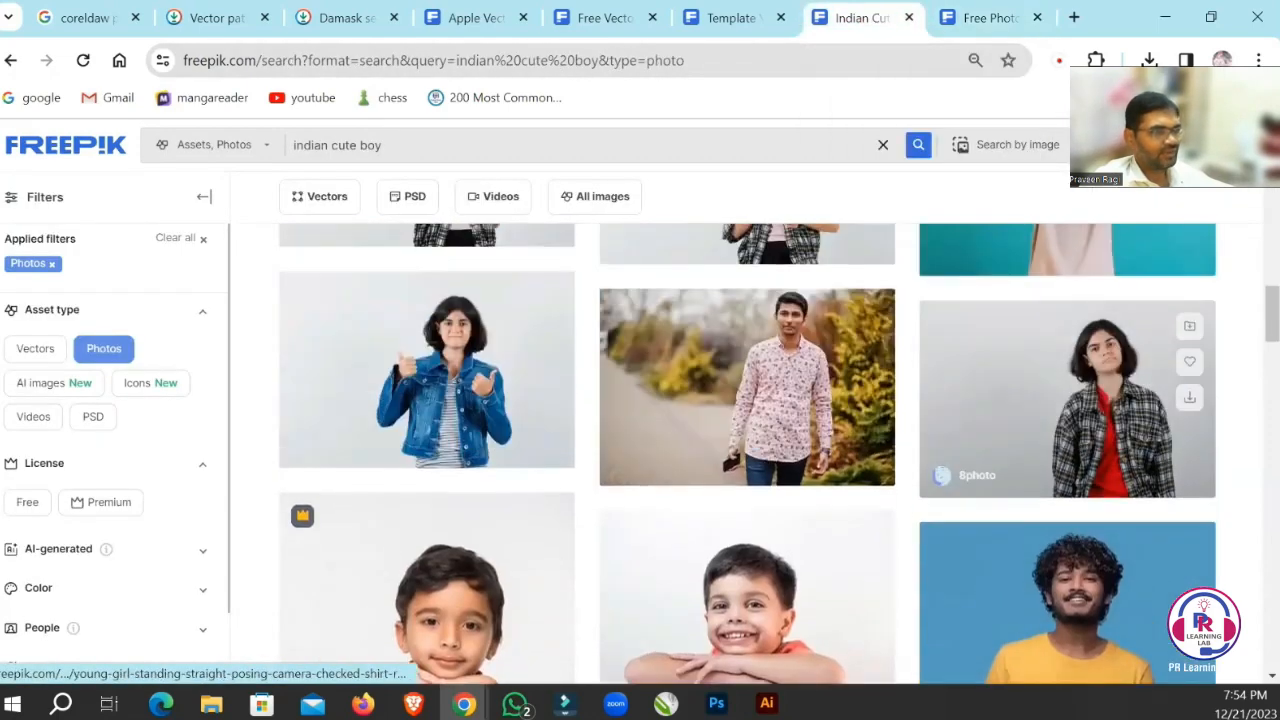
right_click(1046, 338)
click(906, 354)
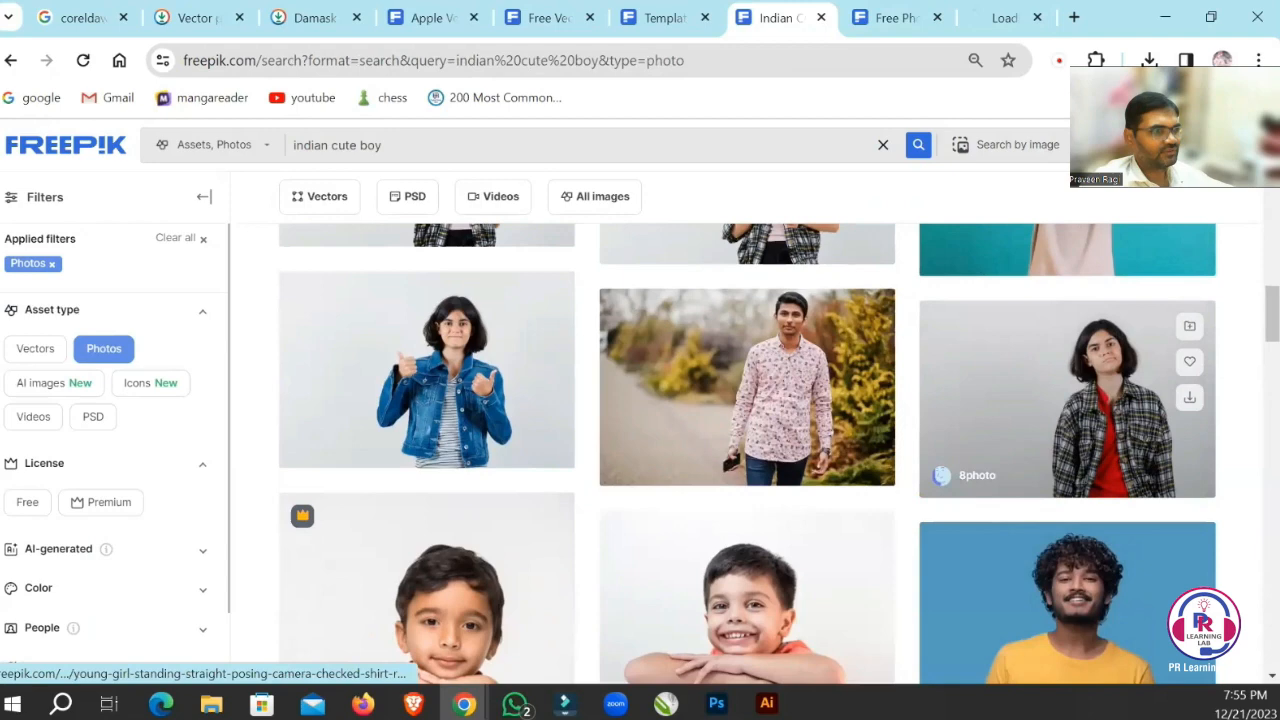
click(995, 18)
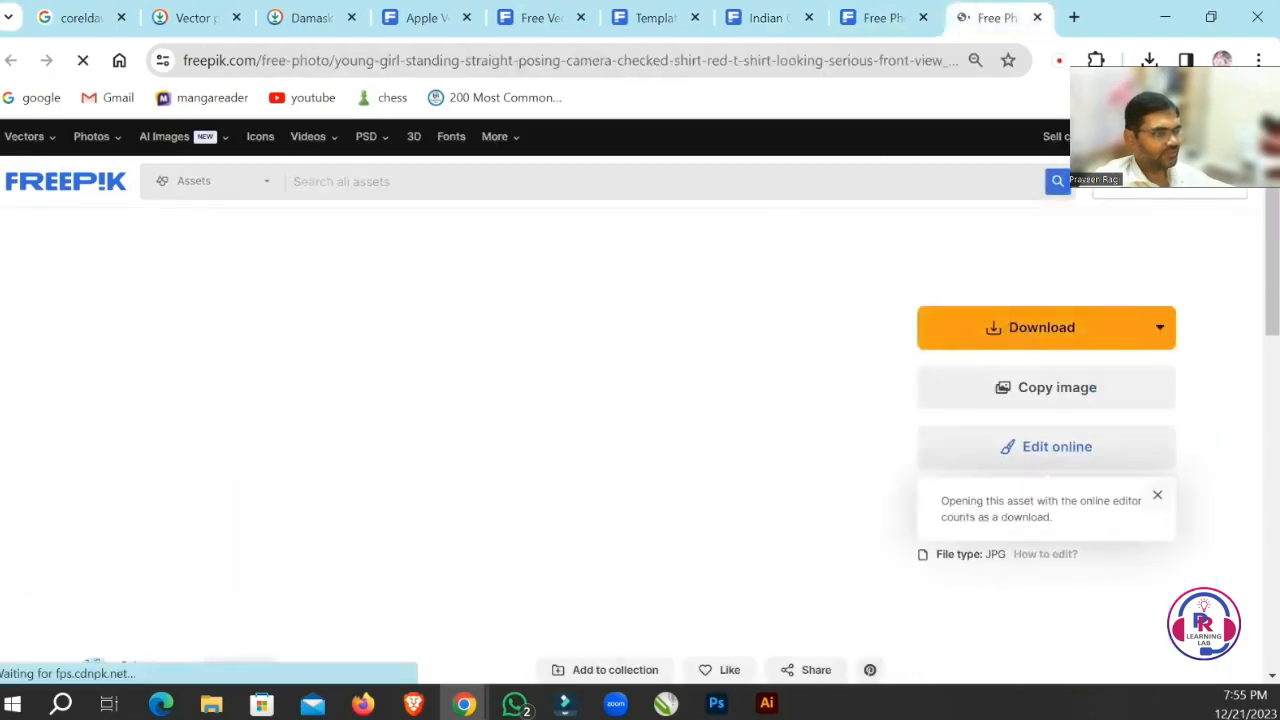
click(1028, 335)
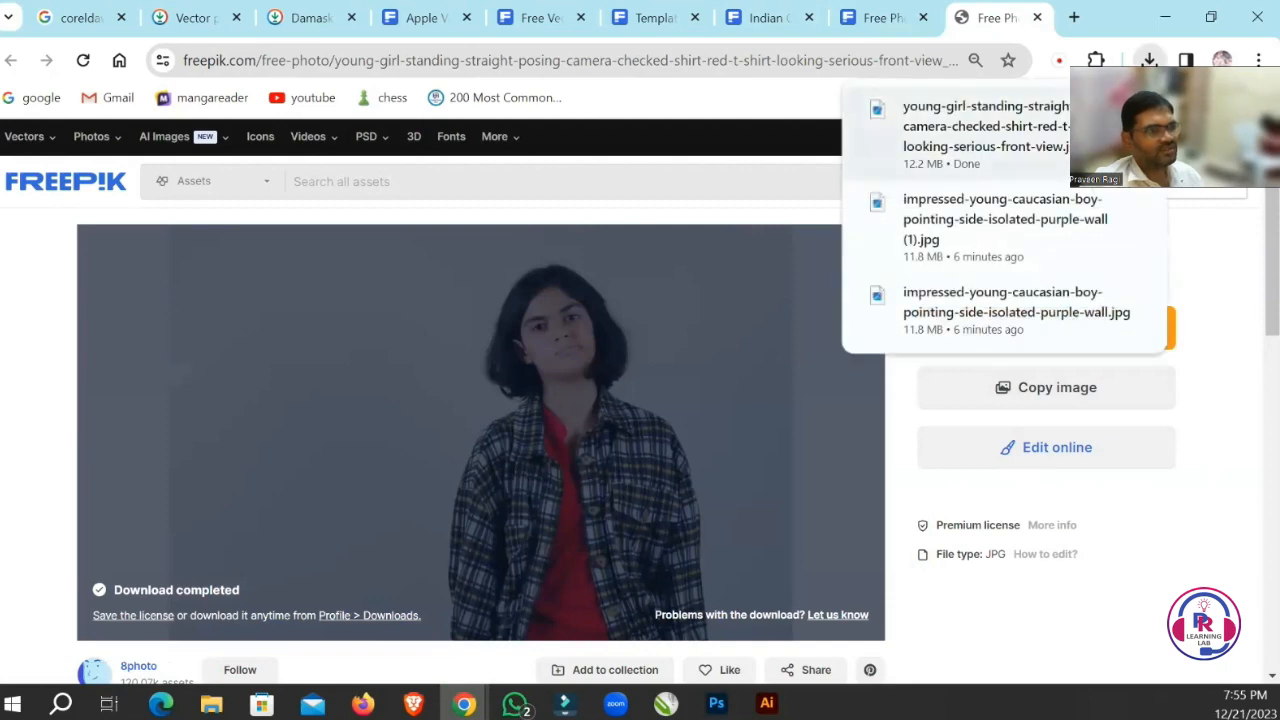
Locate the downloaded young-girl-standing-straight JPG in the Downloads folder and open it in Photoshop.
click(1102, 112)
double_click(668, 380)
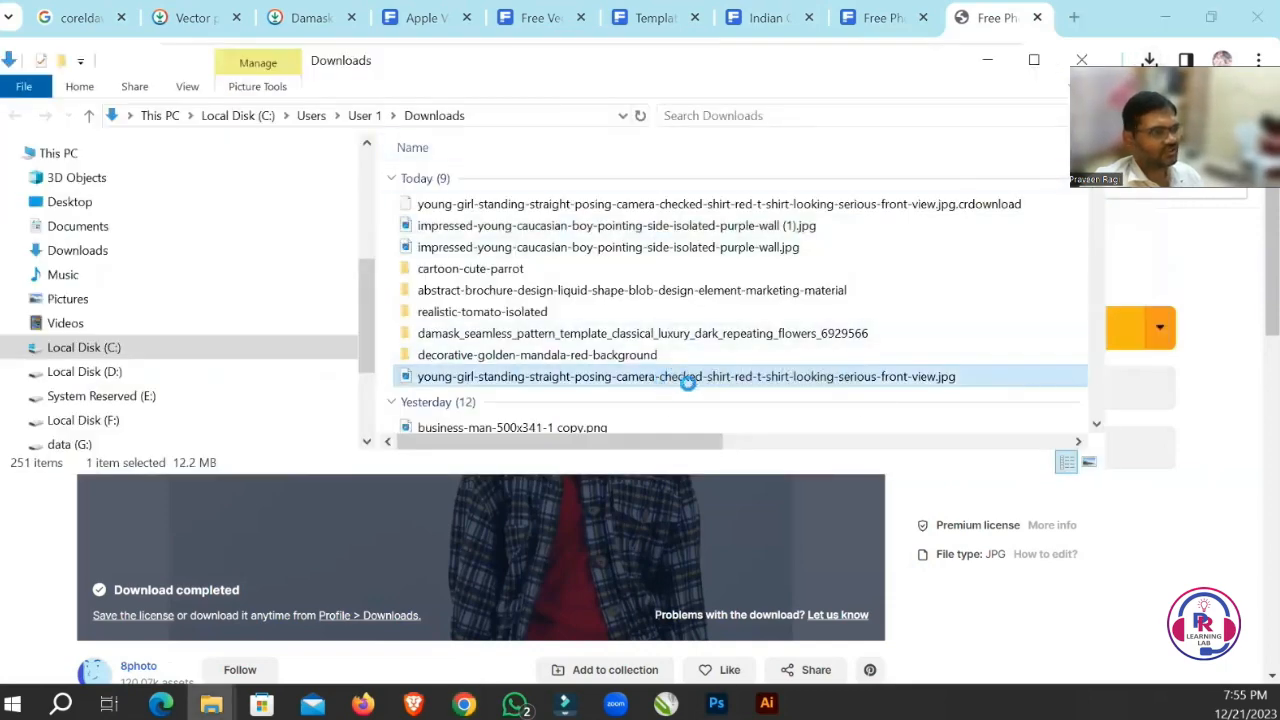
right_click(688, 378)
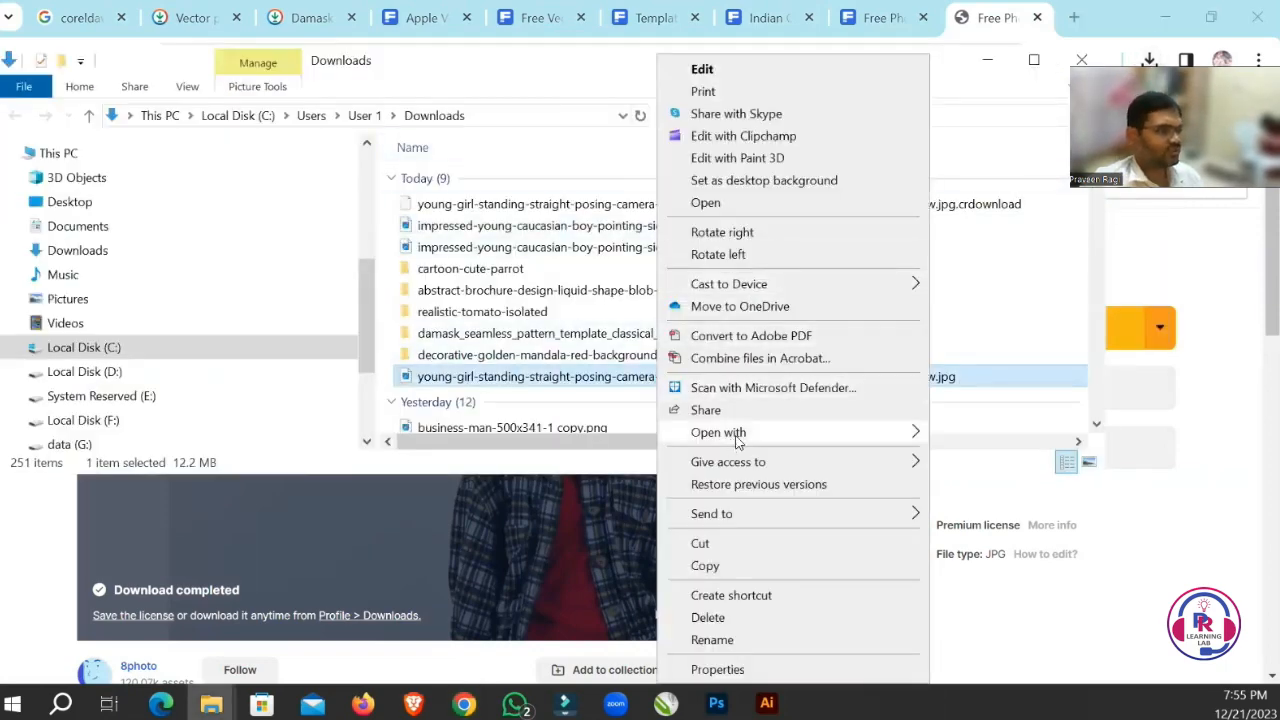
mouse_move(737, 441)
click(972, 462)
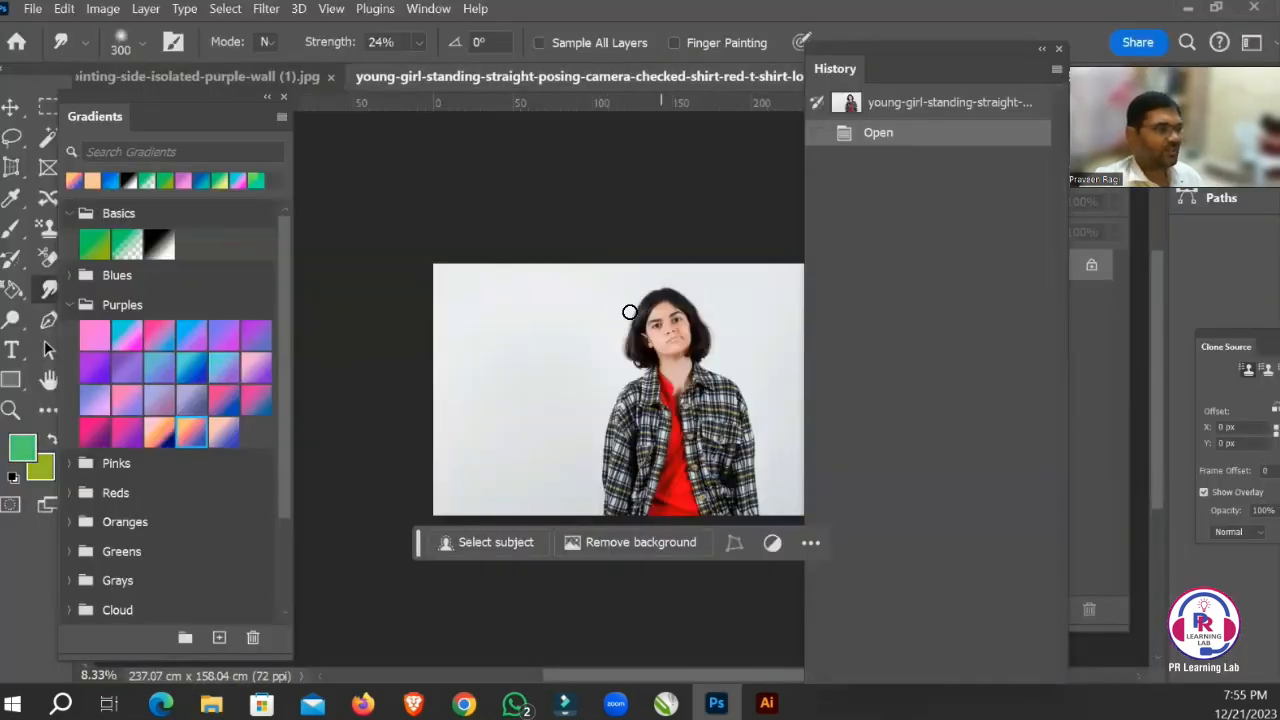
Make the Smudge tool active for retouching the girl's face.
drag(637, 289, 621, 324)
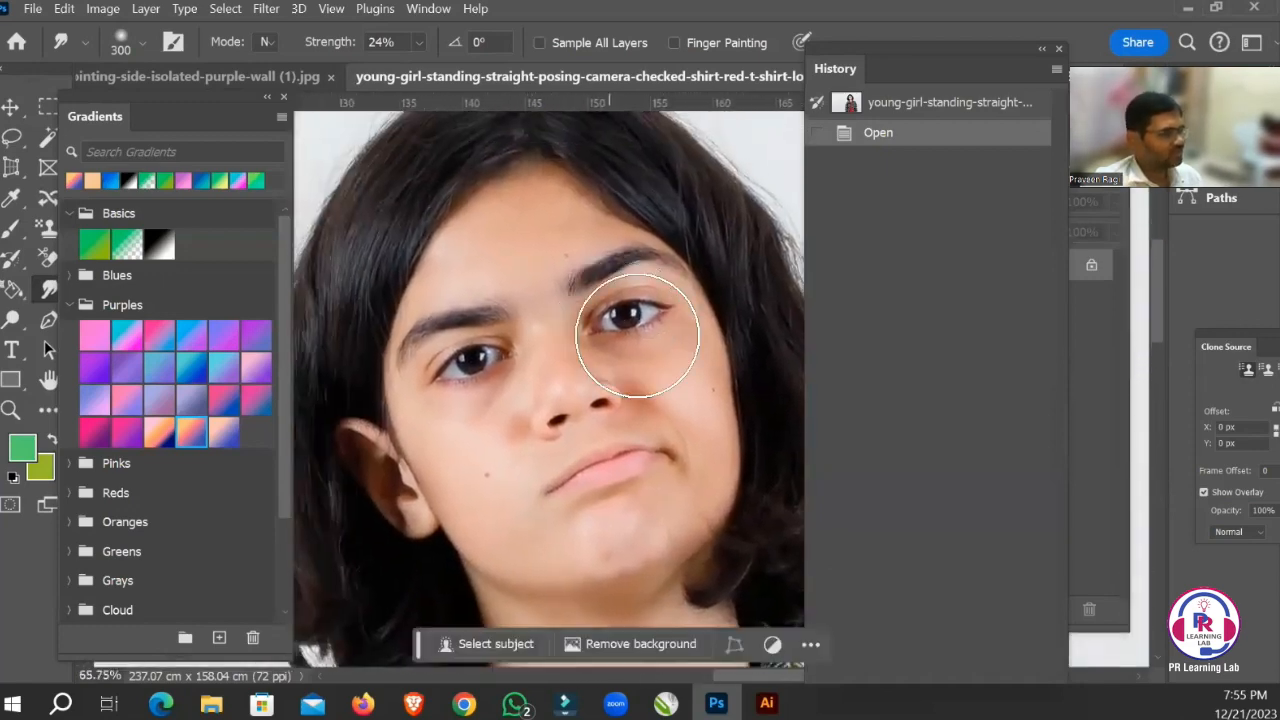
key(Tab)
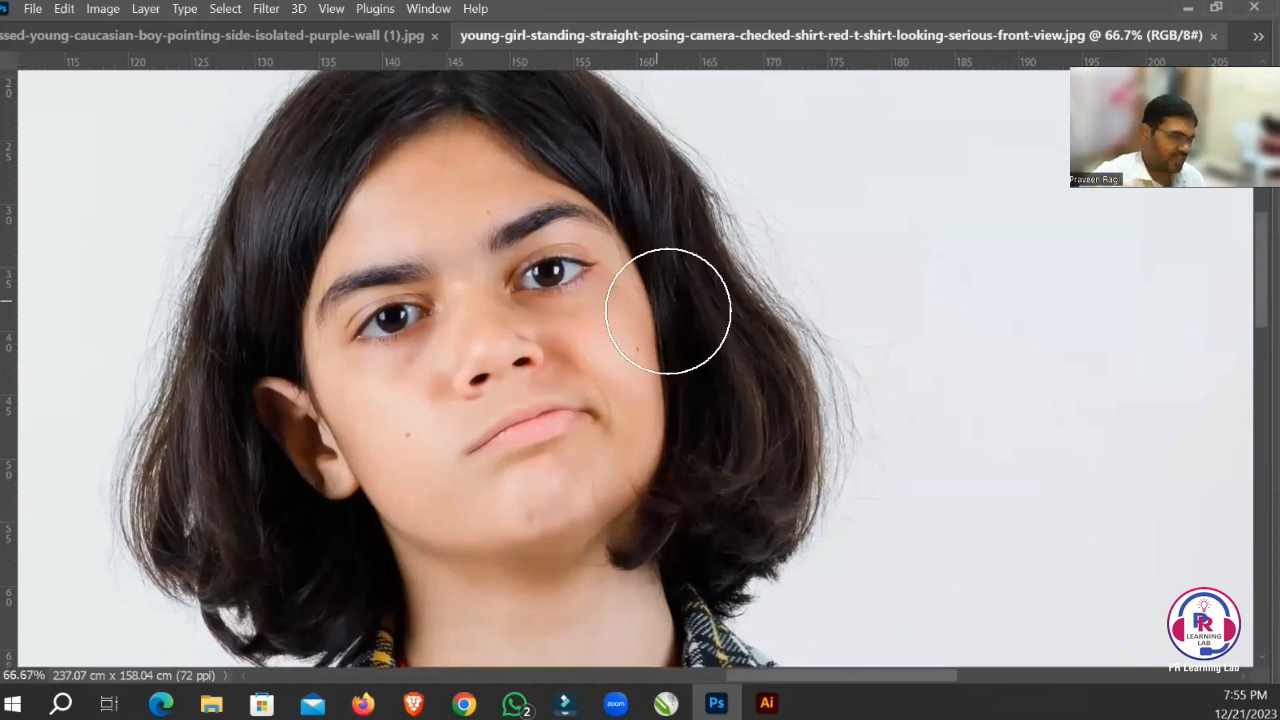
key(Tab)
drag(663, 309, 608, 252)
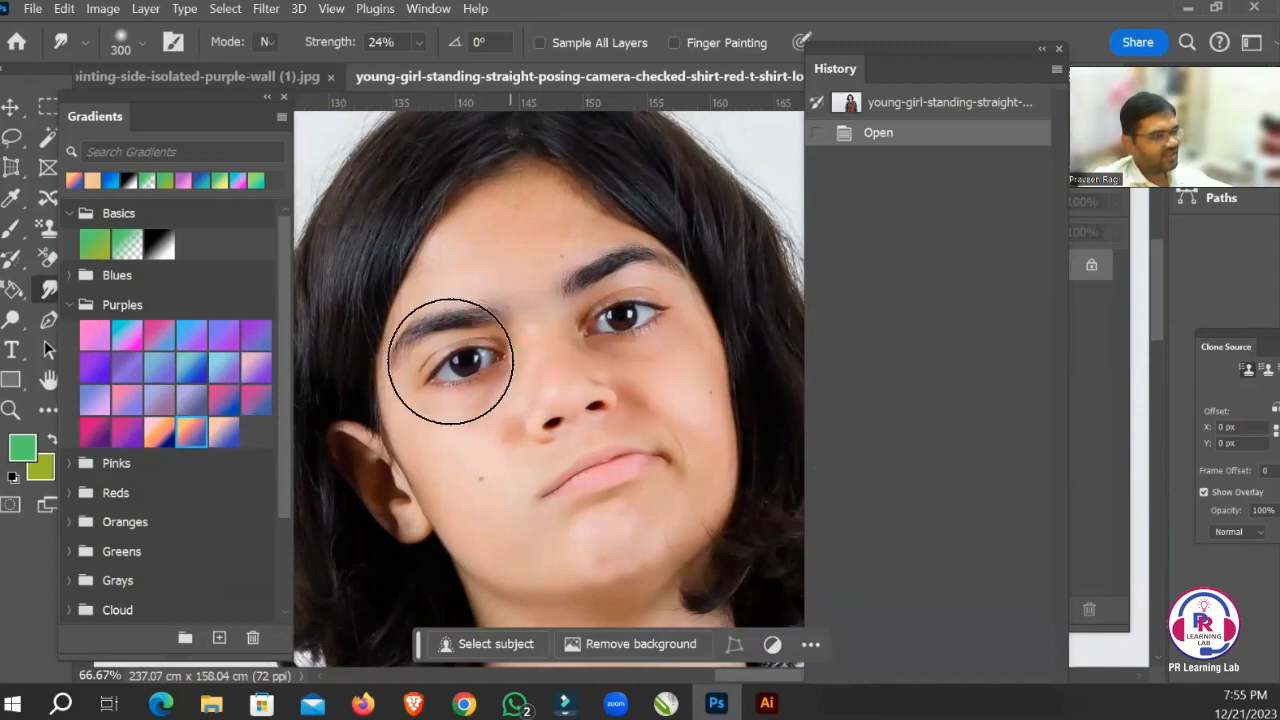
right_click(44, 292)
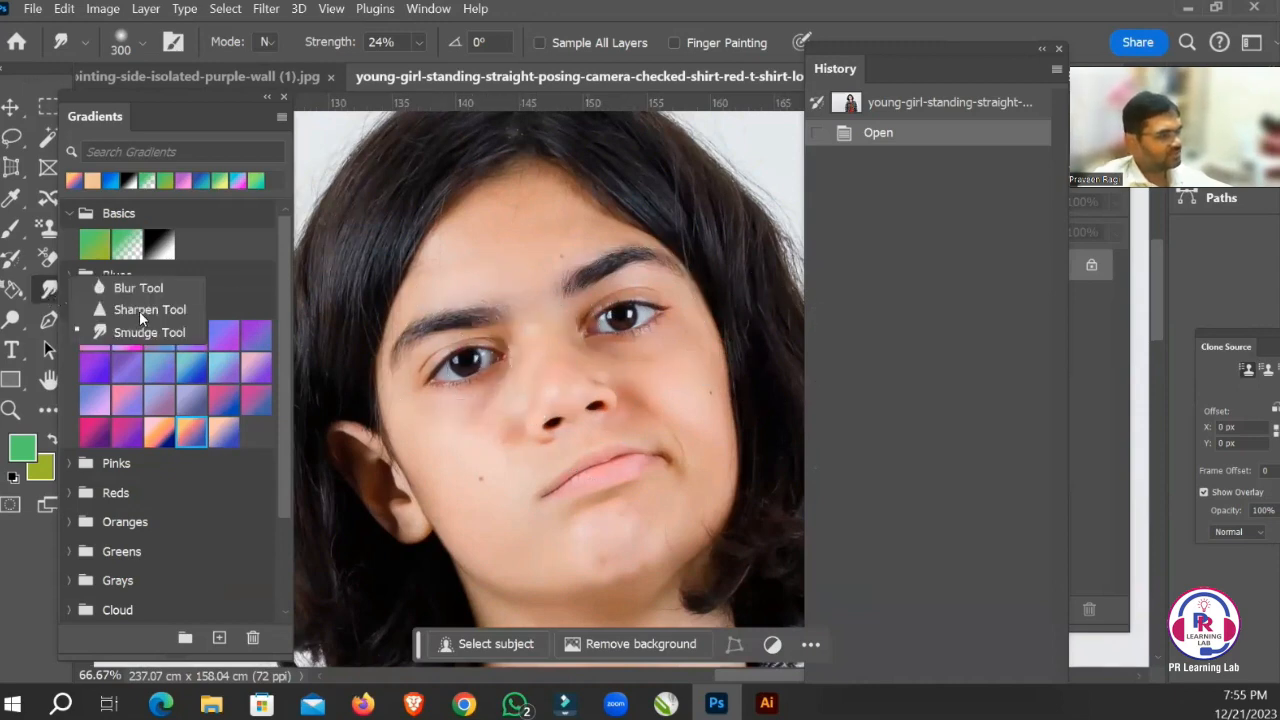
click(124, 334)
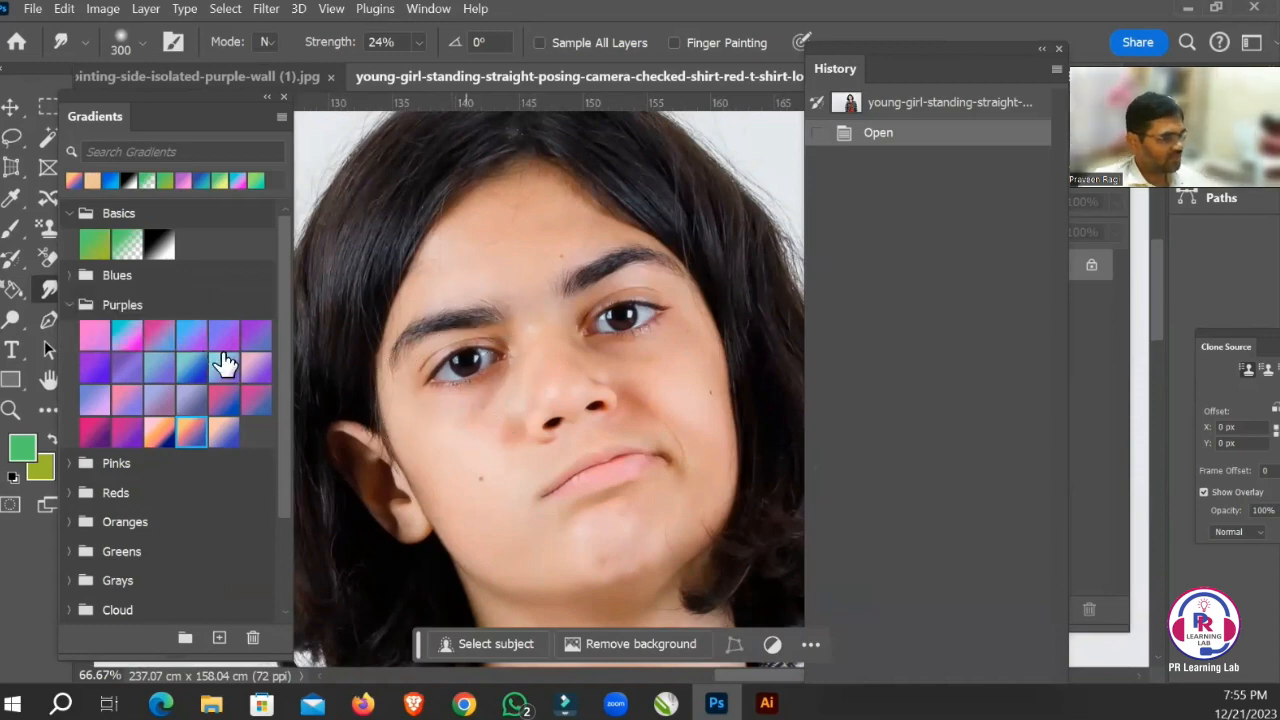
Reduce the Smudge brush to 150 px for the forehead and move the History panel clear of the photo.
key(ctrl+space)
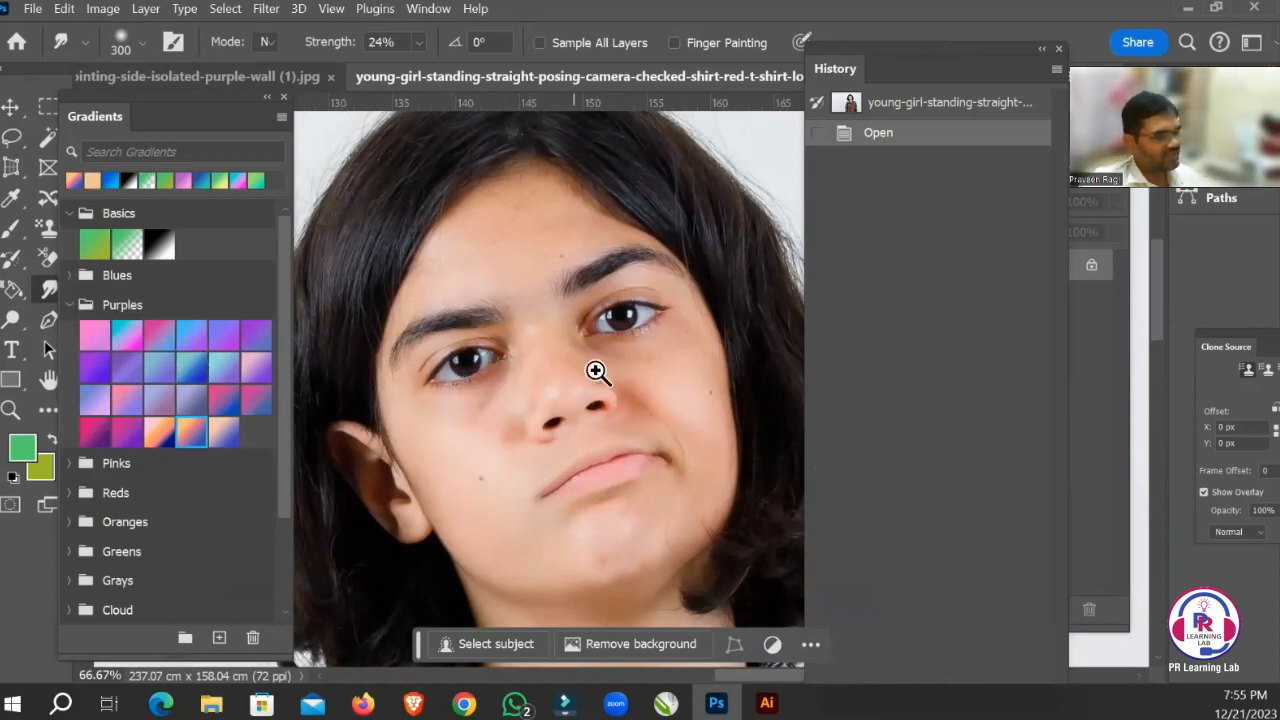
drag(451, 194, 614, 325)
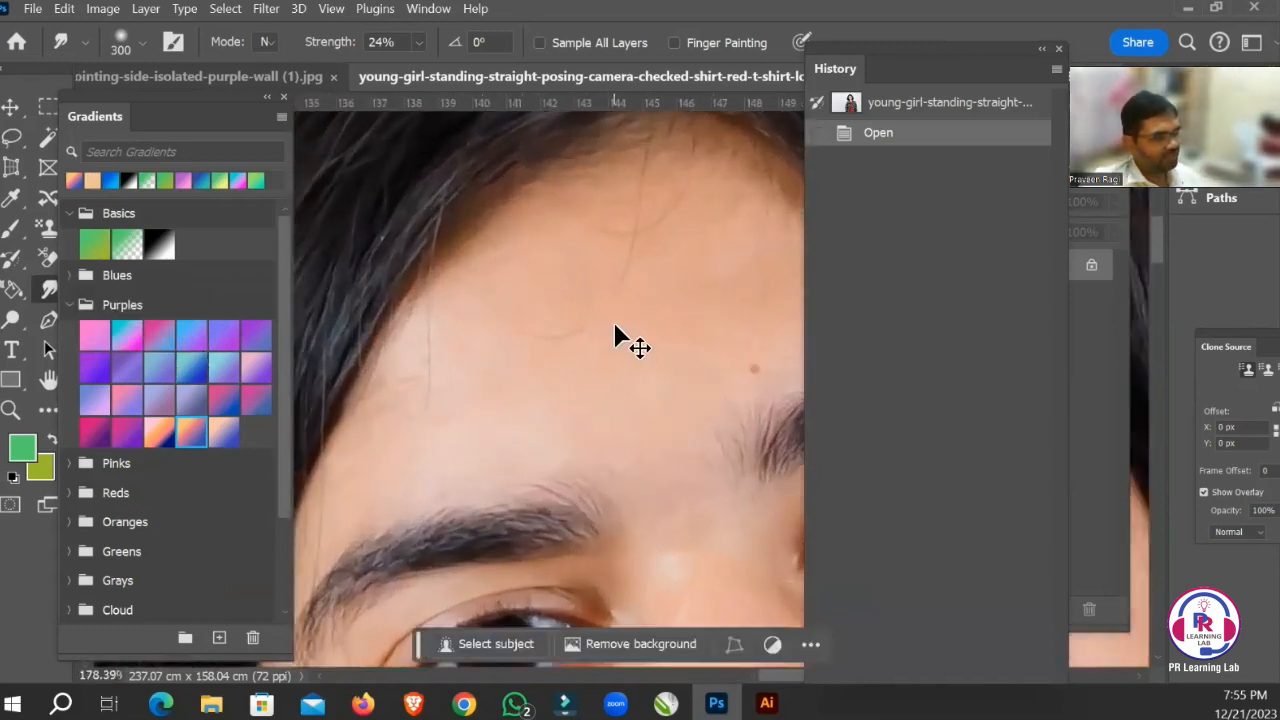
key(bracketleft)
key(bracketleft)
key(bracketleft)
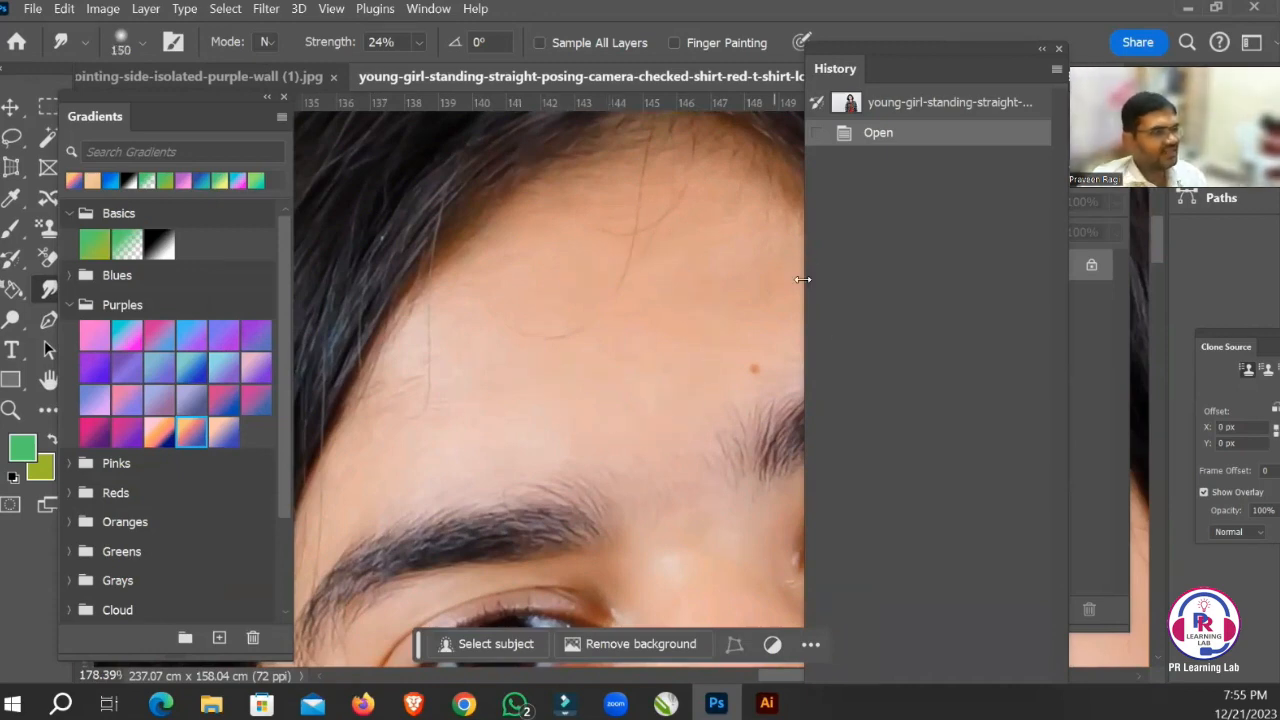
drag(869, 48, 1081, 96)
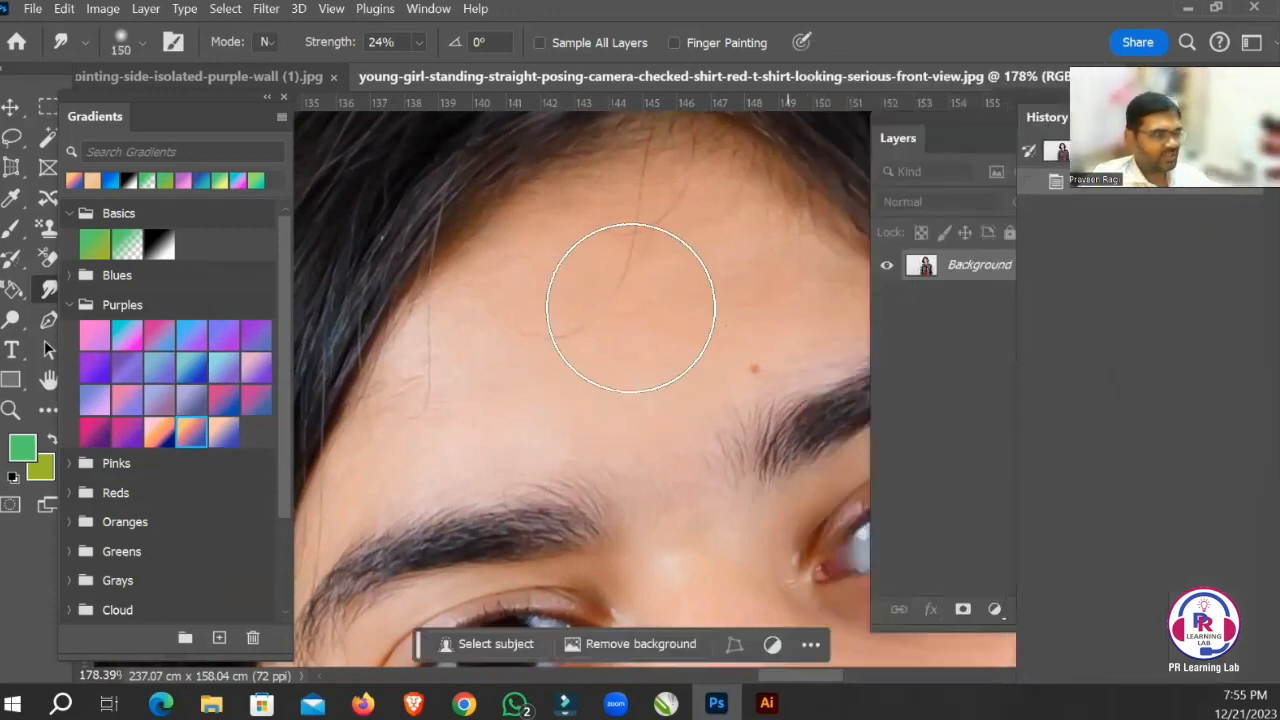
Try smoothing the forehead skin directly on the Background layer and undo all the Smudge strokes.
mouse_move(676, 272)
mouse_down()
mouse_move(741, 309)
mouse_move(717, 272)
mouse_move(726, 288)
mouse_move(752, 256)
mouse_move(691, 280)
mouse_move(670, 244)
mouse_move(597, 327)
mouse_move(611, 274)
mouse_move(580, 317)
mouse_move(558, 308)
mouse_move(568, 300)
mouse_move(493, 392)
mouse_move(504, 350)
mouse_move(386, 494)
mouse_move(673, 334)
mouse_move(608, 406)
mouse_move(745, 305)
mouse_up()
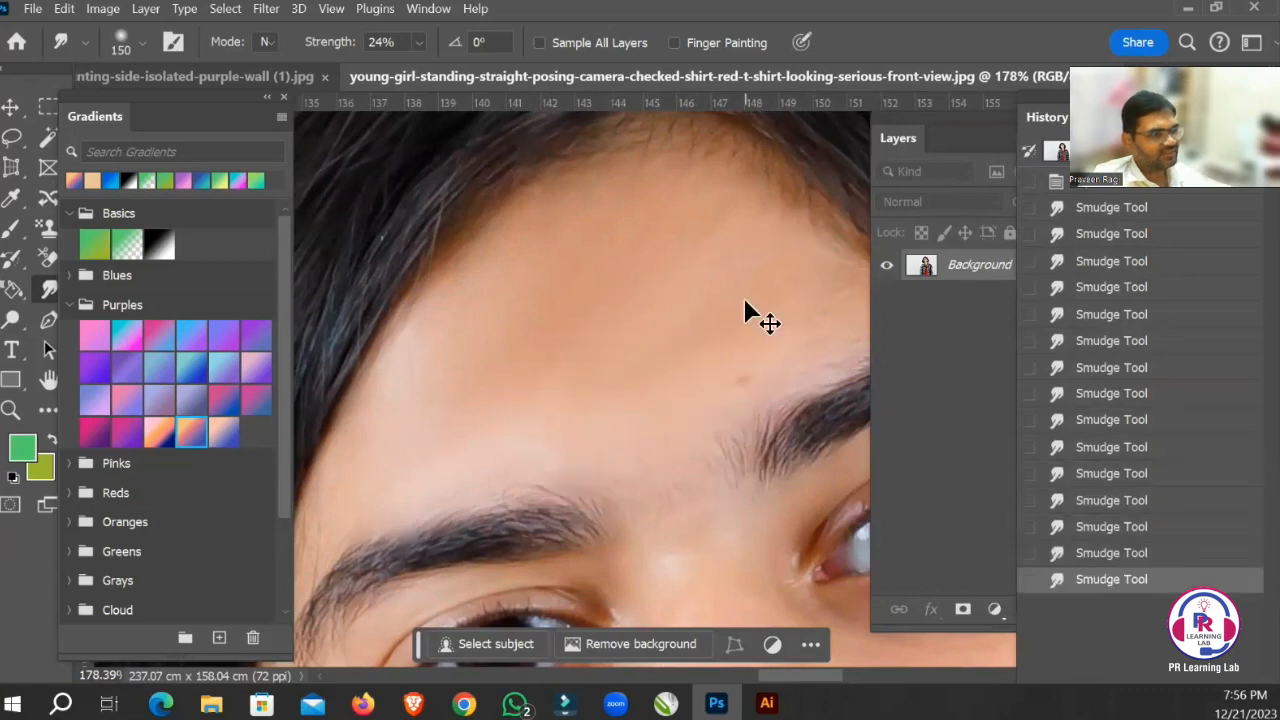
key(ctrl+z)
key(ctrl+z)
key(ctrl+z)
key(ctrl+z)
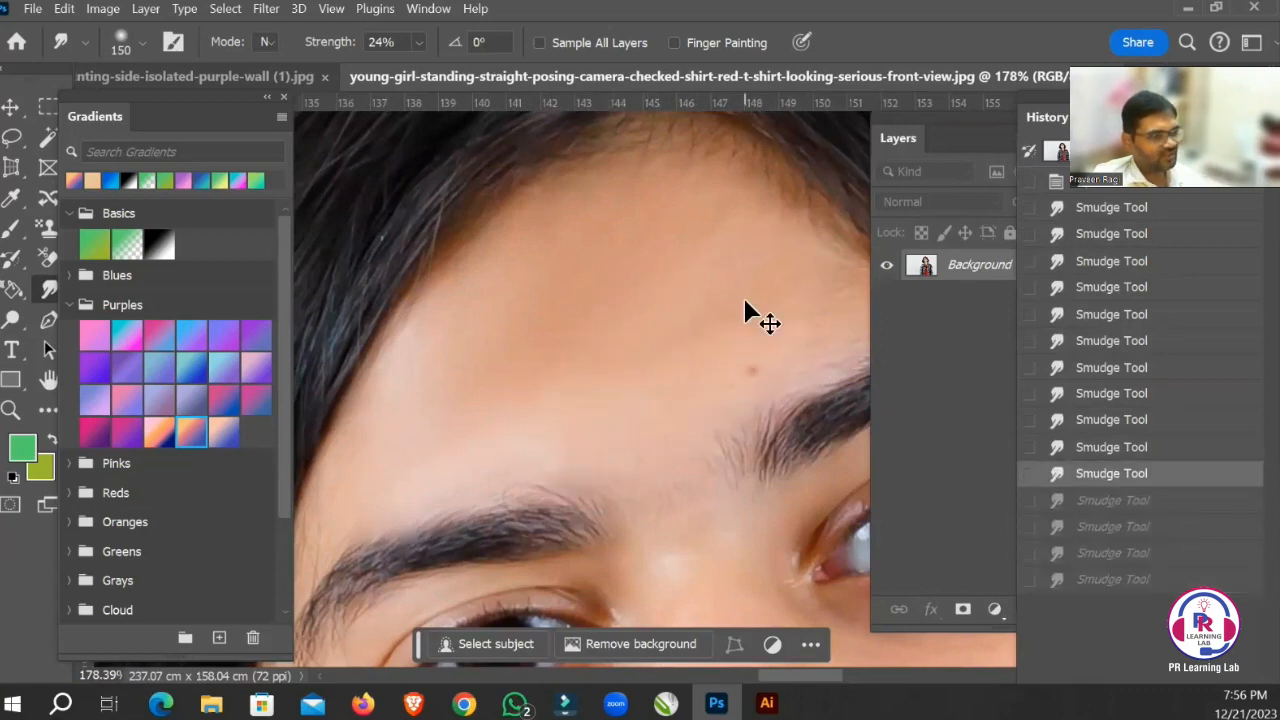
key(ctrl+z)
key(ctrl+z)
key(ctrl+z)
key(ctrl+z)
key(ctrl+z)
key(ctrl+z)
key(ctrl+z)
key(ctrl+z)
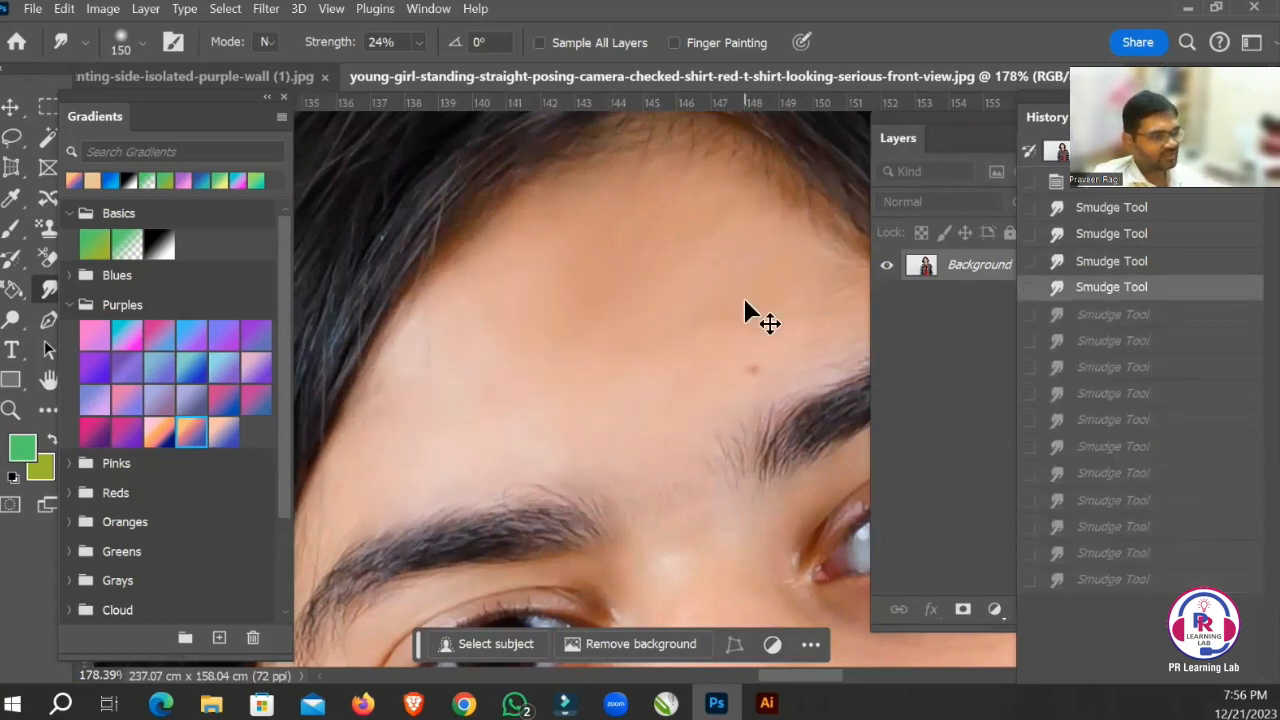
key(ctrl+z)
key(ctrl+z)
key(ctrl+z)
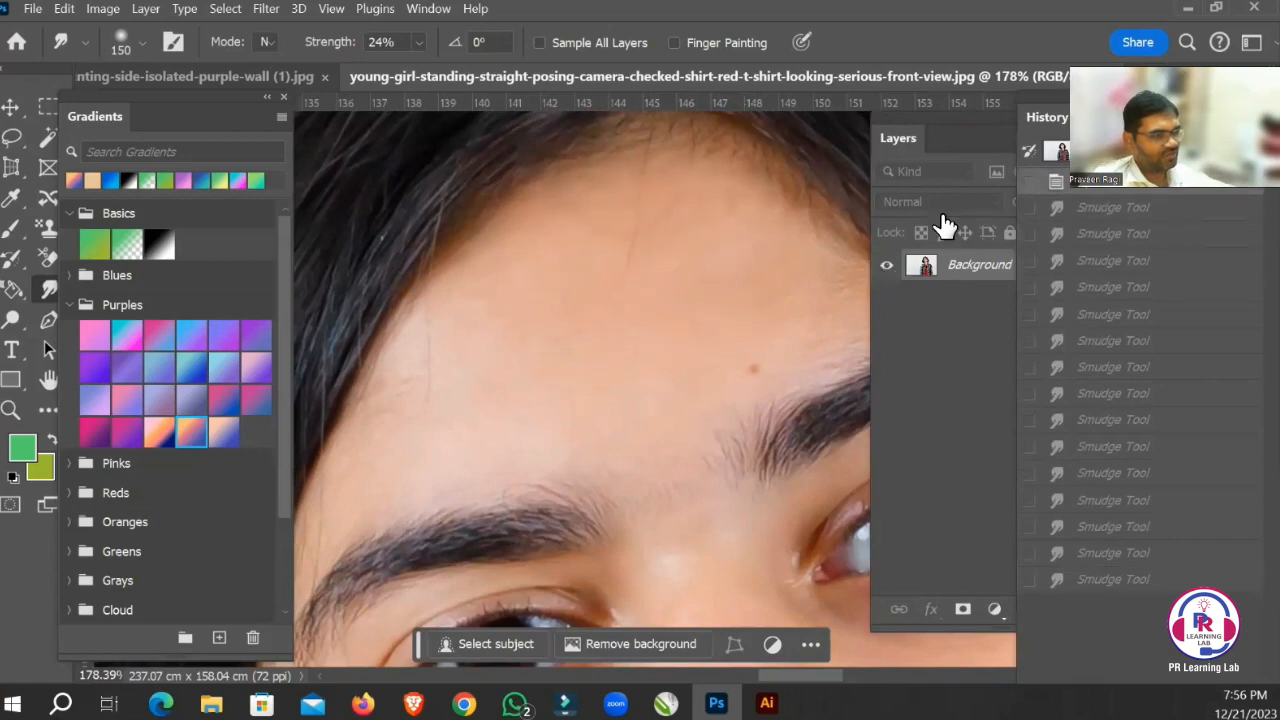
Duplicate the Background layer so the retouching is done on a copy.
key(ctrl+minus)
key(ctrl+minus)
key(ctrl+minus)
key(ctrl+minus)
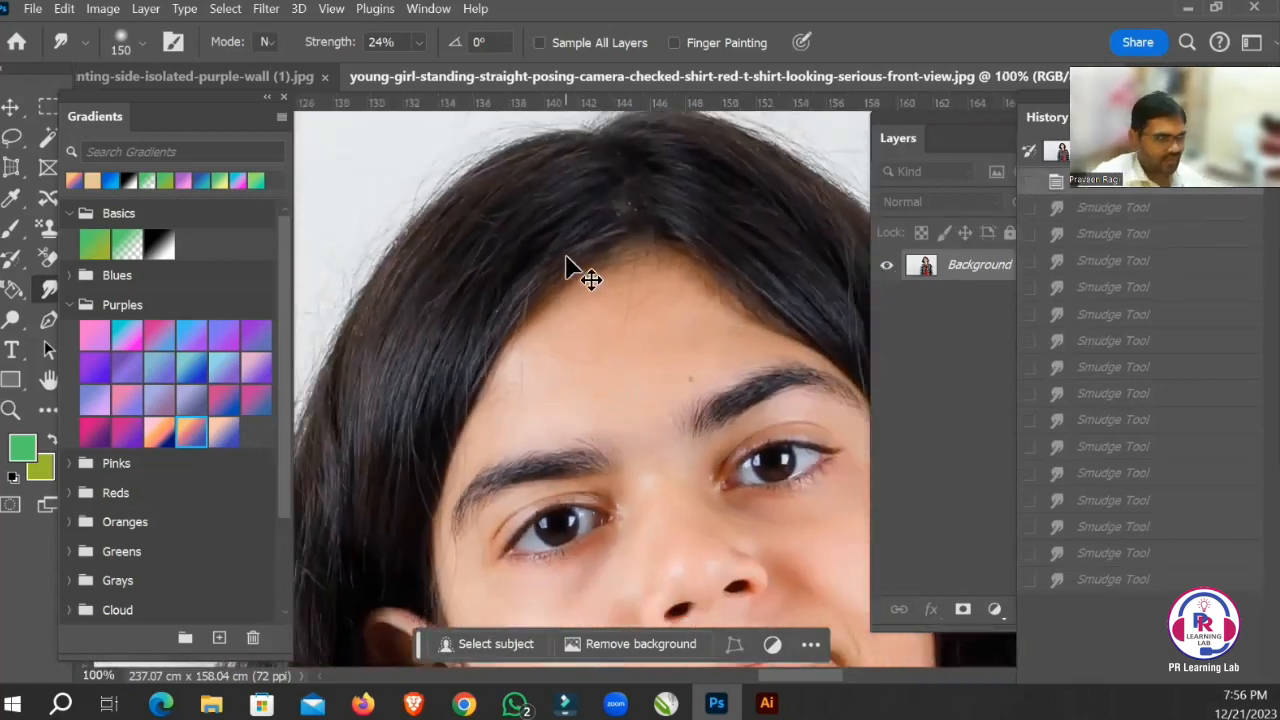
key(ctrl+minus)
key(ctrl+minus)
key(ctrl+minus)
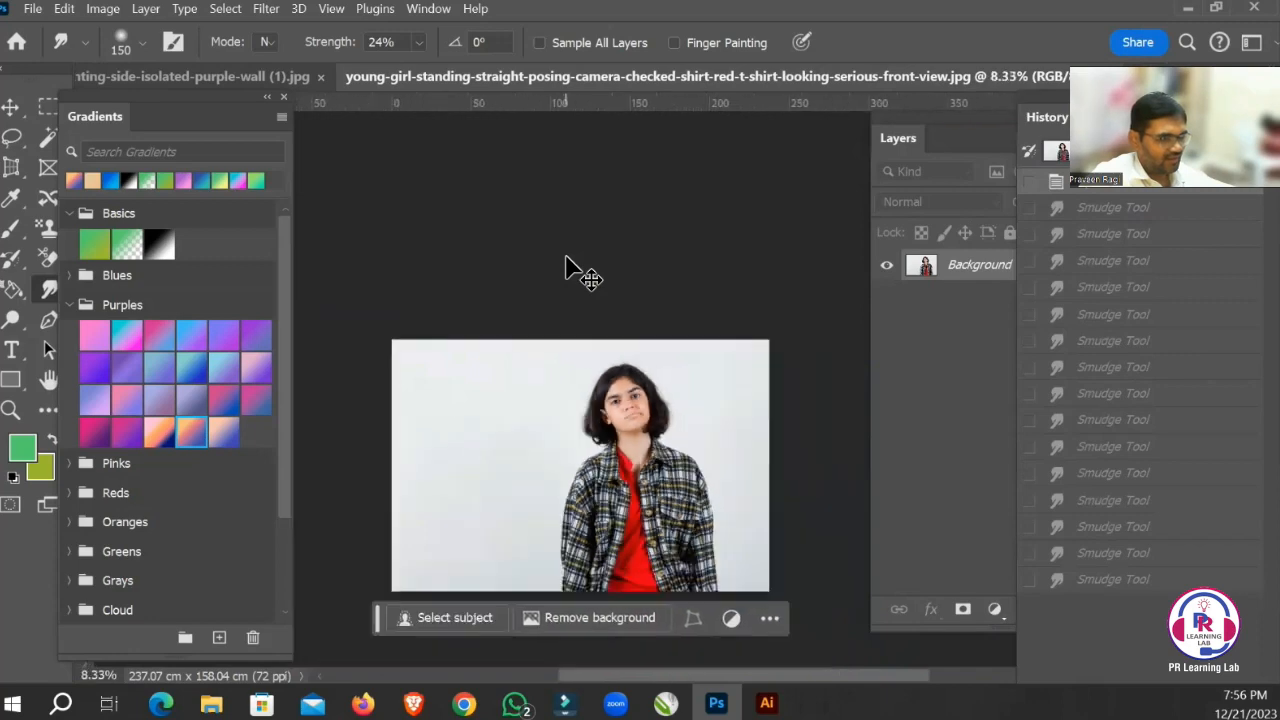
key(ctrl+j)
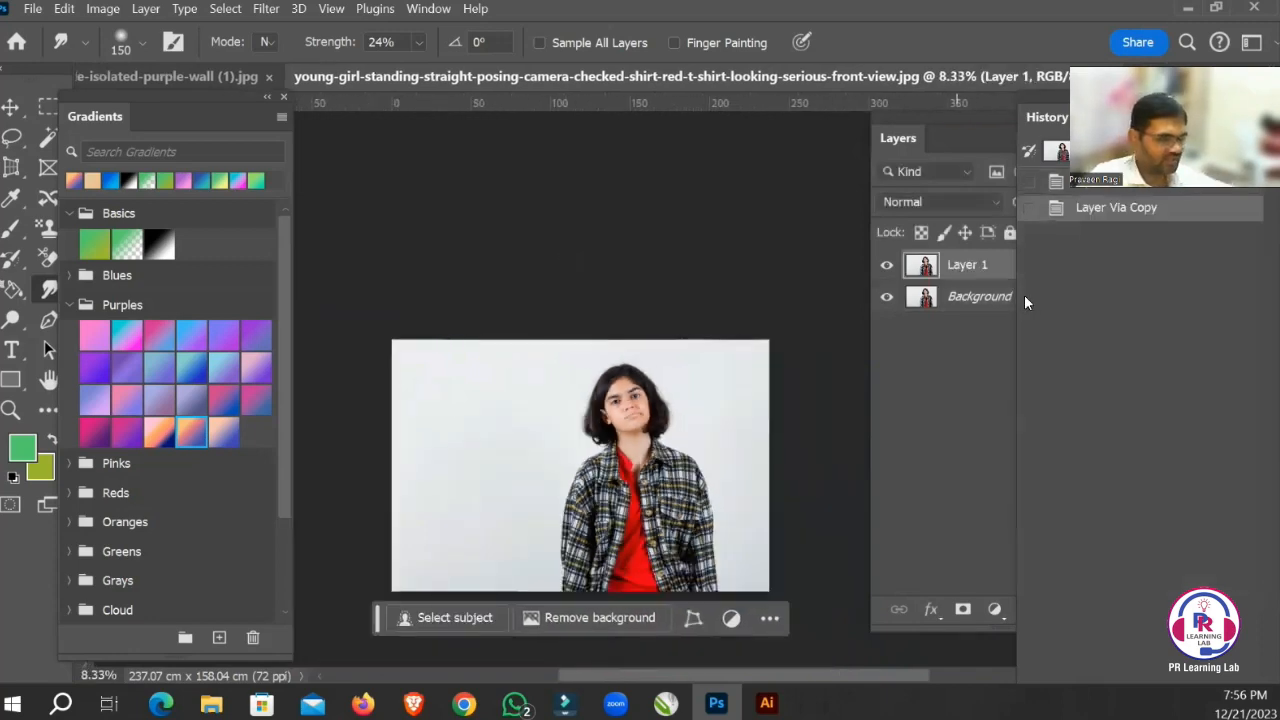
Smooth the forehead skin on Layer 1 with the 150 px Smudge brush, covering the fine hairs and the mole.
mouse_move(597, 374)
mouse_down()
mouse_move(759, 486)
mouse_move(423, 240)
mouse_up()
drag(740, 430, 480, 270)
drag(571, 317, 624, 335)
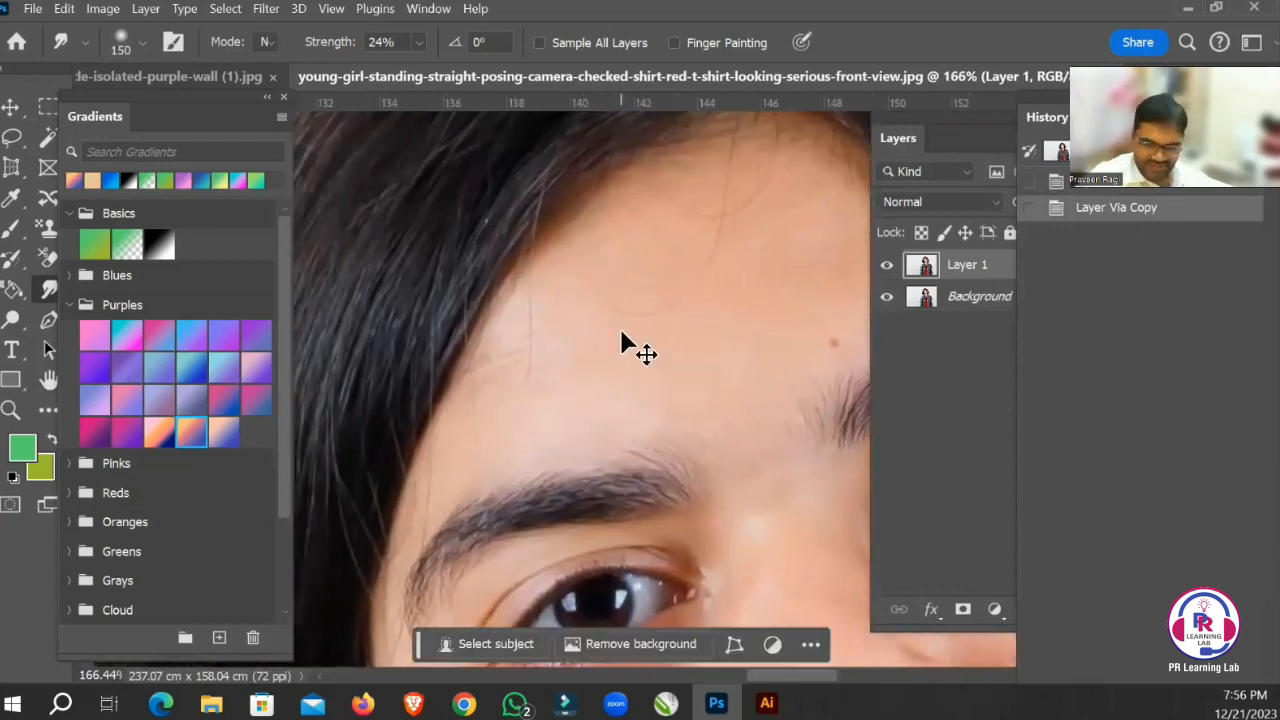
key(ctrl+minus)
drag(729, 423, 657, 320)
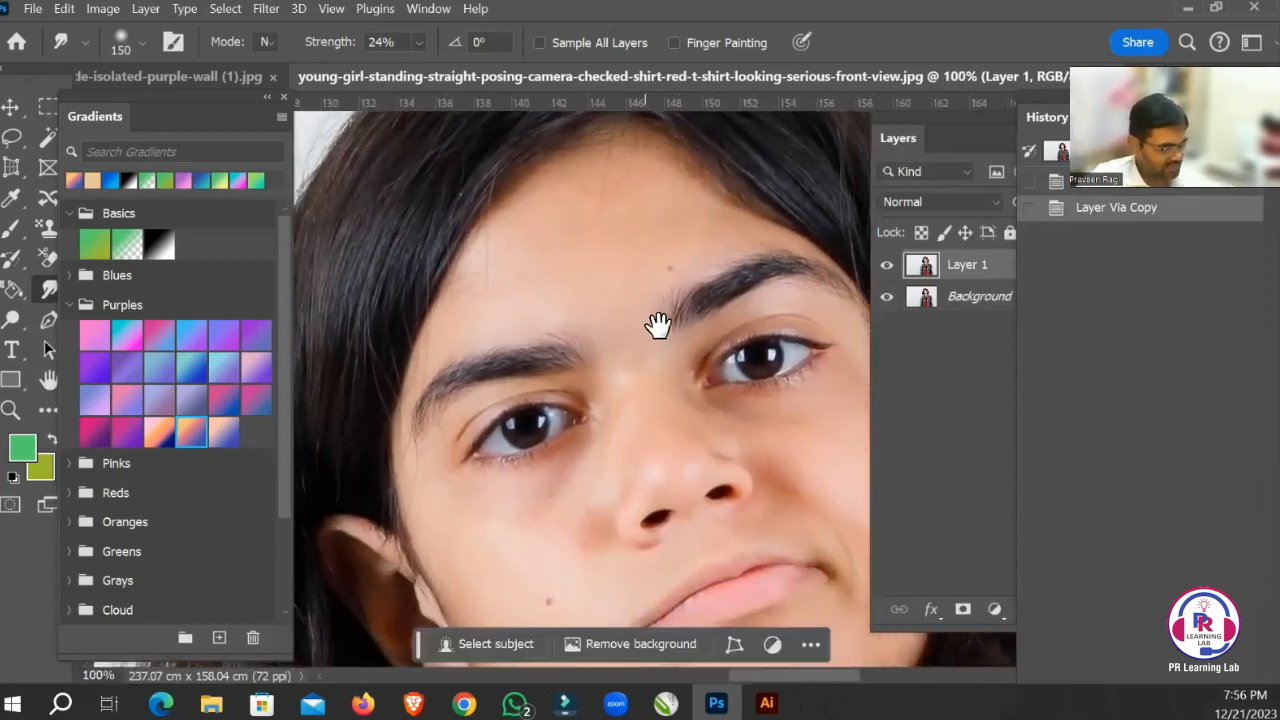
mouse_move(580, 295)
mouse_down()
mouse_move(660, 227)
mouse_move(630, 215)
mouse_up()
drag(605, 200, 550, 180)
drag(560, 230, 520, 260)
mouse_move(520, 280)
mouse_down()
mouse_move(480, 323)
mouse_move(530, 300)
mouse_up()
mouse_move(540, 298)
mouse_down()
mouse_move(603, 289)
mouse_move(620, 258)
mouse_up()
mouse_move(625, 250)
mouse_down()
mouse_move(662, 254)
mouse_move(650, 171)
mouse_move(700, 262)
mouse_up()
drag(690, 272, 660, 300)
Reduce the Smudge brush to 90 px and smooth the skin along the bridge of the nose.
drag(613, 400, 603, 320)
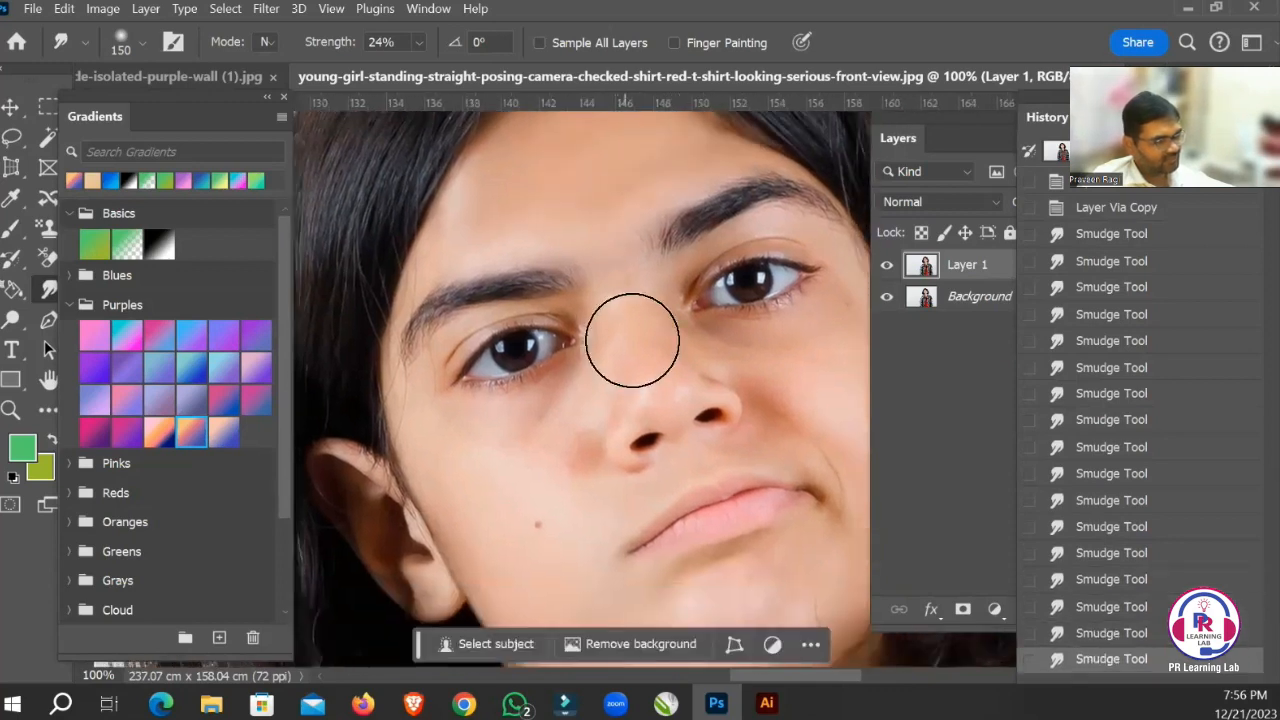
key(bracketleft)
key(bracketleft)
key(bracketleft)
drag(625, 270, 630, 295)
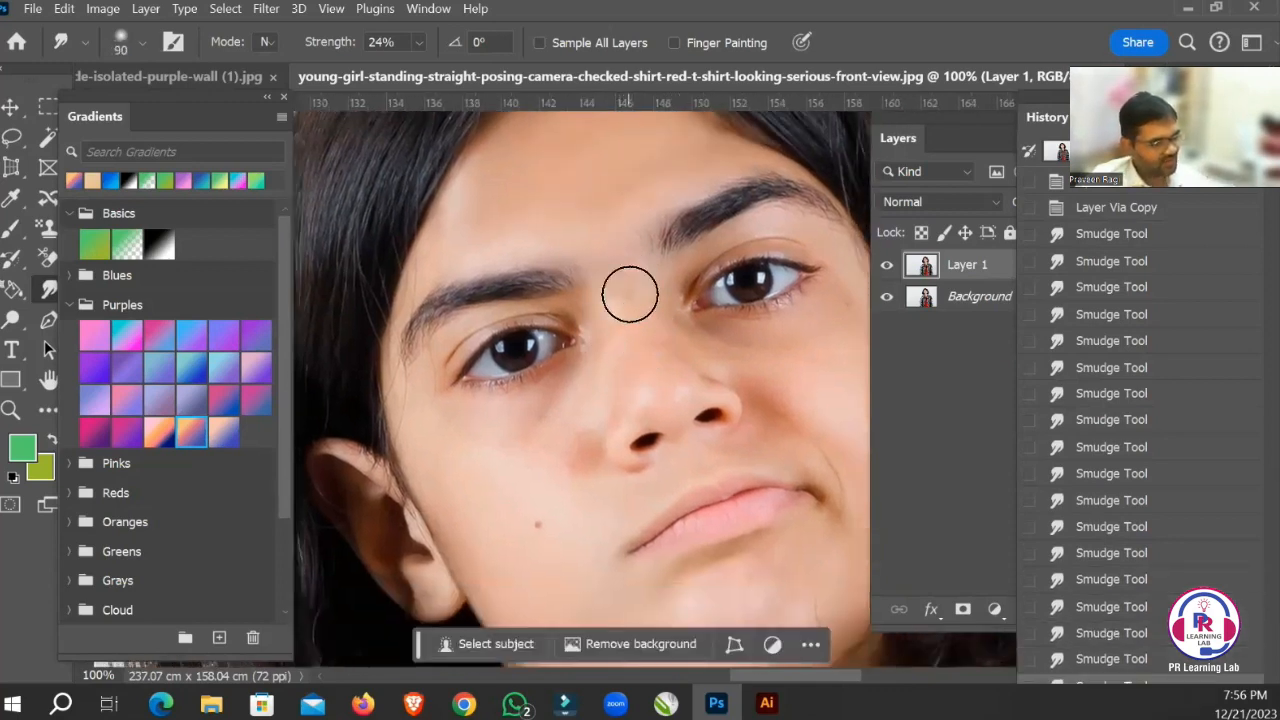
drag(623, 376, 625, 386)
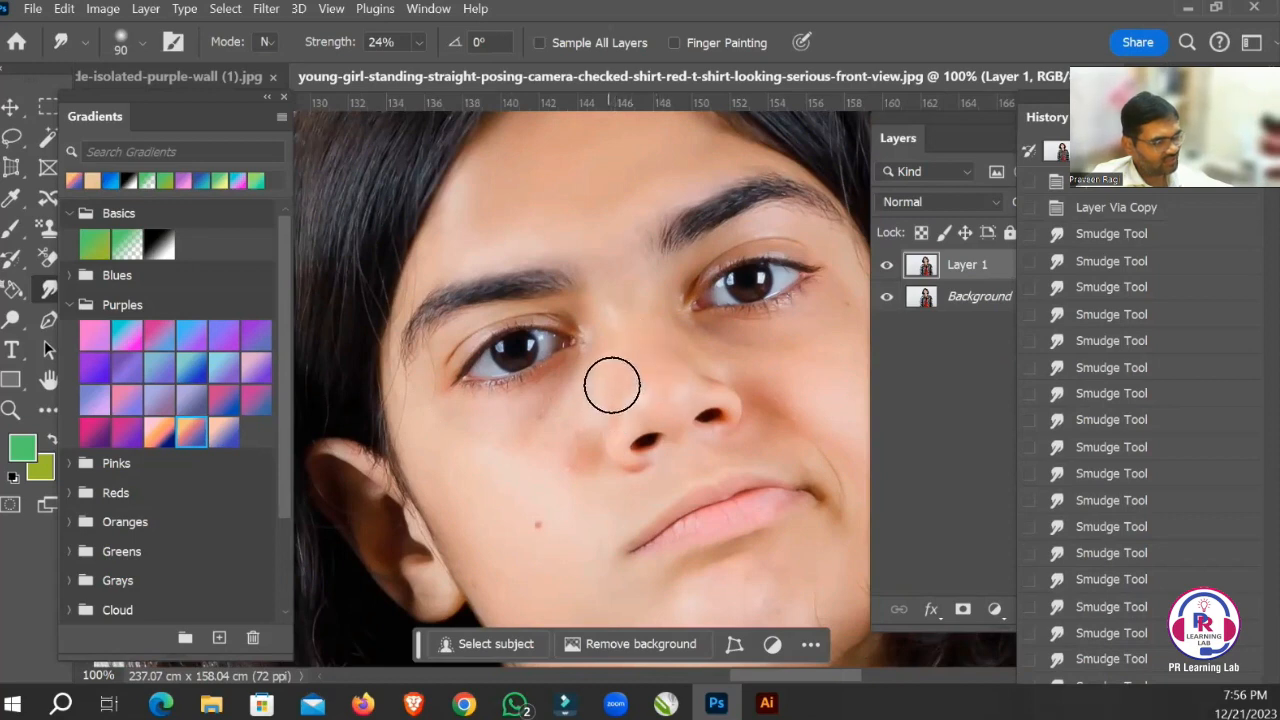
Reduce the Smudge brush to 70 px and blend the skin beside the eye and over the cheek mole on the ear side.
key(bracketleft)
key(bracketleft)
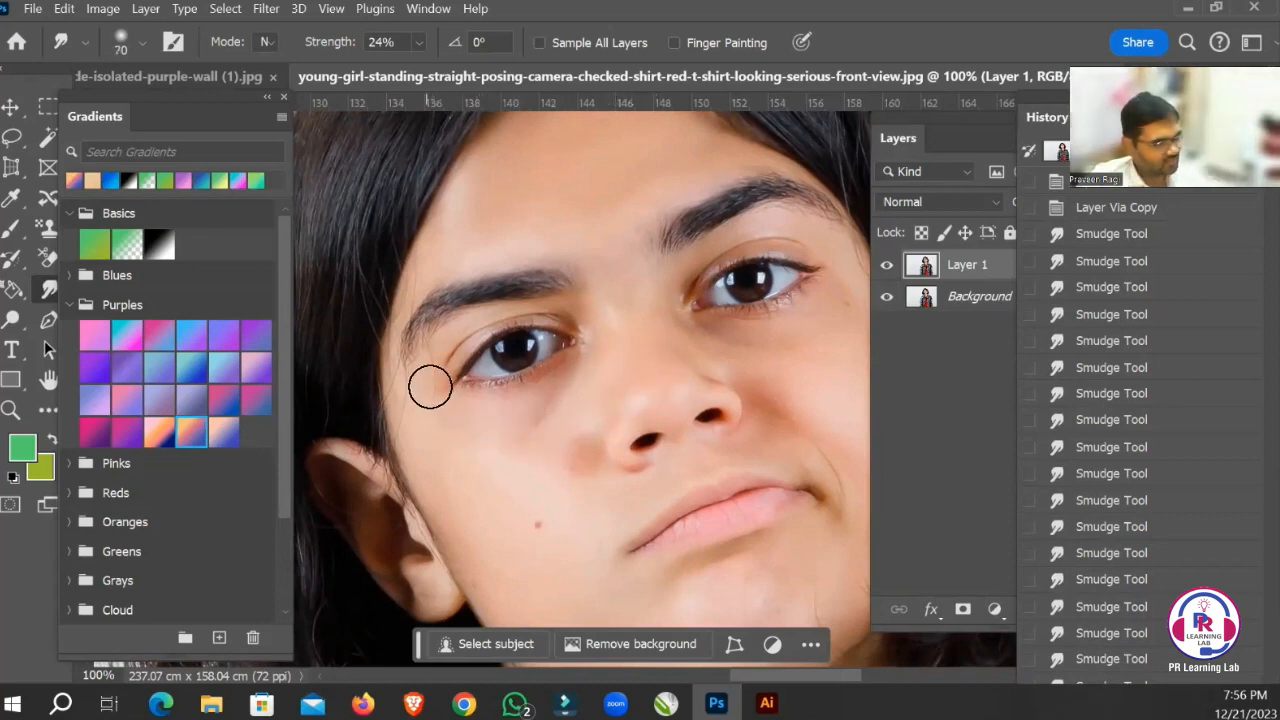
scroll(443, 334, down, 3)
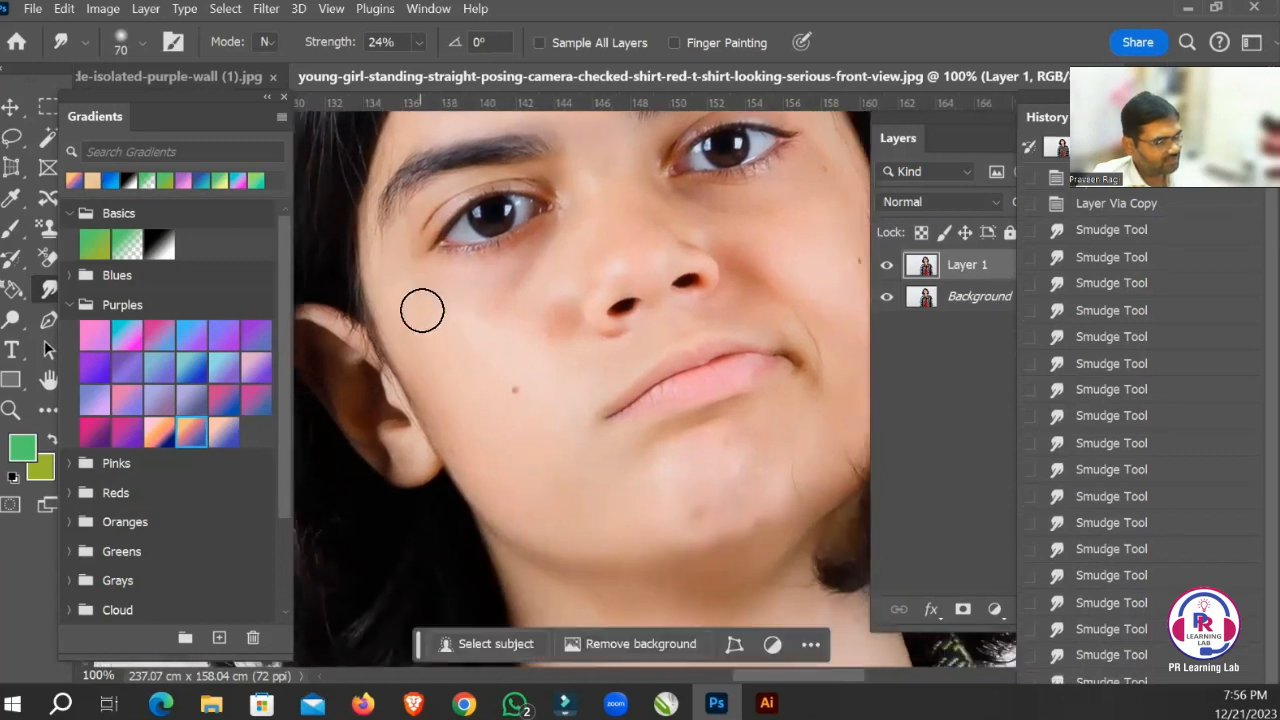
drag(448, 400, 450, 405)
drag(416, 312, 463, 407)
mouse_move(451, 343)
mouse_down()
mouse_move(475, 390)
mouse_move(528, 408)
mouse_up()
Enlarge the Smudge brush to 125 px and smooth the ear-side cheek, jaw and chin.
key(bracketright)
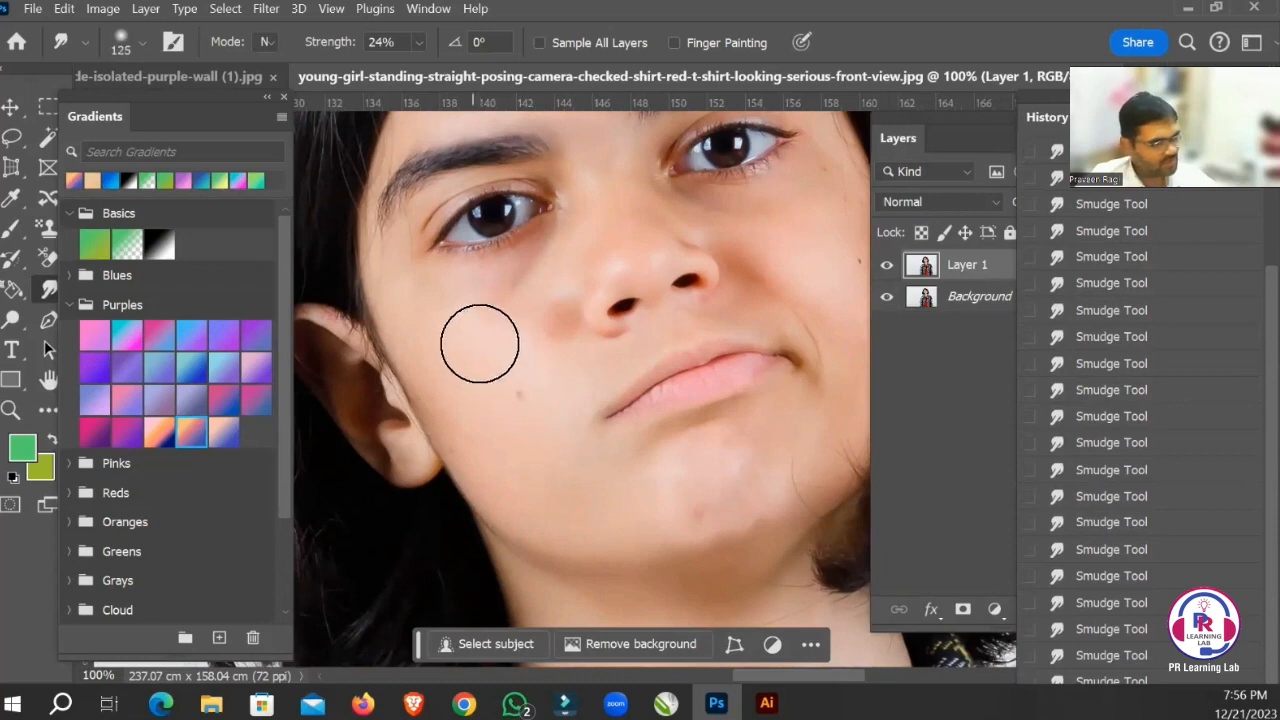
drag(480, 344, 533, 423)
mouse_move(476, 380)
mouse_down()
mouse_move(505, 487)
mouse_move(566, 508)
mouse_move(729, 497)
mouse_up()
mouse_move(652, 521)
mouse_down()
mouse_move(746, 497)
mouse_move(651, 503)
mouse_up()
Smooth the jaw and the opposite cheek with the 125 px Smudge brush, blending away the mole there.
key(space)
mouse_move(569, 521)
mouse_down()
mouse_move(652, 491)
mouse_move(617, 517)
mouse_up()
key(space)
drag(594, 563, 654, 516)
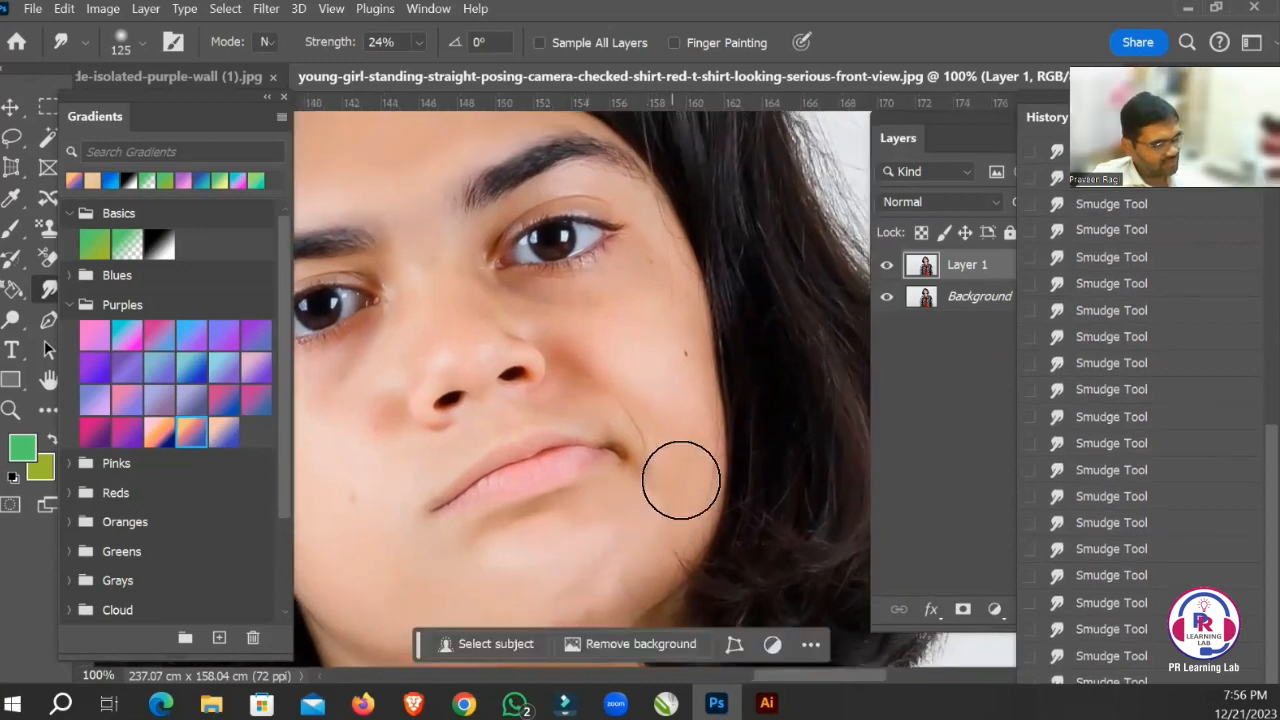
key(space)
drag(674, 391, 694, 478)
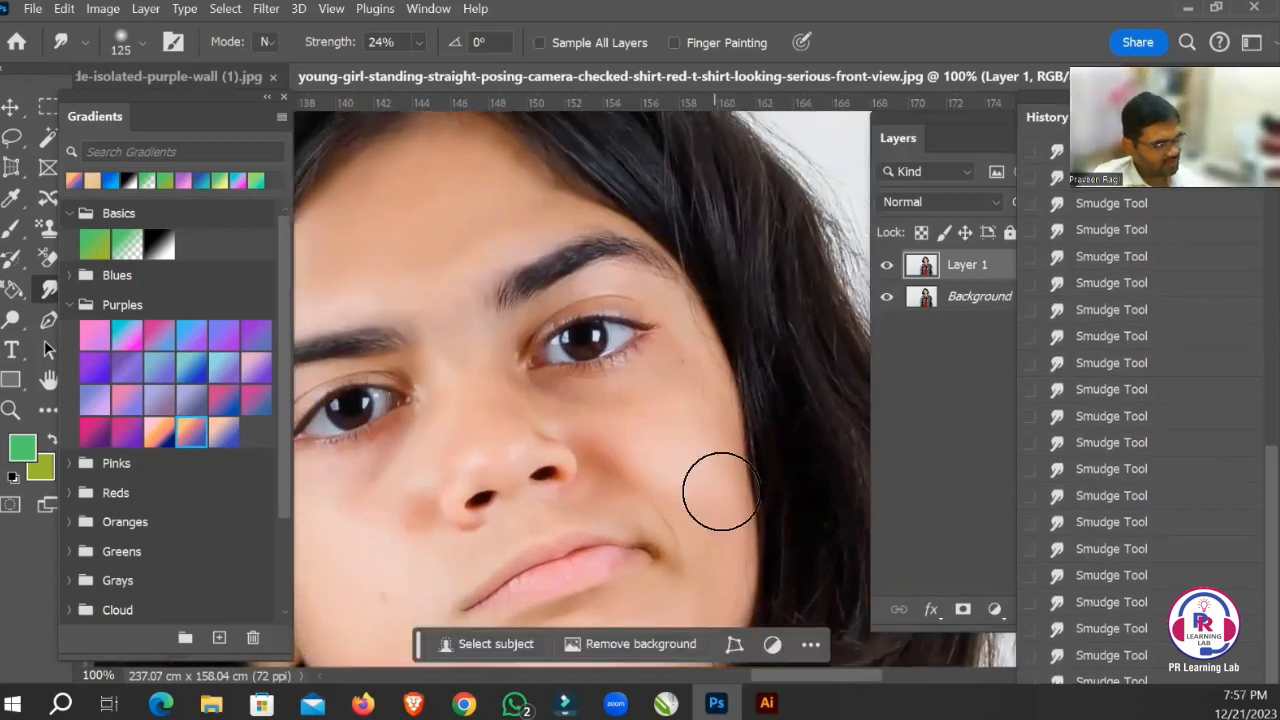
drag(711, 434, 696, 462)
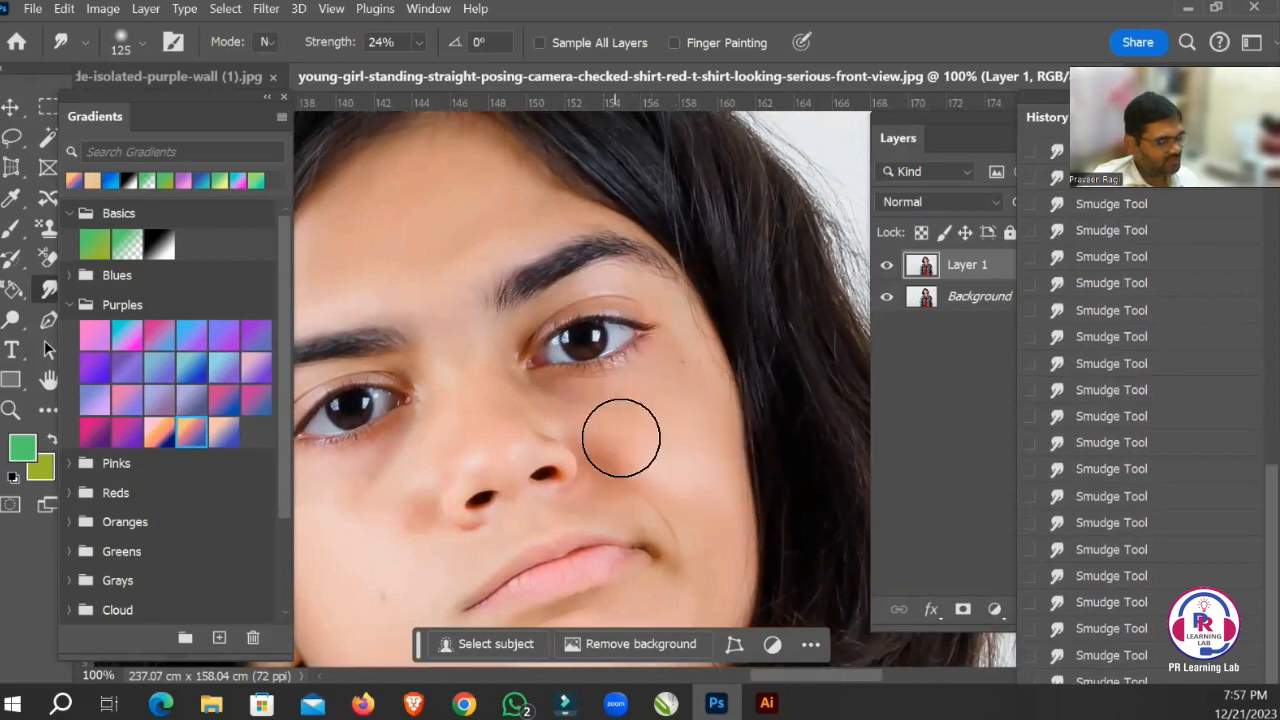
Reduce the Smudge brush to 60 px and smooth the skin around the eyes.
key(bracketleft)
key(bracketleft)
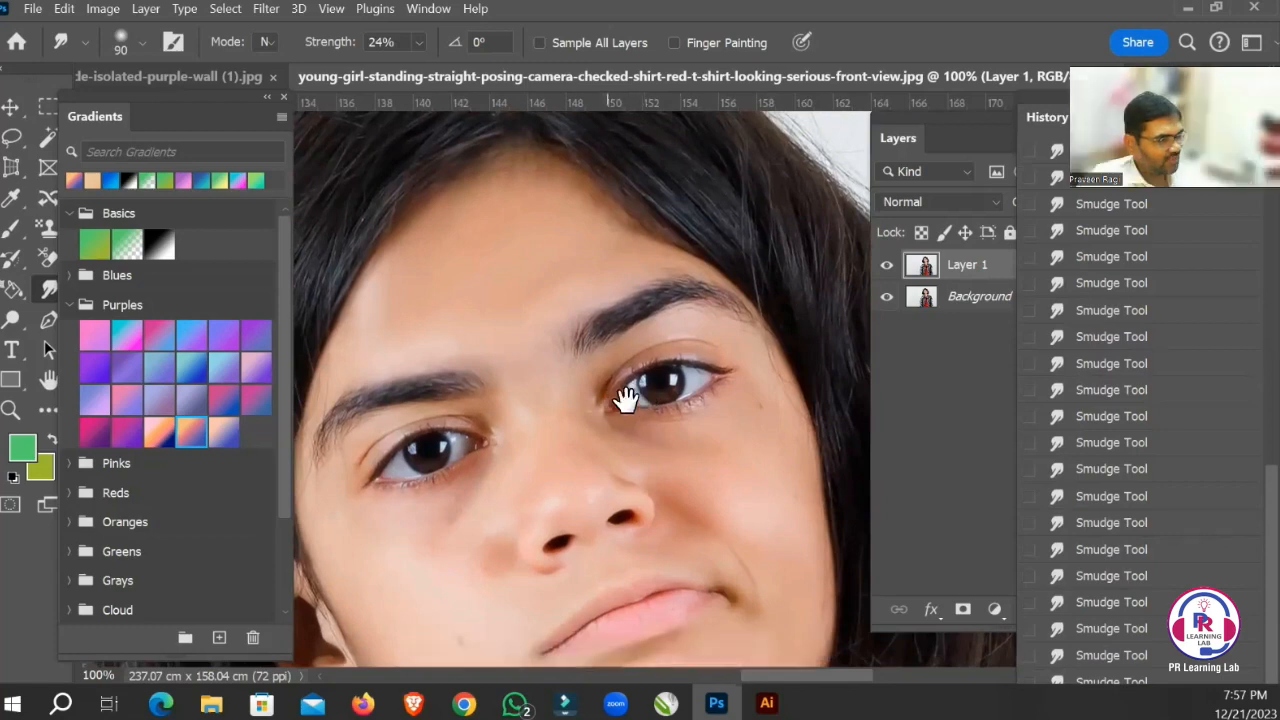
drag(625, 400, 650, 375)
key(bracketleft)
key(bracketleft)
key(bracketleft)
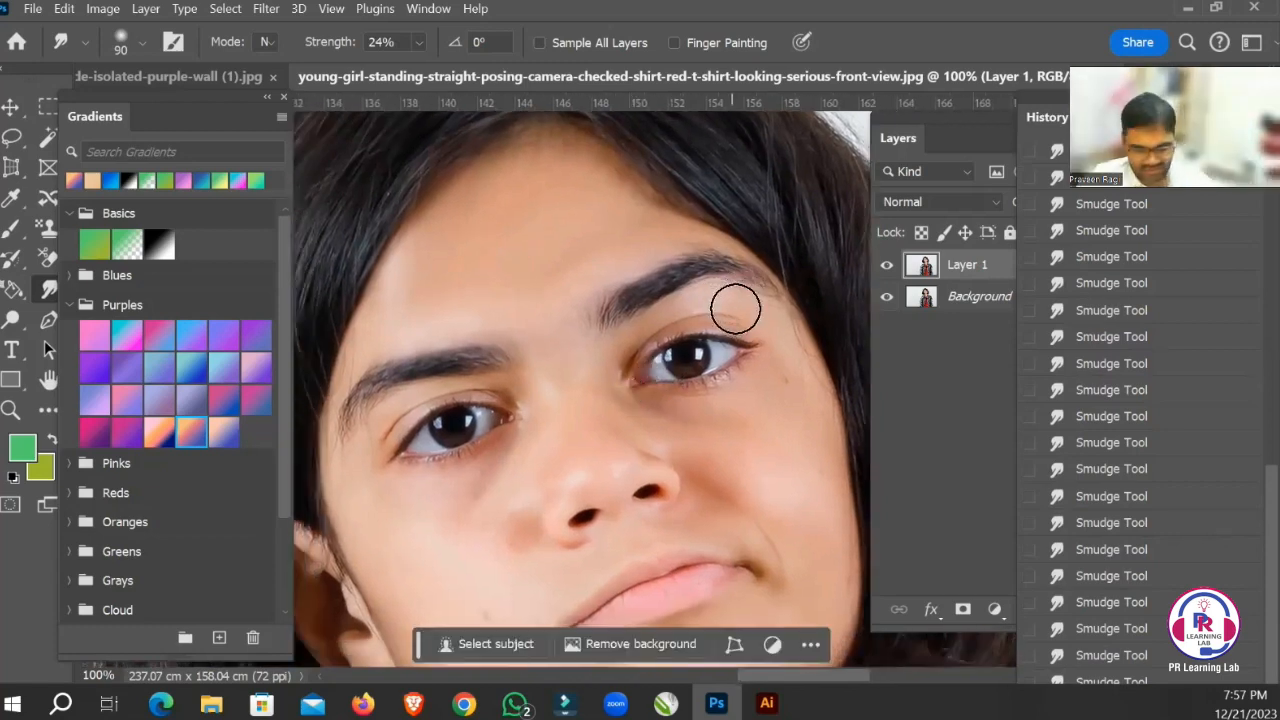
drag(557, 383, 608, 300)
drag(508, 443, 520, 378)
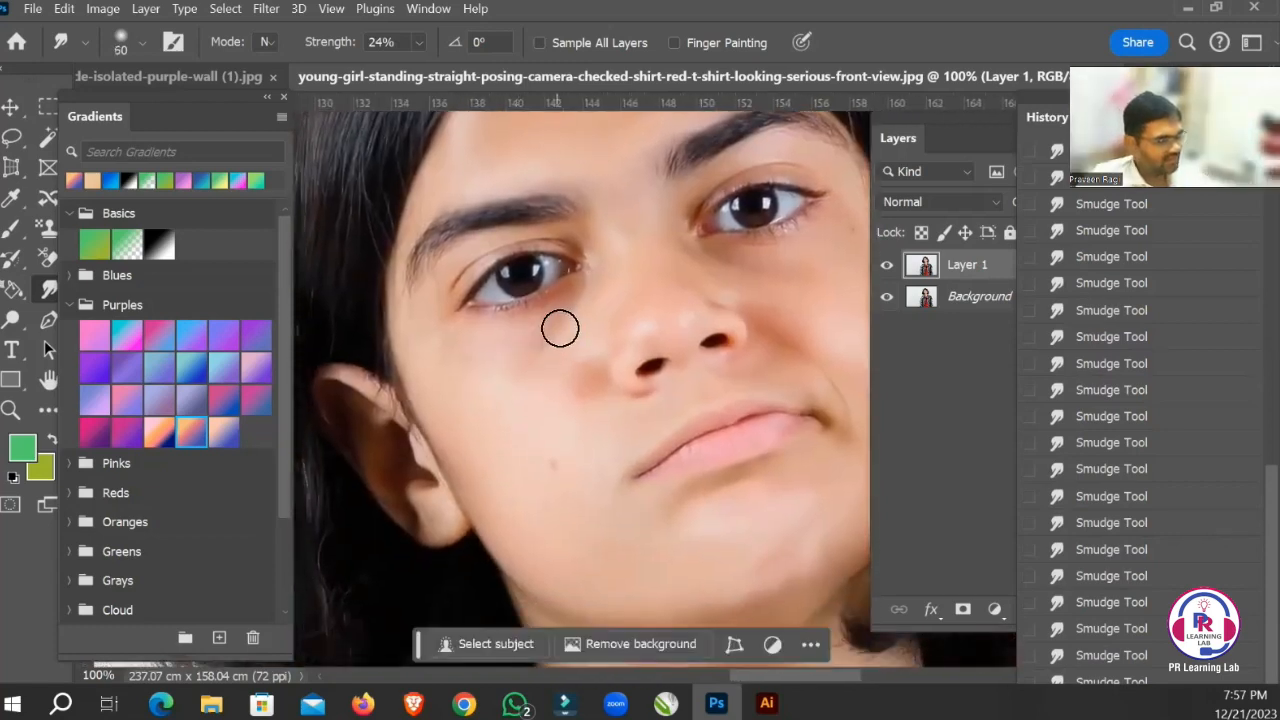
Blend the ear-side cheek next to the nose with the 60 px Smudge brush.
drag(711, 586, 644, 476)
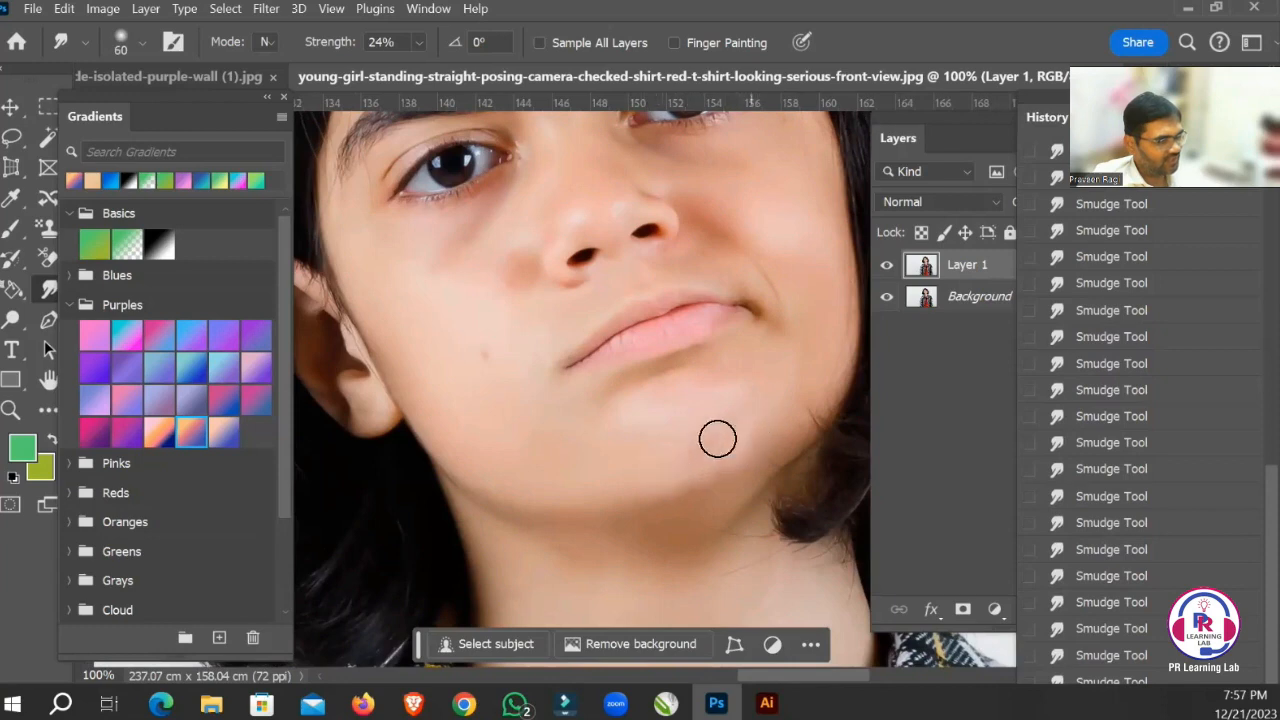
drag(508, 298, 592, 366)
mouse_move(543, 243)
mouse_down()
mouse_move(547, 378)
mouse_move(511, 245)
mouse_move(565, 390)
mouse_up()
drag(512, 280, 550, 370)
mouse_move(515, 304)
mouse_down()
mouse_move(570, 350)
mouse_move(549, 275)
mouse_move(600, 419)
mouse_up()
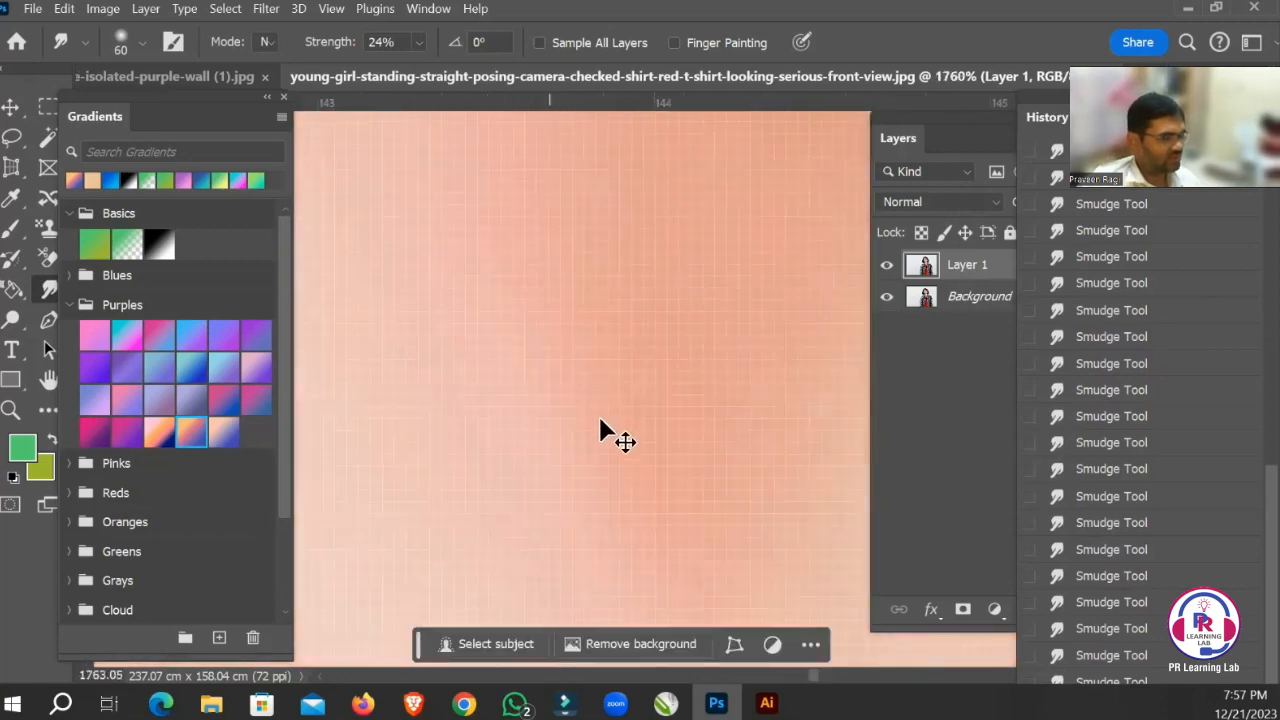
Hide Layer 1 to compare the smudged face with the original photo.
key(ctrl+minus)
key(ctrl+minus)
key(ctrl+minus)
key(ctrl+minus)
key(ctrl+minus)
key(ctrl+minus)
key(ctrl+minus)
key(ctrl+minus)
key(ctrl+minus)
key(ctrl+minus)
key(ctrl+minus)
key(ctrl+minus)
key(ctrl+minus)
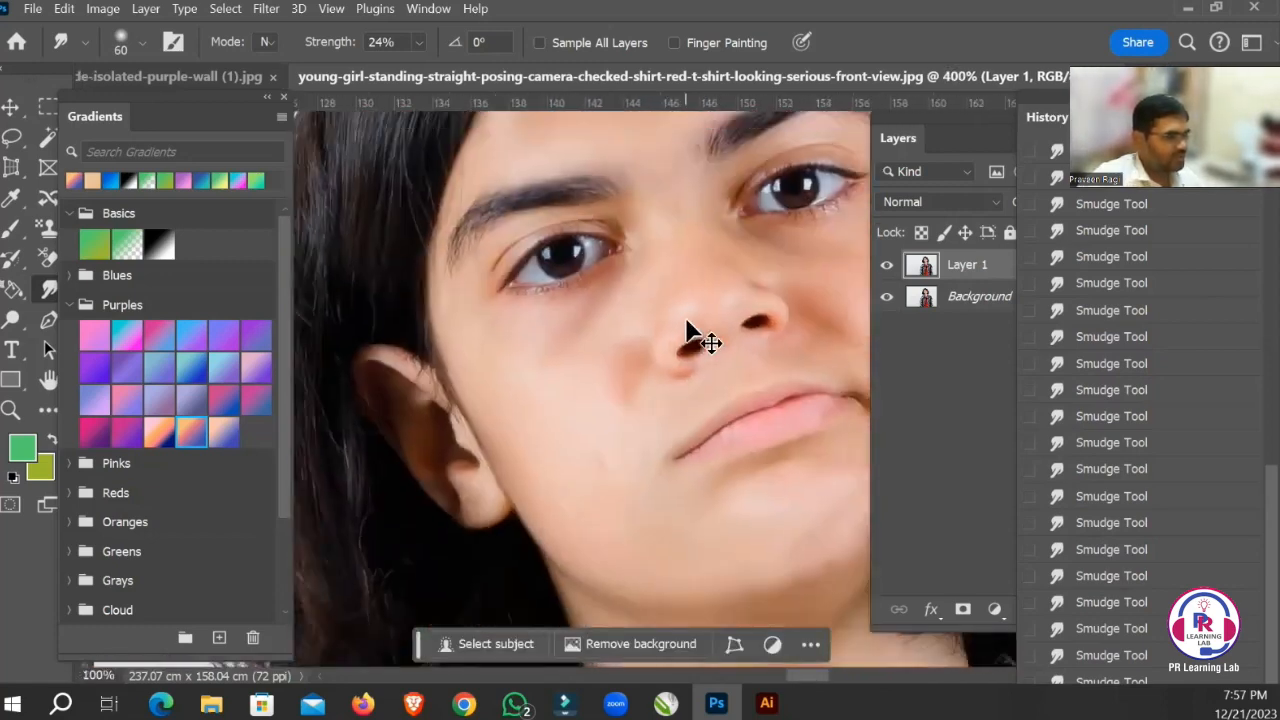
key(ctrl+plus)
key(Tab)
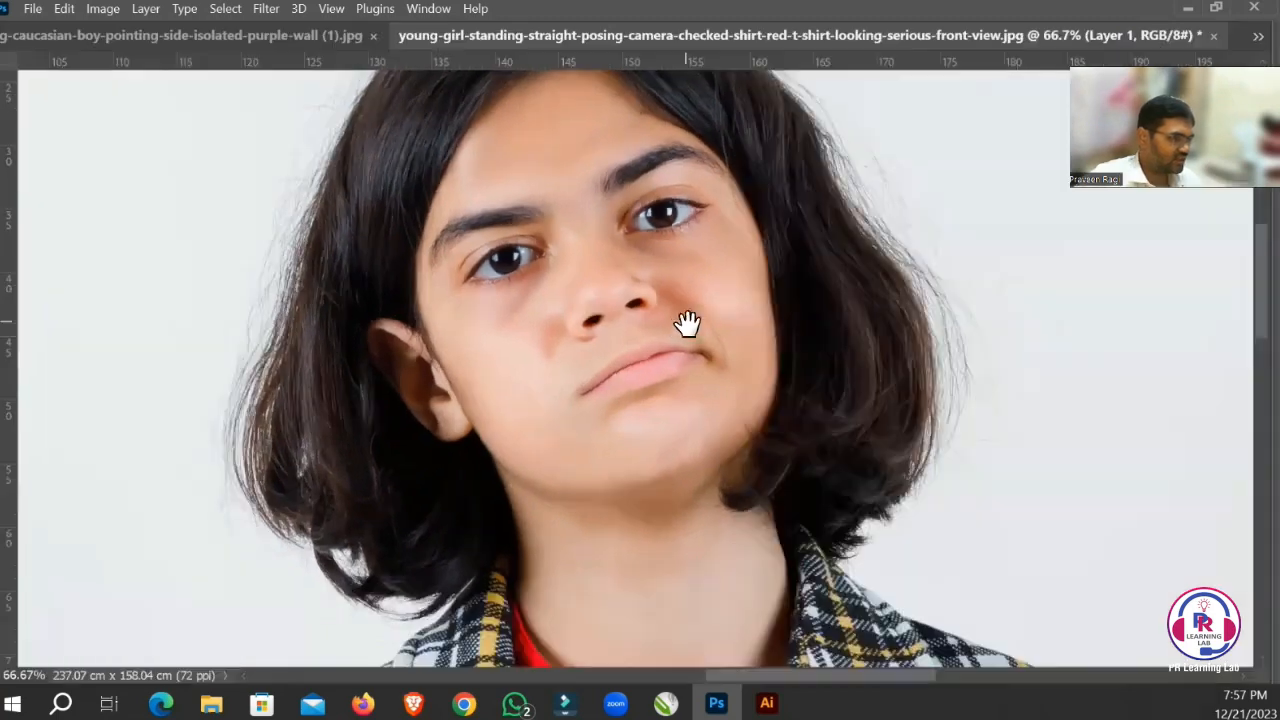
key(Tab)
click(888, 267)
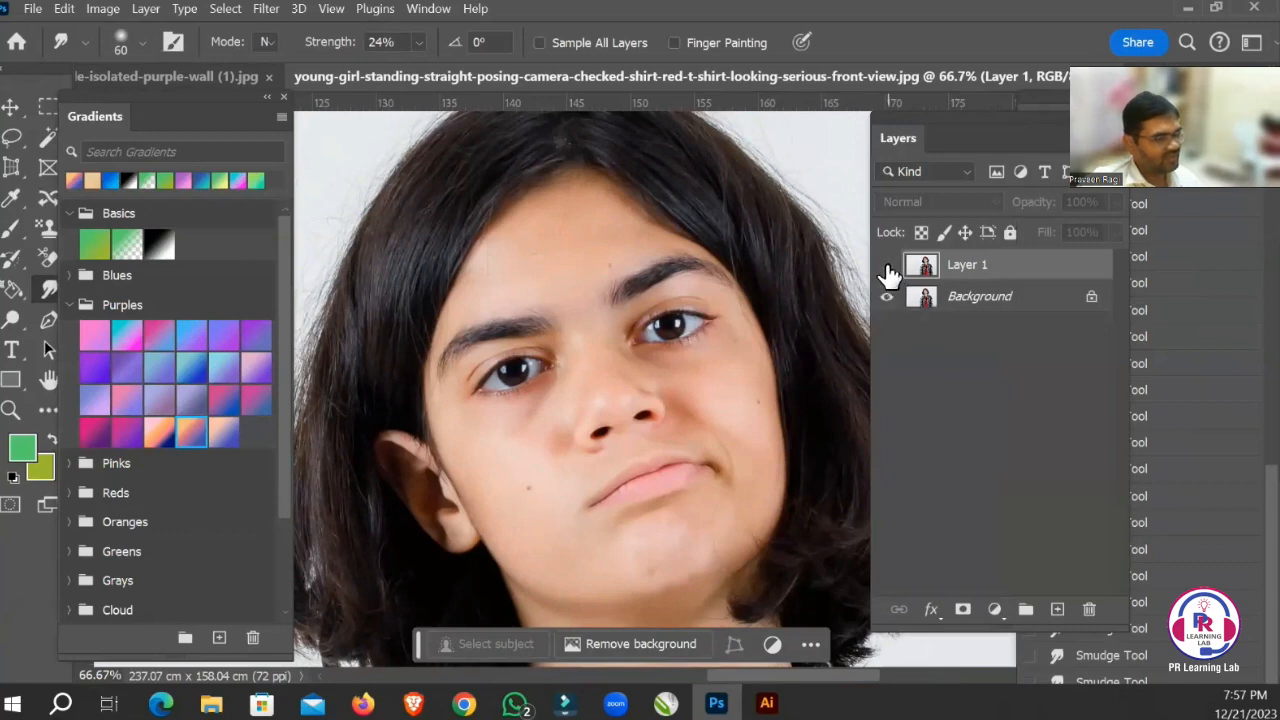
Show Layer 1 again and lighten the upper forehead with a 65 px Dodge brush, Midtones range at 50% exposure.
click(886, 268)
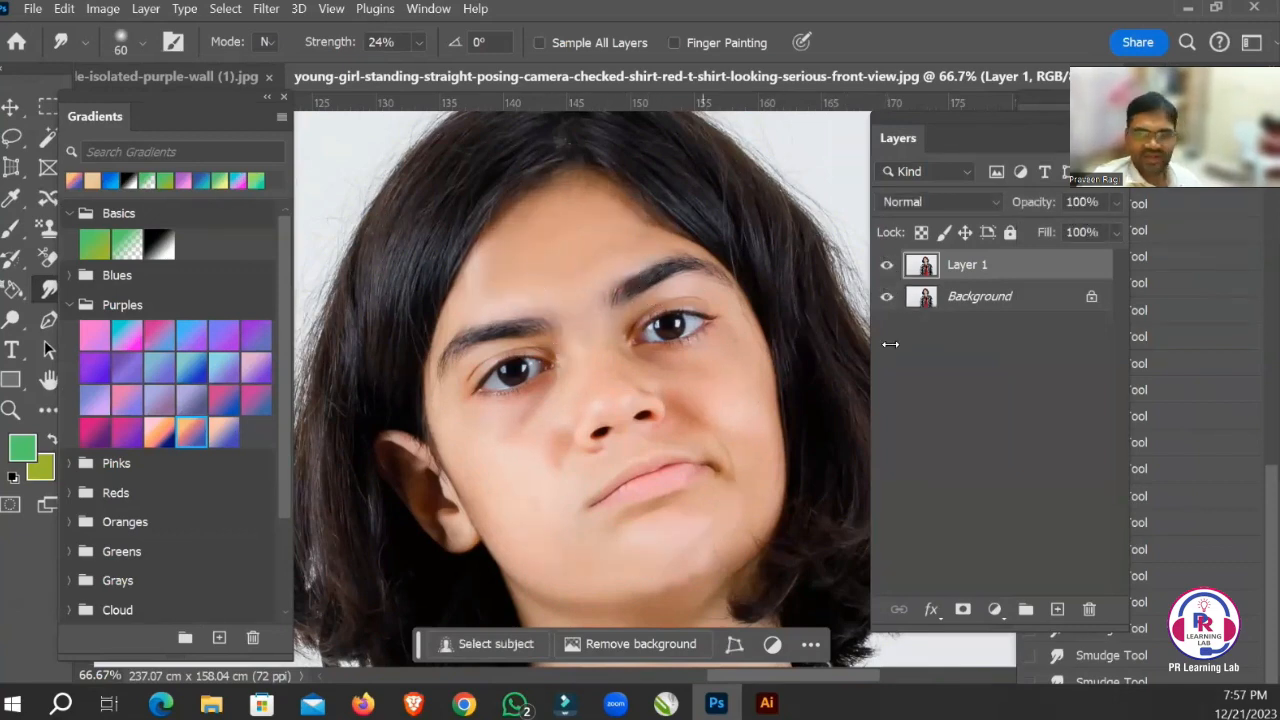
right_click(44, 292)
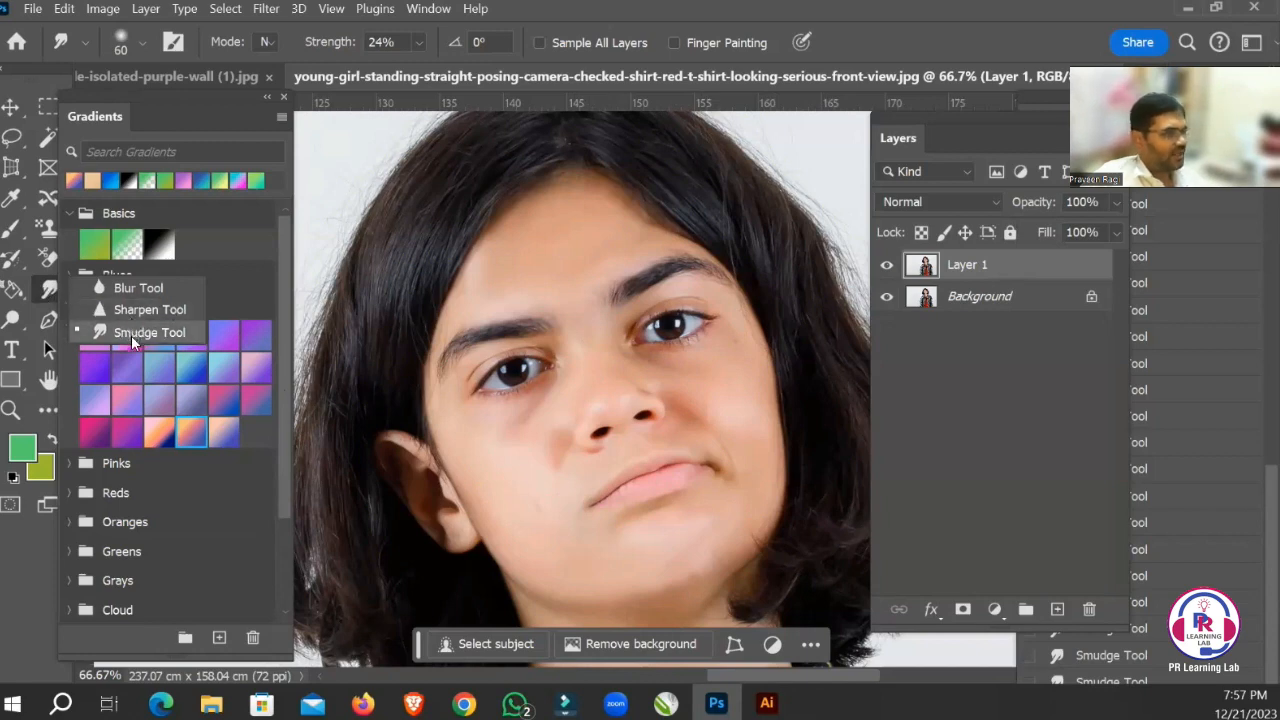
click(14, 320)
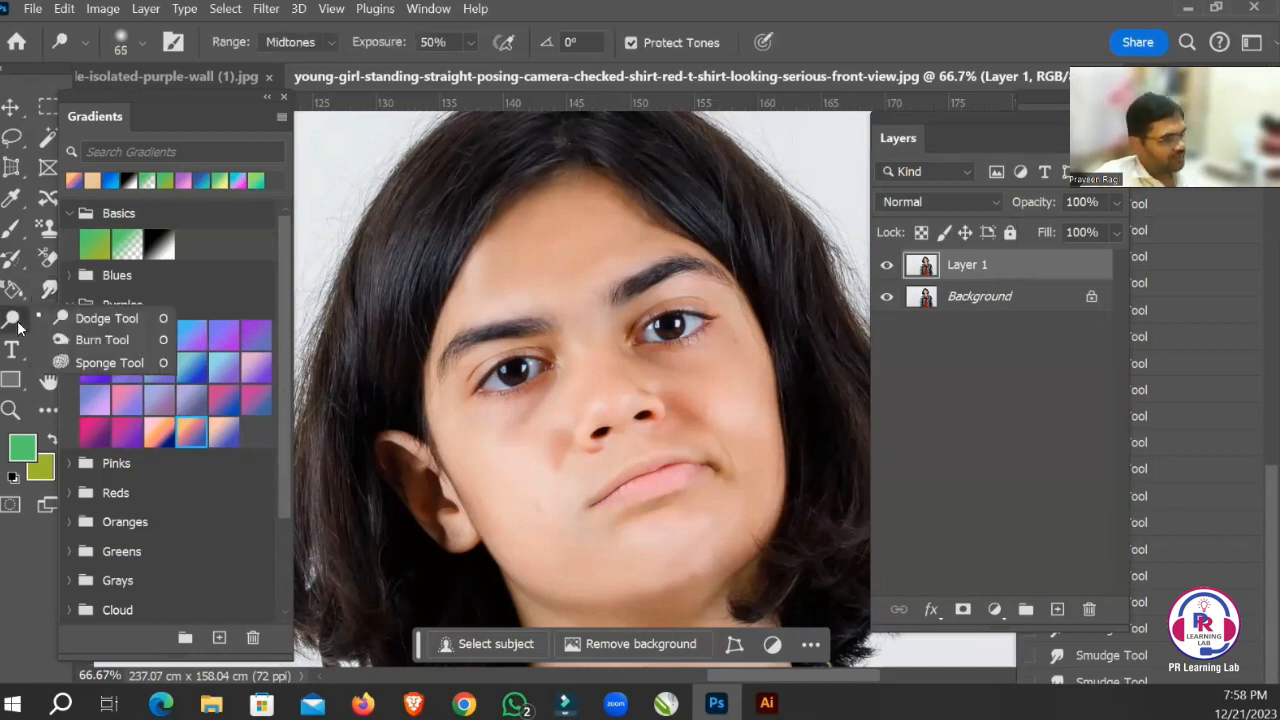
click(97, 321)
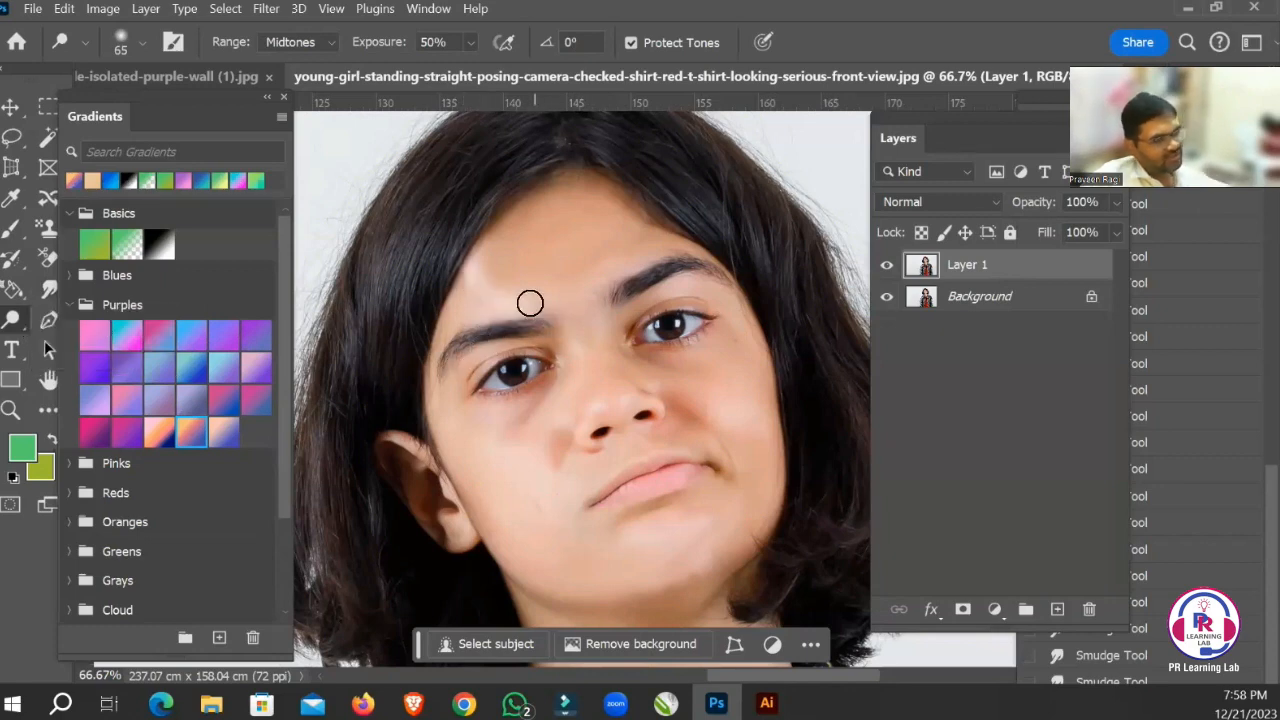
drag(438, 226, 560, 294)
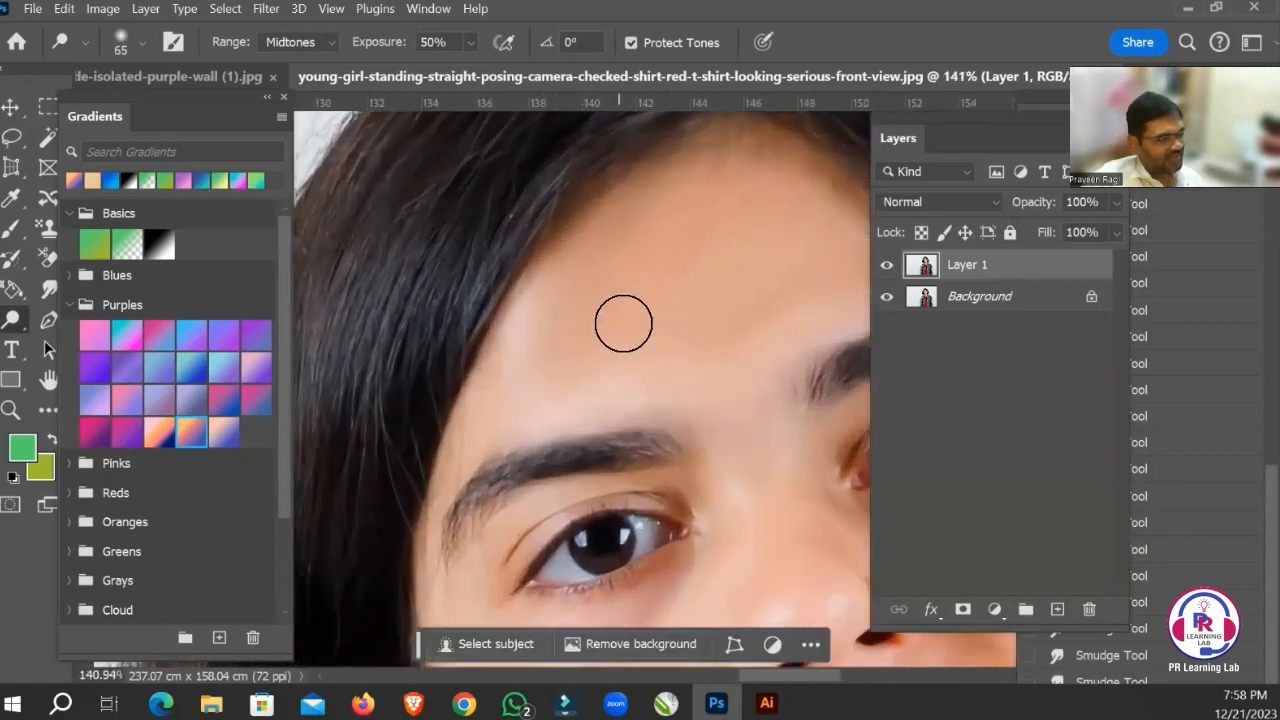
key(space)
drag(643, 351, 666, 317)
drag(745, 275, 700, 331)
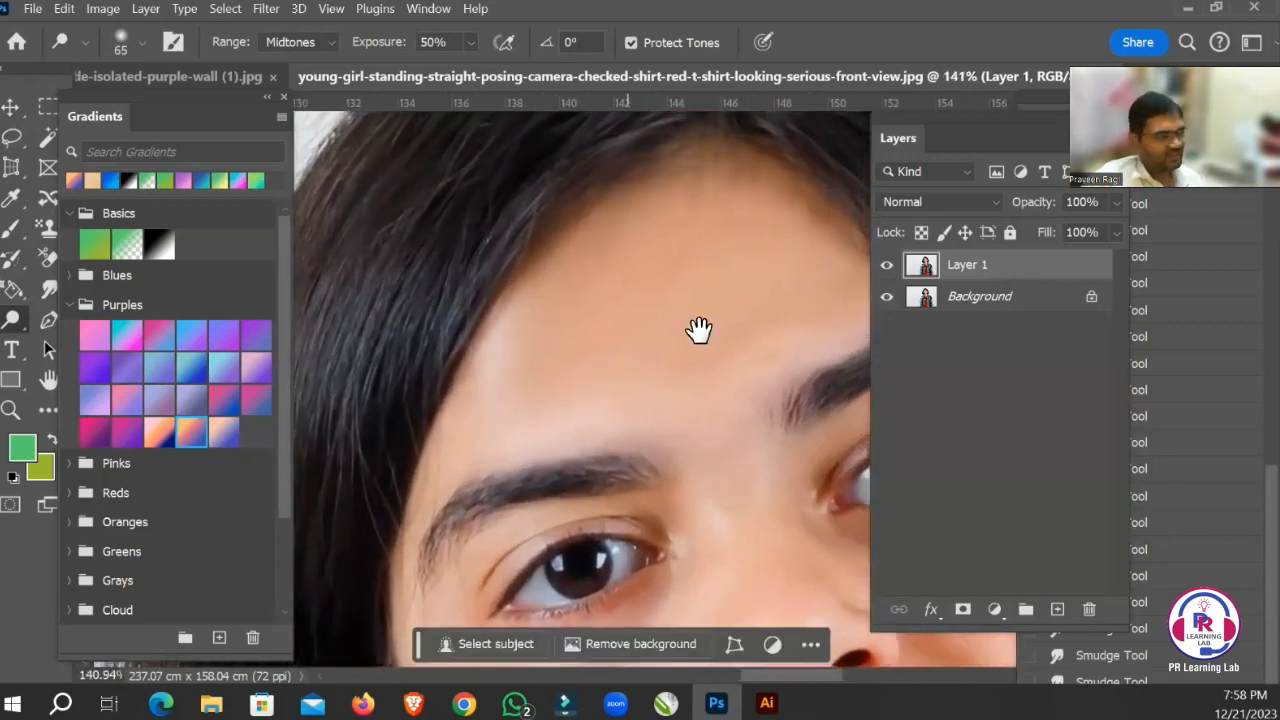
drag(727, 176, 611, 294)
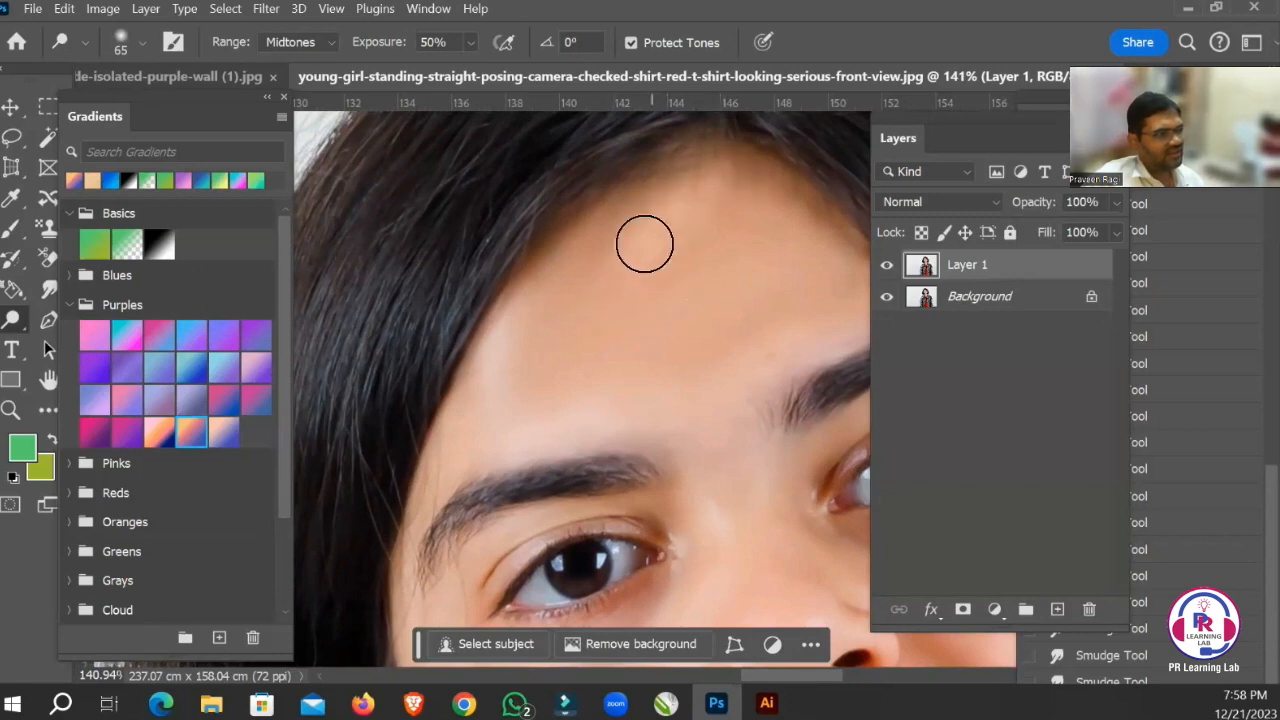
drag(641, 216, 556, 306)
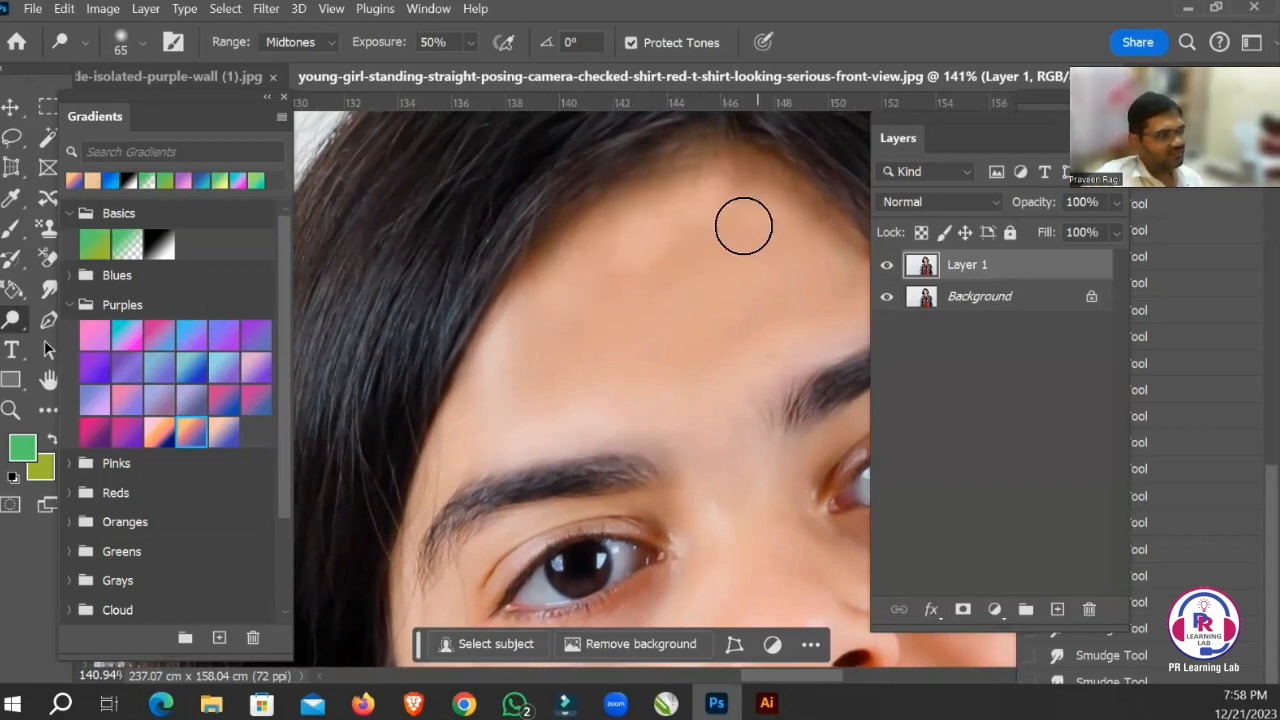
drag(746, 183, 828, 263)
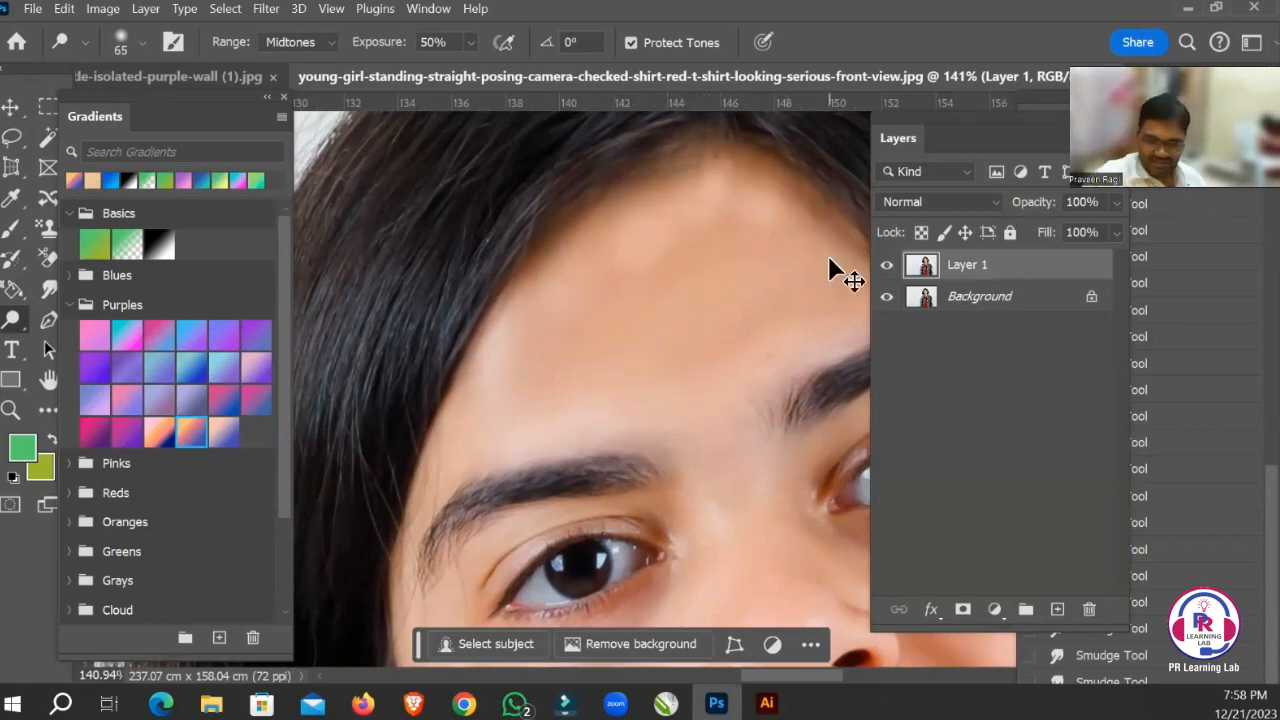
Enlarge the Dodge brush to 175 px and try it with a hard edge before returning its hardness to 0%.
key(ctrl+minus)
key(ctrl+minus)
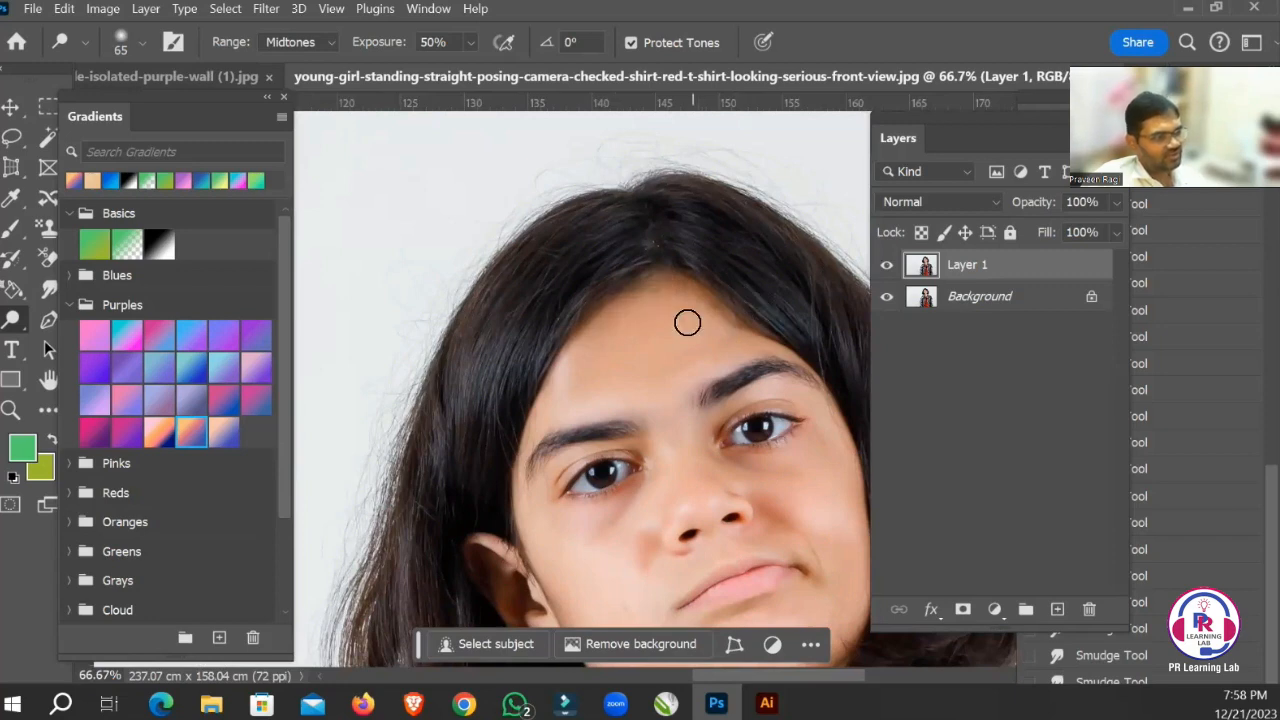
key(bracketright)
key(bracketright)
key(bracketright)
key(bracketright)
key(bracketright)
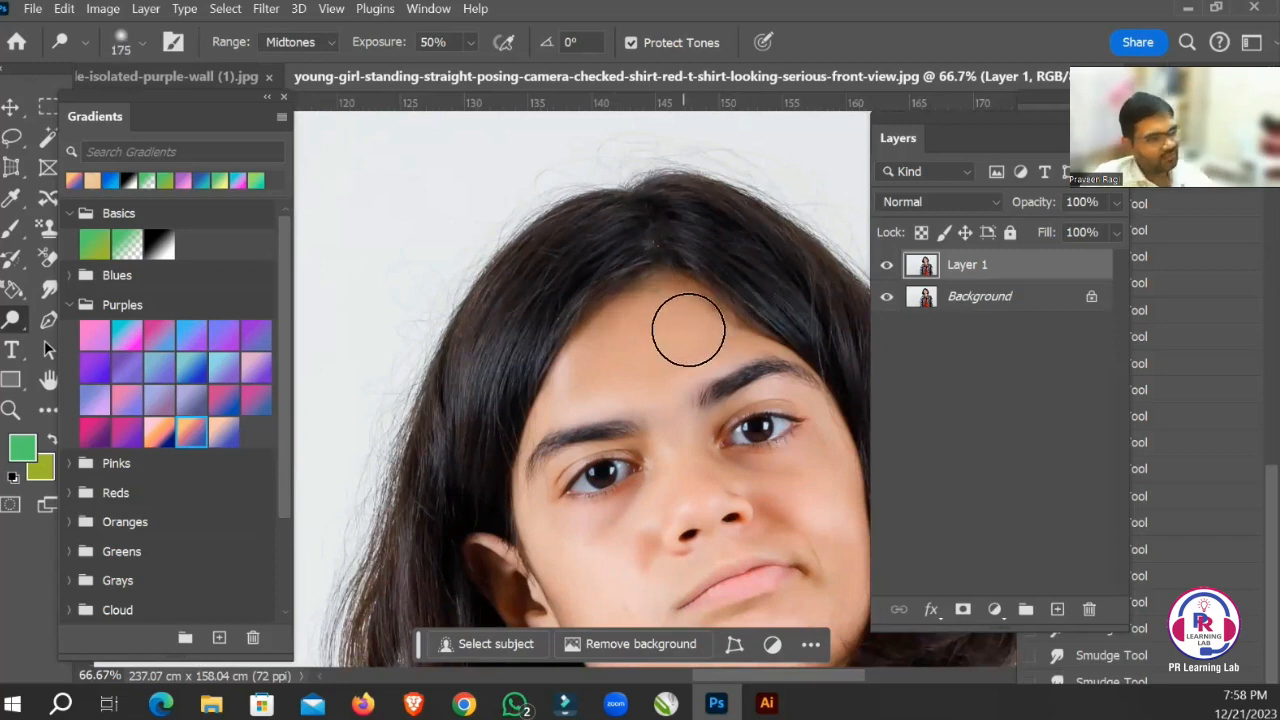
key(space)
mouse_move(706, 336)
mouse_down()
mouse_move(680, 303)
mouse_move(609, 271)
mouse_move(651, 303)
mouse_move(631, 270)
mouse_move(651, 329)
mouse_move(670, 342)
mouse_up()
click(142, 44)
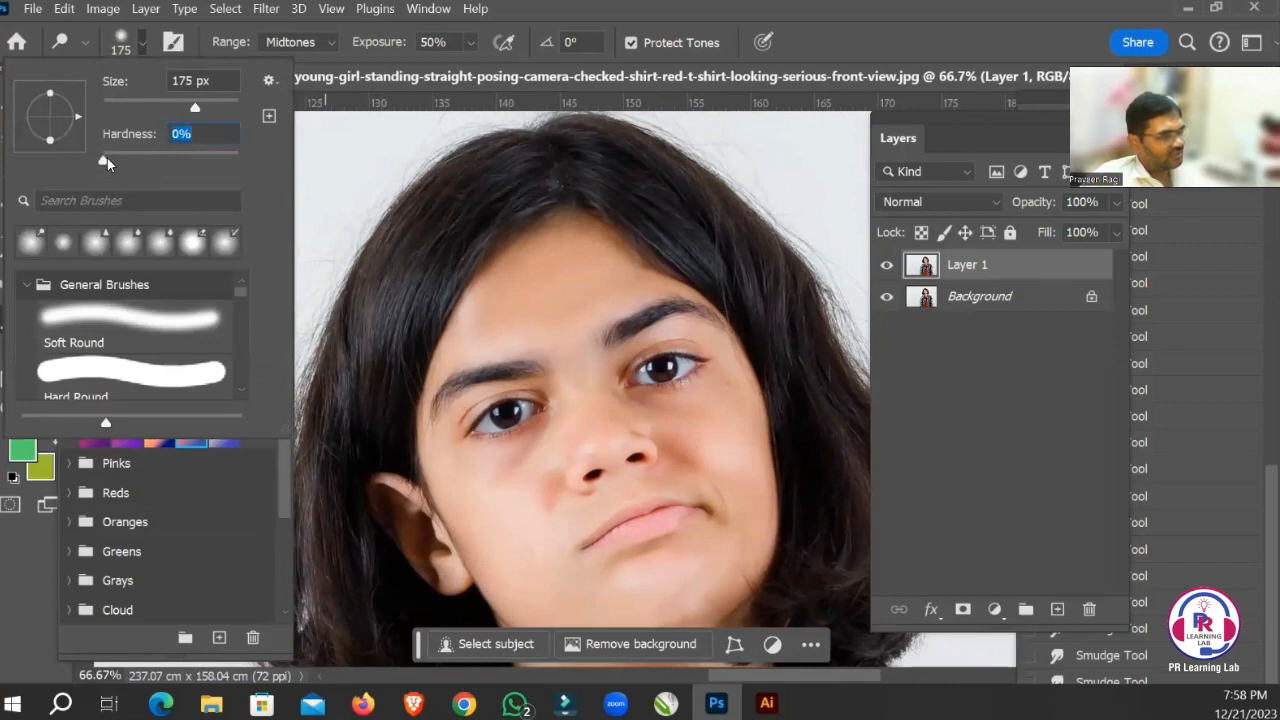
mouse_move(575, 282)
mouse_down()
mouse_move(527, 316)
mouse_move(589, 329)
mouse_up()
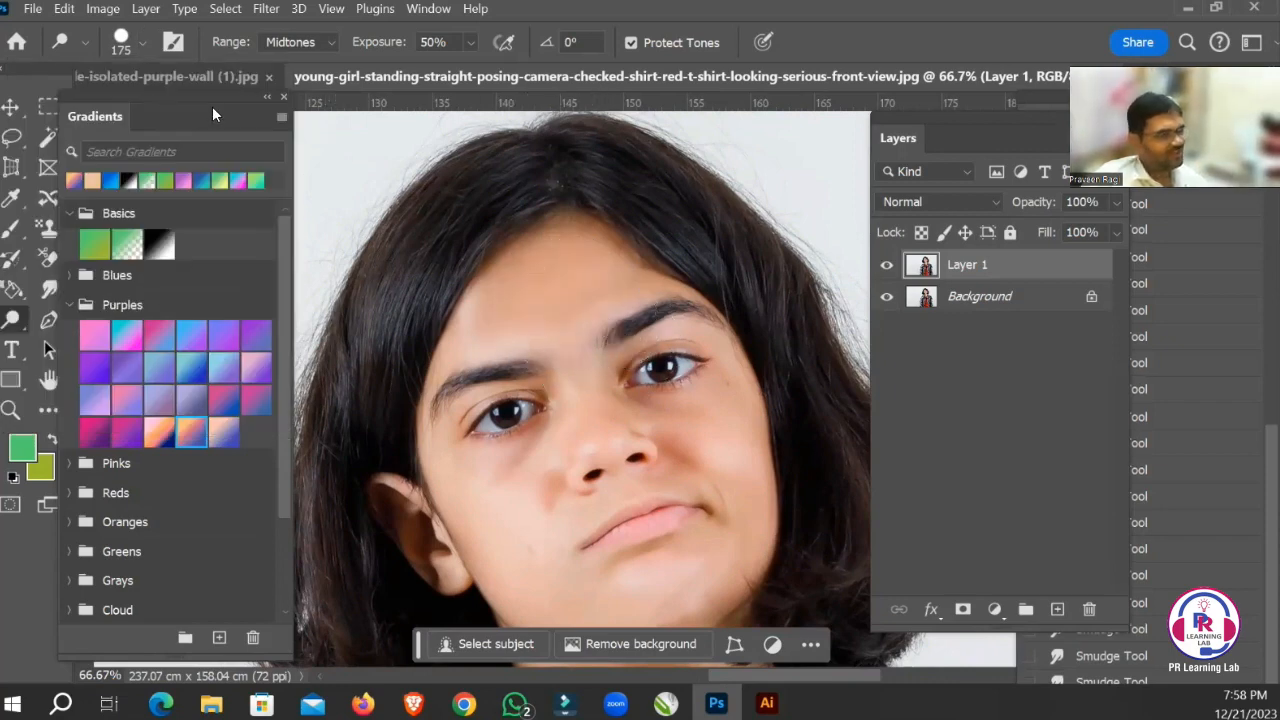
click(142, 44)
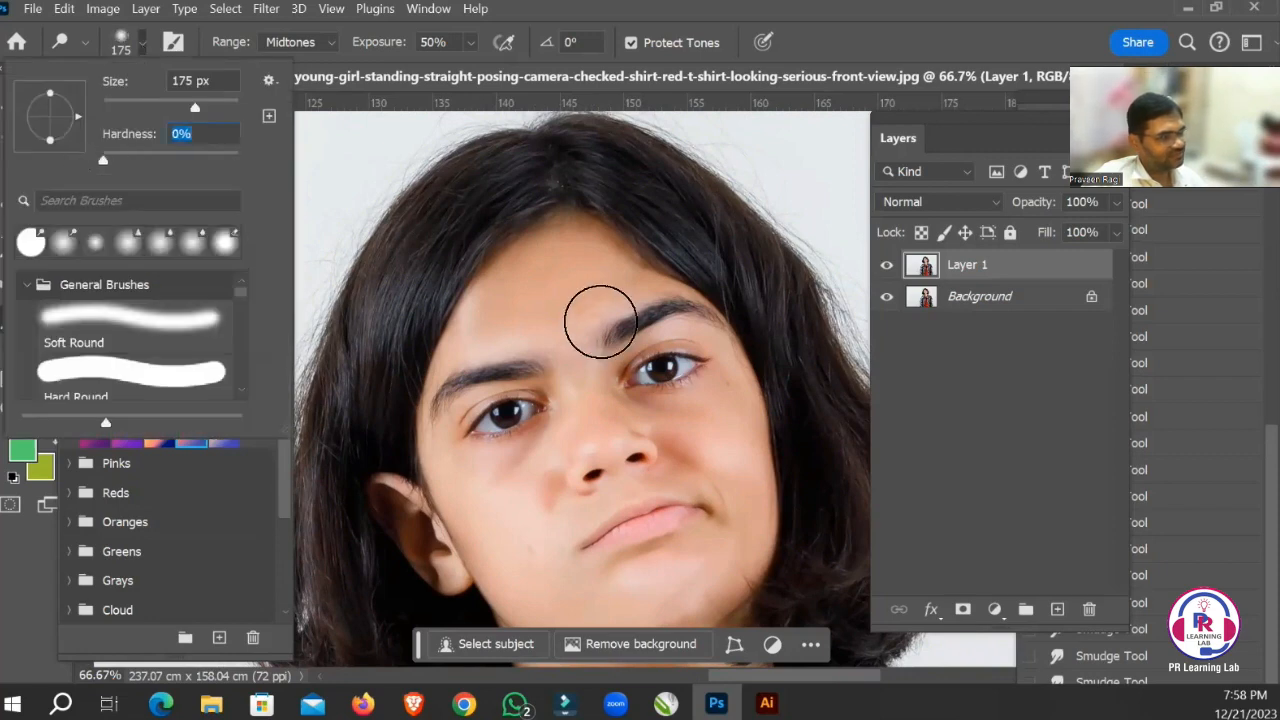
click(562, 258)
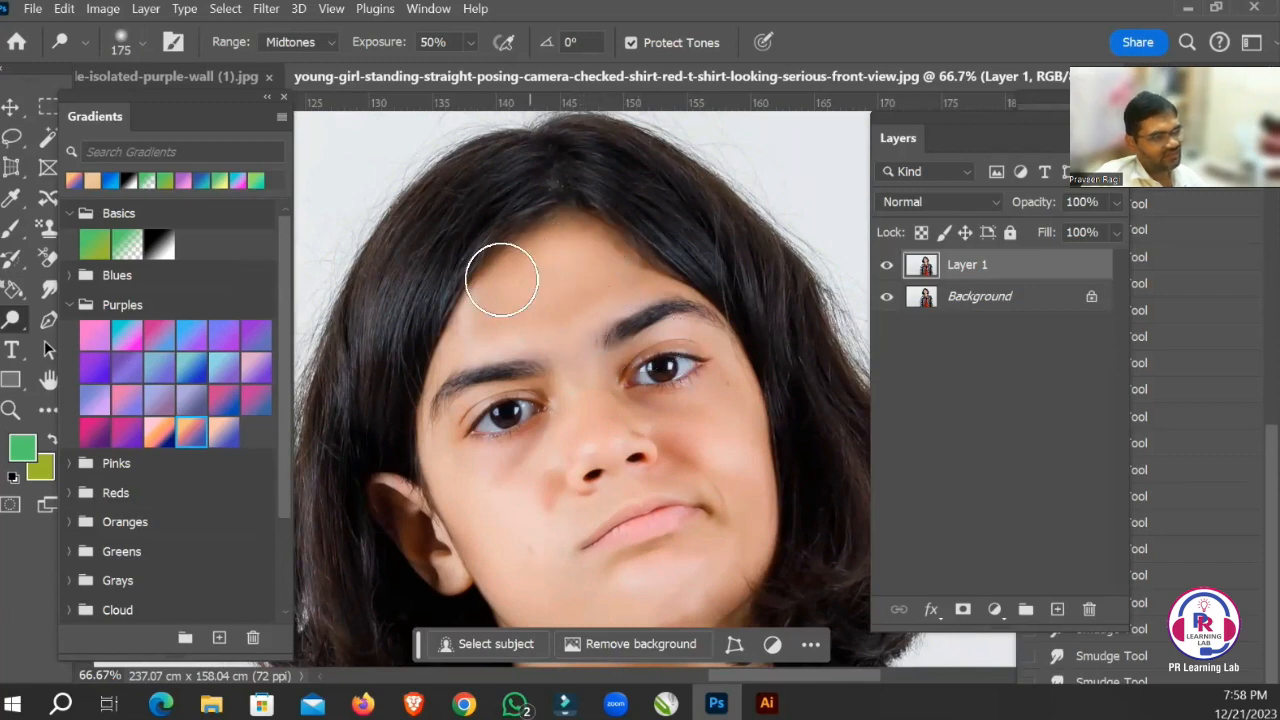
Lighten the girl's forehead, cheeks and chin with the soft 175 px Dodge brush.
drag(602, 326, 564, 209)
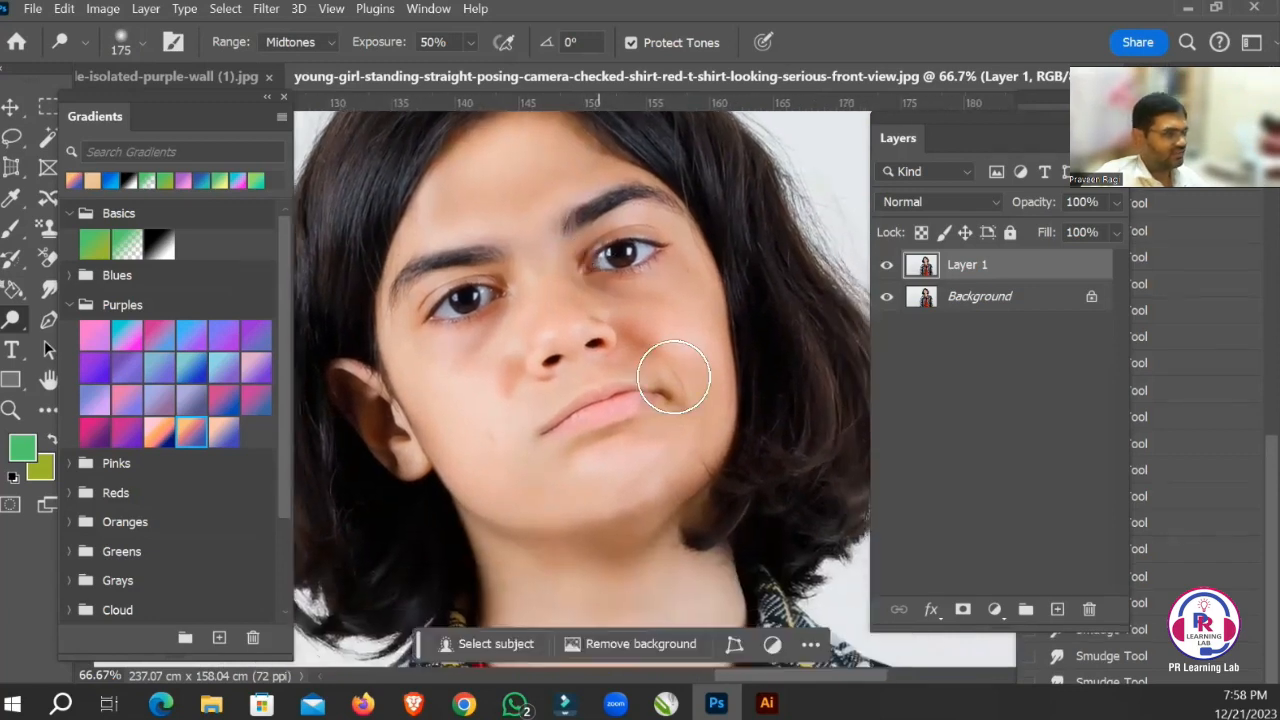
drag(643, 378, 587, 275)
drag(602, 390, 683, 403)
drag(583, 235, 622, 369)
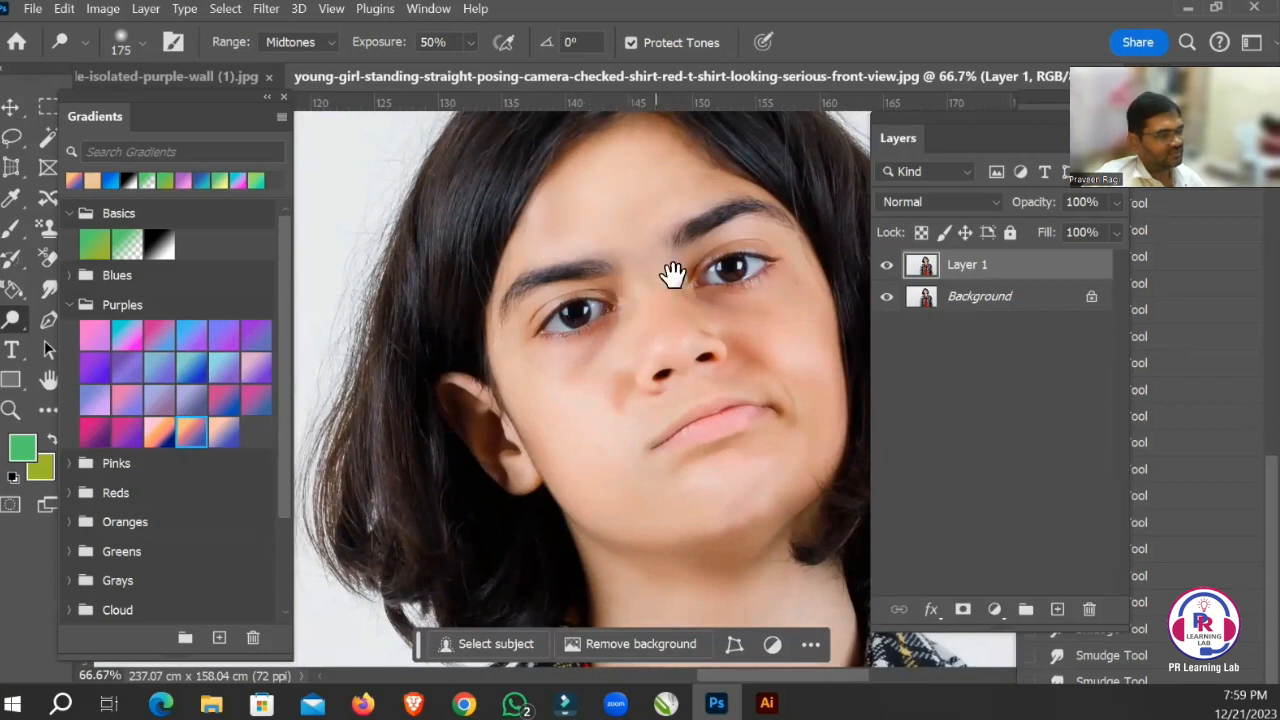
mouse_move(674, 274)
mouse_down()
mouse_move(619, 354)
mouse_move(589, 343)
mouse_up()
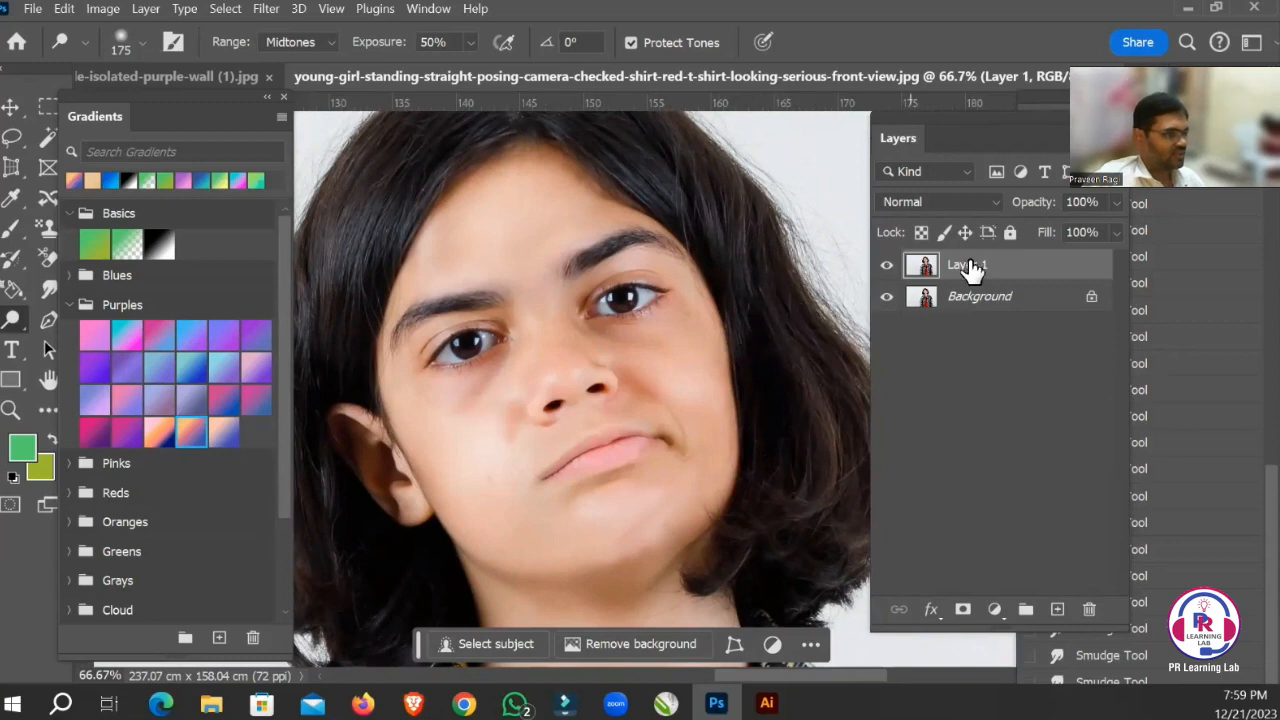
Hide and show Layer 1 to compare the dodged face with the original, and examine the whole portrait.
click(887, 268)
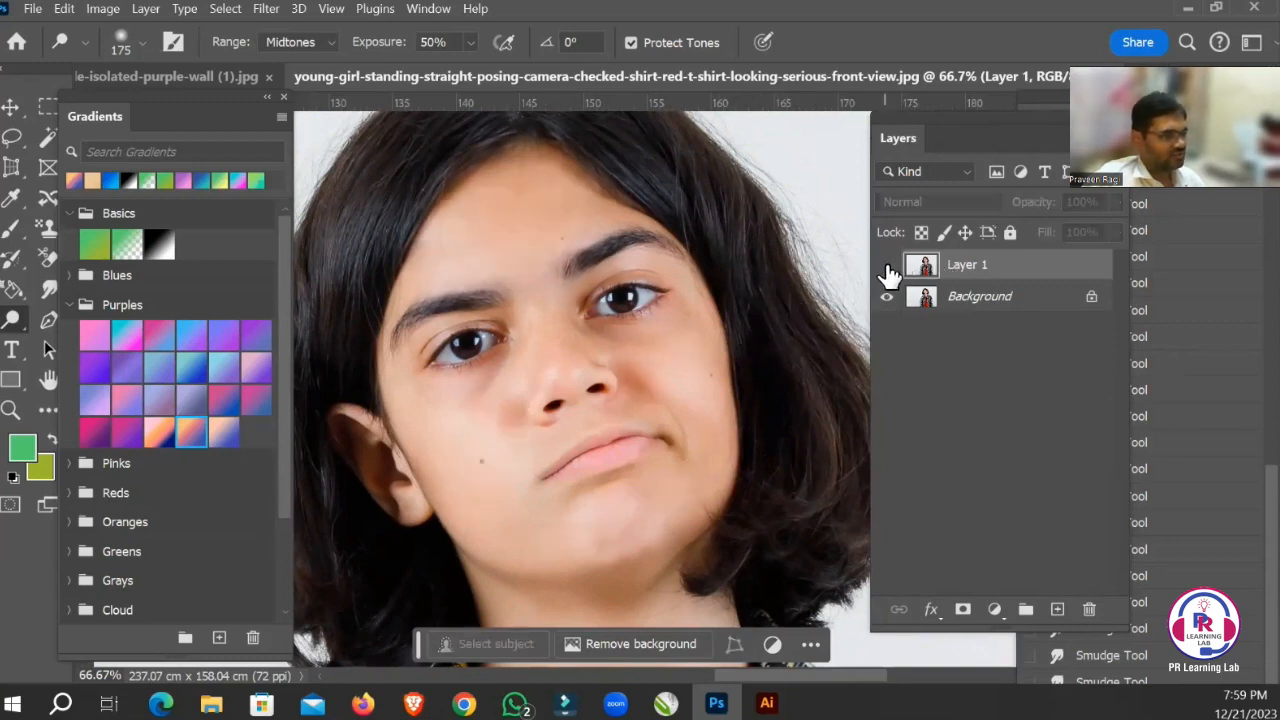
click(887, 268)
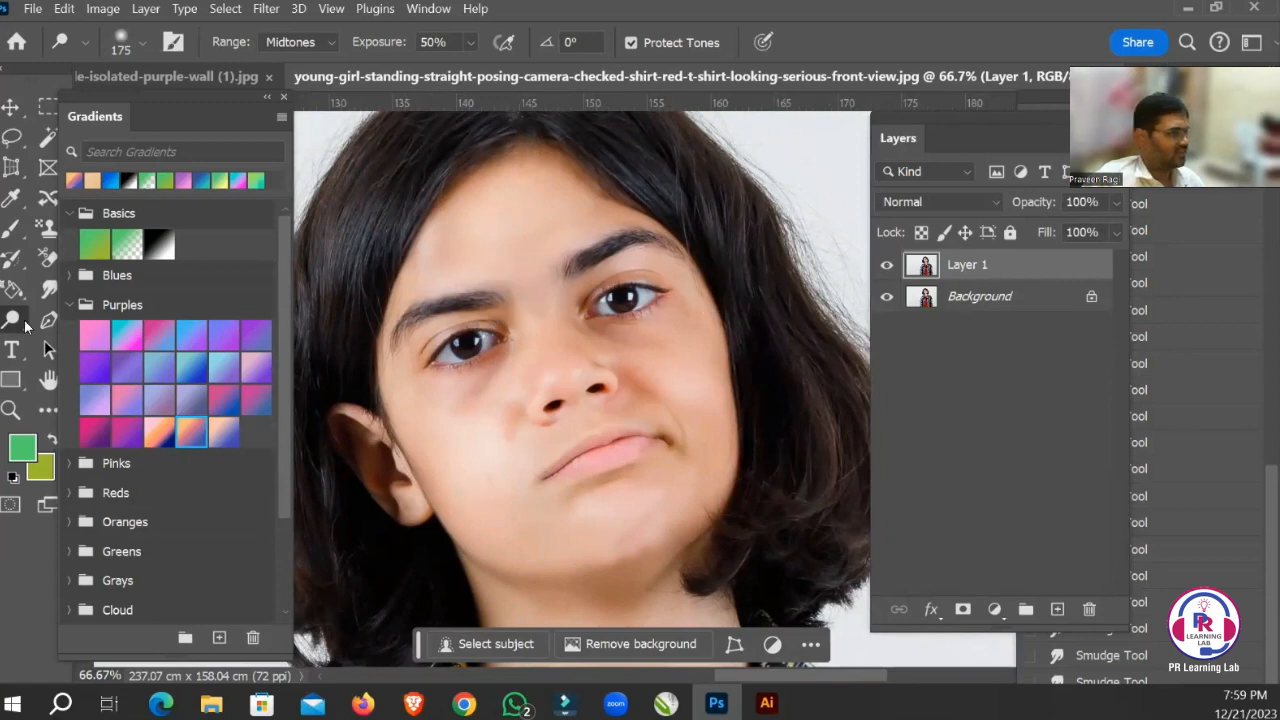
right_click(13, 322)
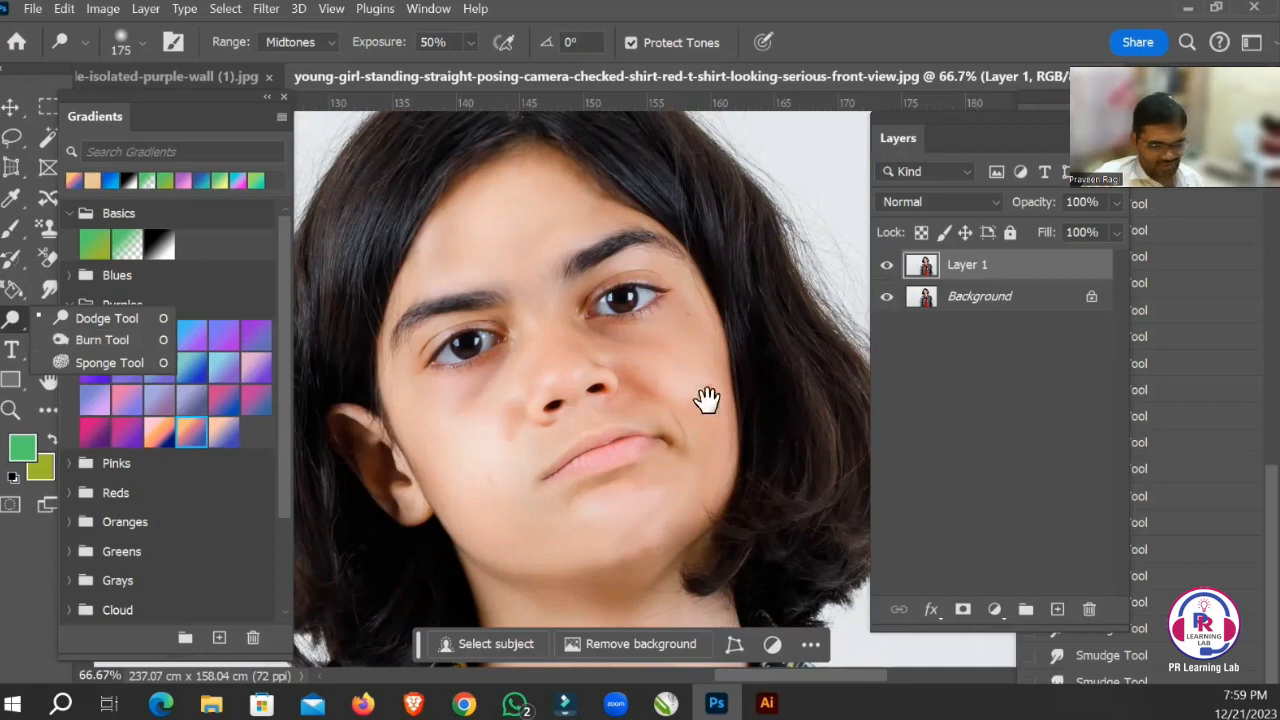
mouse_move(614, 317)
mouse_down()
mouse_move(680, 357)
mouse_move(632, 336)
mouse_move(682, 300)
mouse_up()
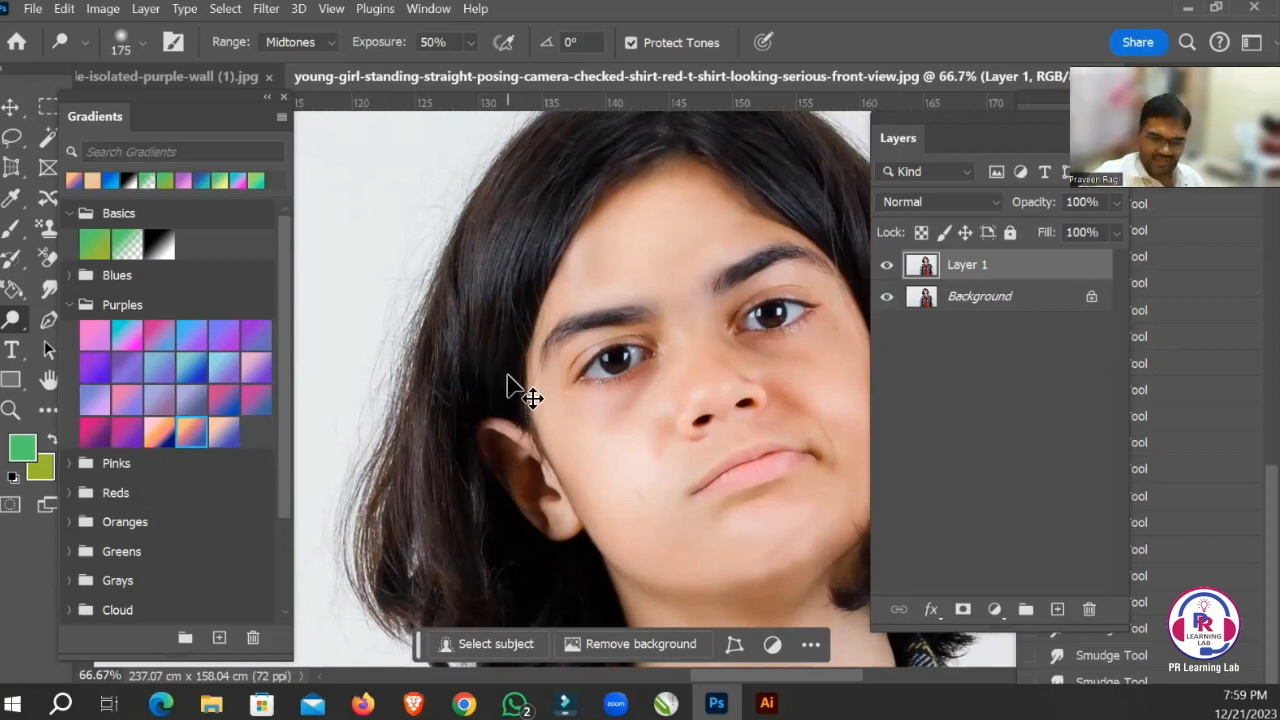
key(ctrl+minus)
key(ctrl+minus)
key(ctrl+minus)
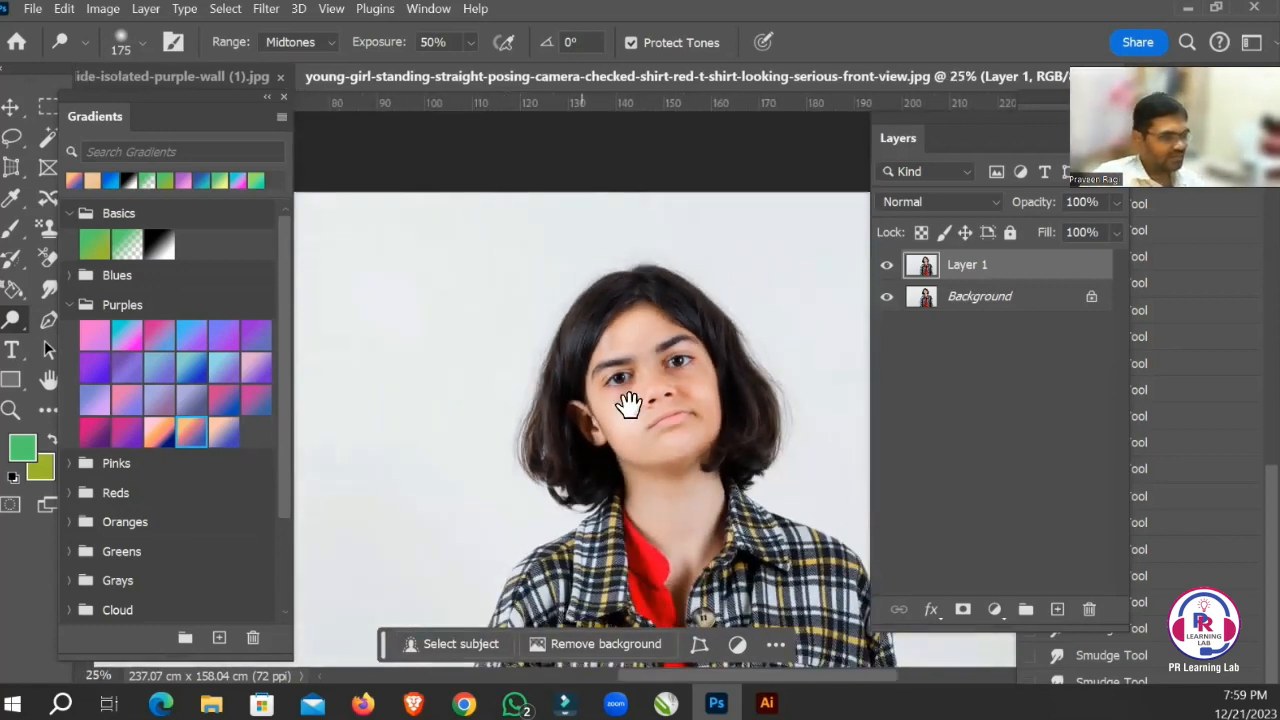
mouse_move(628, 403)
mouse_down()
mouse_move(594, 332)
mouse_move(586, 367)
mouse_up()
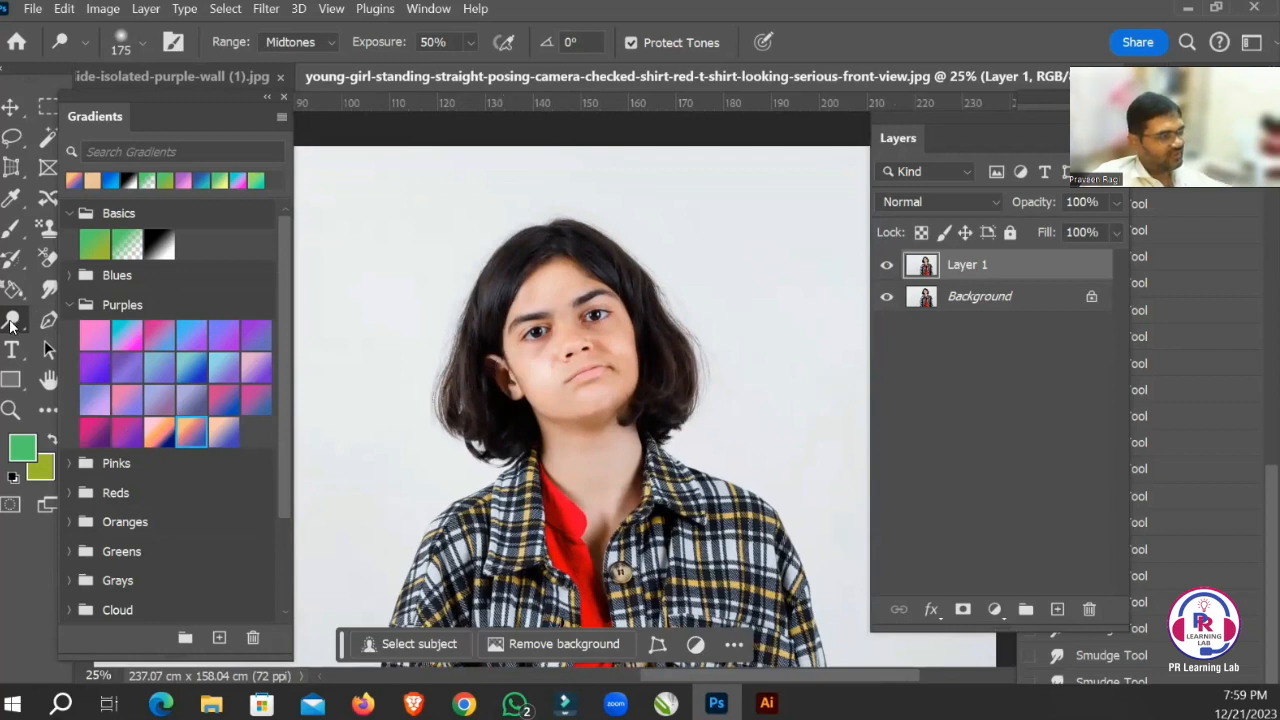
Delete the retouched Layer 1 and create a fresh duplicate of the Background layer.
right_click(12, 322)
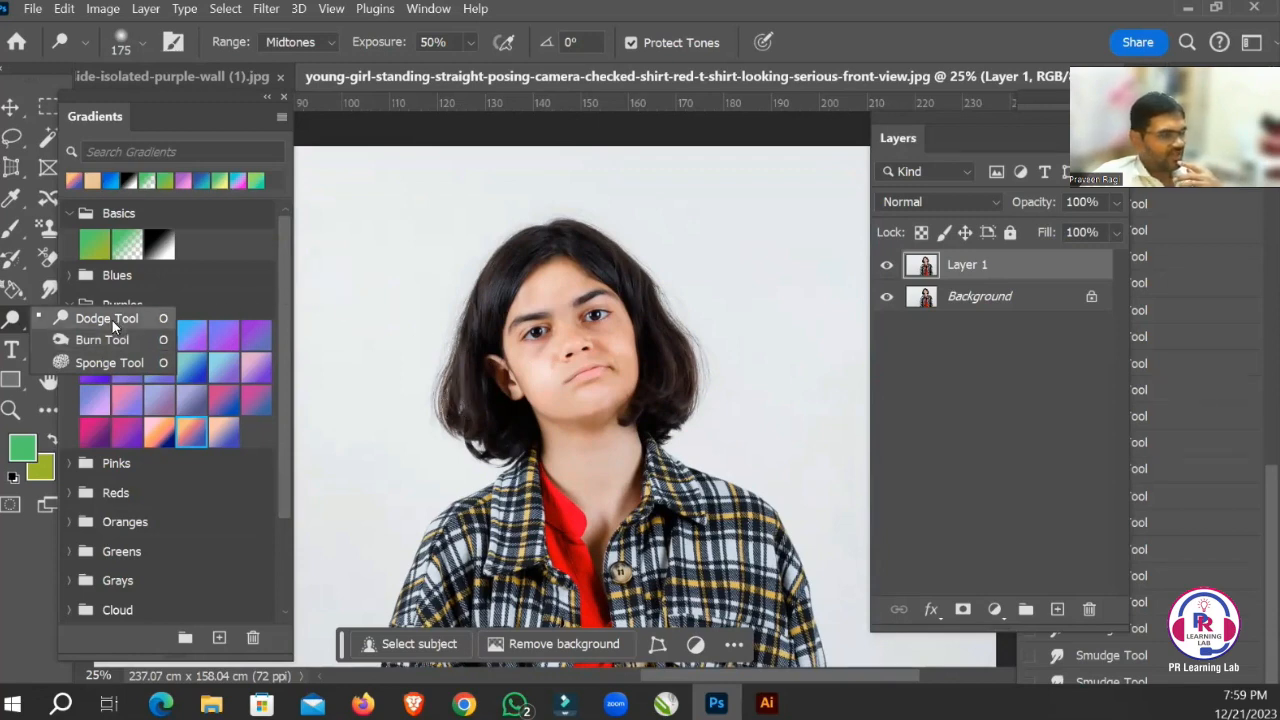
click(972, 300)
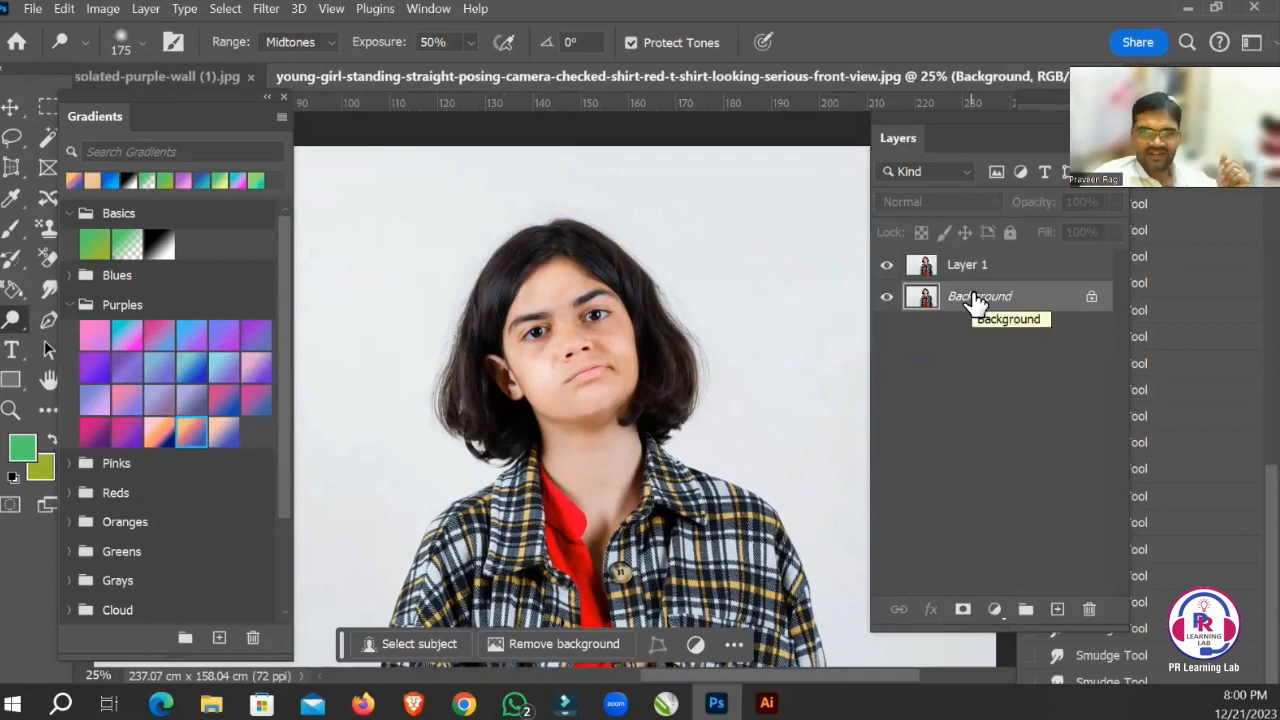
click(1020, 270)
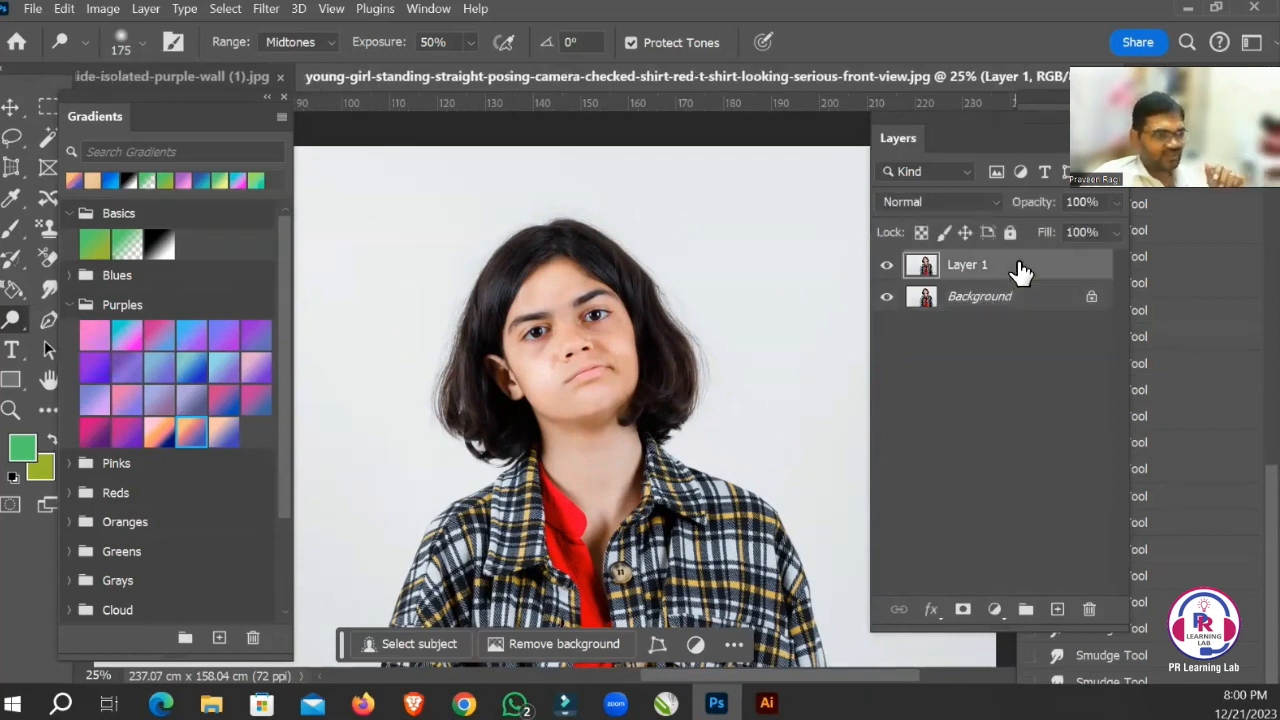
key(Delete)
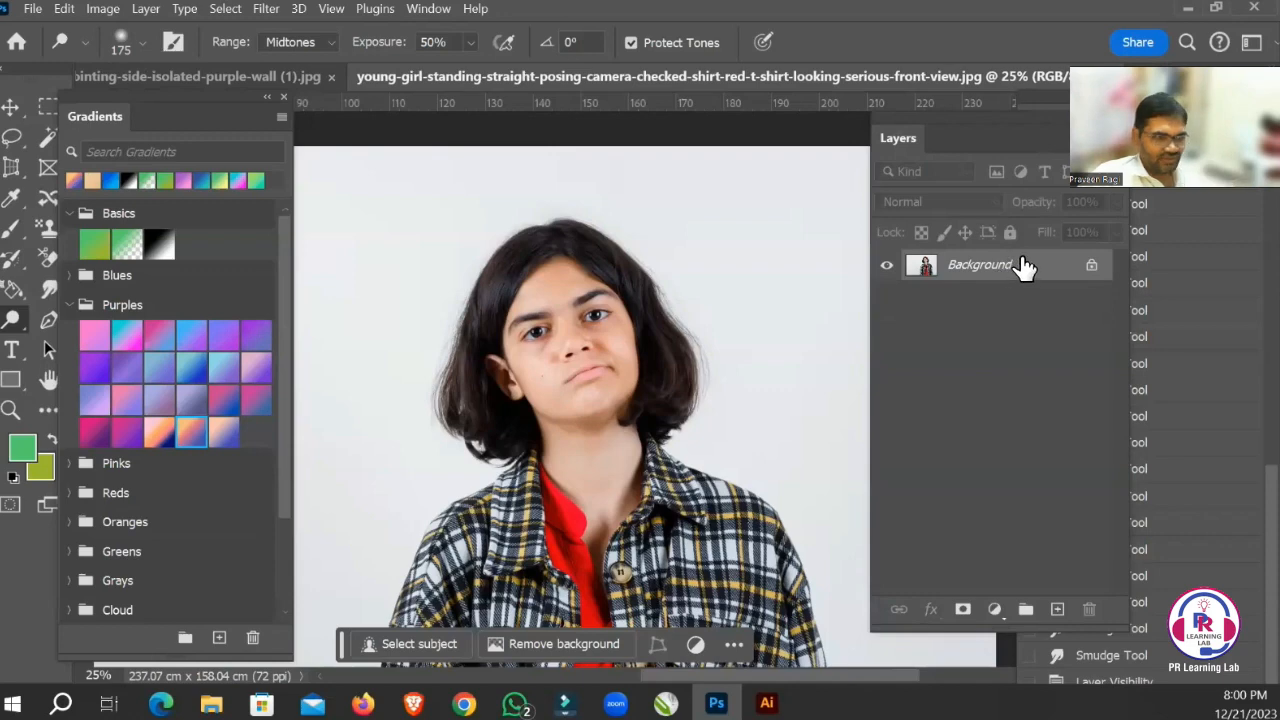
key(ctrl+j)
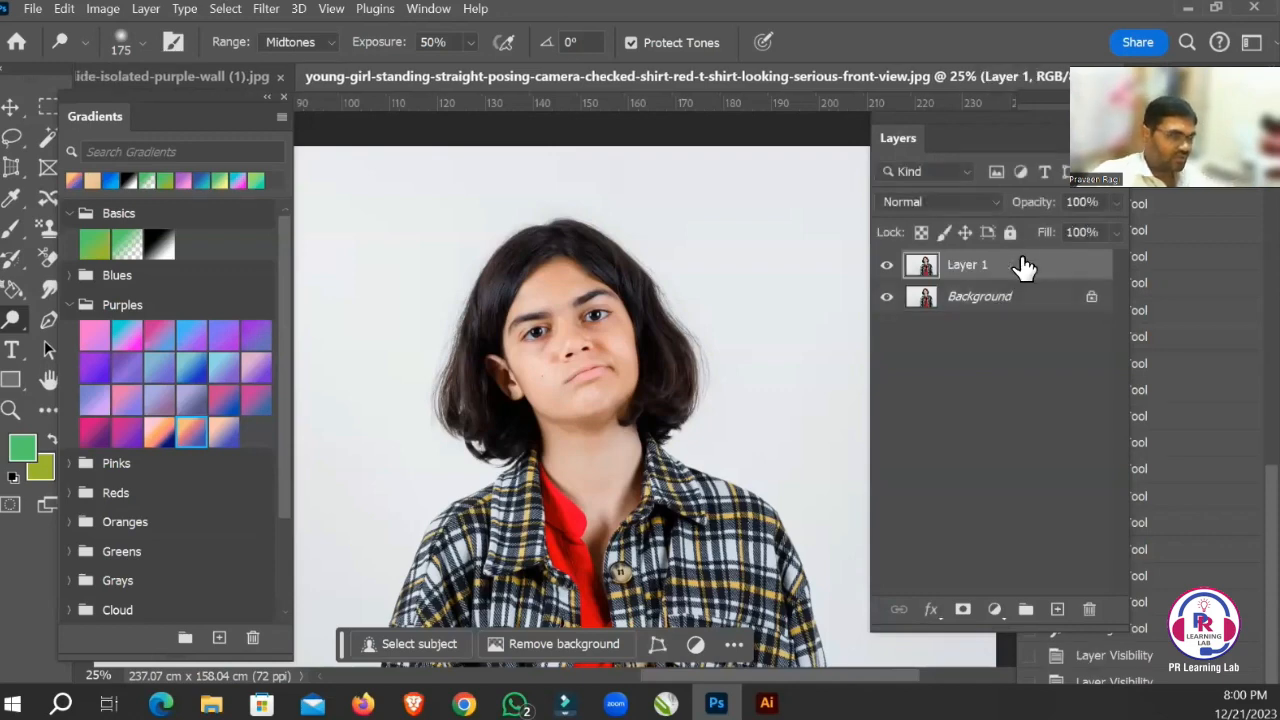
Darken the lower hair beside the girl's ear using the Burn tool with a 90 px brush at 50% exposure.
drag(414, 340, 645, 340)
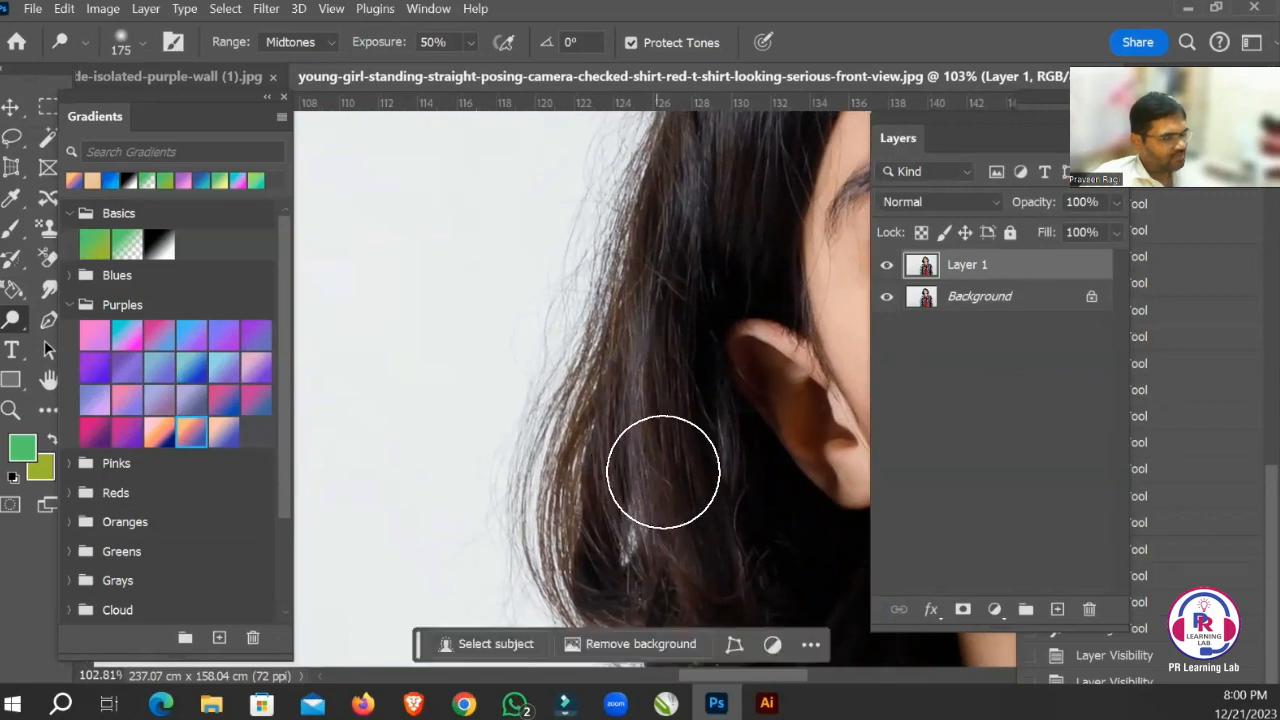
right_click(12, 325)
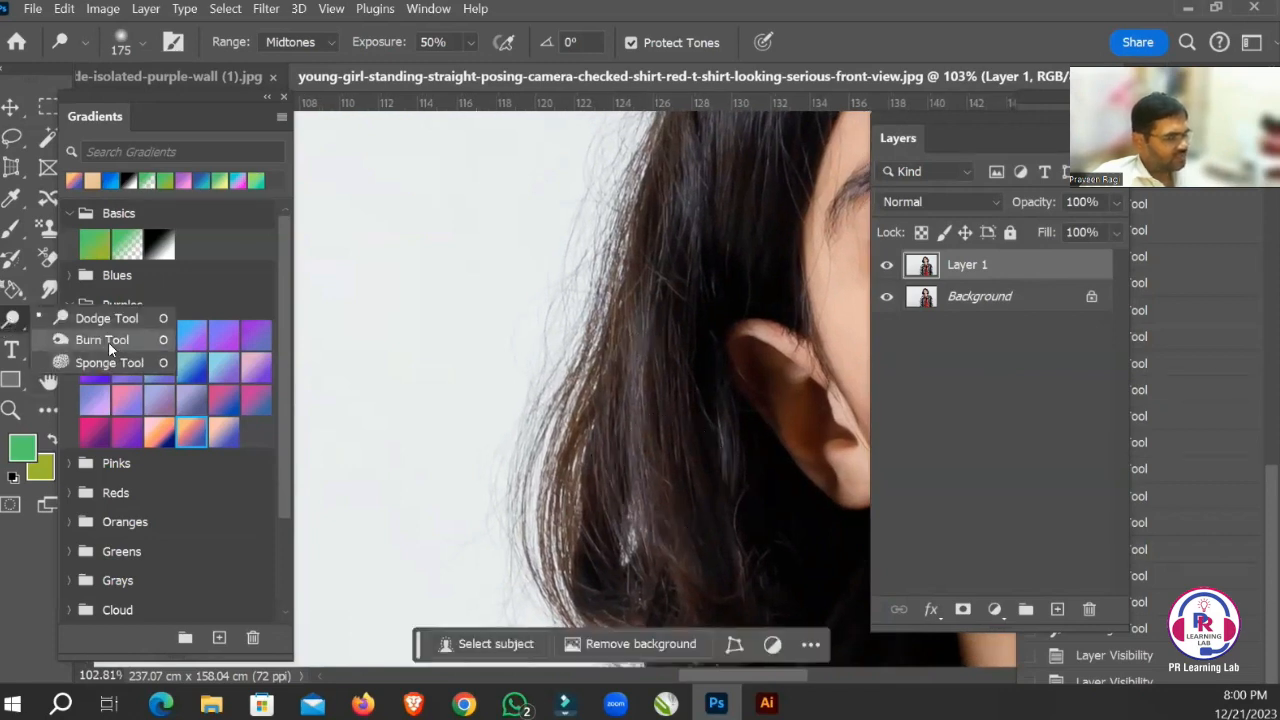
click(105, 340)
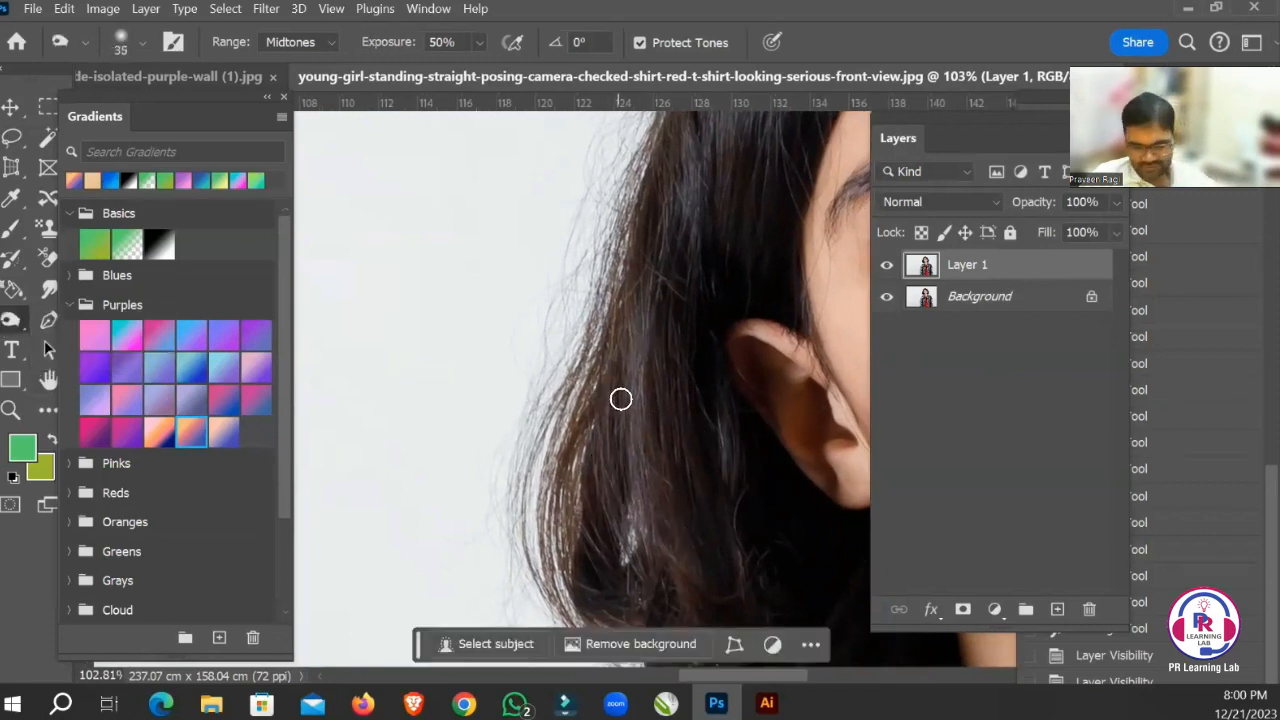
key(bracketright)
key(bracketright)
key(bracketright)
key(bracketright)
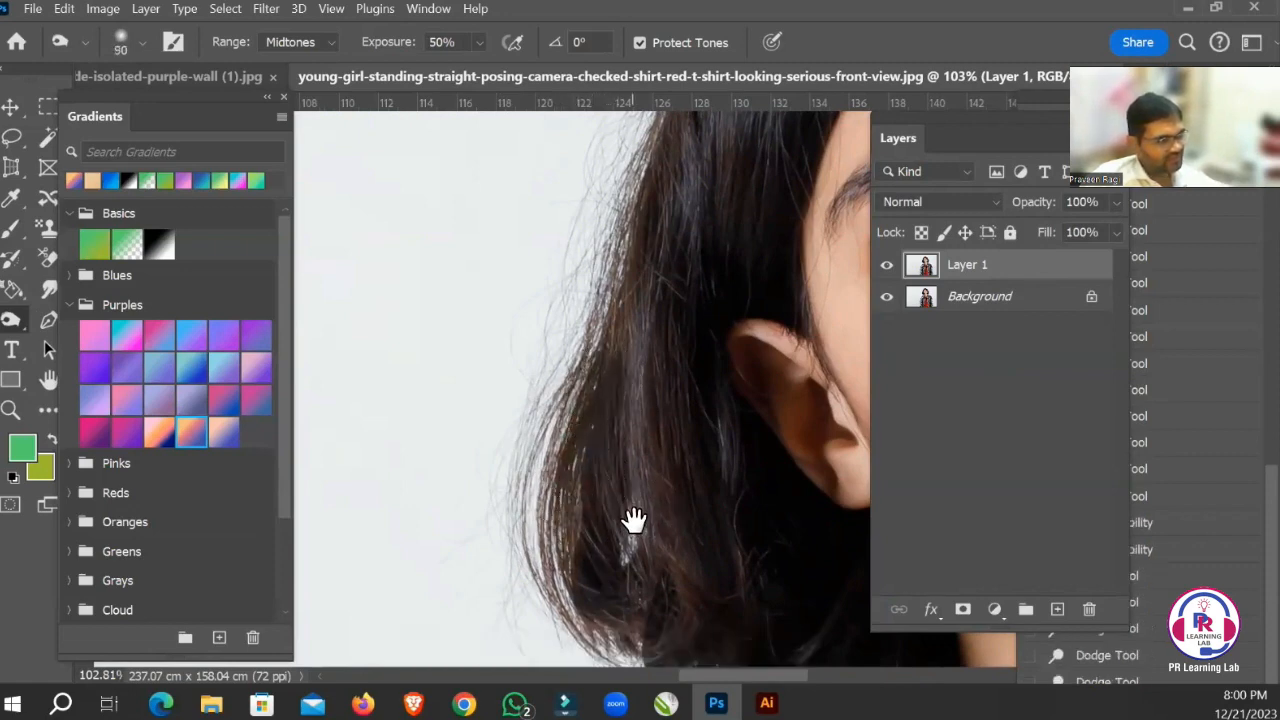
drag(631, 517, 557, 422)
mouse_move(521, 382)
mouse_down()
mouse_move(525, 463)
mouse_move(523, 394)
mouse_move(543, 490)
mouse_up()
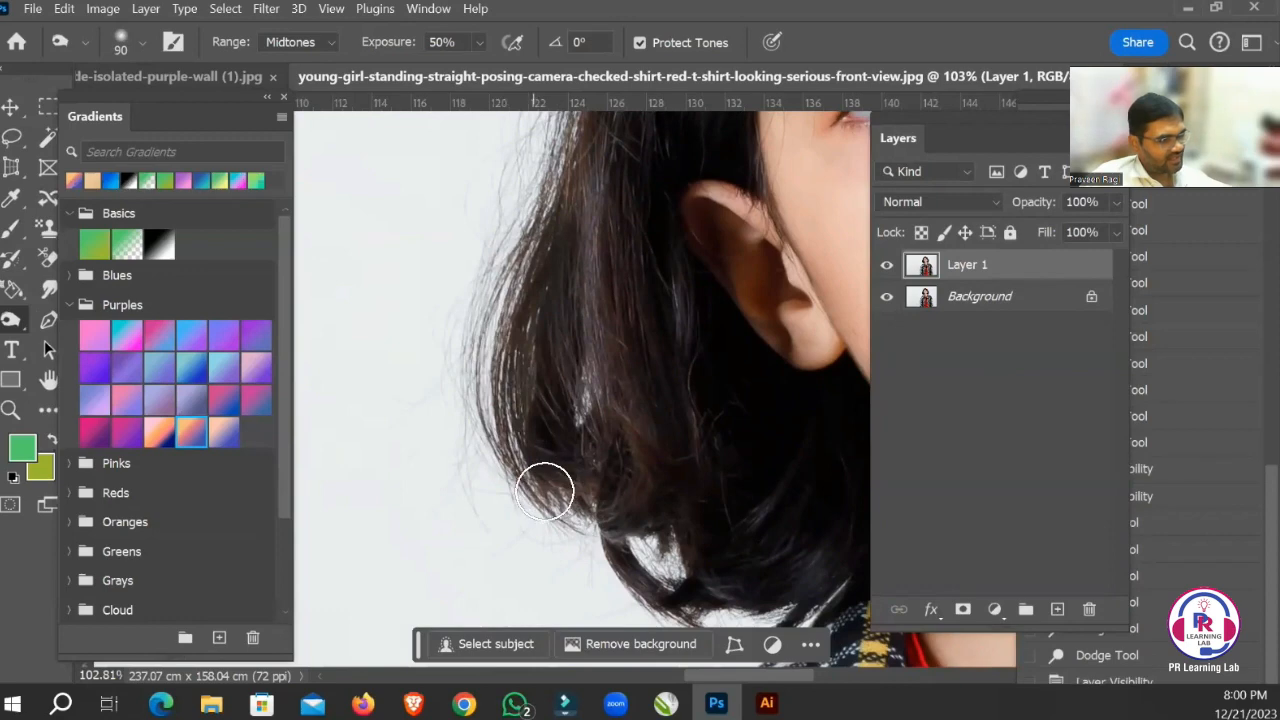
drag(611, 398, 606, 580)
mouse_move(602, 513)
mouse_down()
mouse_move(551, 389)
mouse_move(527, 480)
mouse_up()
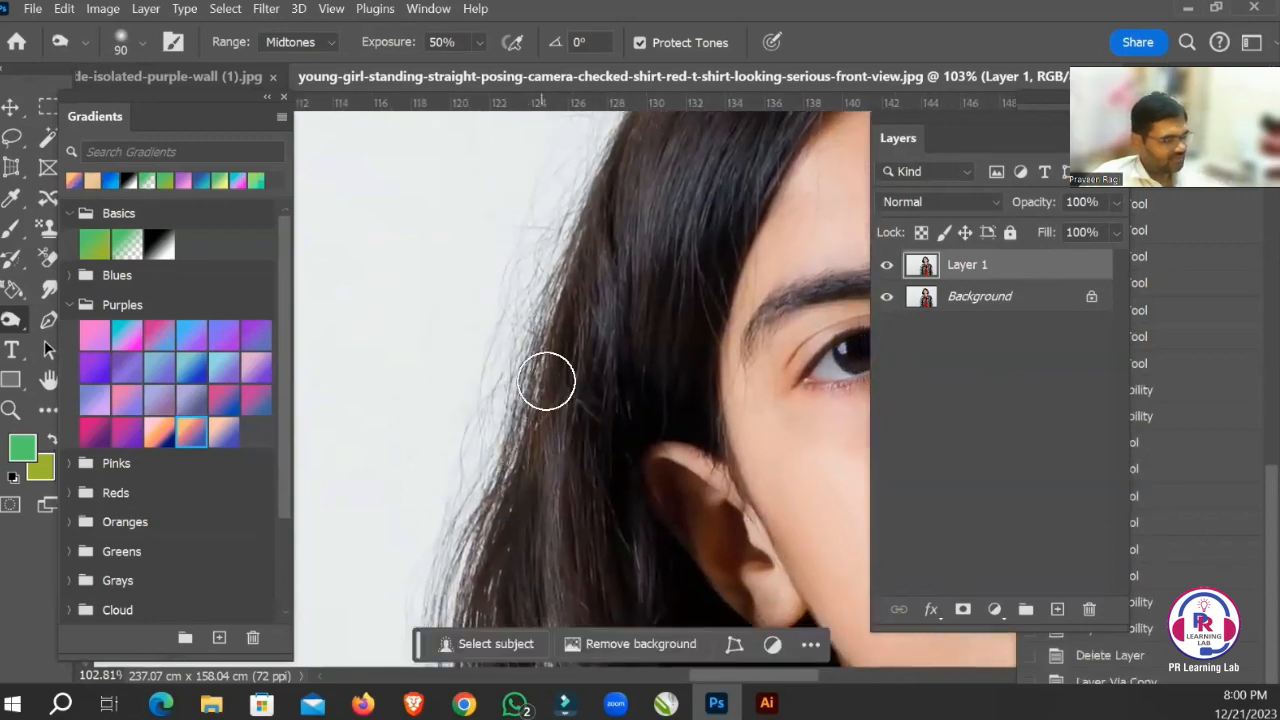
Burn the hair on the ear side, working from above the ear up past the temple towards the parting.
mouse_move(546, 380)
mouse_down()
mouse_move(538, 474)
mouse_move(515, 438)
mouse_up()
drag(566, 403, 509, 473)
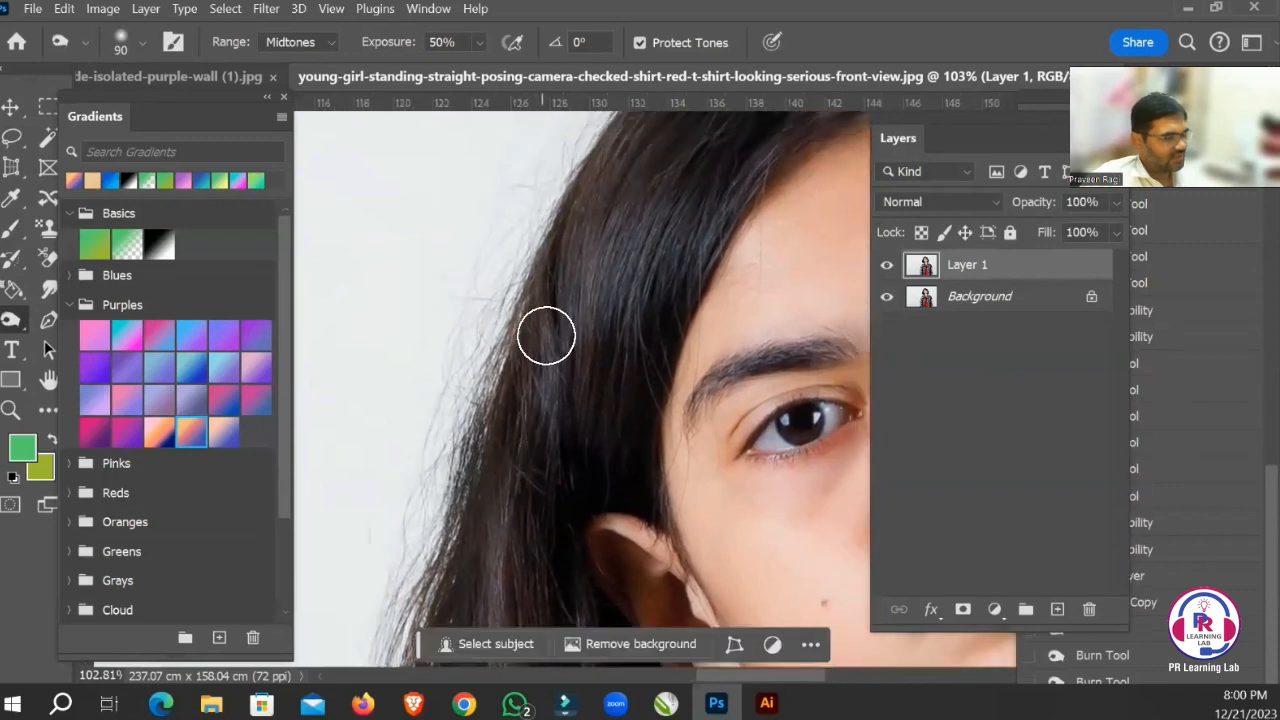
drag(544, 335, 483, 451)
drag(514, 357, 494, 410)
drag(633, 238, 517, 414)
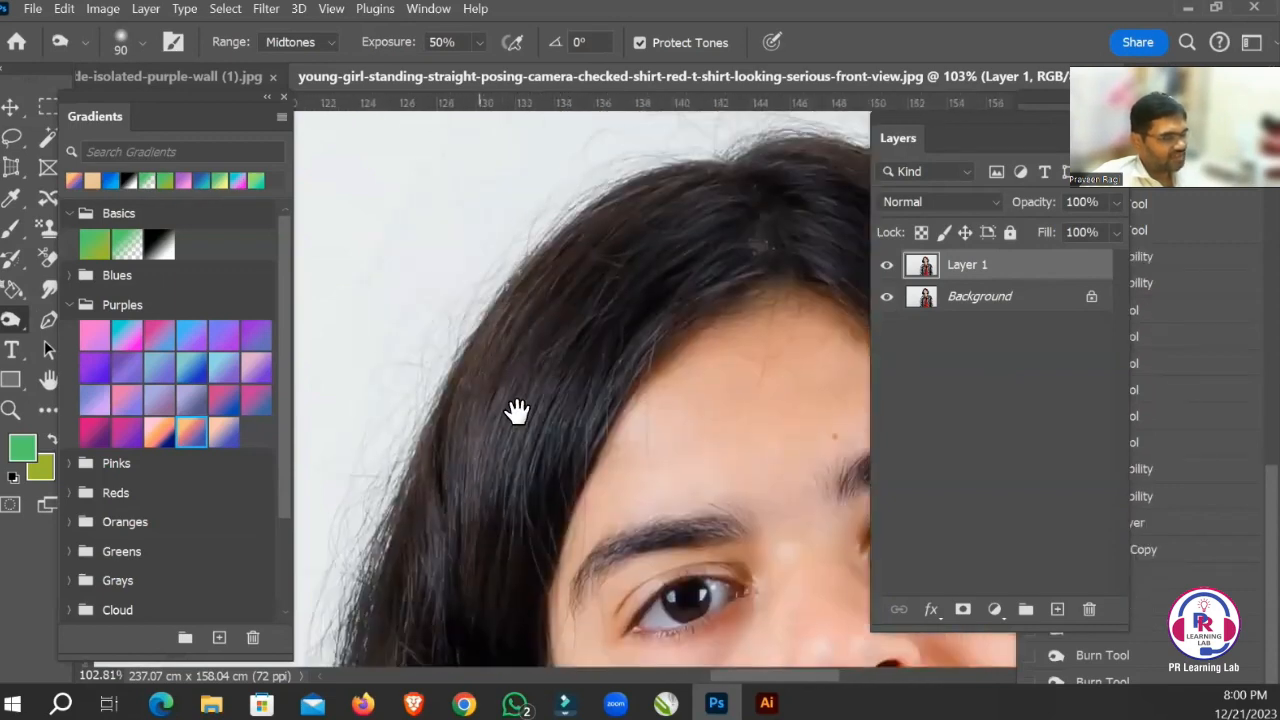
drag(540, 268, 456, 435)
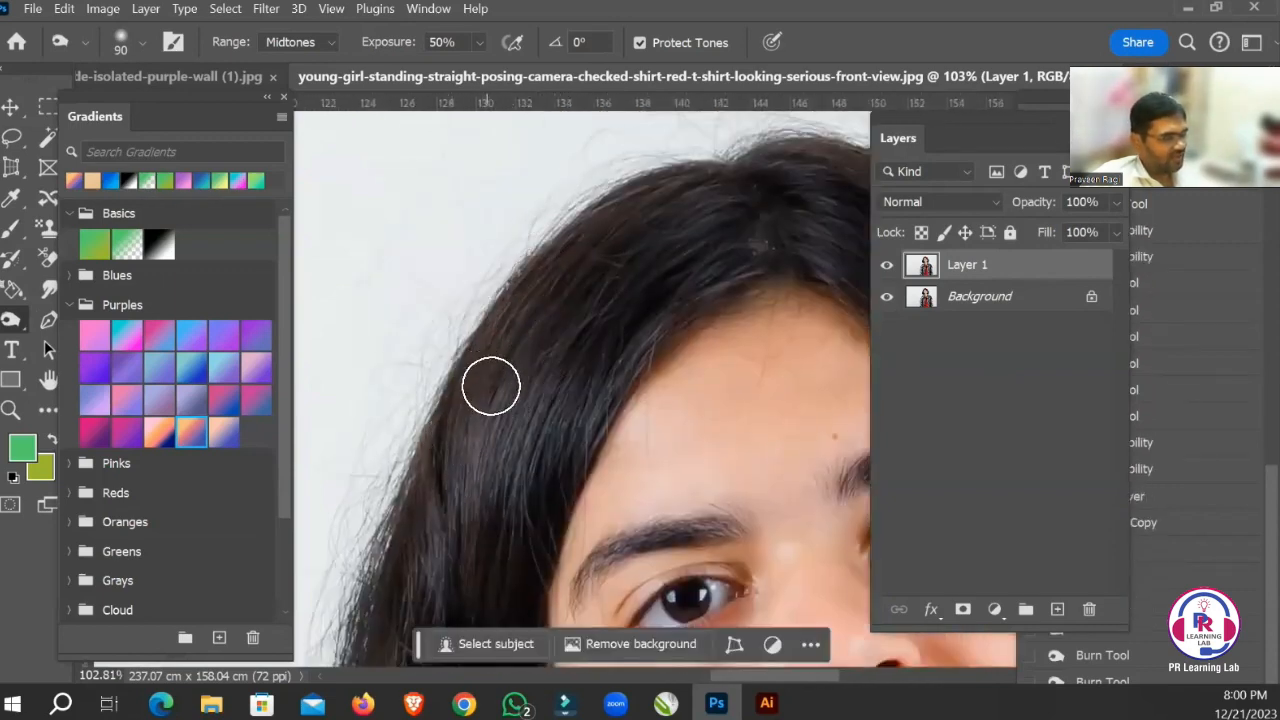
drag(491, 386, 424, 520)
drag(584, 354, 498, 447)
drag(526, 306, 430, 432)
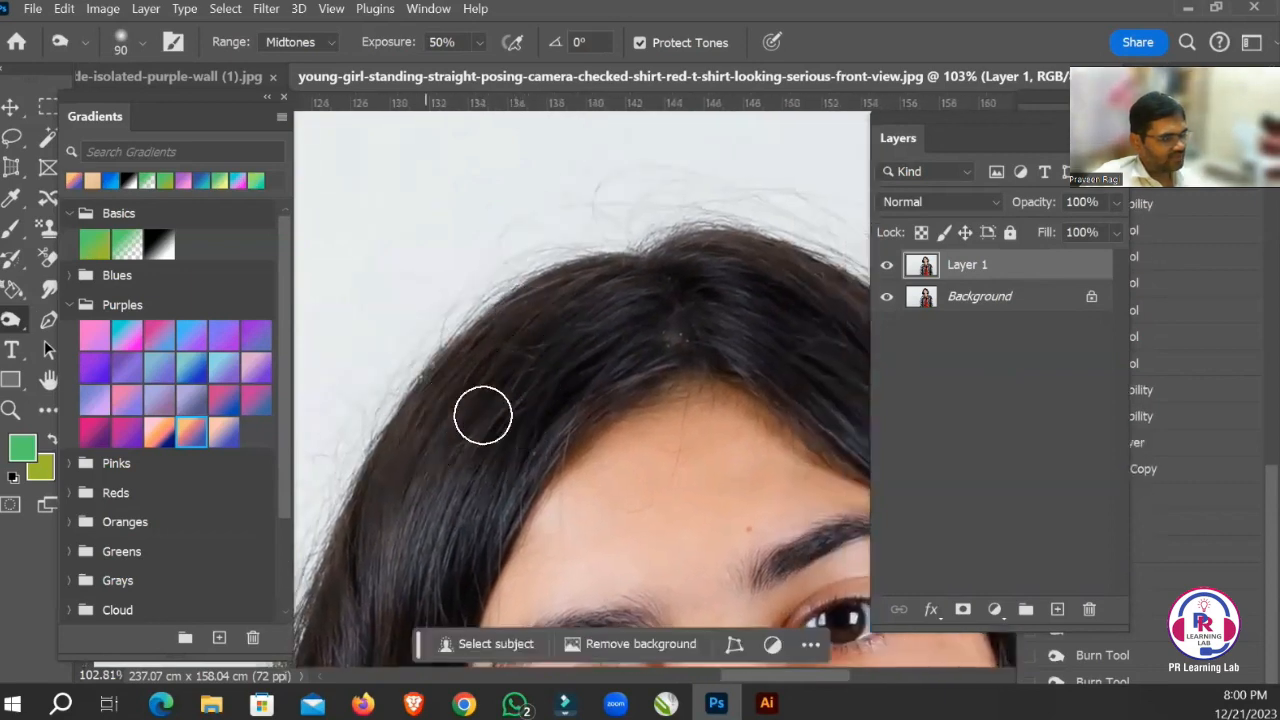
Burn the hair across the crown and down the far side of the parting.
mouse_move(582, 313)
mouse_down()
mouse_move(509, 403)
mouse_move(473, 384)
mouse_move(469, 397)
mouse_move(580, 354)
mouse_move(563, 389)
mouse_move(538, 360)
mouse_up()
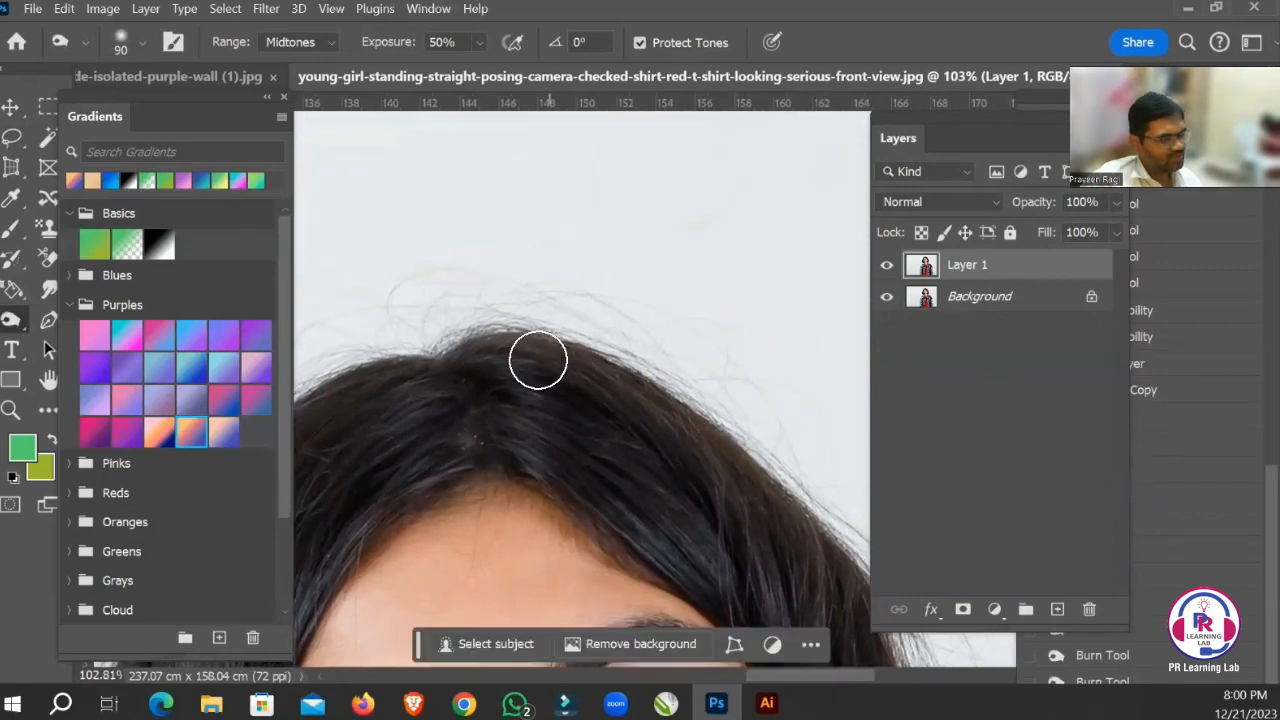
drag(611, 409, 630, 420)
drag(572, 376, 664, 424)
mouse_move(557, 372)
mouse_down()
mouse_move(675, 439)
mouse_move(540, 383)
mouse_move(537, 363)
mouse_move(453, 300)
mouse_up()
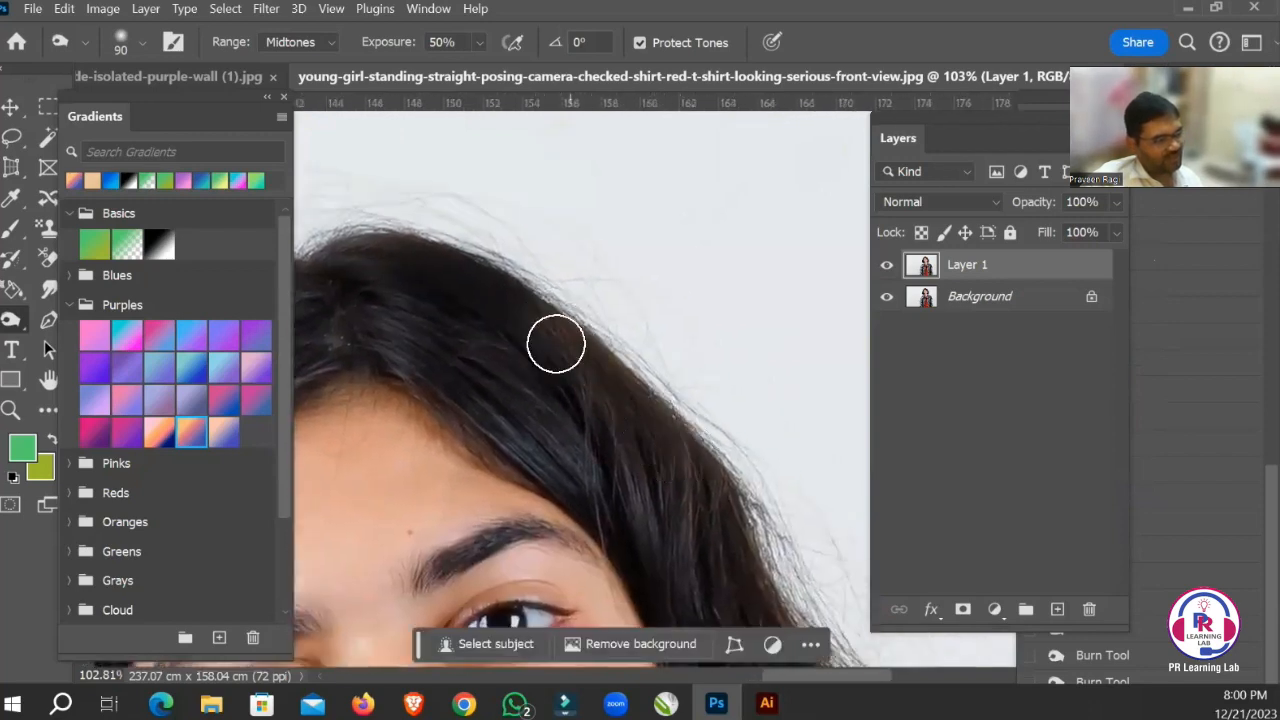
mouse_move(574, 371)
mouse_down()
mouse_move(697, 465)
mouse_move(624, 326)
mouse_up()
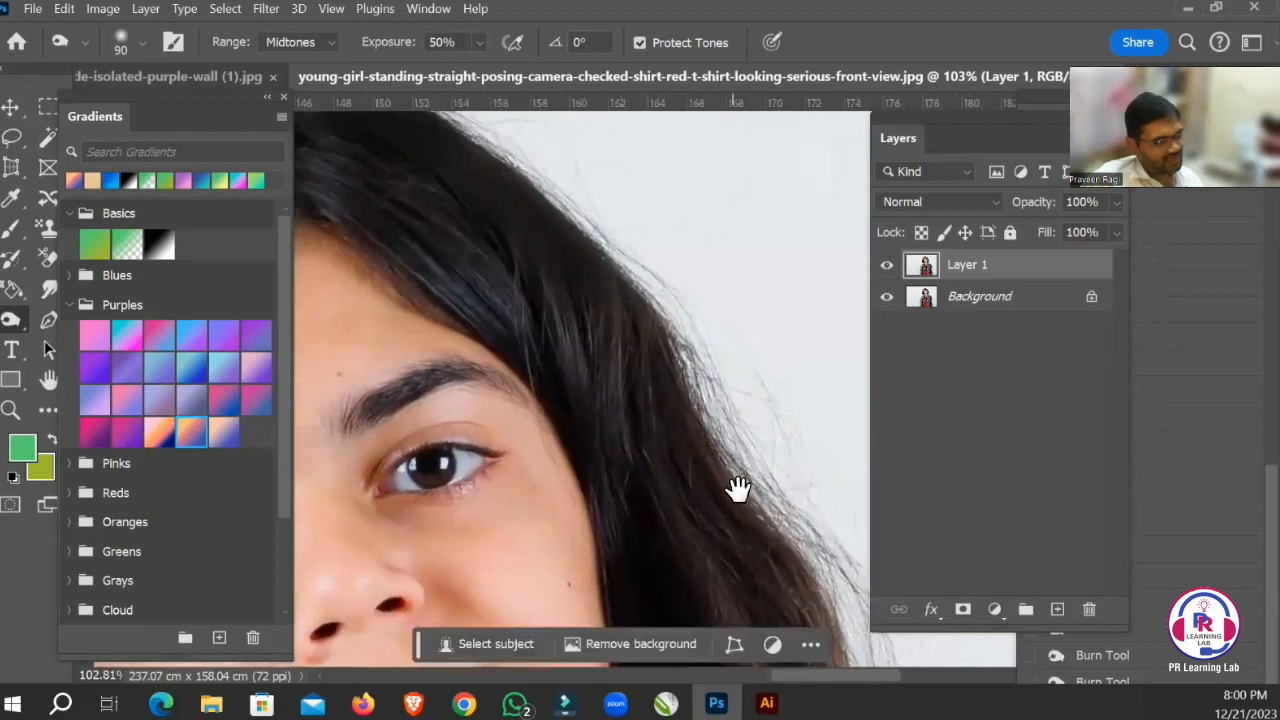
Darken the remaining hair on the far side of the face down to the curls beside the neck.
drag(737, 489, 702, 376)
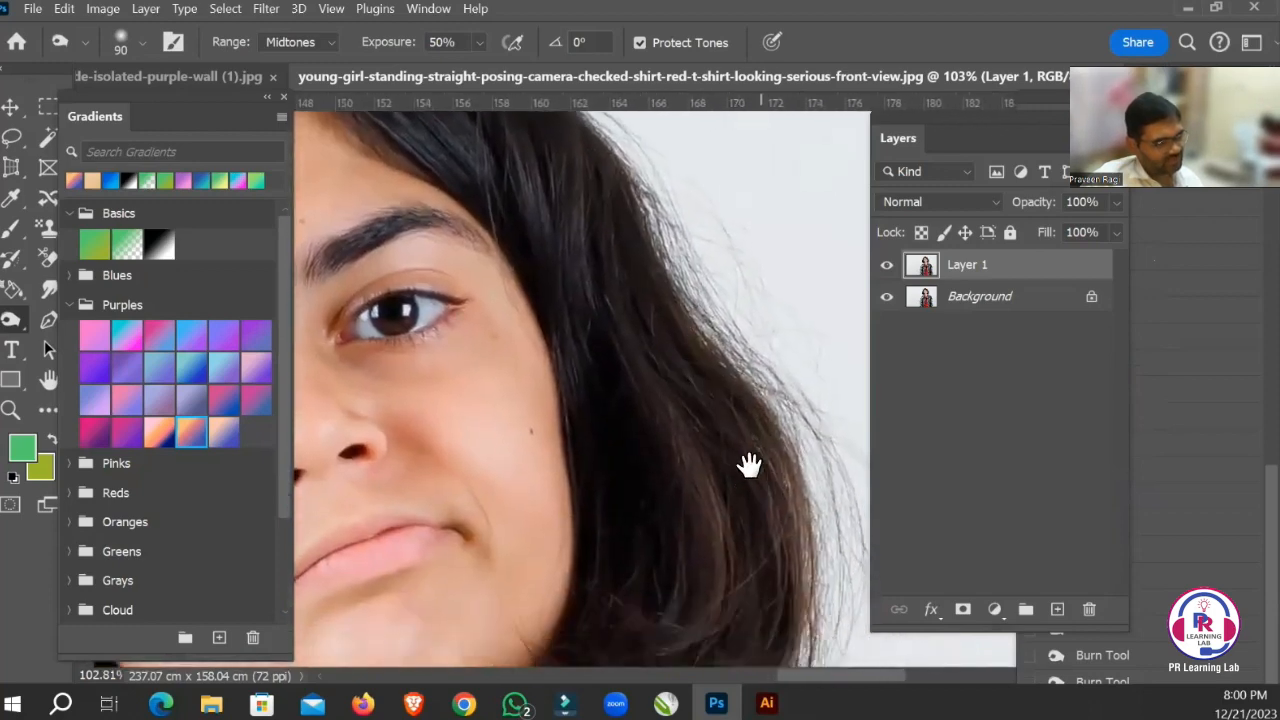
drag(746, 463, 729, 331)
drag(741, 549, 734, 366)
drag(691, 410, 698, 558)
drag(636, 270, 646, 353)
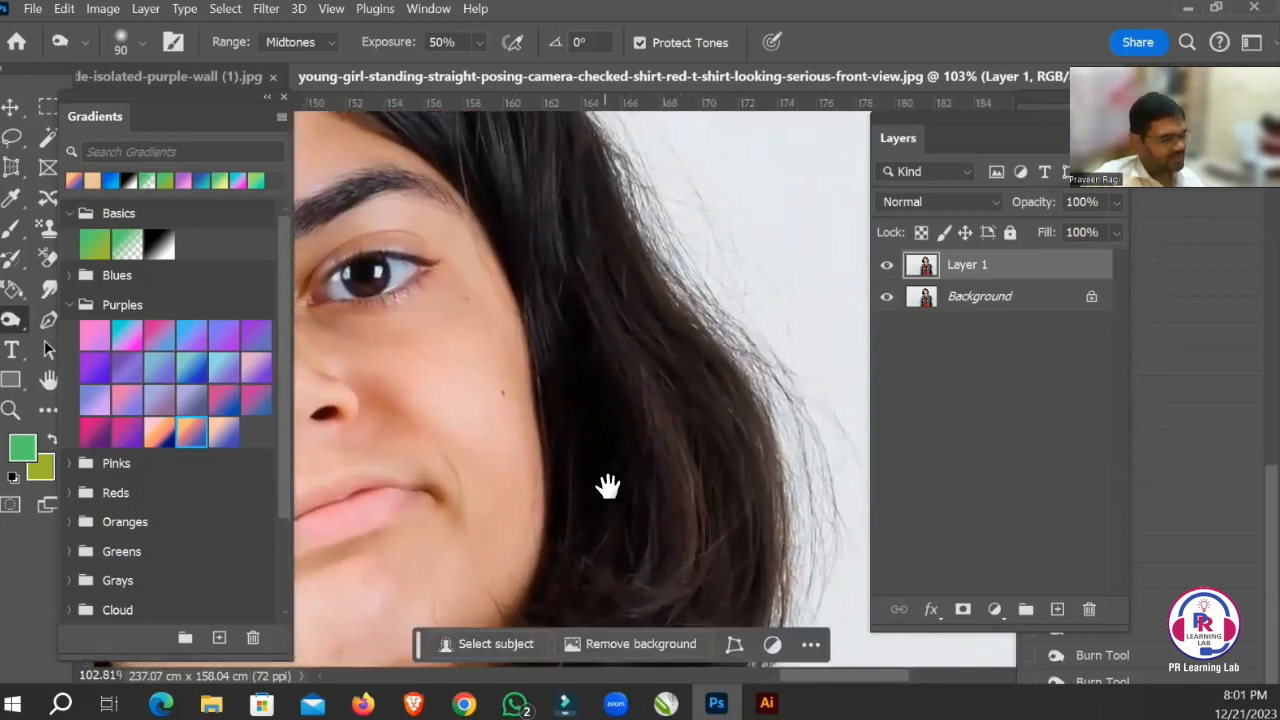
drag(606, 486, 660, 417)
drag(686, 492, 729, 414)
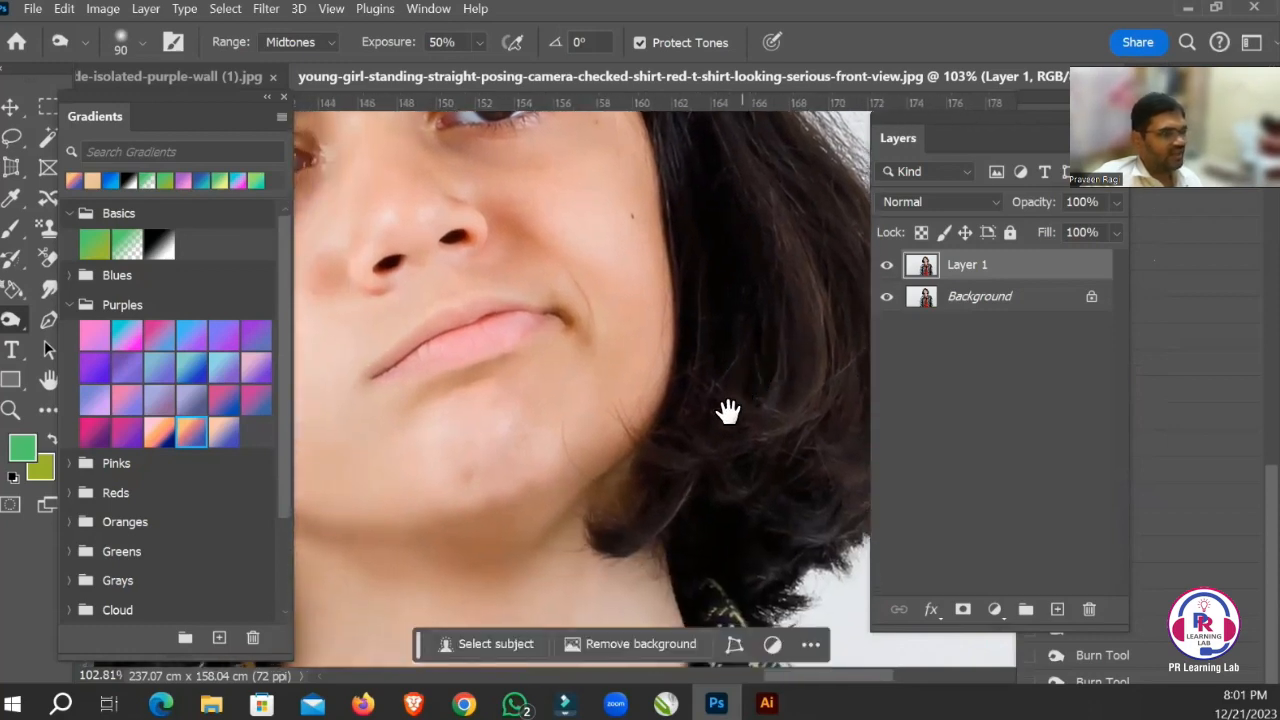
drag(794, 386, 809, 349)
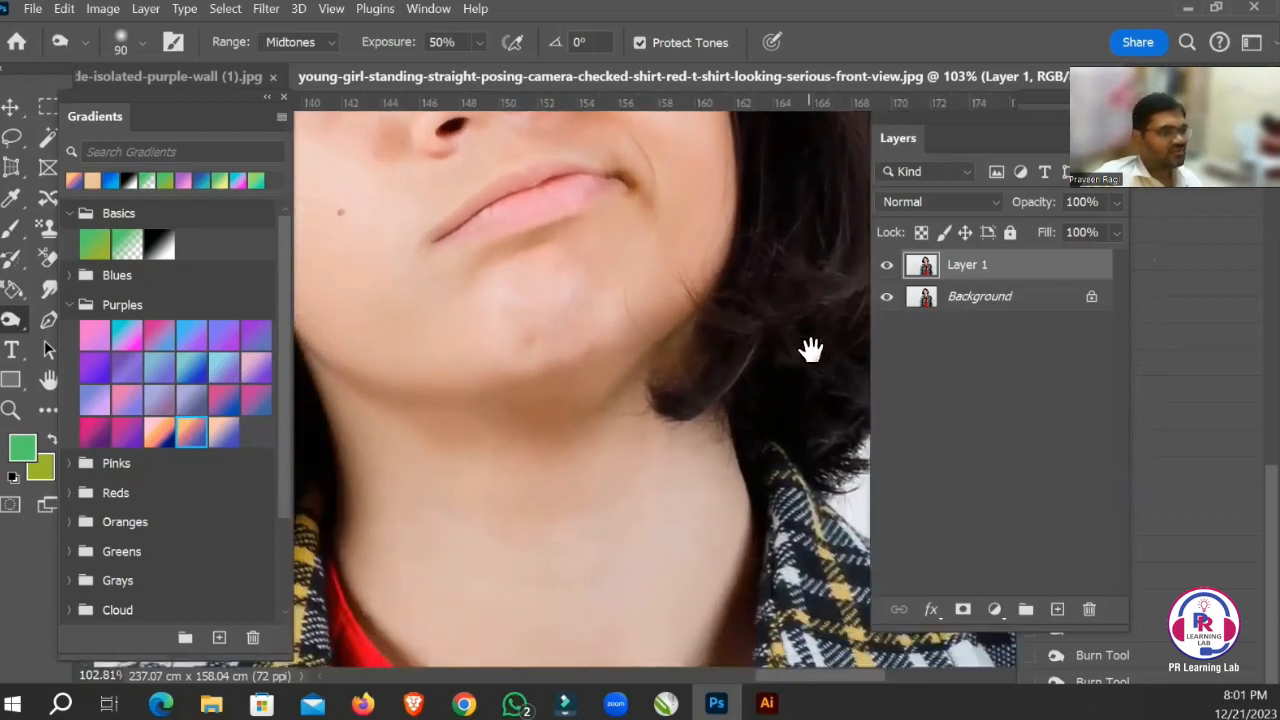
Try repeated Burn strokes on one spot of the girl's cheek, and undo them all.
drag(515, 388, 643, 529)
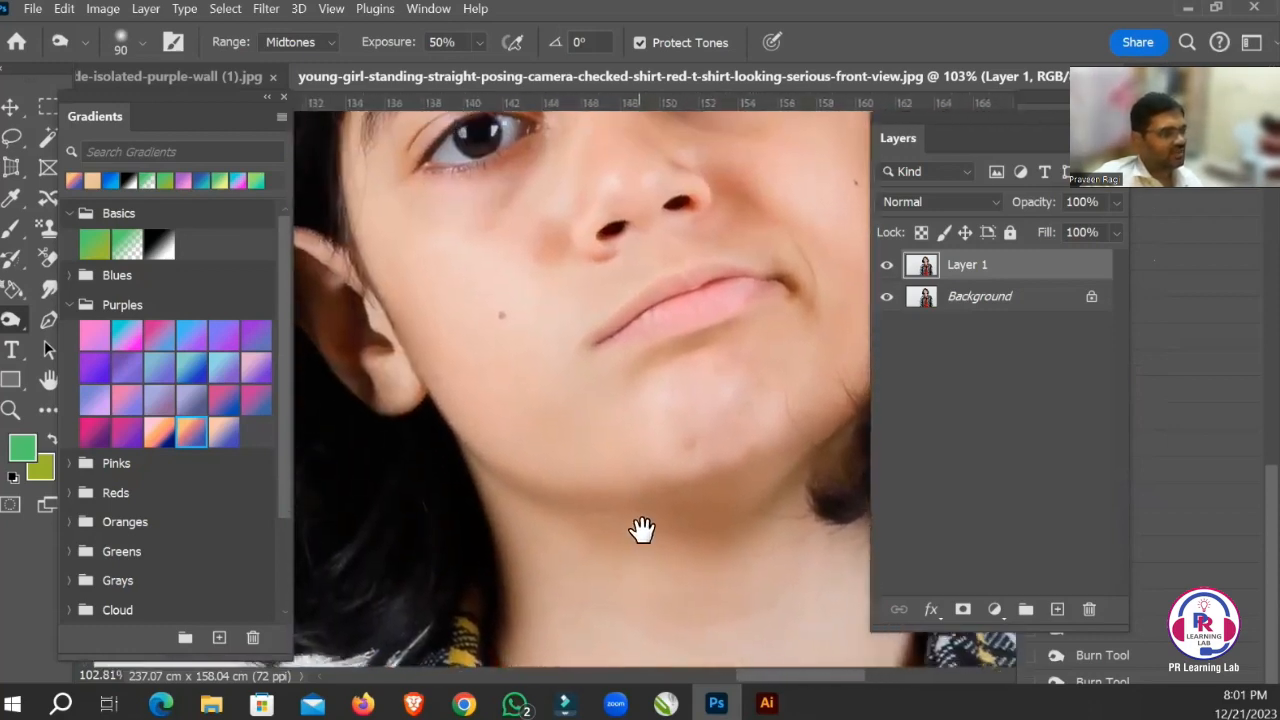
mouse_move(523, 404)
mouse_down()
mouse_move(484, 337)
mouse_move(530, 391)
mouse_move(519, 374)
mouse_move(473, 340)
mouse_move(513, 406)
mouse_move(524, 397)
mouse_move(514, 371)
mouse_move(482, 355)
mouse_move(508, 380)
mouse_up()
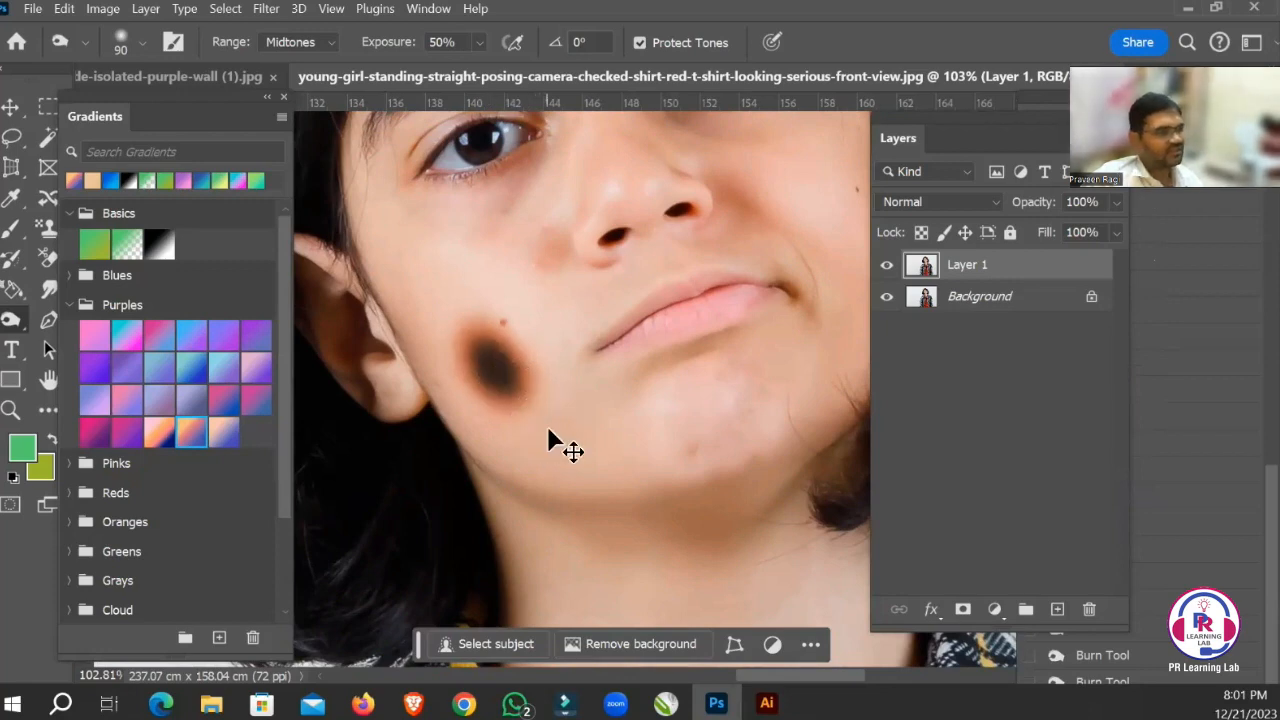
key(ctrl+z)
key(ctrl+z)
key(ctrl+z)
key(ctrl+z)
key(ctrl+z)
key(ctrl+z)
key(ctrl+z)
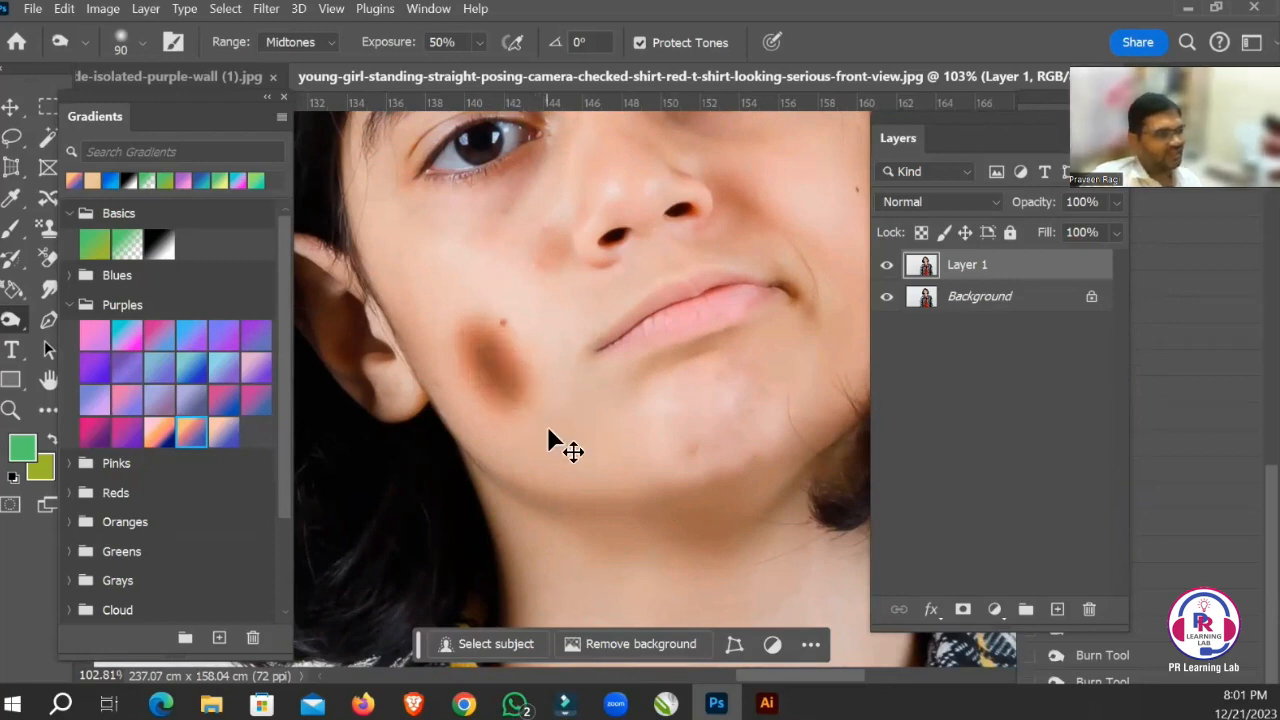
key(ctrl+z)
key(ctrl+z)
key(ctrl+z)
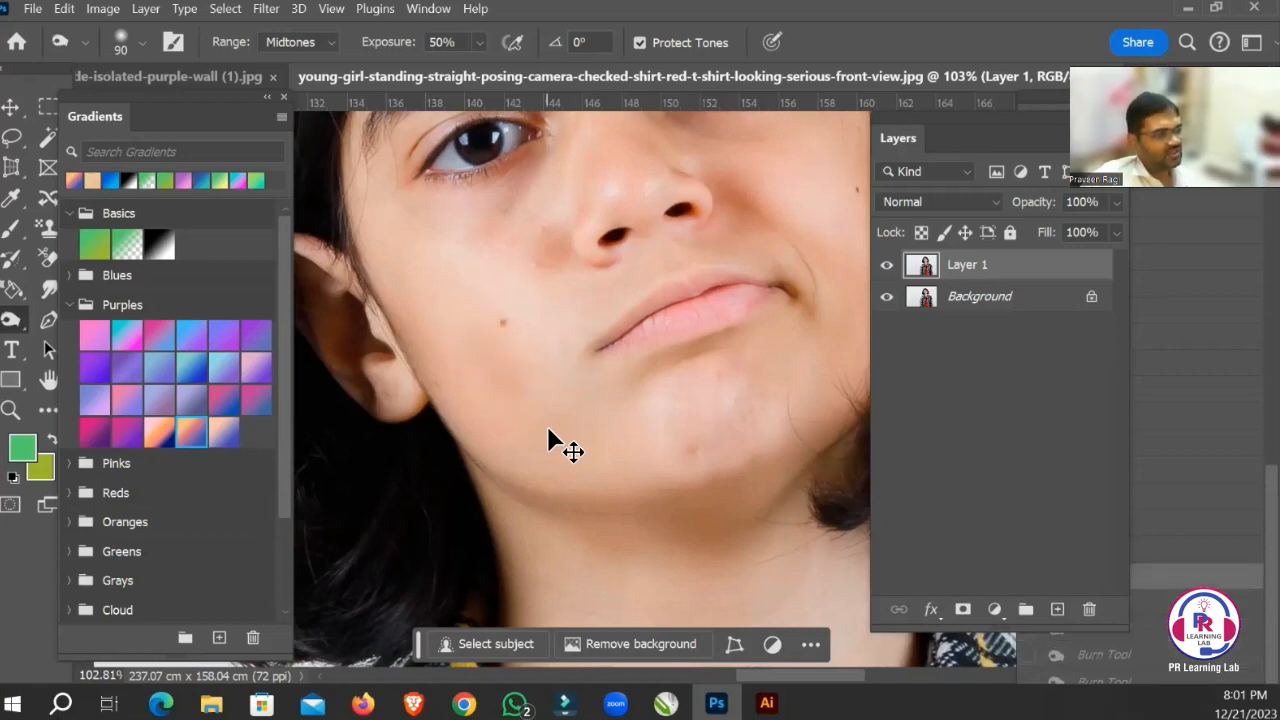
key(ctrl+z)
Try burning the shadow under the girl's chin at 50% exposure, and undo the strokes.
drag(594, 423, 535, 321)
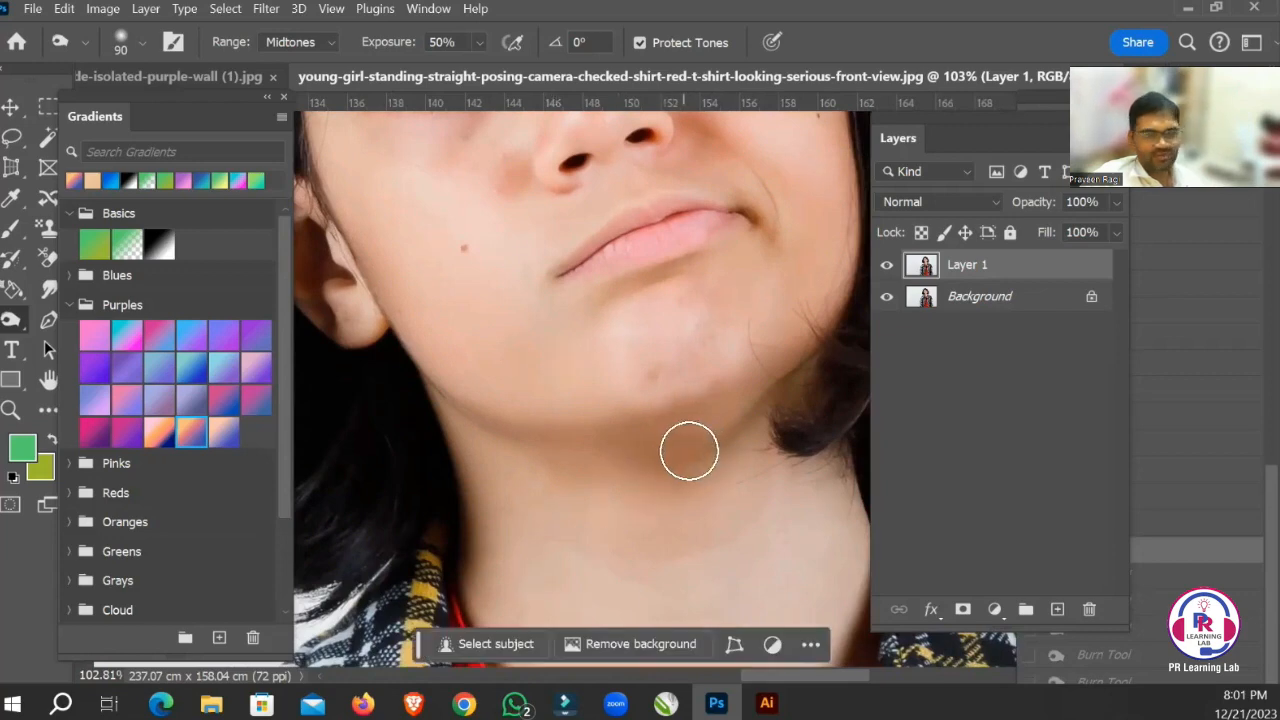
mouse_move(737, 417)
mouse_down()
mouse_move(634, 478)
mouse_move(720, 448)
mouse_move(750, 420)
mouse_move(736, 413)
mouse_move(594, 463)
mouse_up()
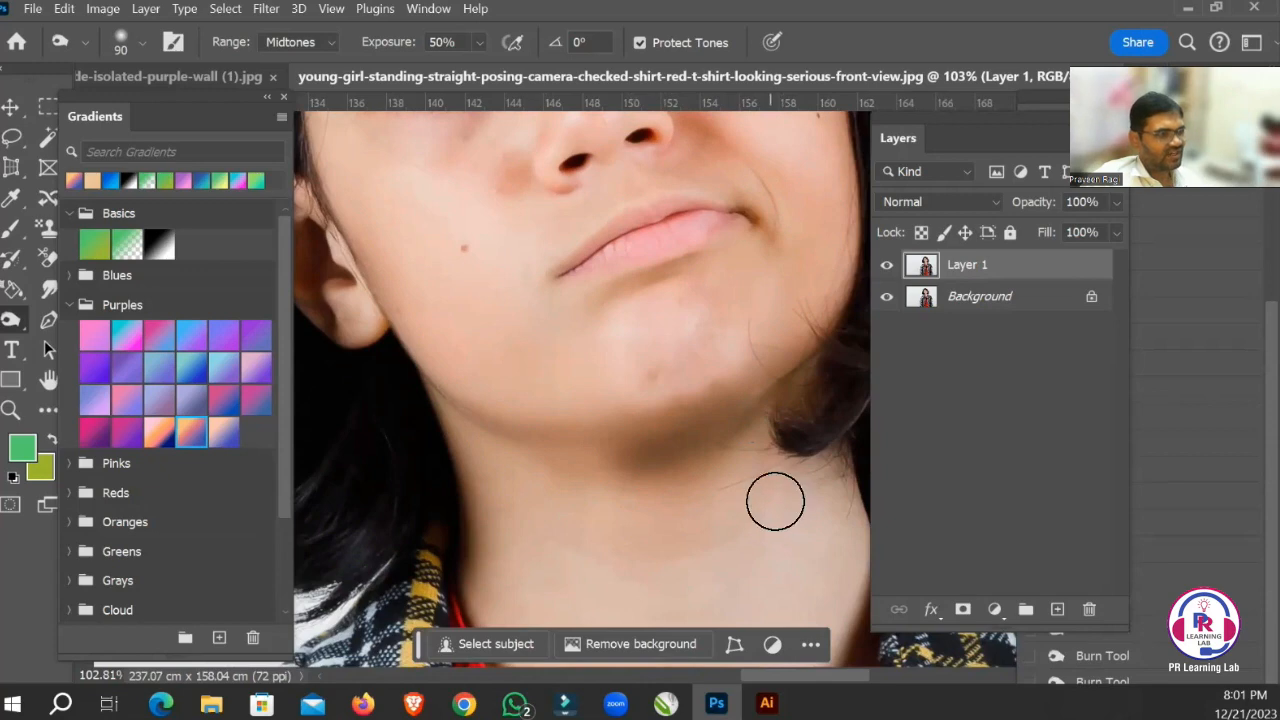
key(ctrl+z)
key(ctrl+z)
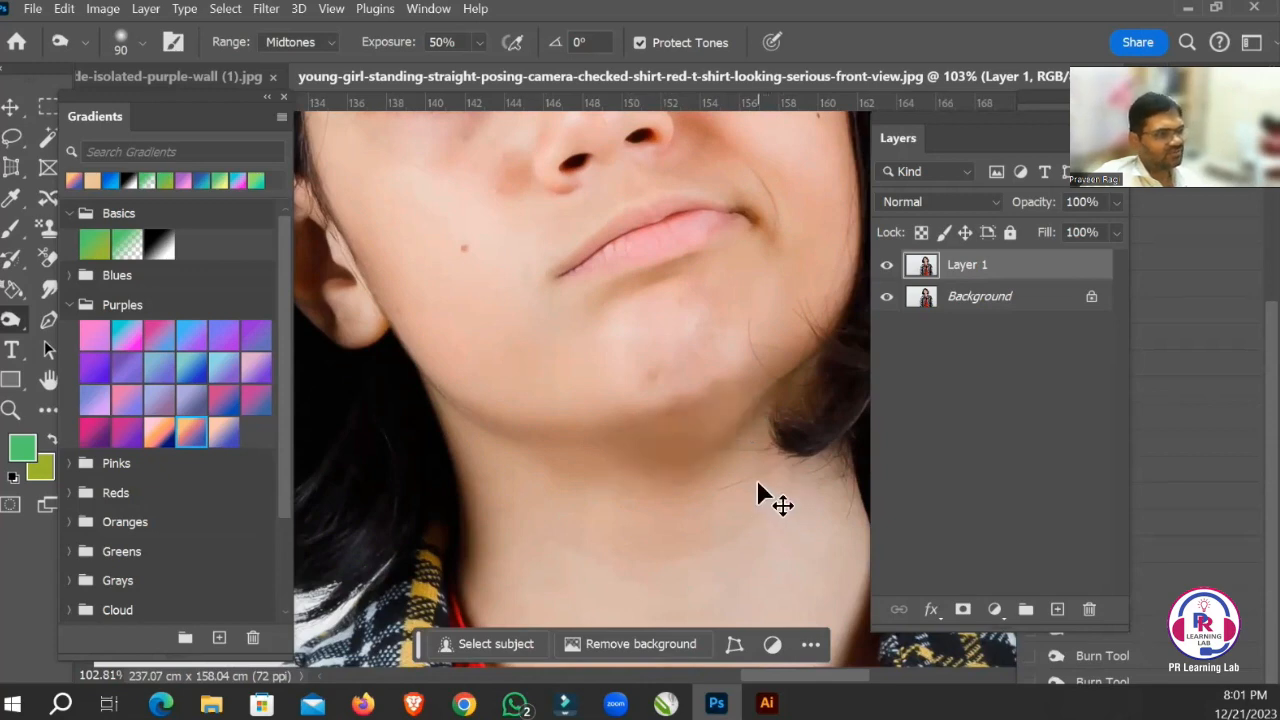
Lower the Burn exposure to 15% and darken the shadow under the girl's chin.
click(480, 43)
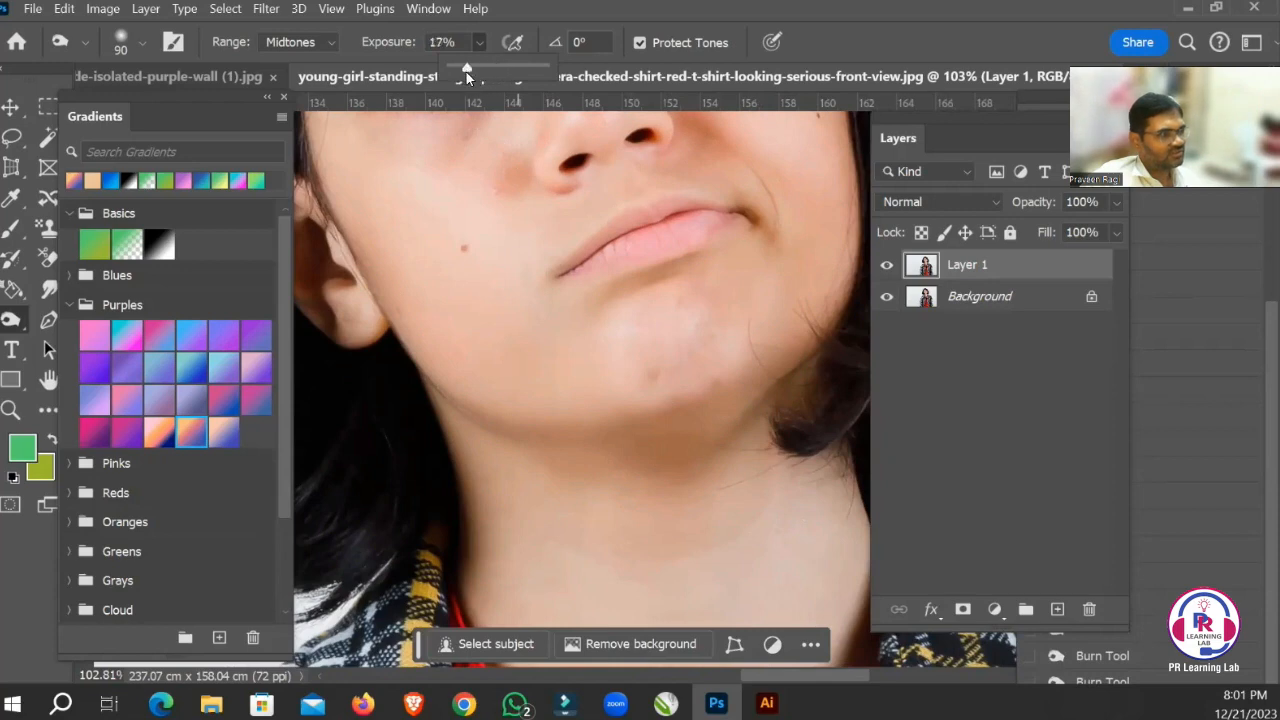
mouse_move(722, 421)
mouse_down()
mouse_move(598, 455)
mouse_move(674, 501)
mouse_move(771, 480)
mouse_move(734, 413)
mouse_move(604, 449)
mouse_move(739, 444)
mouse_move(728, 444)
mouse_move(739, 413)
mouse_move(668, 455)
mouse_move(624, 462)
mouse_up()
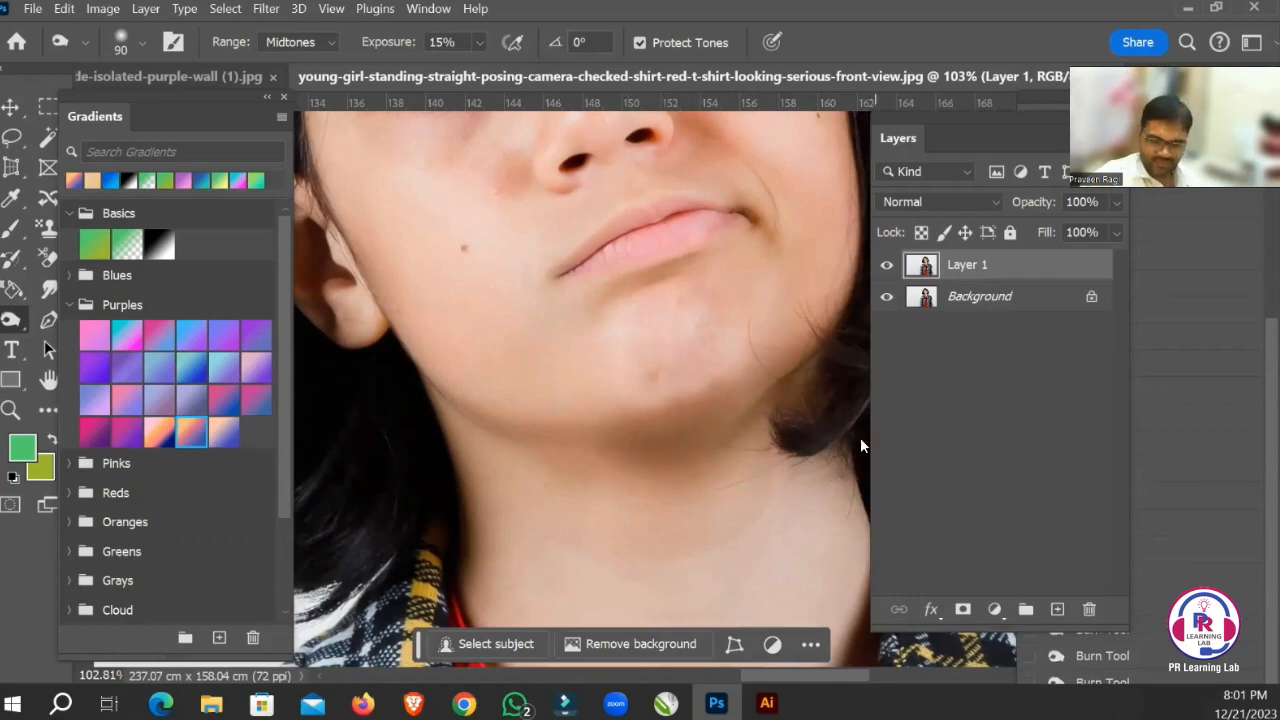
Toggle the visibility of Layer 1 to compare the burned hair and chin with the original portrait.
scroll(860, 445, down, 5)
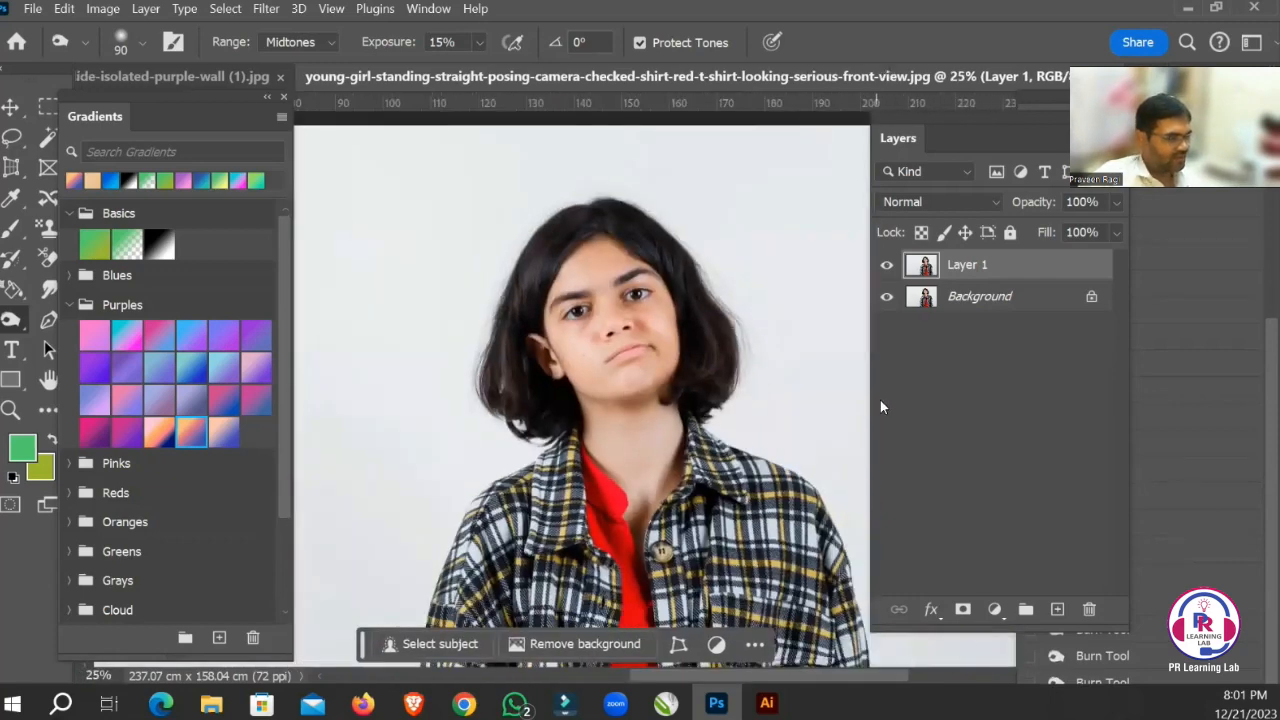
click(885, 265)
click(884, 265)
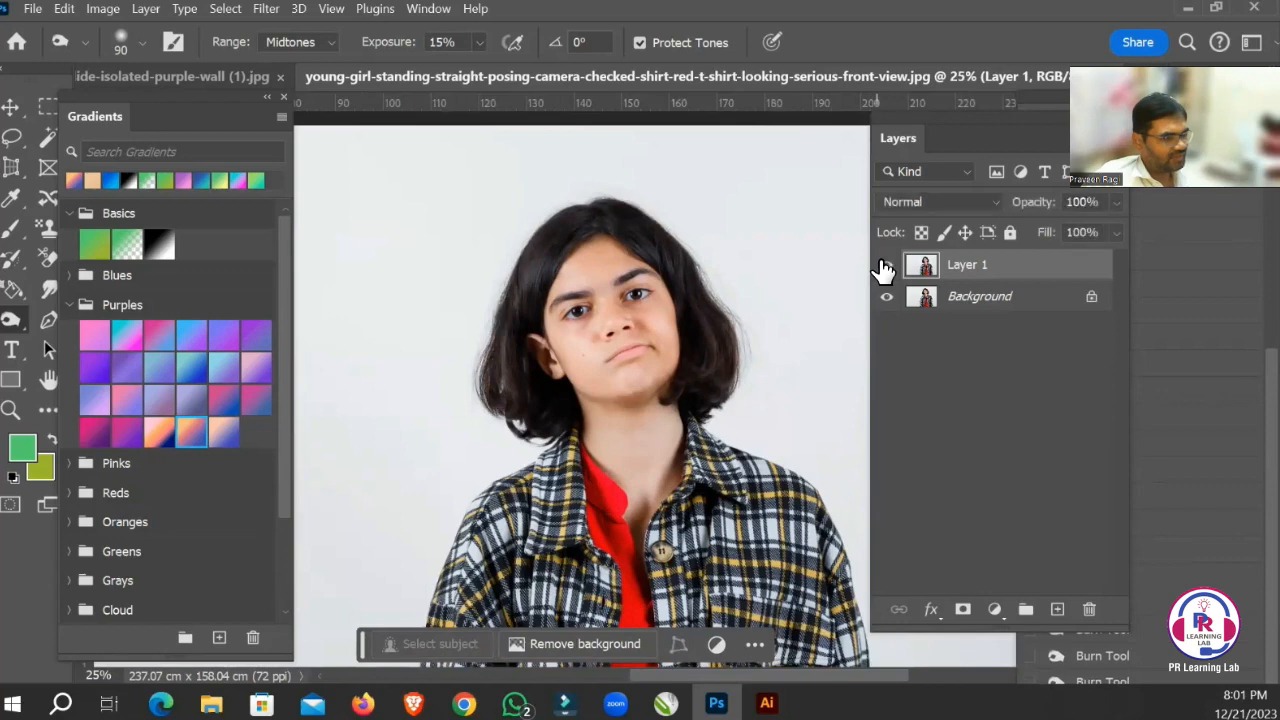
click(884, 265)
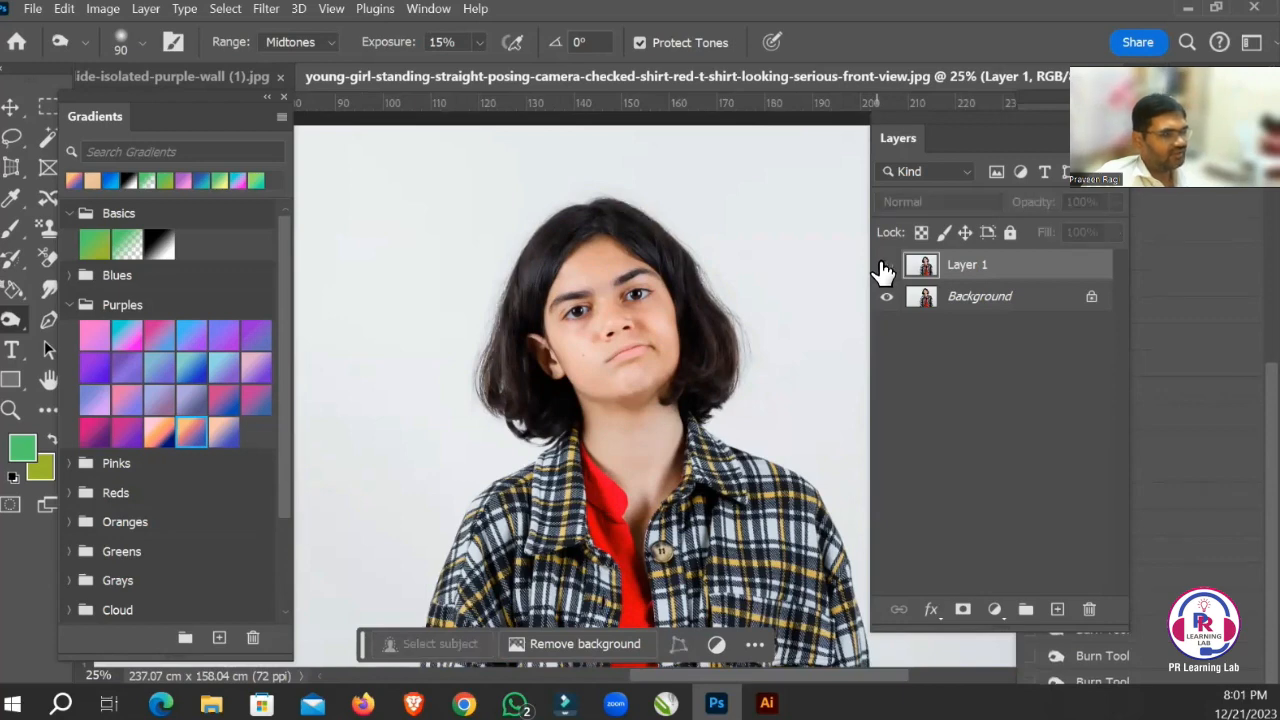
click(884, 265)
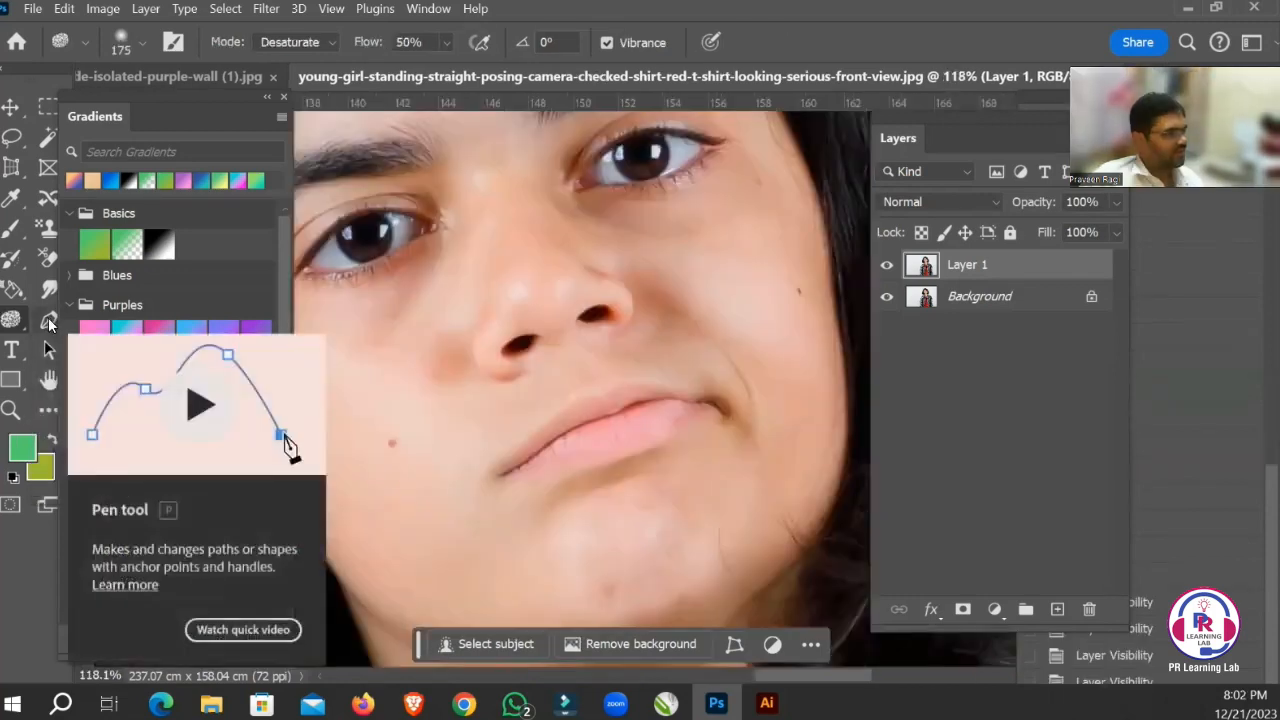
Activate the Pen tool.
click(51, 326)
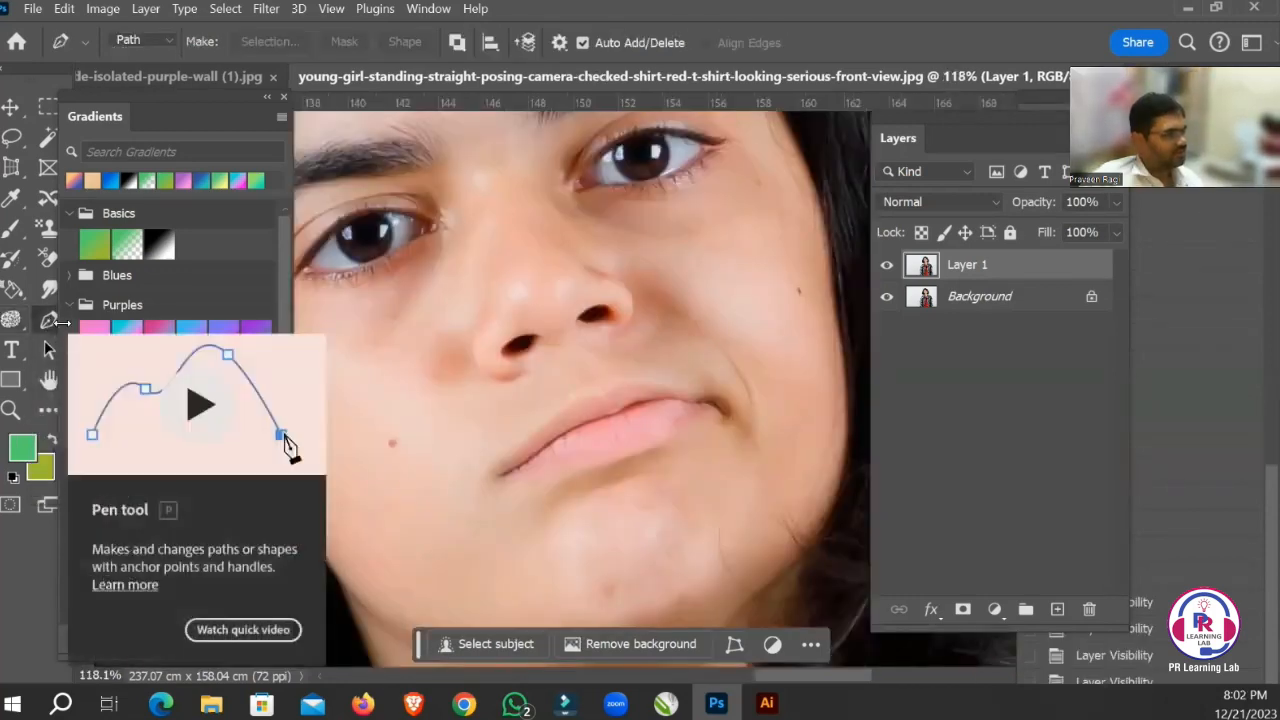
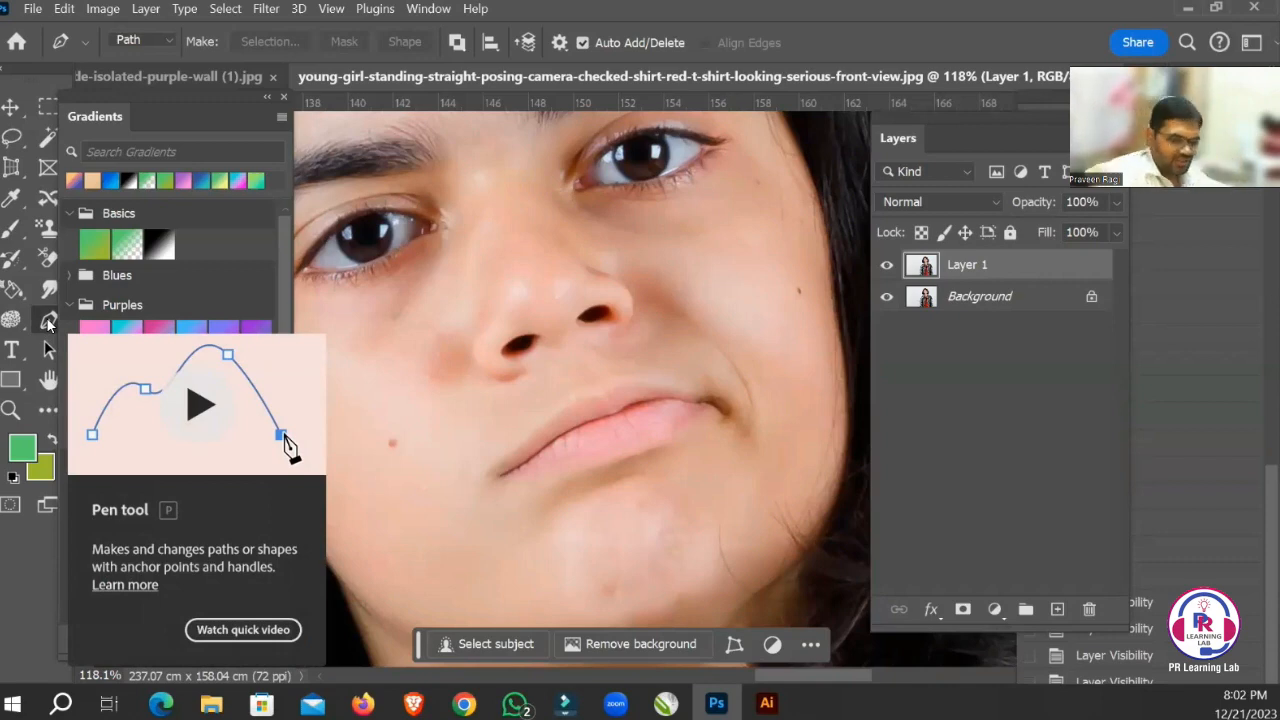
key(ctrl+minus)
key(ctrl+minus)
key(ctrl+minus)
key(ctrl+minus)
key(ctrl+minus)
key(ctrl+minus)
key(ctrl+minus)
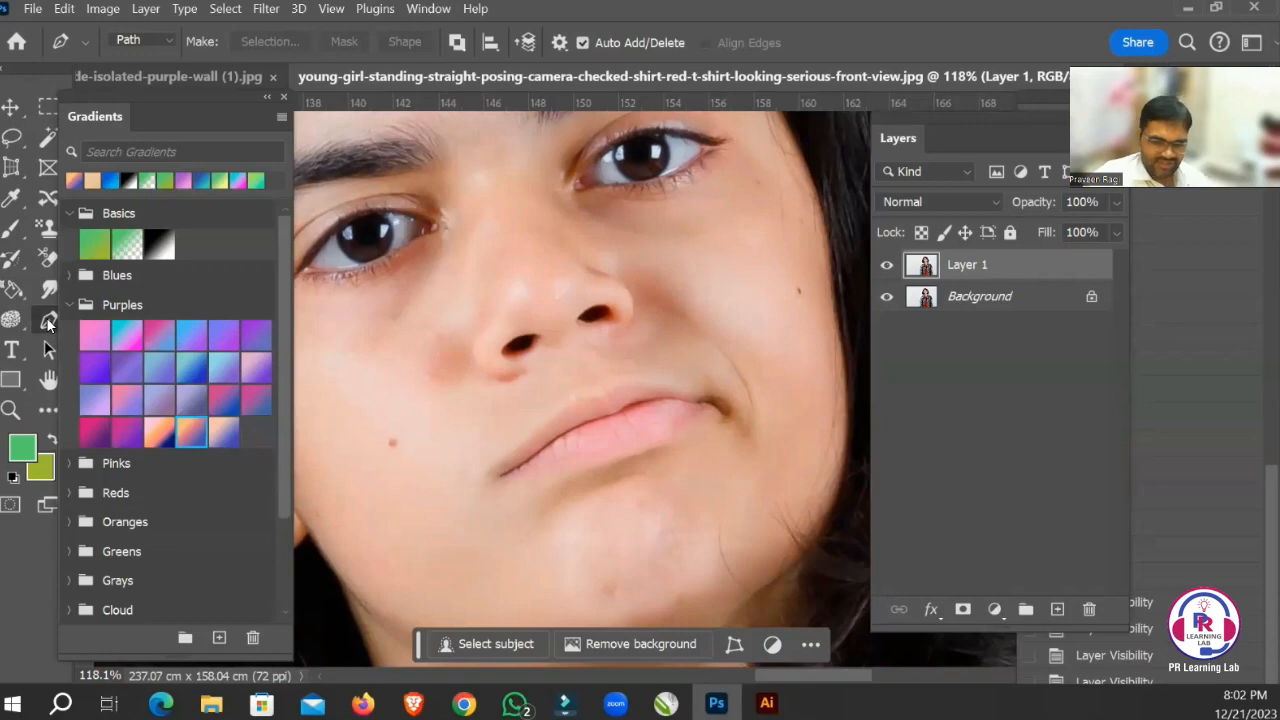
key(ctrl+minus)
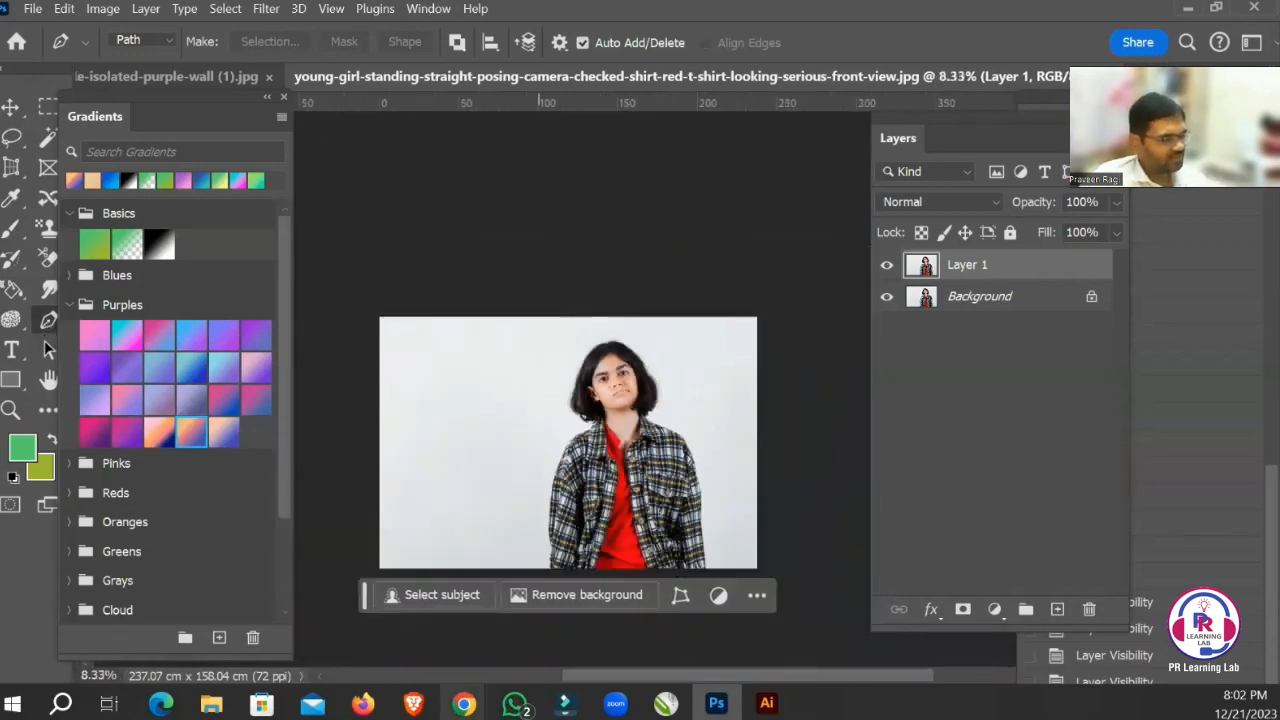
Switch to Chrome and close the Freepik page of the girl in the checked shirt.
mouse_move(464, 703)
click(941, 645)
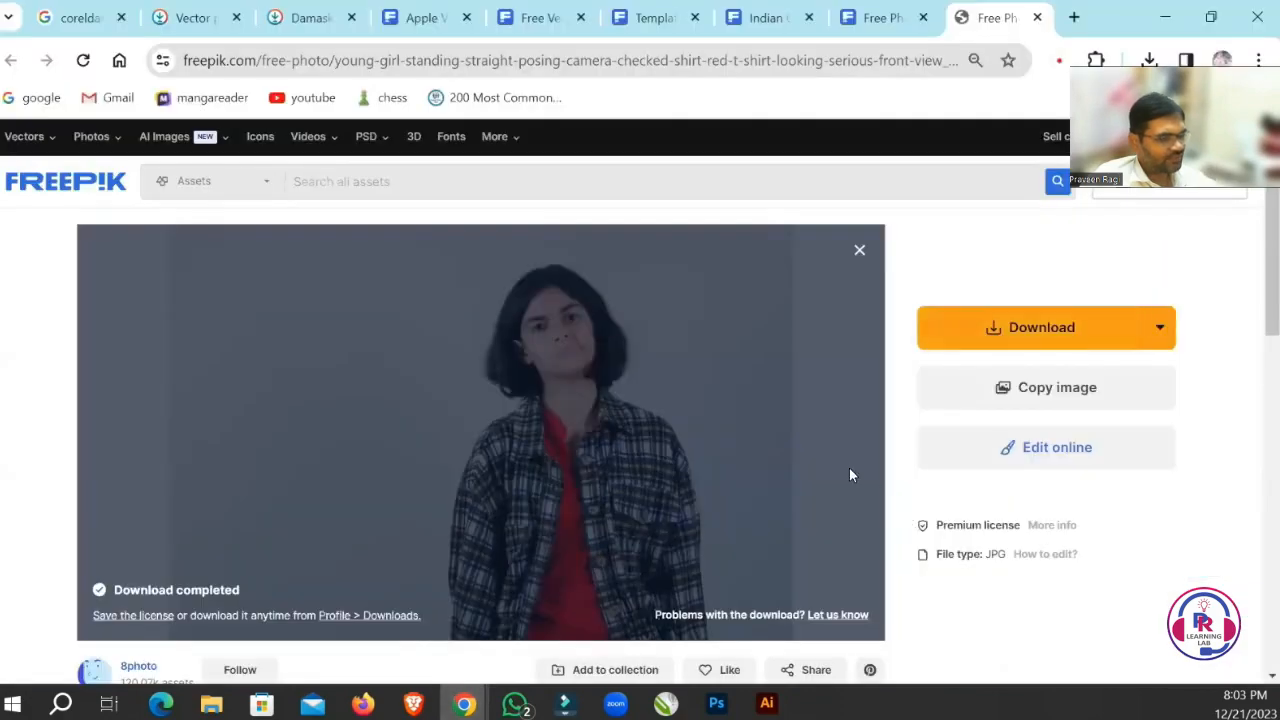
scroll(849, 470, down, 8)
key(ctrl+w)
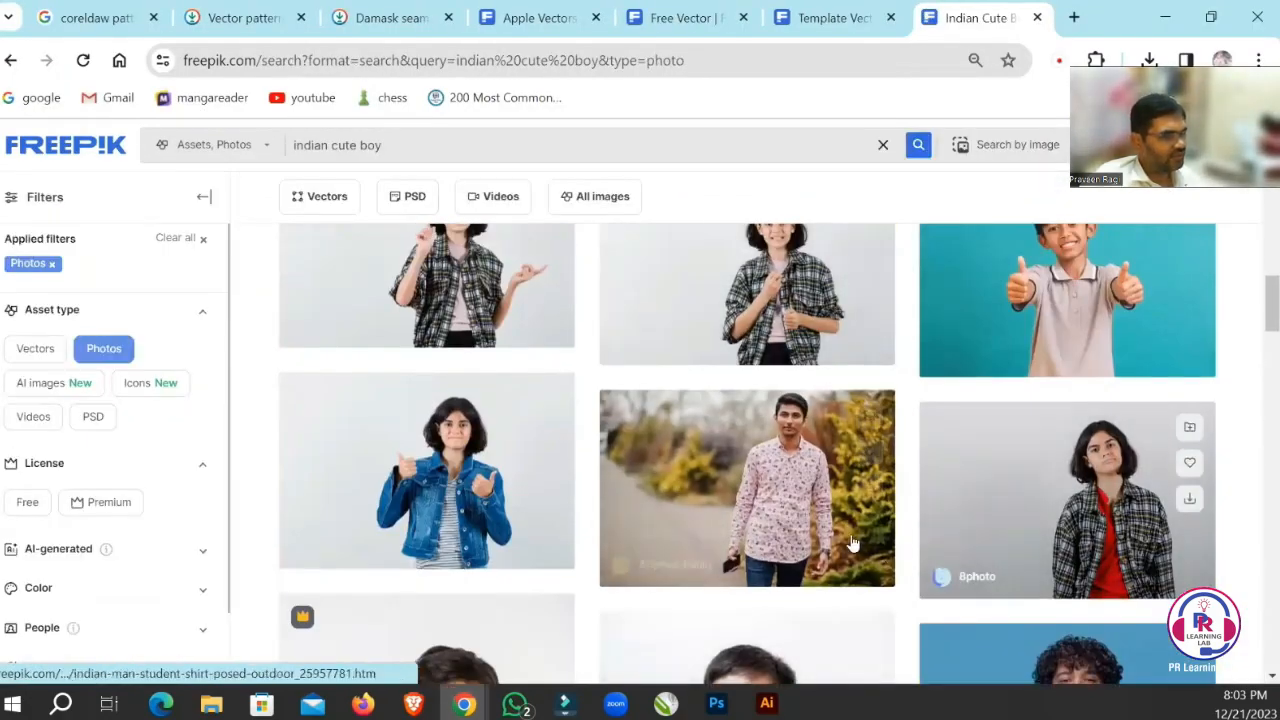
Open the Freepik photo of the man in the floral shirt in a new tab and download it.
right_click(758, 434)
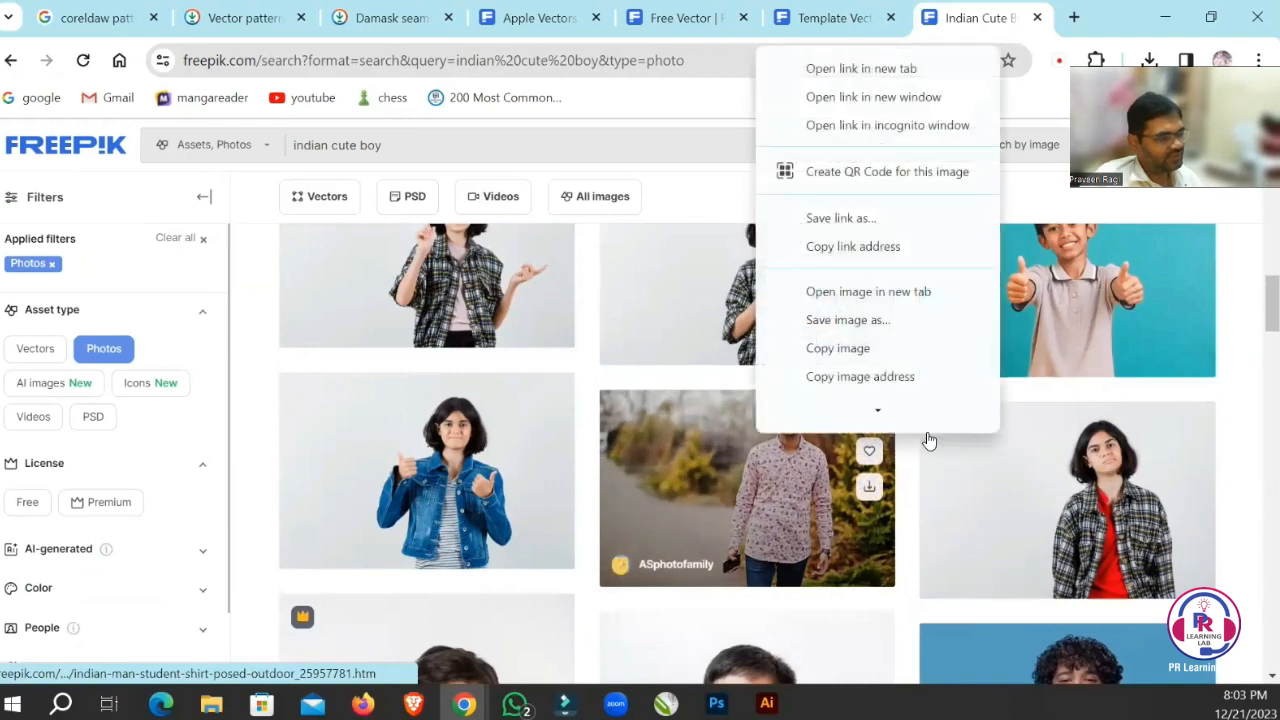
click(820, 69)
click(944, 30)
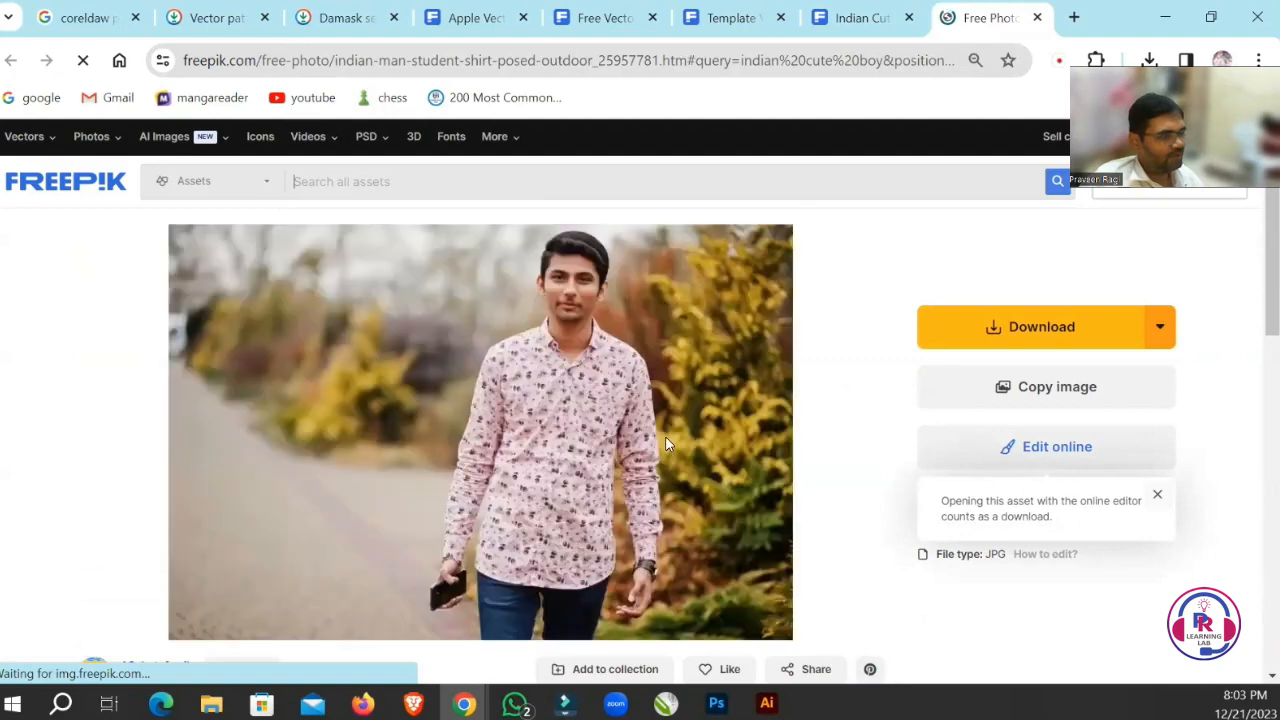
click(956, 336)
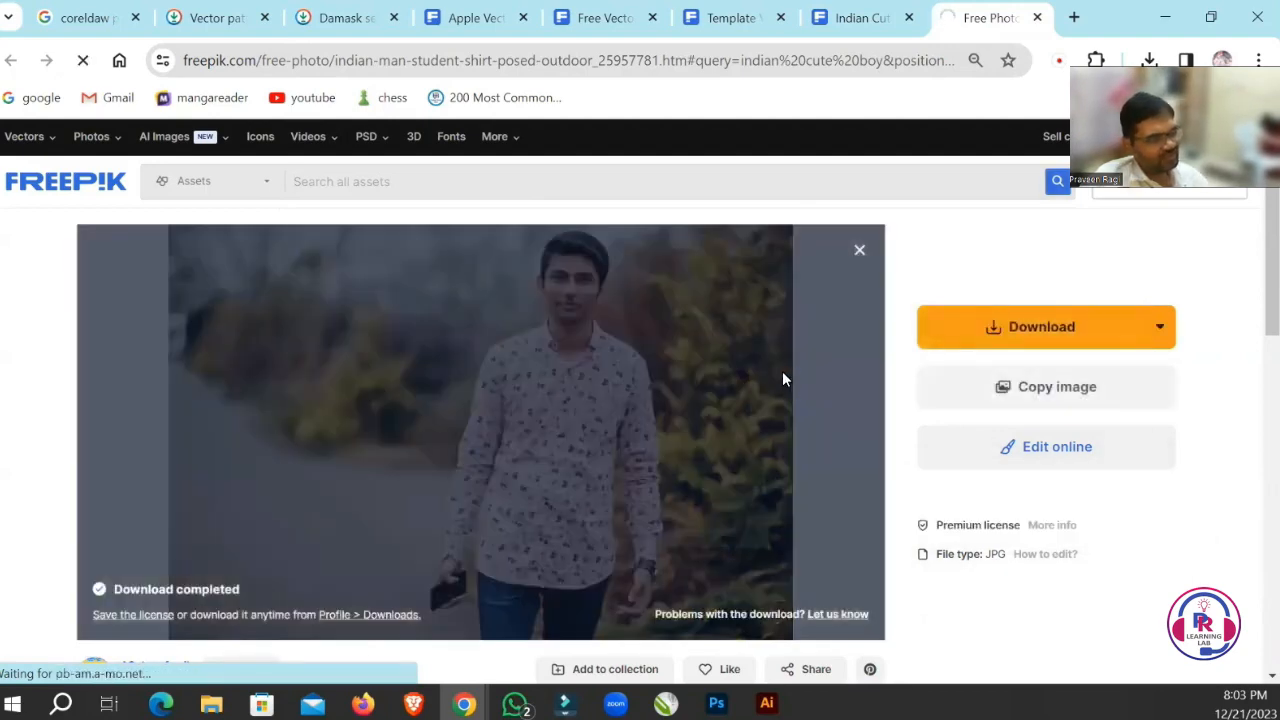
Locate the downloaded indian-man-student-shirt-posed-outdoor.jpg in its folder and open it in Photoshop.
click(1150, 60)
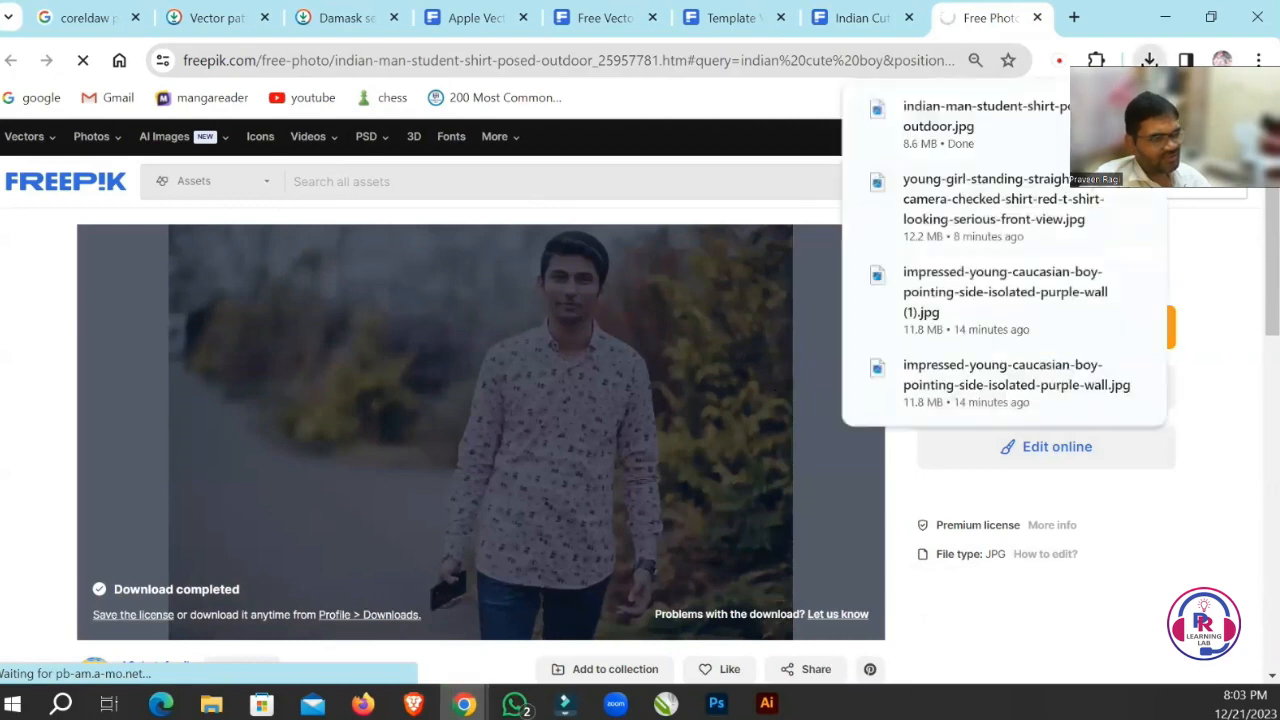
click(1118, 120)
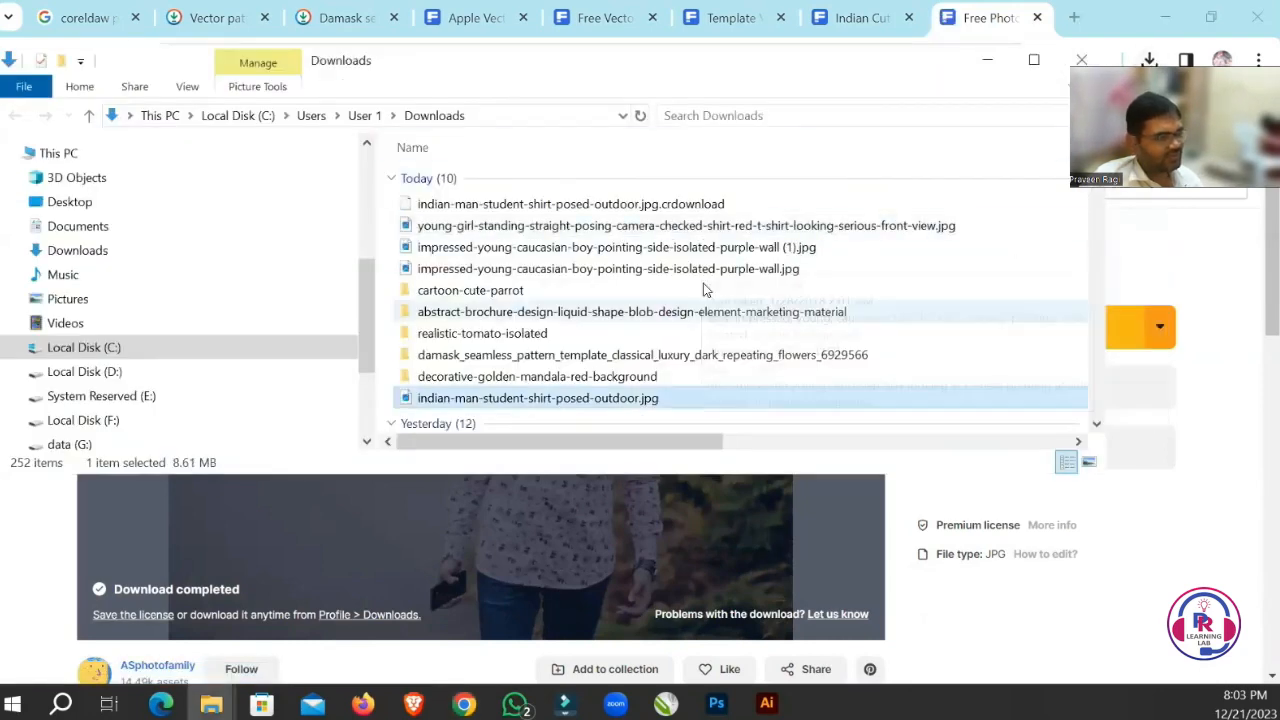
right_click(592, 398)
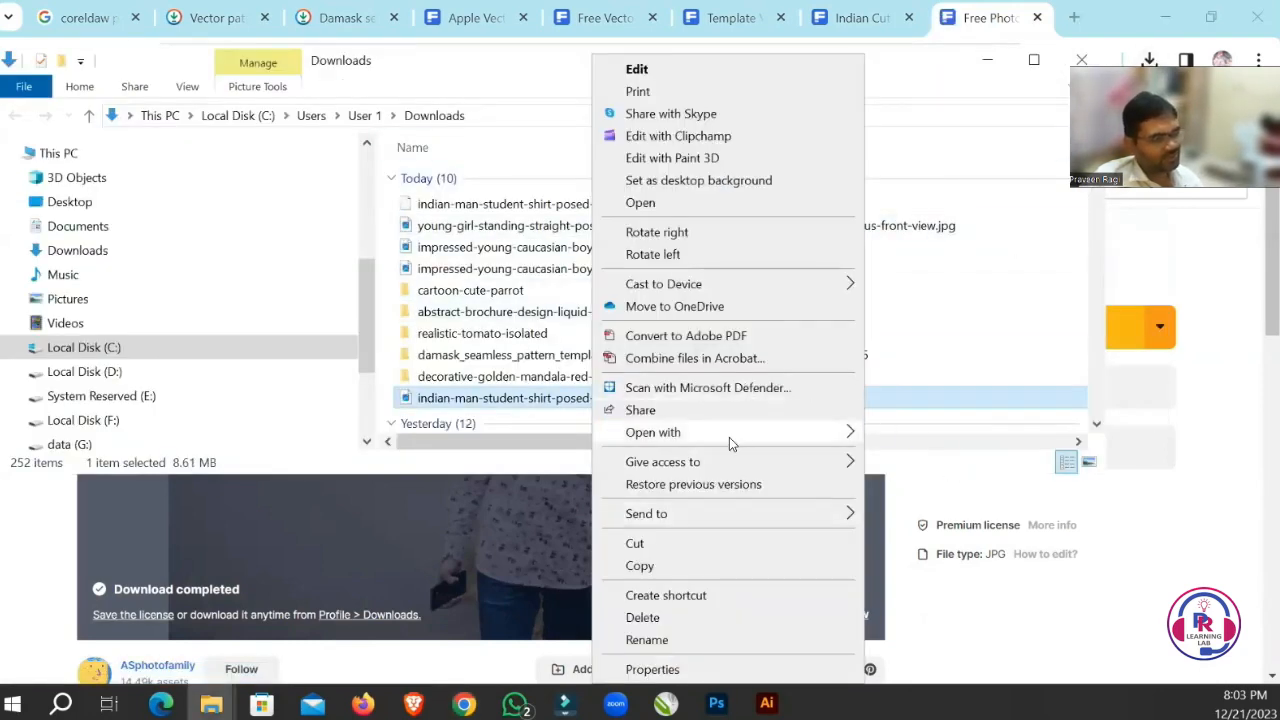
mouse_move(800, 432)
click(960, 460)
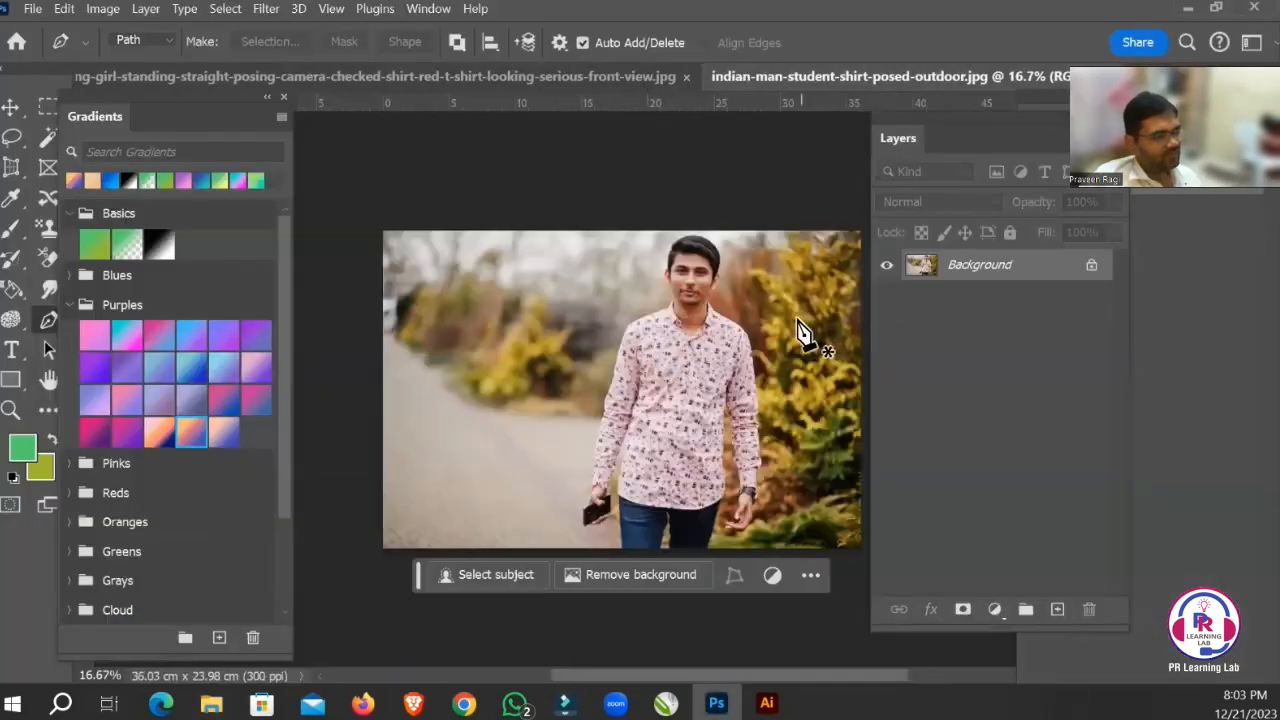
Choose the standard Pen Tool from the group of pen tools.
key(Tab)
key(Tab)
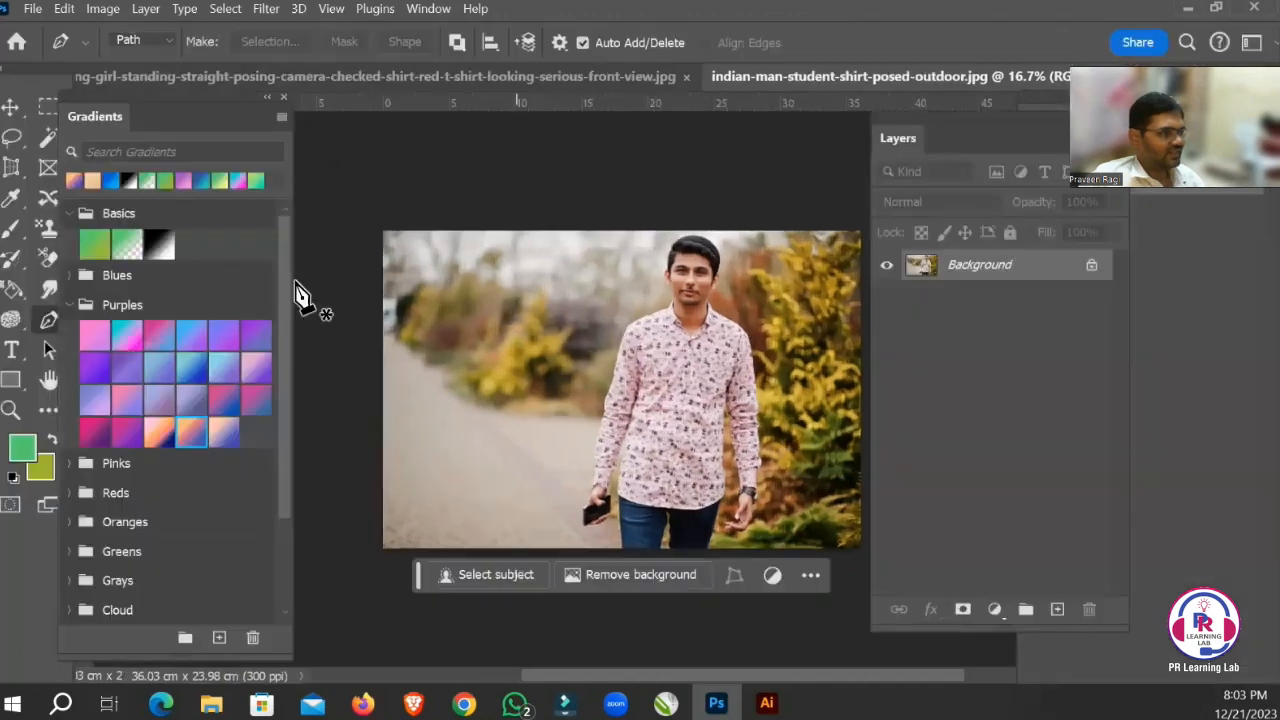
right_click(51, 323)
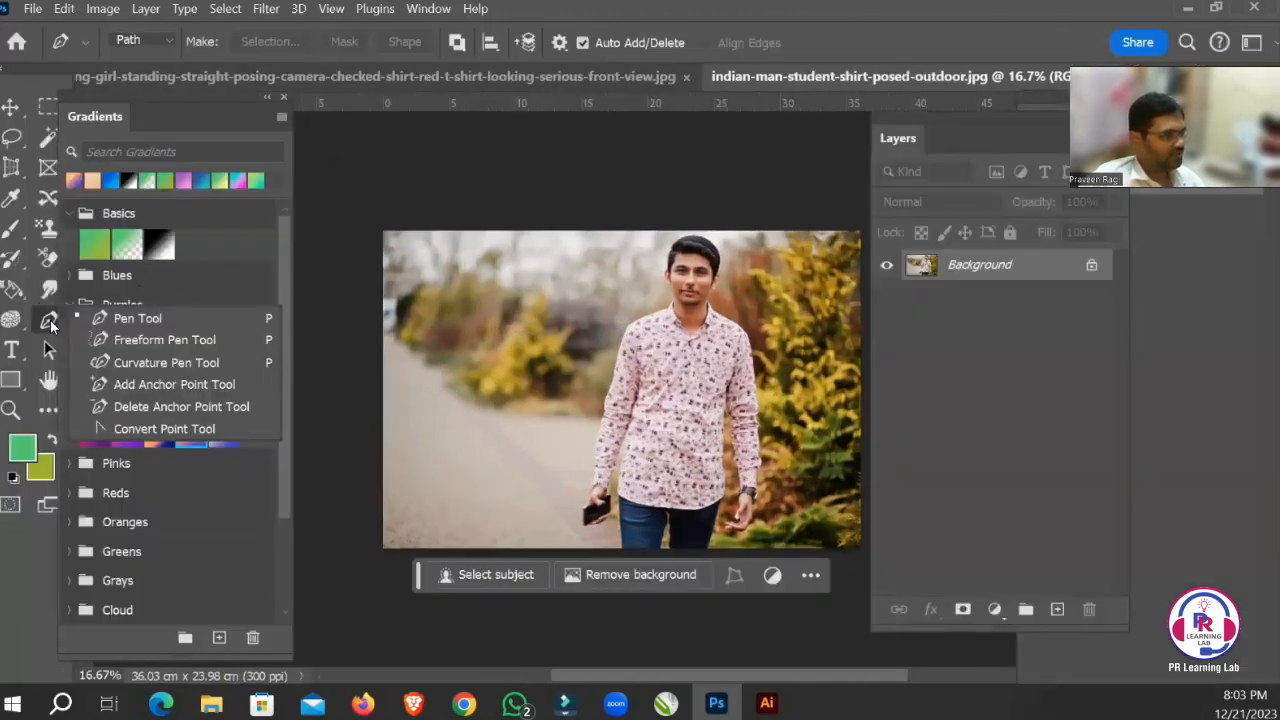
click(125, 318)
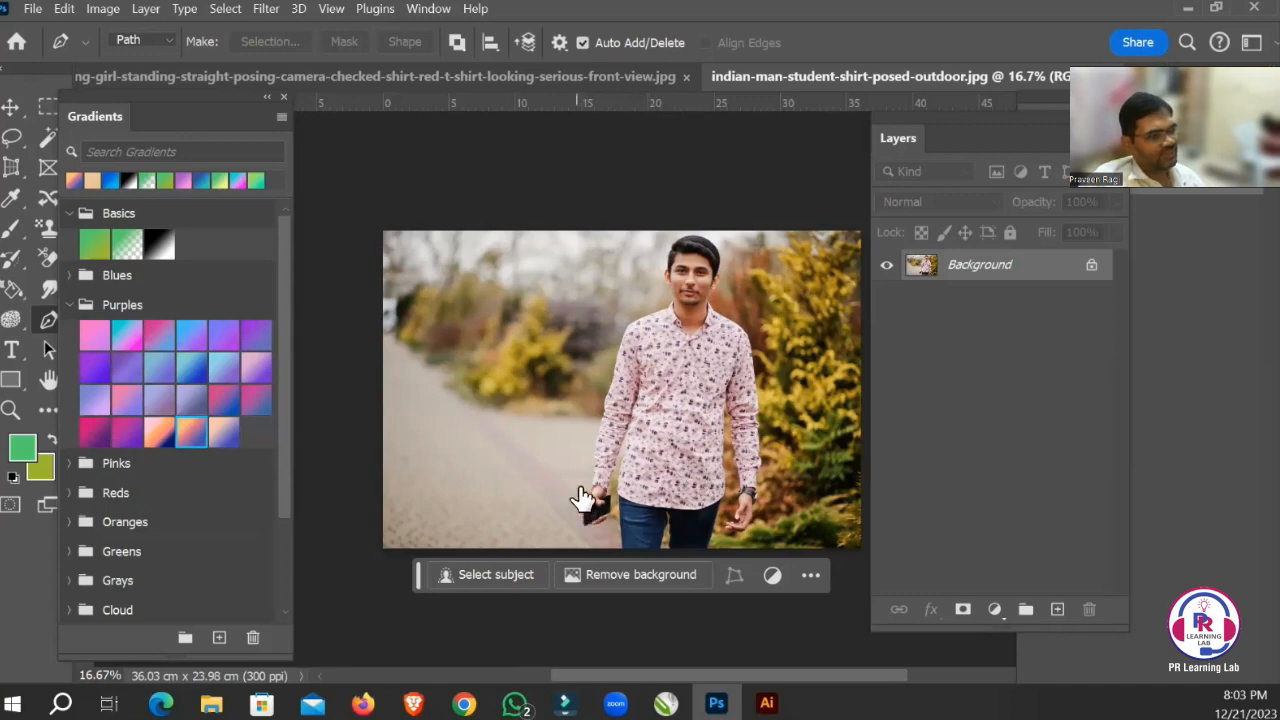
Start a path on the outer edge of the man's sleeve above the phone hand and follow its first curve upward.
drag(571, 471, 688, 521)
drag(786, 474, 692, 489)
drag(739, 427, 629, 498)
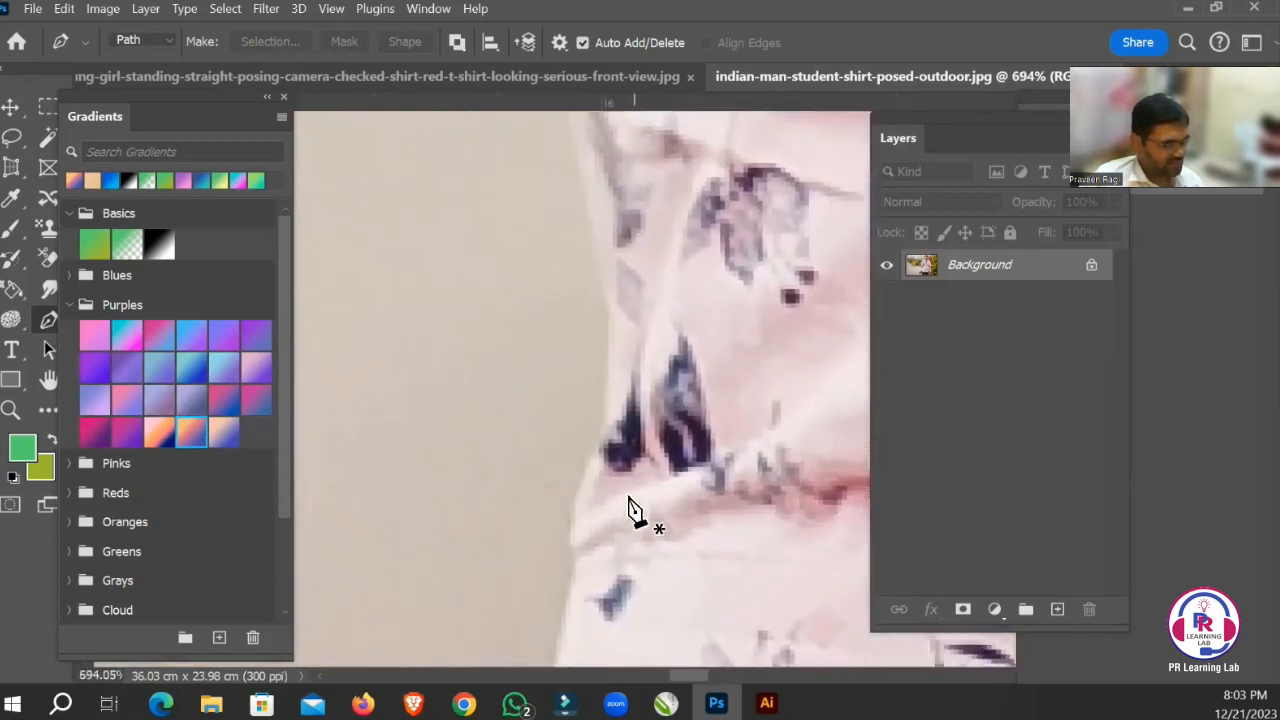
click(567, 518)
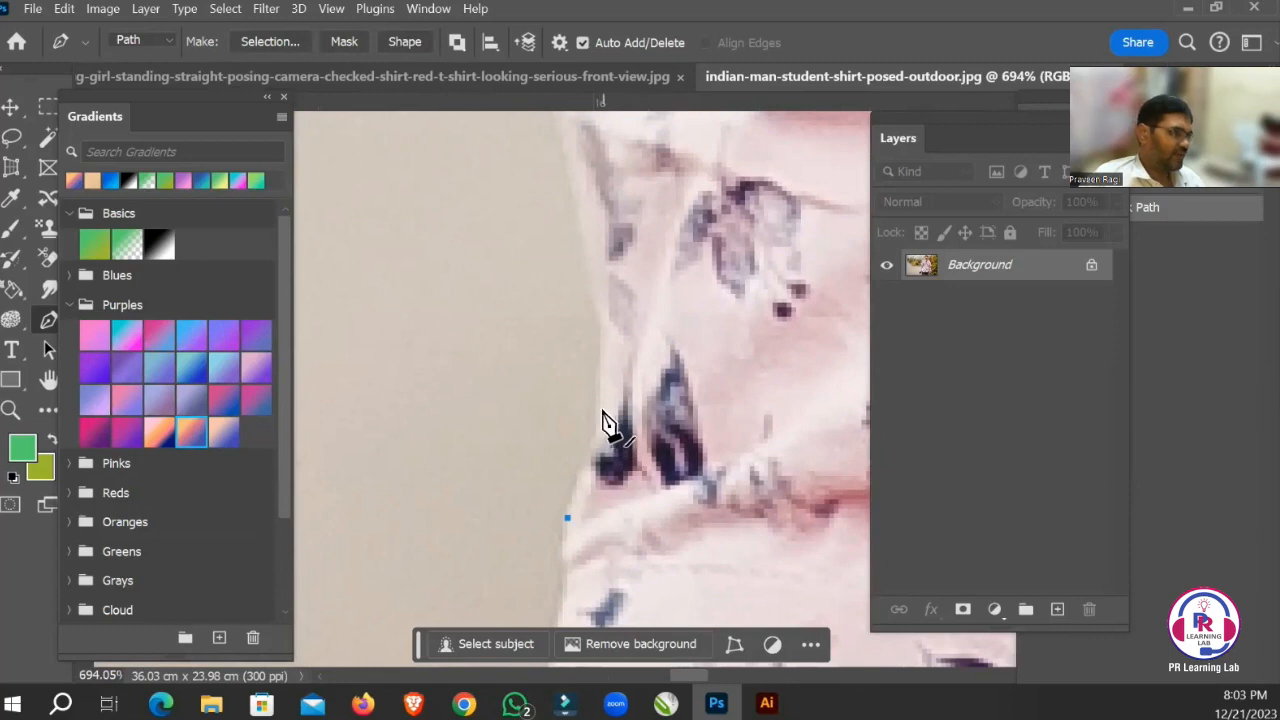
drag(601, 418, 603, 383)
drag(629, 251, 625, 363)
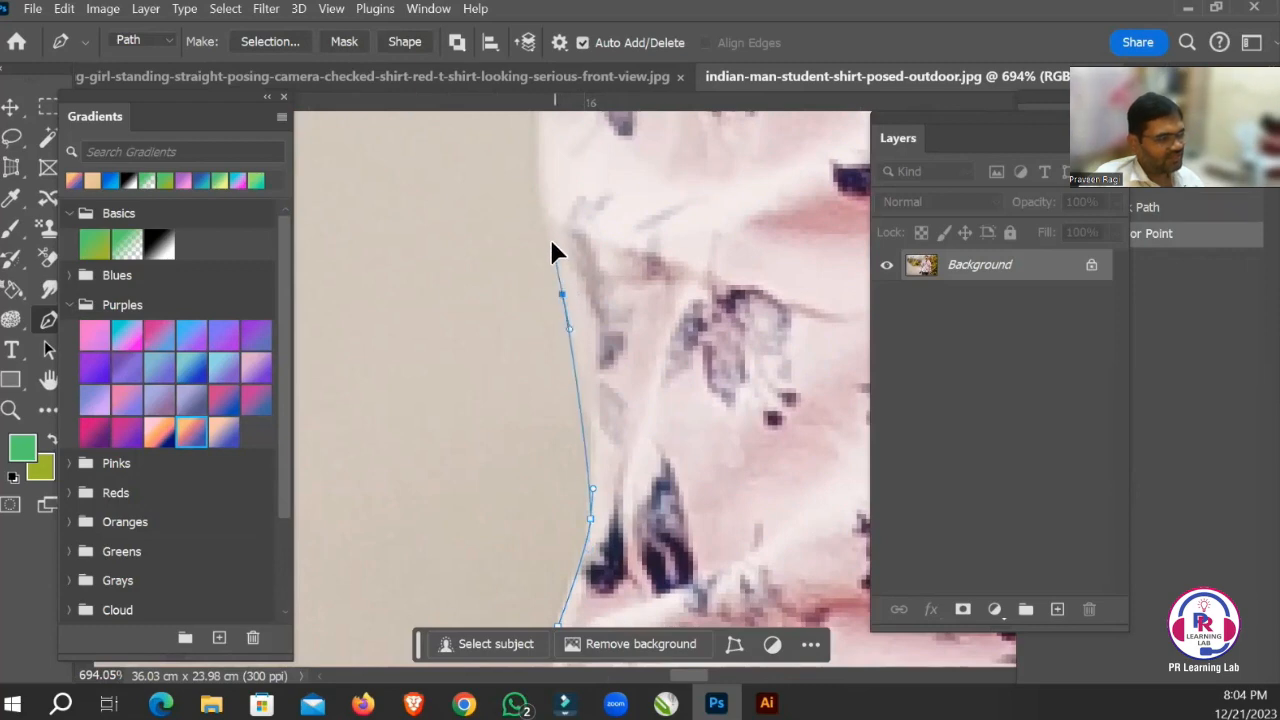
drag(551, 242, 574, 401)
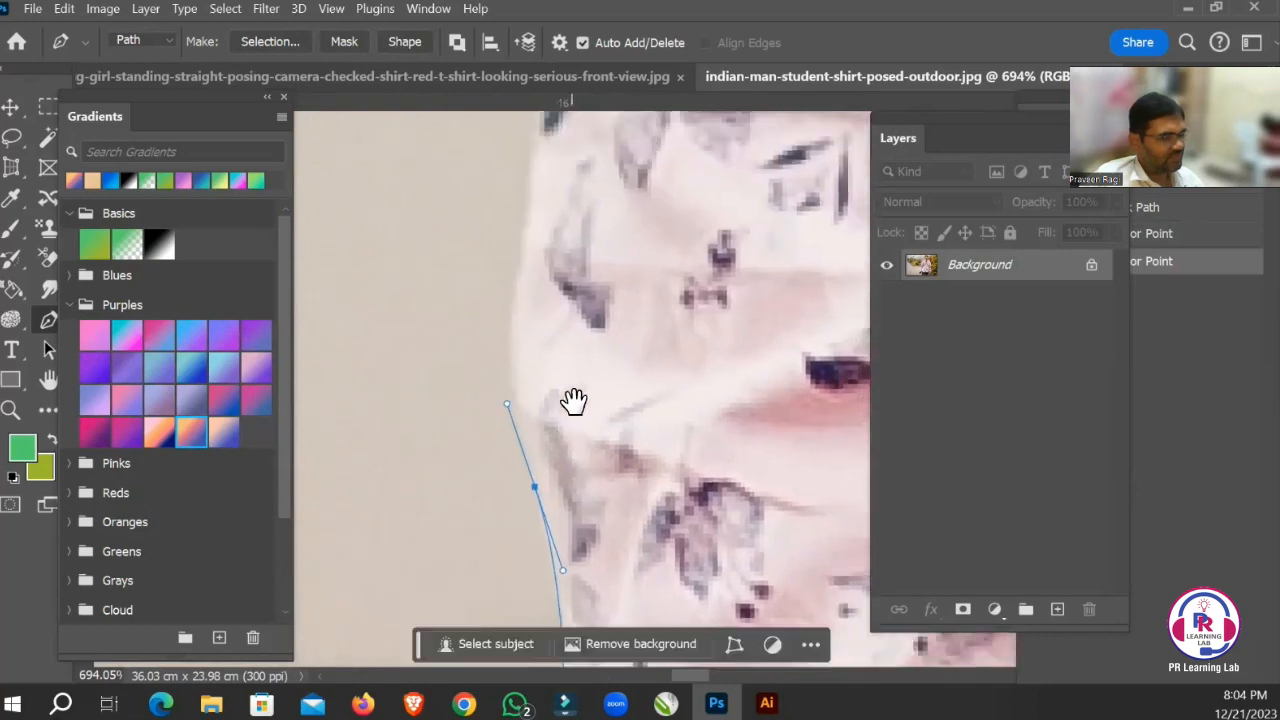
drag(516, 295, 520, 279)
Extend the path up the straighter stretch of the sleeve edge with short-handled anchor points.
drag(614, 286, 583, 457)
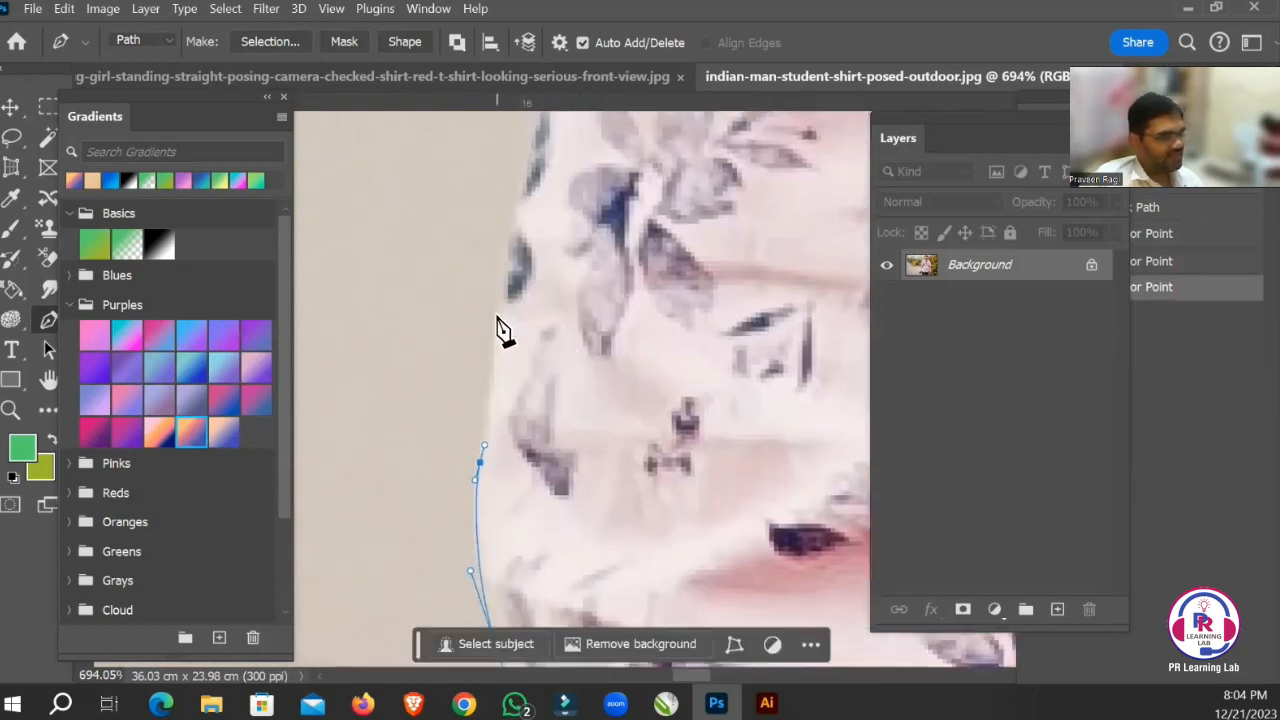
drag(497, 319, 497, 309)
drag(582, 230, 517, 455)
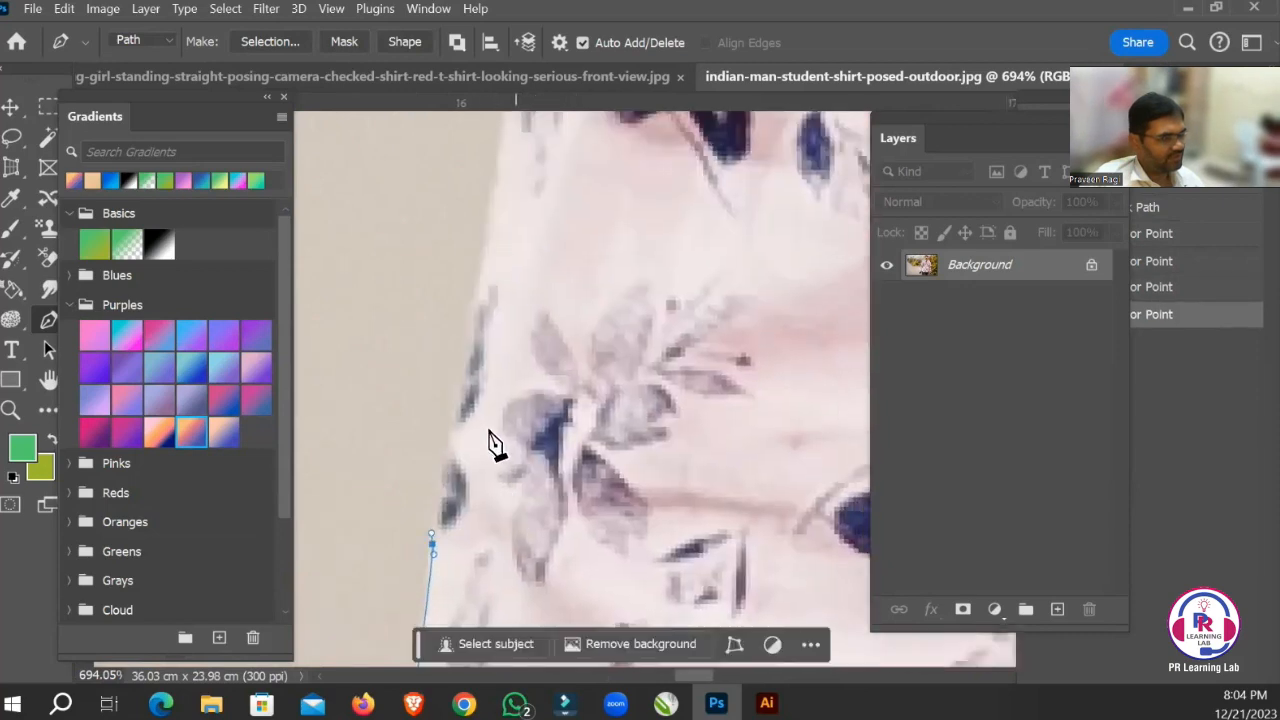
click(463, 408)
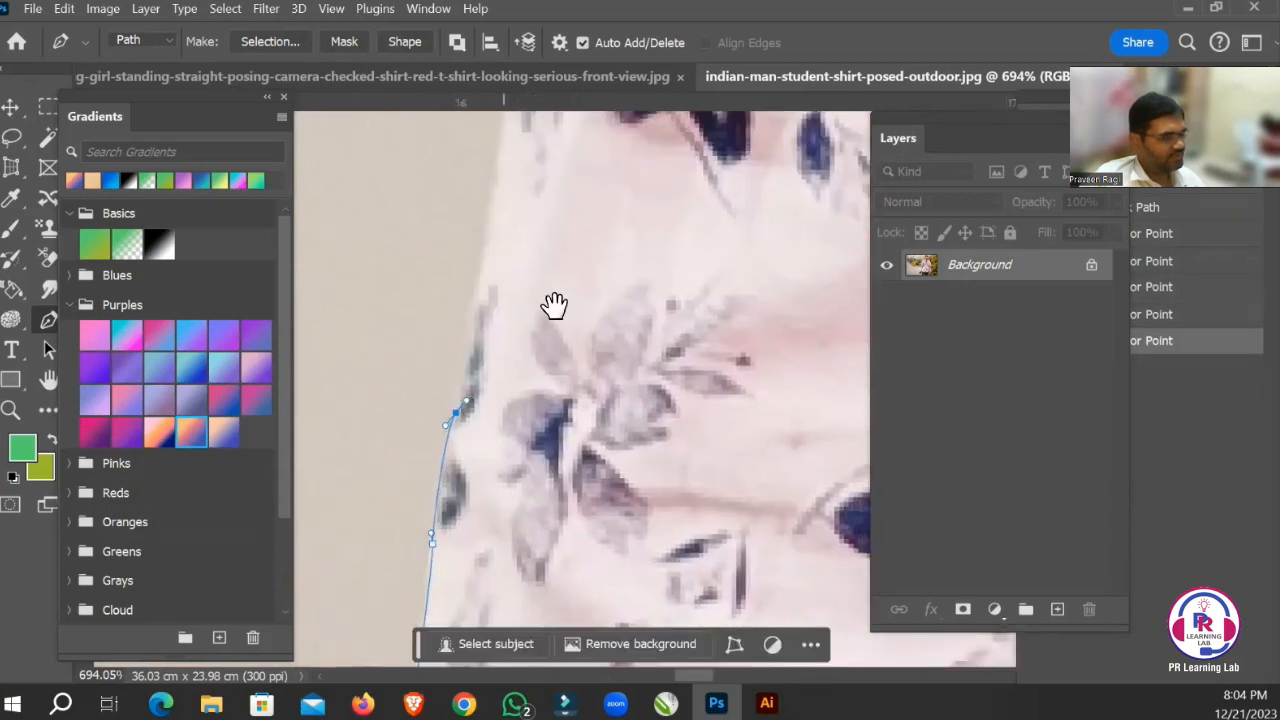
drag(551, 303, 478, 348)
drag(546, 276, 530, 438)
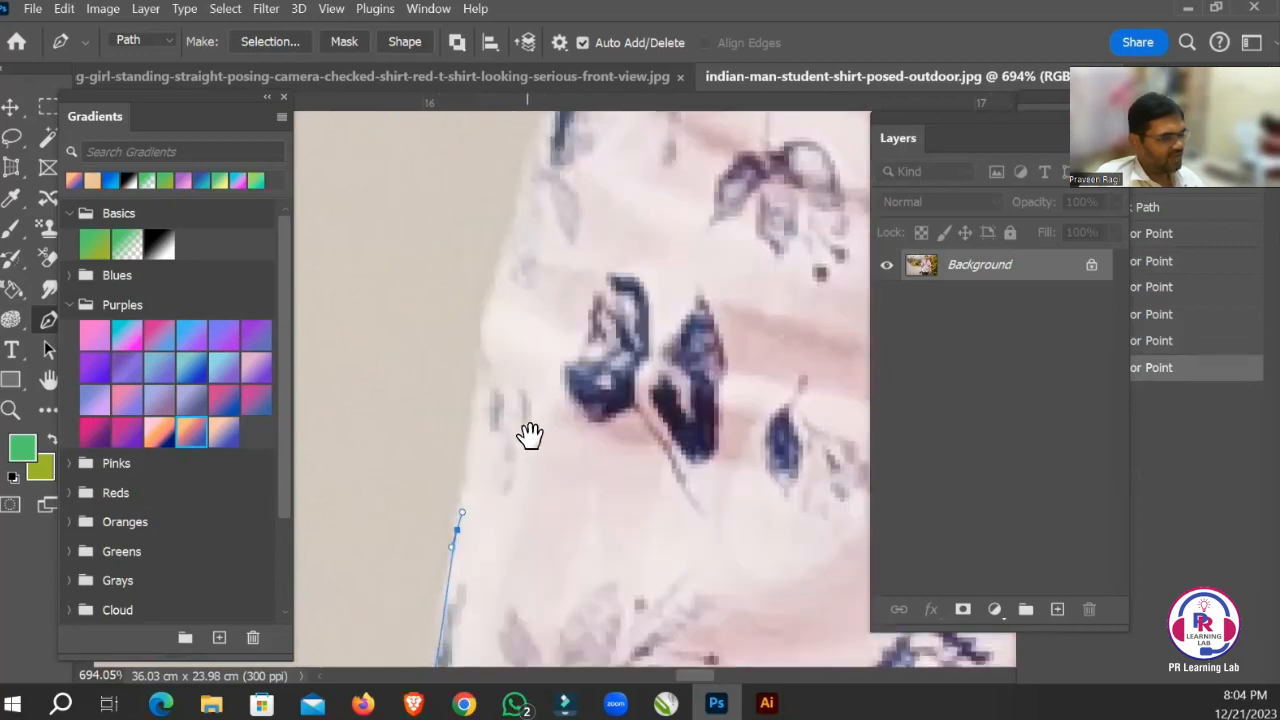
mouse_move(480, 349)
mouse_down()
mouse_move(477, 327)
mouse_move(486, 343)
mouse_up()
Continue the path along the slanting sleeve edge and curve it around the first small fabric fold.
drag(580, 314, 566, 457)
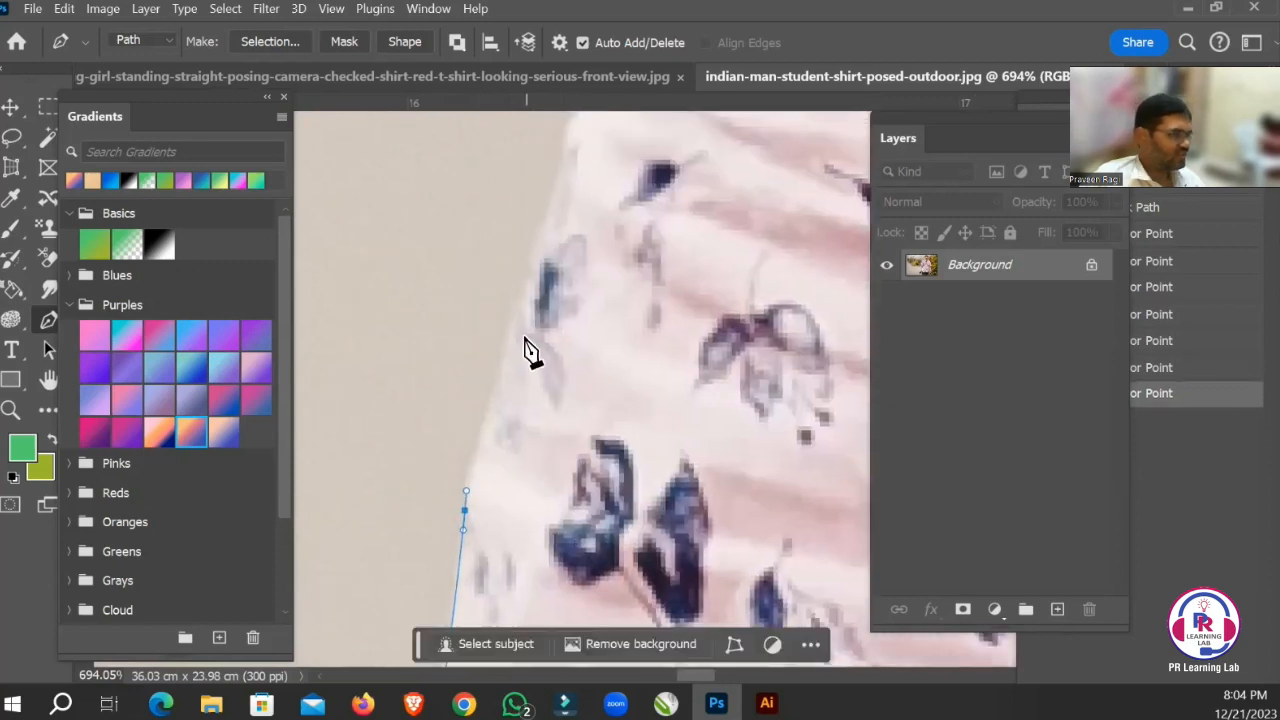
click(509, 318)
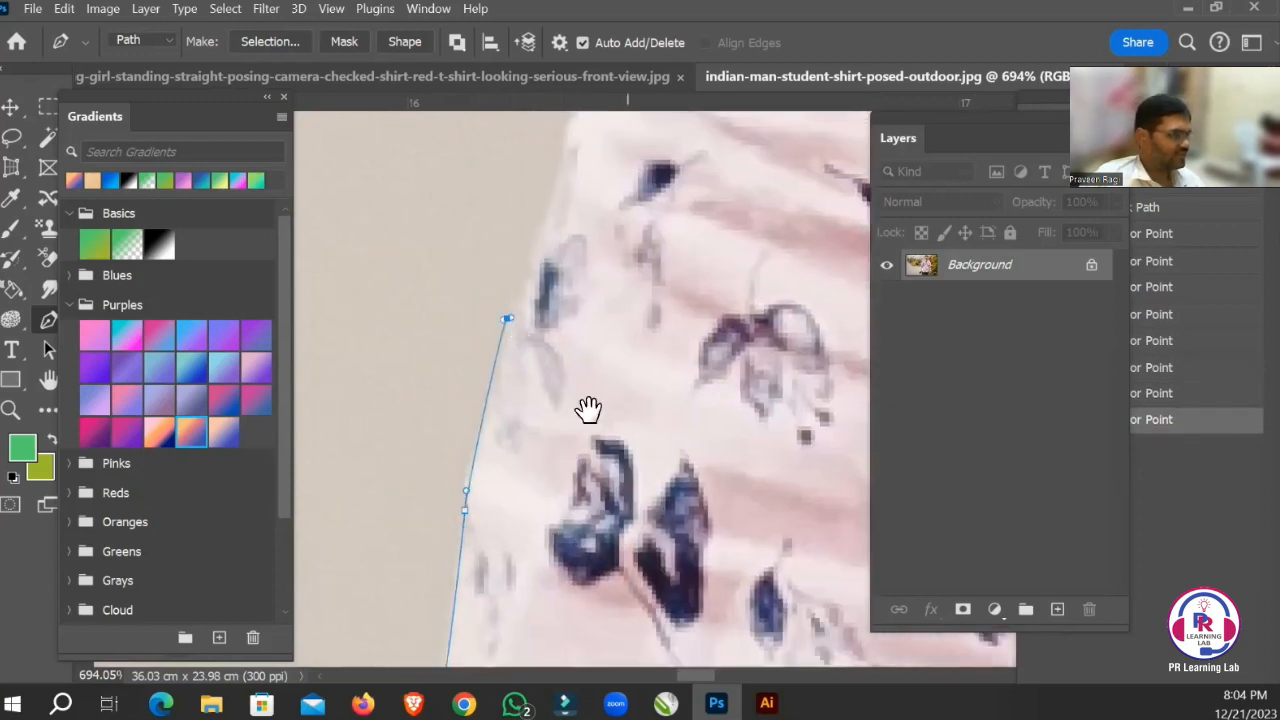
drag(586, 409, 569, 491)
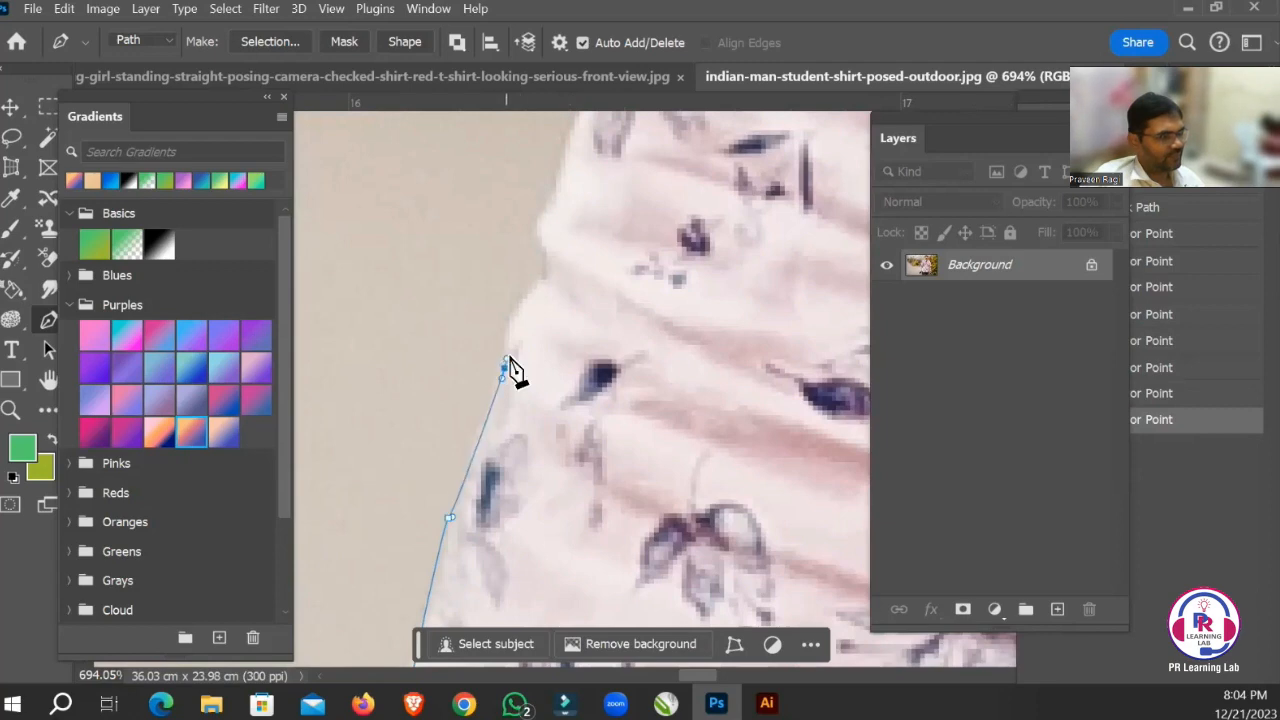
drag(509, 357, 508, 358)
drag(593, 429, 551, 597)
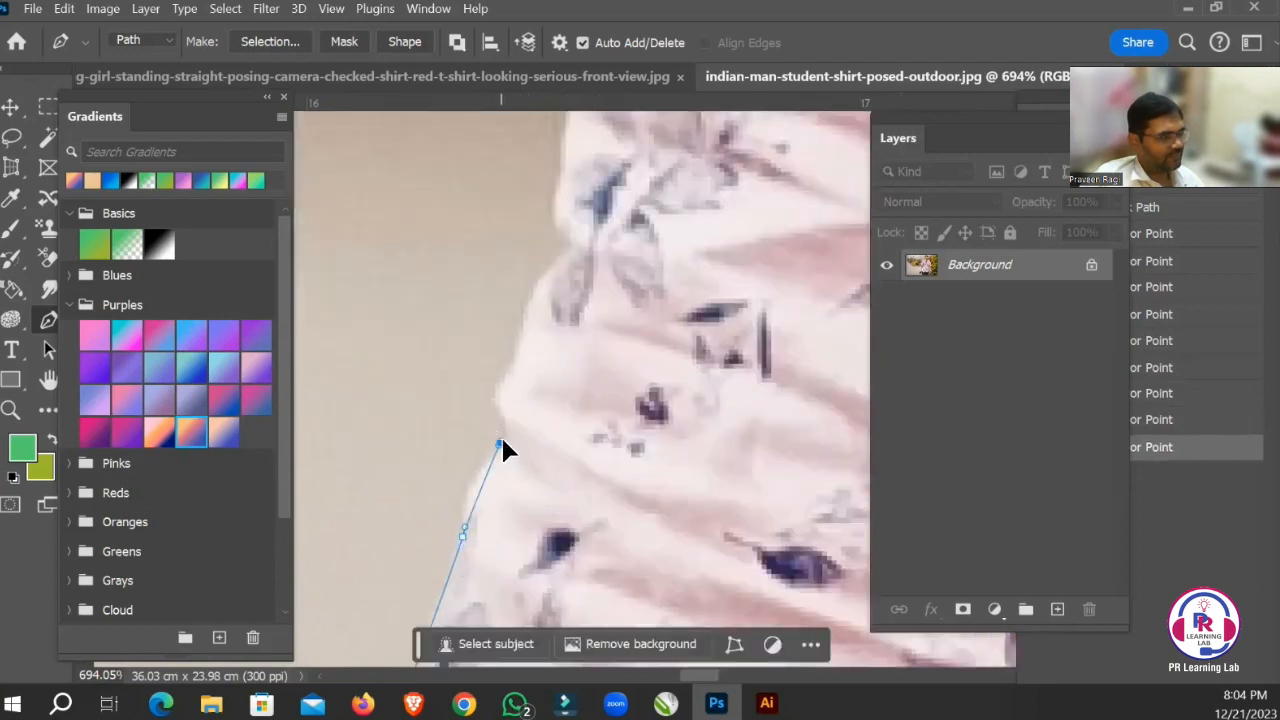
drag(501, 441, 518, 422)
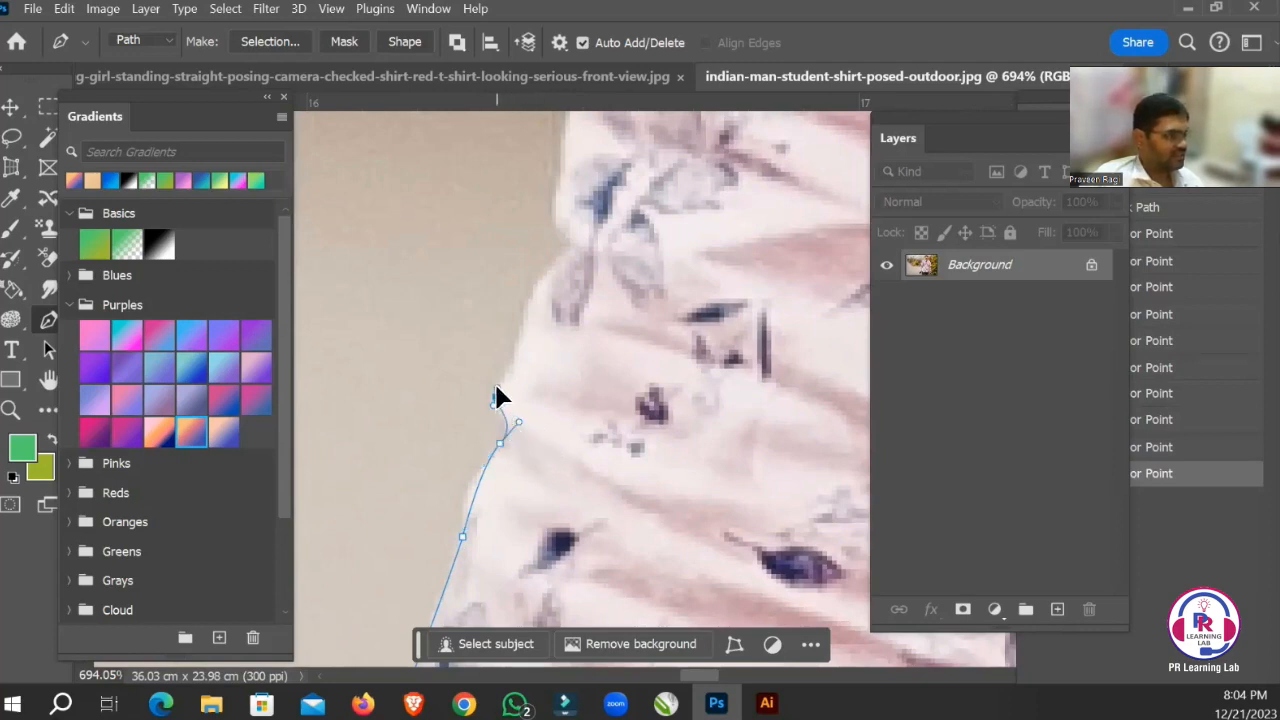
drag(495, 397, 497, 386)
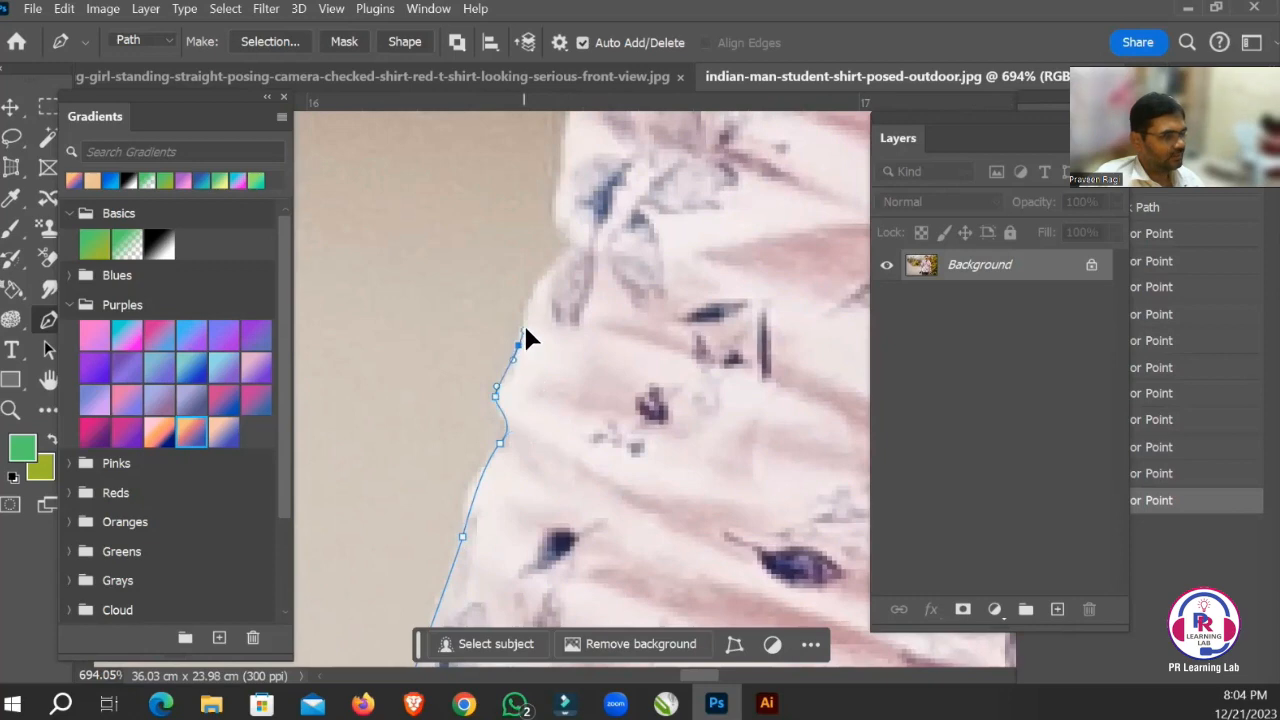
drag(524, 325, 524, 319)
Trace the next notch in the sleeve outline and the edge rising above it with curved anchor points.
key(space)
drag(594, 297, 507, 417)
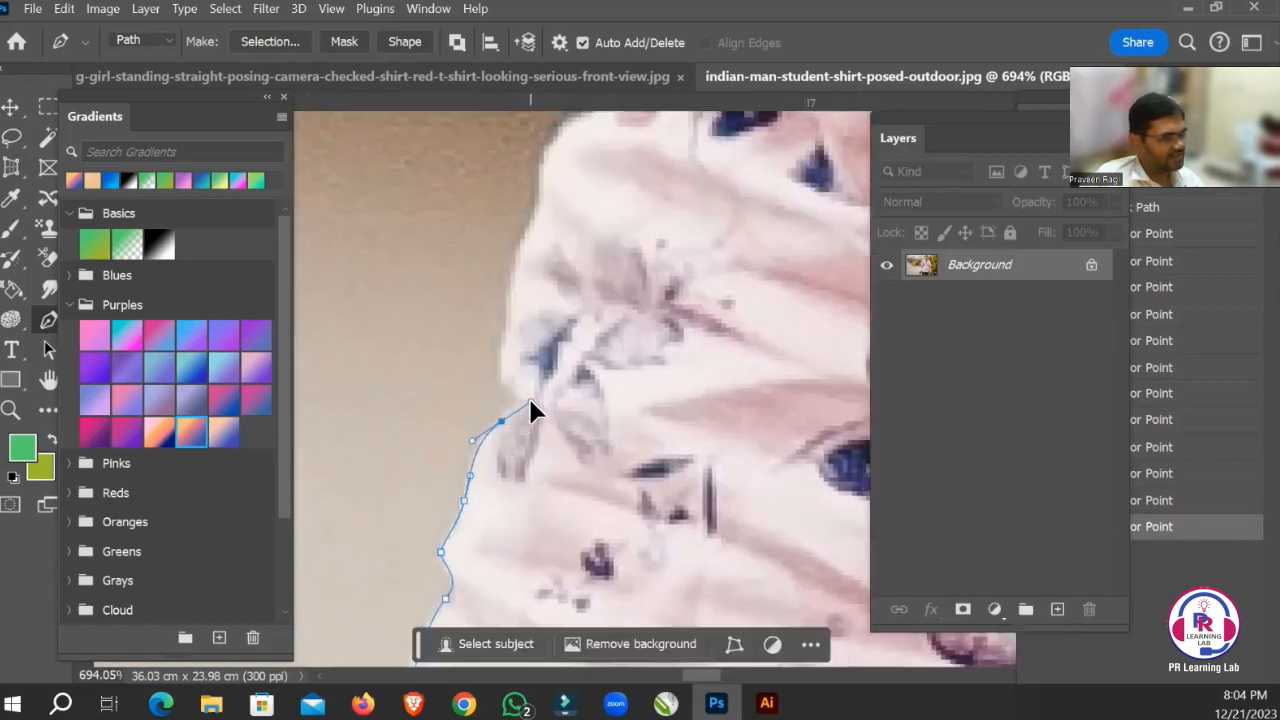
click(530, 402)
drag(497, 374, 499, 371)
key(space)
drag(586, 323, 576, 369)
scroll(576, 381, up, 2)
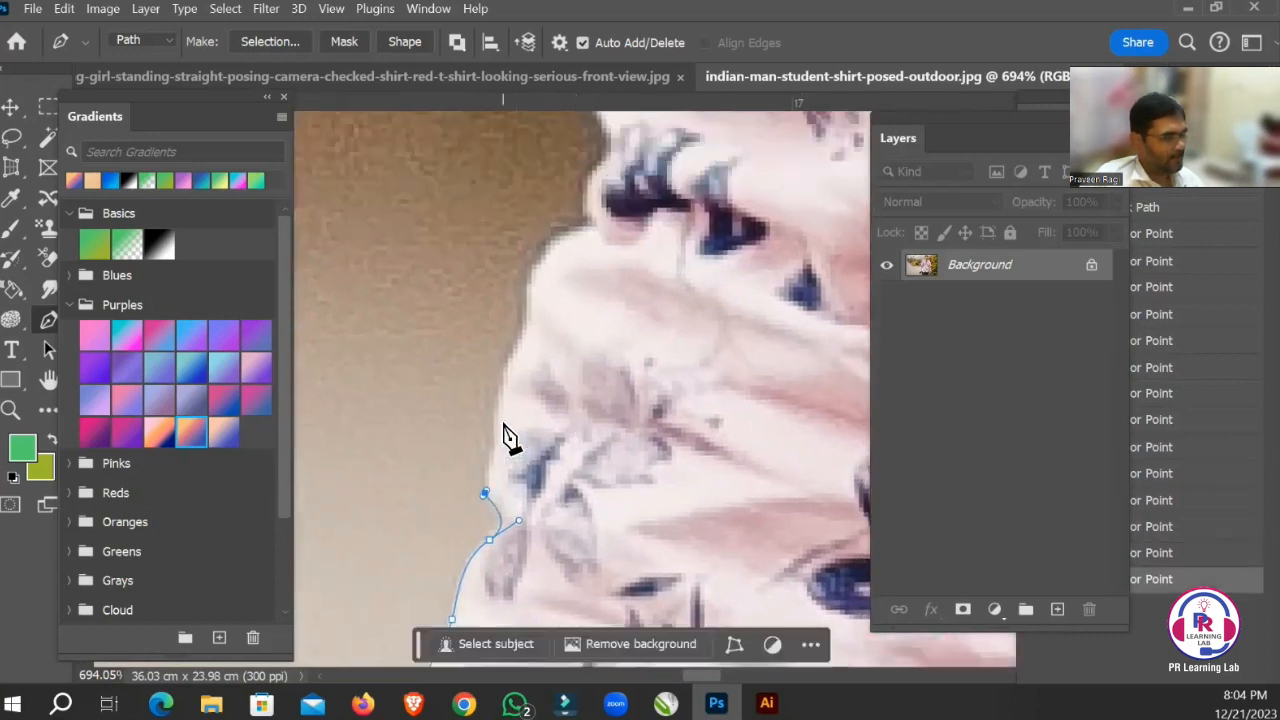
click(499, 418)
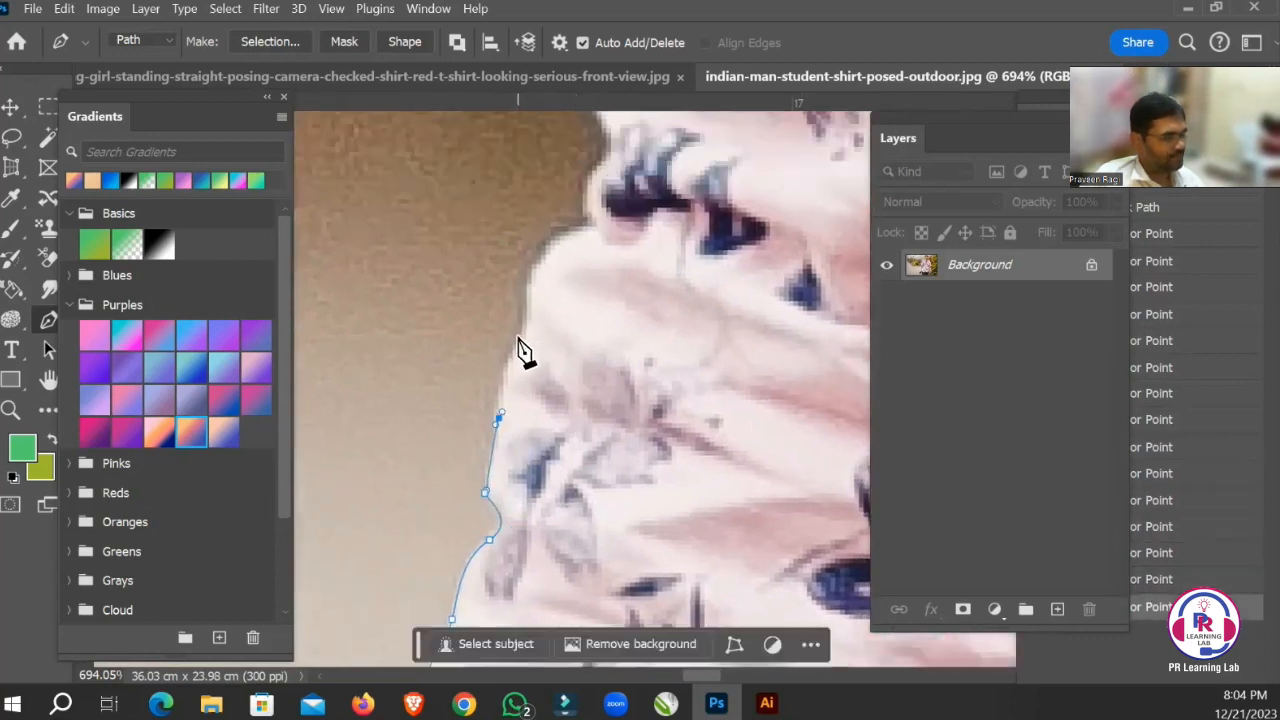
drag(517, 342, 529, 326)
Extend the path over the next rounded fold of the sleeve with curved anchor points, ending in the crease below the dark print.
scroll(556, 360, up, 2)
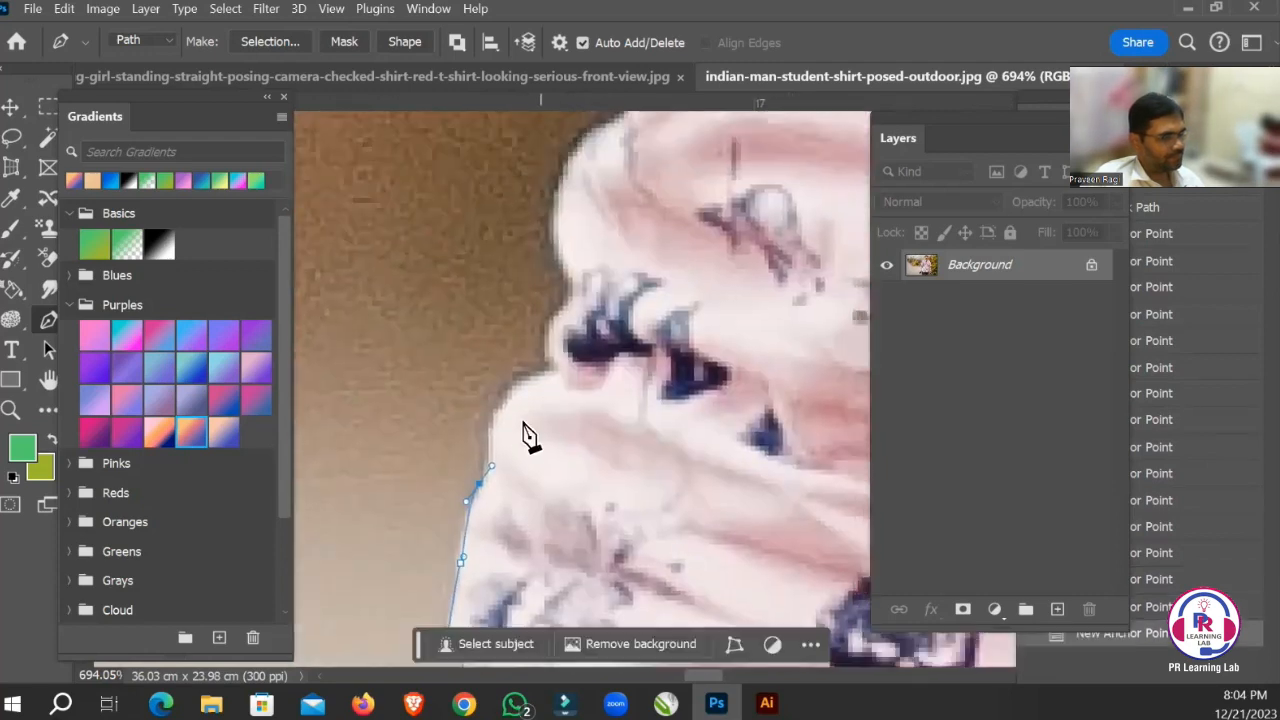
click(496, 411)
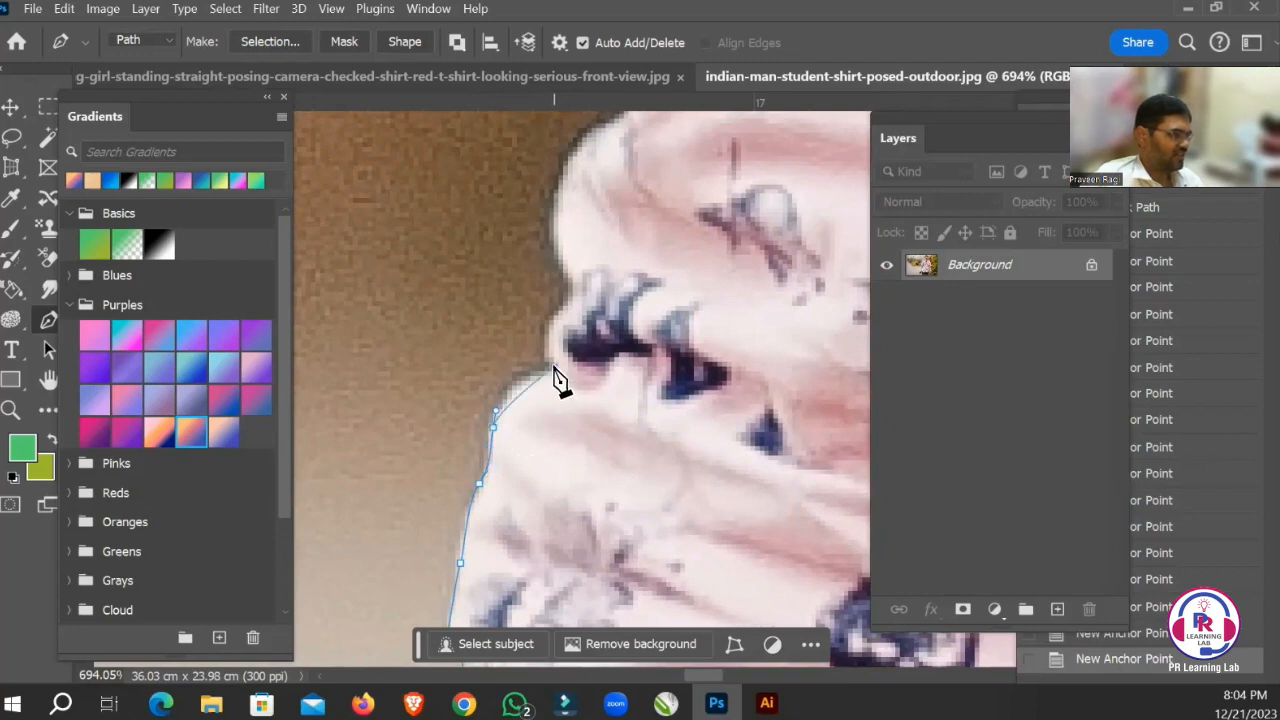
drag(553, 367, 609, 352)
drag(666, 313, 644, 403)
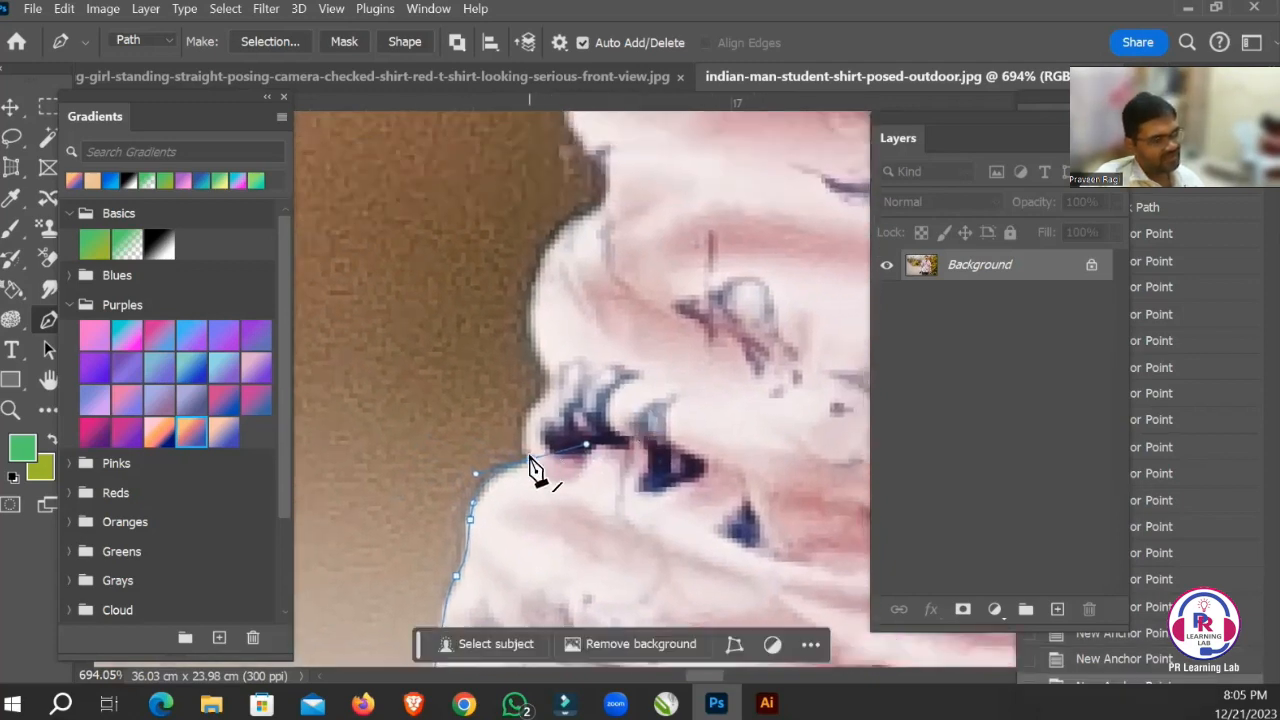
click(549, 390)
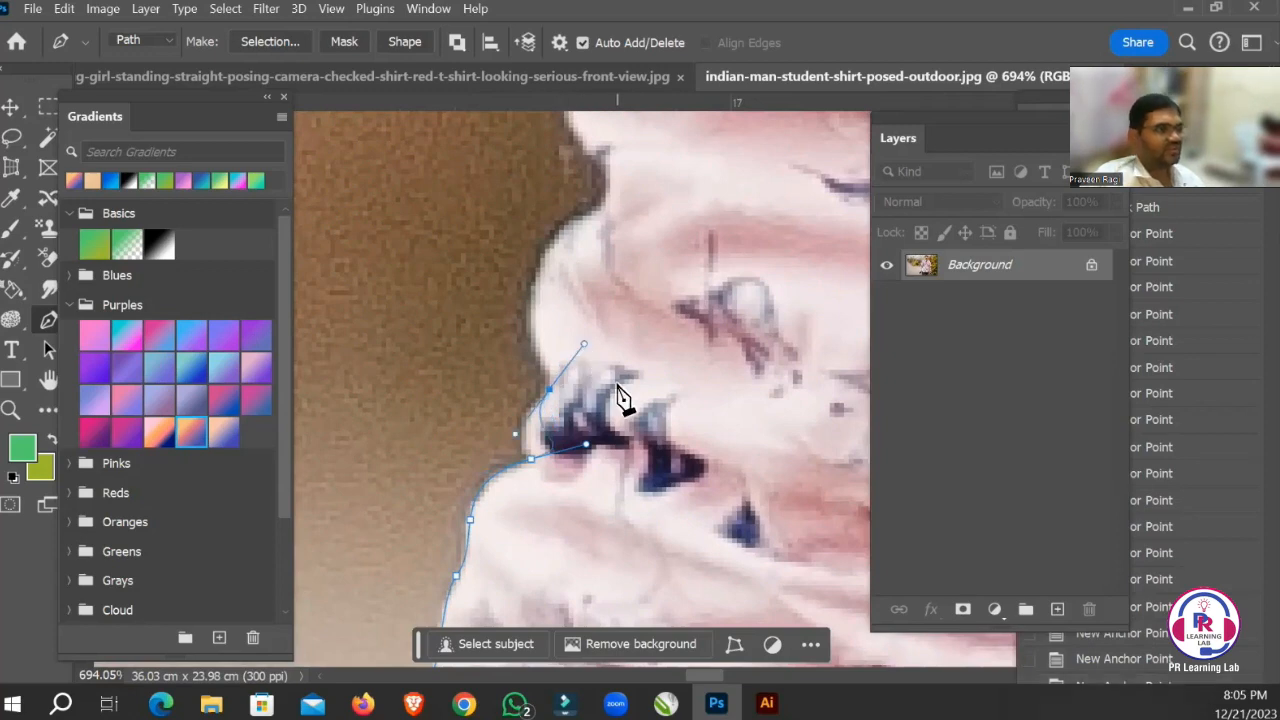
key(ctrl+z)
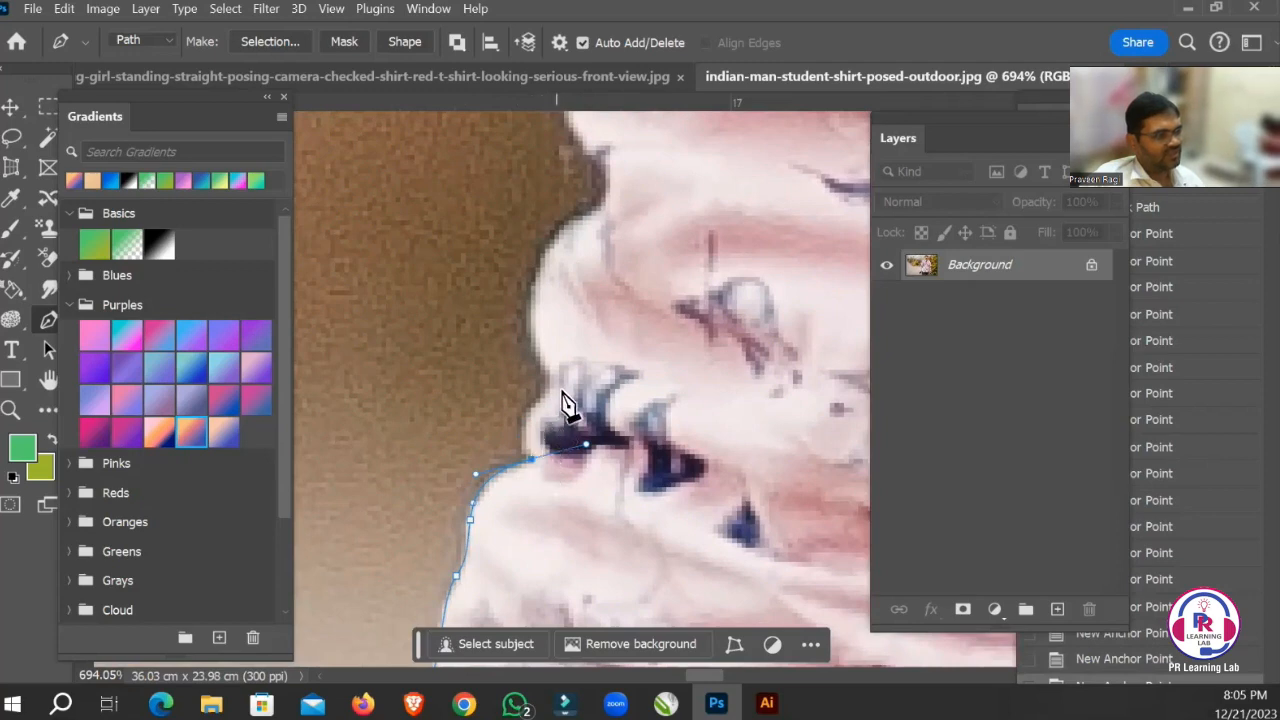
drag(546, 385, 570, 342)
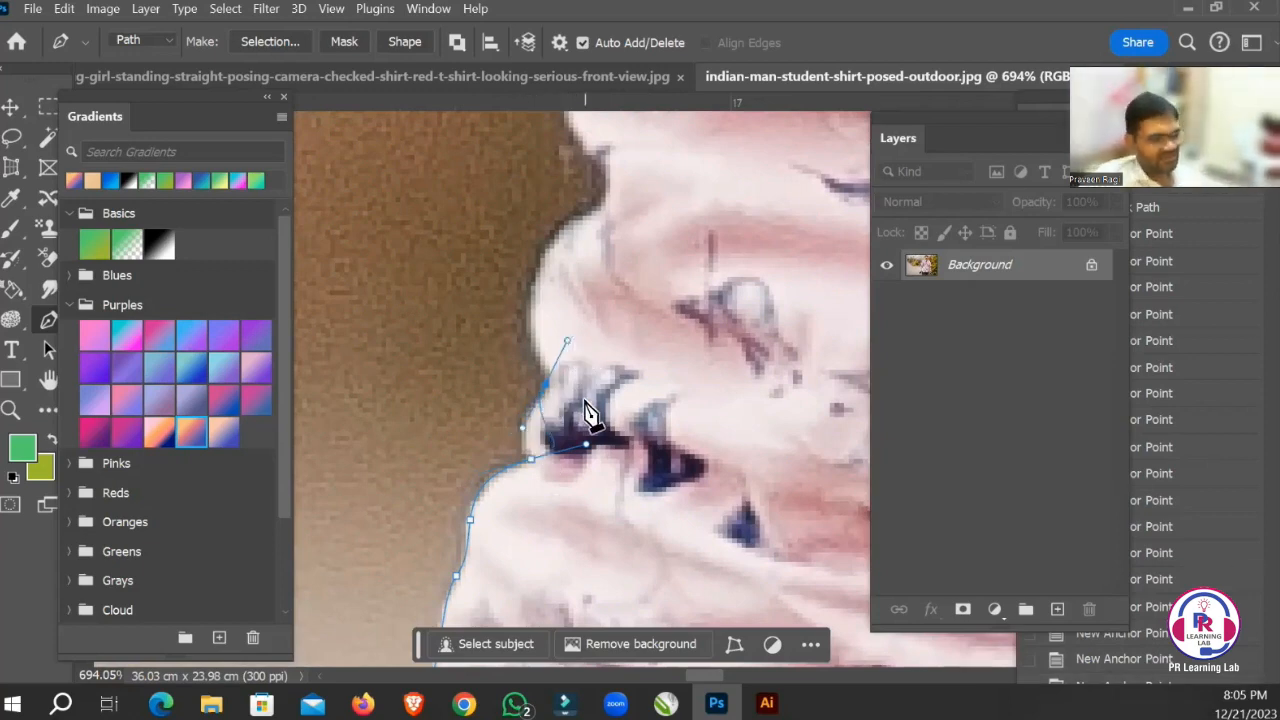
key(ctrl+z)
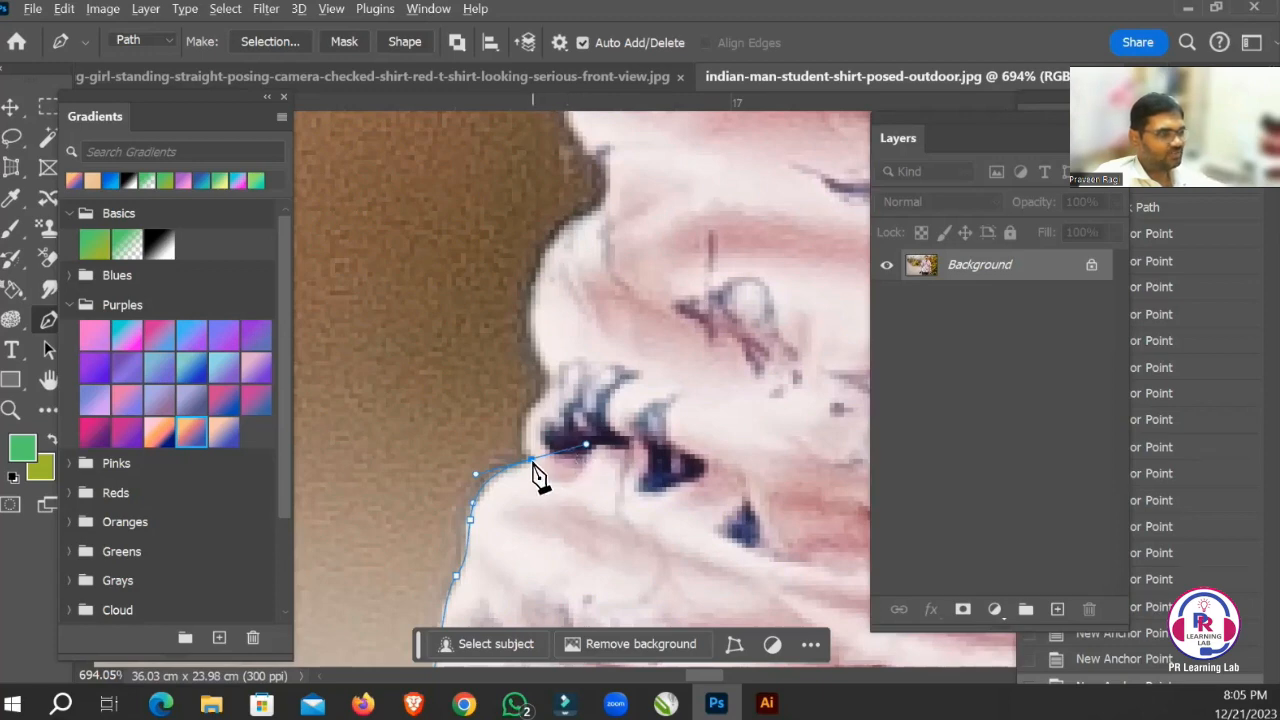
Remove the outgoing handle of the anchor in the crease and curve the path around the small bulge with the dark print.
key(ctrl+z)
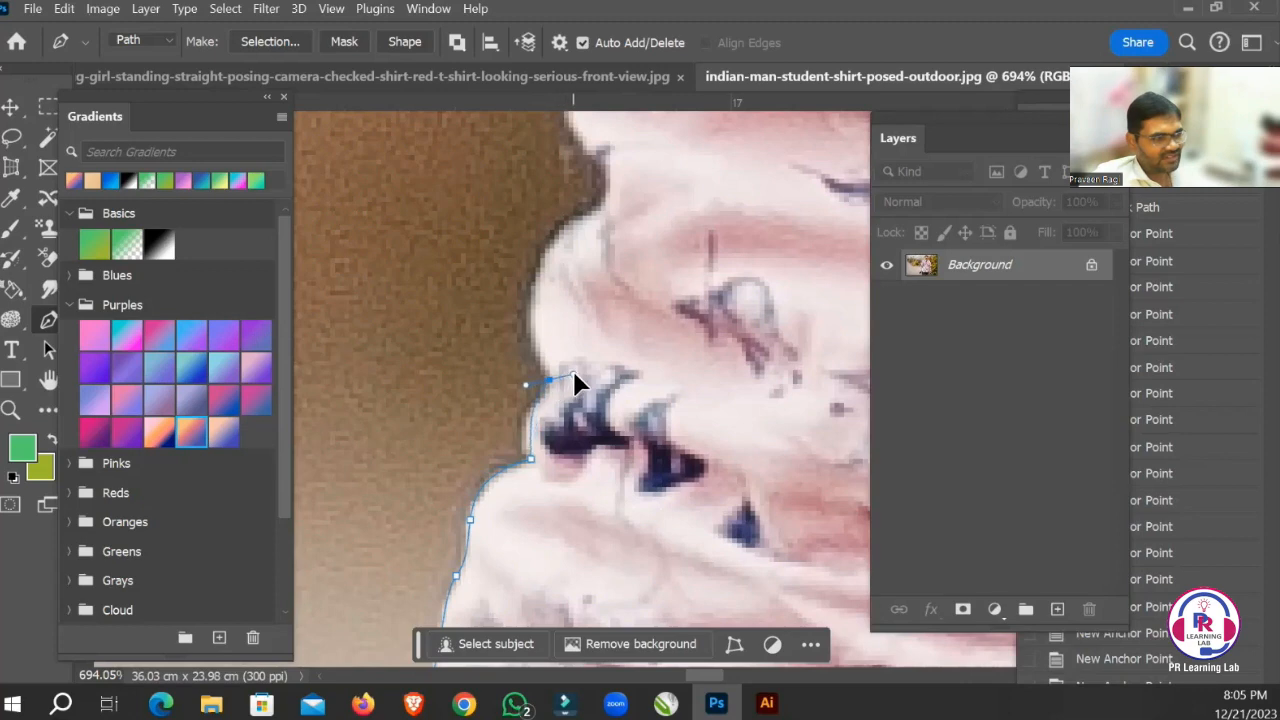
drag(630, 330, 610, 341)
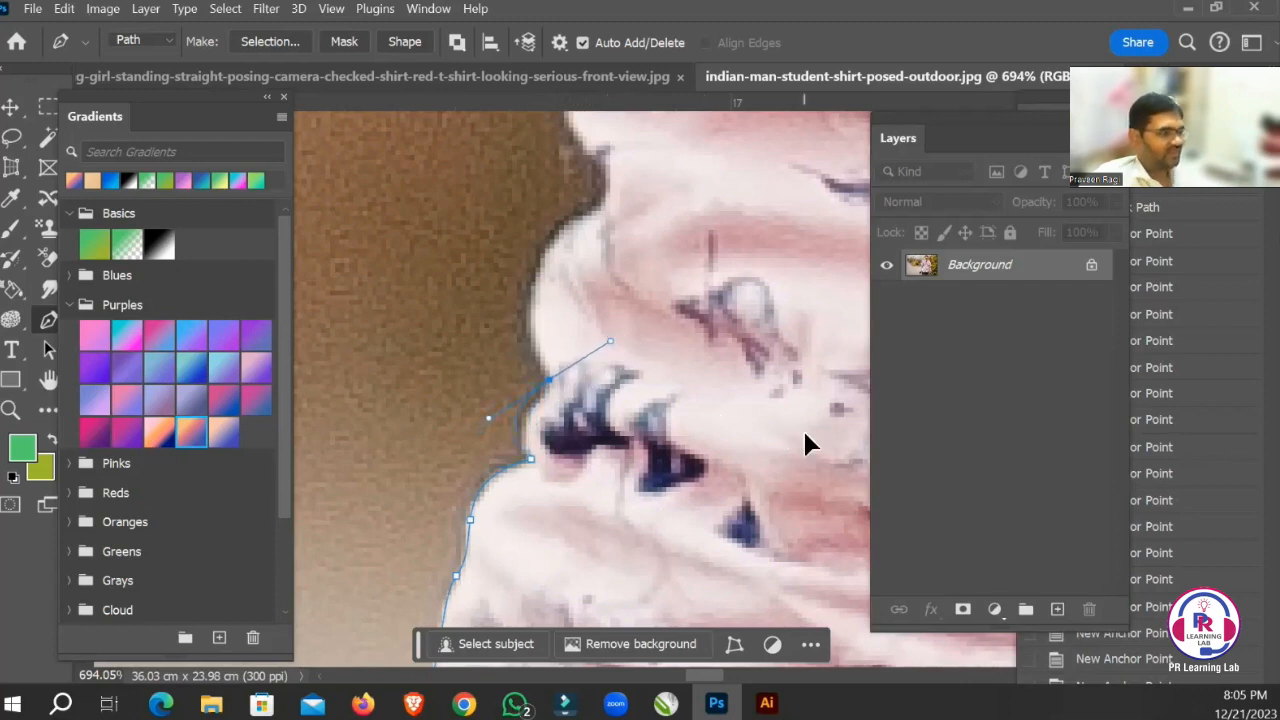
scroll(737, 429, up, 3)
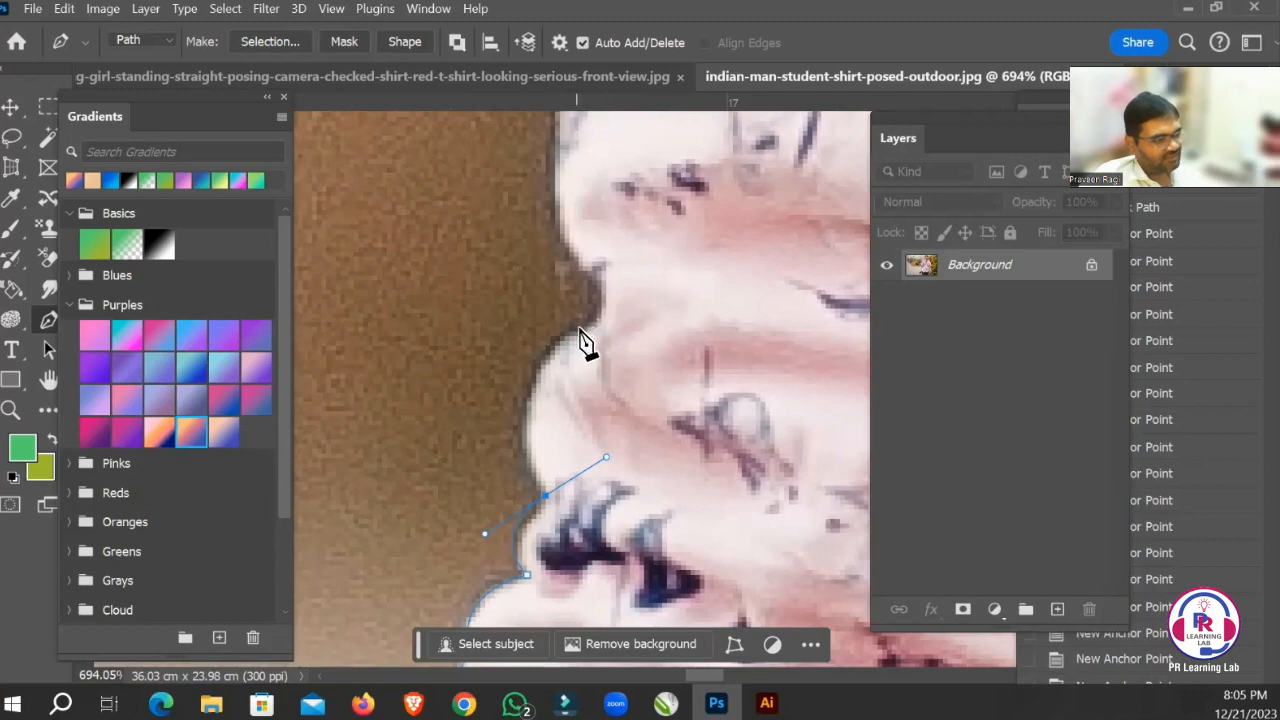
drag(578, 329, 710, 228)
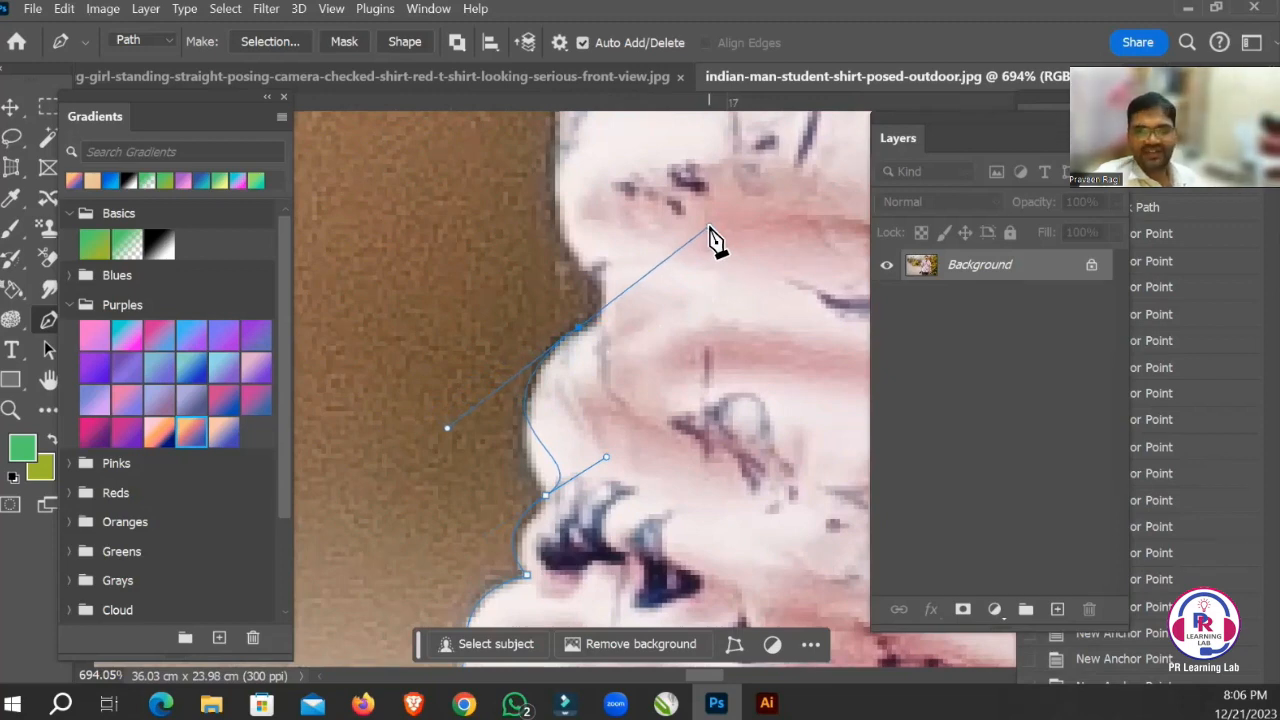
drag(709, 228, 700, 227)
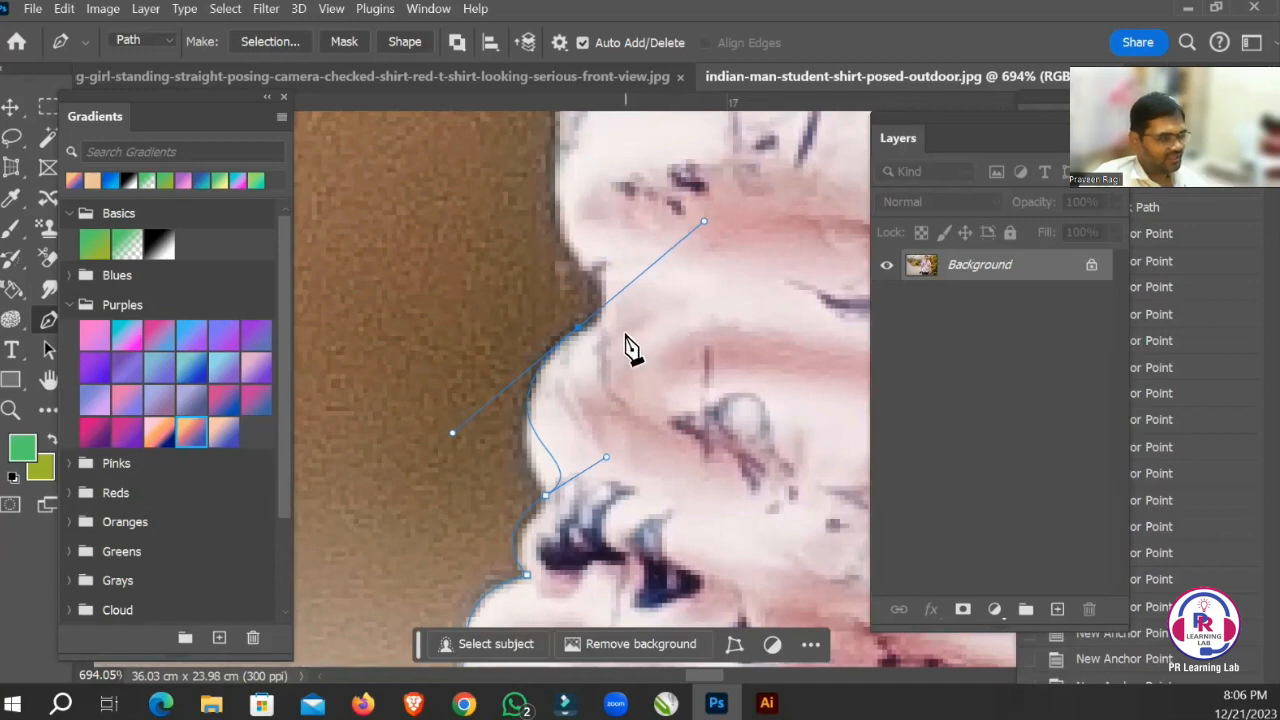
key(ctrl+z)
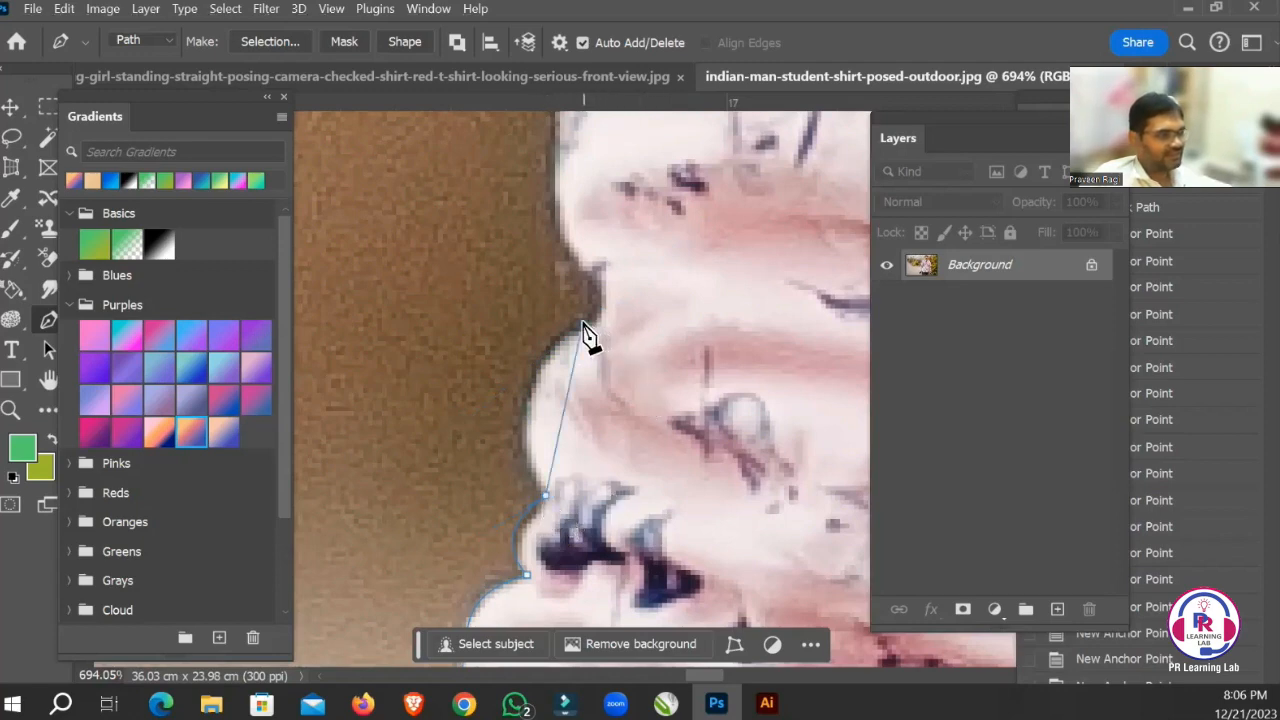
Curve the path around the large rounded fold above the dark print, with an anchor point at the fold's upper end.
drag(597, 319, 686, 252)
drag(712, 195, 682, 321)
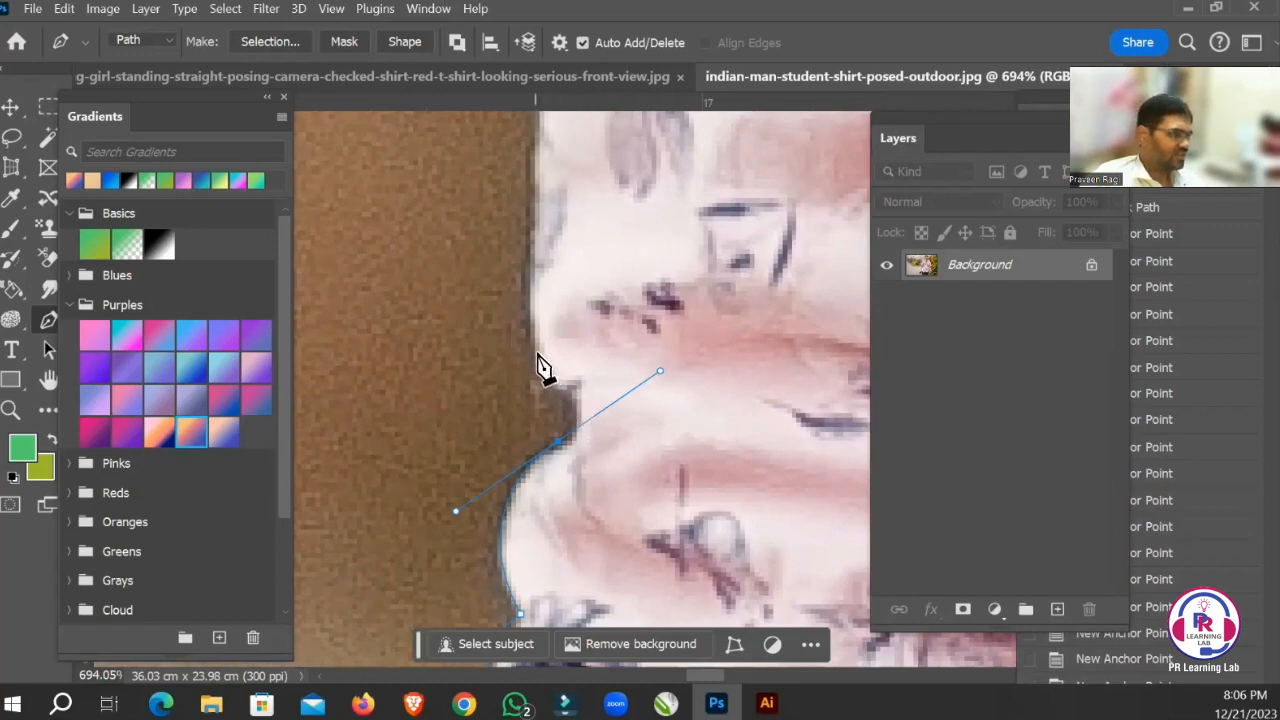
drag(531, 346, 543, 300)
key(ctrl+z)
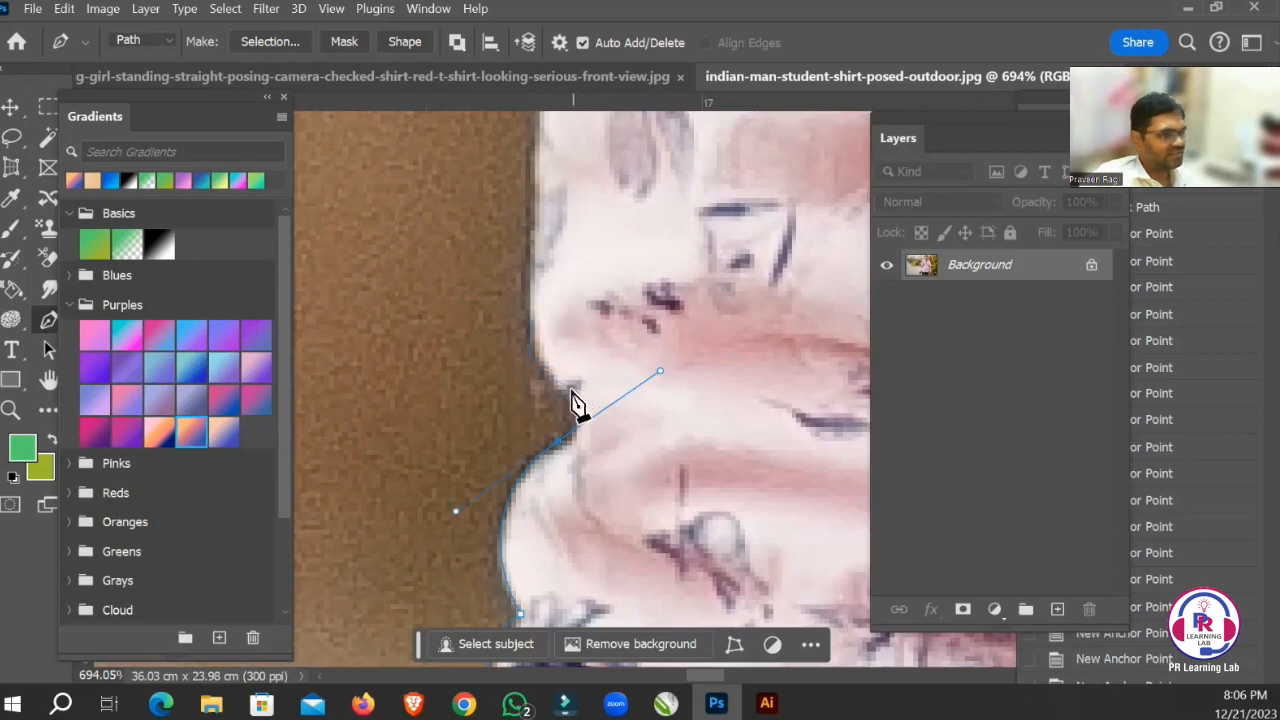
drag(564, 399, 569, 386)
key(ctrl+z)
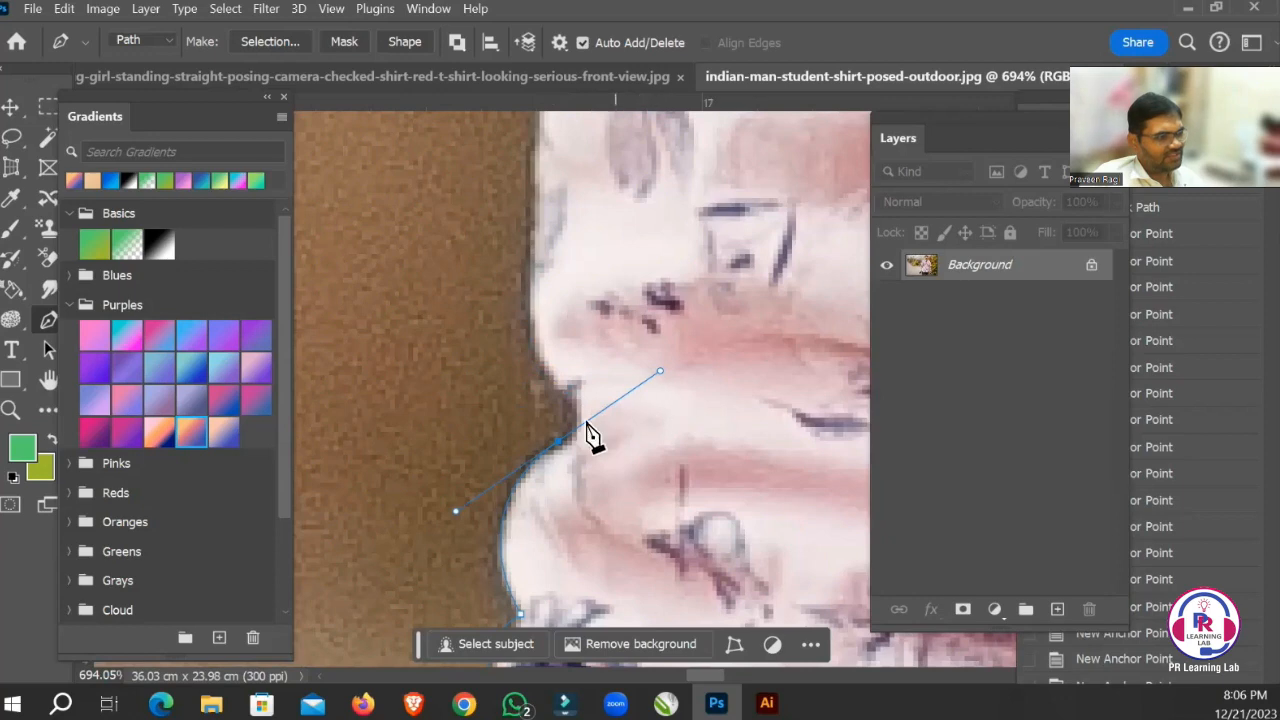
Remove the last anchor's outgoing handle, curve the path through the deep notch and continue it up the sleeve edge above.
alt+click(557, 440)
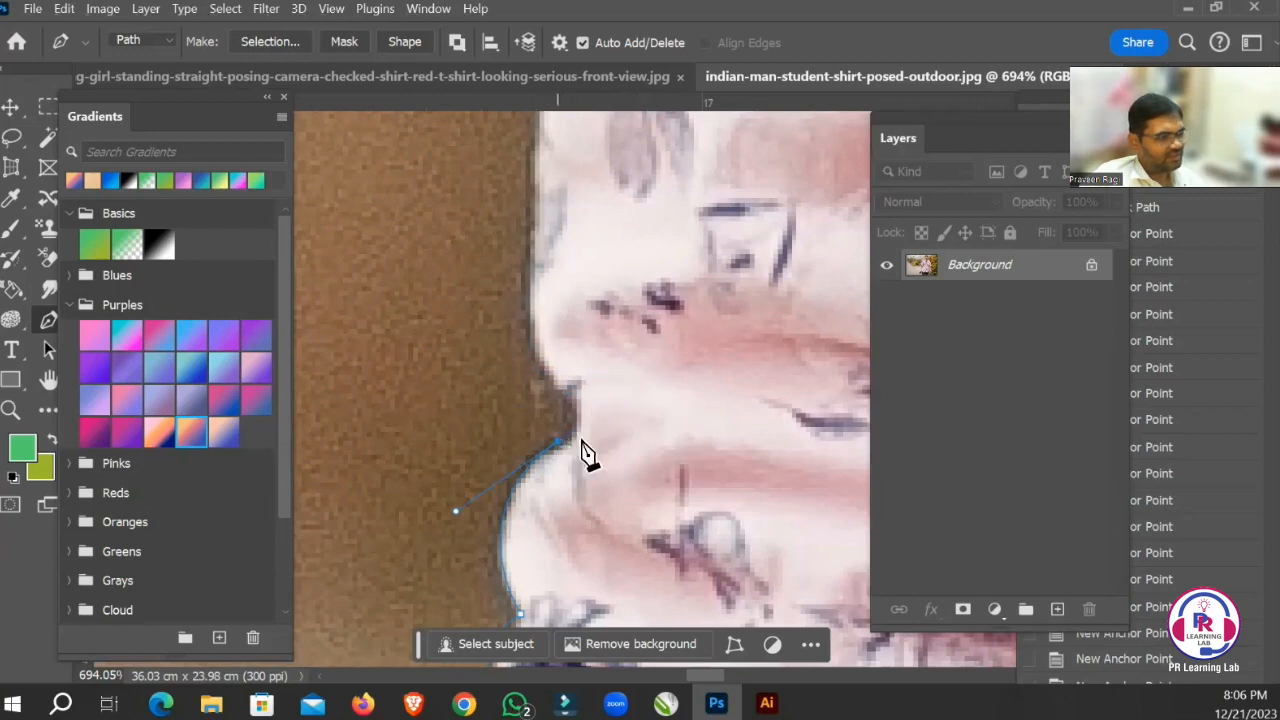
click(557, 389)
drag(555, 366, 519, 356)
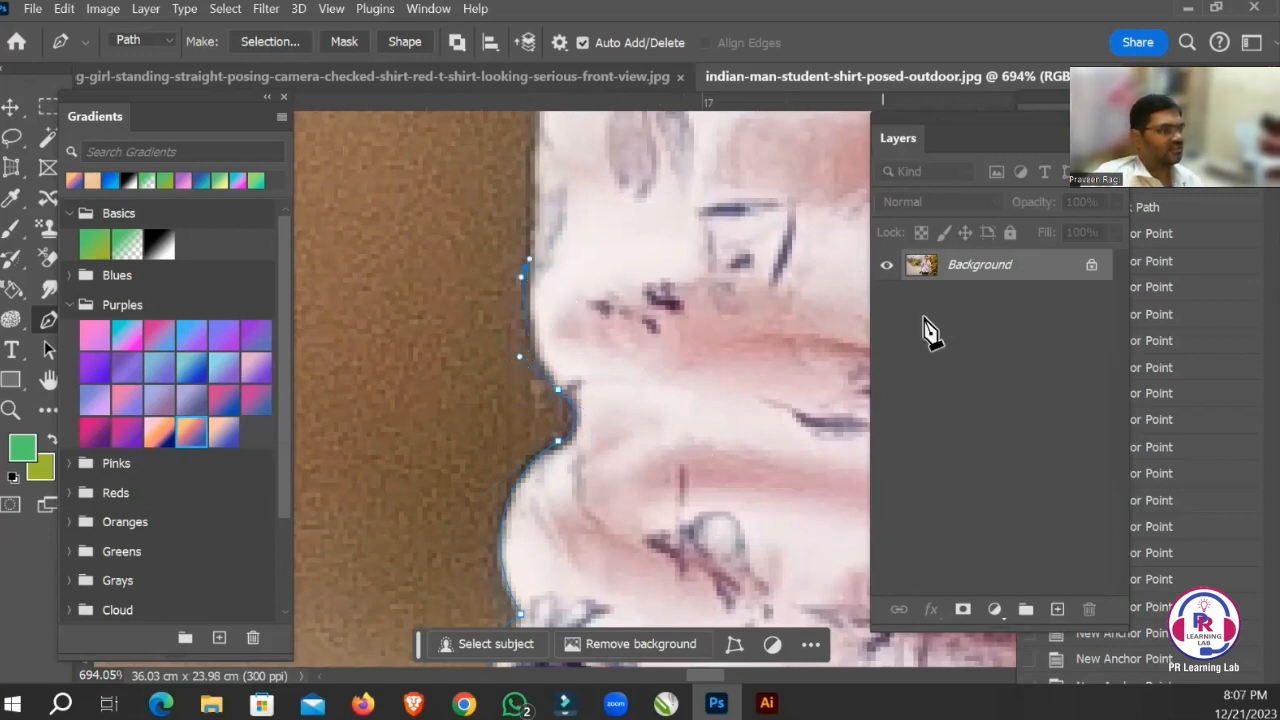
Realign the outgoing handle of the last anchor point with the nearly vertical sleeve edge.
drag(746, 251, 742, 404)
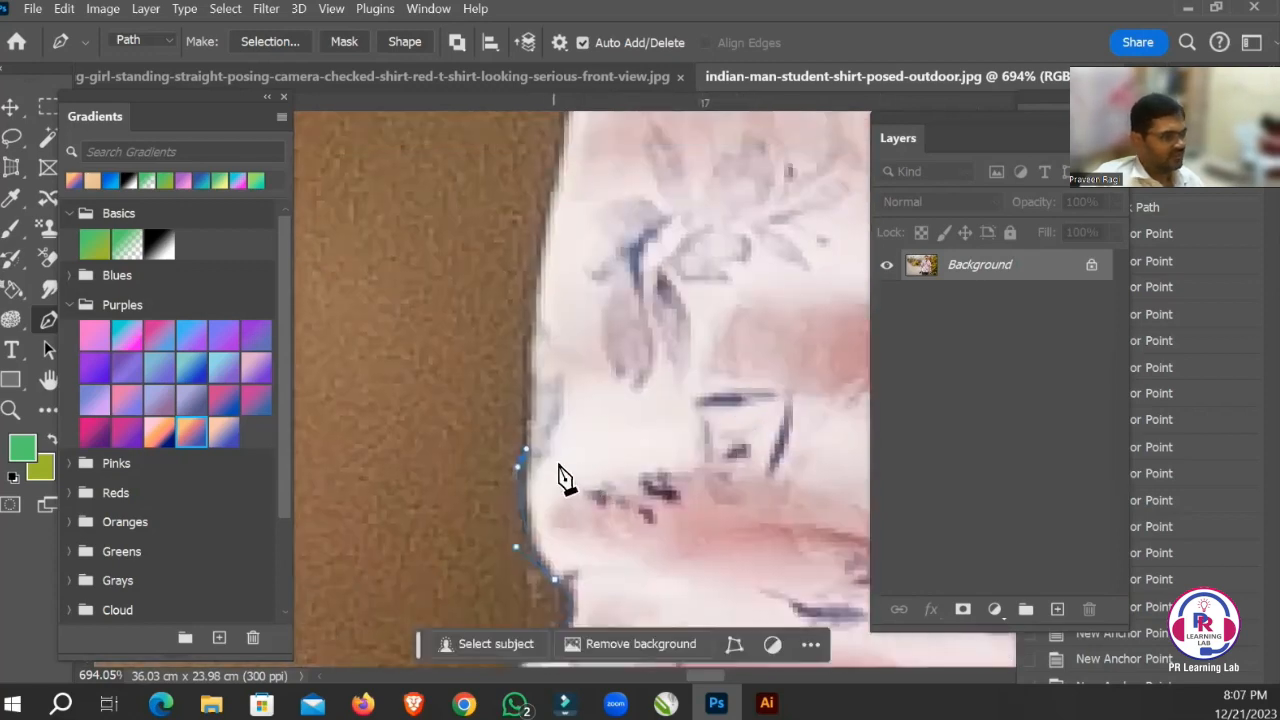
click(554, 397)
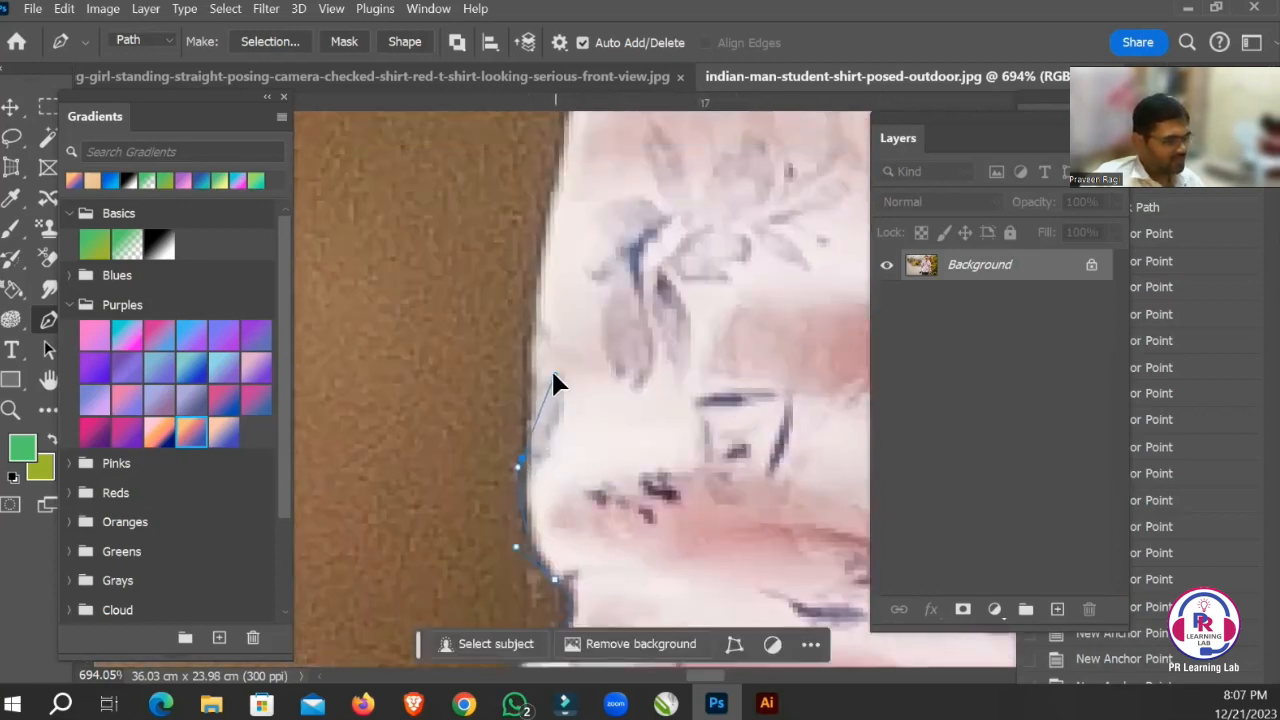
click(531, 364)
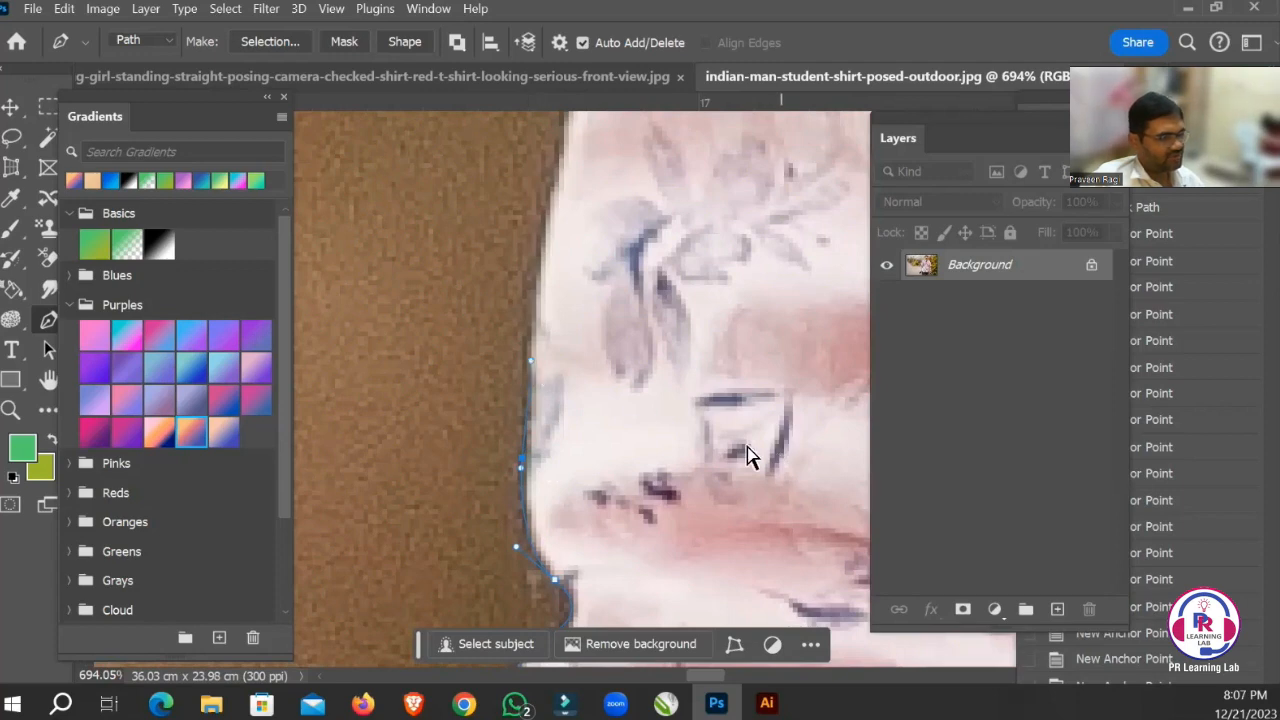
Add a curved anchor point on the sleeve edge beside the grey flower print and align its handle with the edge.
drag(643, 380, 627, 453)
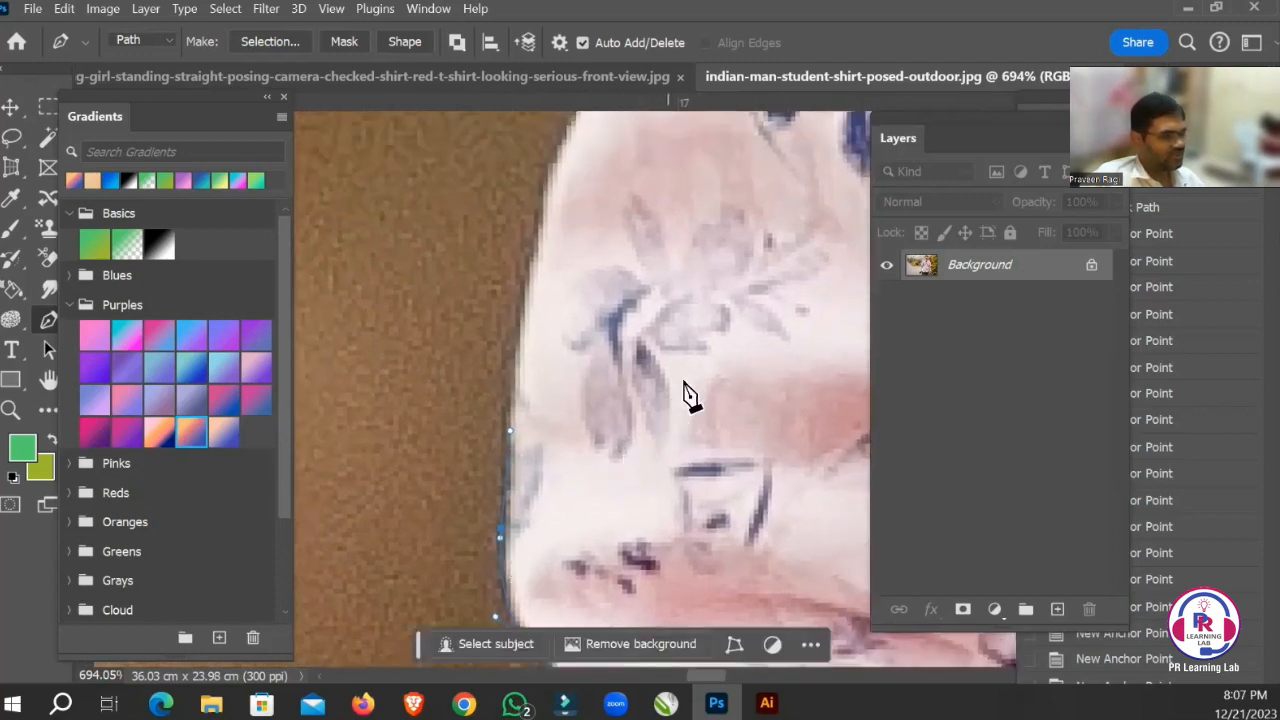
drag(528, 284, 543, 267)
drag(609, 345, 588, 525)
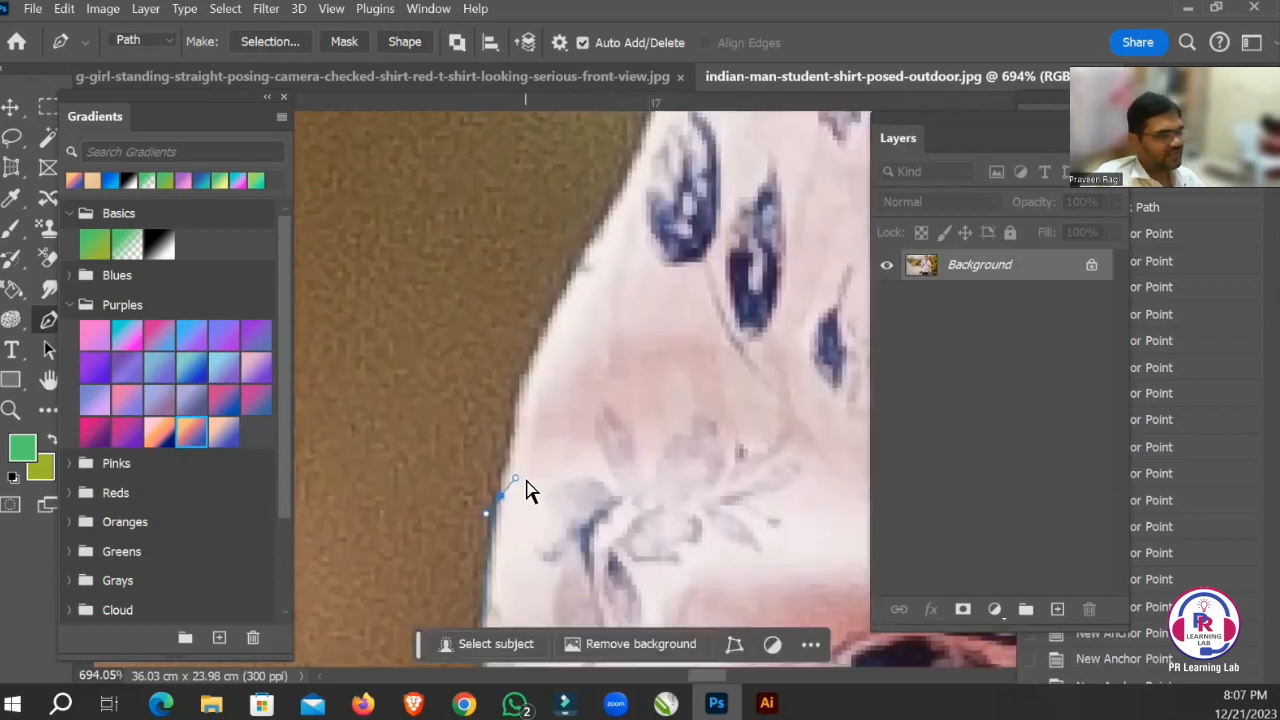
drag(521, 443, 519, 441)
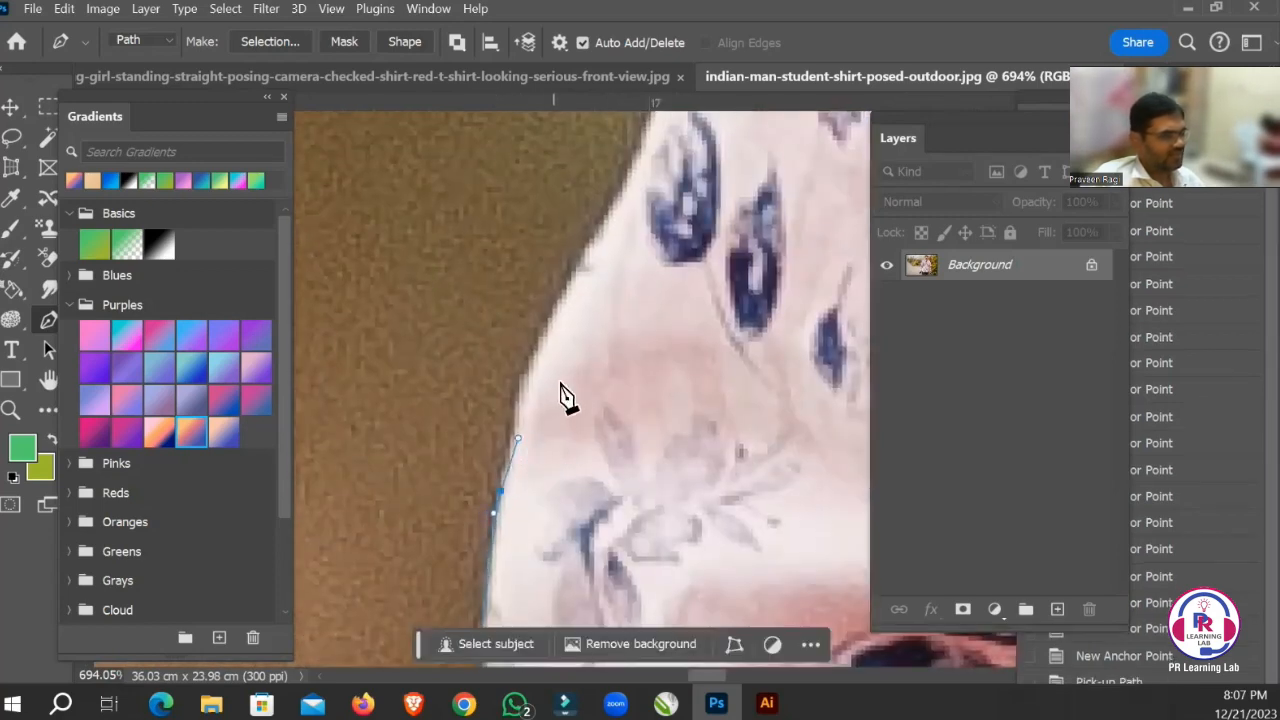
Continue the path up the slanting sleeve edge with two curved anchor points, ending beside the dark blue leaf print.
drag(539, 339, 566, 298)
drag(601, 330, 567, 443)
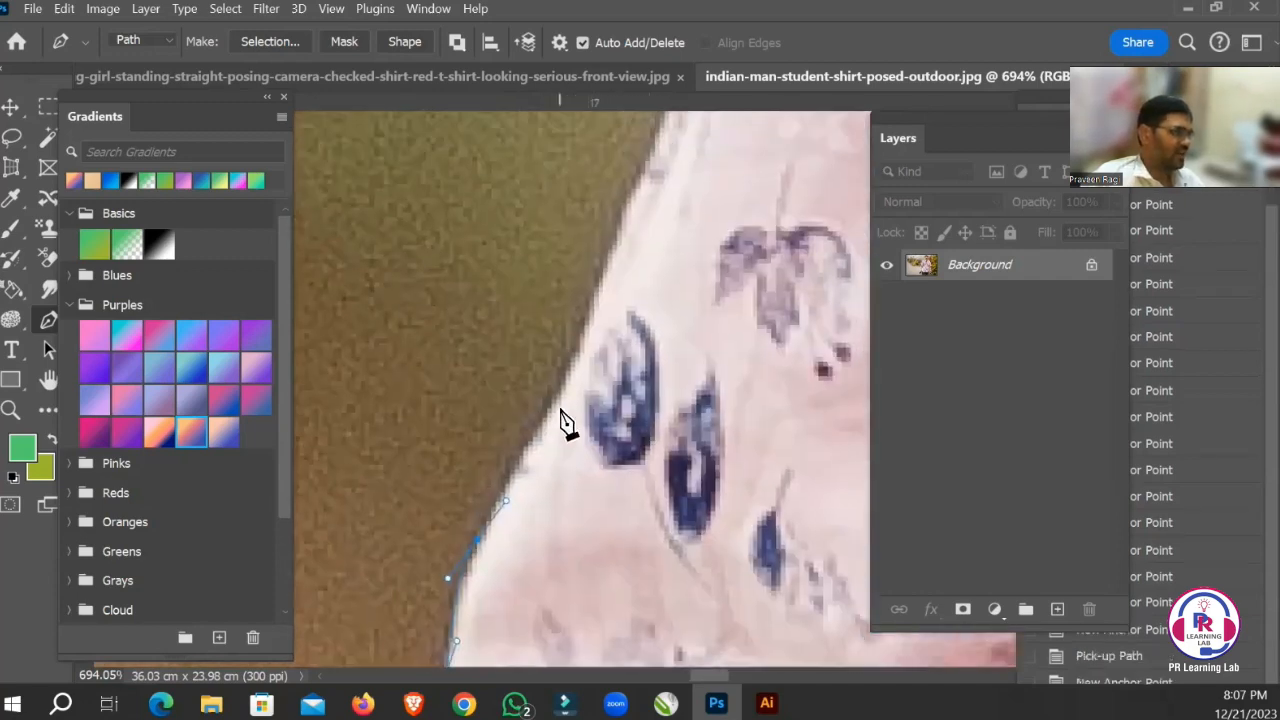
click(575, 376)
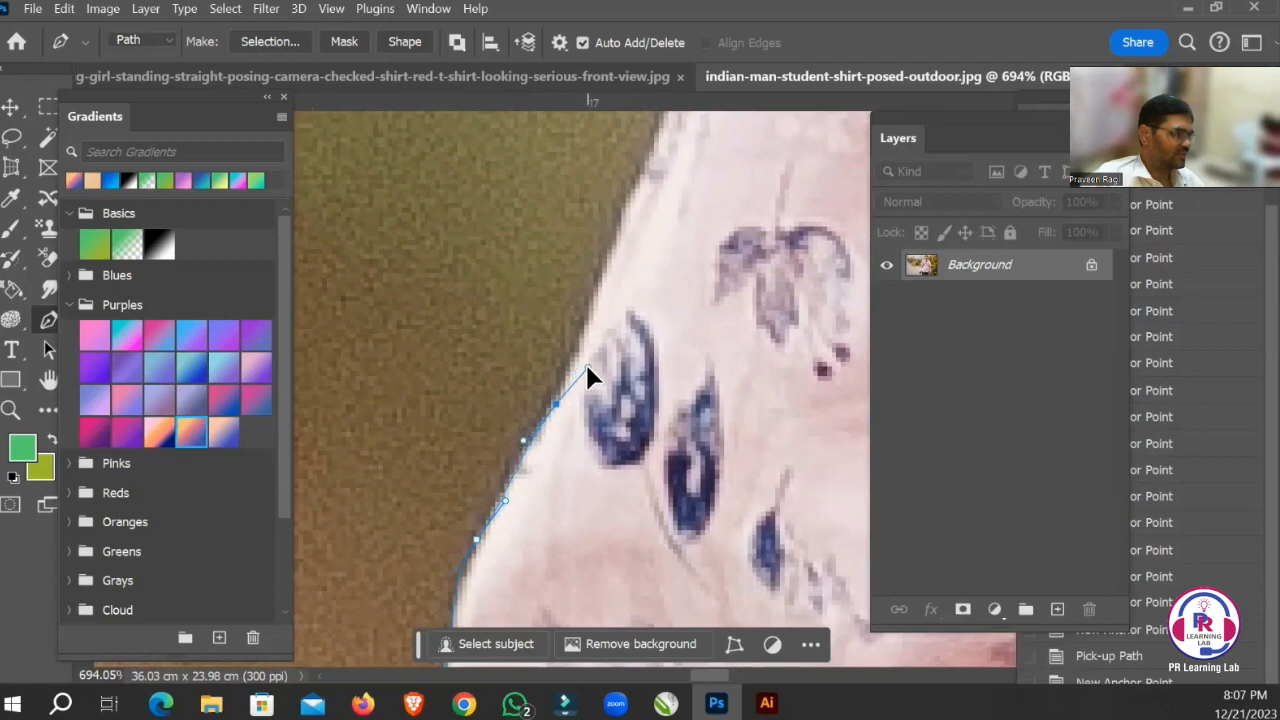
Add an anchor point higher on the slanting edge and refine the previous anchor and its handle to fit the sleeve outline.
drag(660, 323, 586, 486)
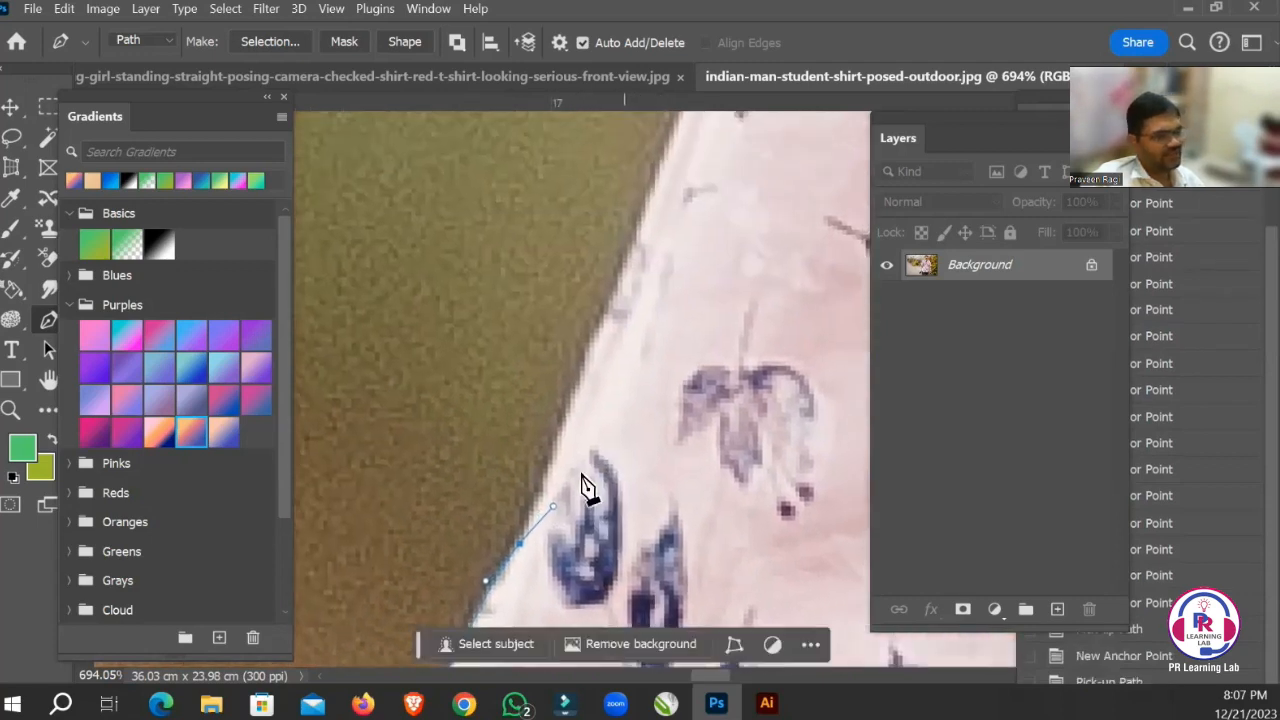
click(577, 374)
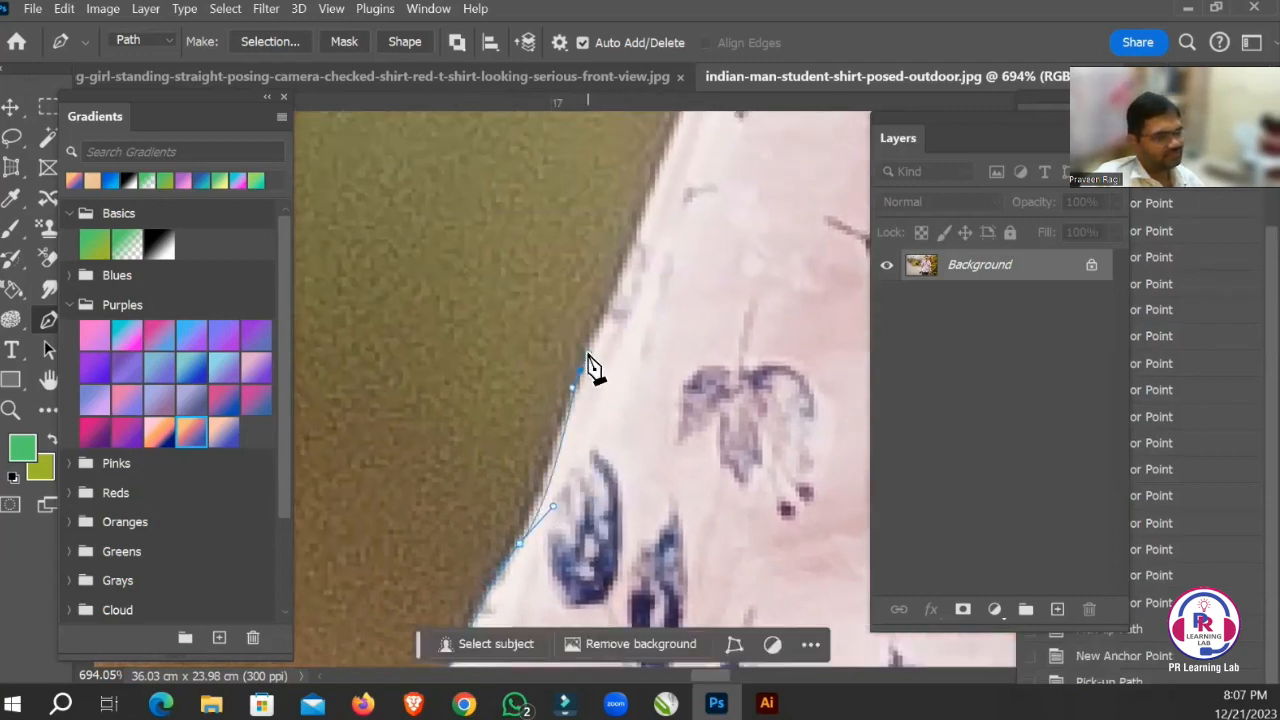
click(587, 354)
click(549, 489)
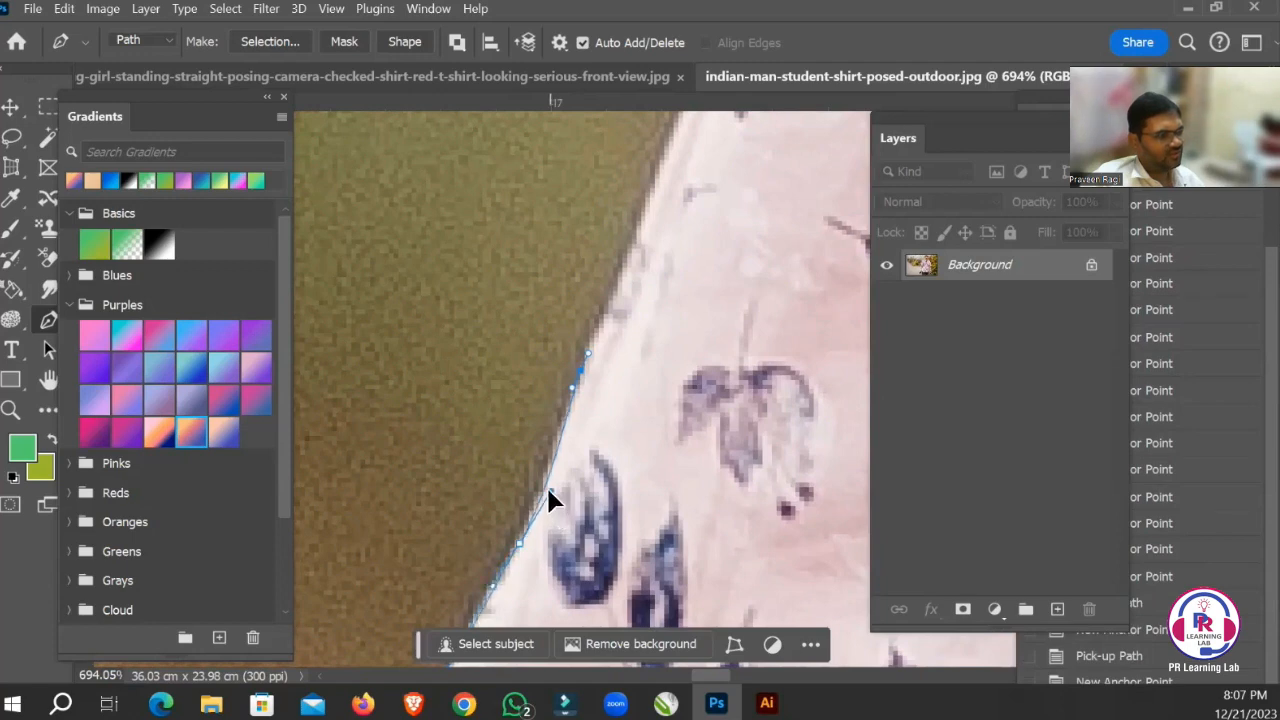
click(520, 546)
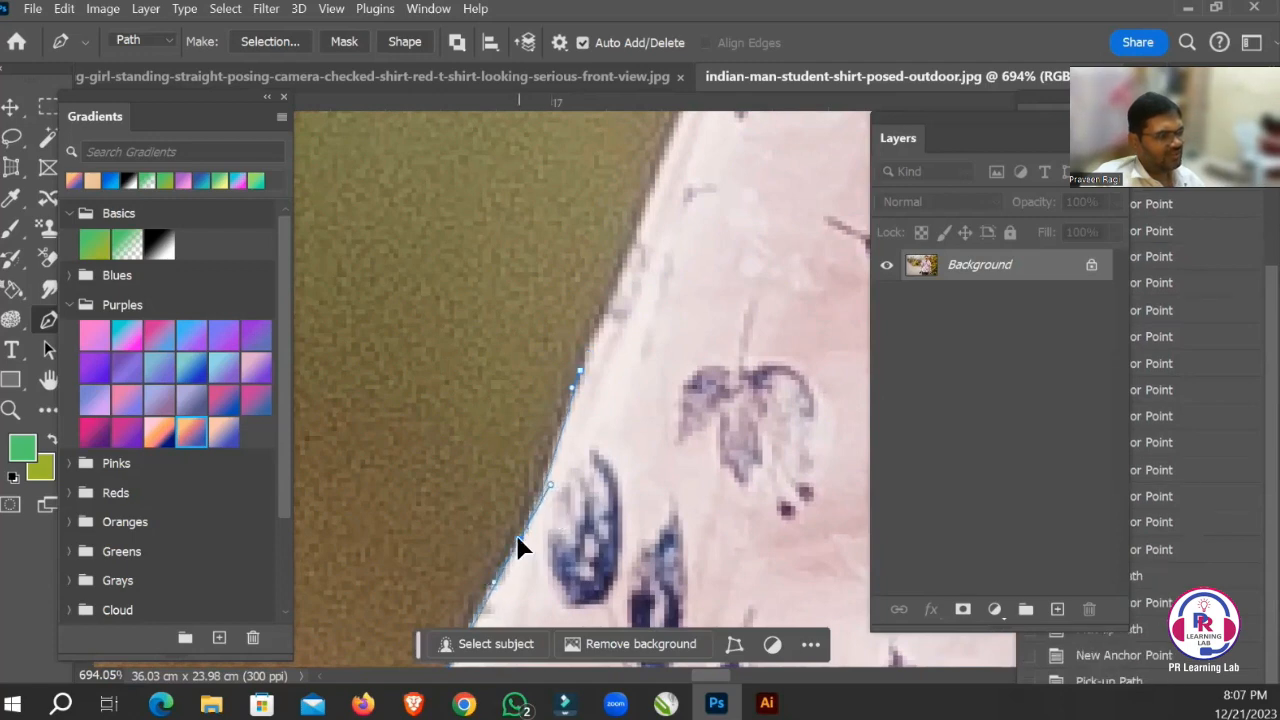
Extend the path with two short-handled anchor points up to where the slanting sleeve edge turns steeper.
drag(630, 333, 525, 527)
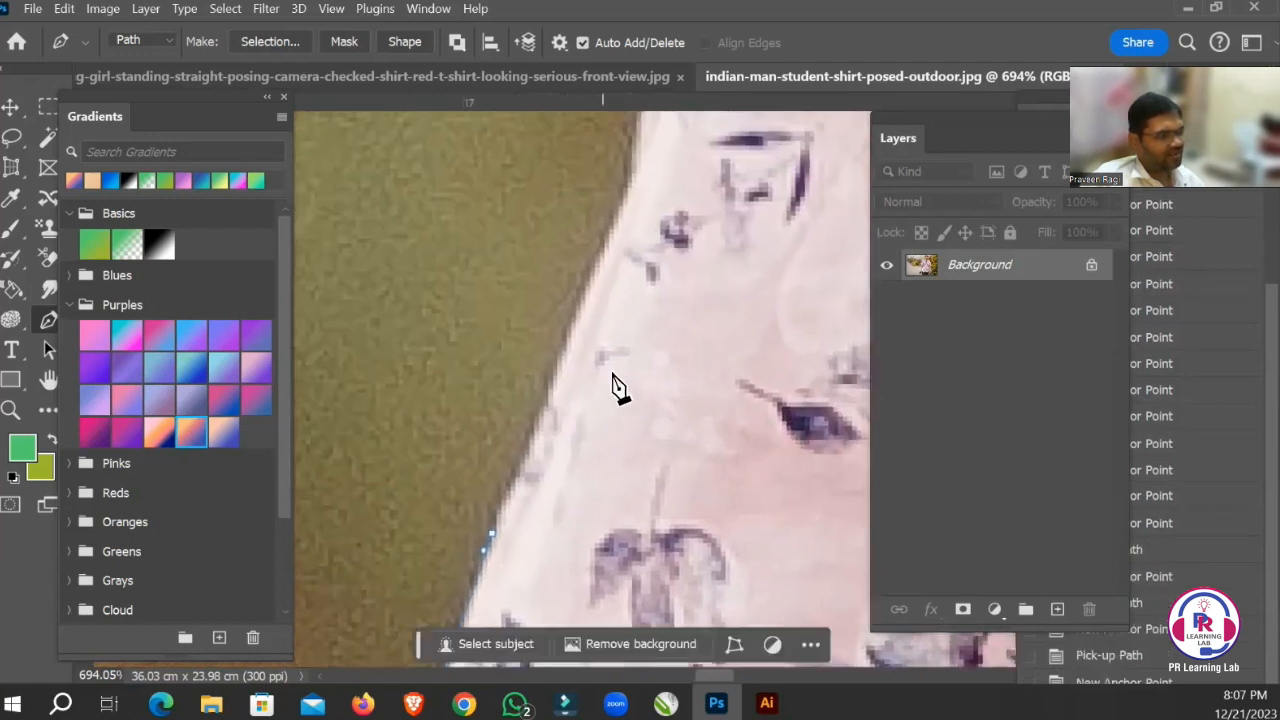
drag(560, 355, 569, 341)
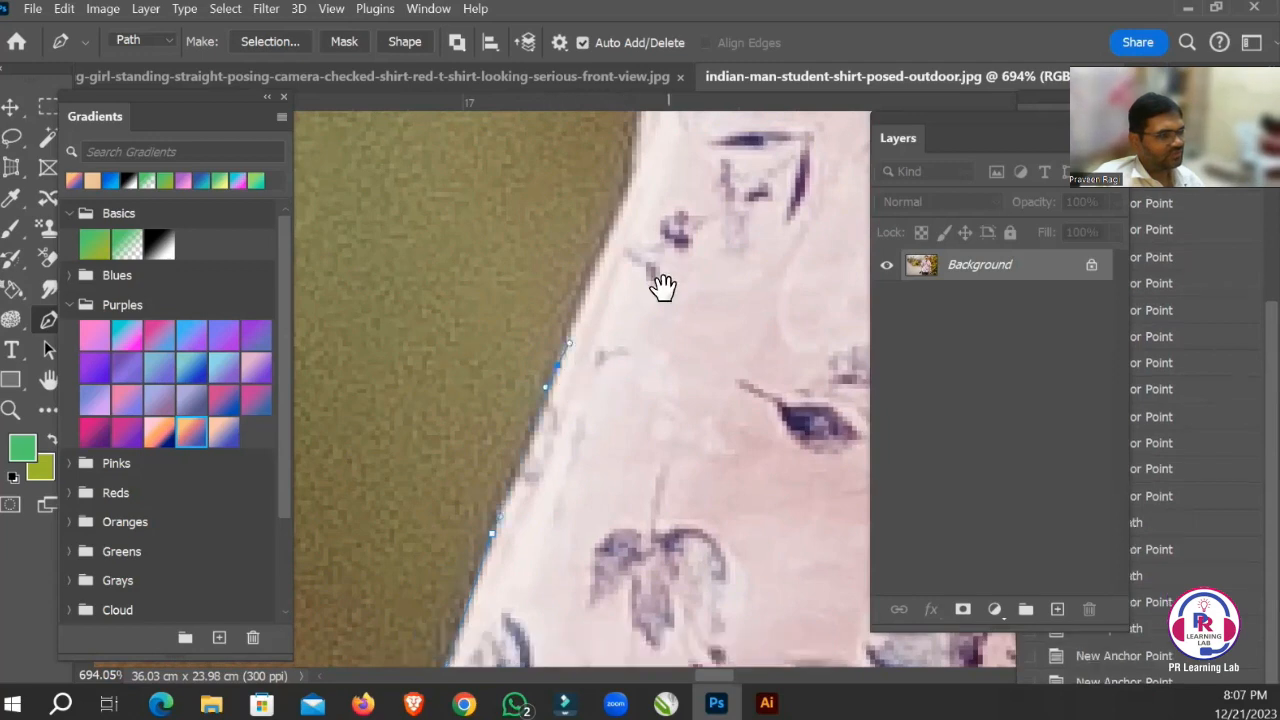
drag(663, 286, 587, 431)
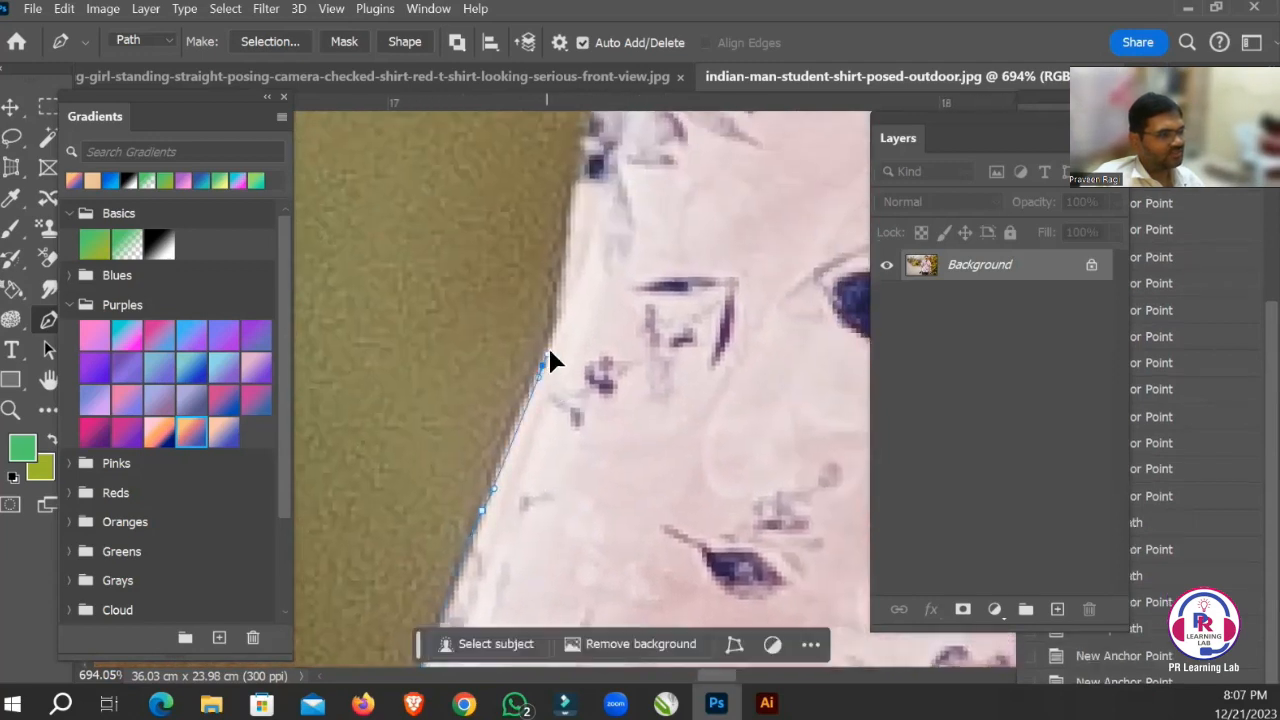
drag(549, 349, 557, 344)
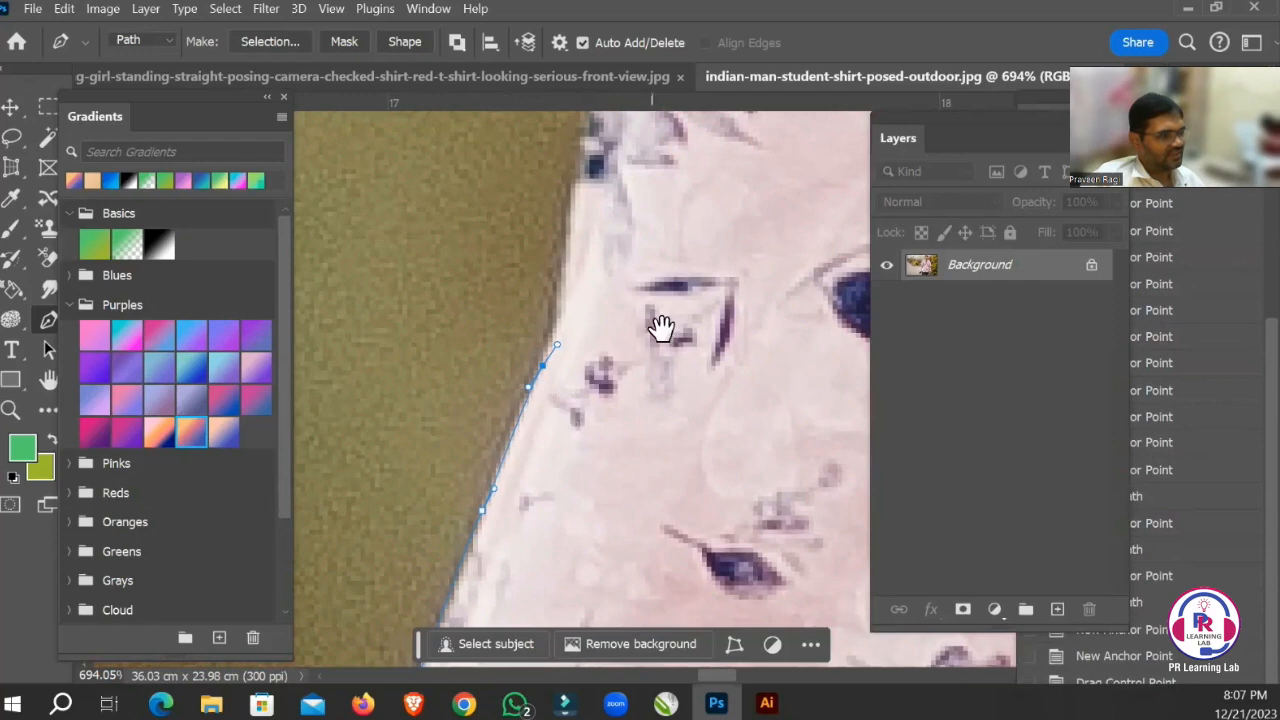
drag(661, 328, 632, 451)
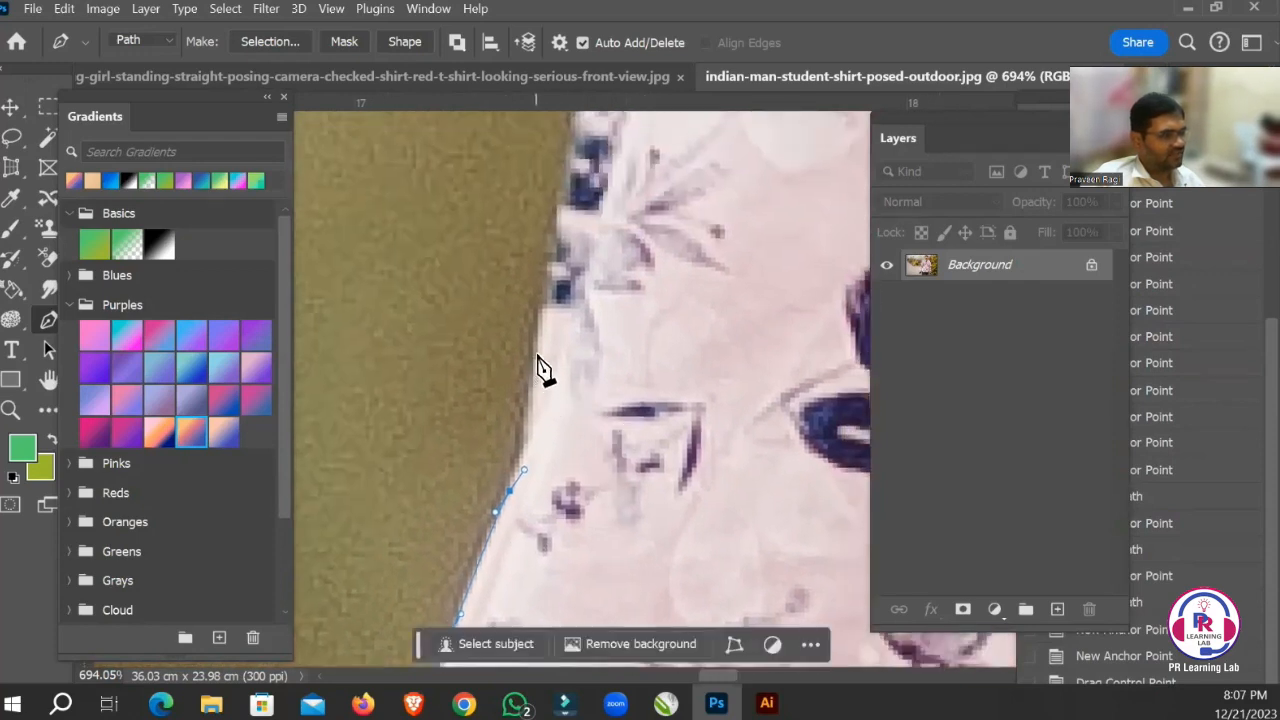
Extend the path up the steep sleeve edge with short-handled anchor points past the dark blue flower print.
drag(621, 388, 597, 446)
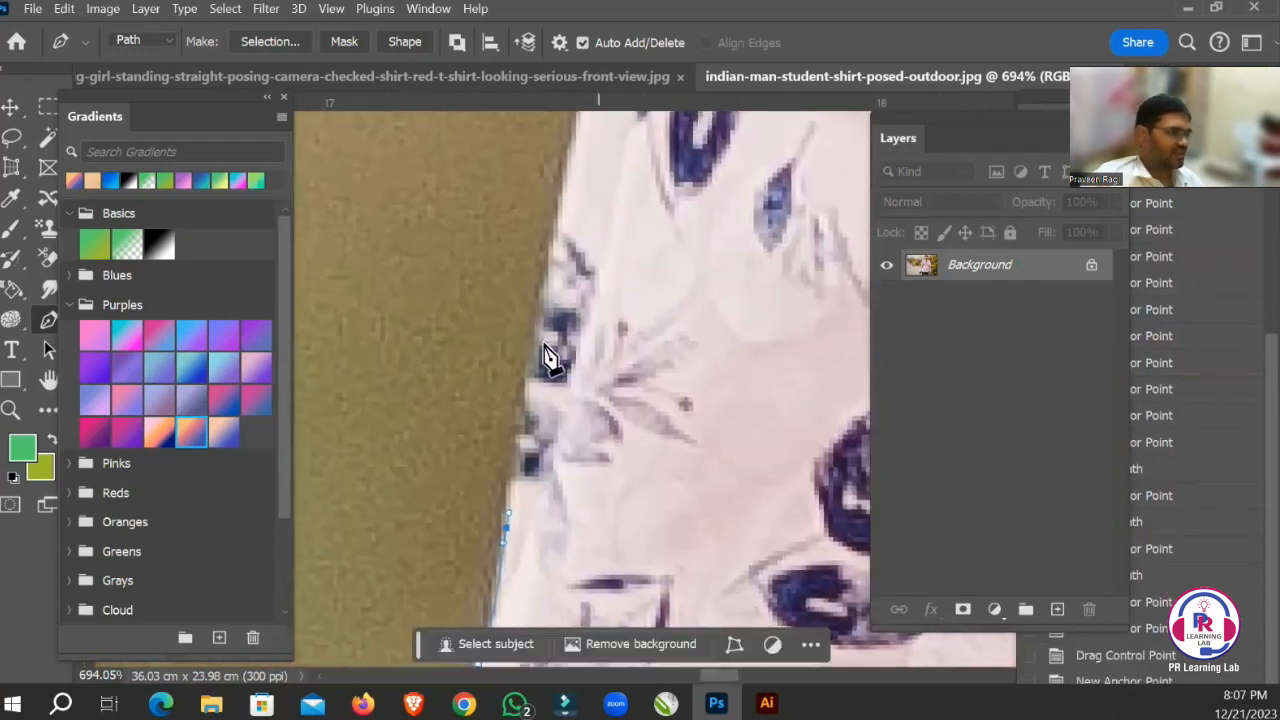
drag(536, 346, 543, 328)
drag(638, 284, 566, 409)
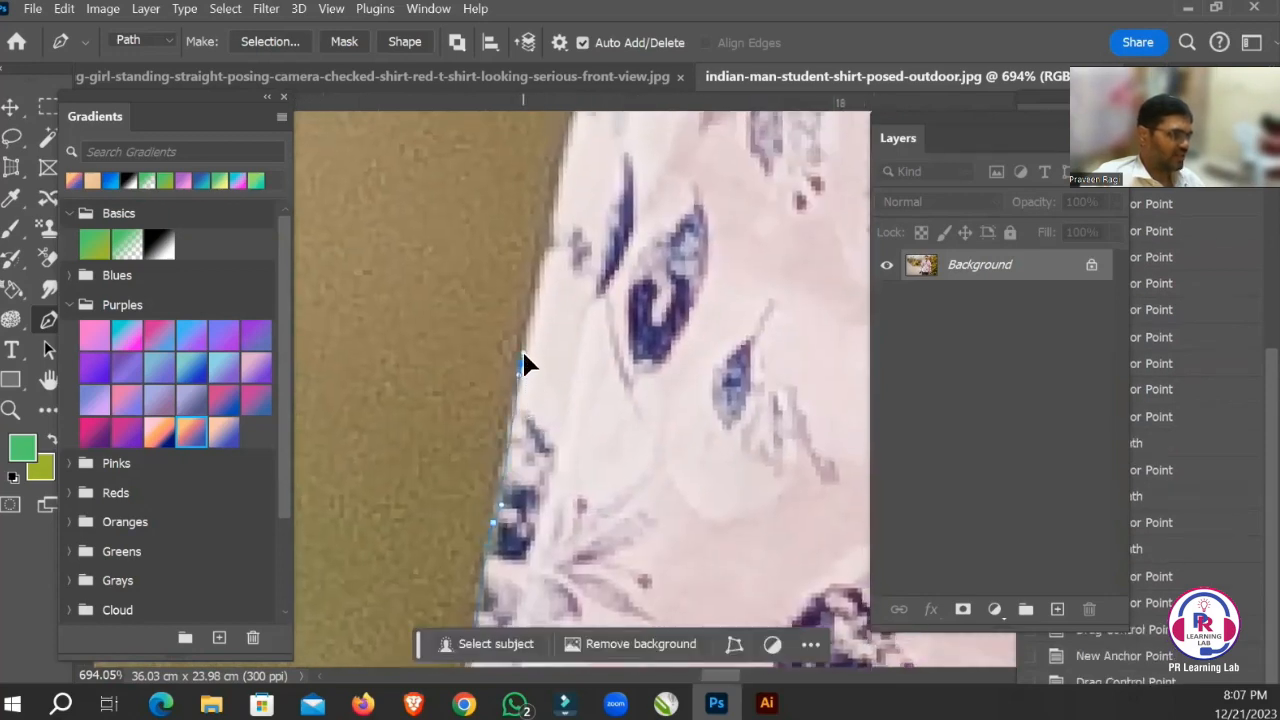
drag(651, 314, 612, 483)
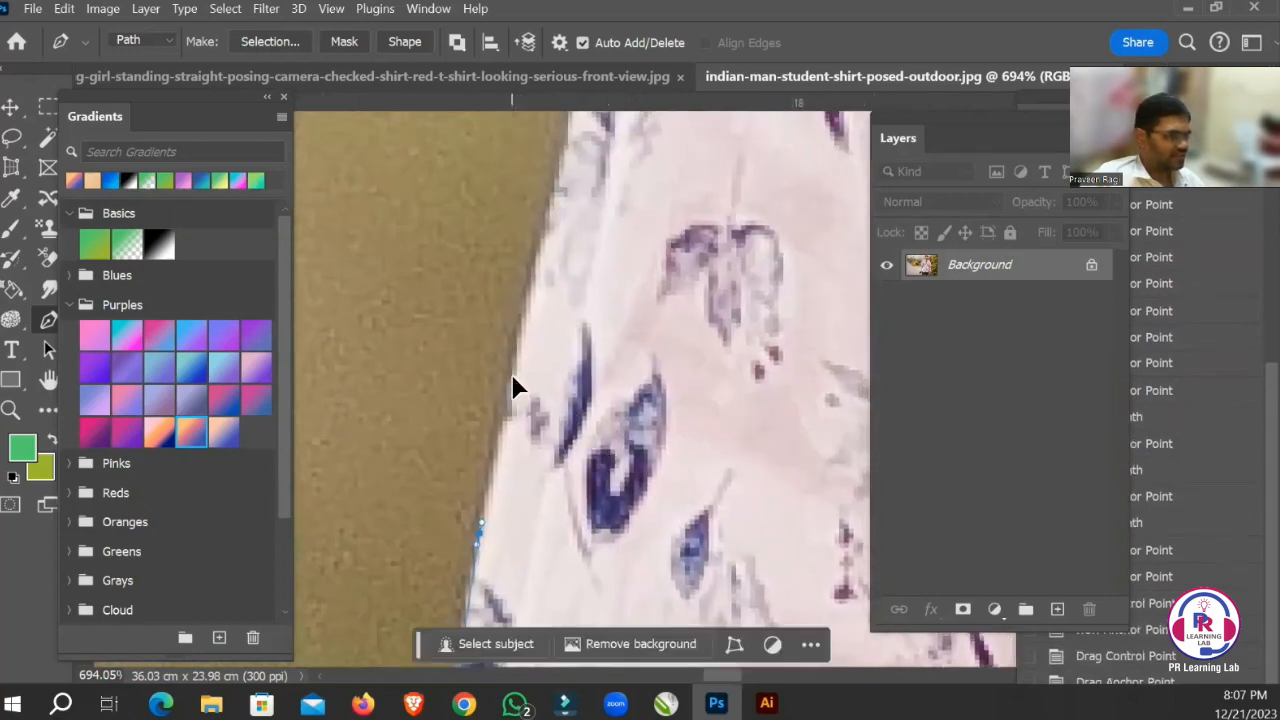
Add anchor points on the sleeve edge beside the narrow dark blue leaf print and above it, aligning the last handle with the edge.
drag(512, 375, 517, 364)
drag(640, 304, 615, 464)
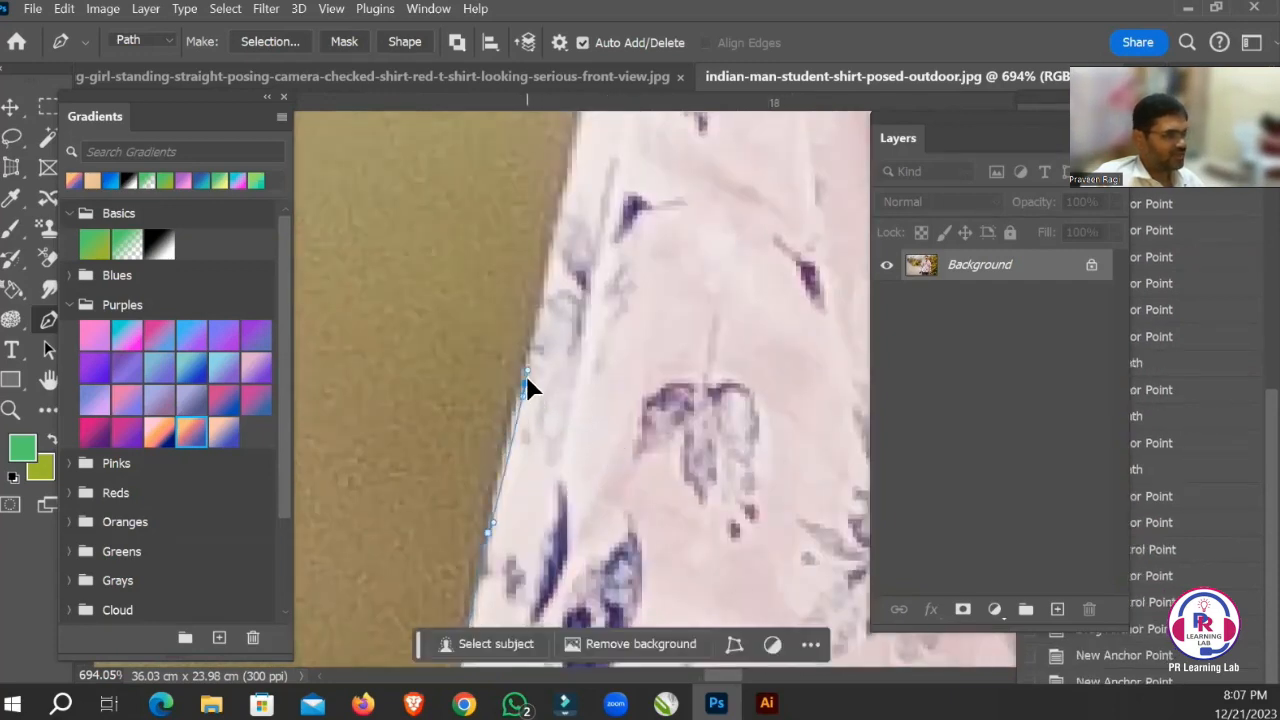
mouse_move(516, 372)
mouse_down()
mouse_move(518, 358)
mouse_move(539, 375)
mouse_move(526, 377)
mouse_move(616, 418)
mouse_move(501, 388)
mouse_move(522, 388)
mouse_up()
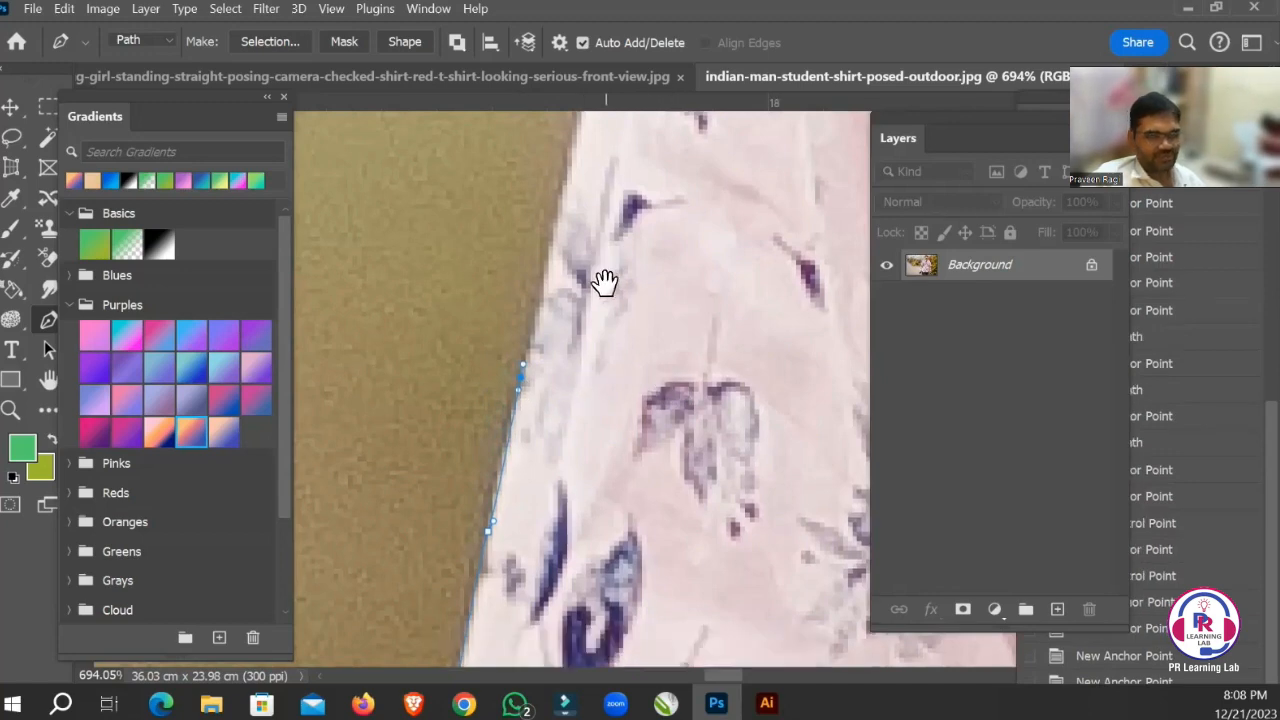
Continue the path up the sleeve edge with curved anchor points, past the small purple bud print to the faint grey leaf prints.
drag(606, 280, 571, 429)
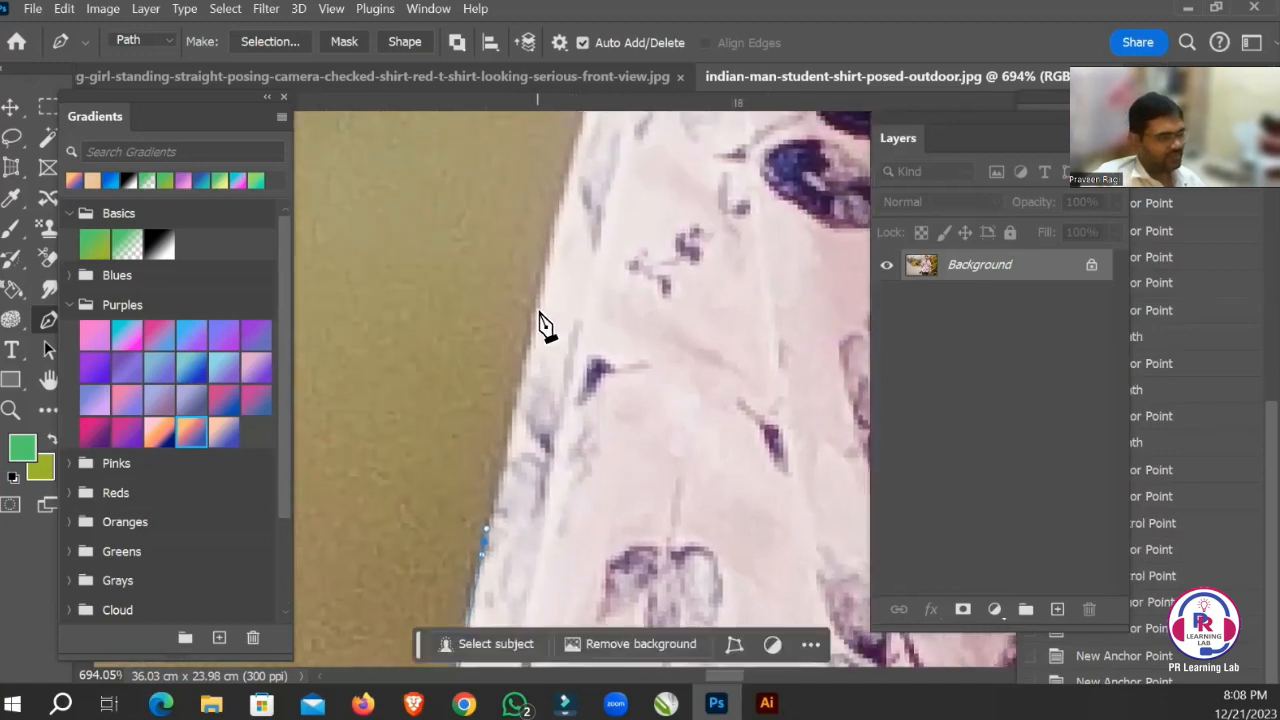
drag(651, 280, 612, 480)
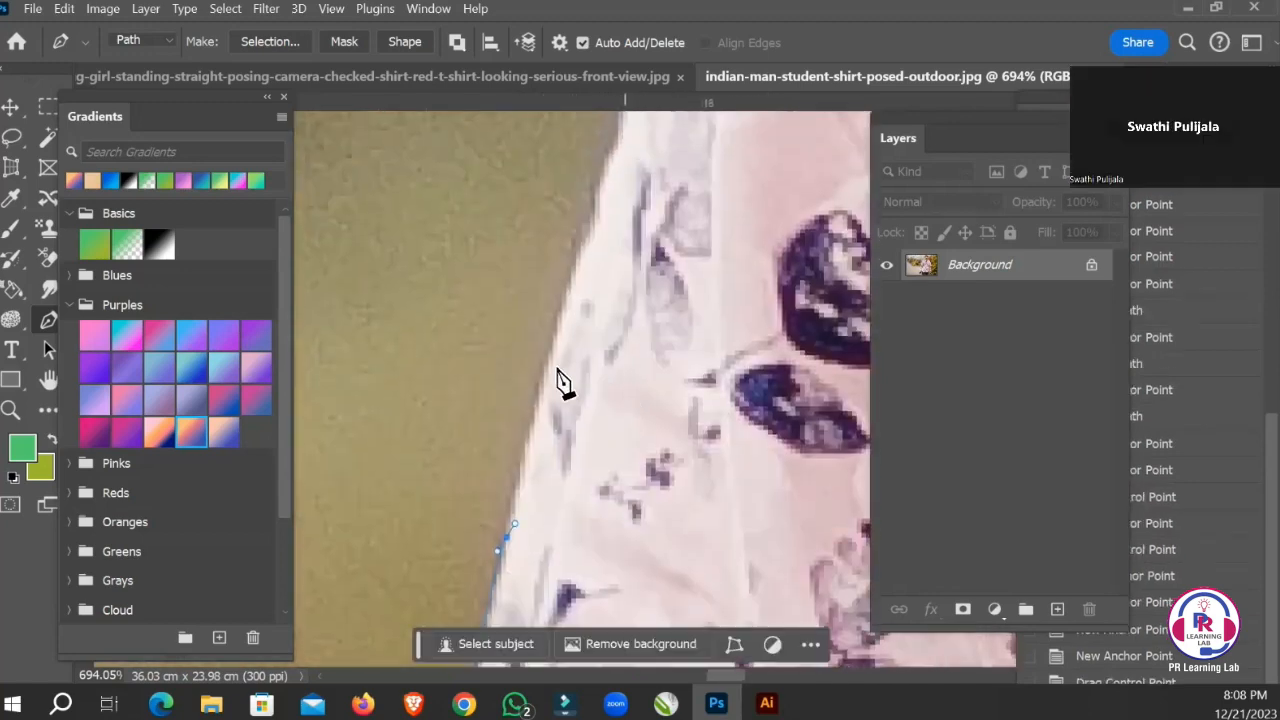
drag(549, 353, 551, 345)
drag(657, 286, 591, 466)
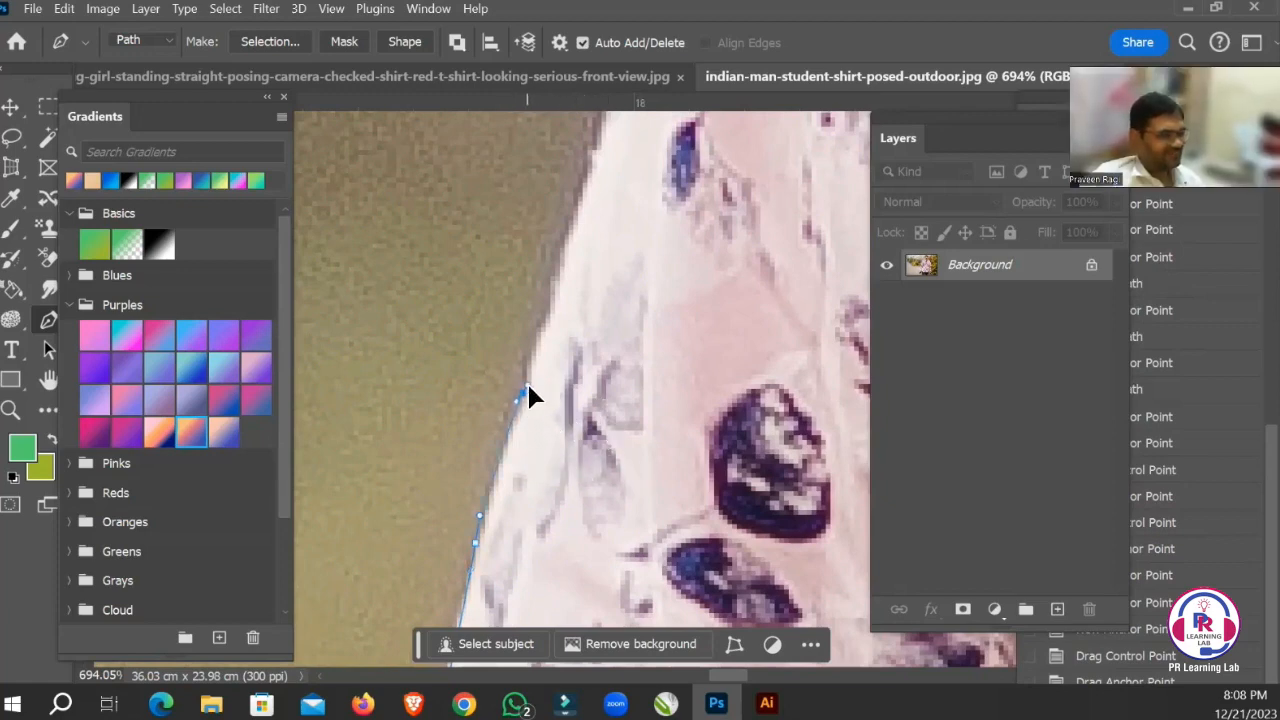
Carry the path up the slanting white sleeve edge with short-handled anchor points, ending beside the grey petal print.
drag(623, 283, 563, 391)
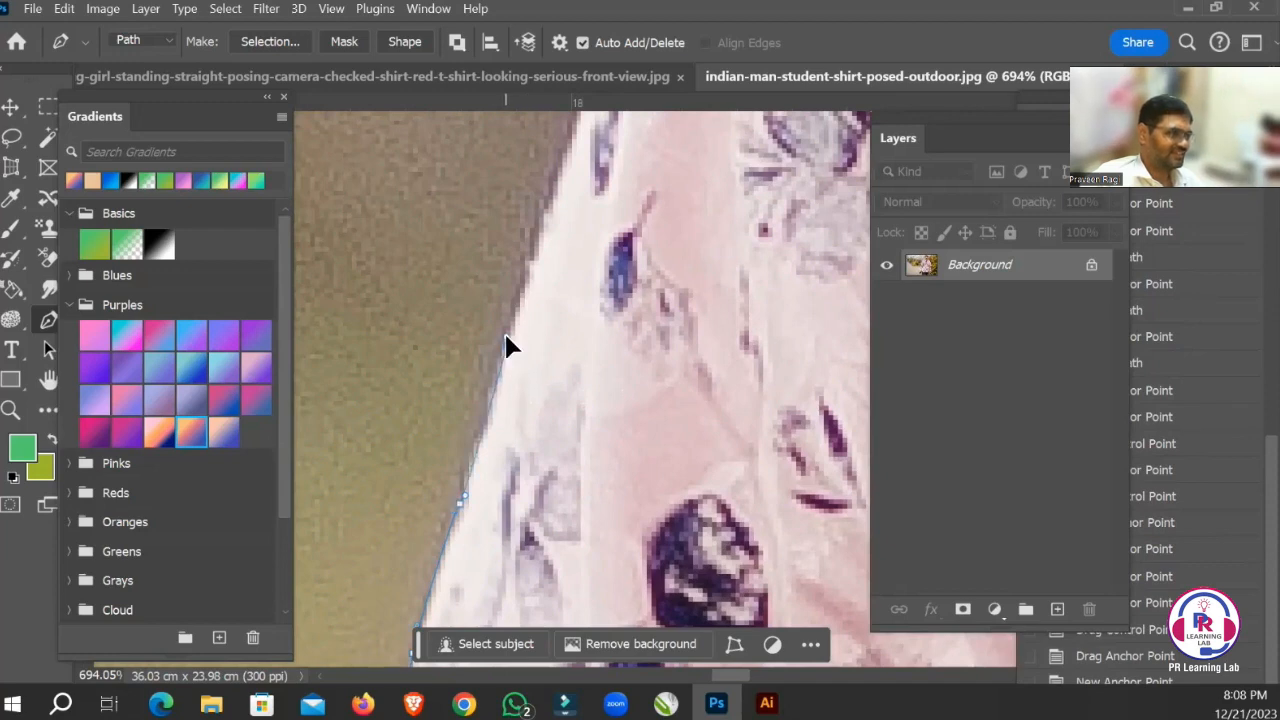
drag(649, 286, 587, 472)
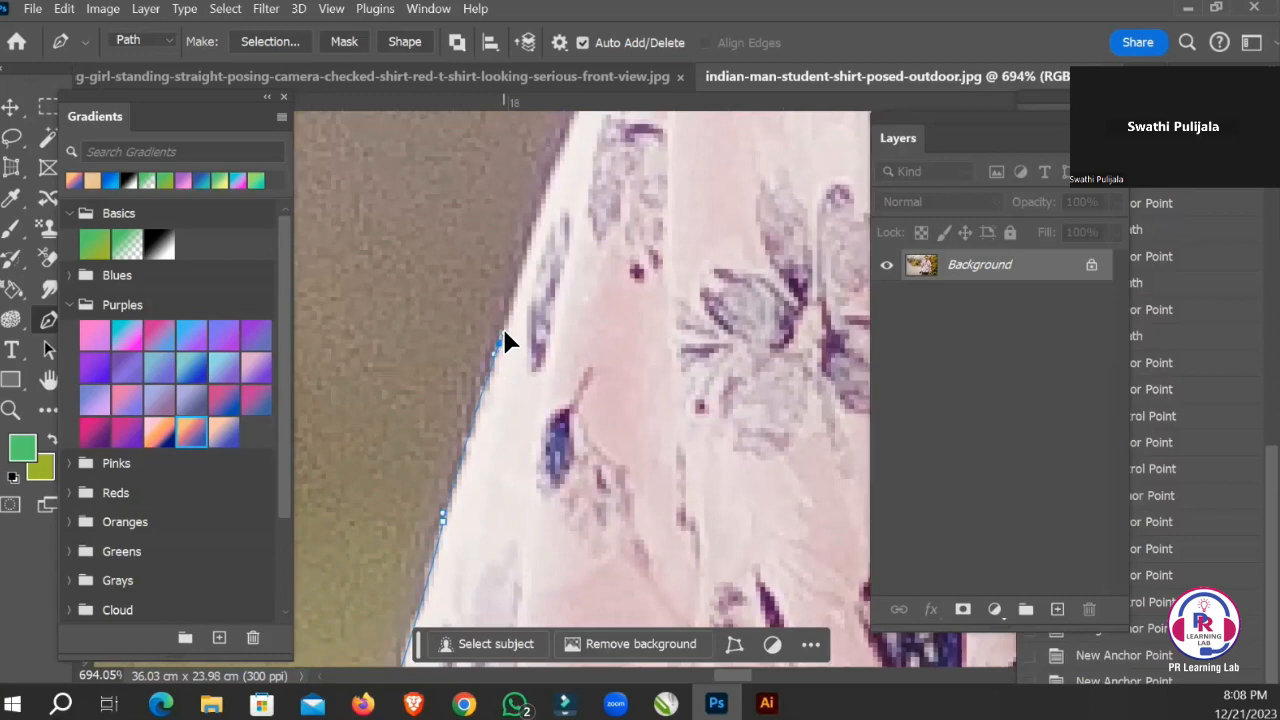
drag(623, 280, 523, 374)
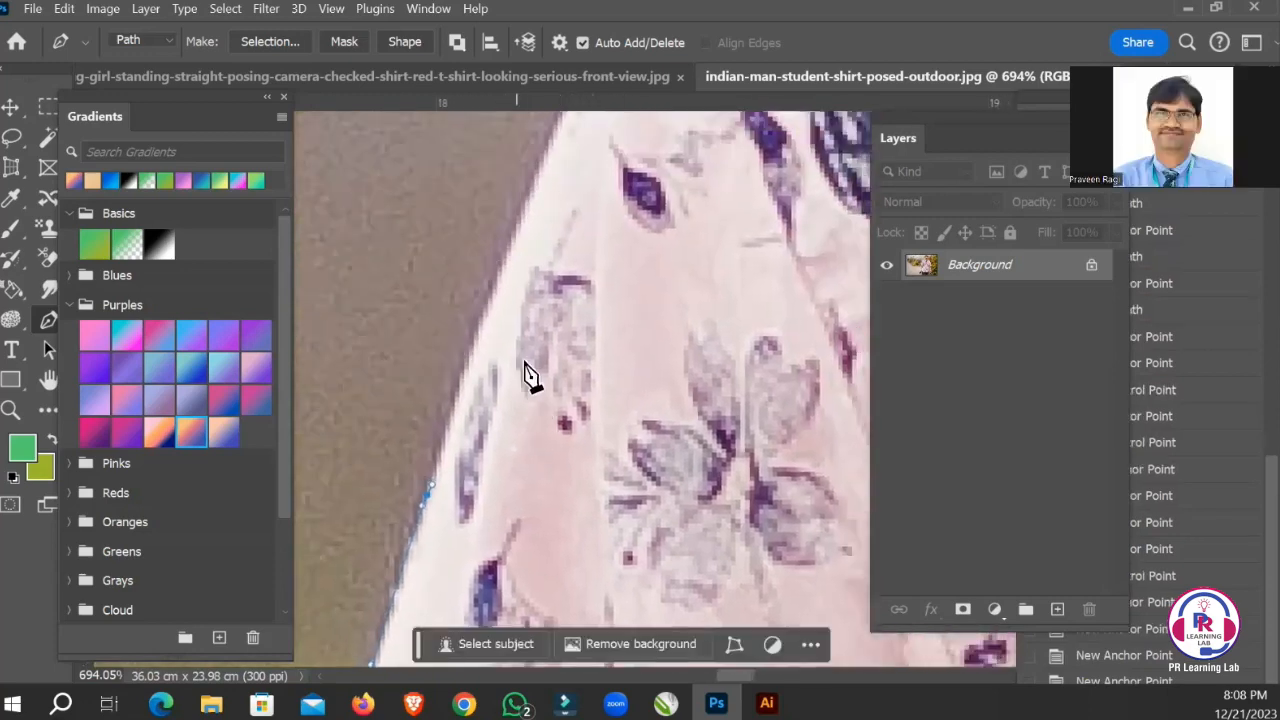
drag(511, 291, 520, 303)
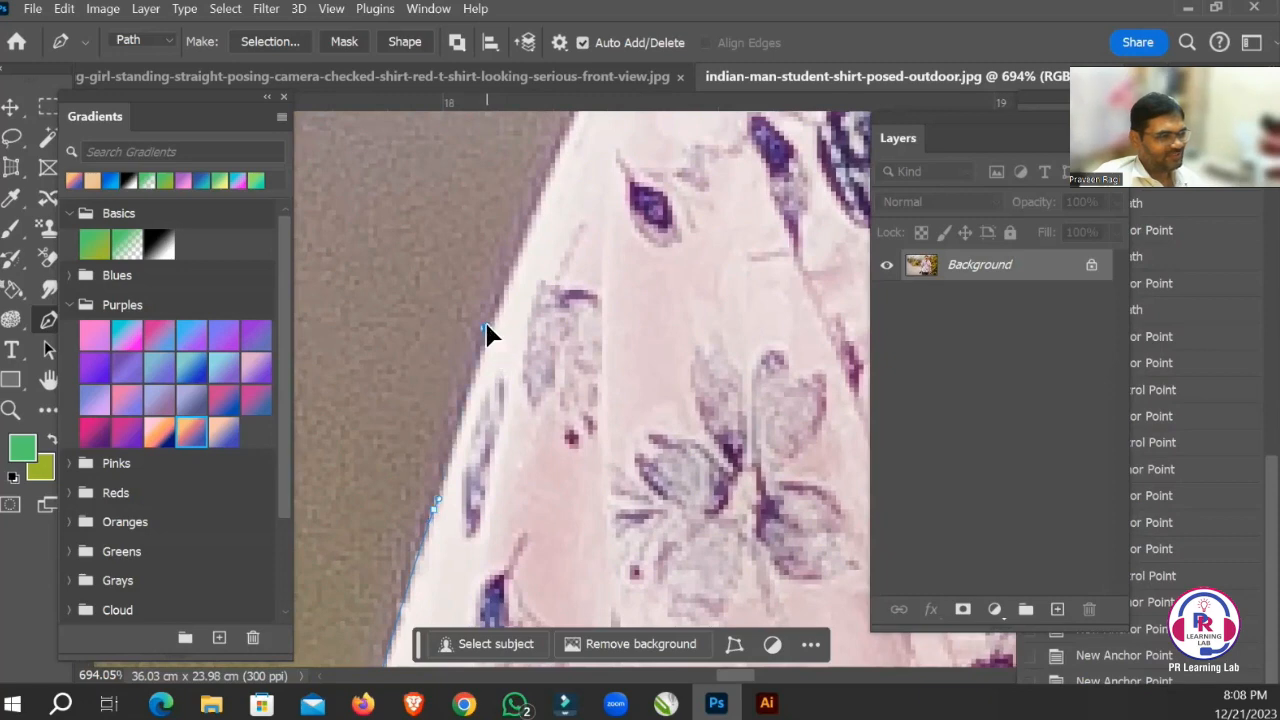
Trace the upper sleeve edge with further anchor points, ending just below the shoulder bend.
drag(594, 260, 583, 357)
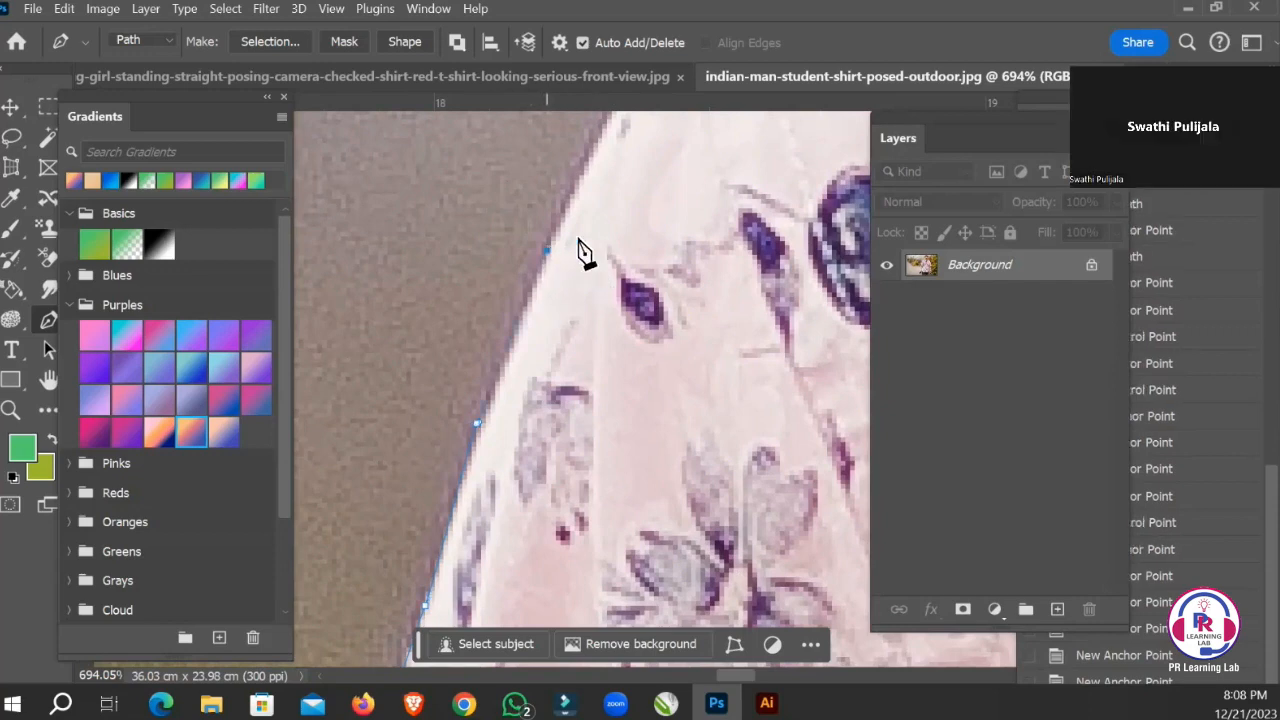
drag(580, 251, 543, 400)
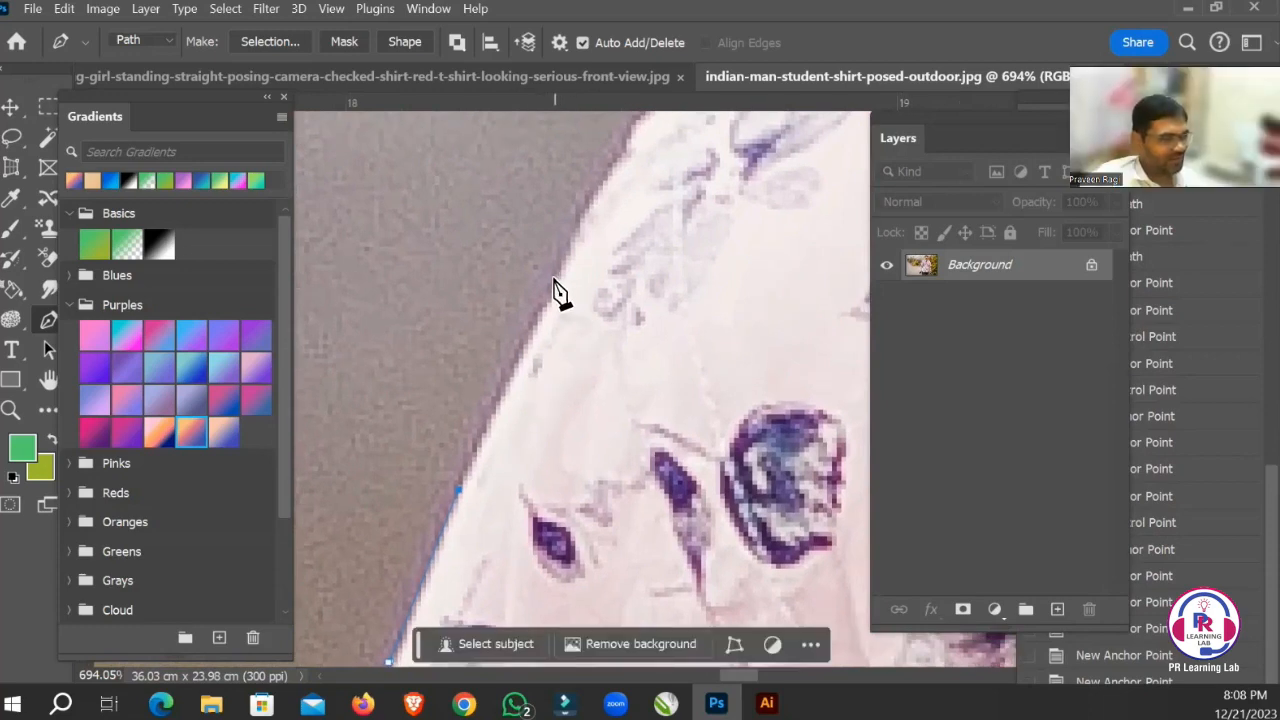
drag(565, 283, 566, 406)
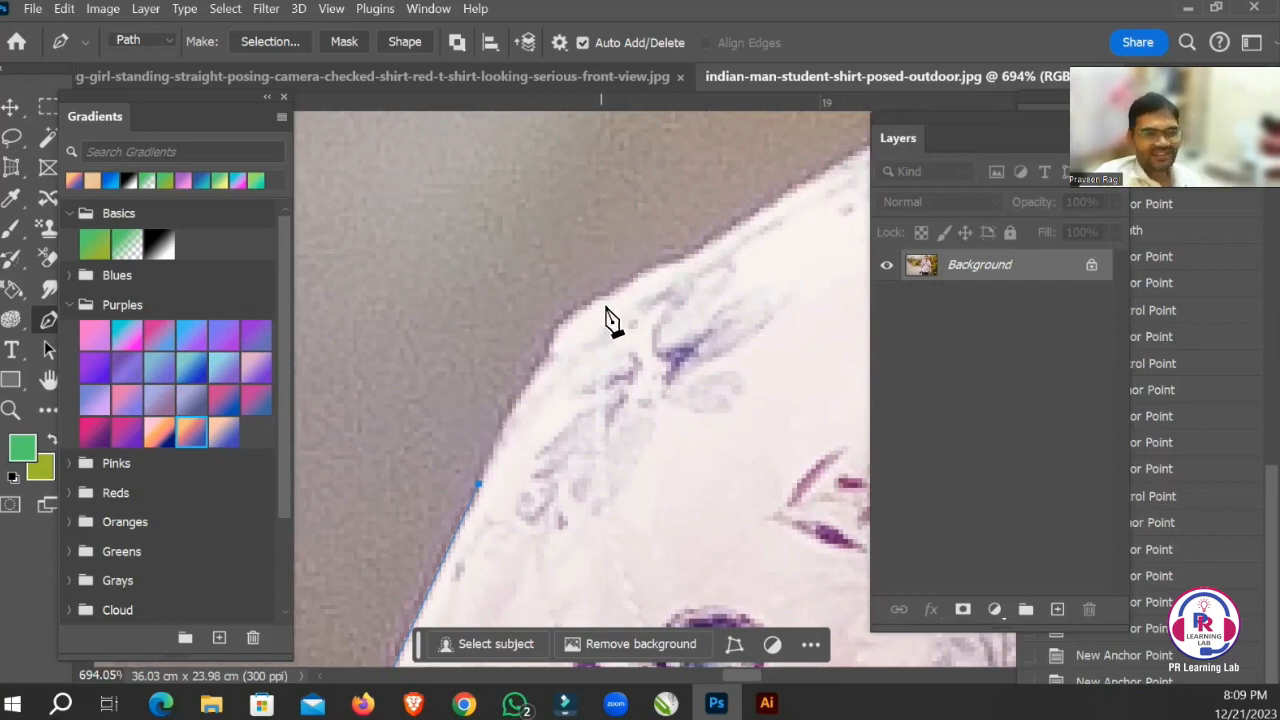
Add an anchor point below the shoulder bend and another beyond it, curving the path around the bend.
click(545, 356)
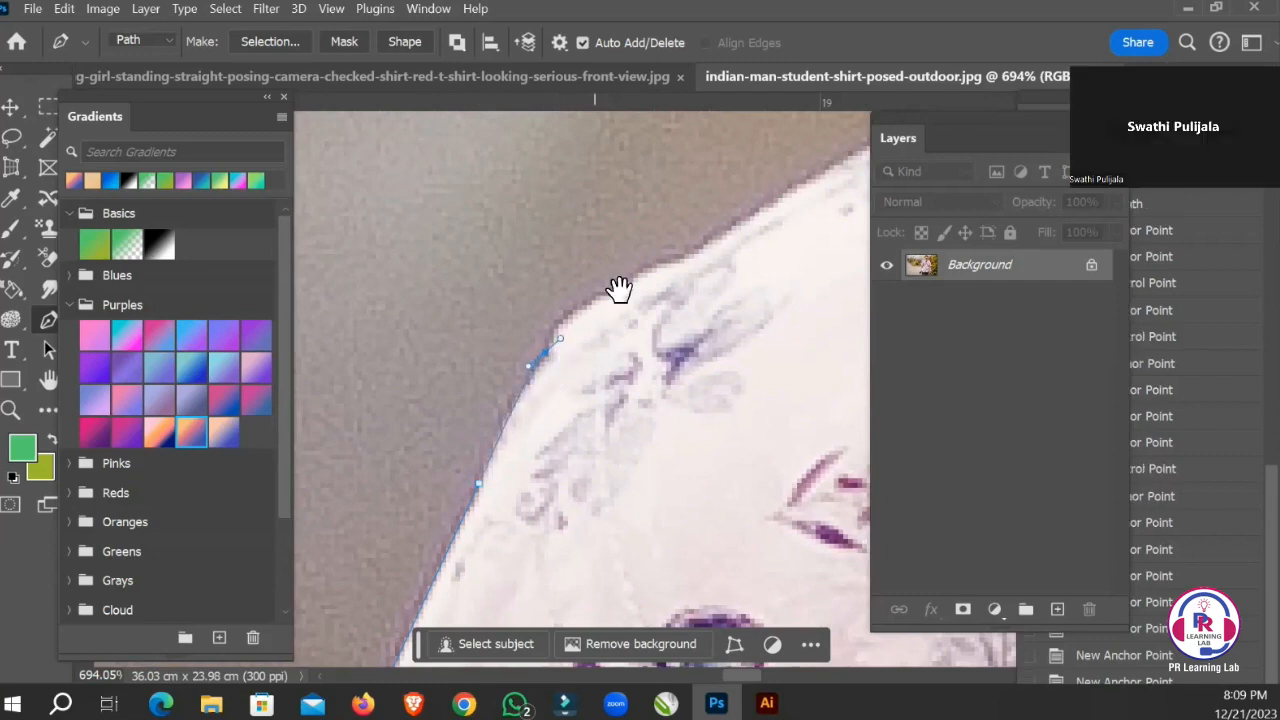
drag(620, 286, 571, 386)
click(571, 383)
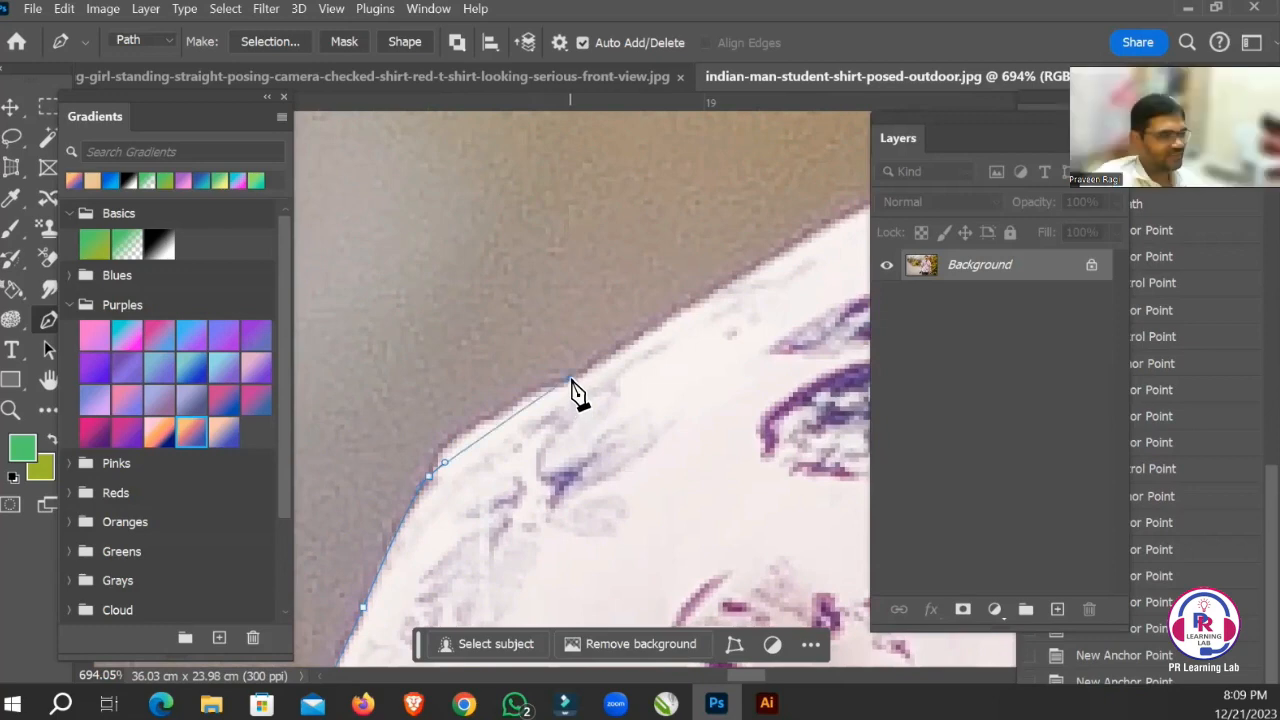
drag(636, 343, 720, 317)
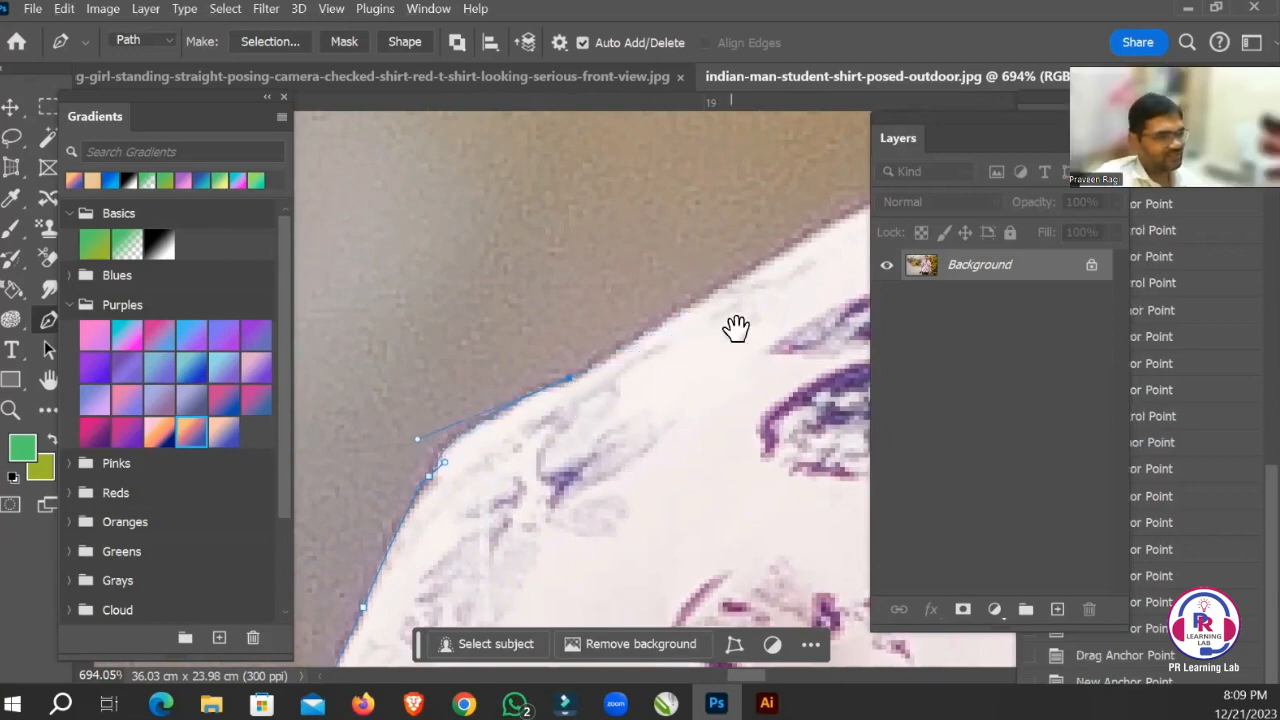
Extend the path along the top of the shoulder toward the collar with curved anchor points, ending above the elongated purple print.
drag(737, 329, 589, 477)
drag(656, 393, 666, 386)
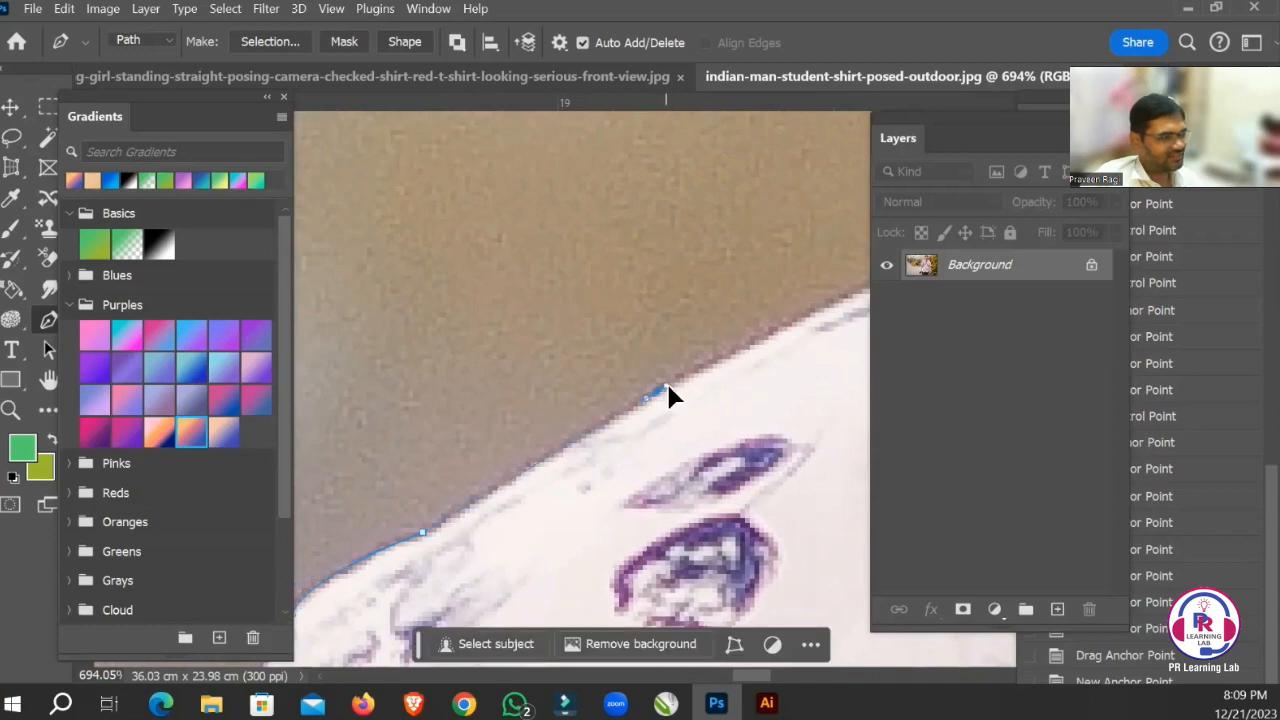
drag(781, 367, 568, 504)
drag(757, 388, 493, 464)
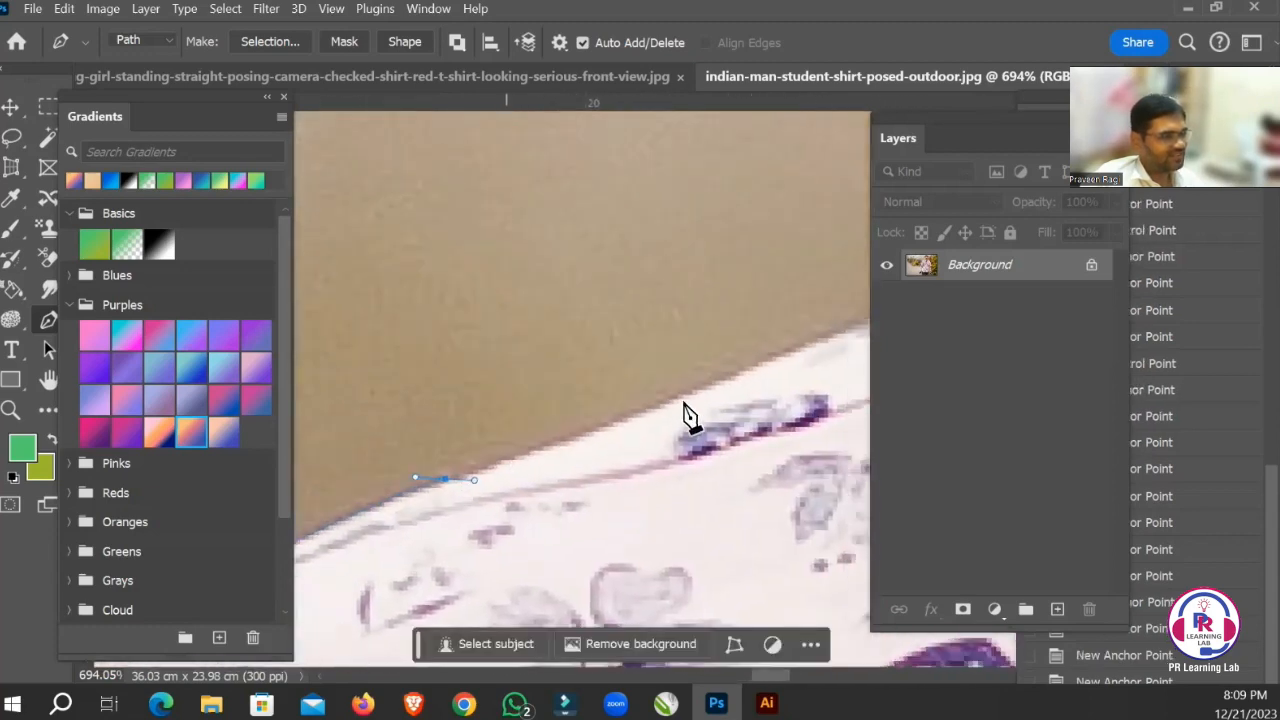
drag(716, 380, 732, 372)
drag(748, 386, 683, 417)
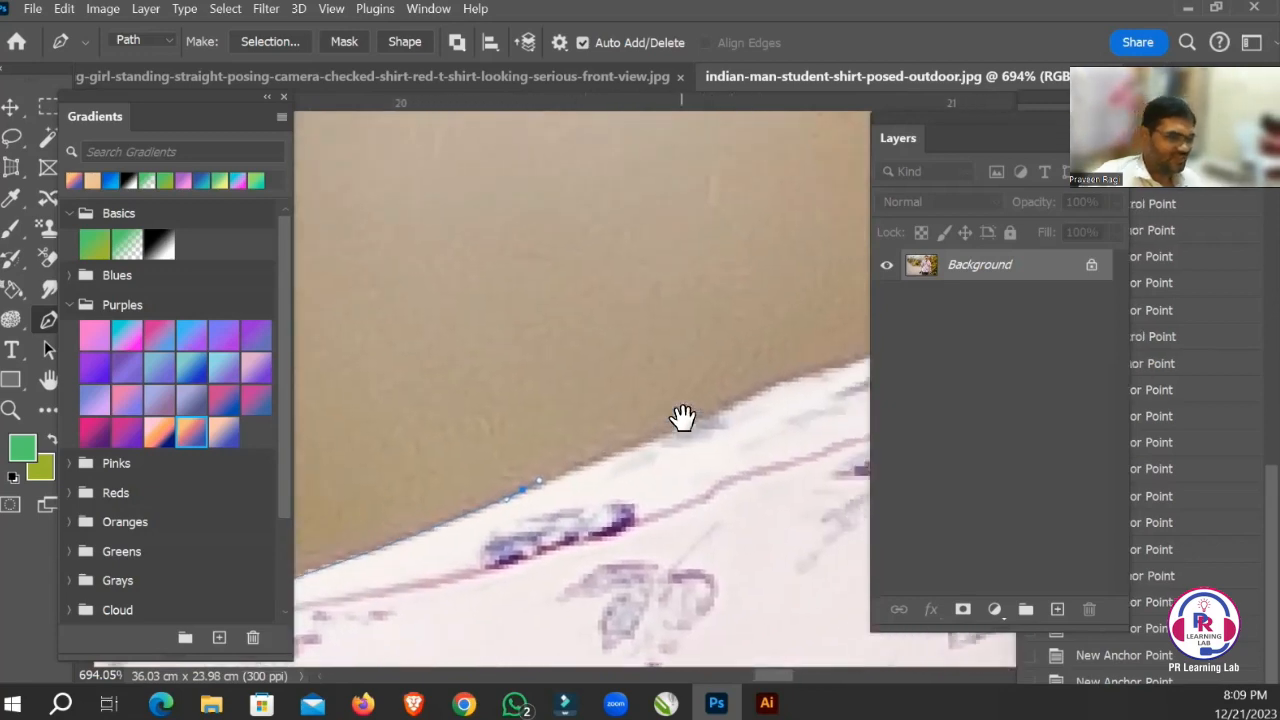
Add curved anchor points where the shoulder meets the collar and at the collar's tip beside the neck.
key(ctrl+minus)
key(ctrl+minus)
key(ctrl+minus)
key(ctrl+minus)
key(ctrl+minus)
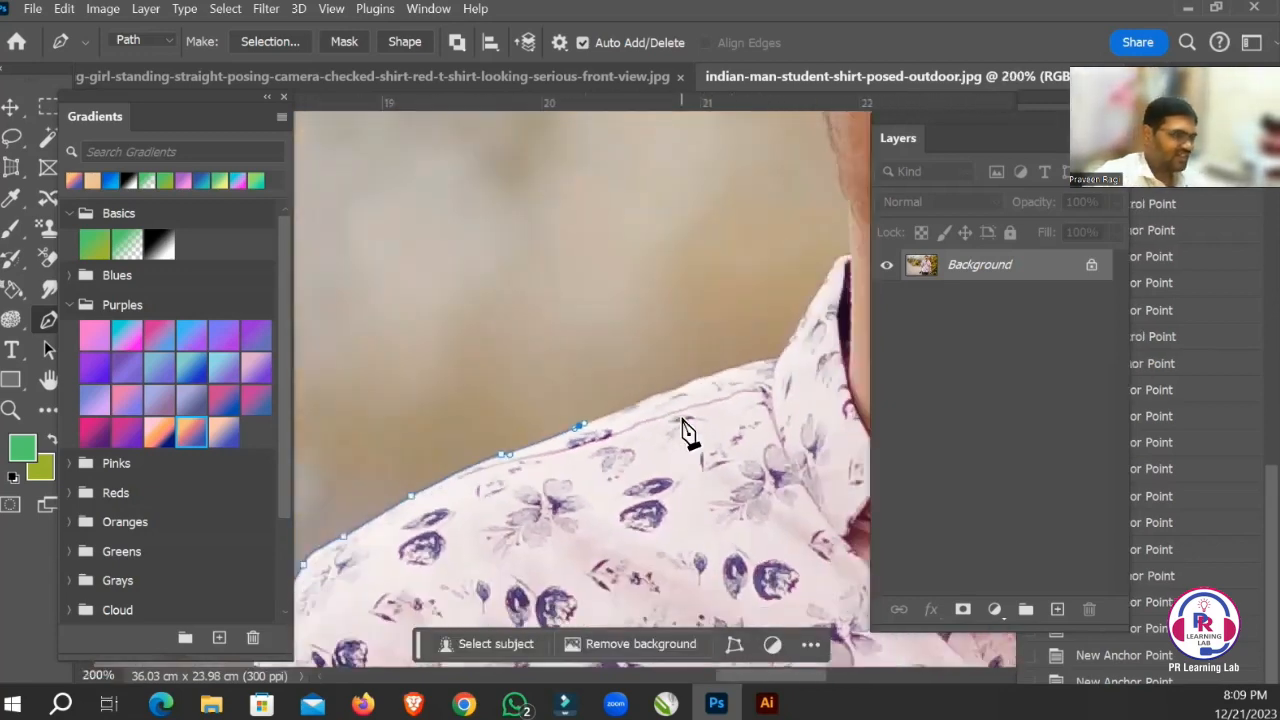
drag(737, 386, 645, 428)
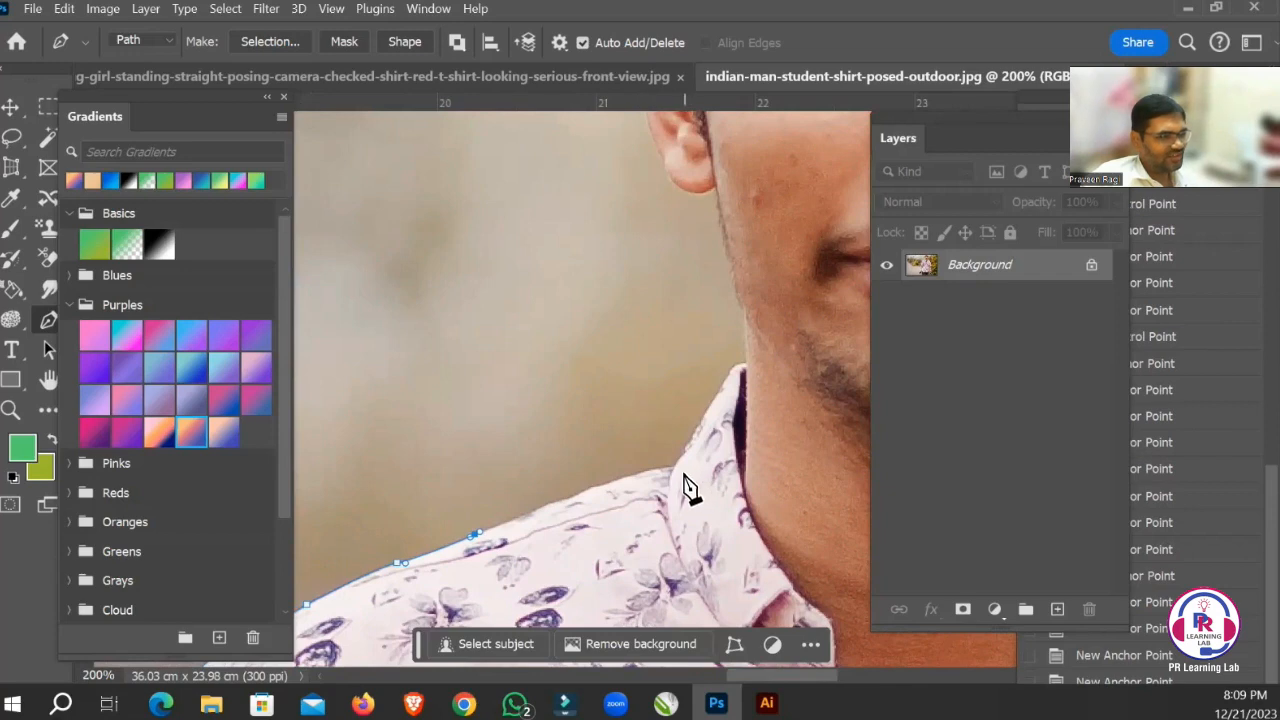
drag(709, 456, 715, 465)
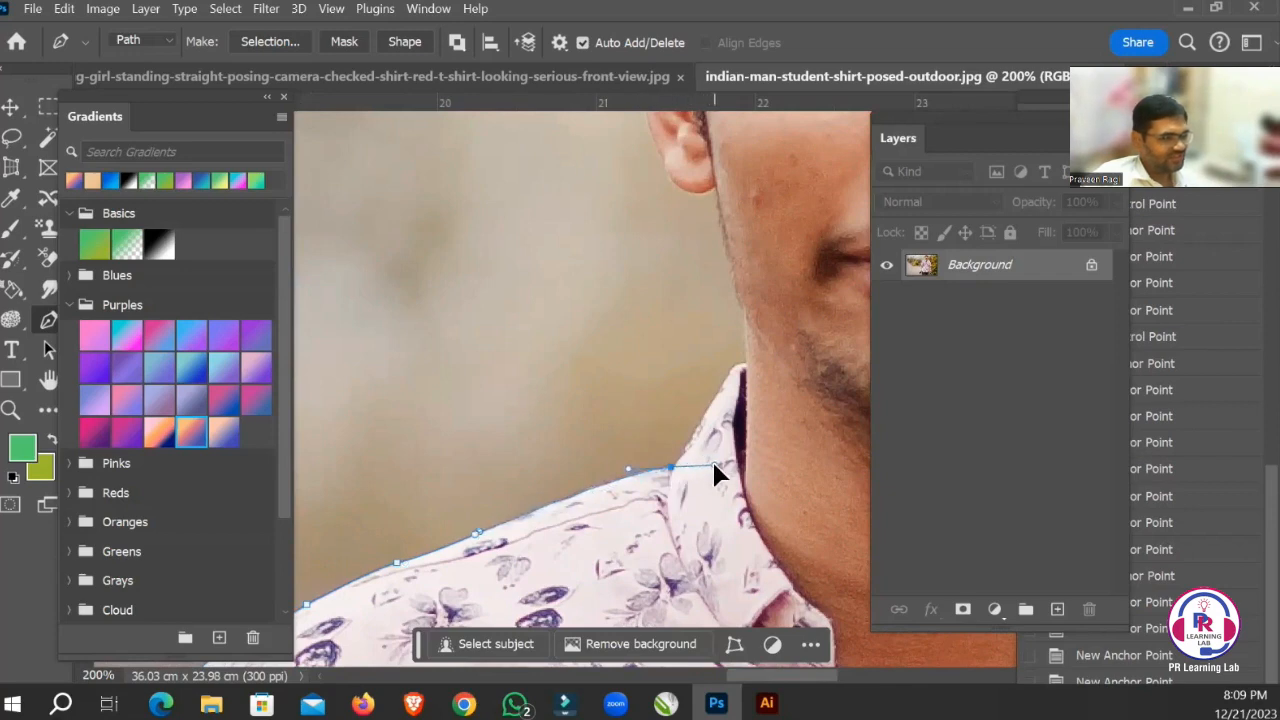
drag(744, 366, 772, 369)
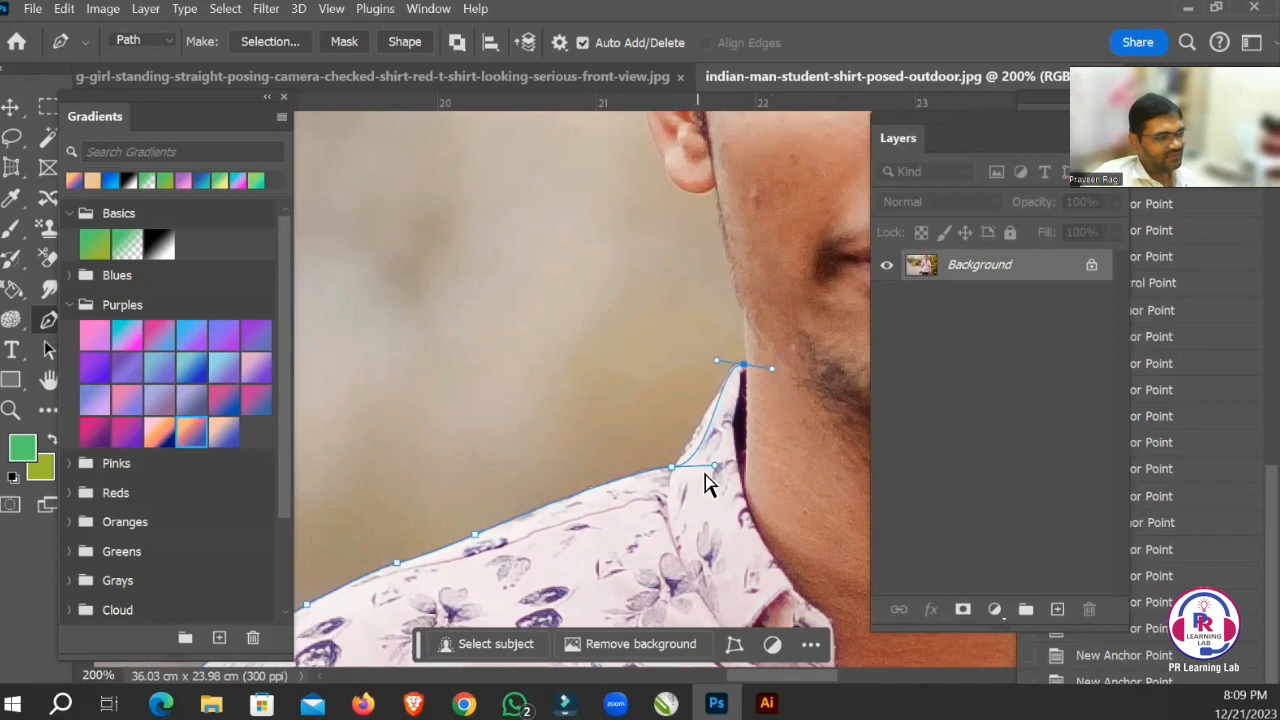
Try to redirect the handles of the anchor point at the base of the collar to fit the collar edge.
drag(717, 466, 712, 438)
key(ctrl+z)
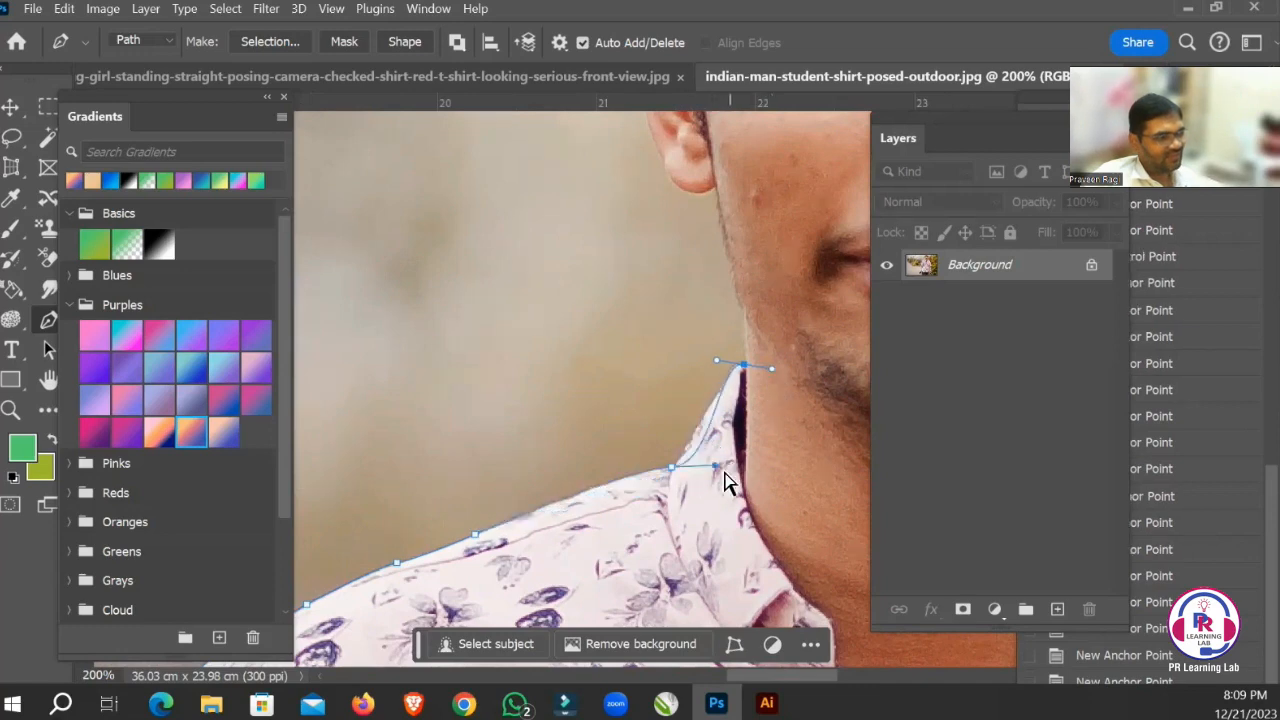
alt+click(670, 471)
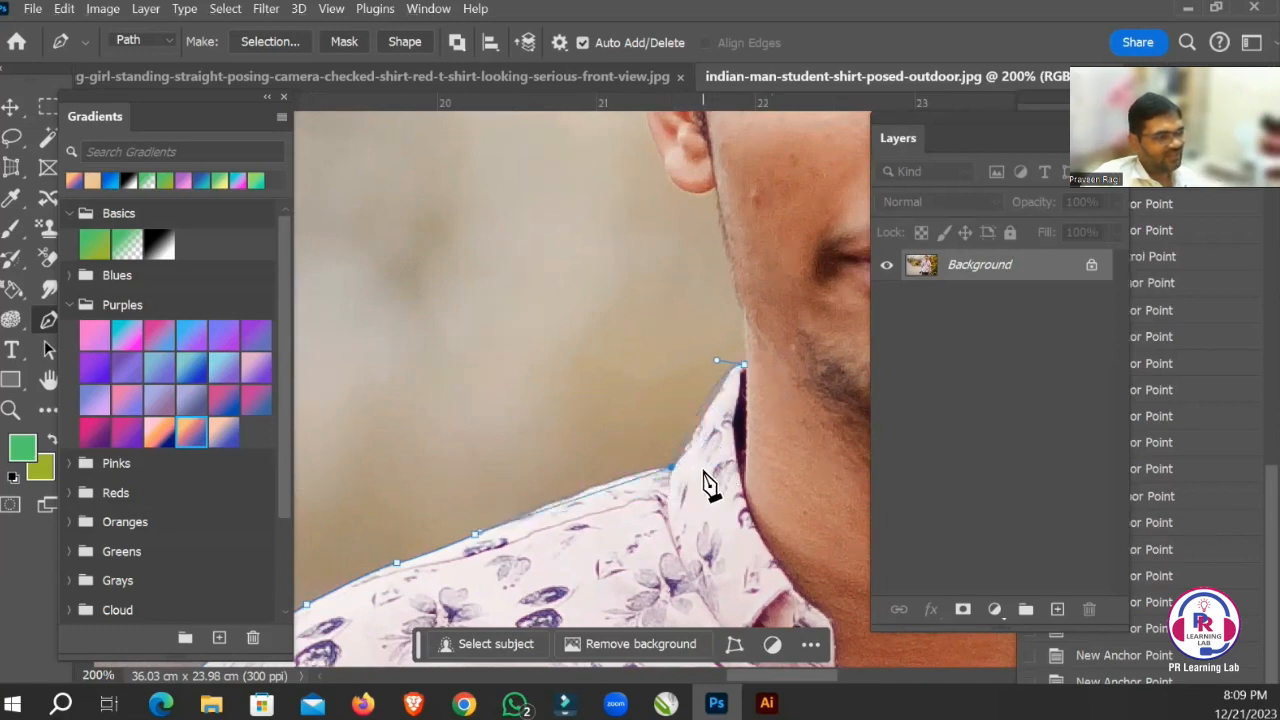
drag(672, 474, 712, 440)
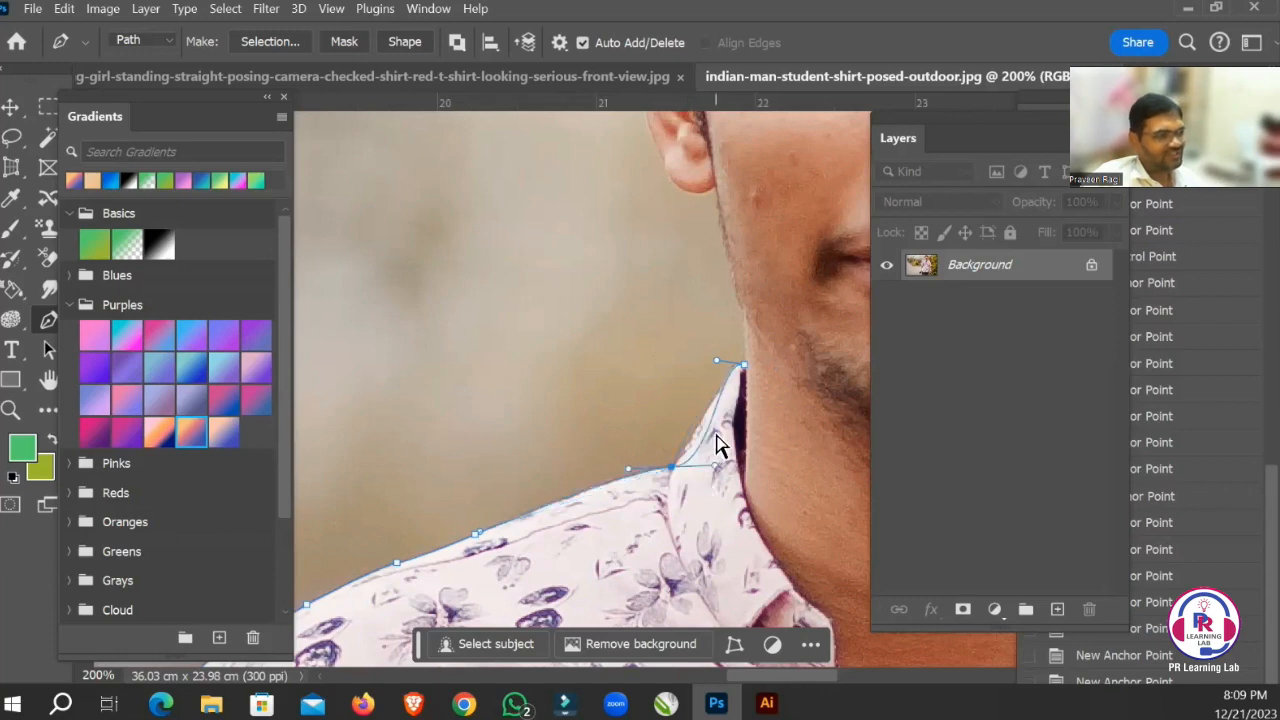
drag(628, 473, 627, 484)
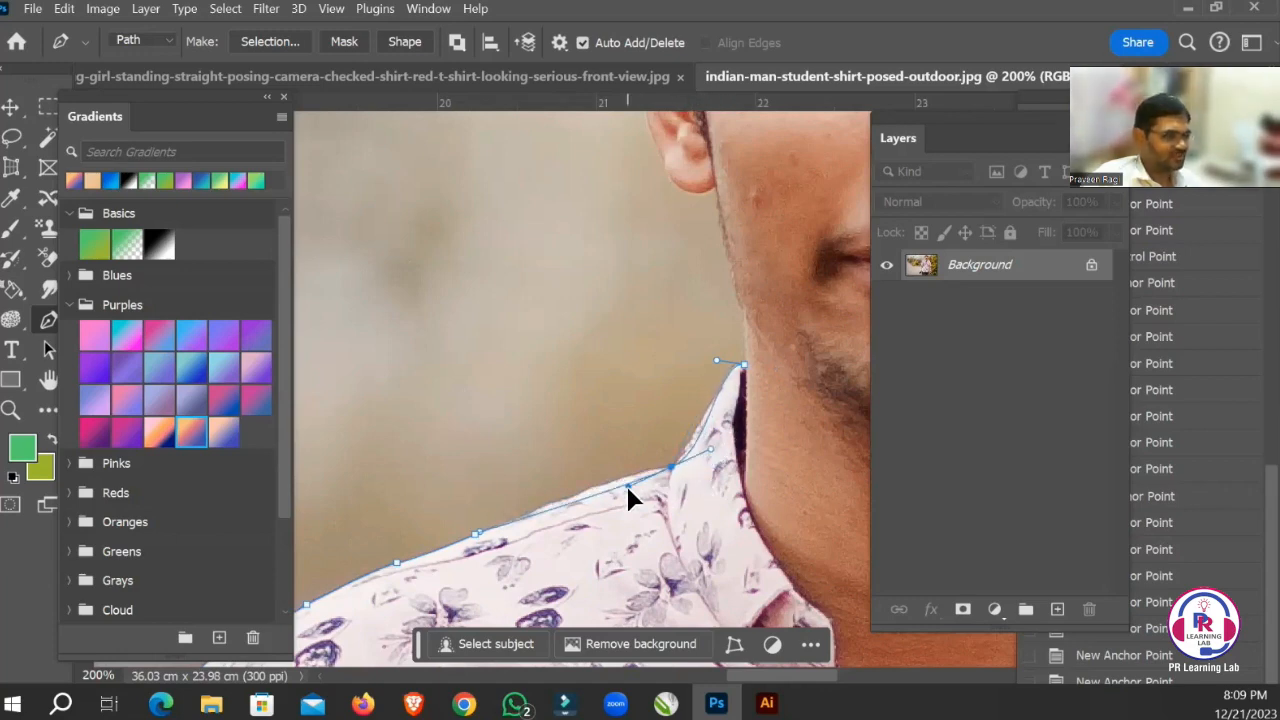
key(ctrl+z)
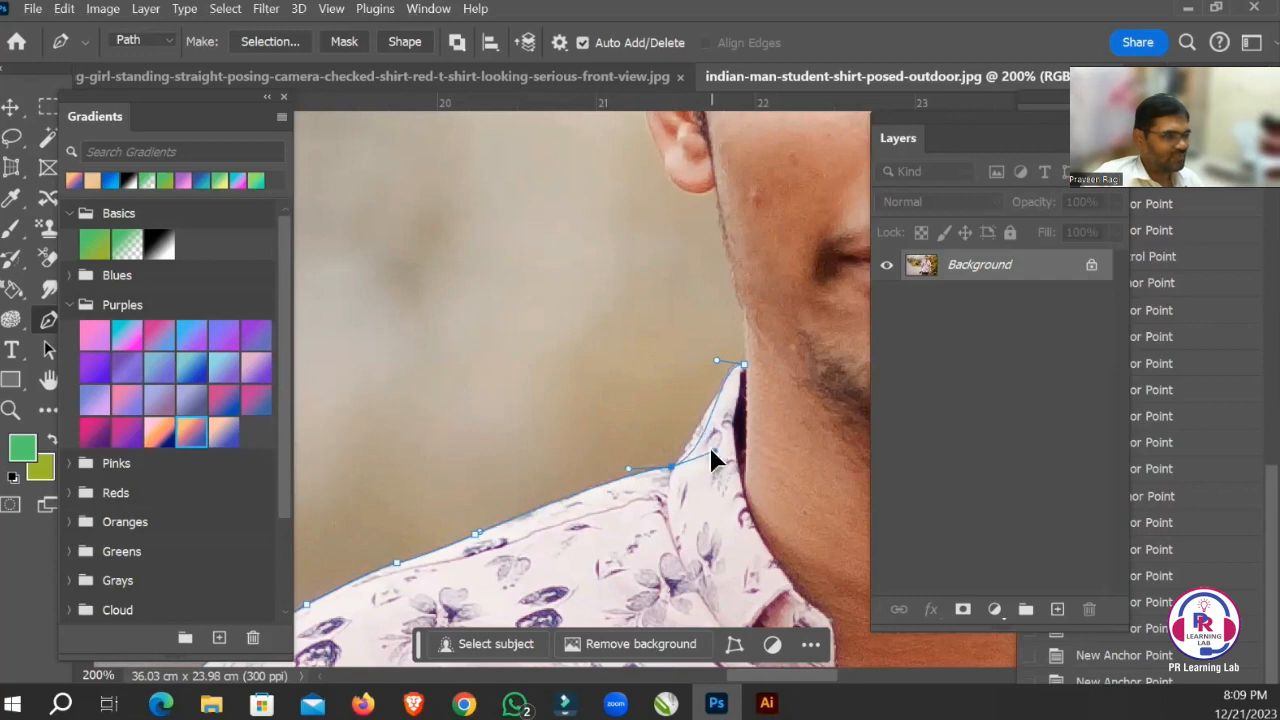
Adjust the collar-side handle at the collar's base and the incoming handle at its tip to follow the collar edge.
drag(709, 446, 697, 460)
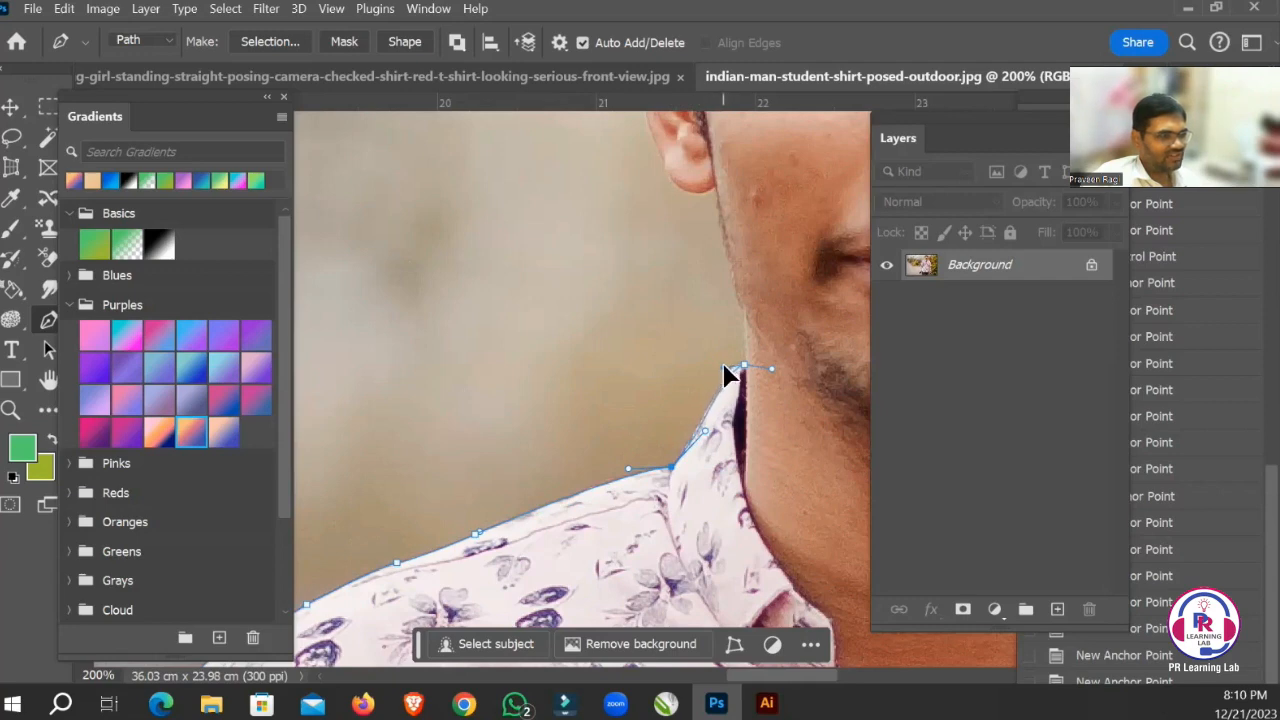
drag(723, 365, 721, 368)
Remove the outgoing handle from the collar-tip anchor point and continue the path up the neck and jaw edge.
drag(718, 255, 654, 463)
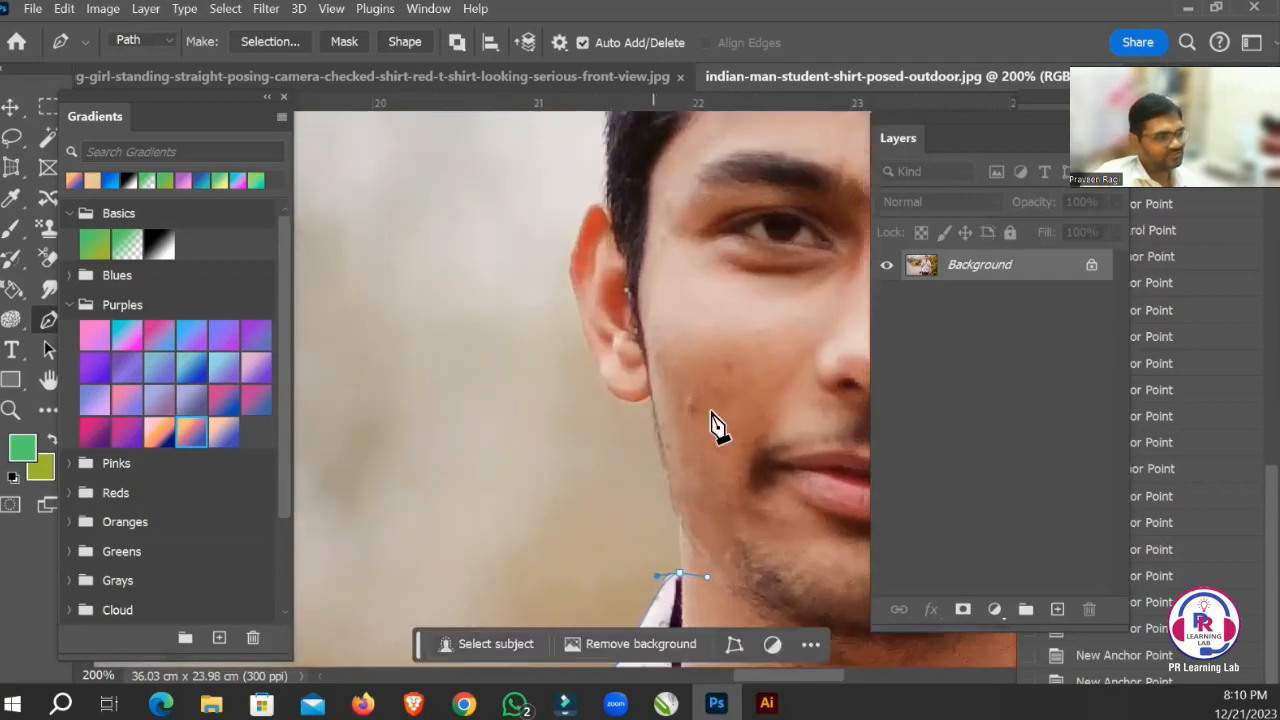
click(664, 456)
key(ctrl+z)
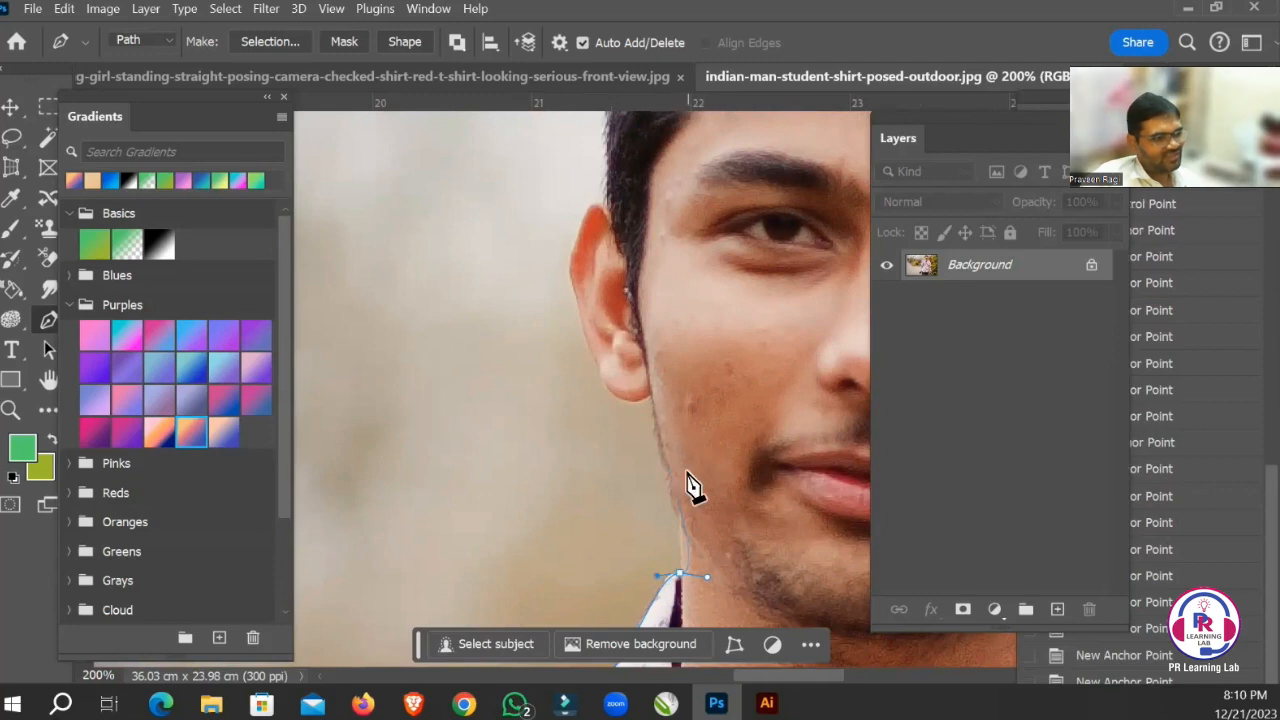
alt+click(678, 576)
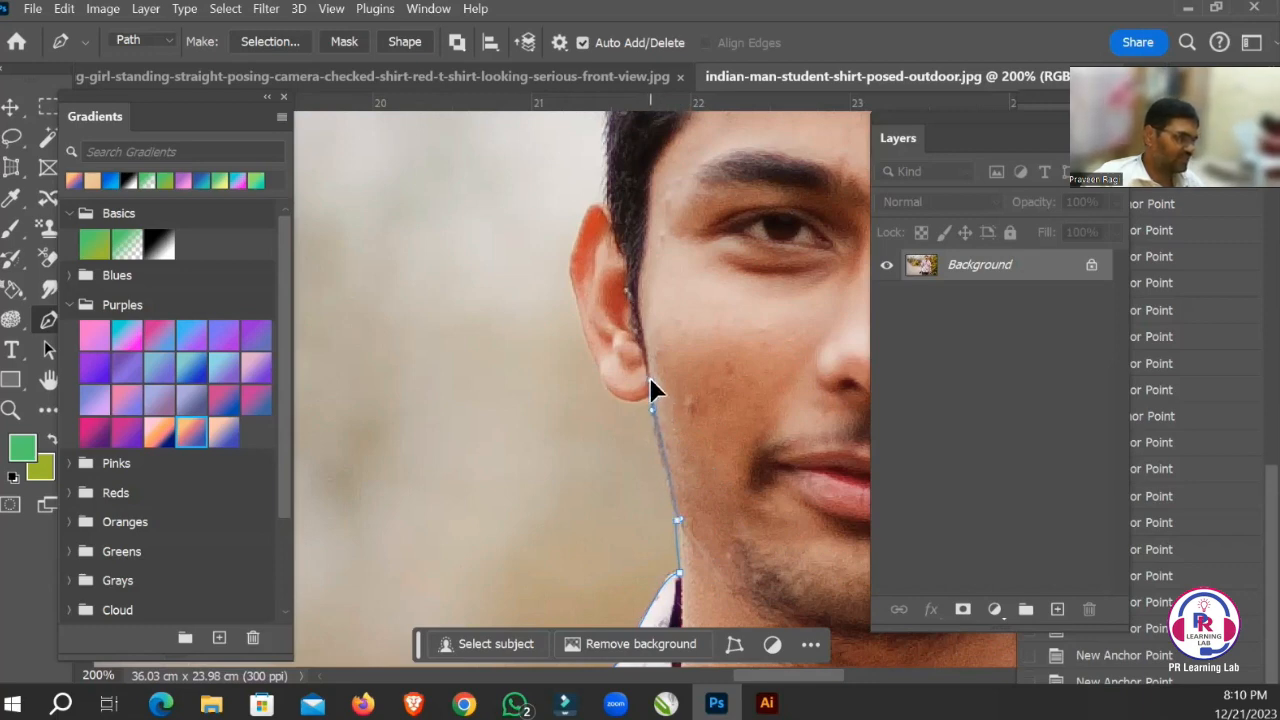
Add an anchor point where the earlobe meets the jaw, remove its outgoing handle, and curve the path around the earlobe.
drag(651, 372, 652, 373)
key(ctrl+space)
drag(574, 358, 686, 420)
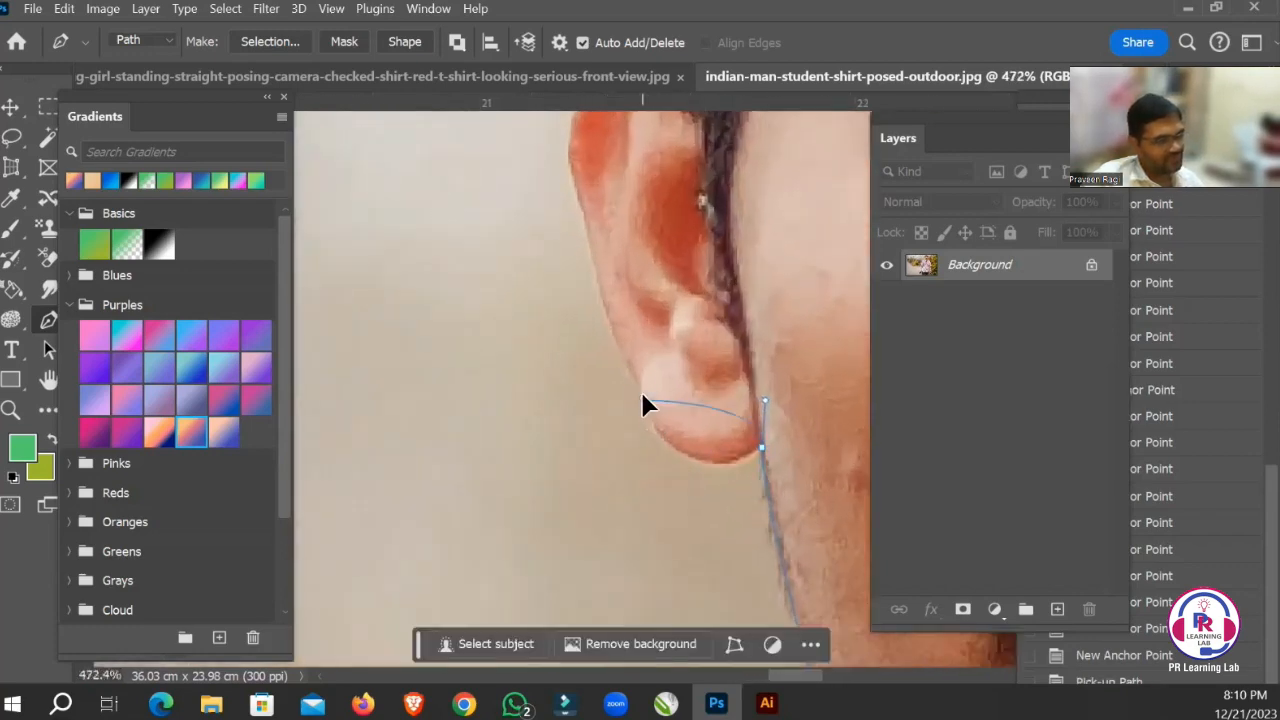
drag(613, 279, 614, 281)
key(ctrl+z)
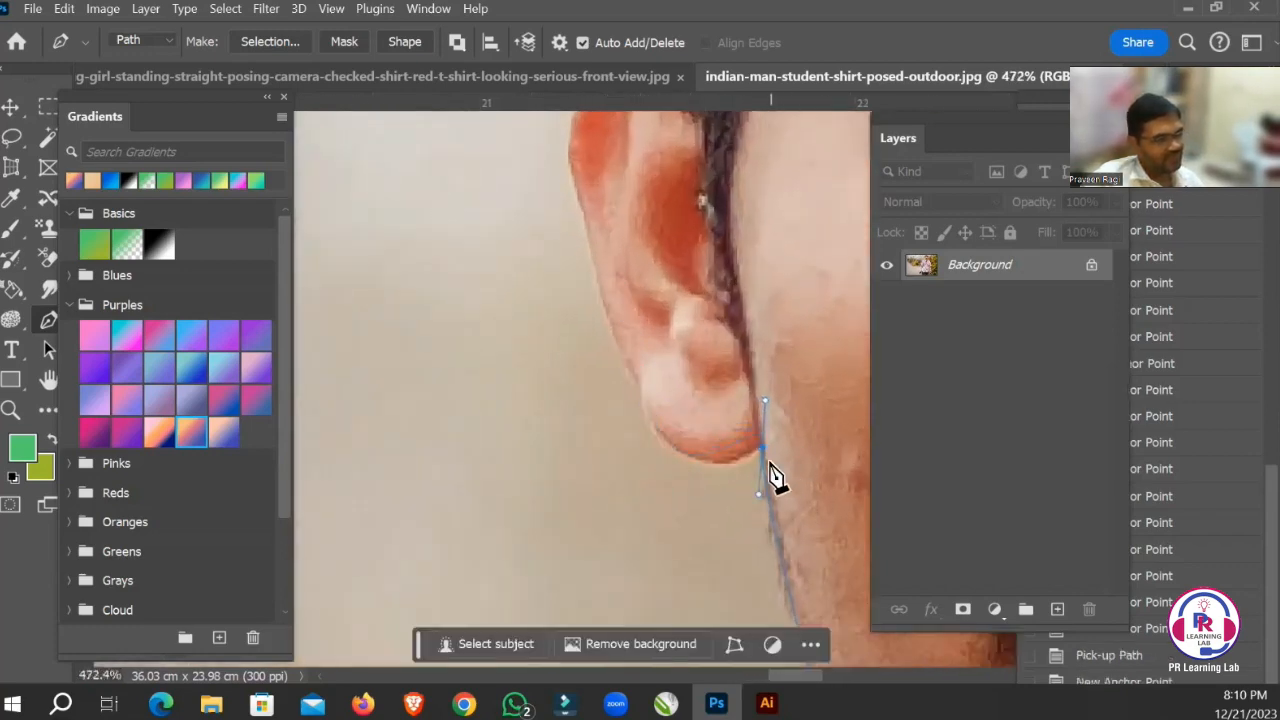
click(762, 450)
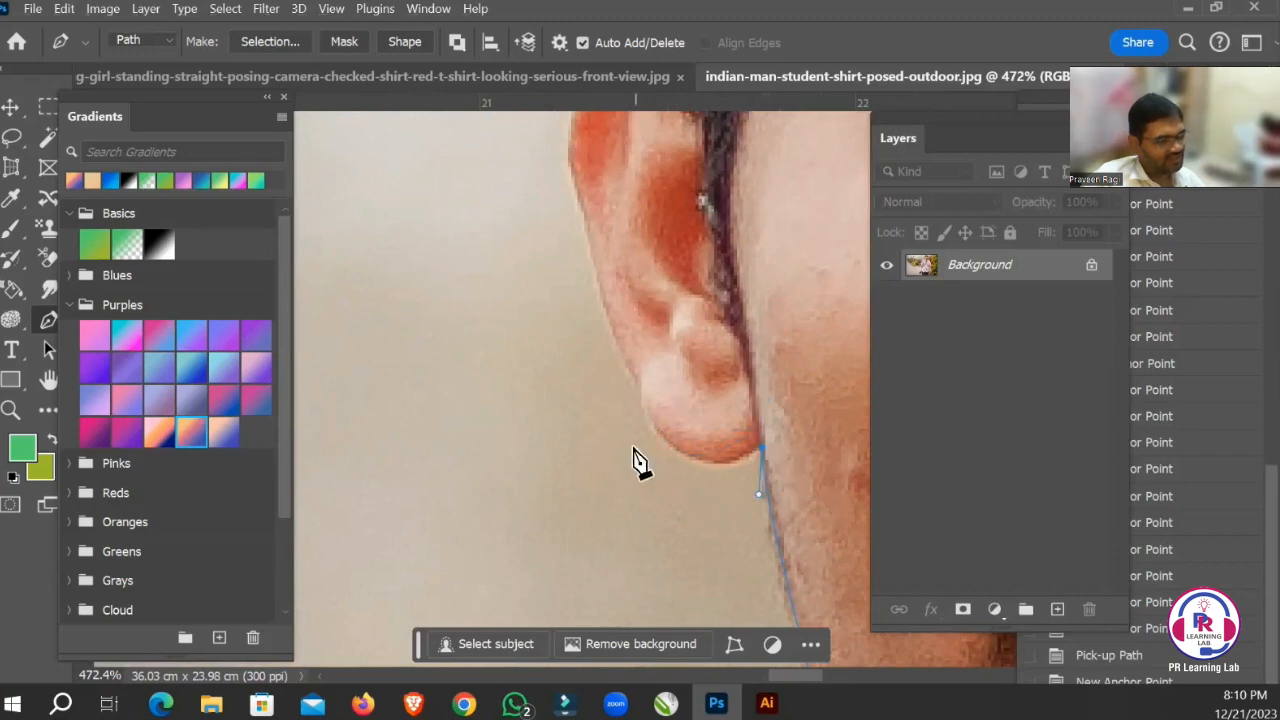
drag(643, 405, 596, 320)
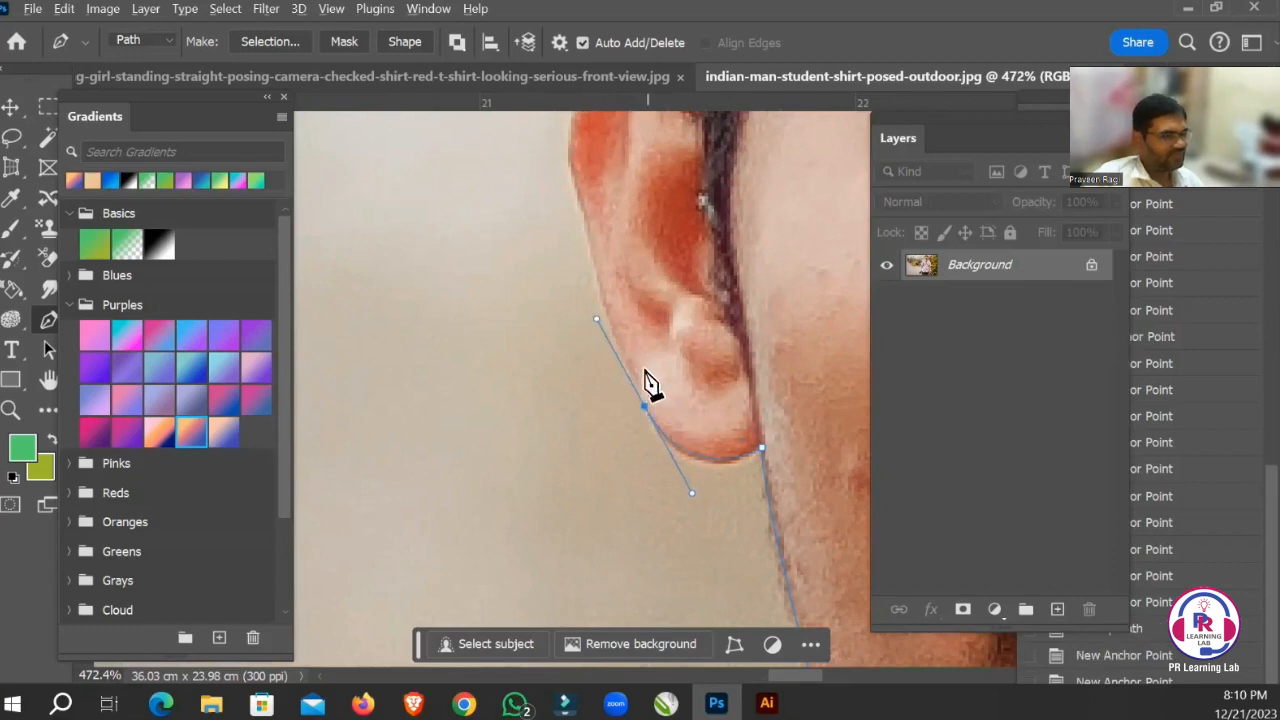
Continue the path up the outer edge of the ear and over its top to the hairline.
drag(599, 270, 598, 265)
key(space)
drag(650, 214, 638, 375)
click(559, 335)
drag(559, 335, 472, 429)
key(space)
drag(522, 280, 566, 289)
Trace the side of the hair upward from the top of the ear with curved anchor points.
key(space)
drag(653, 237, 580, 498)
key(space)
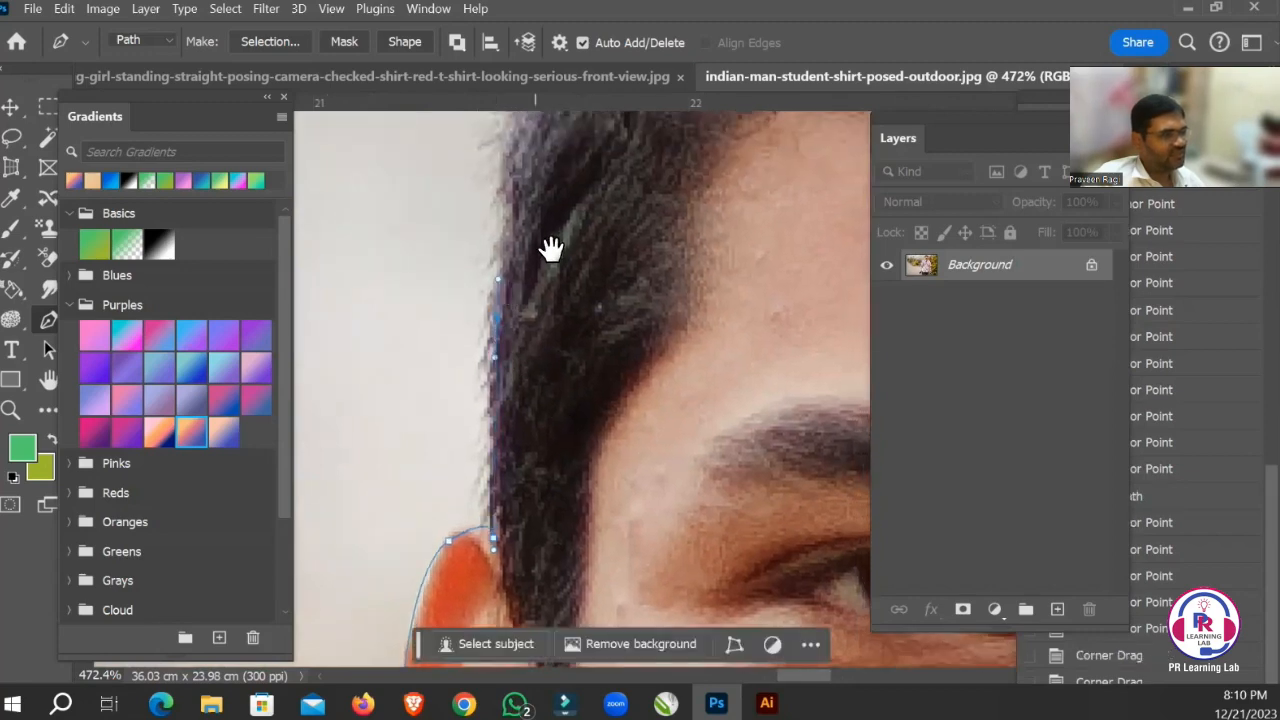
drag(549, 249, 540, 480)
drag(494, 345, 506, 323)
key(space)
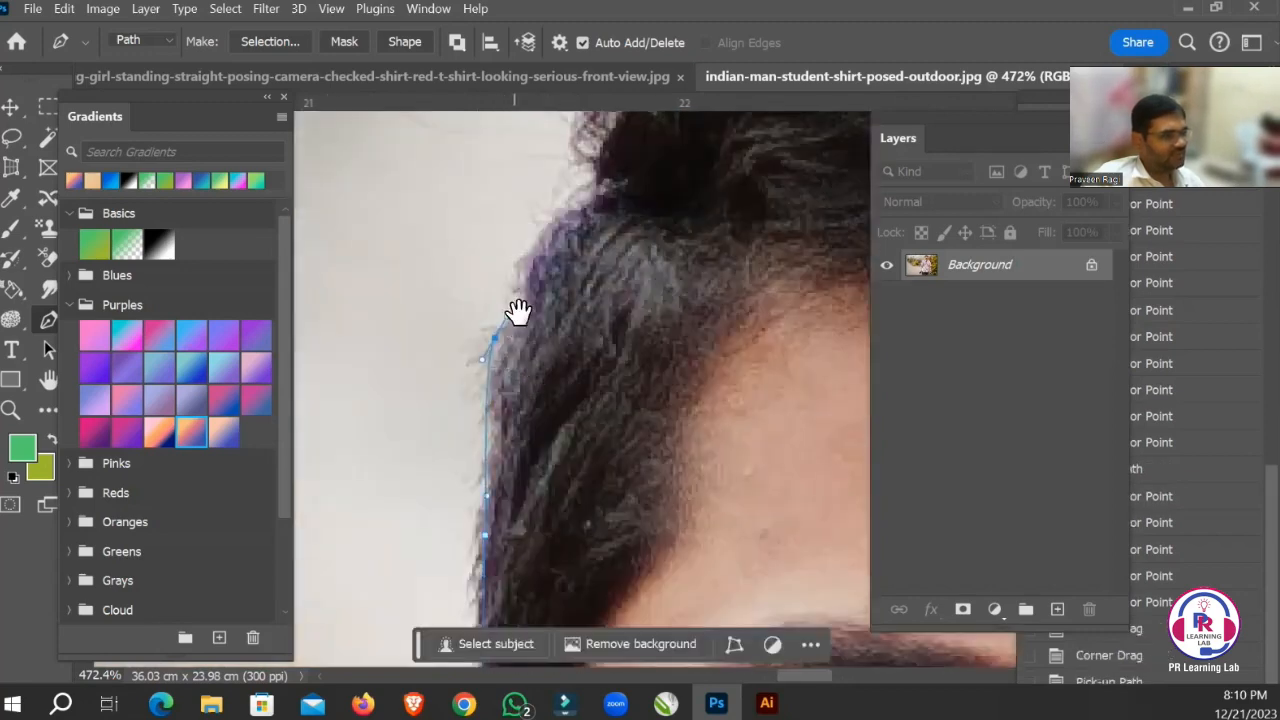
drag(575, 343, 537, 495)
drag(547, 365, 557, 488)
Continue the path around the curls bulging out above the side of the hair.
key(space)
drag(517, 351, 465, 450)
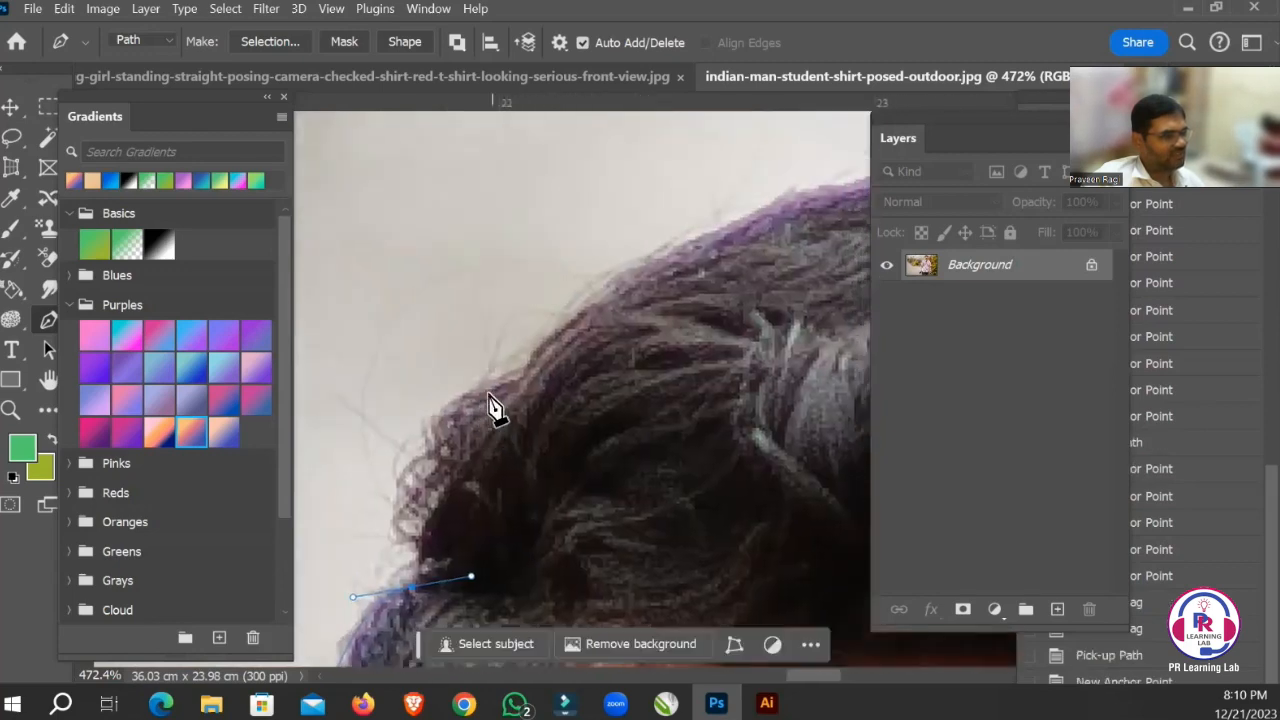
drag(490, 405, 506, 371)
key(space)
drag(617, 320, 526, 429)
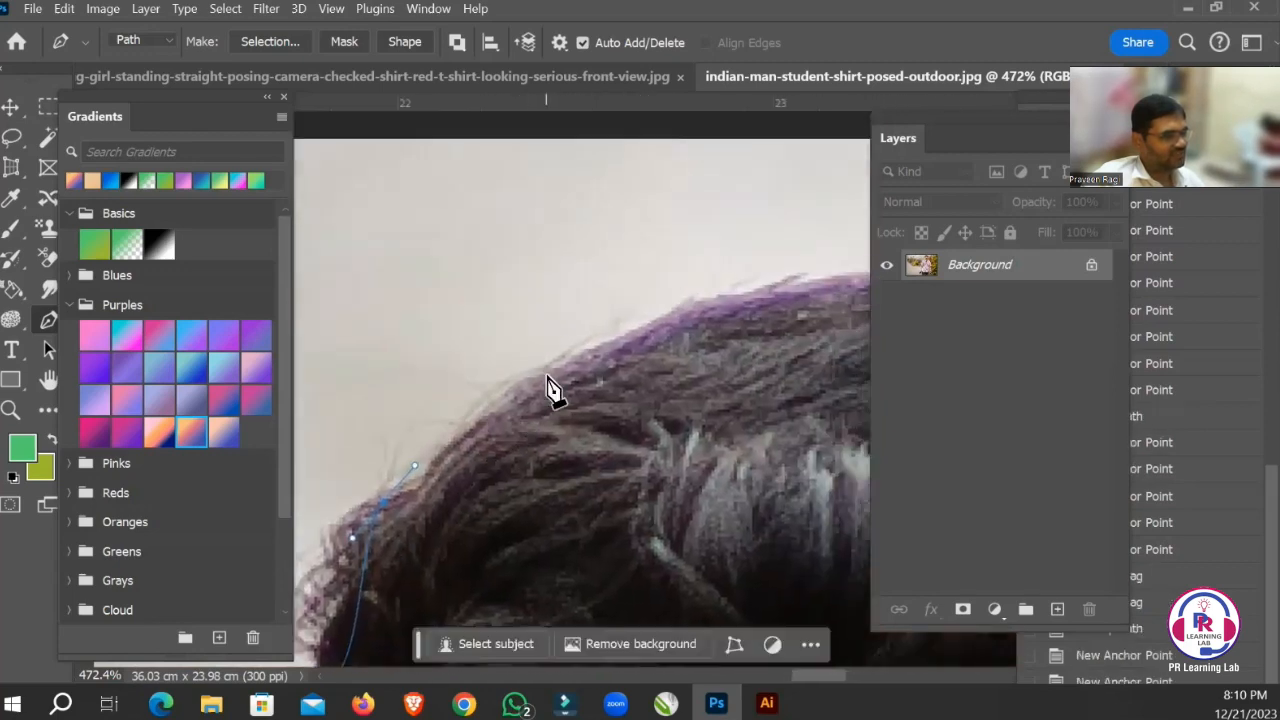
Trace the hair outline up and across the crown of the head with curved anchor points.
key(space)
drag(547, 377, 496, 445)
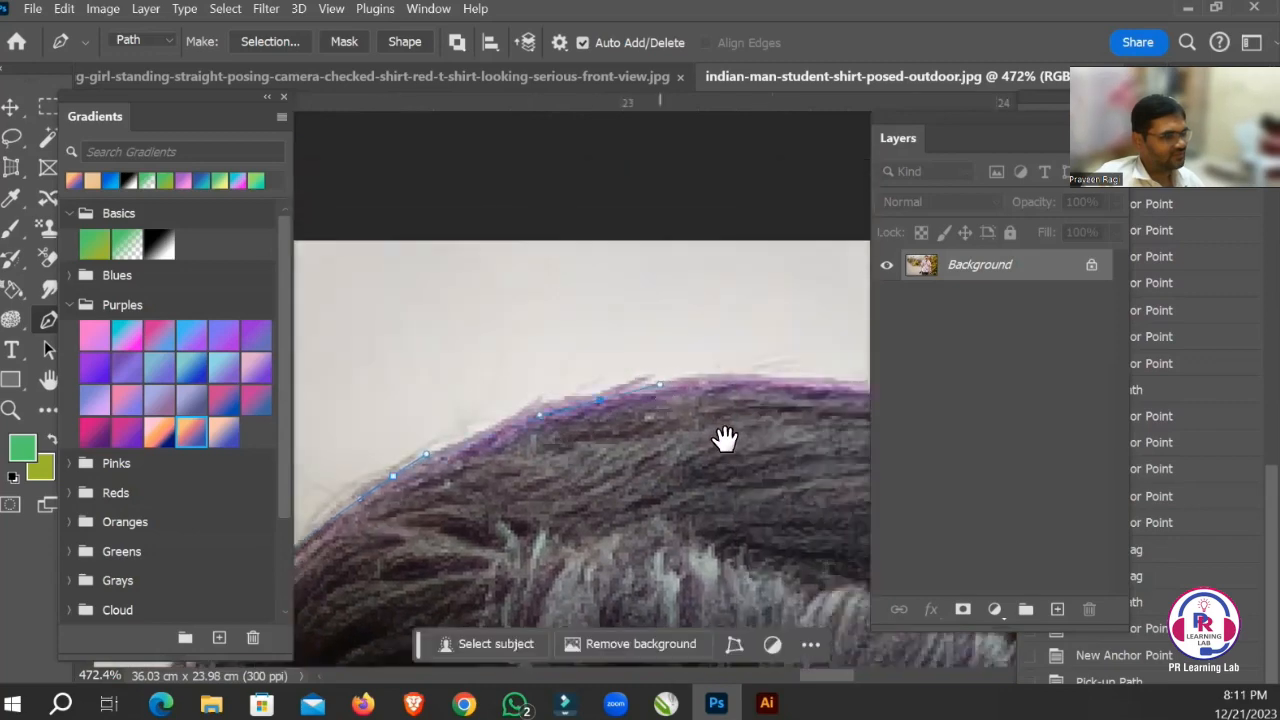
drag(724, 438, 615, 349)
key(space)
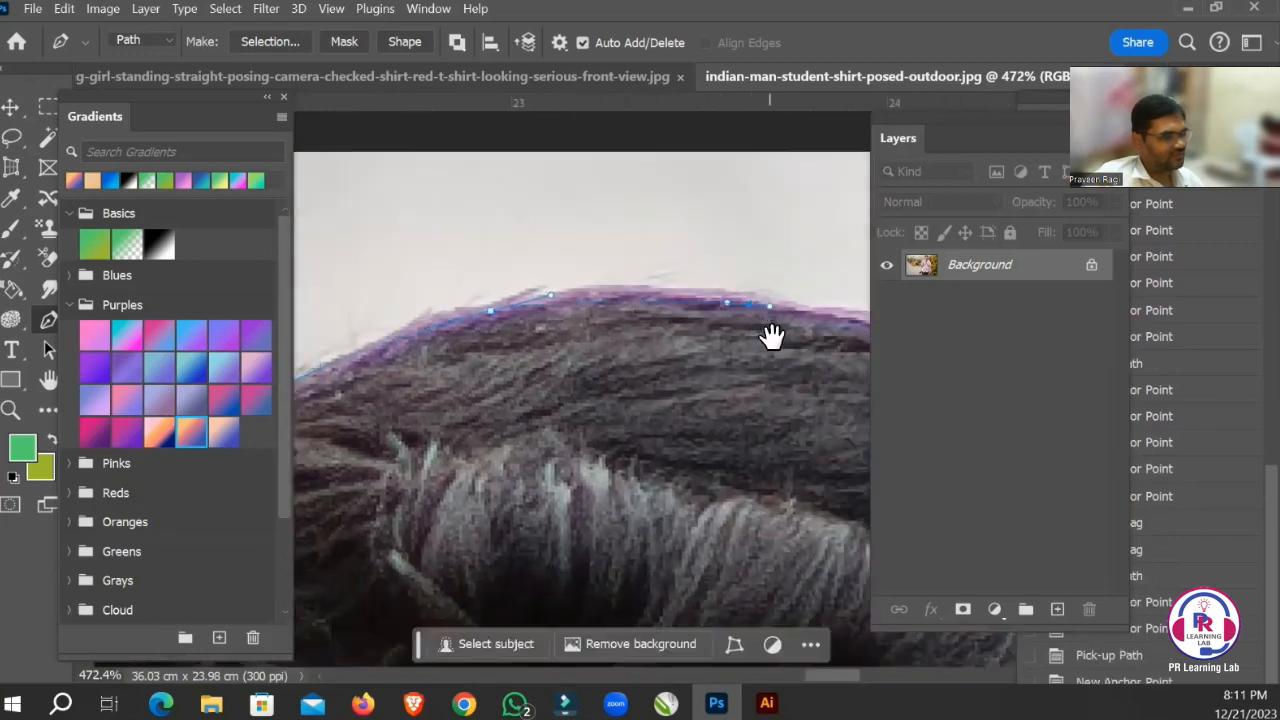
drag(766, 337, 551, 309)
drag(701, 298, 724, 315)
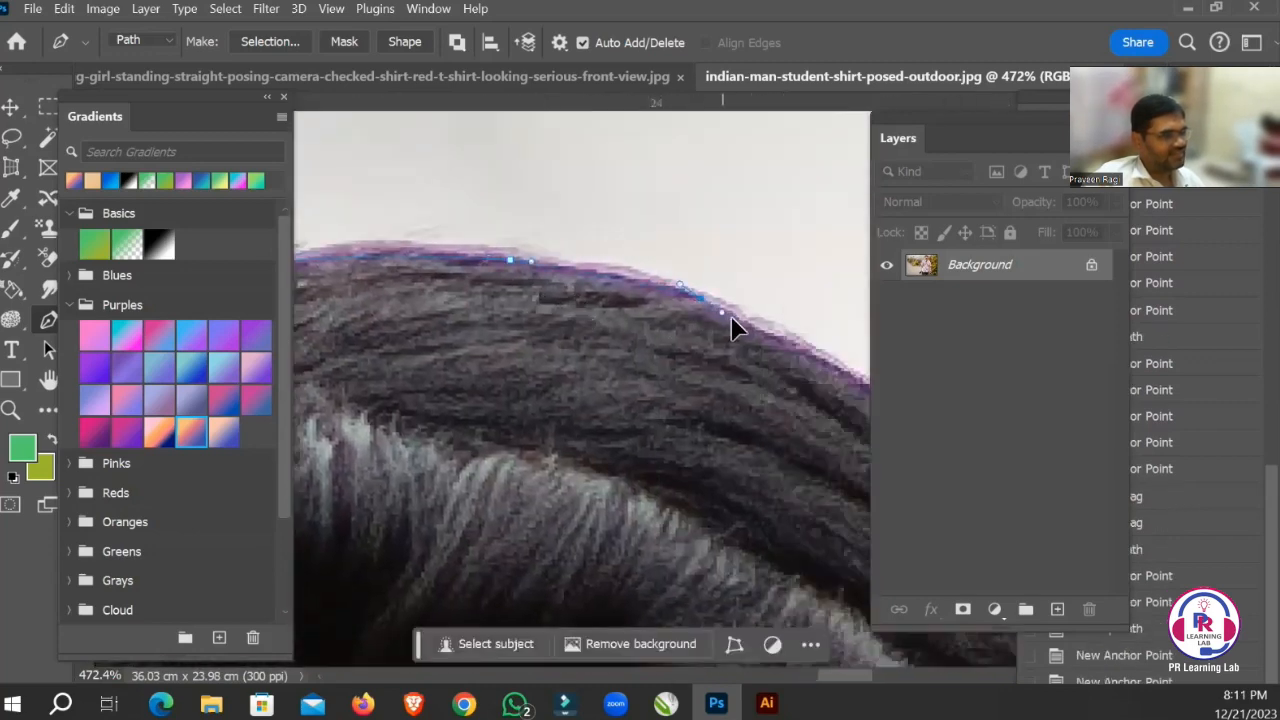
Continue the path down the far slope of the hair from the crown to the side of the head.
key(space)
drag(752, 372, 477, 257)
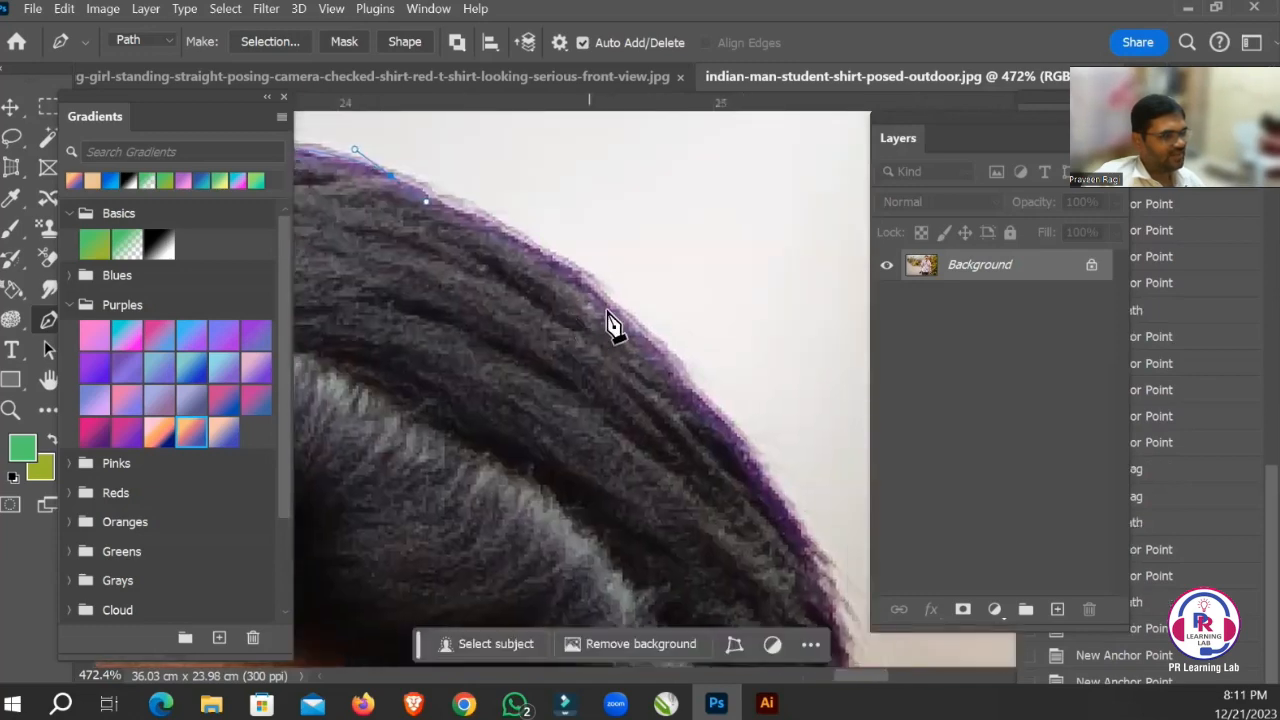
drag(619, 314, 565, 203)
key(space)
drag(711, 376, 723, 396)
key(space)
drag(686, 398, 657, 337)
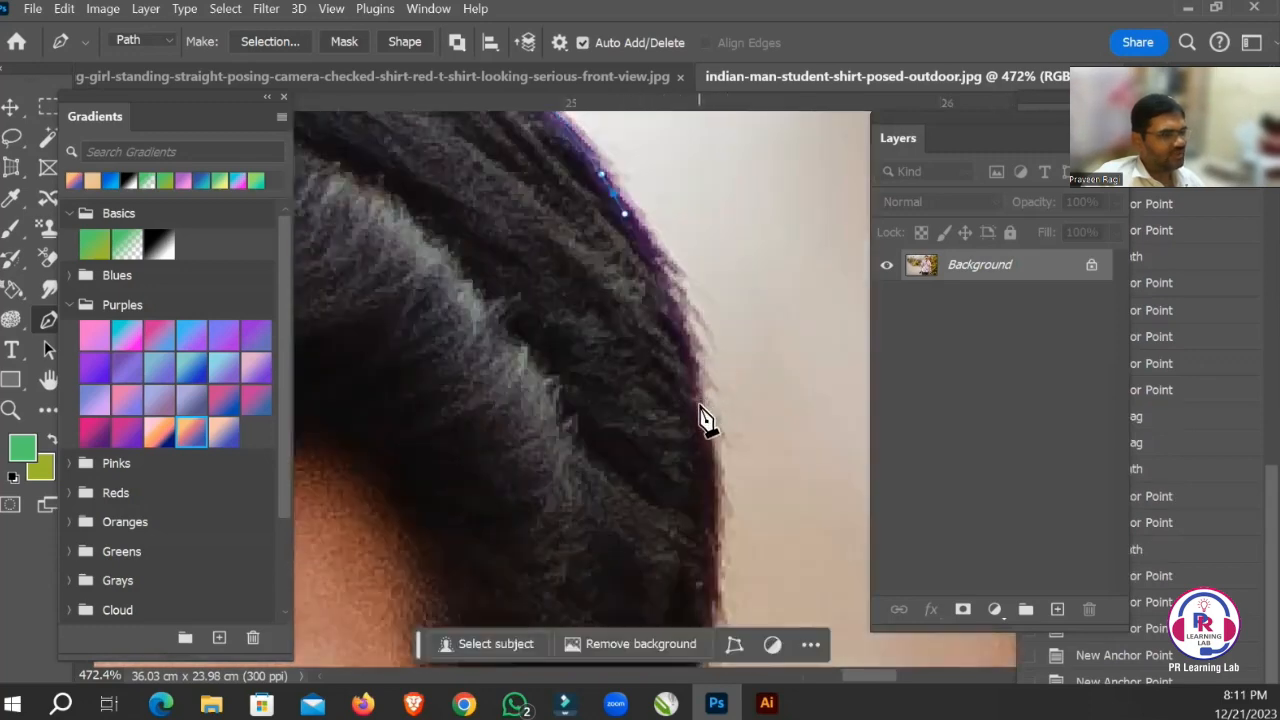
drag(699, 404, 702, 491)
Trace the side of the hair down to where it meets the top of the other ear.
key(space)
drag(651, 427, 522, 217)
drag(632, 463, 608, 568)
key(space)
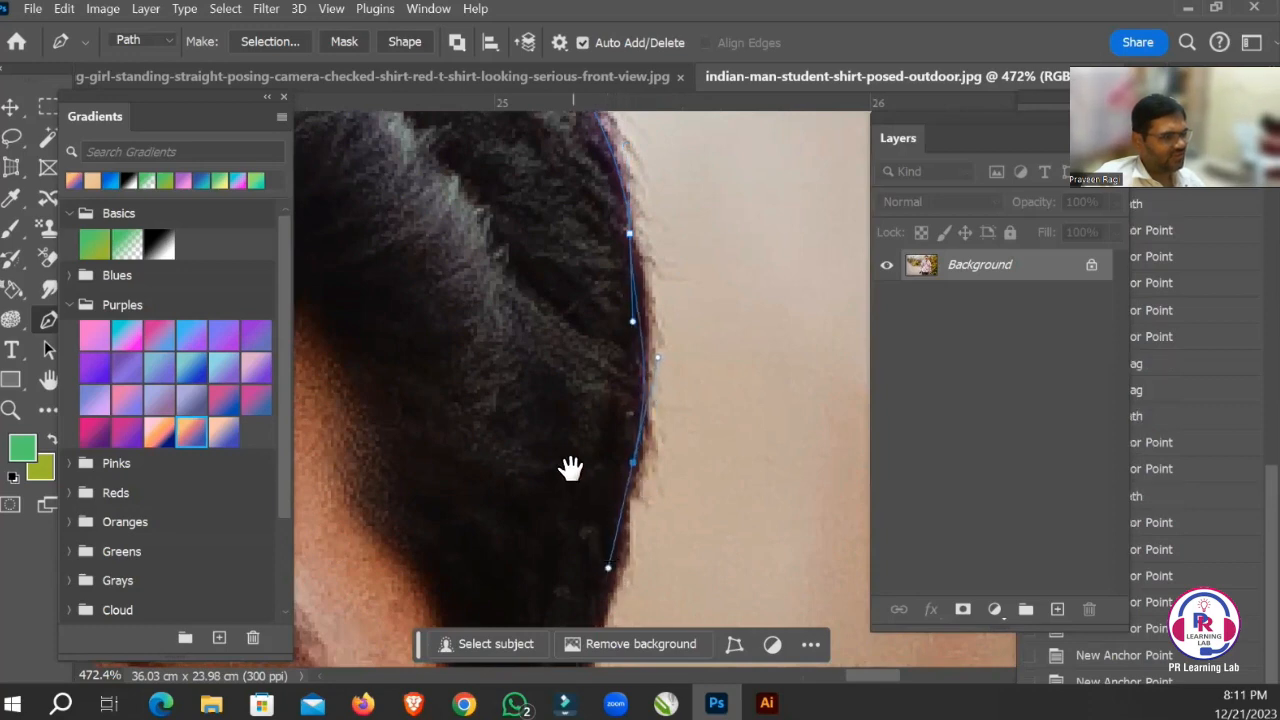
drag(570, 468, 571, 277)
click(590, 447)
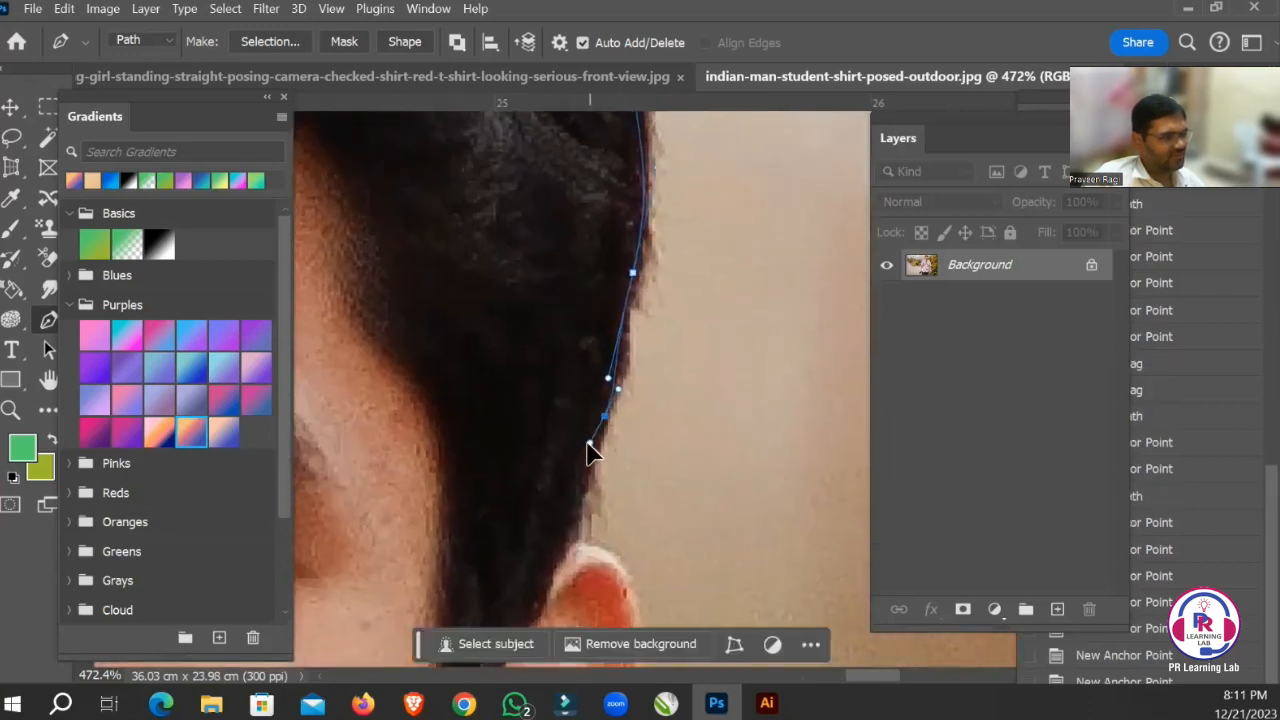
key(space)
drag(523, 437, 450, 270)
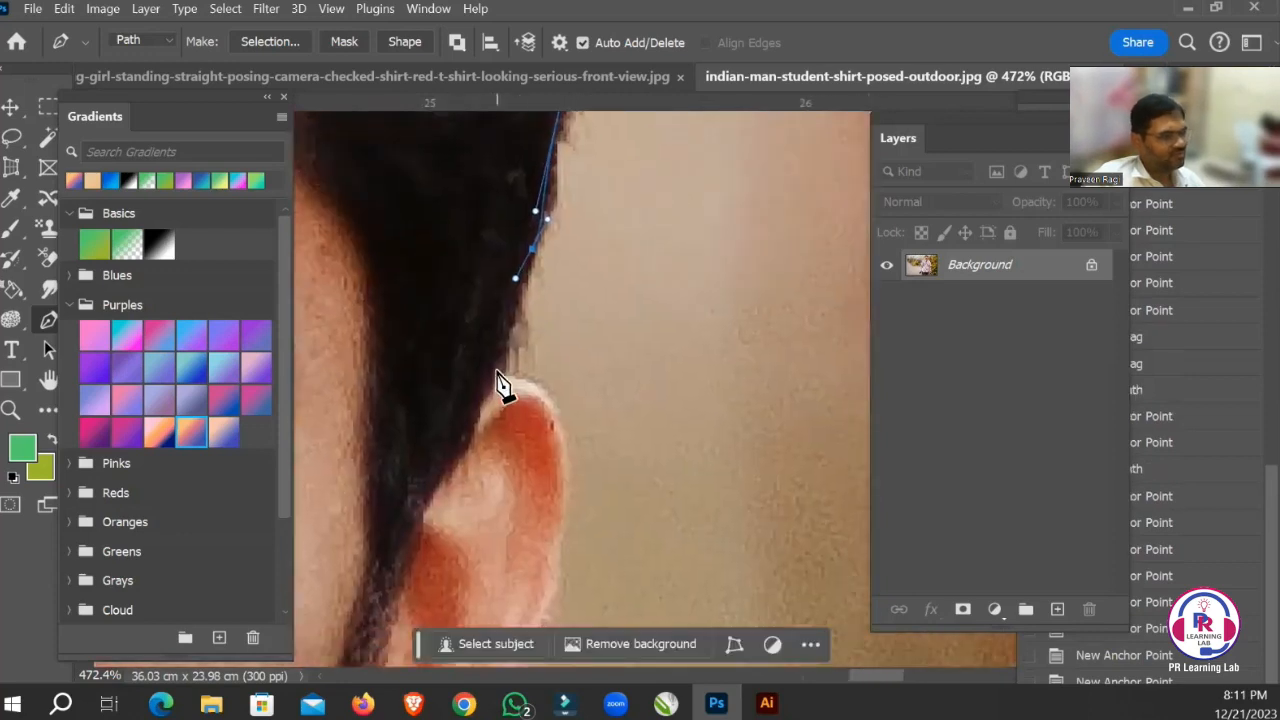
drag(498, 370, 494, 387)
Curve the path over the top of the second ear and down its outer edge.
key(space)
drag(419, 333, 397, 214)
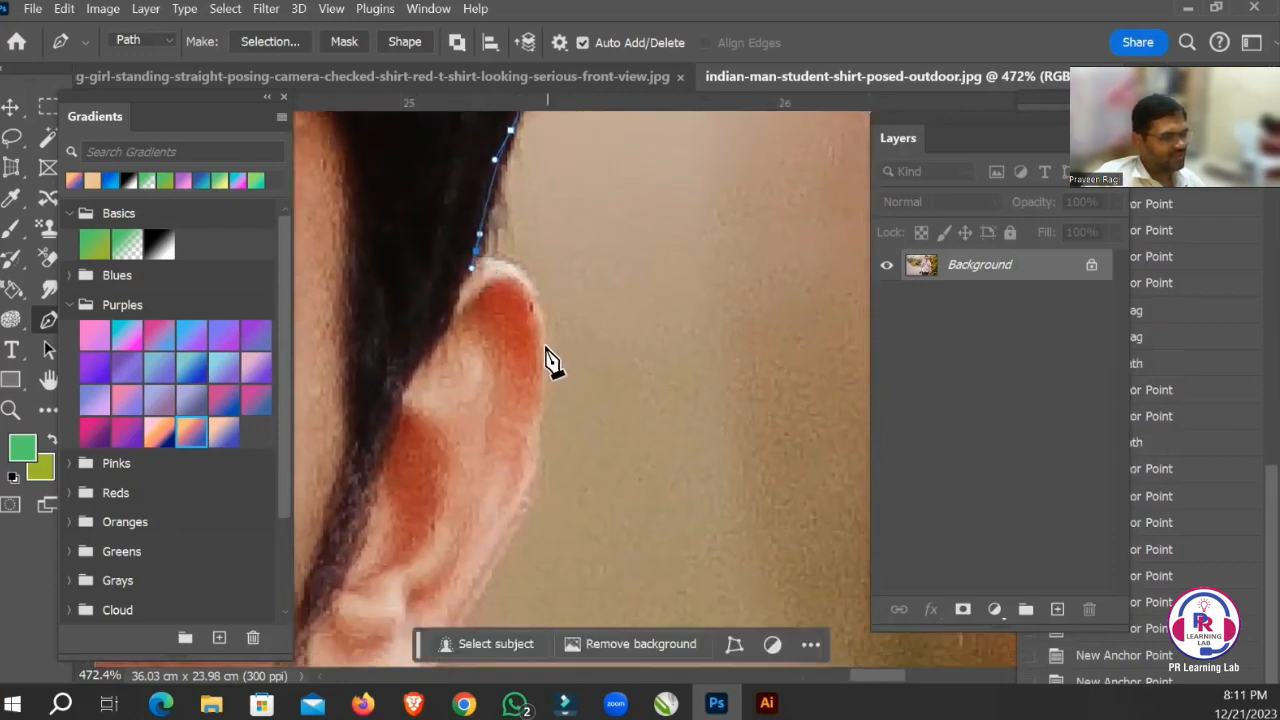
drag(543, 430, 538, 462)
key(space)
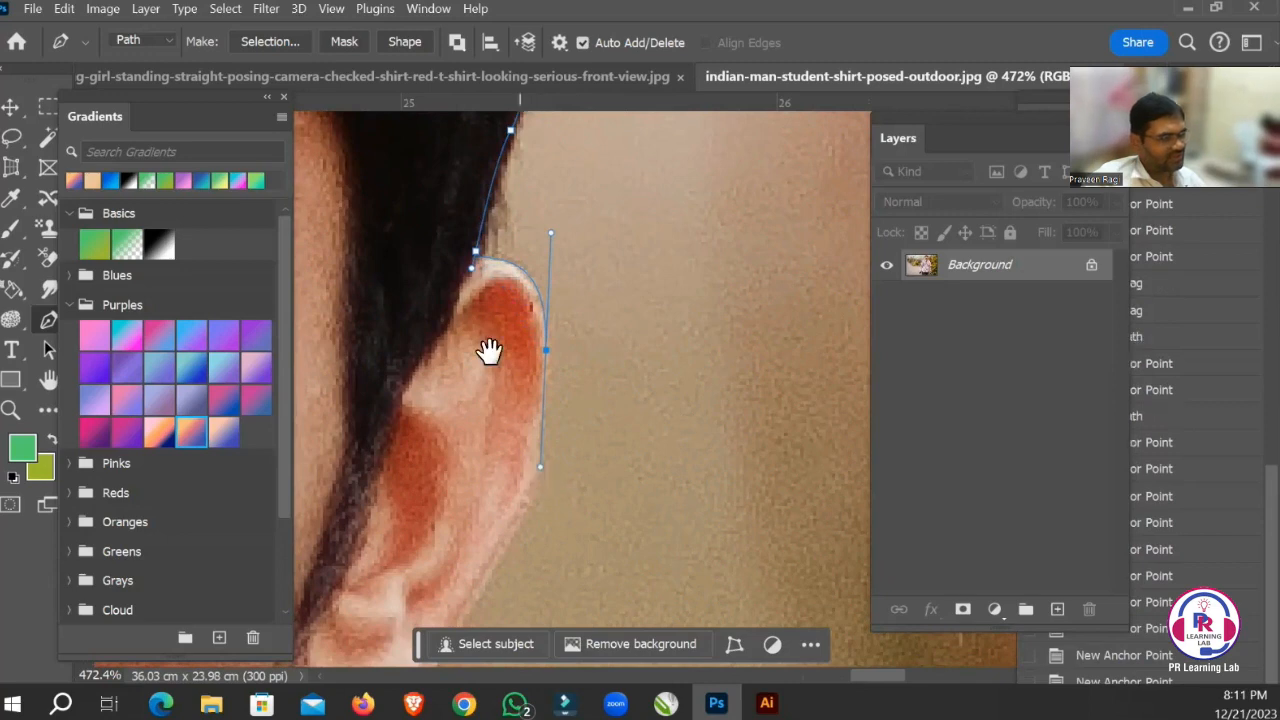
drag(491, 349, 501, 196)
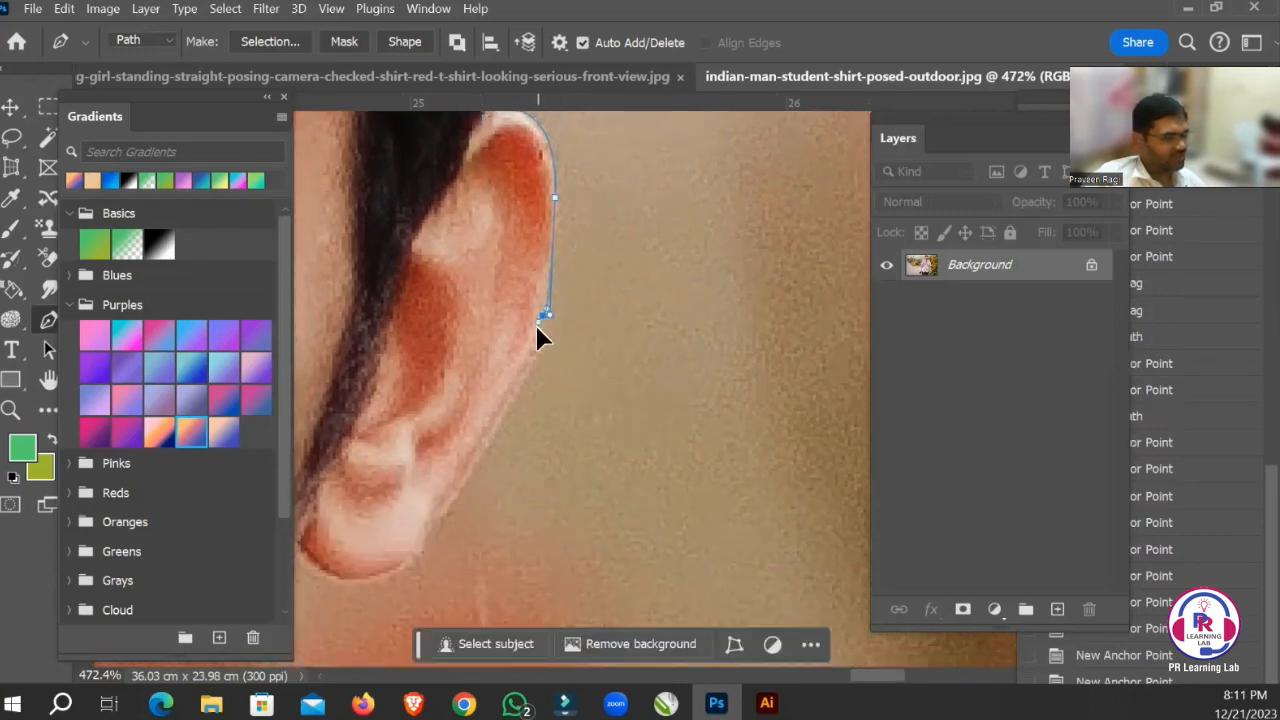
key(space)
drag(494, 354, 534, 229)
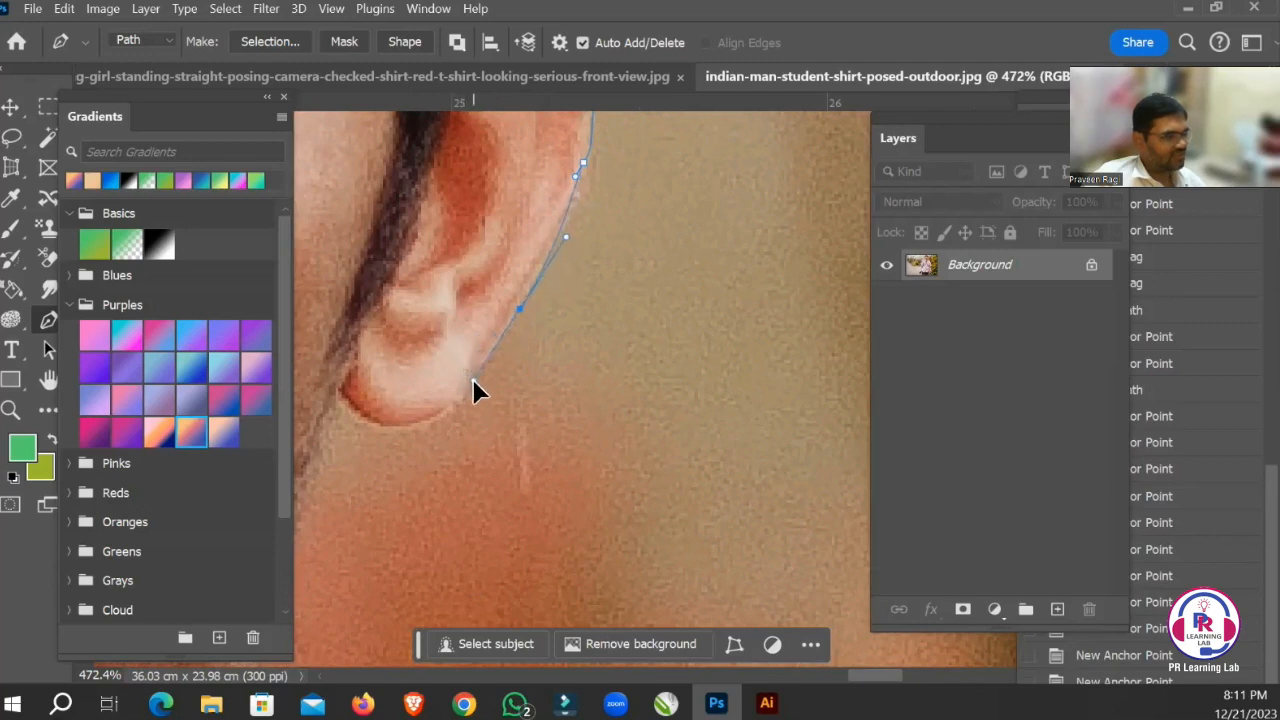
Curve the path around the second earlobe to the point where it meets the jaw.
key(space)
drag(463, 277, 556, 255)
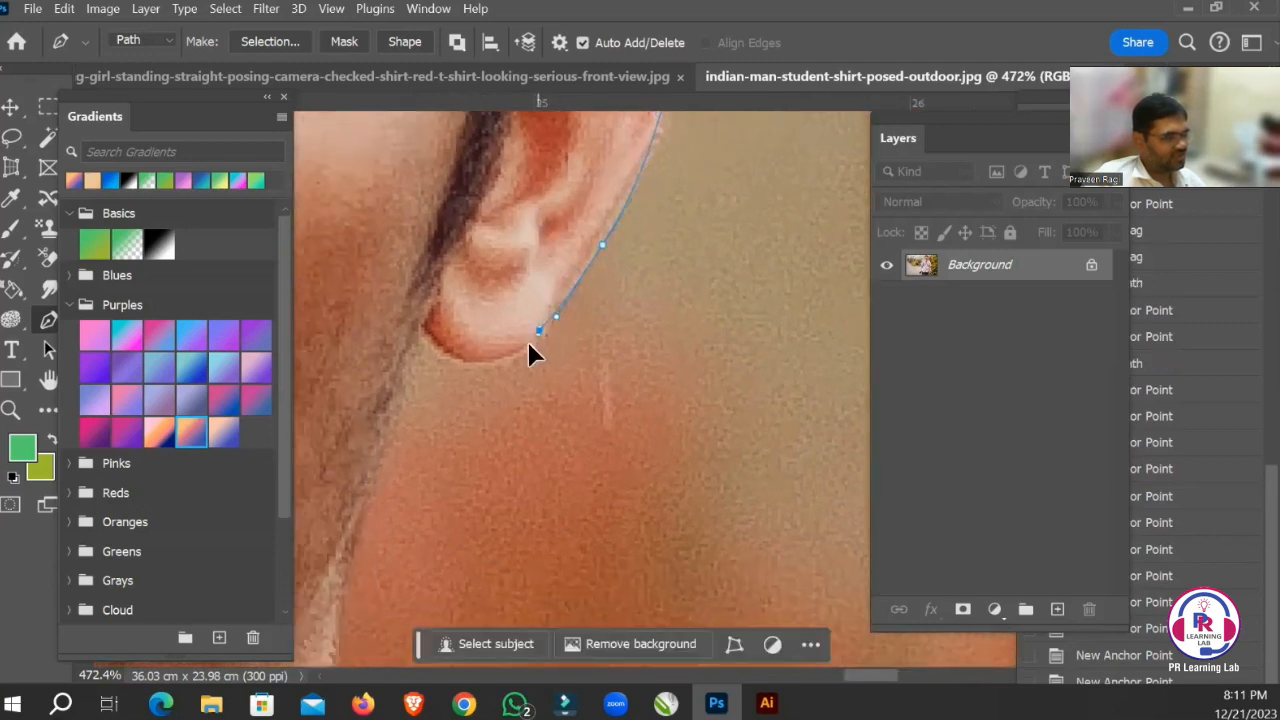
drag(425, 329, 384, 252)
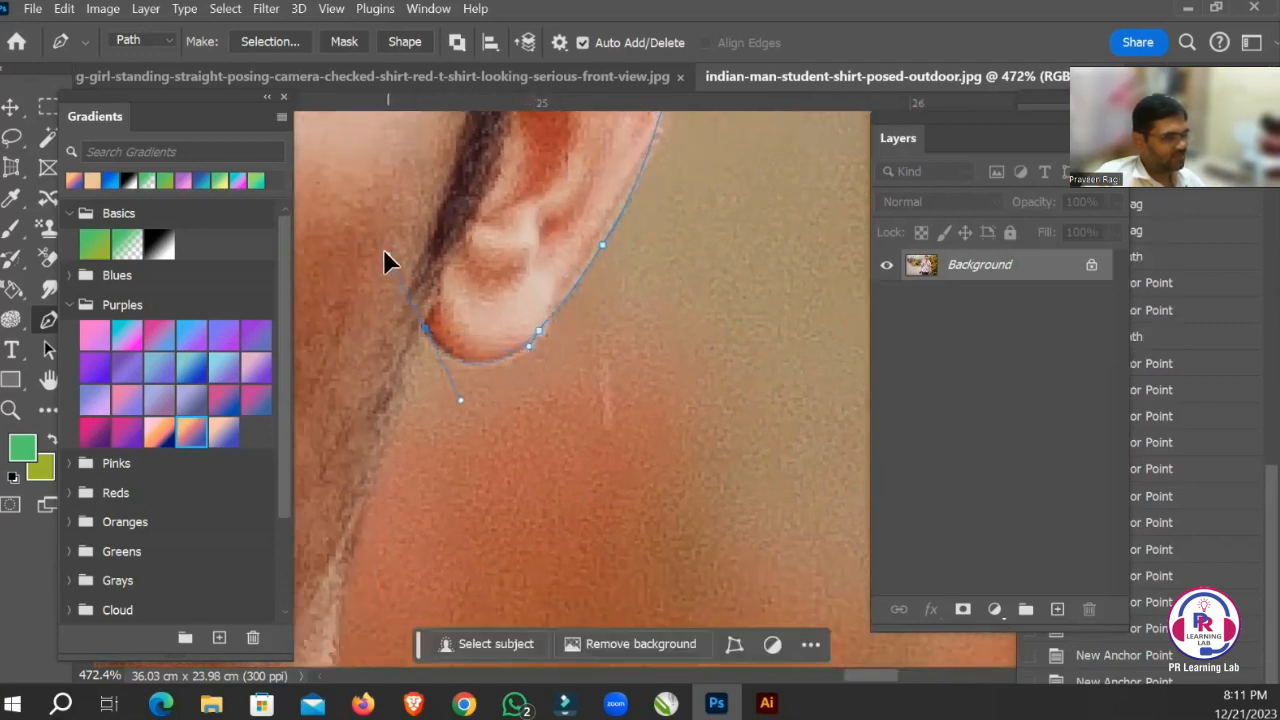
Remove the outgoing handle at the base of the second earlobe and continue the path down the jaw to the collar's tip.
key(space)
drag(500, 337, 580, 194)
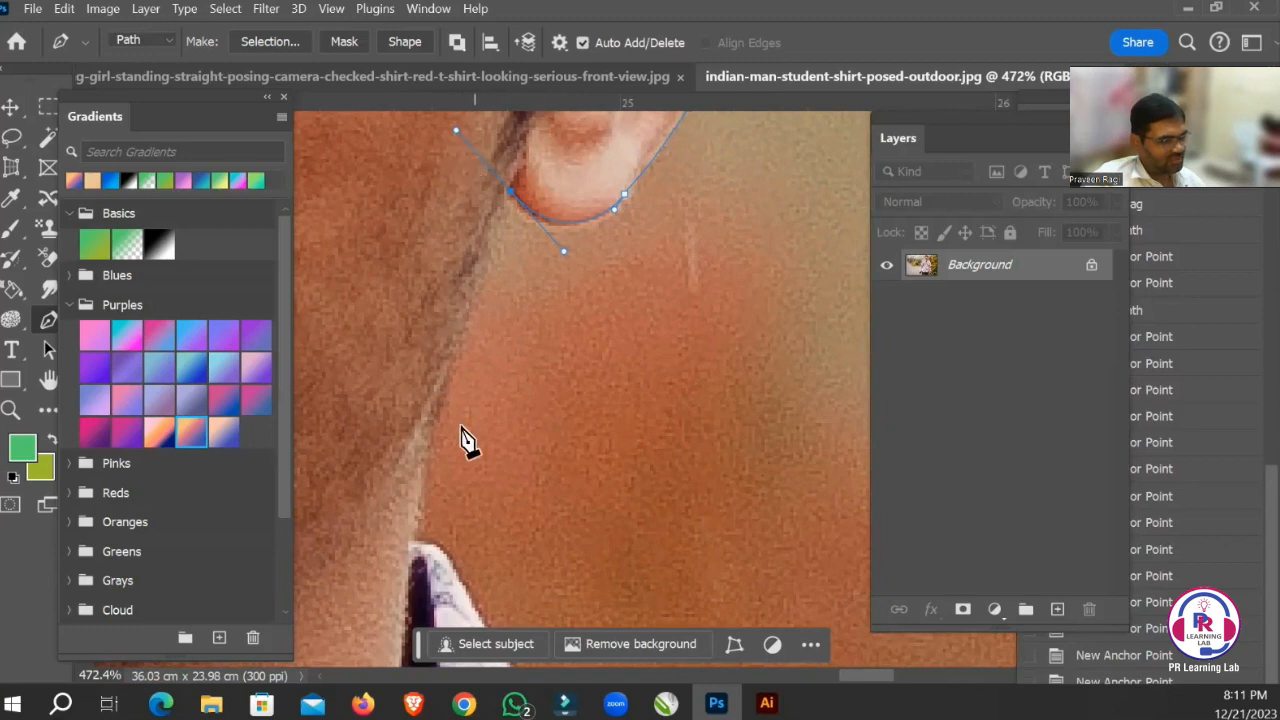
click(430, 455)
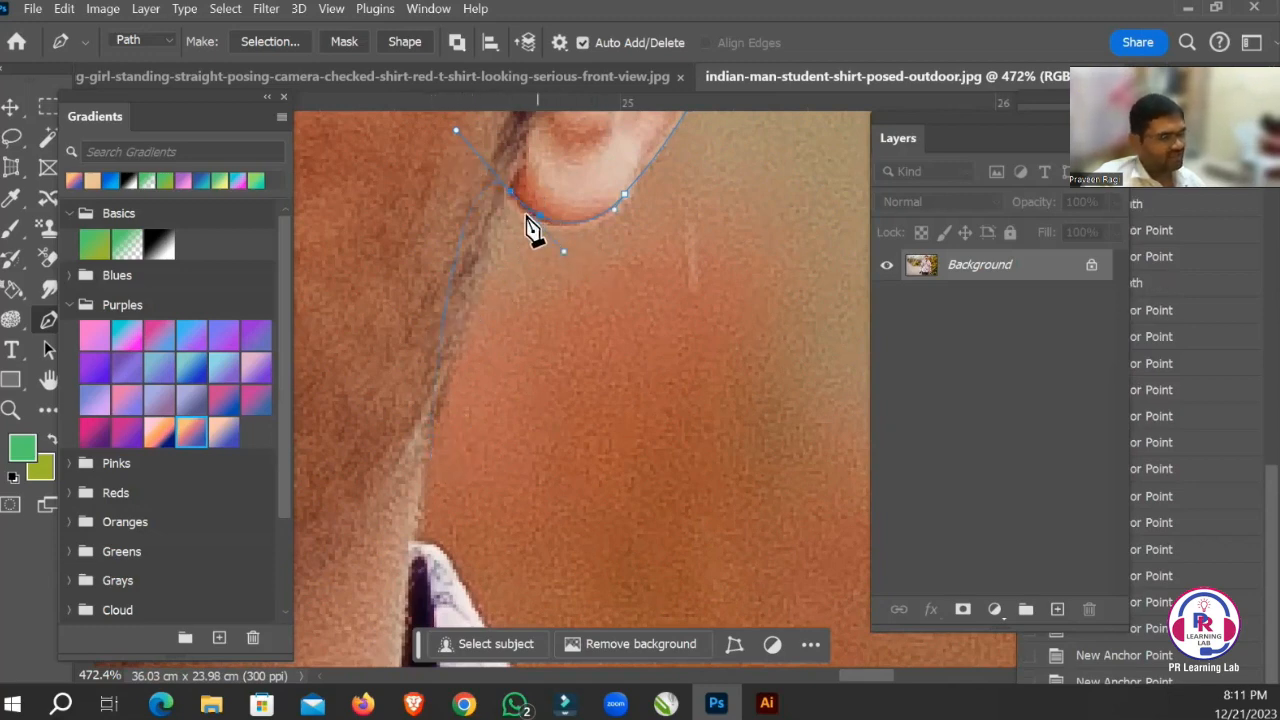
click(533, 216)
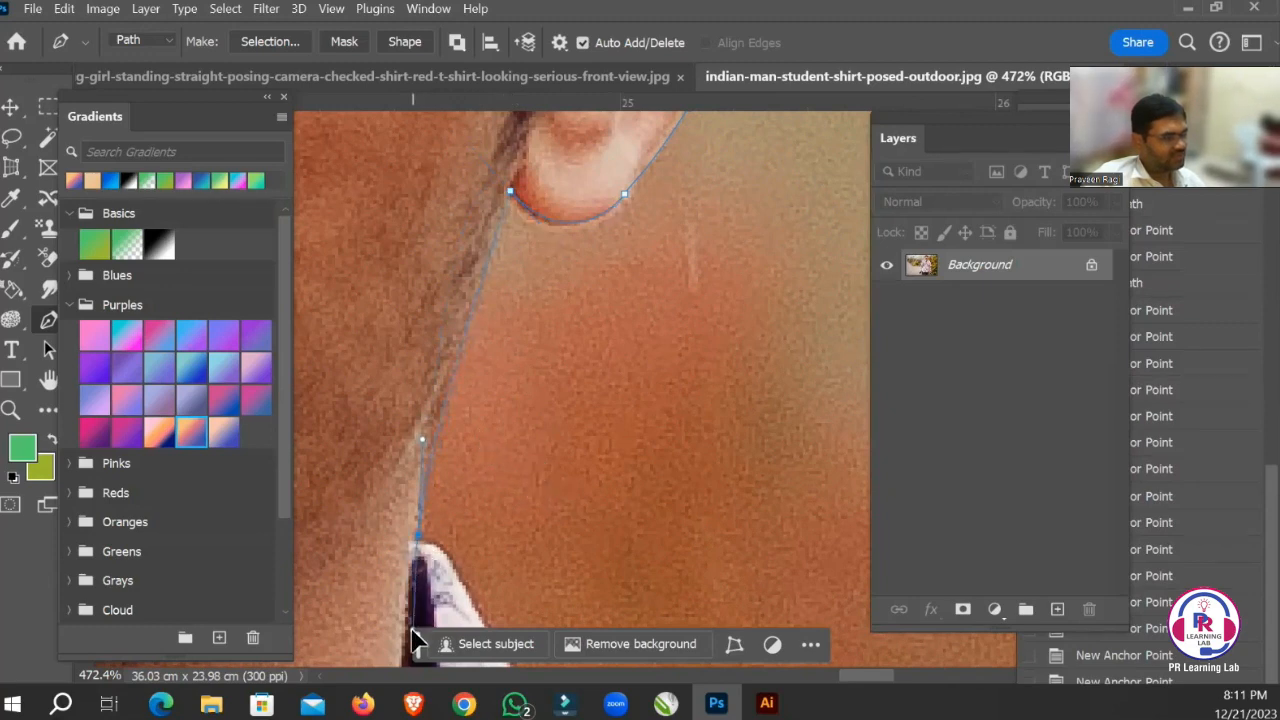
drag(413, 649, 413, 652)
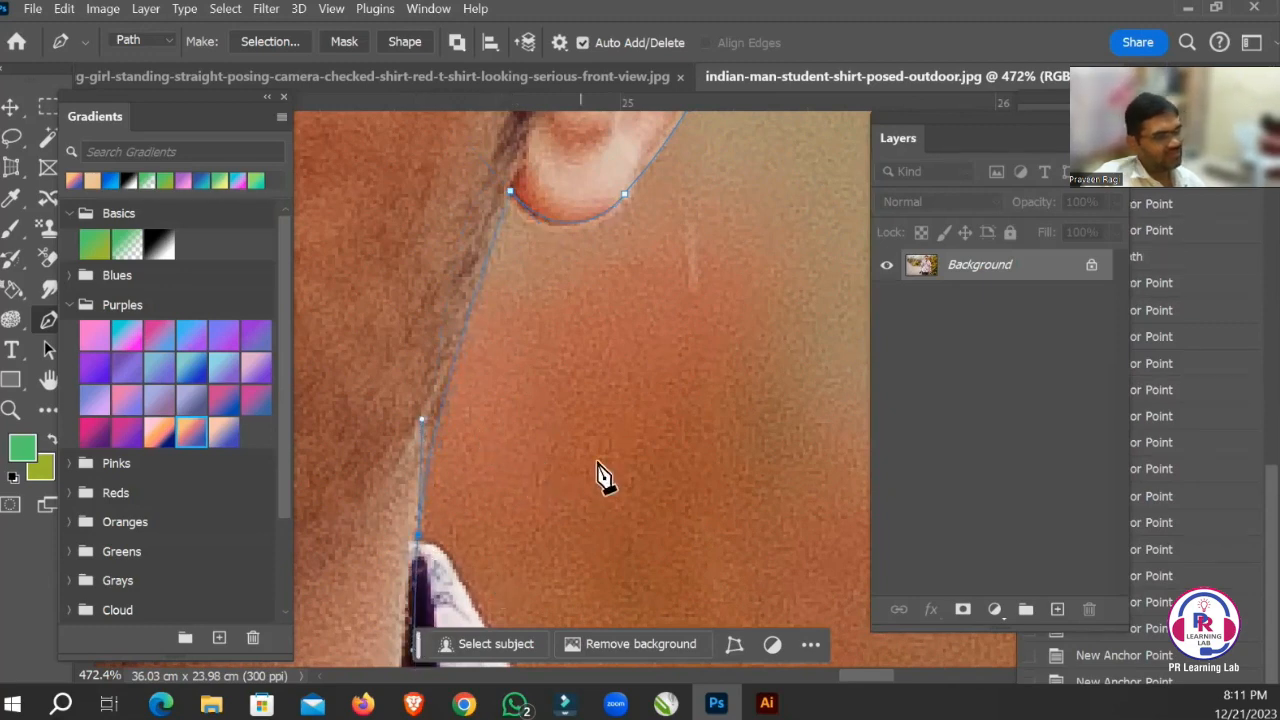
Remove the outgoing handle at the collar's tip and trace the path down the collar's outer edge.
drag(616, 555, 614, 267)
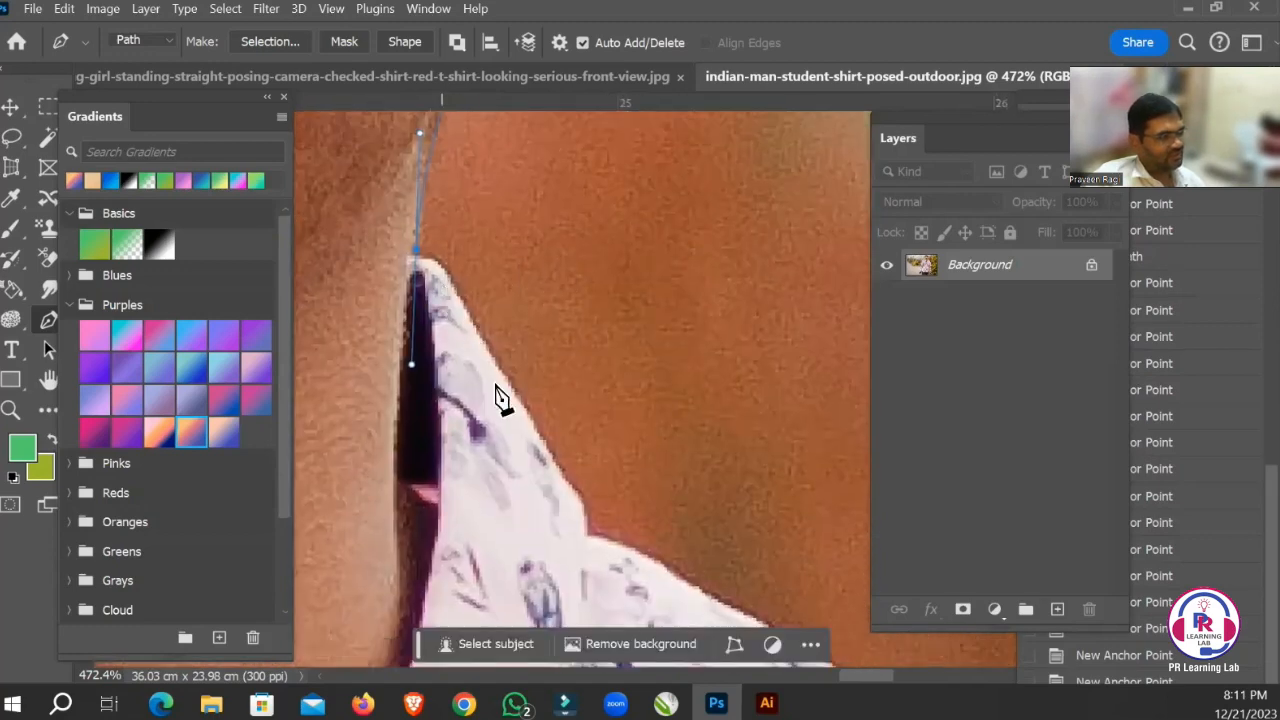
key(ctrl+z)
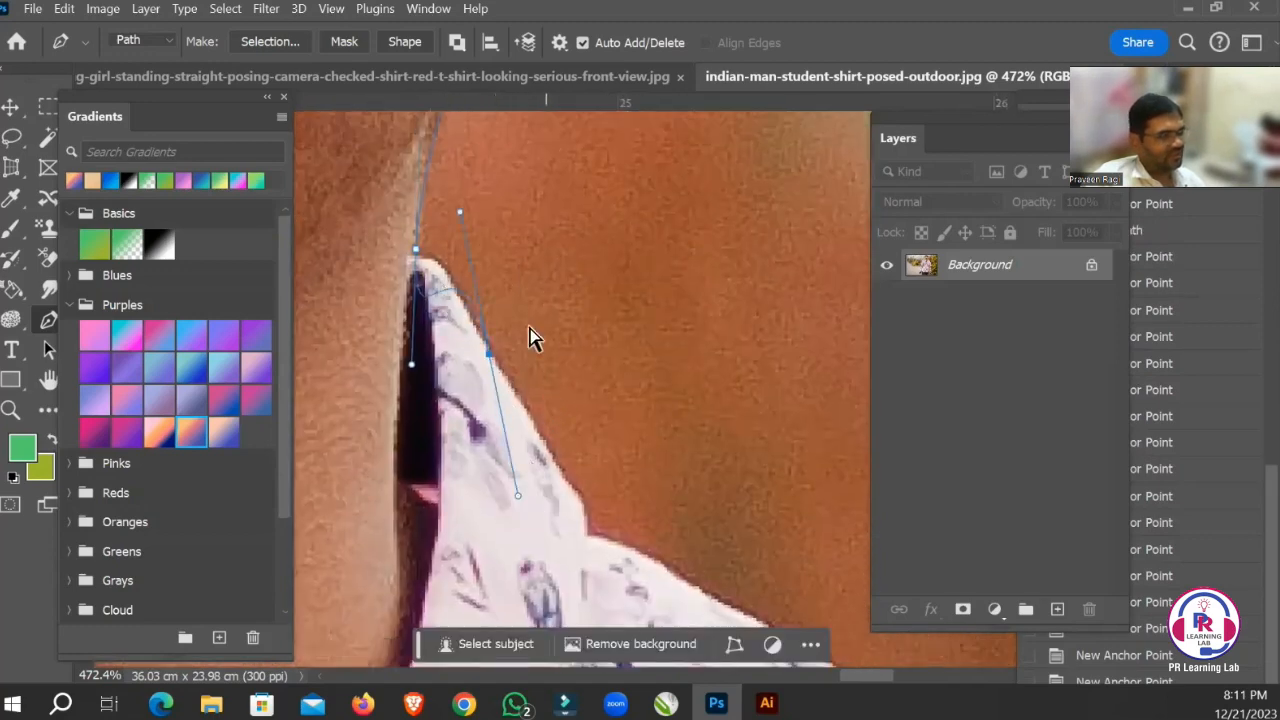
click(418, 254)
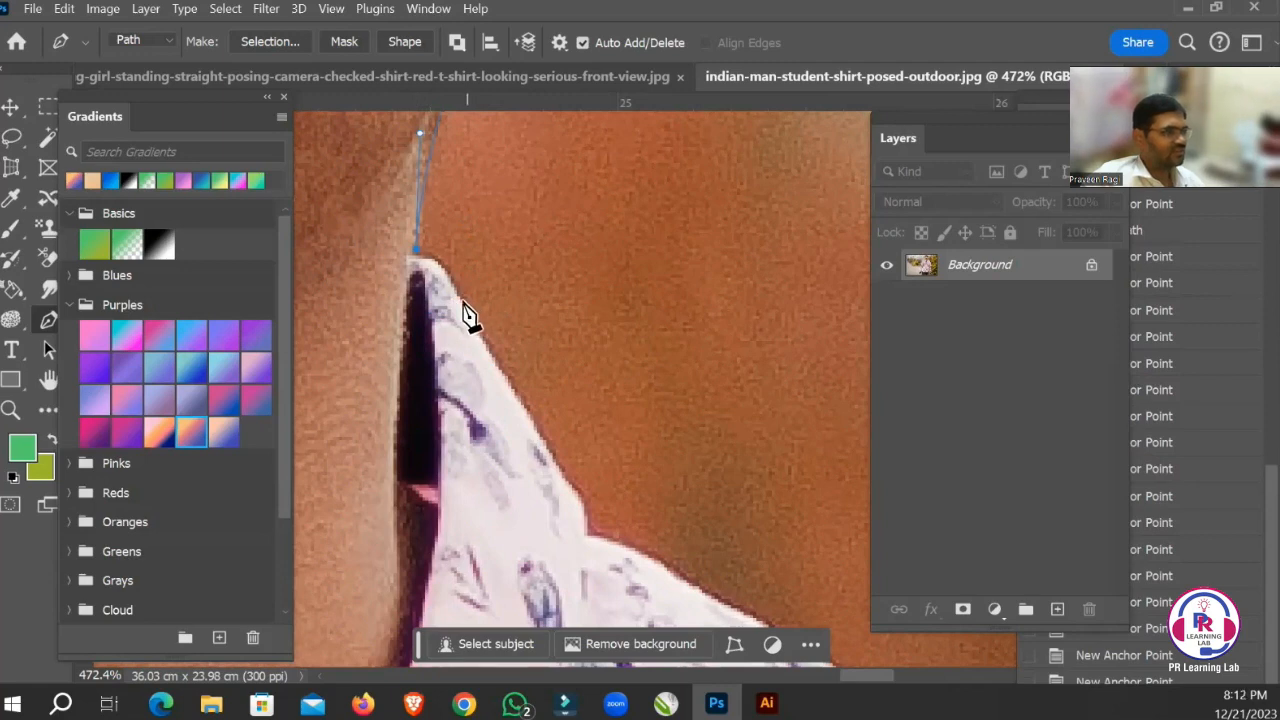
click(484, 360)
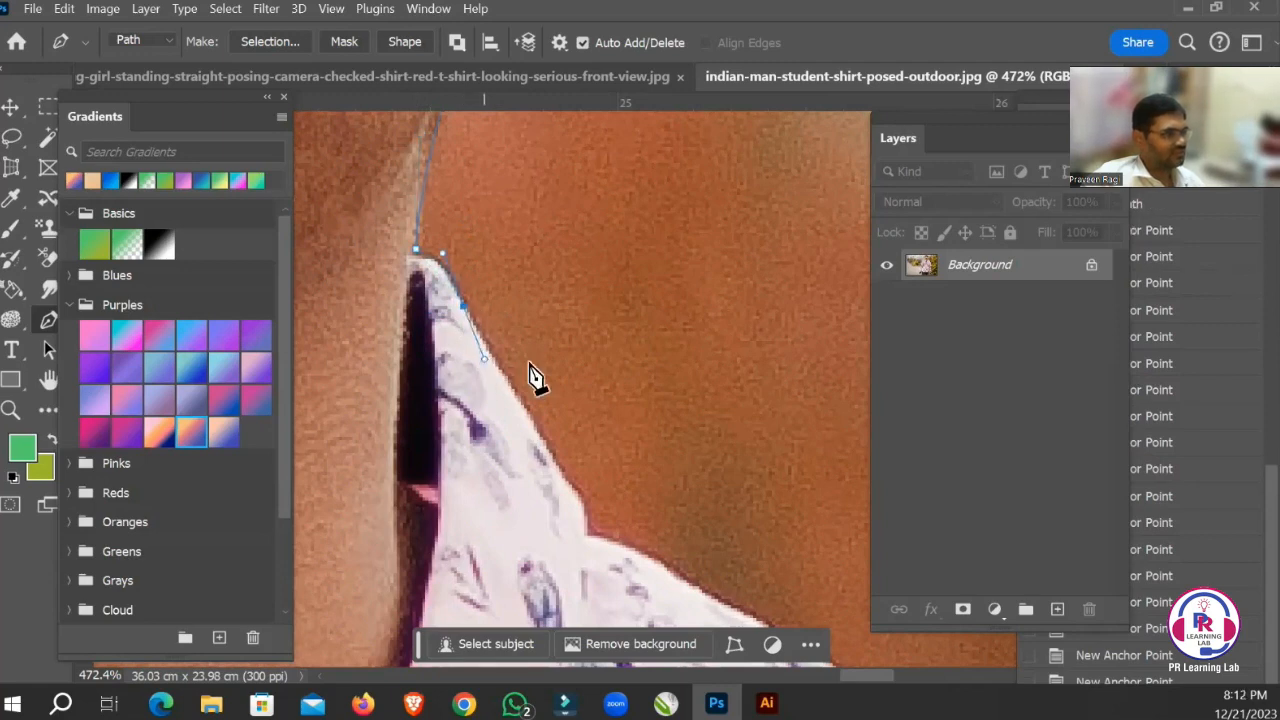
drag(520, 448, 478, 350)
click(492, 327)
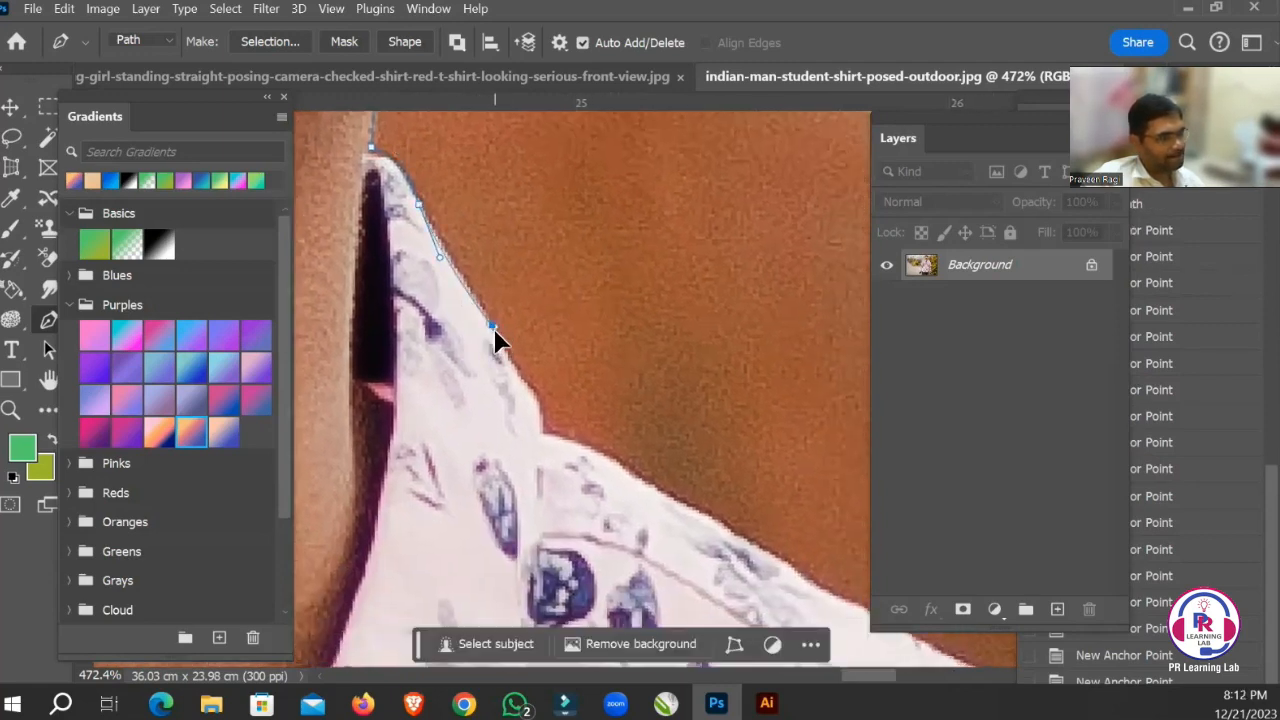
Trace the path from the collar's base down along the top edge of the shoulder, redoing the misplaced curve there.
drag(540, 448, 527, 285)
drag(578, 325, 585, 330)
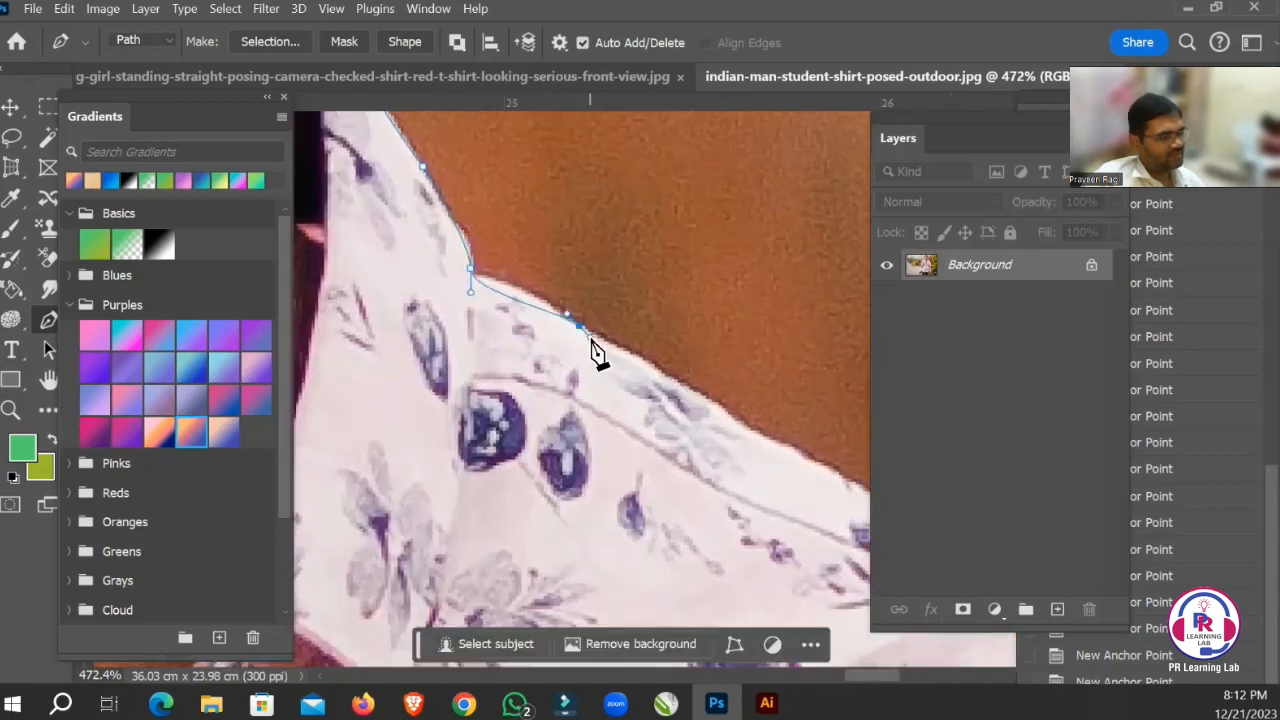
key(ctrl+z)
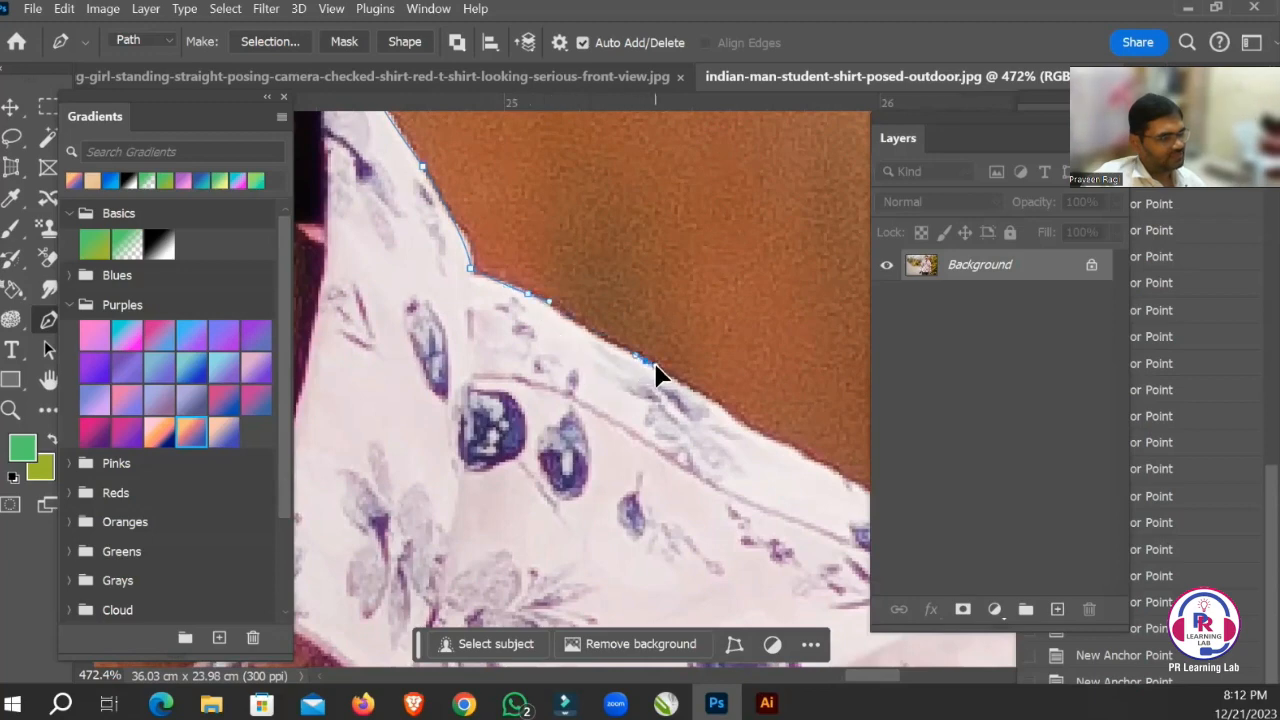
drag(655, 375, 531, 251)
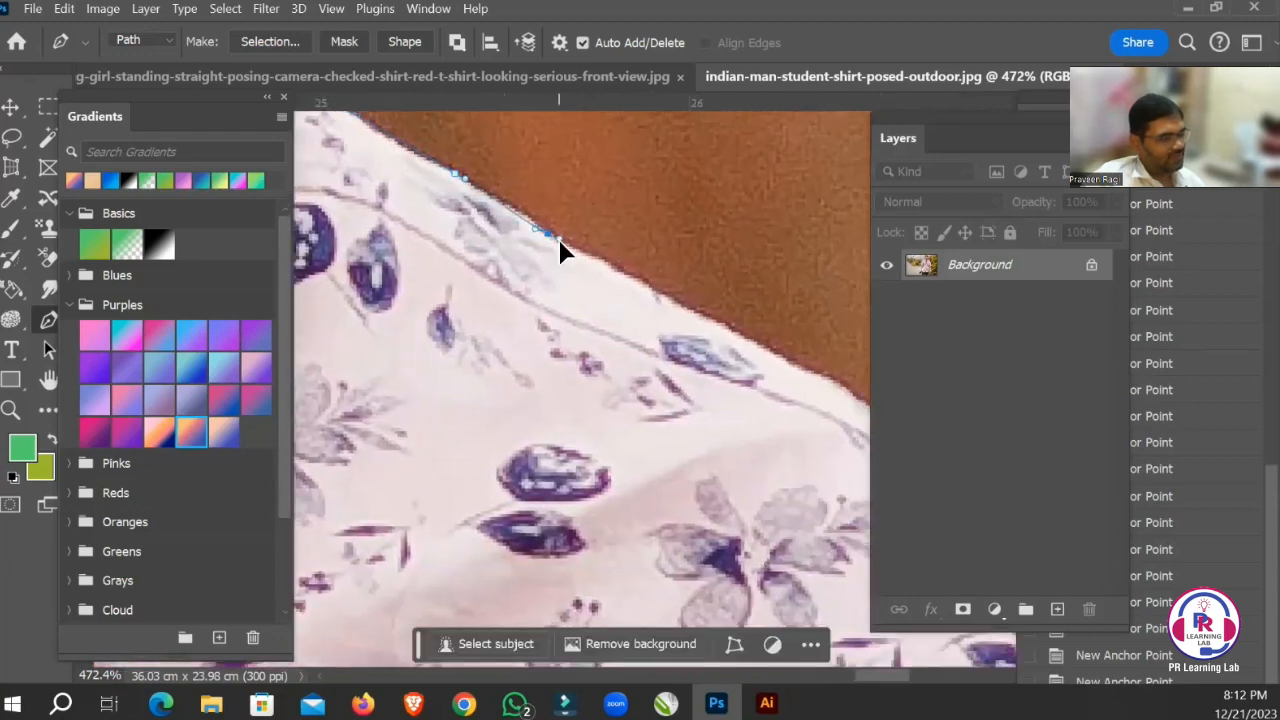
mouse_move(643, 306)
mouse_down()
mouse_move(429, 234)
mouse_move(543, 346)
mouse_move(583, 340)
mouse_move(588, 352)
mouse_move(636, 330)
mouse_up()
Curve the path over the rounded shoulder to the point where the edge bends toward the sleeve.
key(ctrl+minus)
key(ctrl+minus)
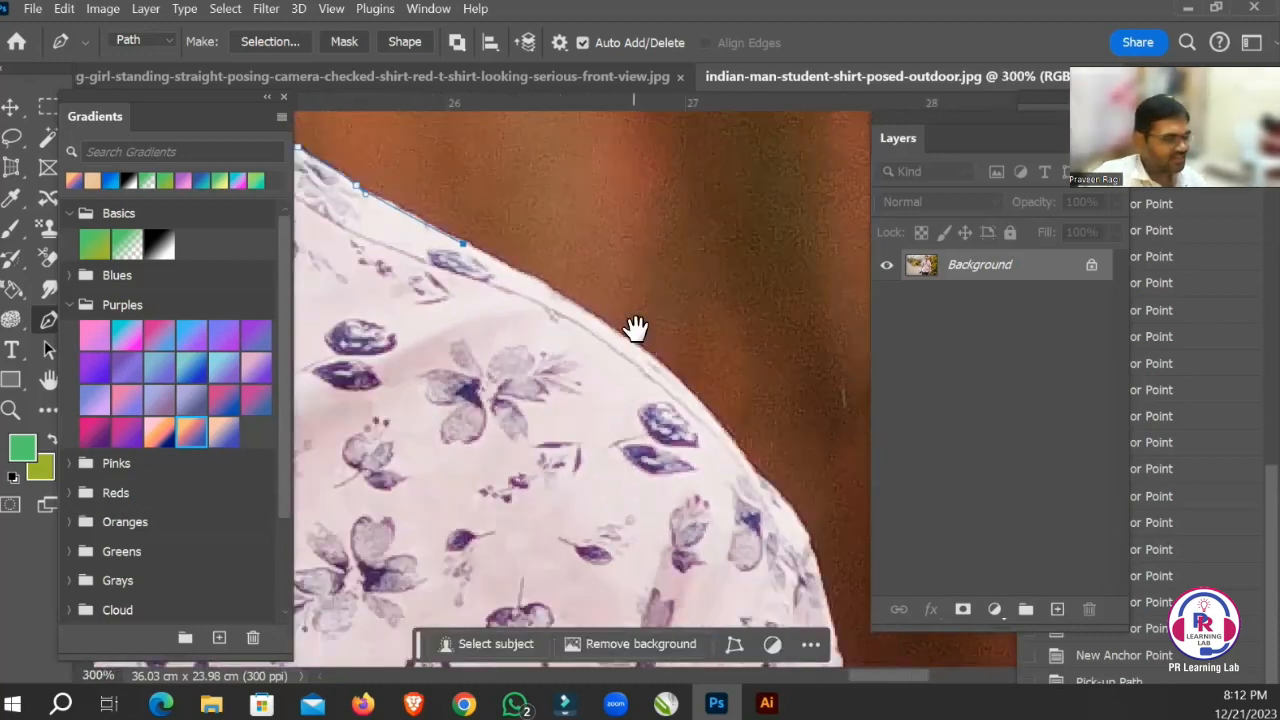
drag(660, 266, 664, 257)
drag(668, 358, 613, 293)
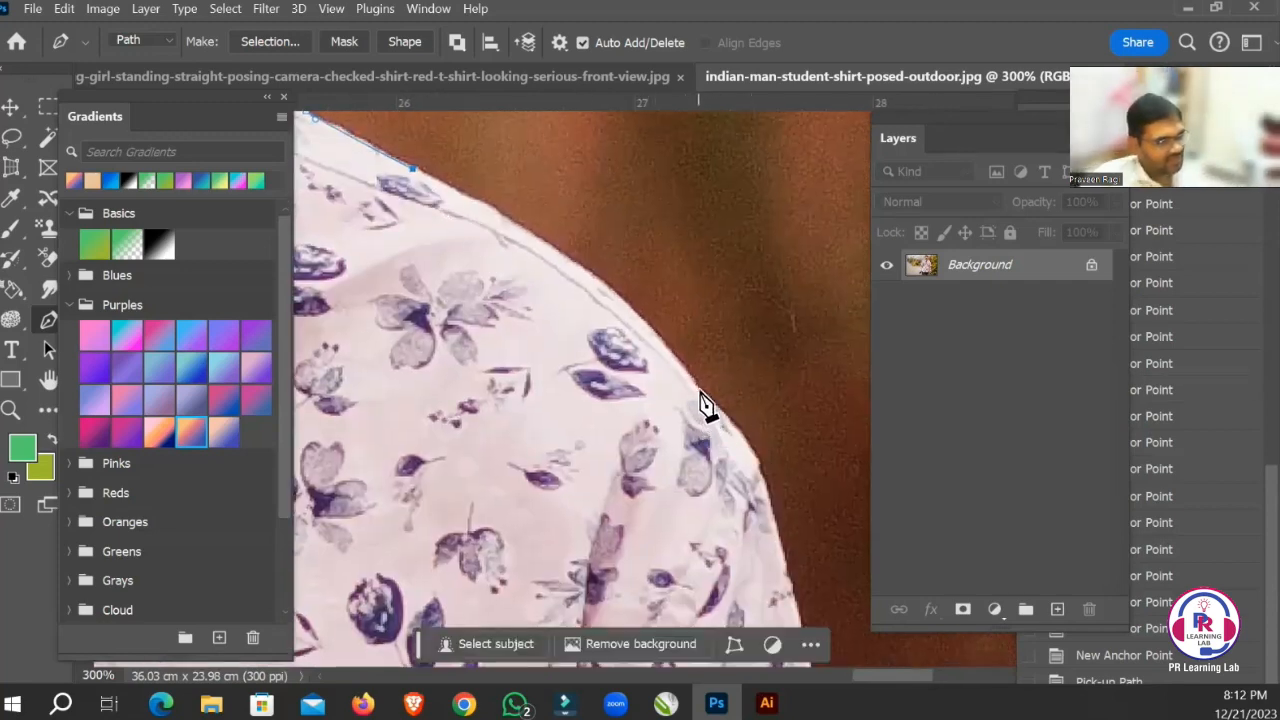
drag(699, 391, 791, 528)
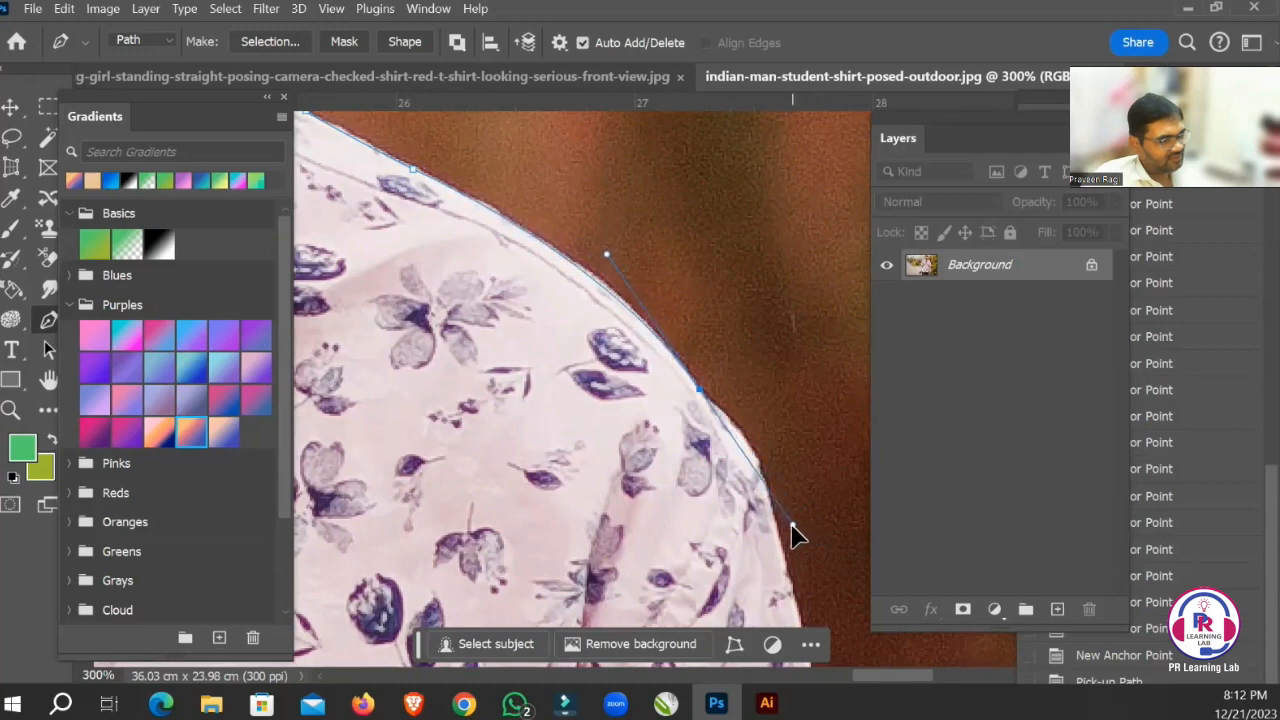
Remove the outgoing handle on the shoulder point, curve the path around the shoulder's corner, and remove the new point's outgoing handle too.
drag(705, 347, 640, 271)
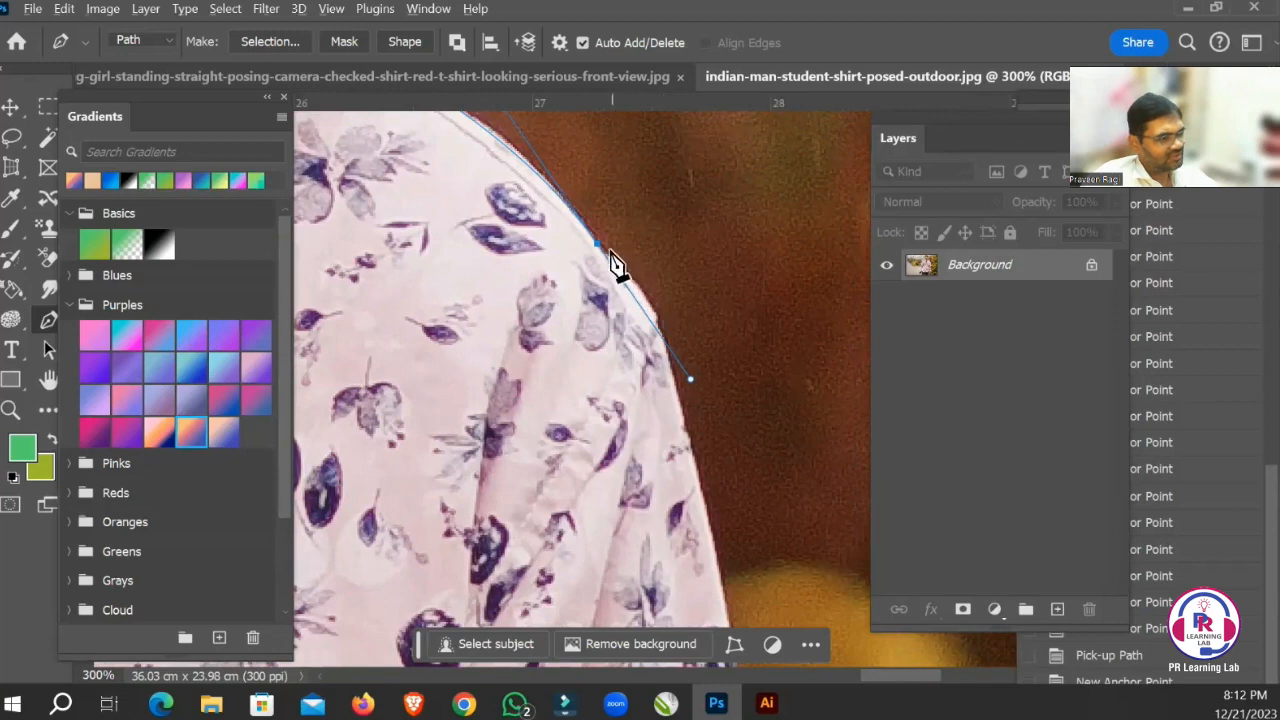
alt+click(598, 245)
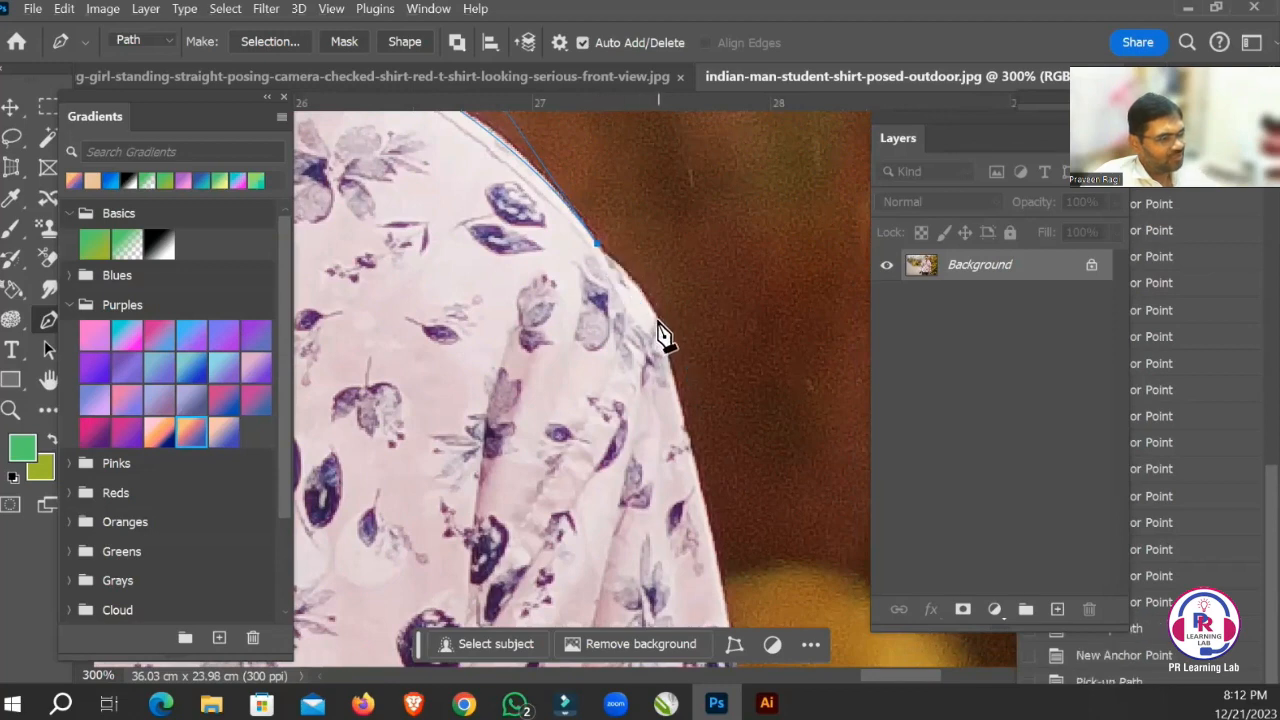
drag(659, 333, 661, 353)
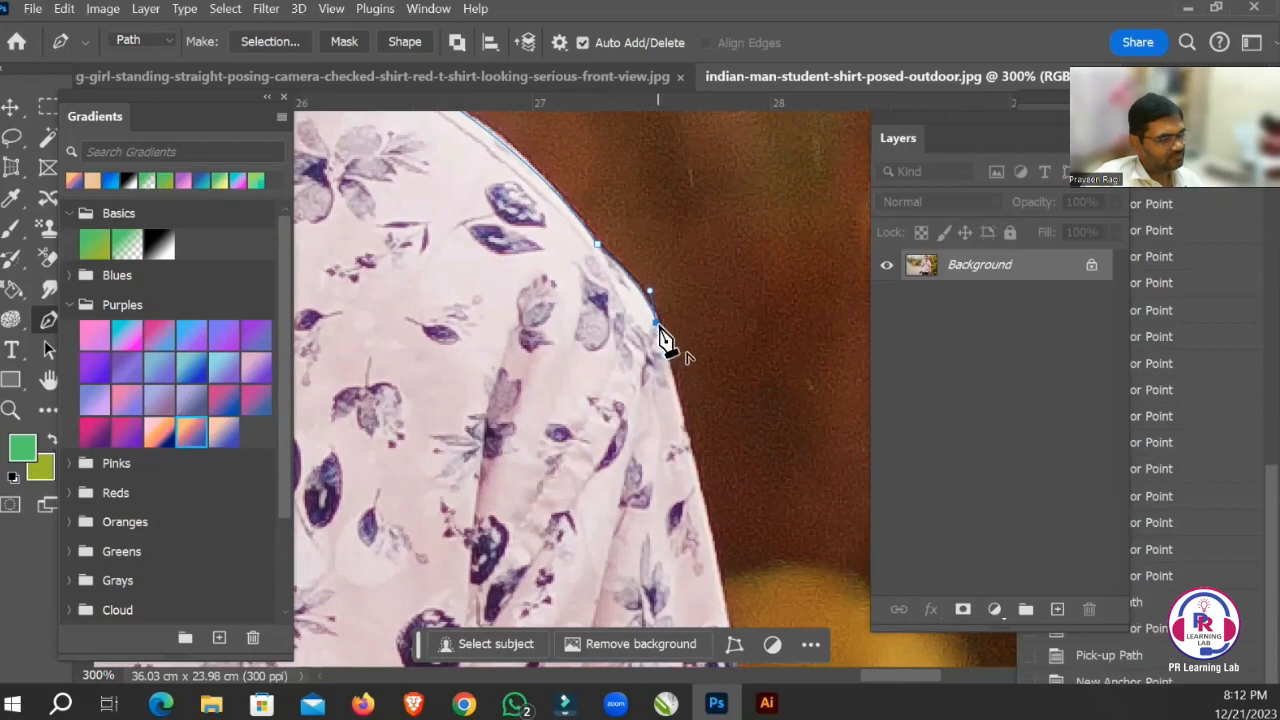
alt+click(658, 325)
Trace the path down the outer edge of the upper sleeve and undo the last misplaced point.
drag(712, 430, 668, 192)
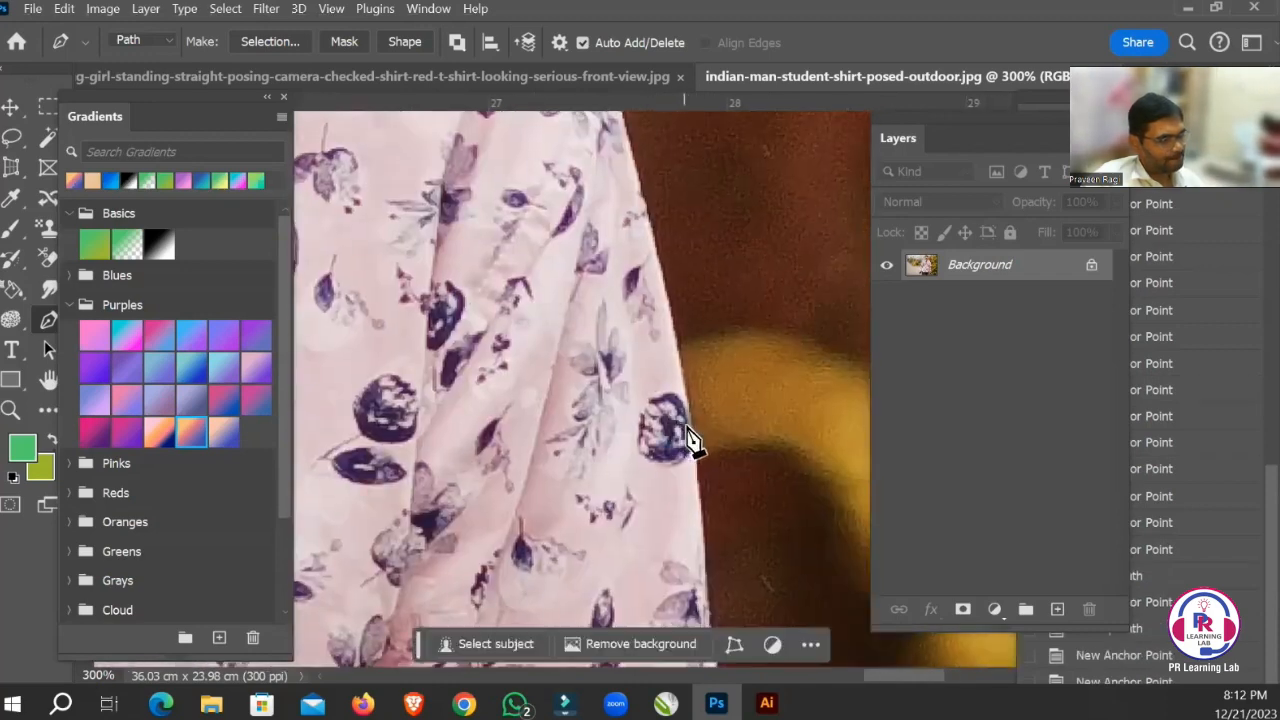
click(676, 483)
drag(680, 471, 627, 166)
drag(670, 401, 652, 472)
key(ctrl+z)
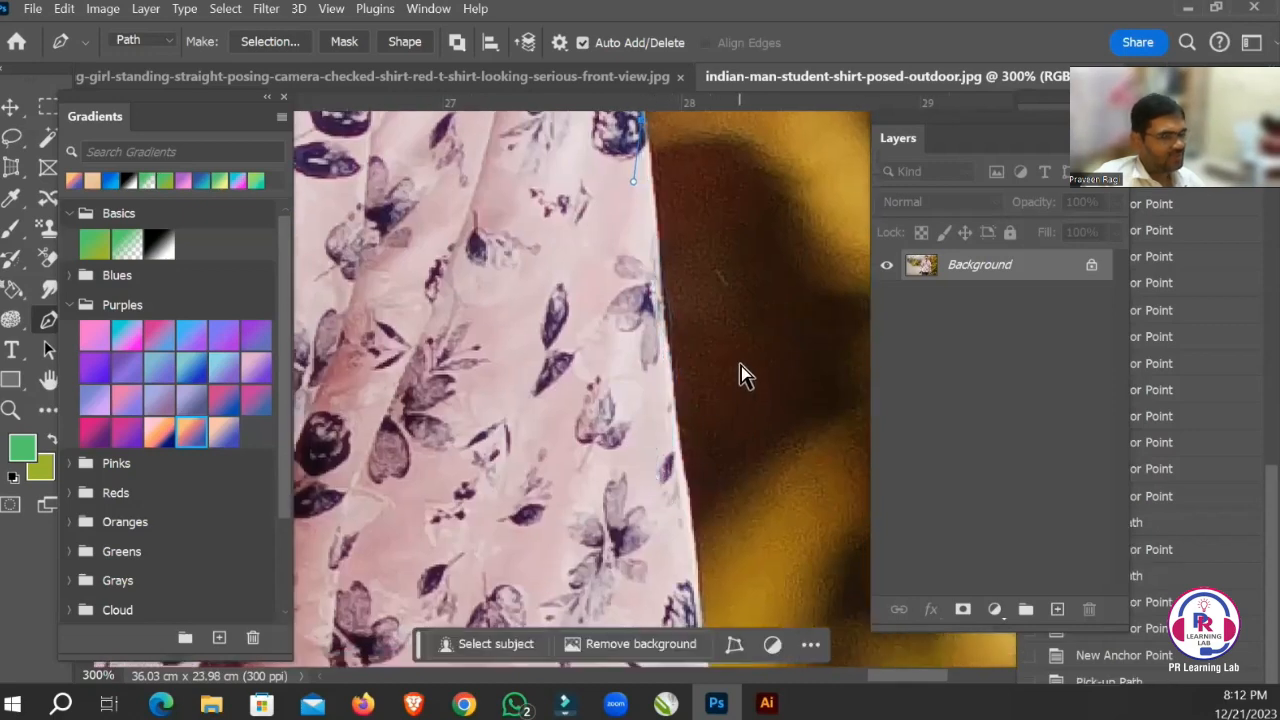
Continue the path with widely spaced points down the sleeve's outer edge toward the elbow.
key(ctrl+minus)
key(ctrl+minus)
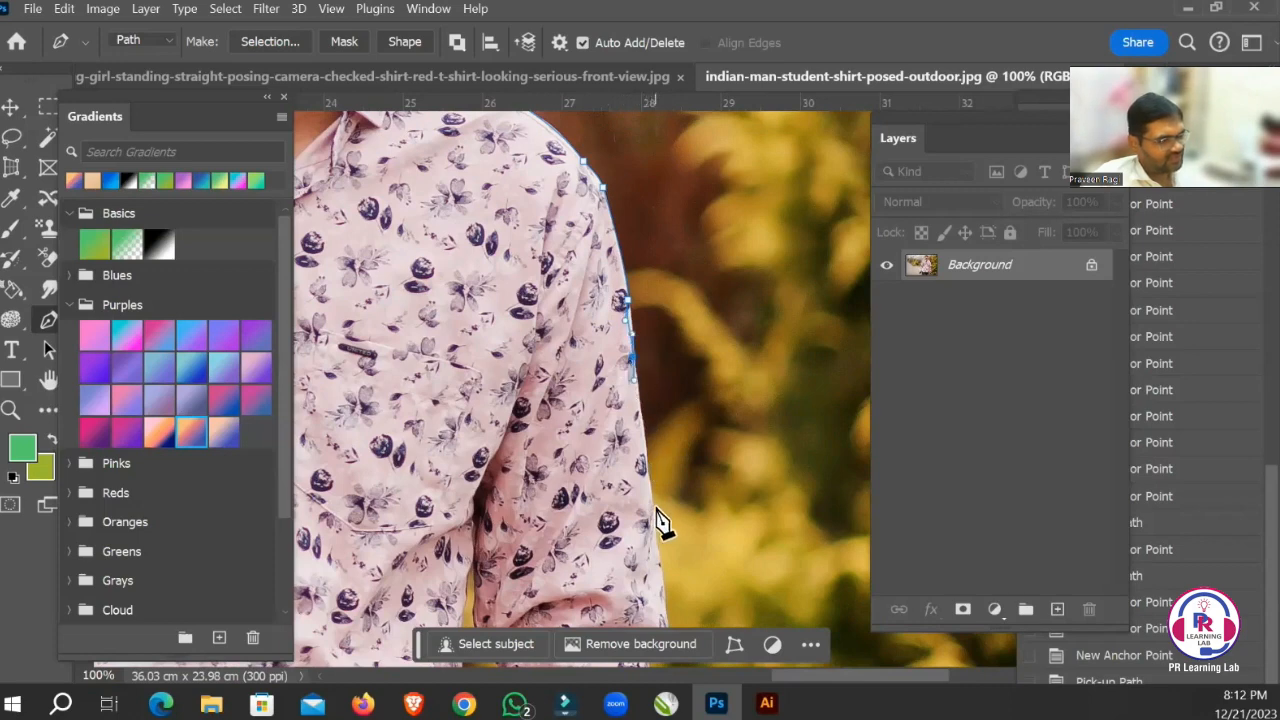
drag(655, 524, 655, 523)
drag(646, 456, 651, 283)
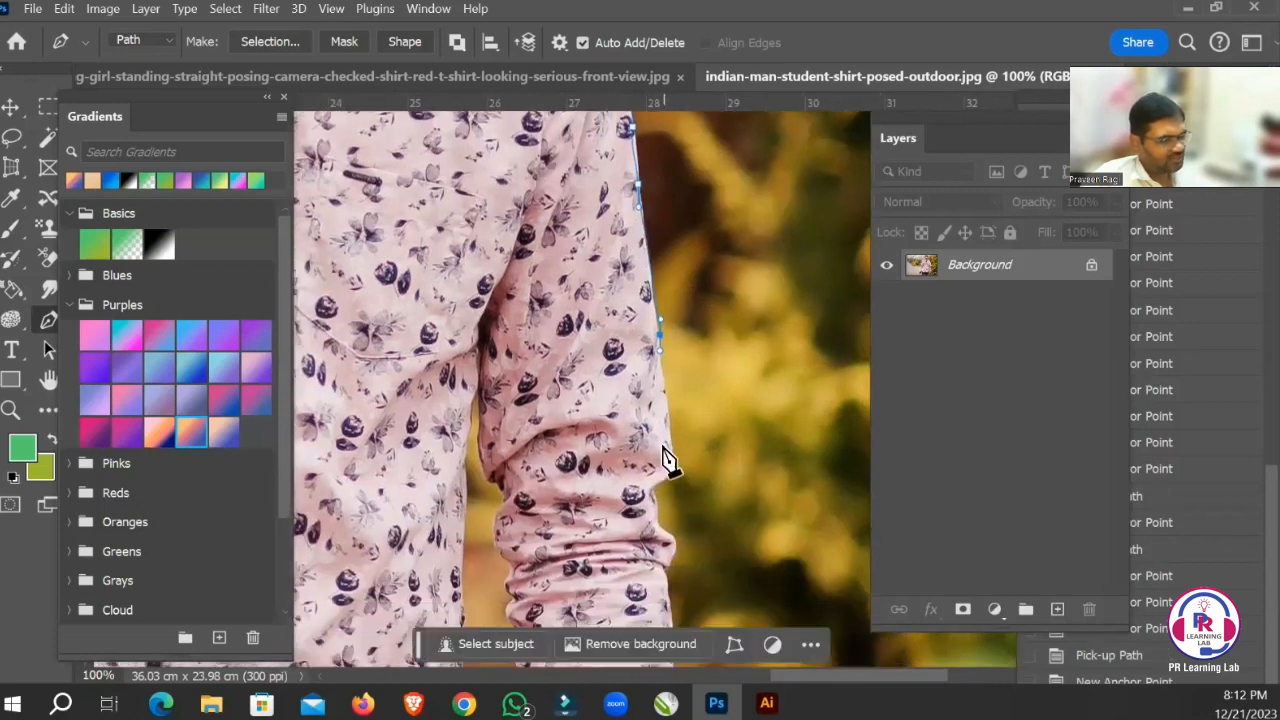
Undo the rough point at the elbow and curve the path around the first sleeve fold into the notch beneath it.
drag(672, 470, 634, 314)
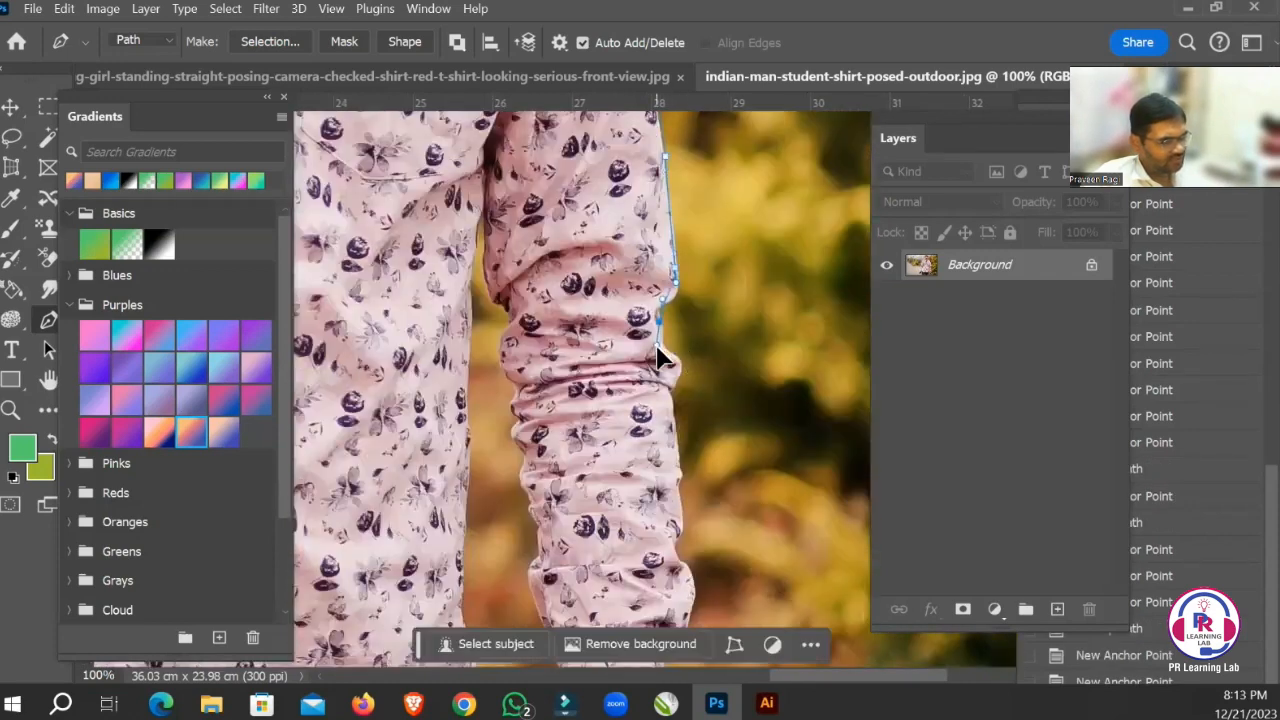
key(ctrl+z)
drag(630, 277, 770, 370)
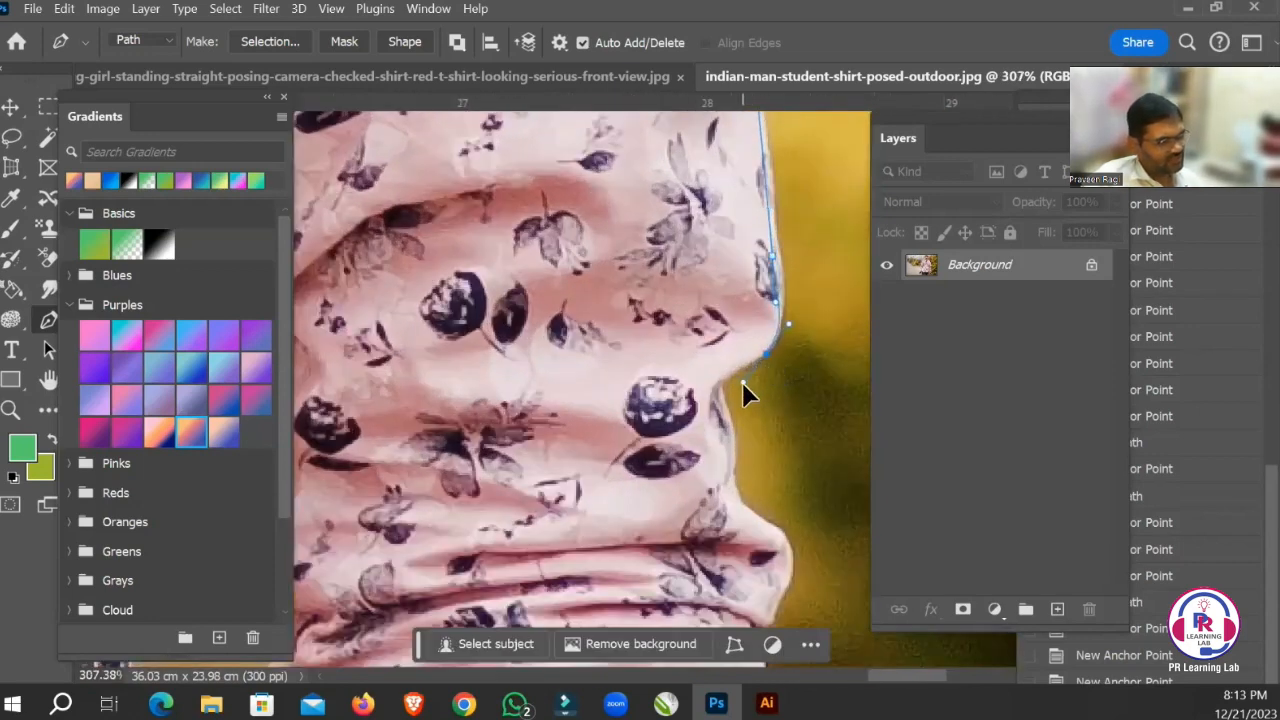
click(743, 384)
drag(738, 464, 739, 469)
Curve the path around the bulging fold below the elbow and onto the forearm part of the sleeve.
drag(704, 383, 694, 178)
drag(725, 318, 703, 258)
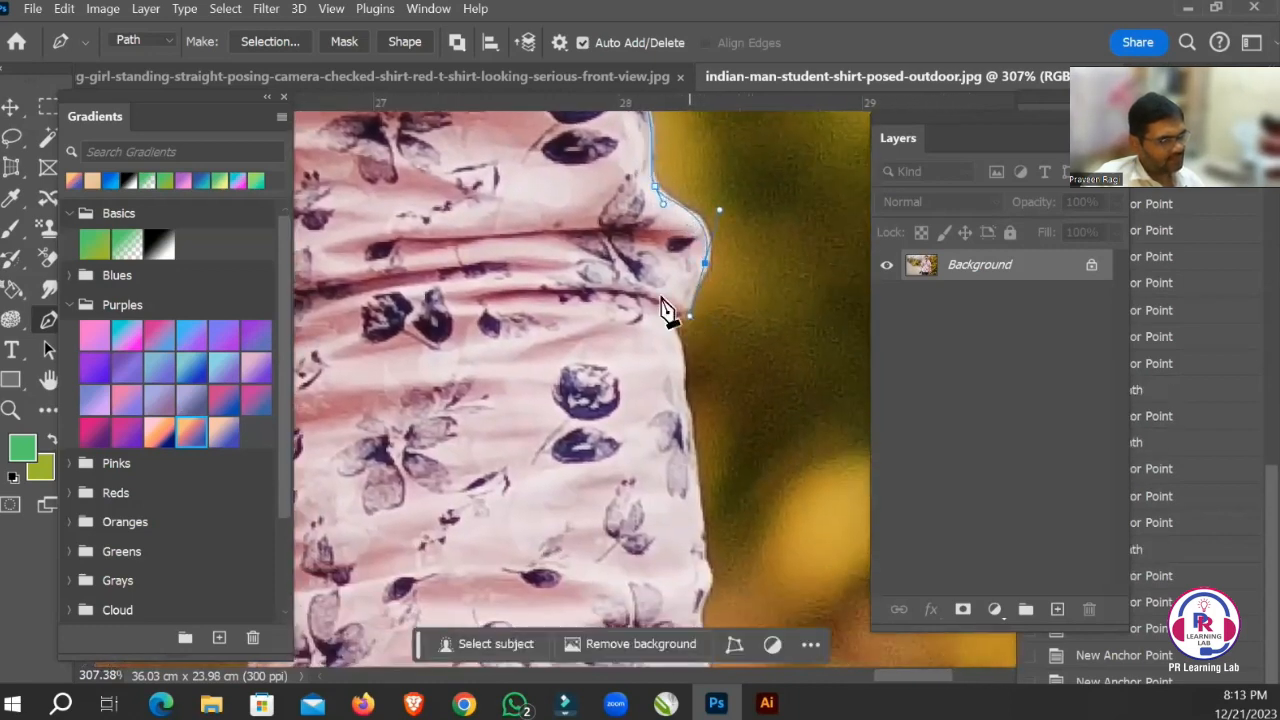
drag(662, 314, 640, 222)
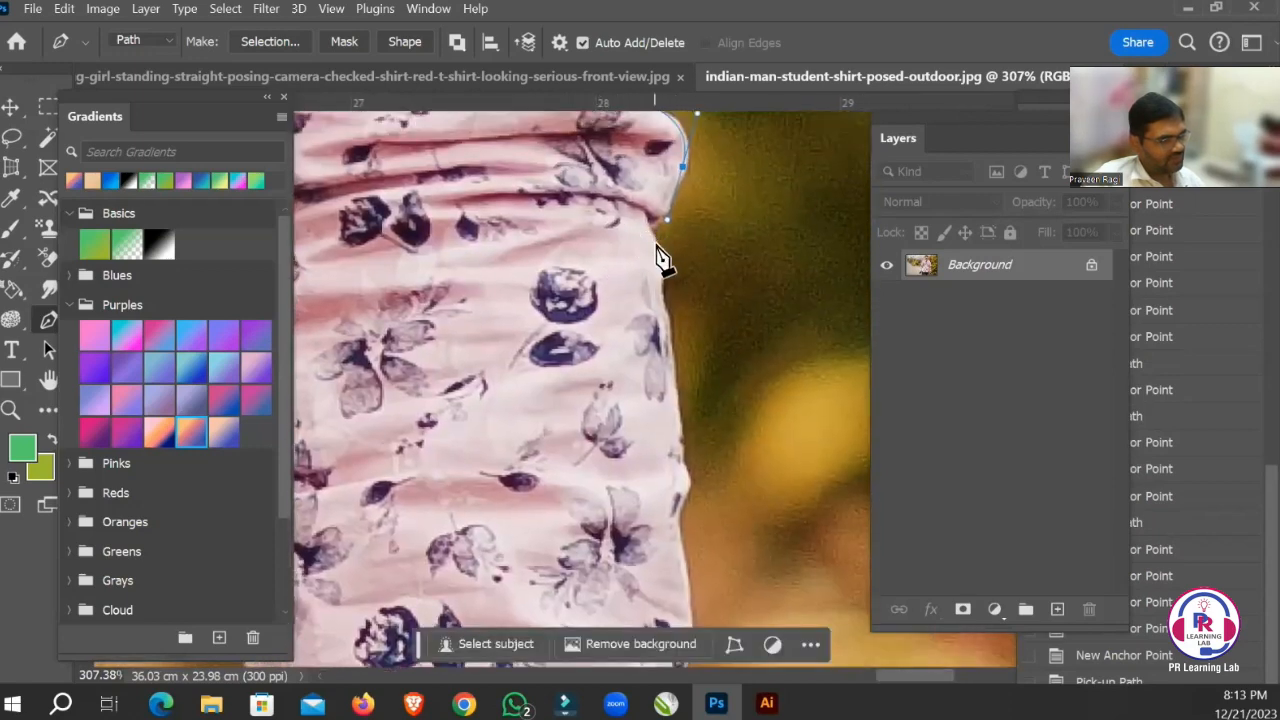
drag(658, 282, 550, 181)
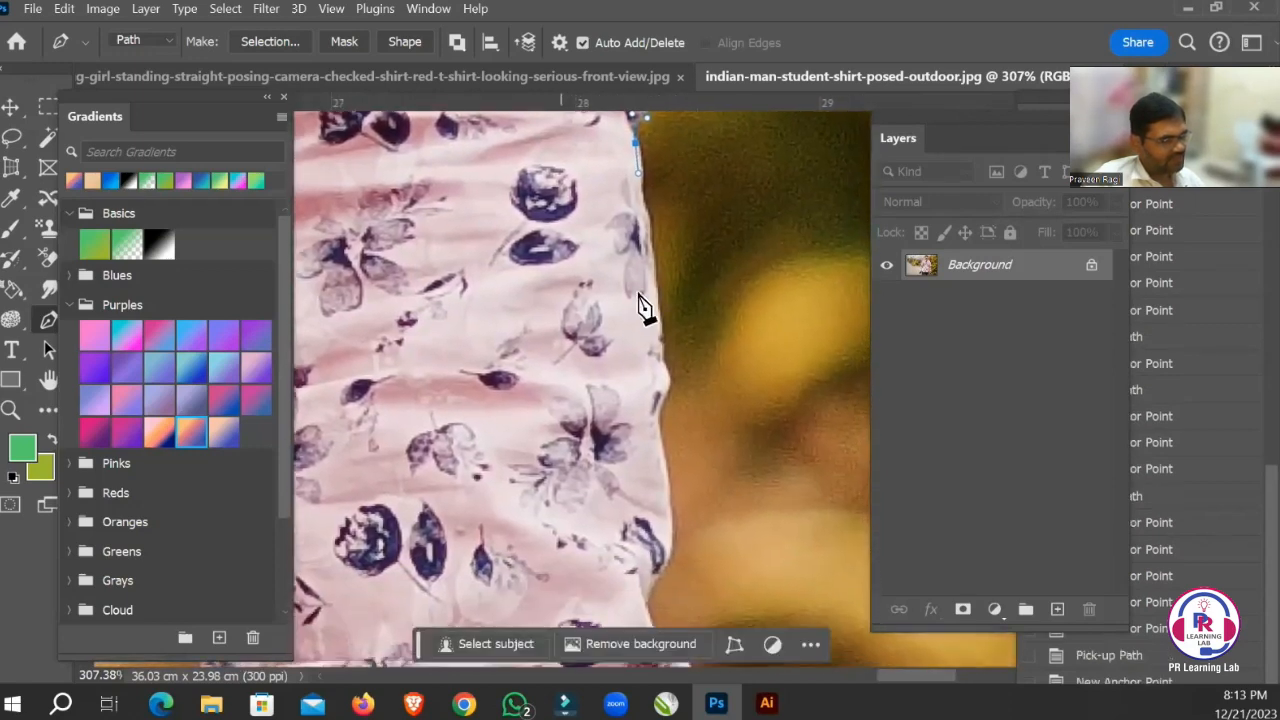
Trace the path down the forearm sleeve's outer edge, following its small bump.
drag(652, 301, 657, 328)
drag(607, 234, 600, 112)
drag(634, 258, 603, 179)
drag(629, 297, 630, 298)
drag(597, 340, 579, 200)
Curve the path around the lowest sleeve fold above the cuff.
drag(601, 226, 615, 269)
drag(619, 230, 617, 133)
drag(648, 254, 646, 272)
drag(614, 319, 616, 272)
drag(584, 249, 597, 154)
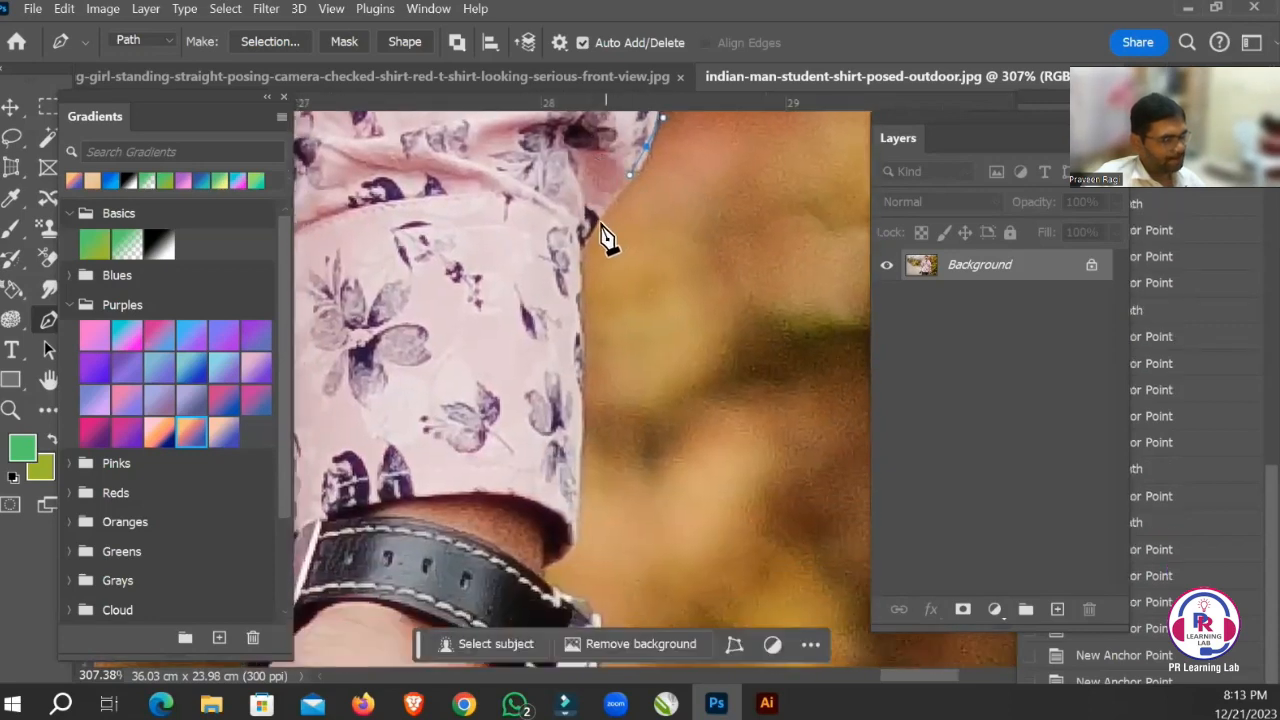
Trace the path down the outer edge of the cuff to its lower corner.
drag(585, 248, 586, 163)
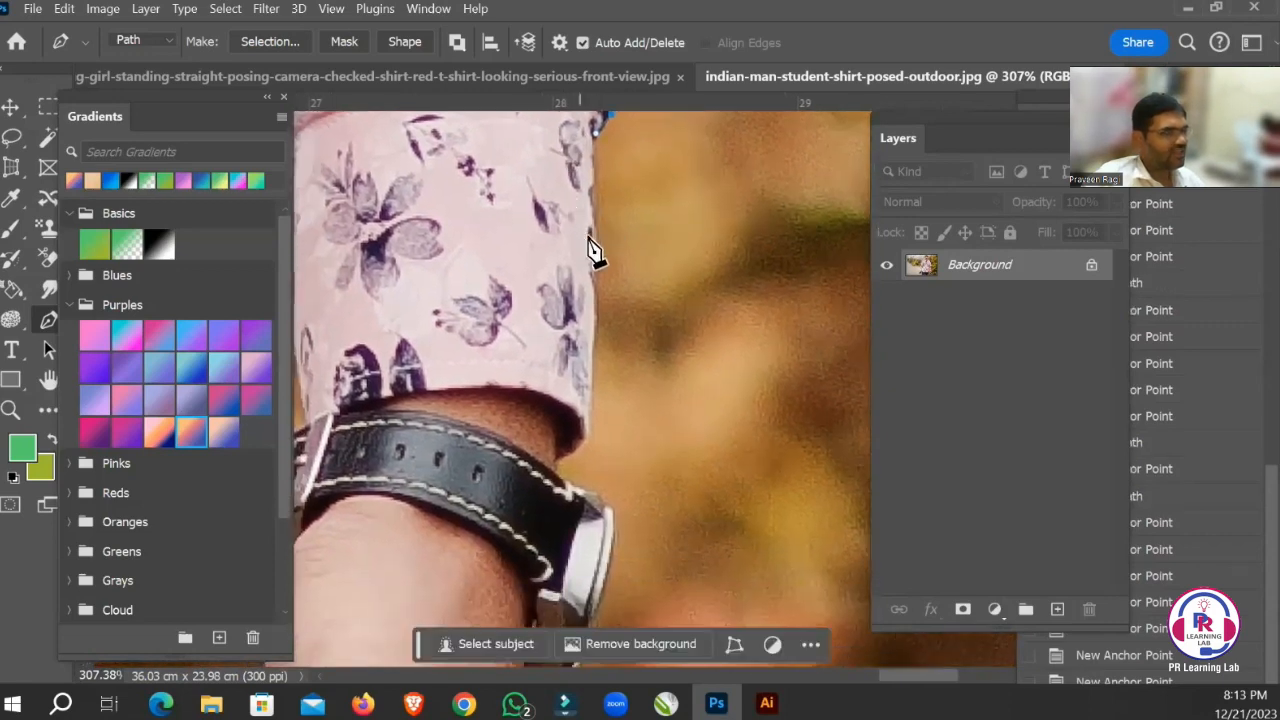
drag(557, 286, 526, 194)
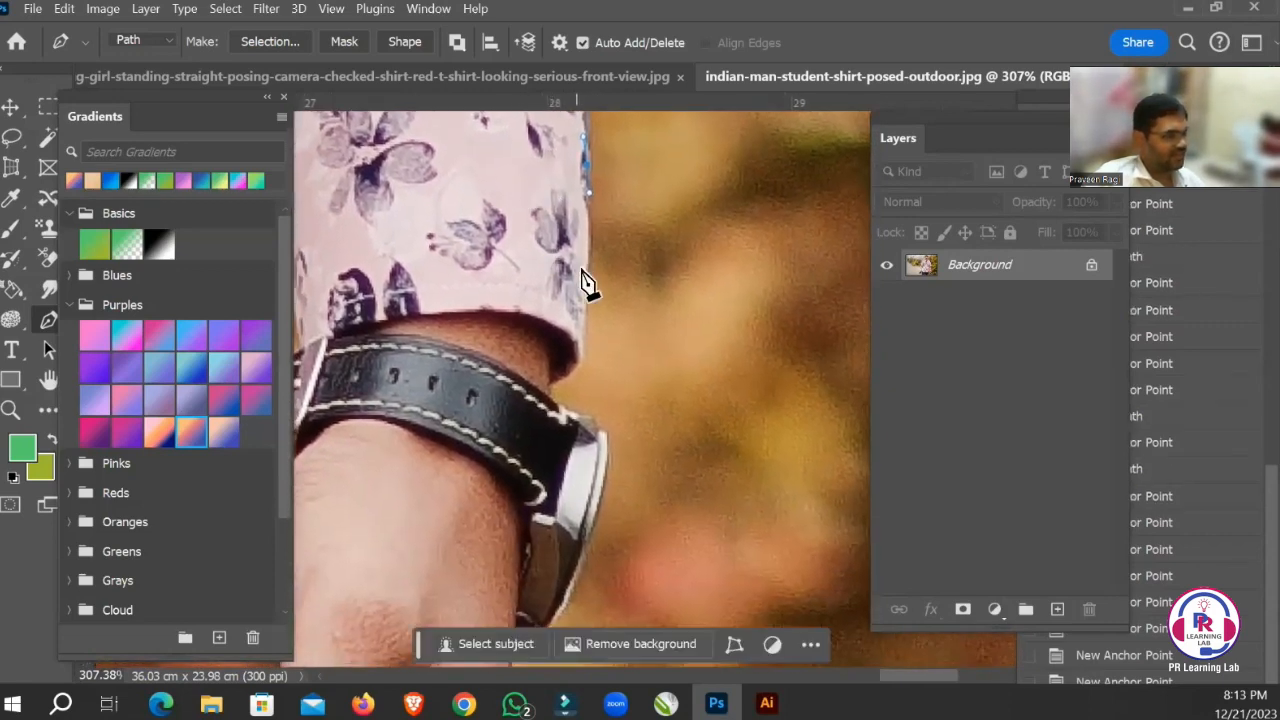
drag(537, 309, 512, 196)
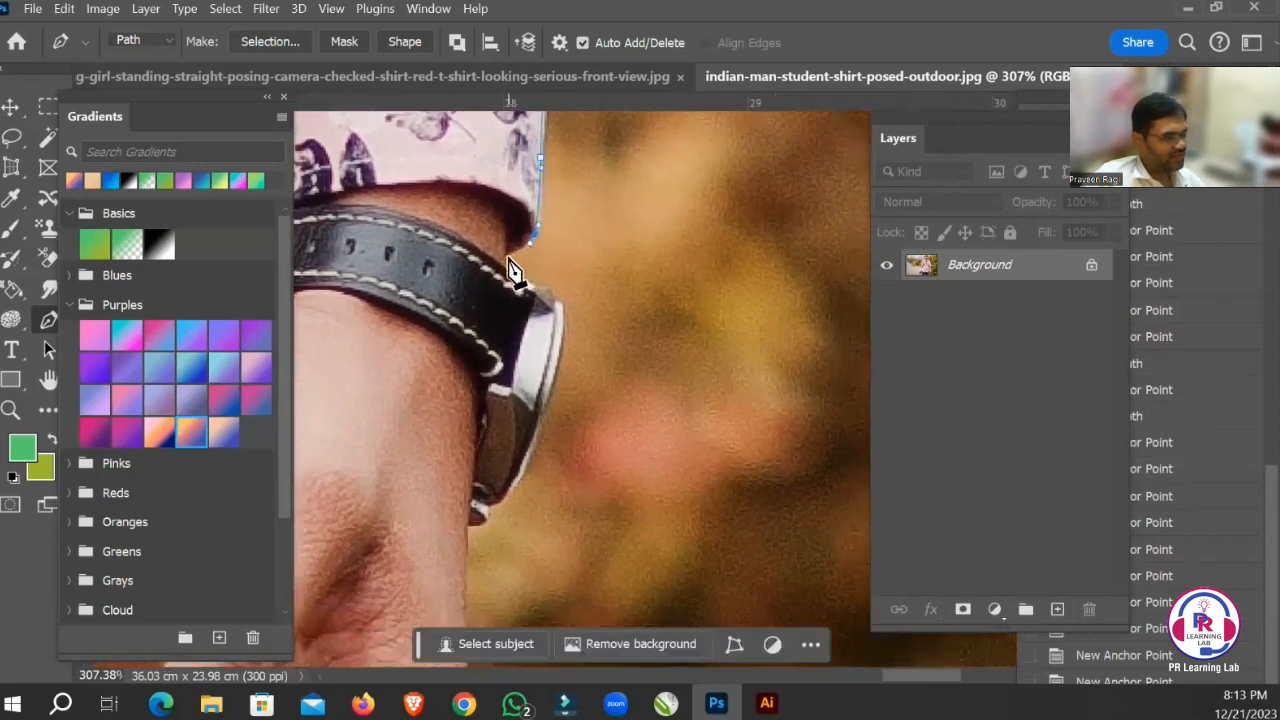
Trace the path in to the wrist and around the outer edge of the watch to its lower end.
drag(471, 286, 471, 200)
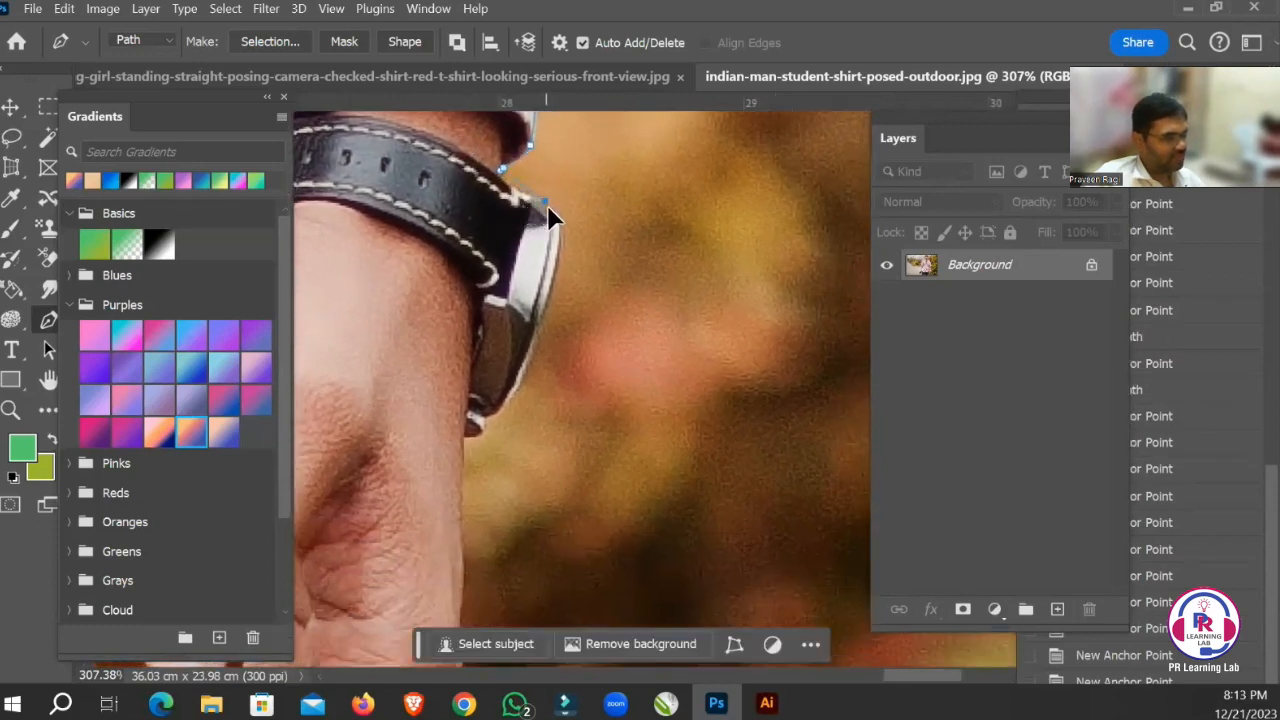
drag(553, 213, 550, 271)
drag(520, 297, 521, 169)
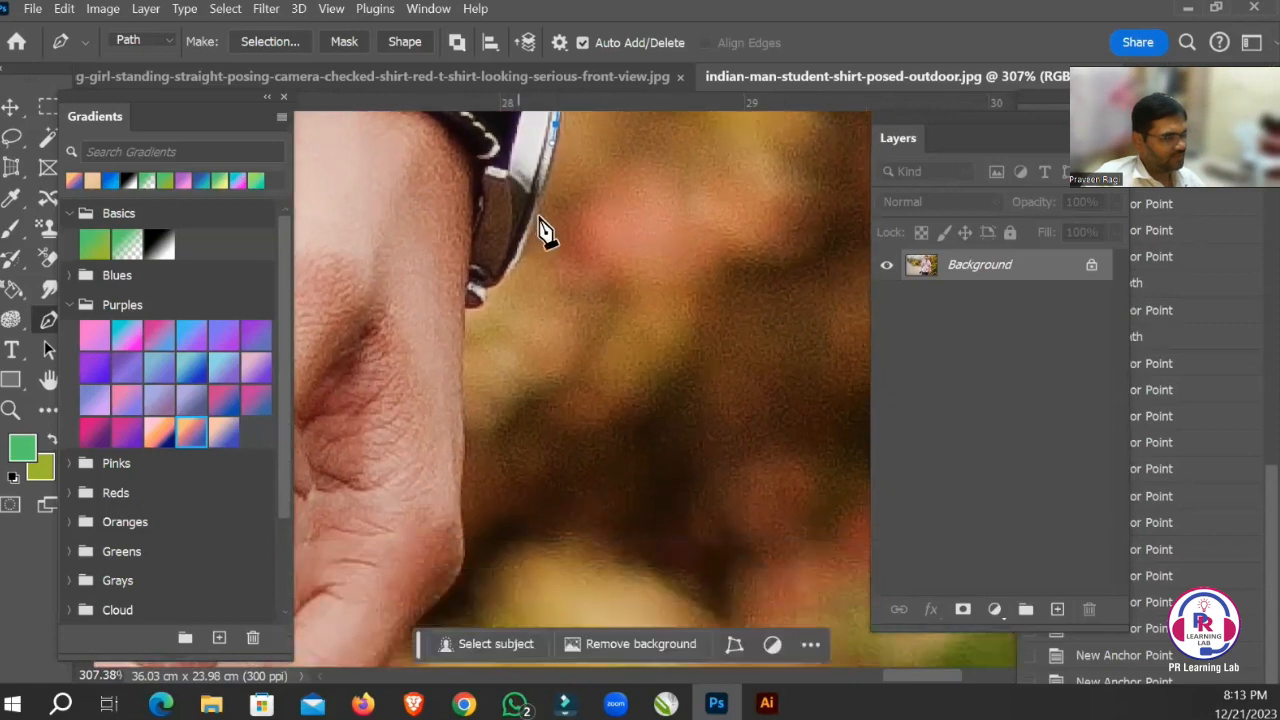
click(527, 230)
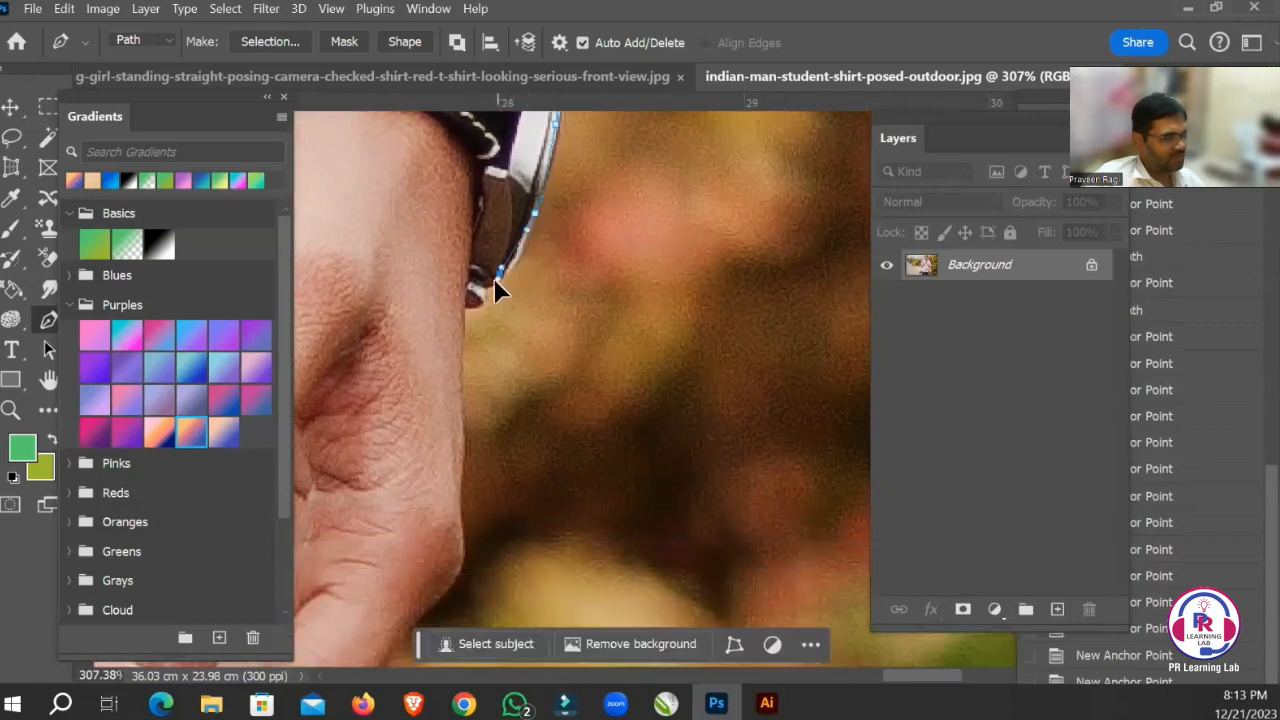
click(493, 282)
Trace the path down the hand's outer edge and around its lower curve to the underside.
drag(467, 308, 484, 110)
drag(487, 244, 480, 200)
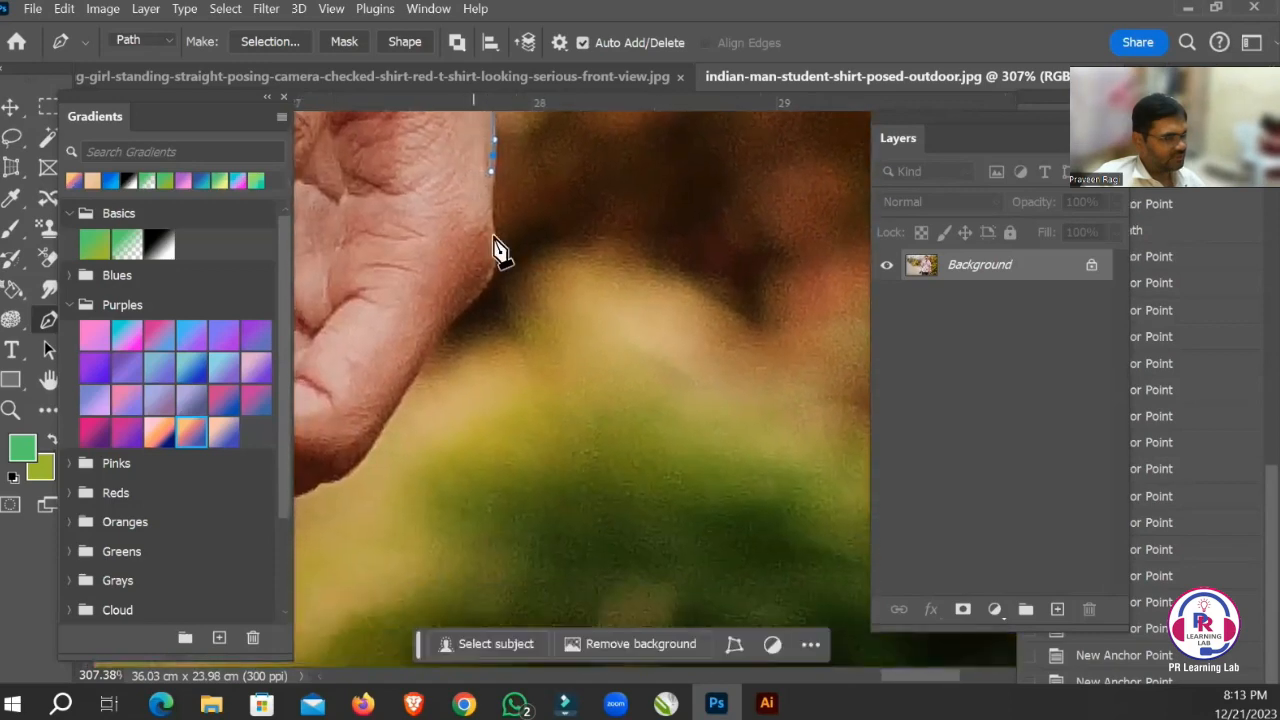
drag(492, 250, 494, 260)
drag(534, 205, 640, 168)
click(622, 200)
drag(564, 222, 559, 225)
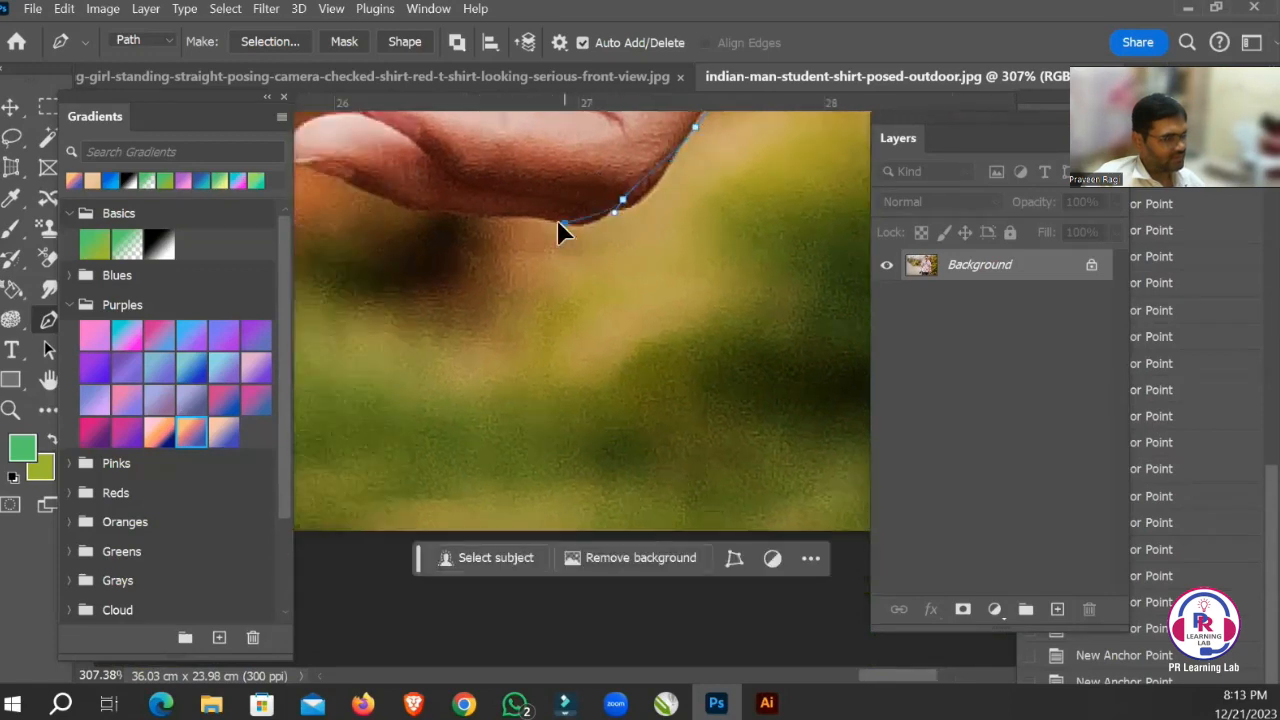
Trace the path along the underside of the fingers, around the fingertips and back over their upper edges.
drag(414, 206, 737, 309)
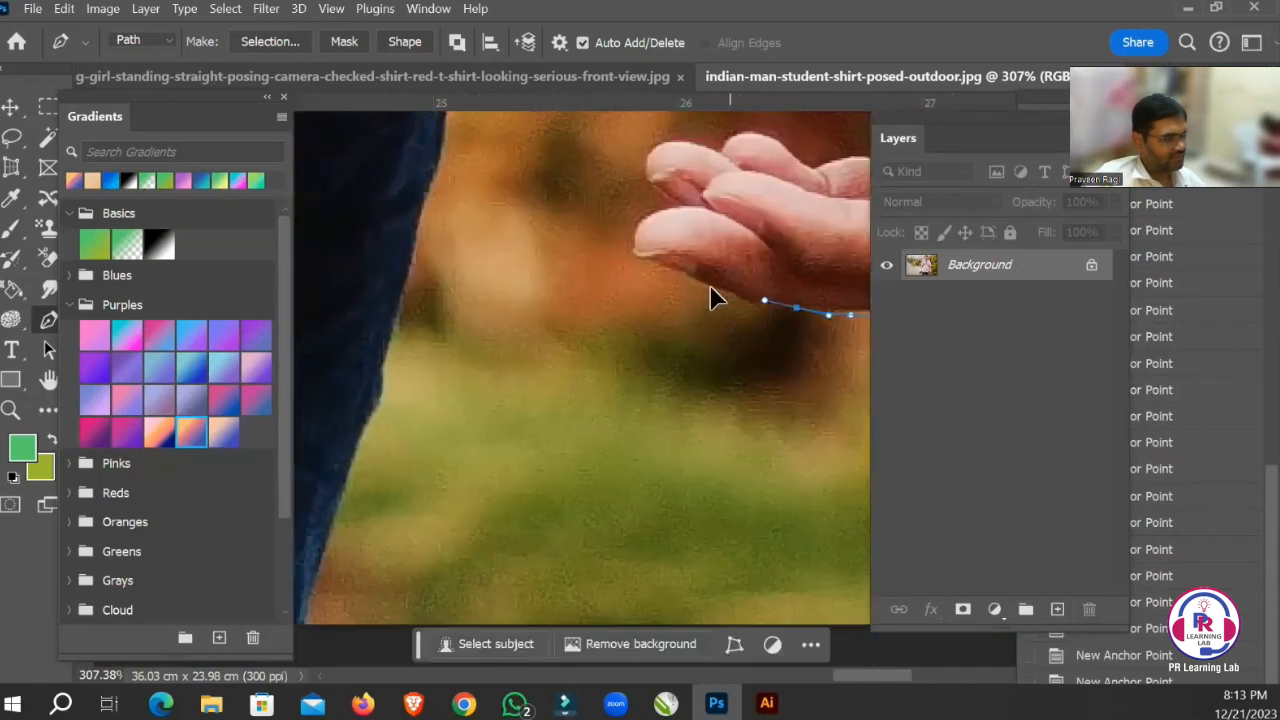
drag(677, 206, 622, 288)
drag(585, 247, 604, 400)
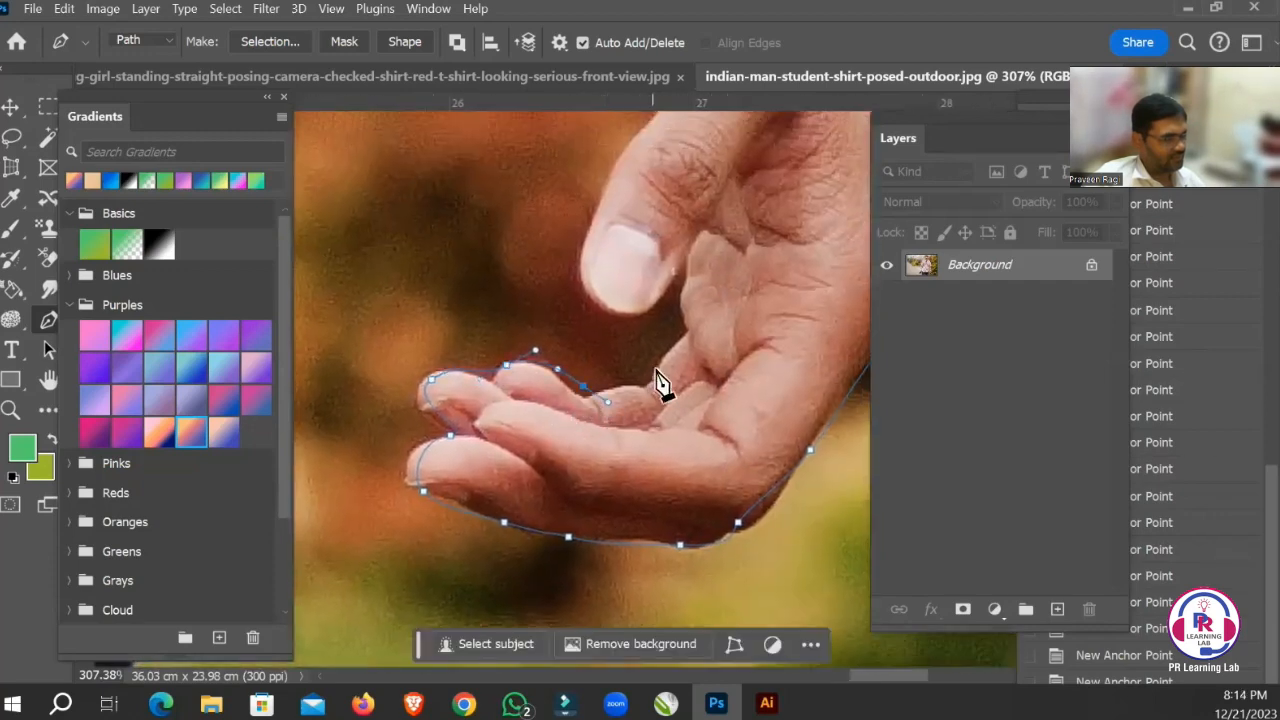
Trace the path into the gap between palm and thumb, around the thumb's tip and up its outer side.
drag(657, 365, 599, 299)
drag(585, 270, 633, 323)
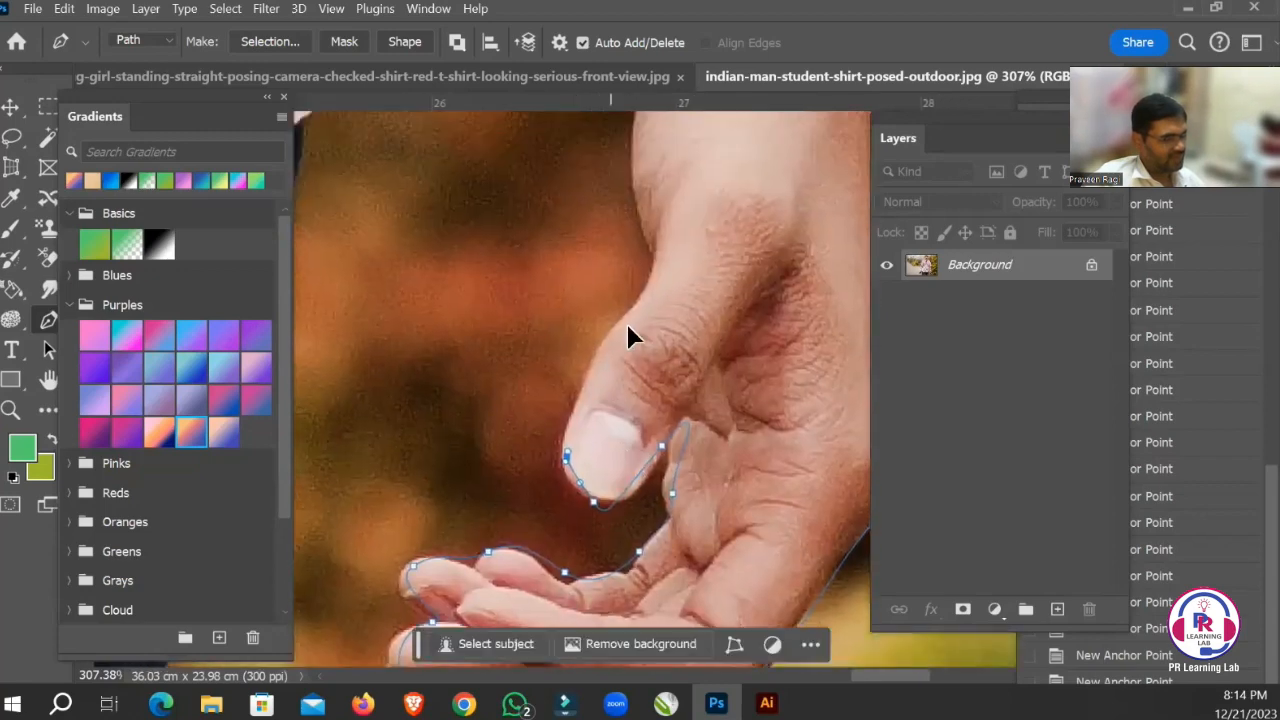
drag(648, 368, 598, 452)
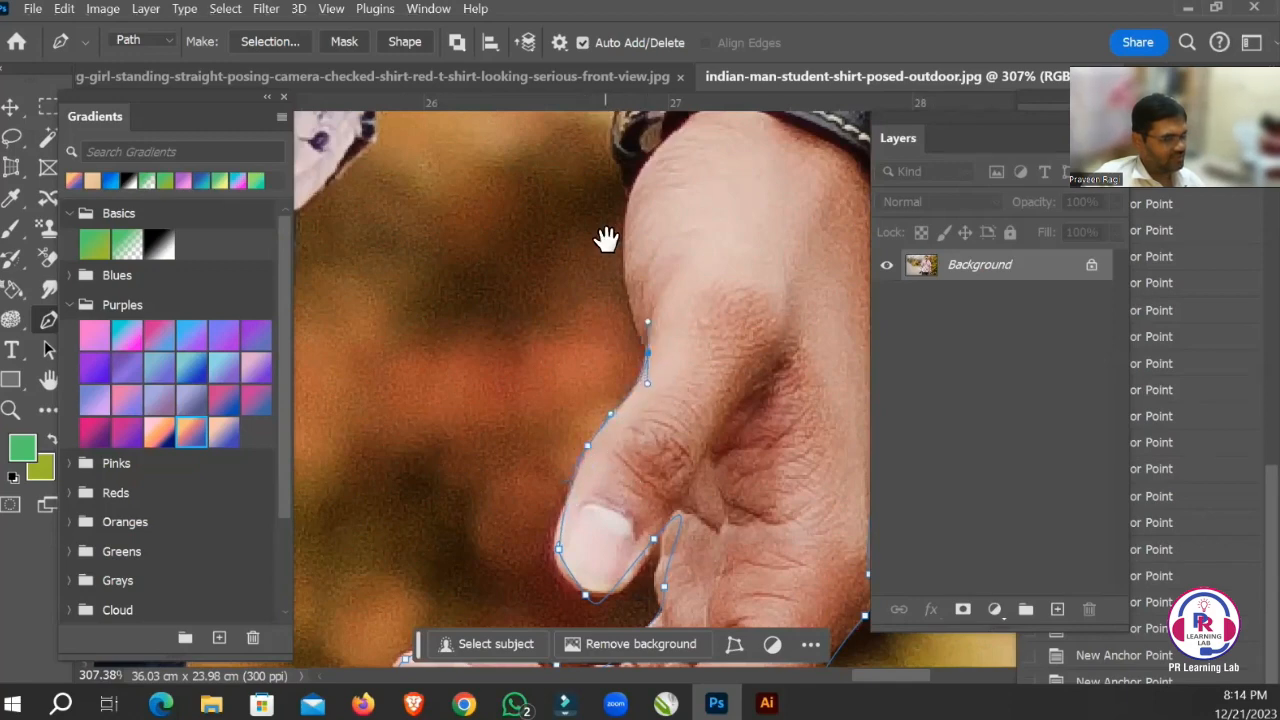
Trace the path up the wrist, around the watch strap and up the inner edge of the cuff.
drag(606, 240, 632, 403)
drag(657, 362, 666, 486)
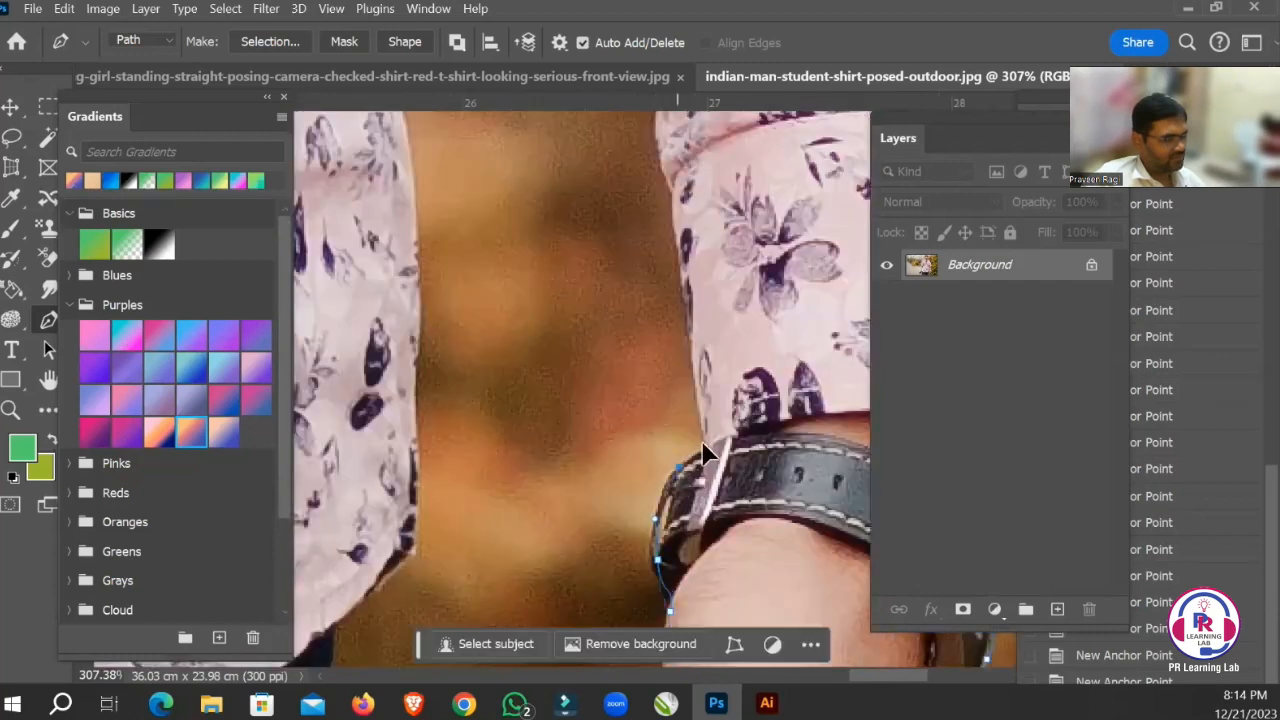
drag(672, 312, 739, 601)
drag(723, 437, 735, 508)
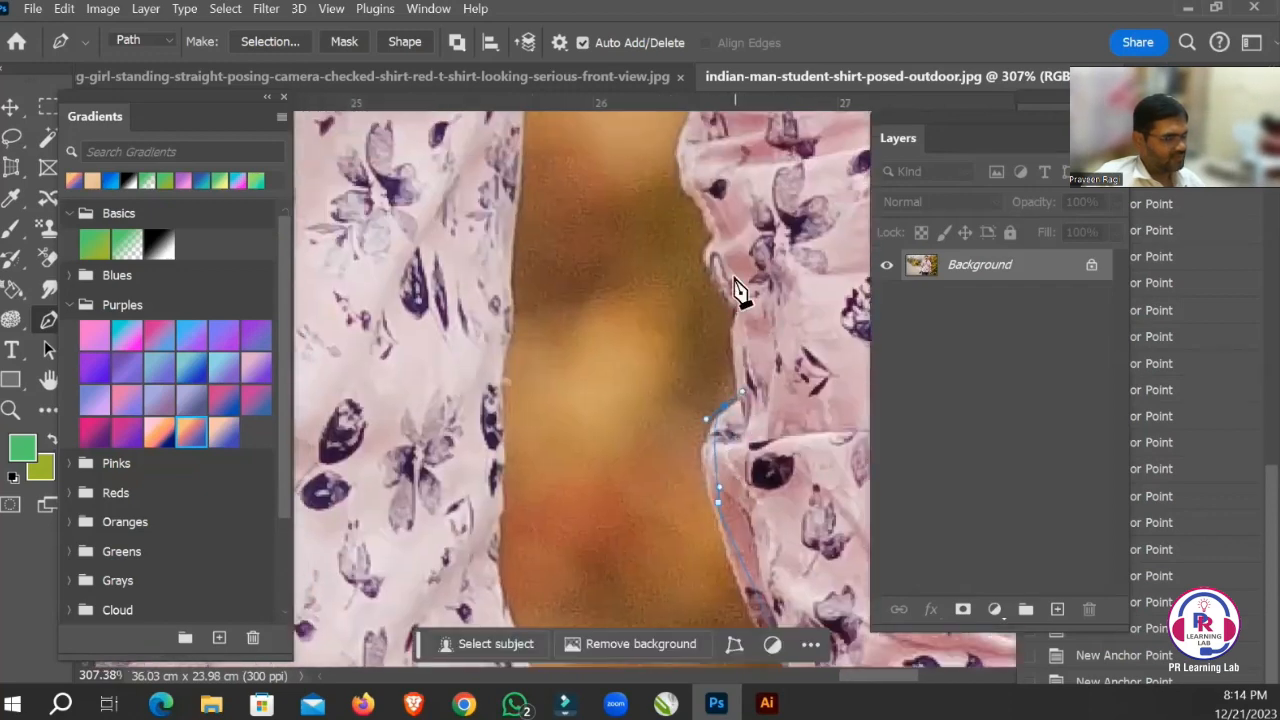
Trace the path up the forearm sleeve's inner edge, following its folds toward the elbow.
drag(736, 304, 737, 278)
drag(725, 246, 757, 437)
drag(723, 380, 742, 539)
drag(749, 466, 756, 418)
drag(719, 351, 751, 475)
Trace the path up the inner edge of the upper sleeve to the narrow top of the gap at the armpit.
drag(742, 410, 770, 360)
drag(769, 361, 712, 446)
drag(696, 372, 660, 542)
drag(693, 498, 693, 437)
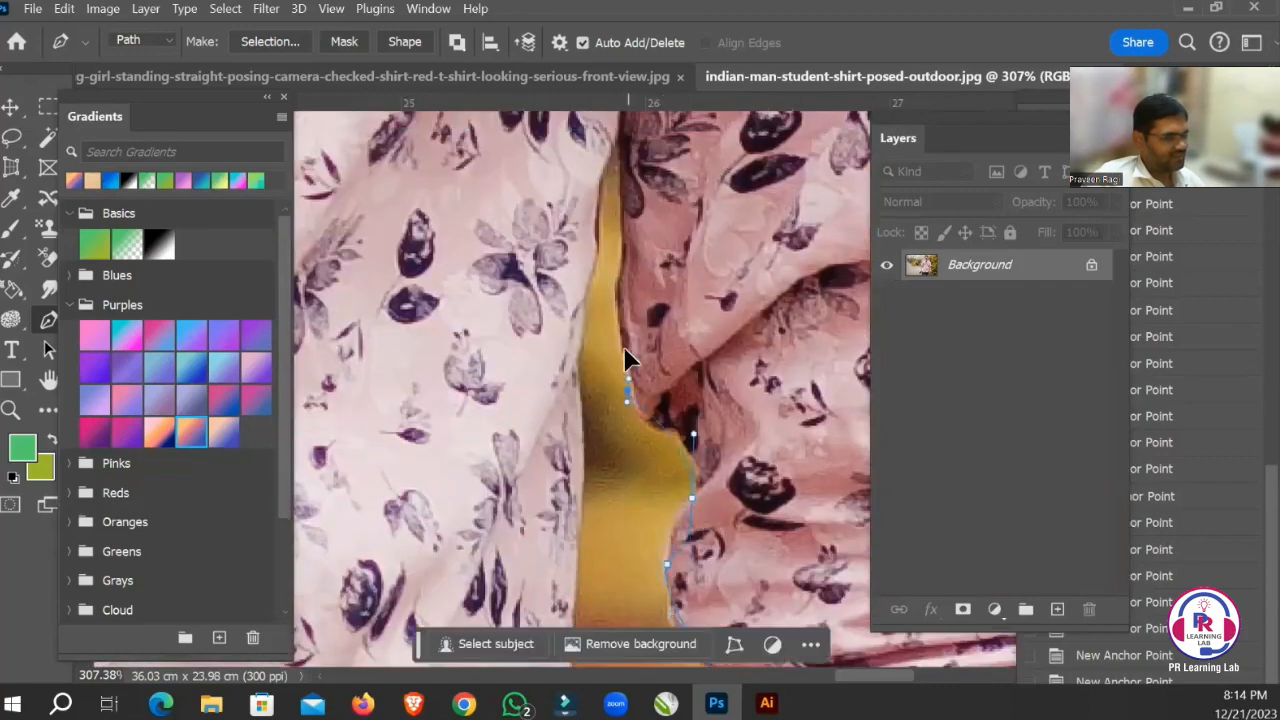
drag(625, 358, 740, 585)
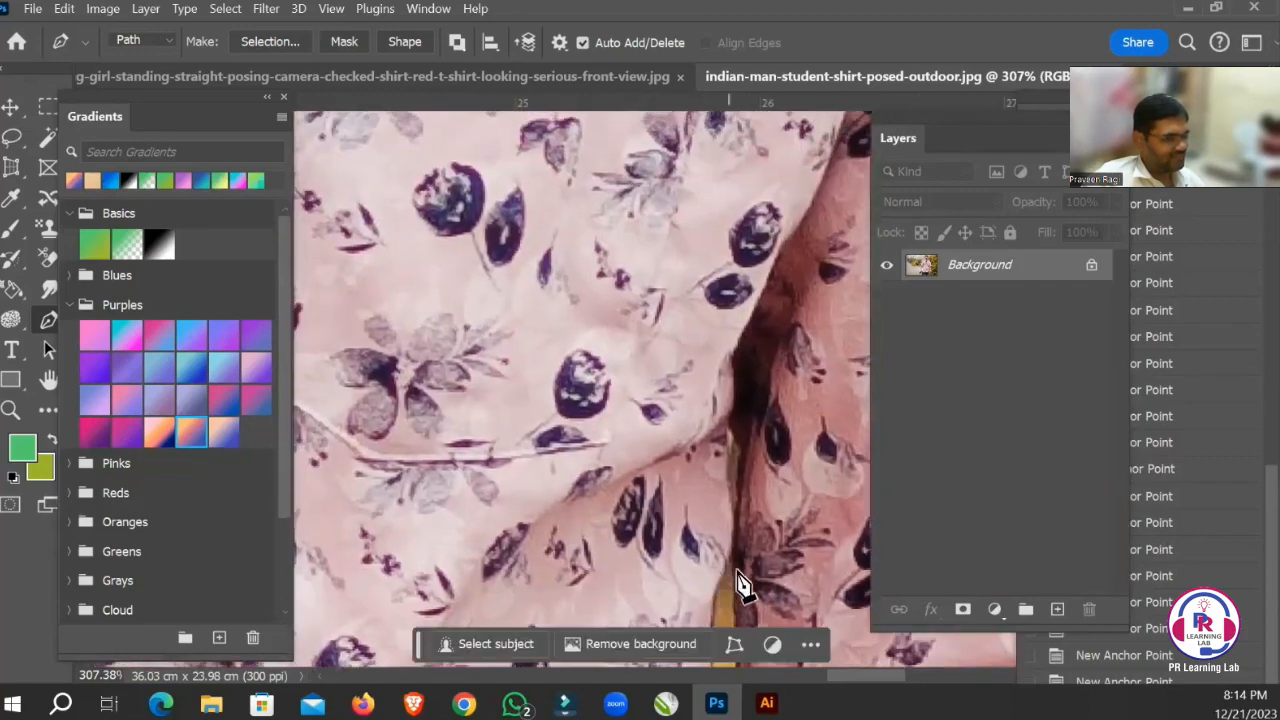
mouse_move(638, 553)
mouse_down()
mouse_move(706, 386)
mouse_move(737, 491)
mouse_up()
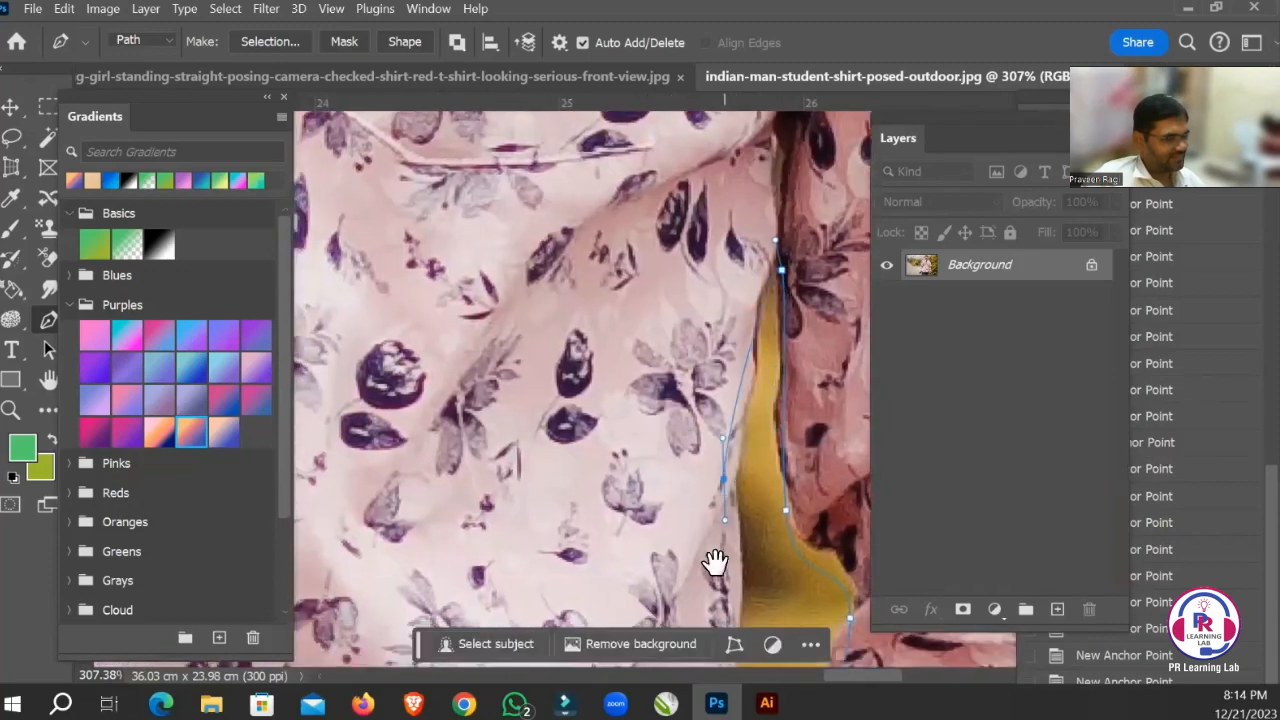
Trace the path down the side of the shirt's torso from the armpit gap toward the hem.
drag(714, 563, 706, 325)
drag(700, 560, 672, 270)
drag(664, 484, 672, 405)
drag(674, 338, 684, 195)
drag(680, 620, 714, 322)
drag(704, 354, 686, 470)
mouse_move(686, 520)
mouse_down()
mouse_move(706, 186)
mouse_move(749, 277)
mouse_move(748, 140)
mouse_up()
drag(757, 323, 748, 348)
drag(742, 390, 691, 163)
Trace the path past the shirt hem and down the dark jeans leg's outer edge to the photo's lower edge.
mouse_move(720, 413)
mouse_down()
mouse_move(697, 311)
mouse_move(670, 337)
mouse_move(728, 158)
mouse_move(746, 150)
mouse_up()
drag(716, 208, 708, 240)
drag(688, 282, 711, 190)
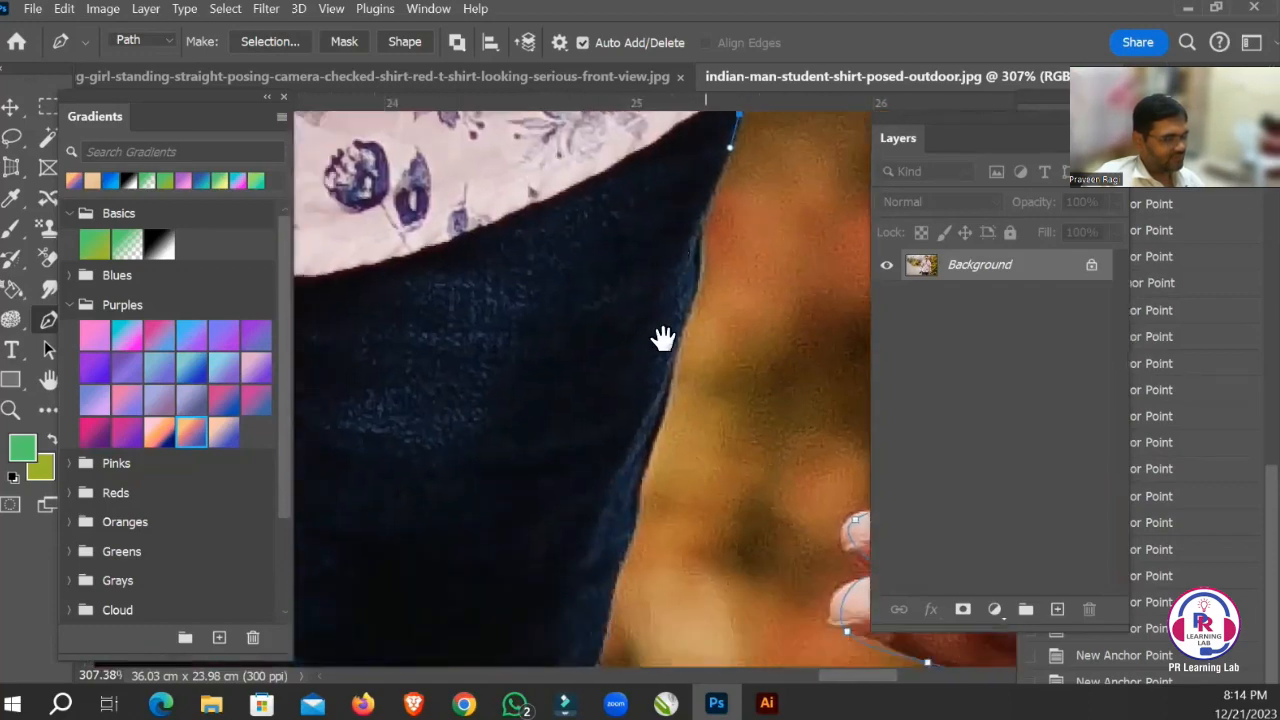
drag(663, 337, 686, 173)
drag(660, 341, 726, 86)
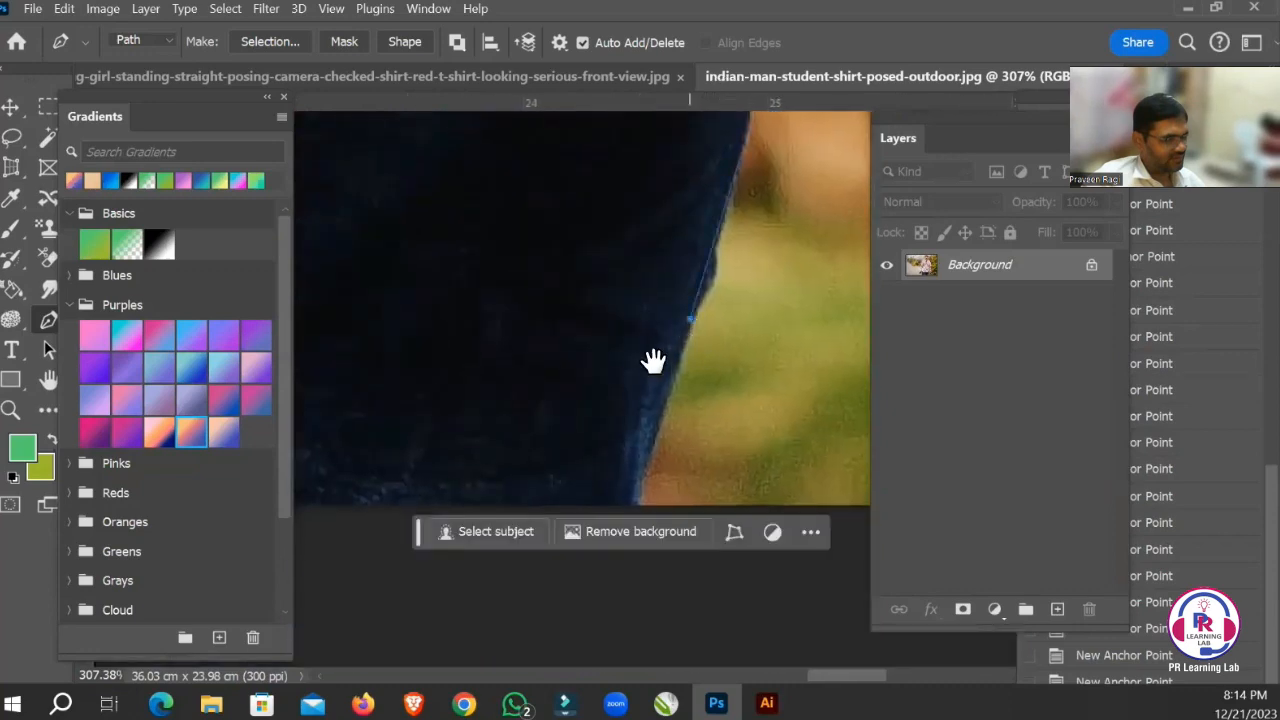
drag(651, 360, 697, 195)
click(680, 324)
Loop the path below the photo, then trace up and back down around the background gap between the legs.
drag(535, 311, 795, 296)
drag(629, 290, 551, 280)
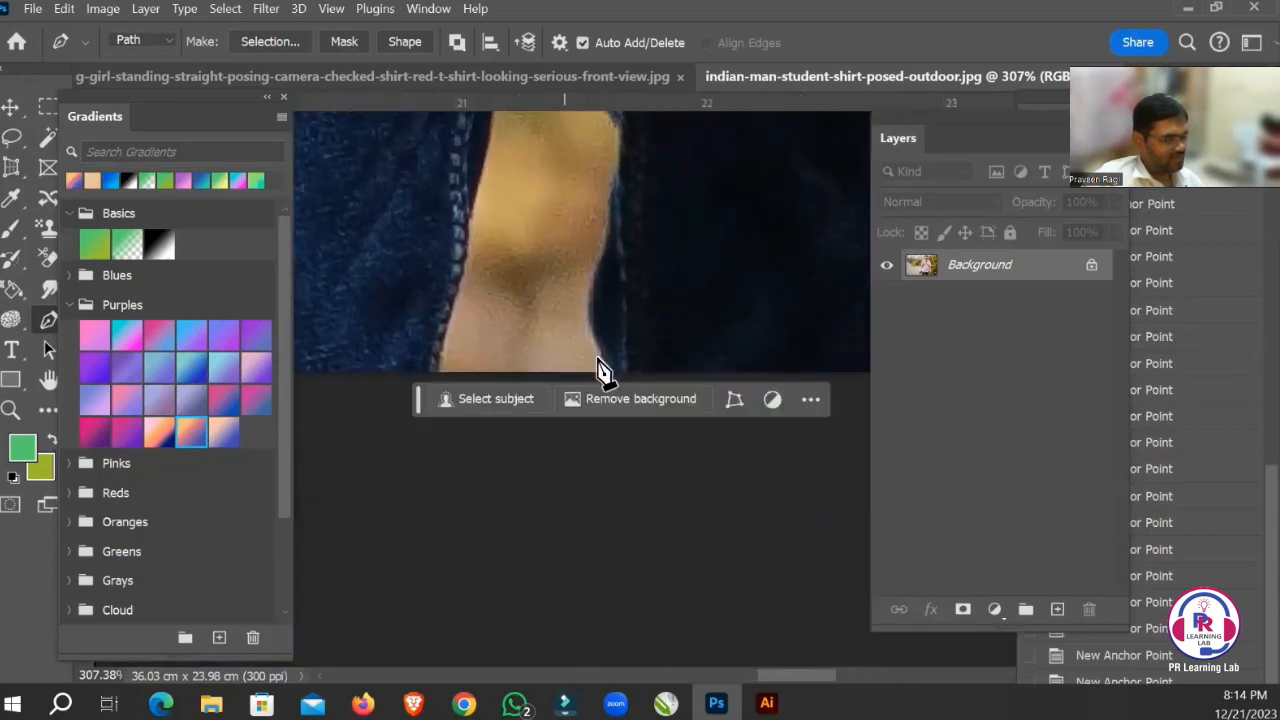
drag(663, 137, 674, 197)
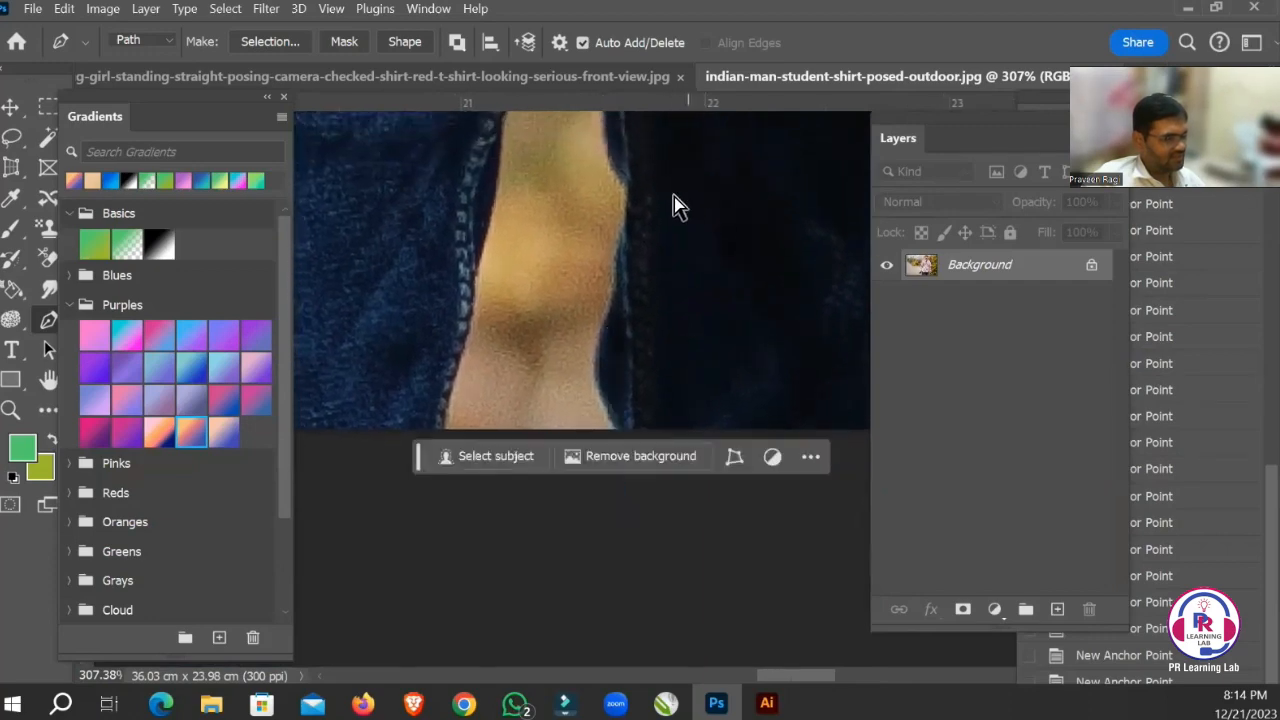
scroll(697, 258, down, 5)
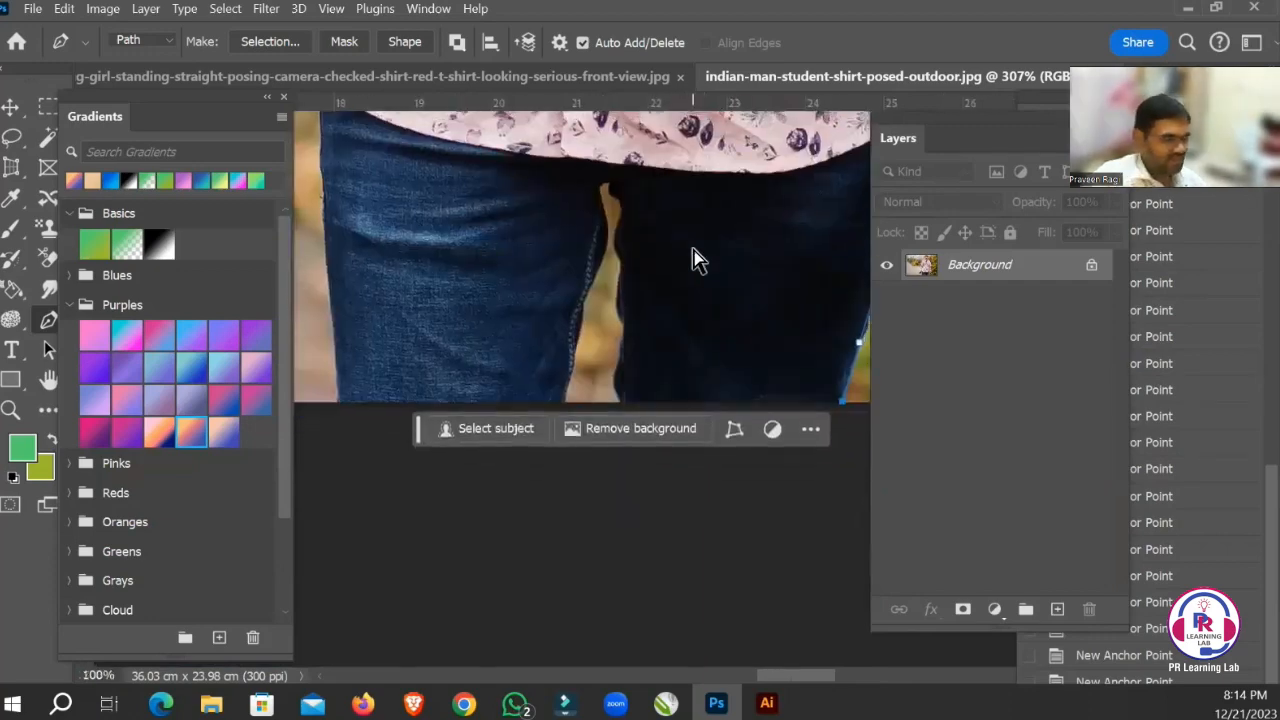
drag(651, 461, 689, 504)
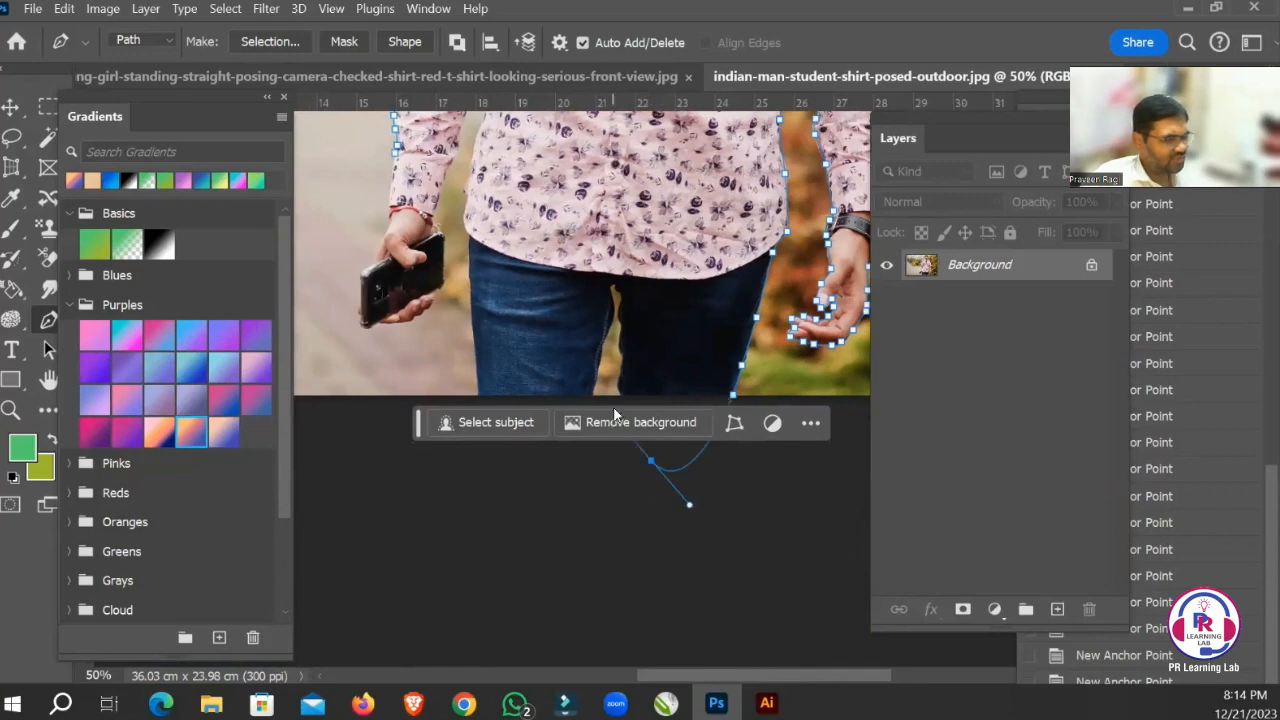
drag(620, 392, 629, 361)
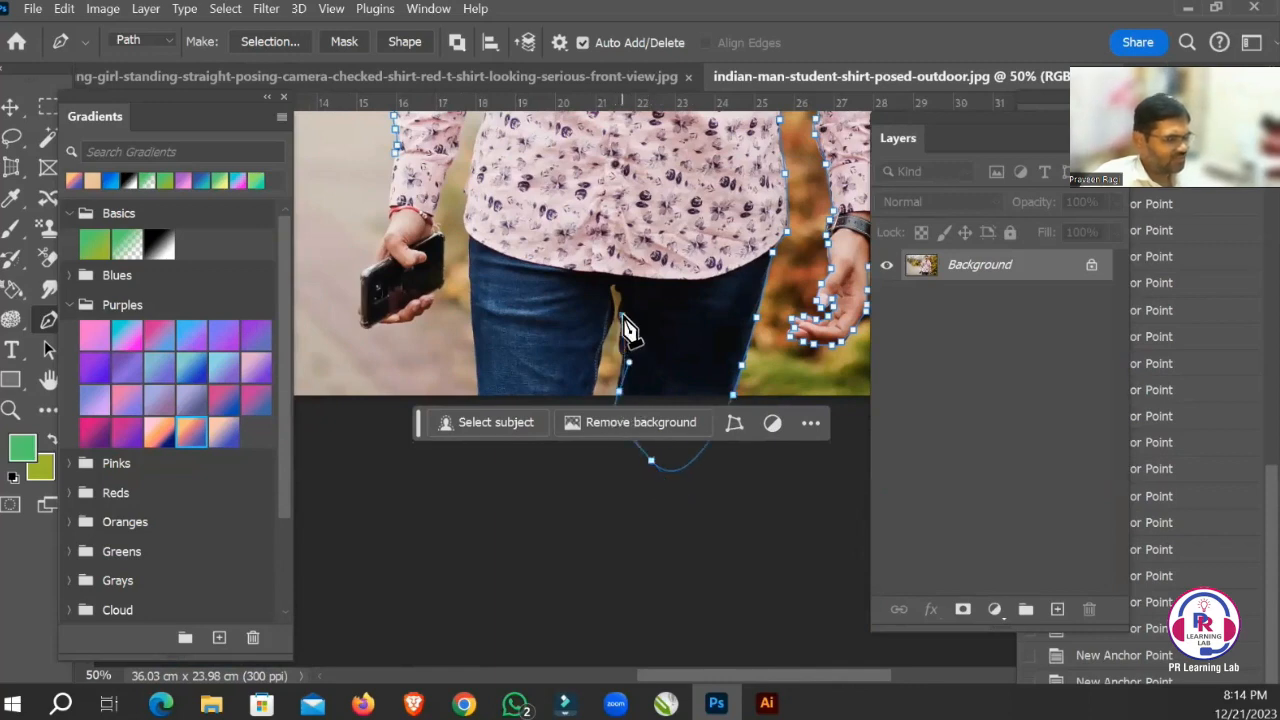
drag(615, 284, 588, 370)
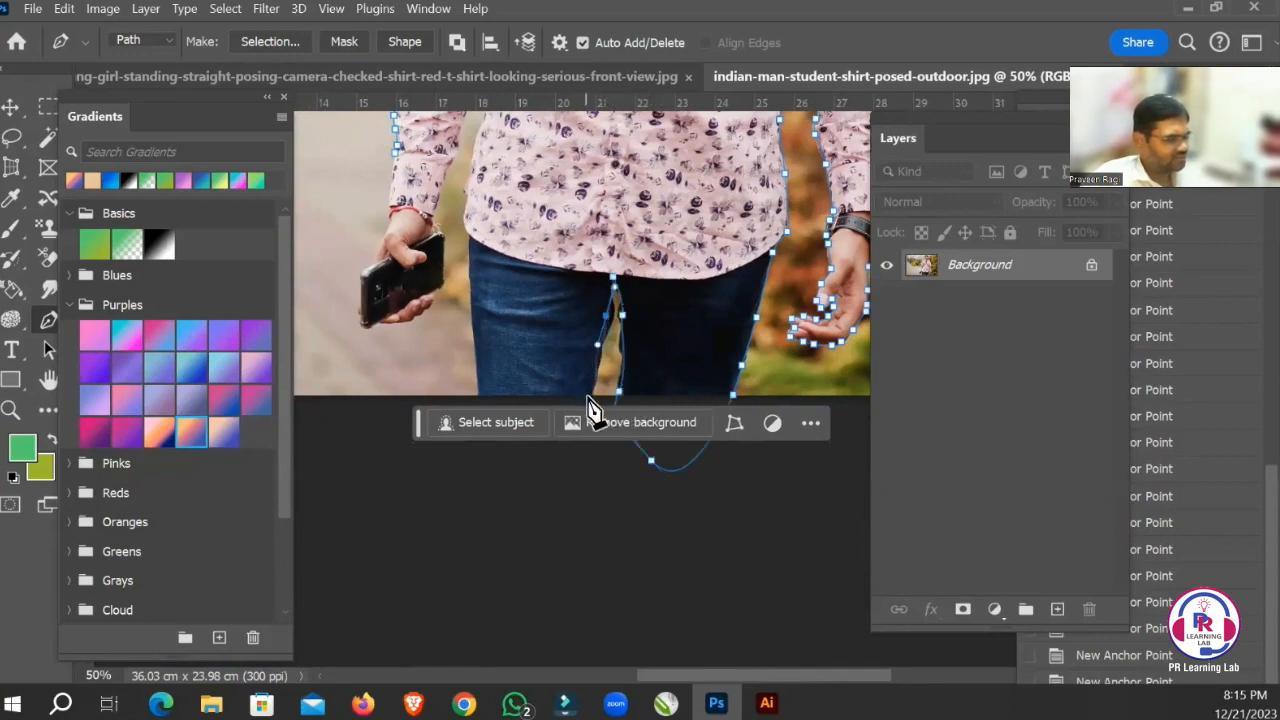
Trace across the other leg's base, up its outer edge and the shirt's side to the armpit, and down the sleeve's inner edge.
click(477, 396)
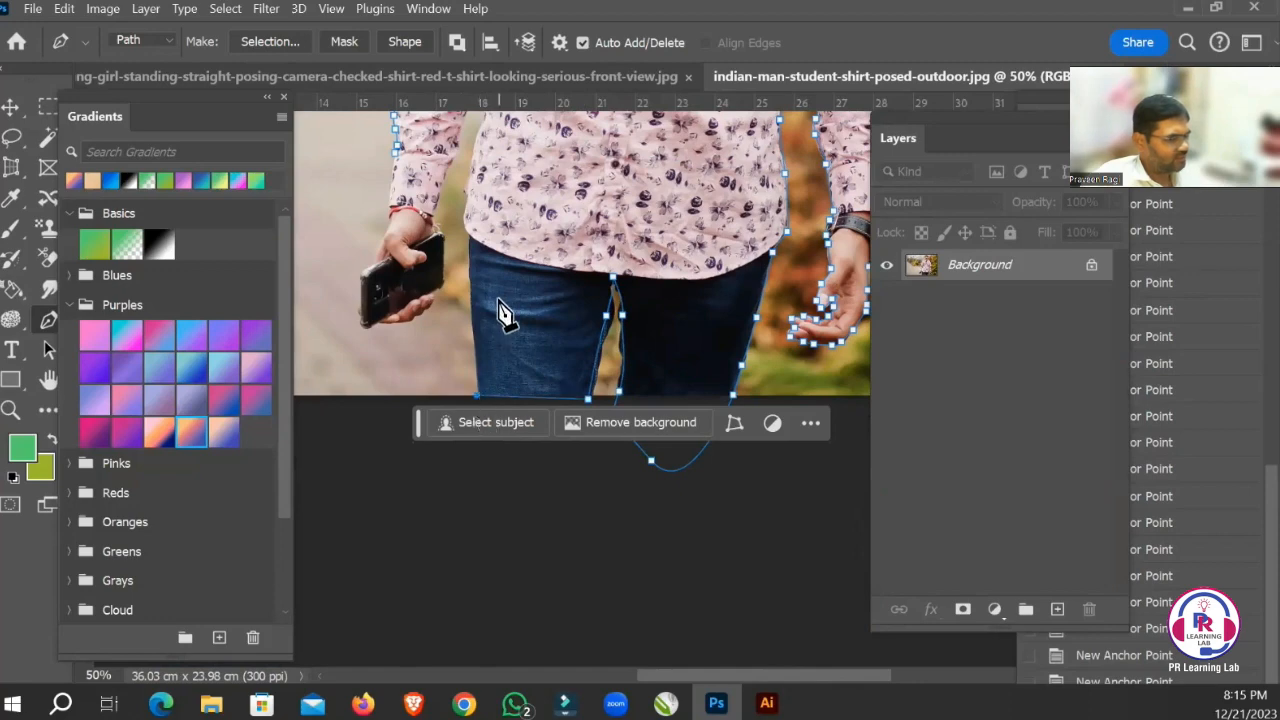
drag(465, 243, 496, 312)
drag(425, 243, 500, 306)
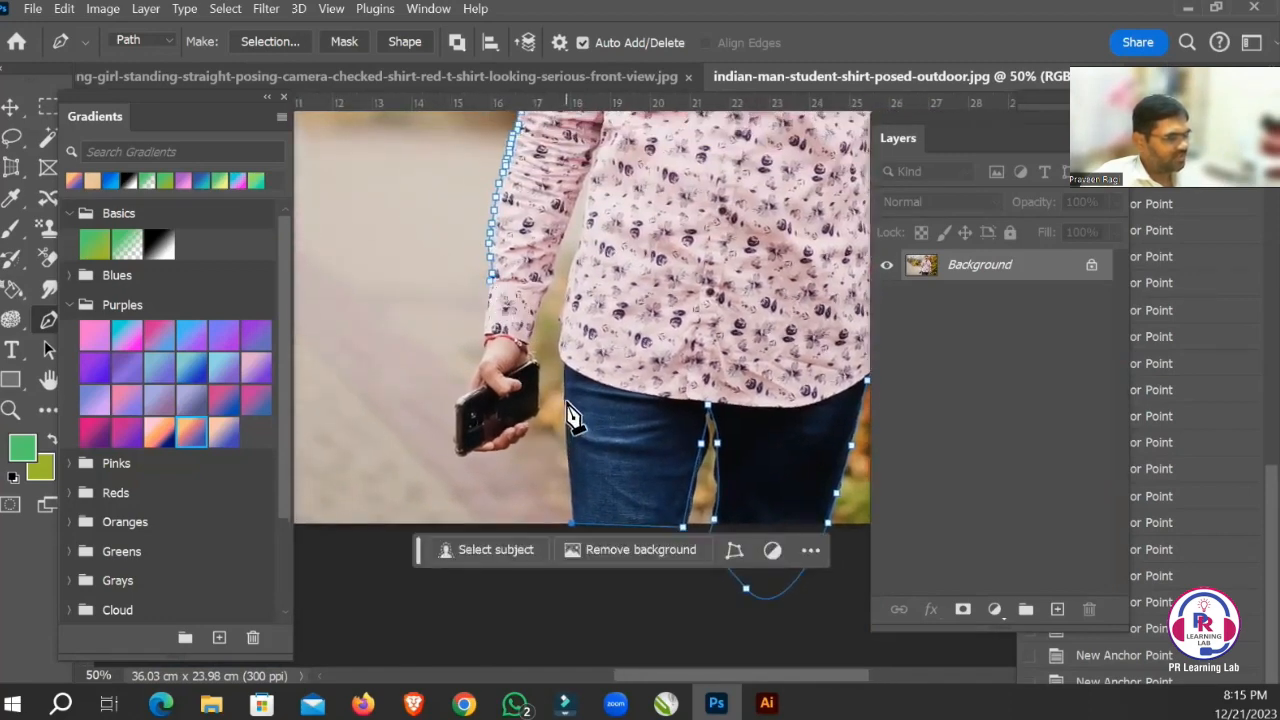
drag(571, 335, 608, 392)
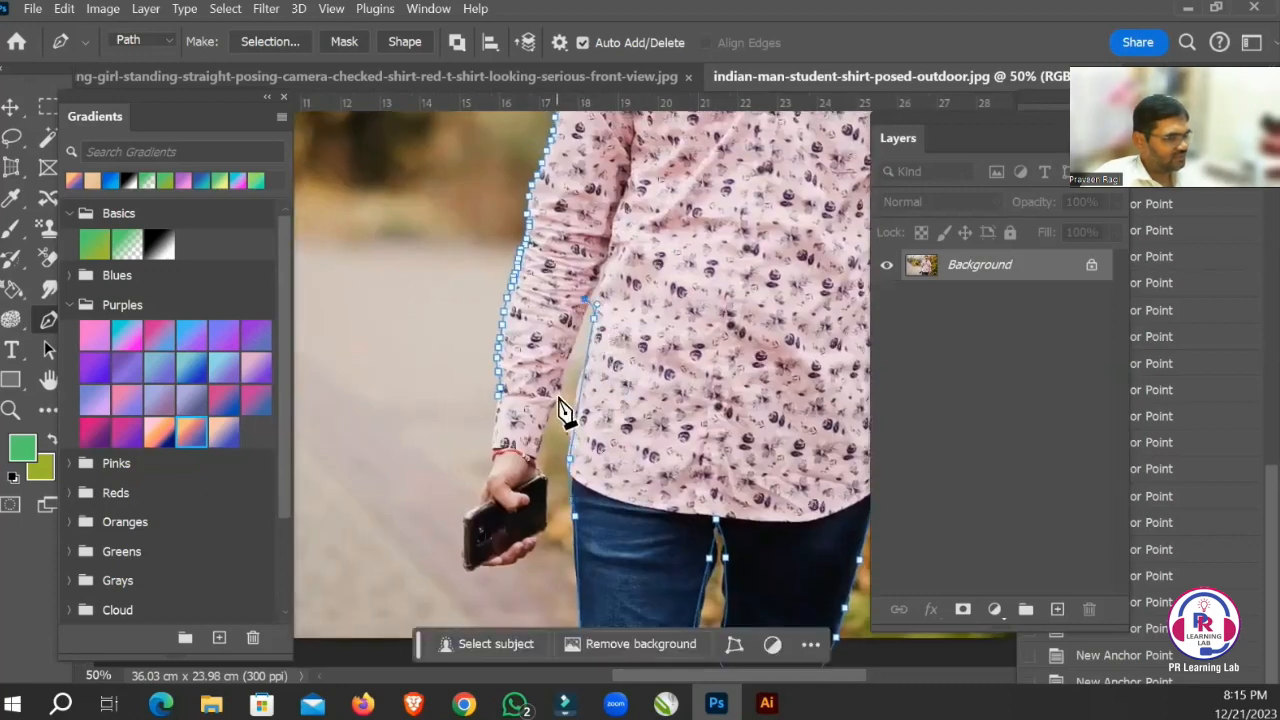
drag(543, 423, 569, 355)
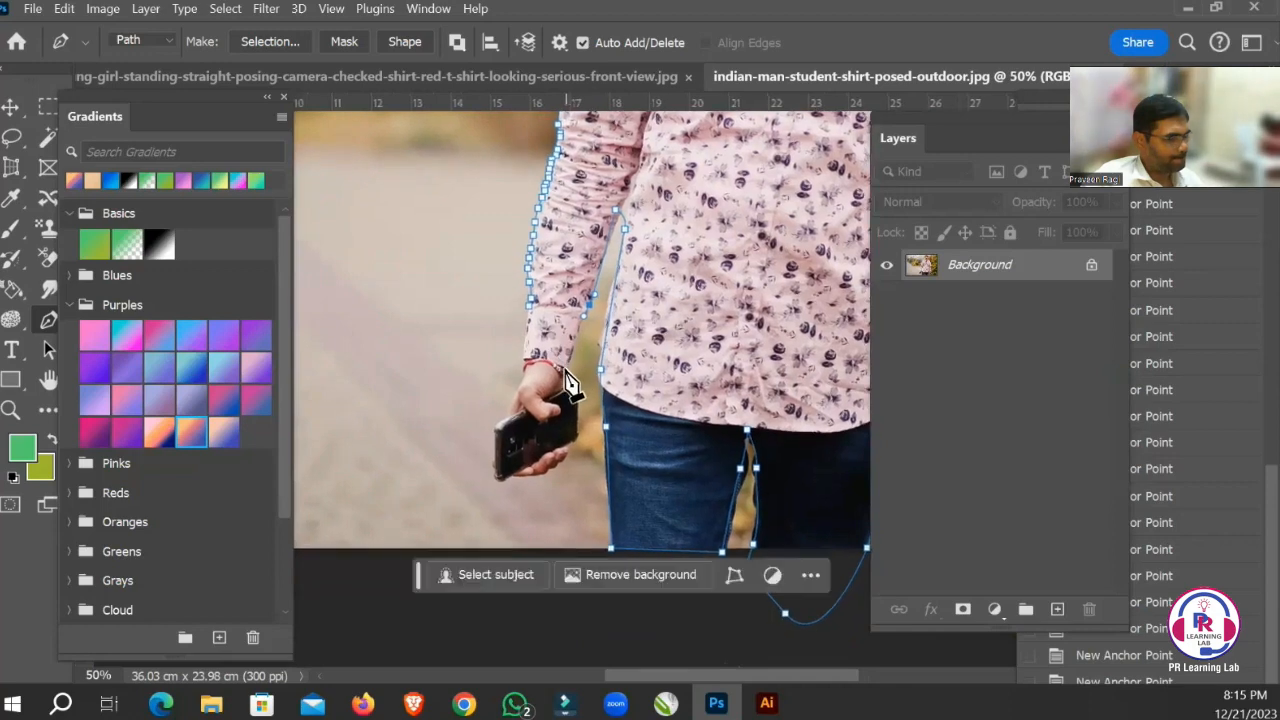
Trace the path from the wristband along the phone's inner side and around the fingers holding it.
click(565, 369)
click(576, 390)
click(576, 424)
click(568, 449)
click(563, 462)
click(552, 470)
click(537, 477)
click(516, 478)
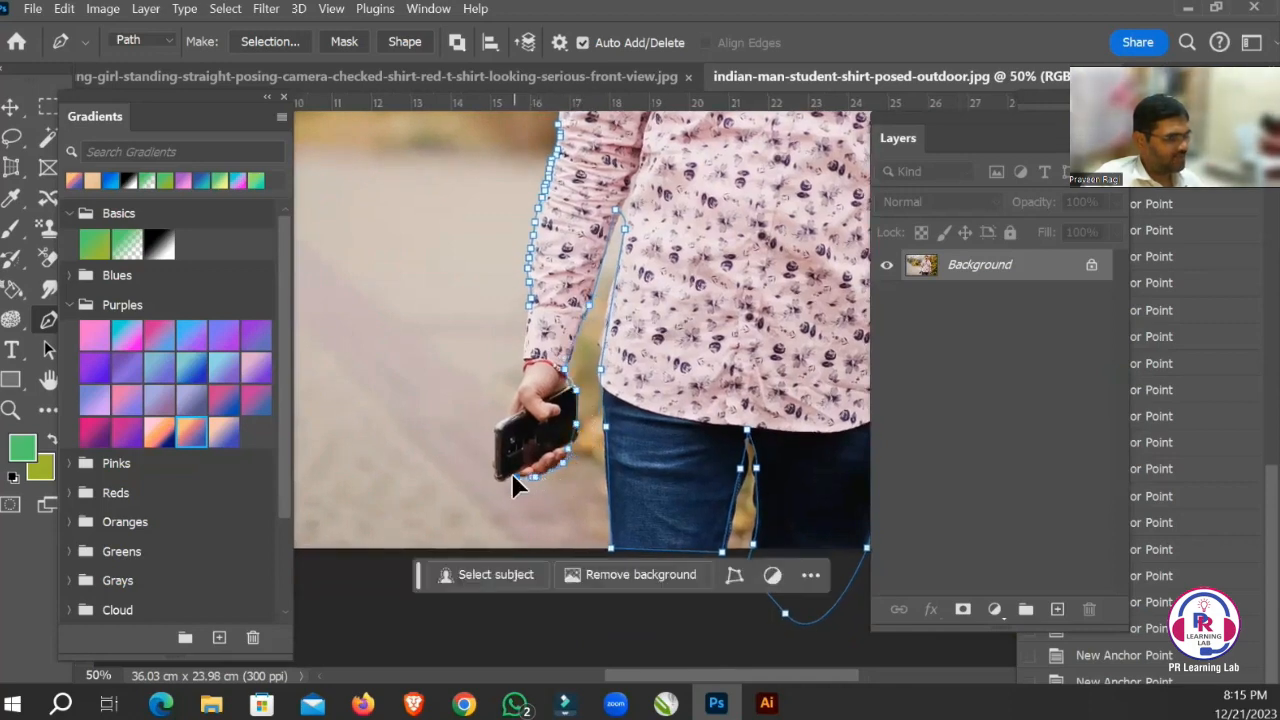
Trace the path around the phone's outer side and up the hand and cuff, closing it at the starting point.
click(501, 479)
click(497, 439)
click(499, 420)
click(511, 408)
click(517, 402)
click(522, 364)
click(532, 318)
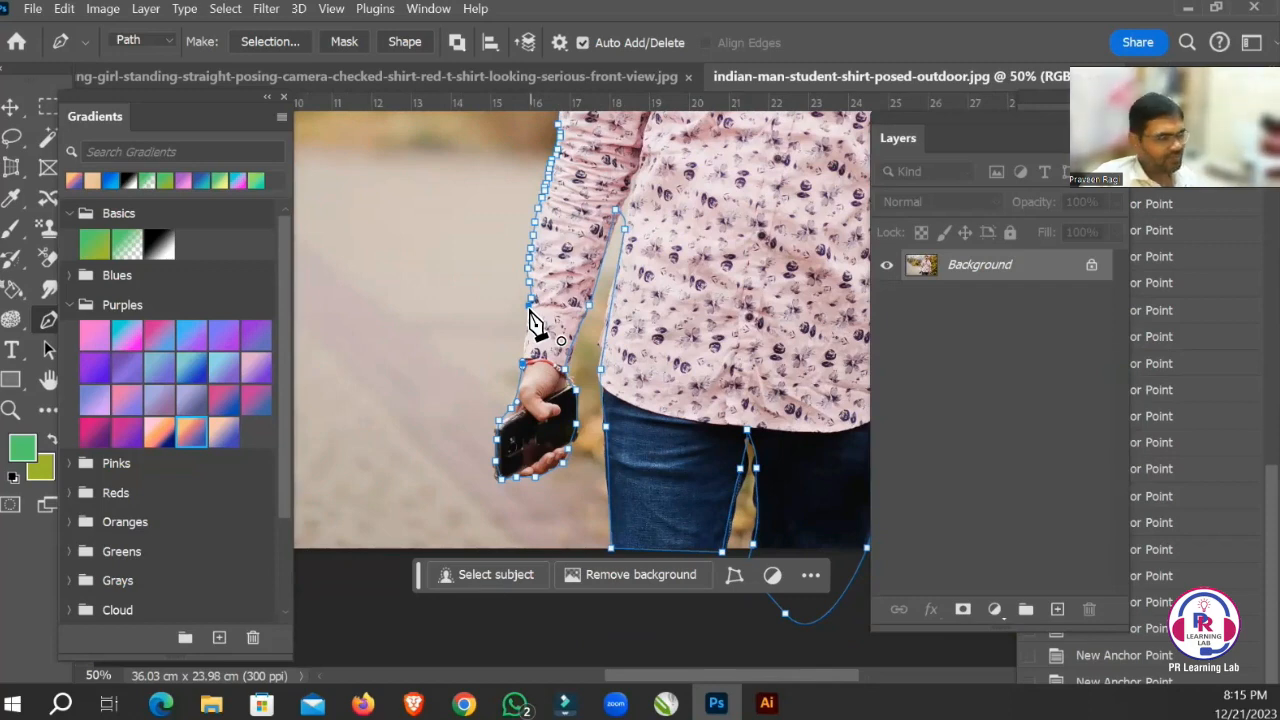
click(530, 310)
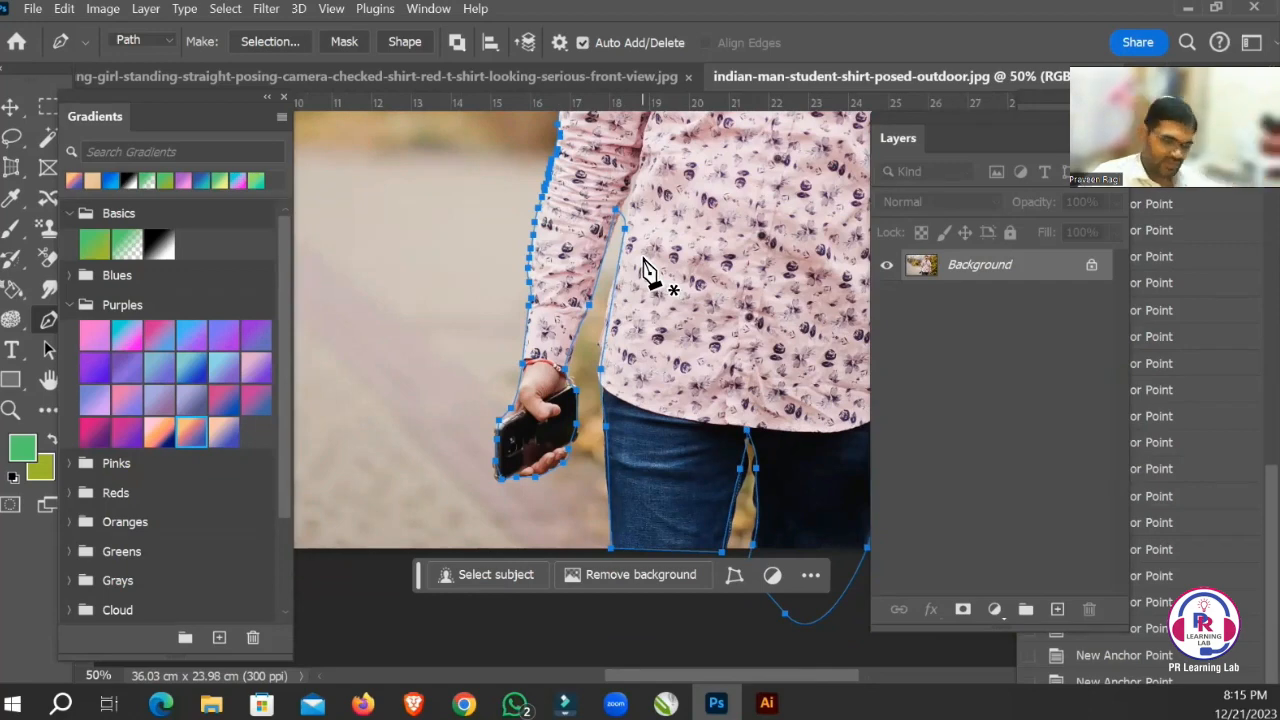
Convert the closed path into a new anti-aliased selection with a feather radius of 1 pixel.
key(ctrl+0)
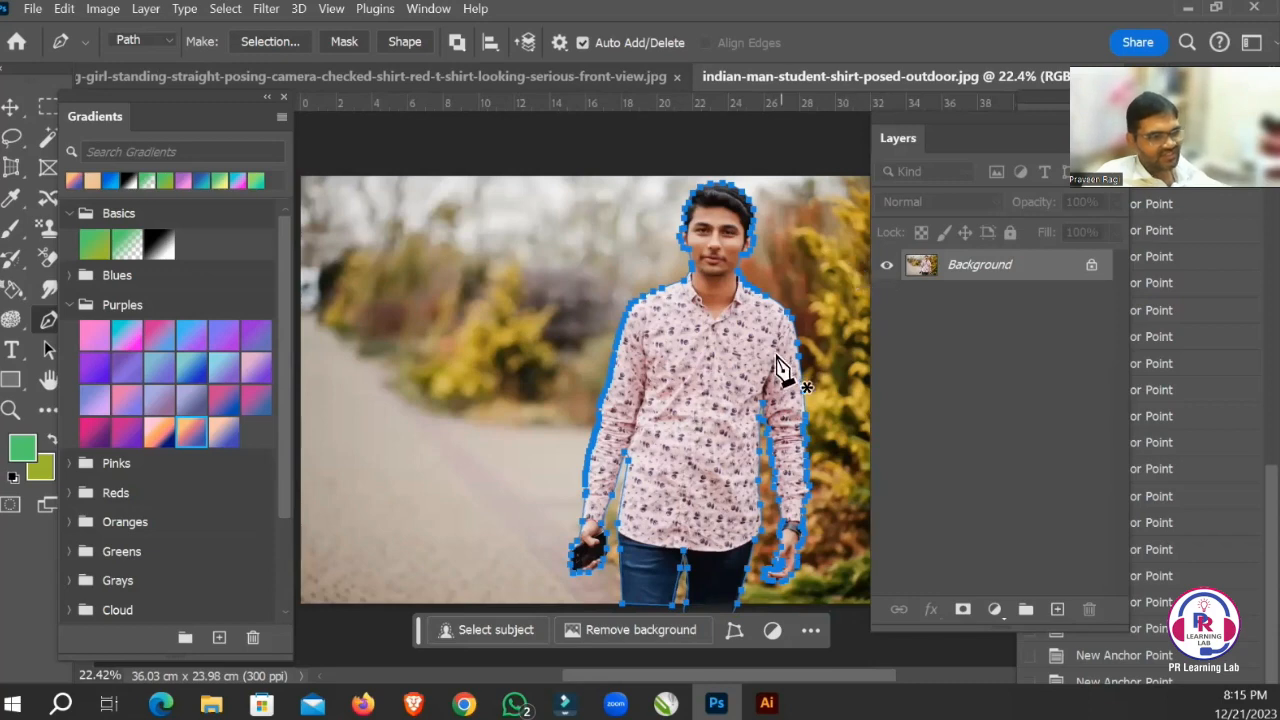
right_click(713, 338)
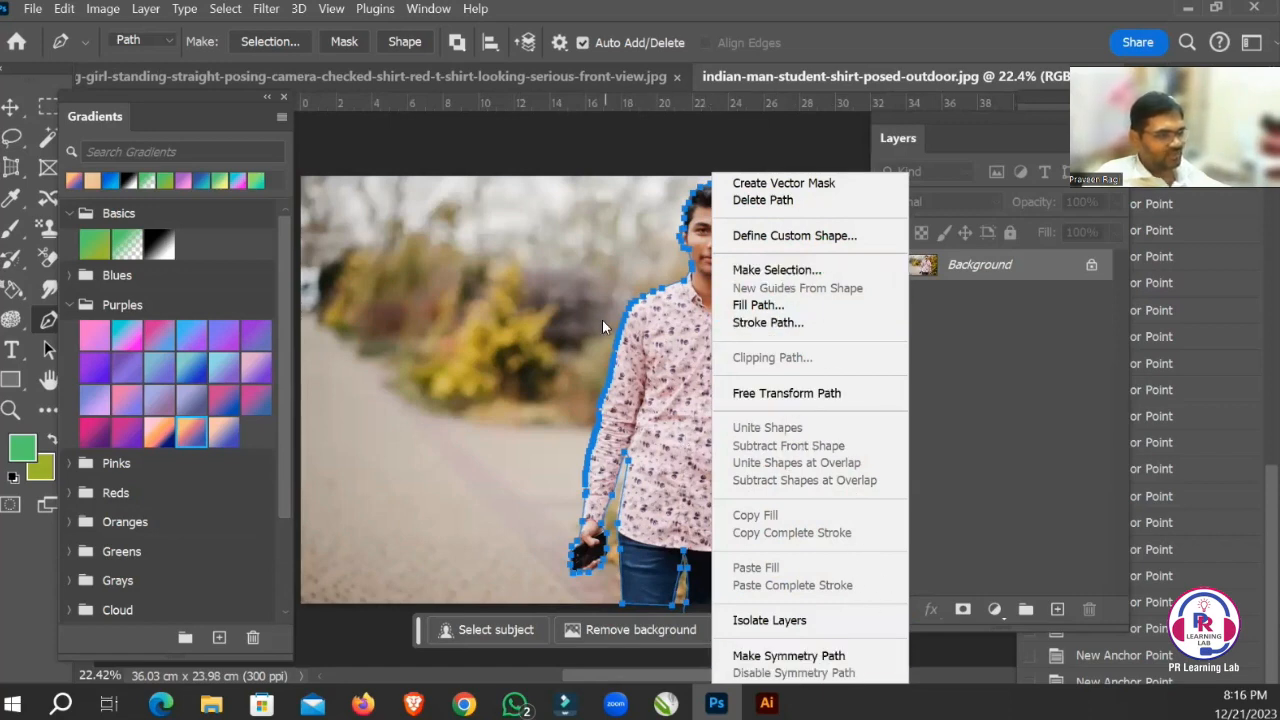
click(766, 276)
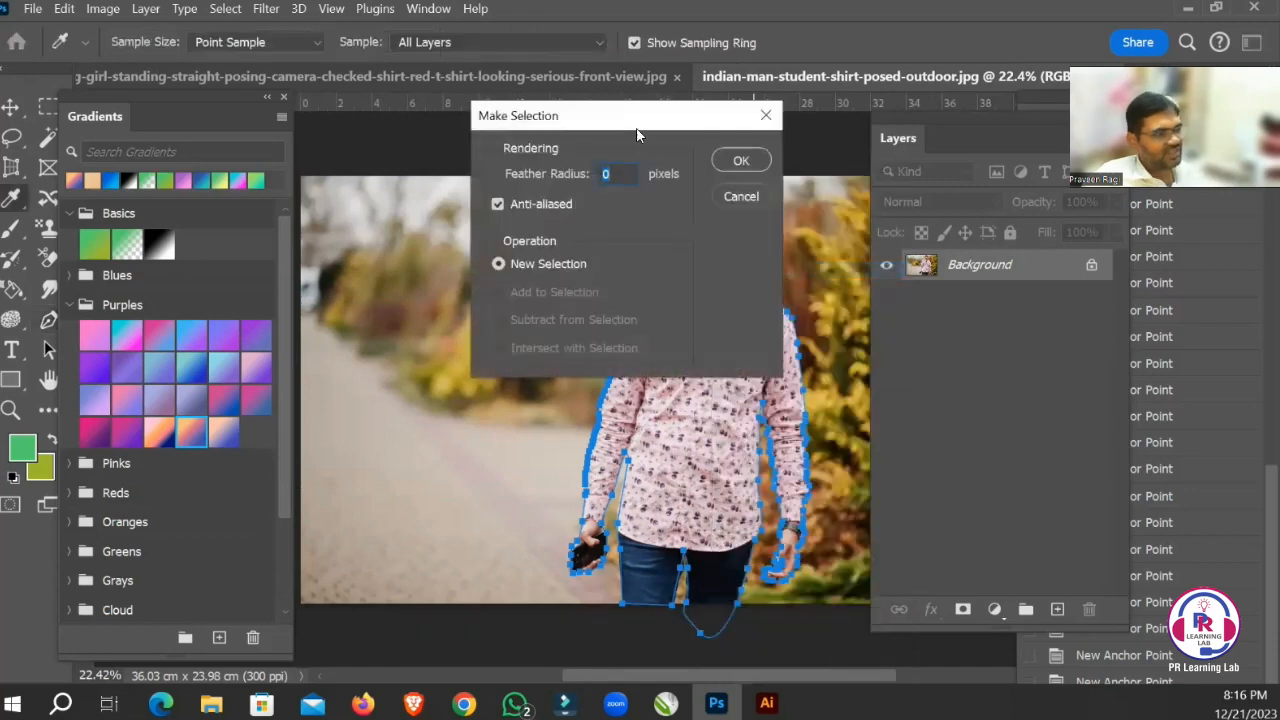
drag(635, 119, 424, 163)
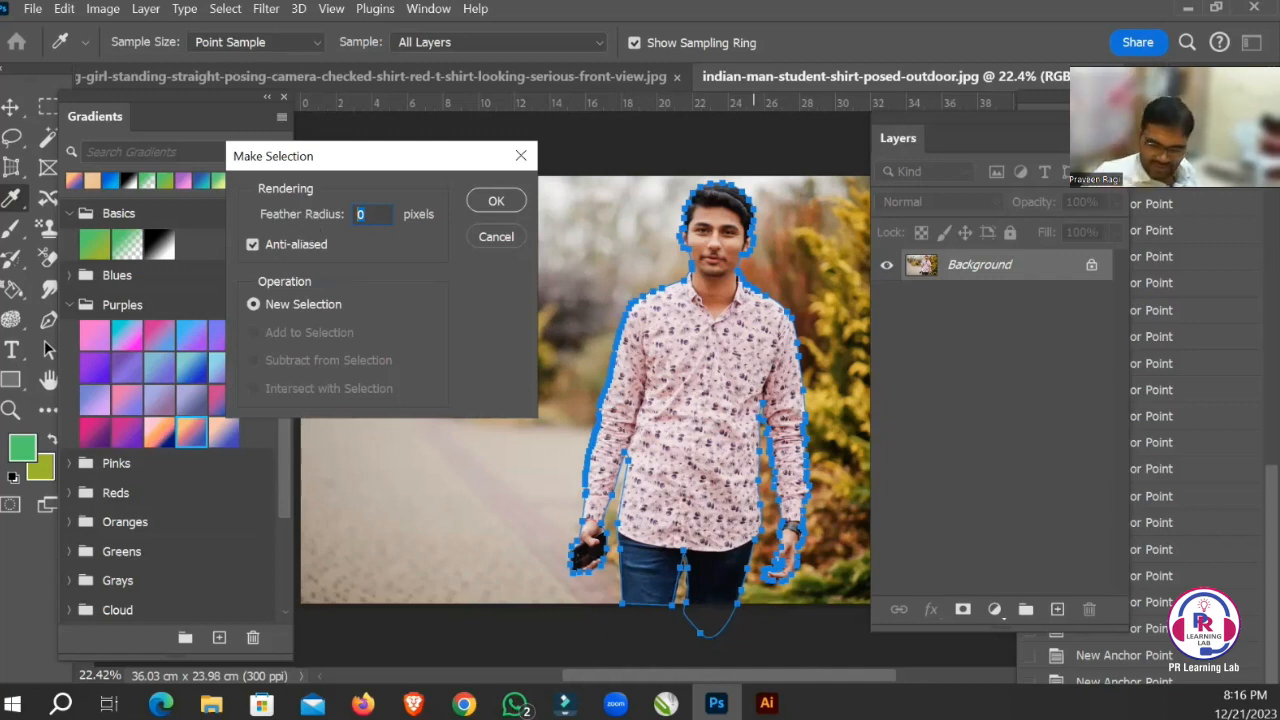
text(1)
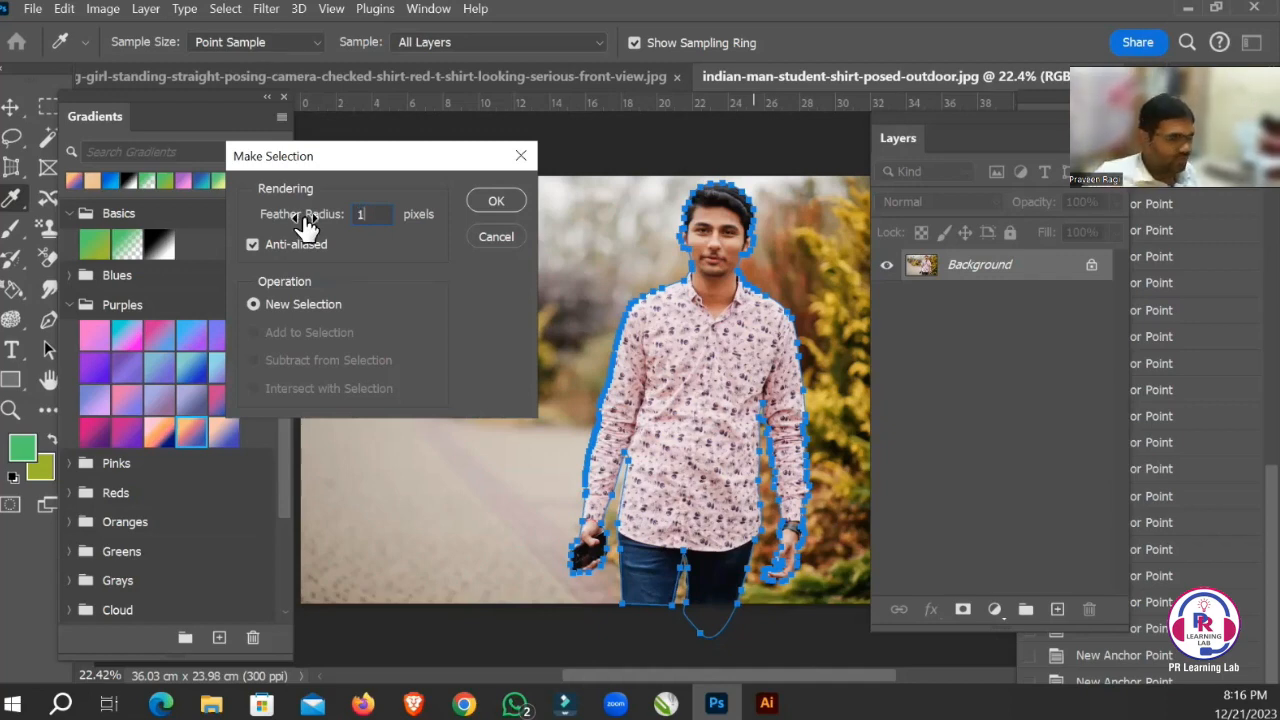
click(492, 200)
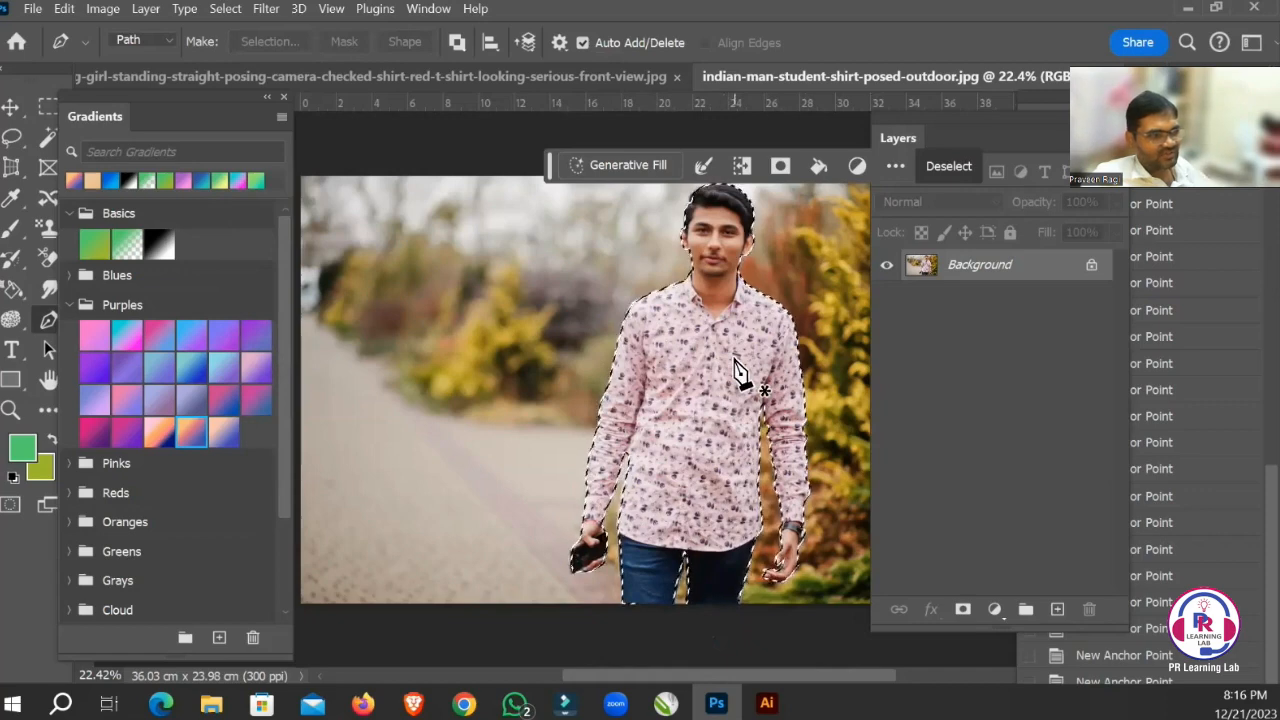
Copy the selected man onto a new layer and hide the Background layer.
click(226, 9)
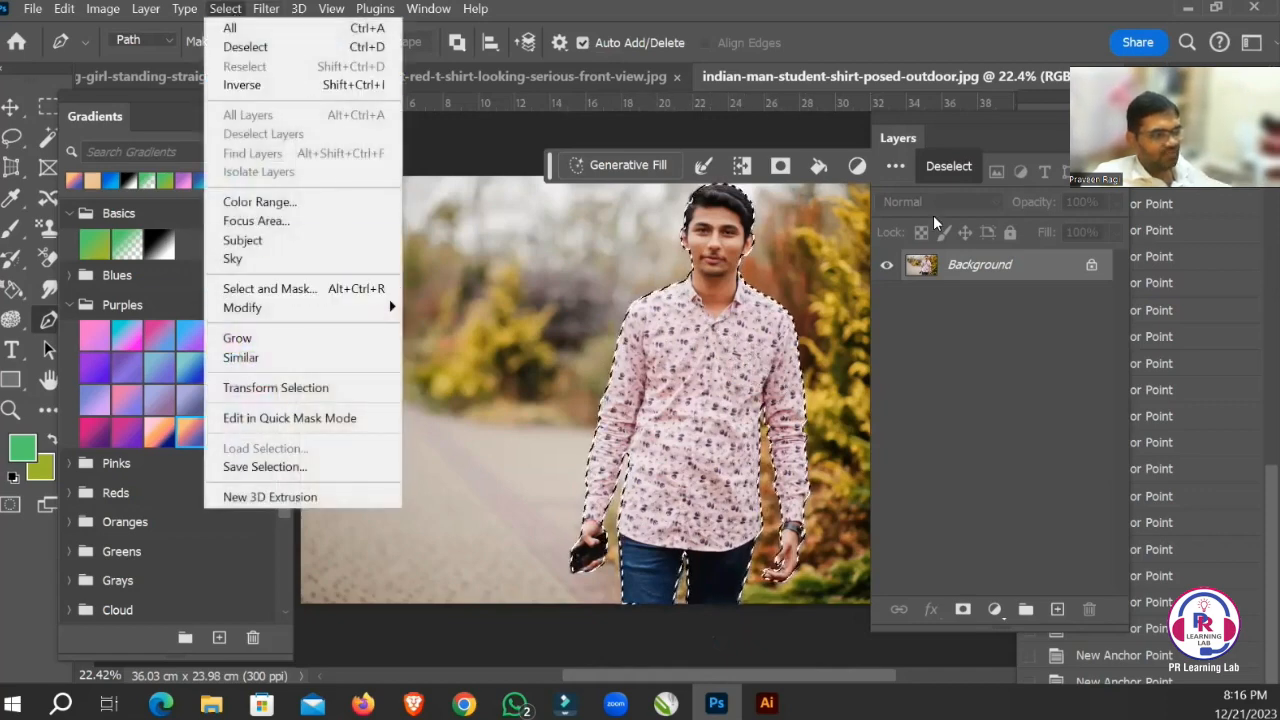
click(531, 244)
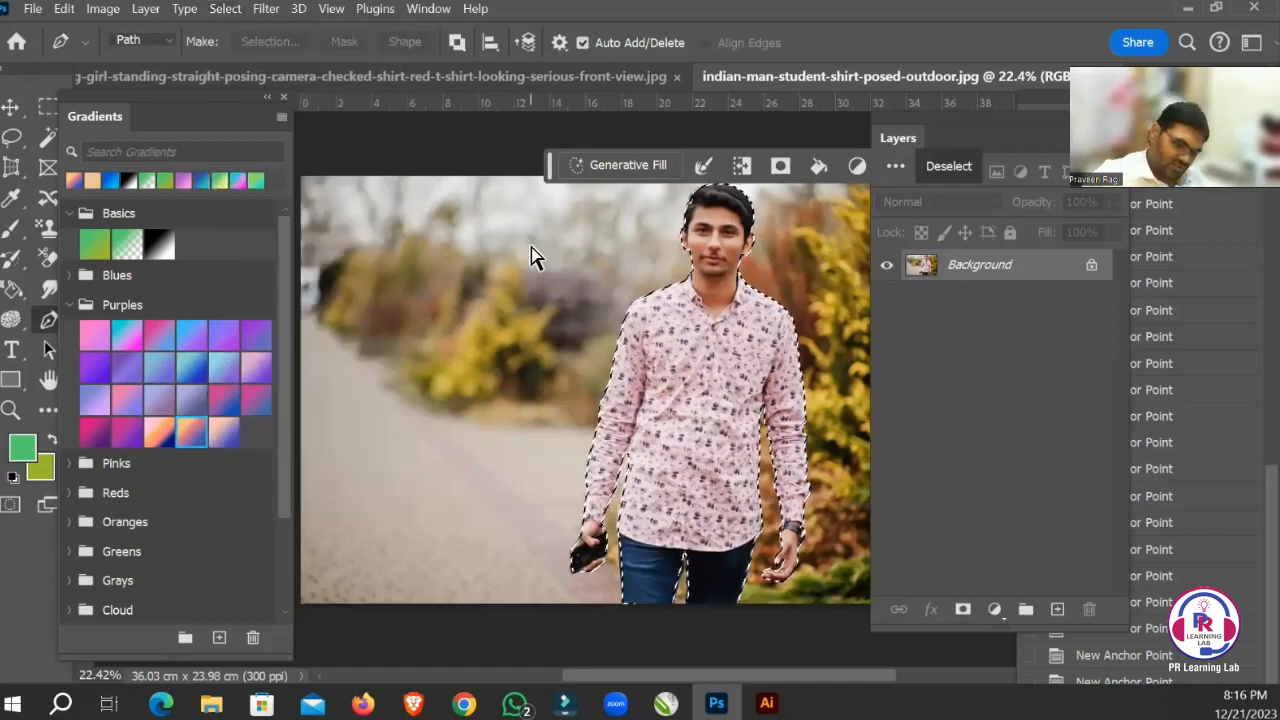
key(ctrl+j)
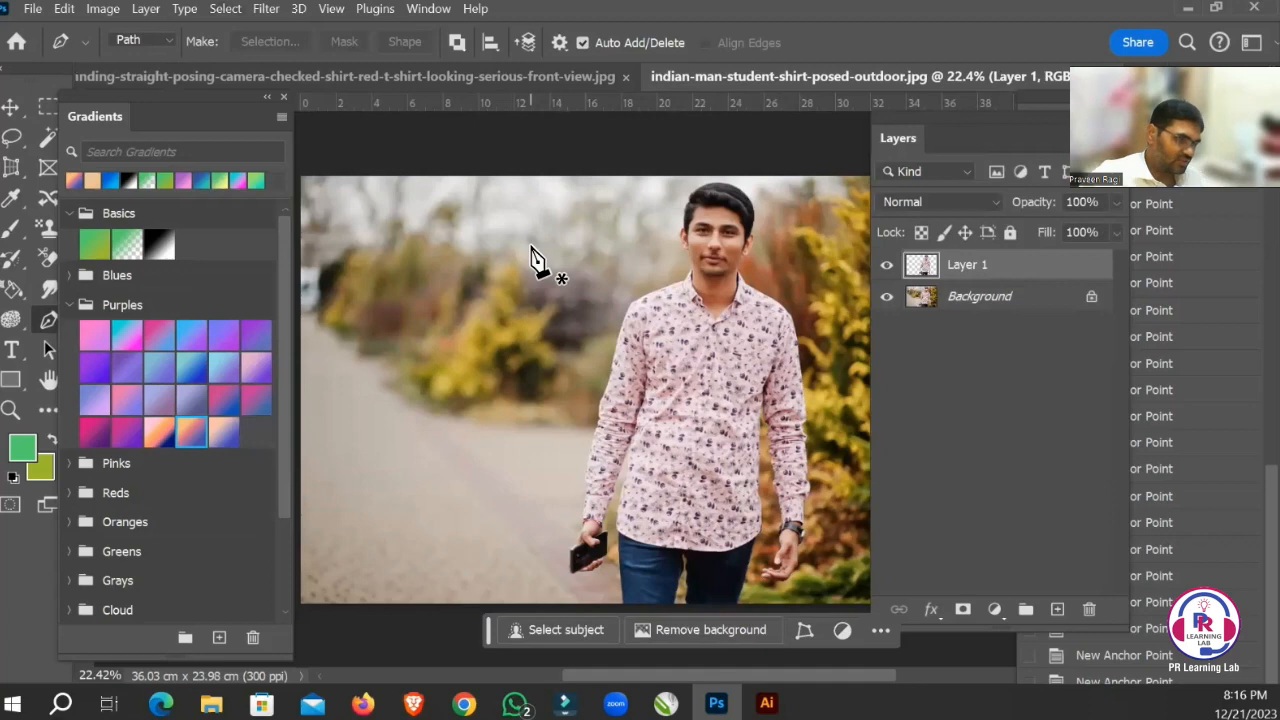
click(886, 296)
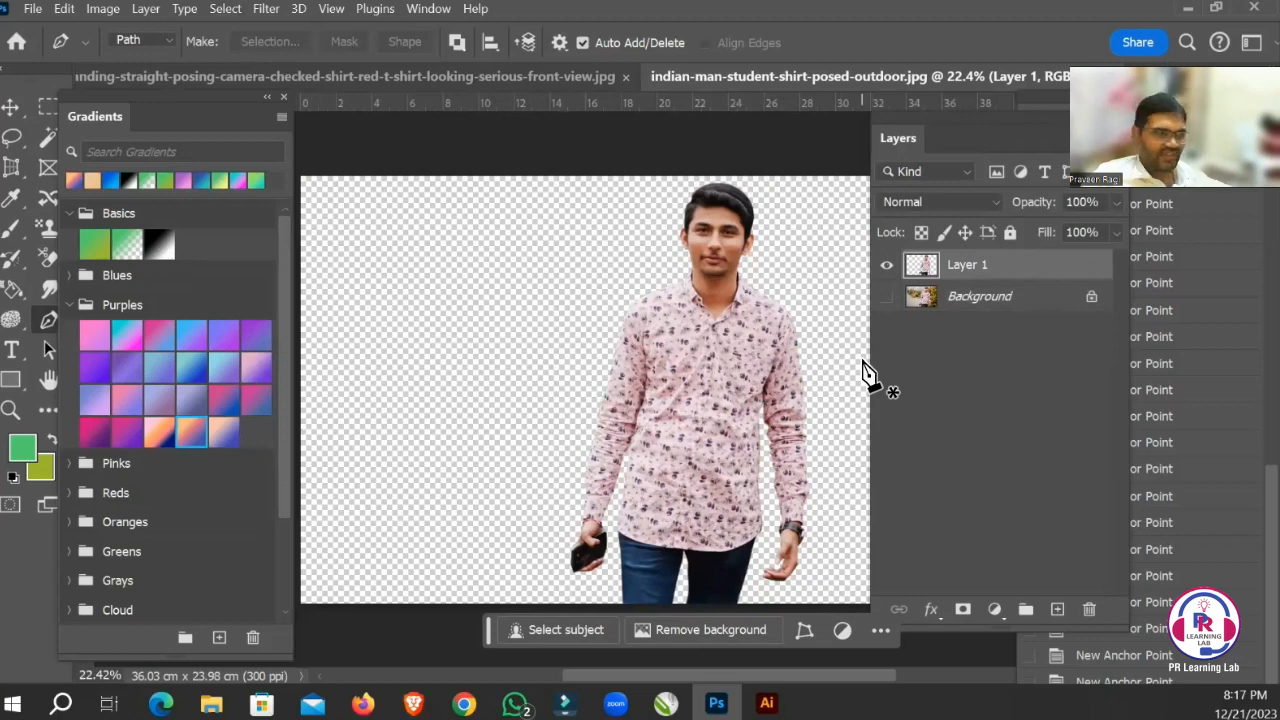
key(ctrl+z)
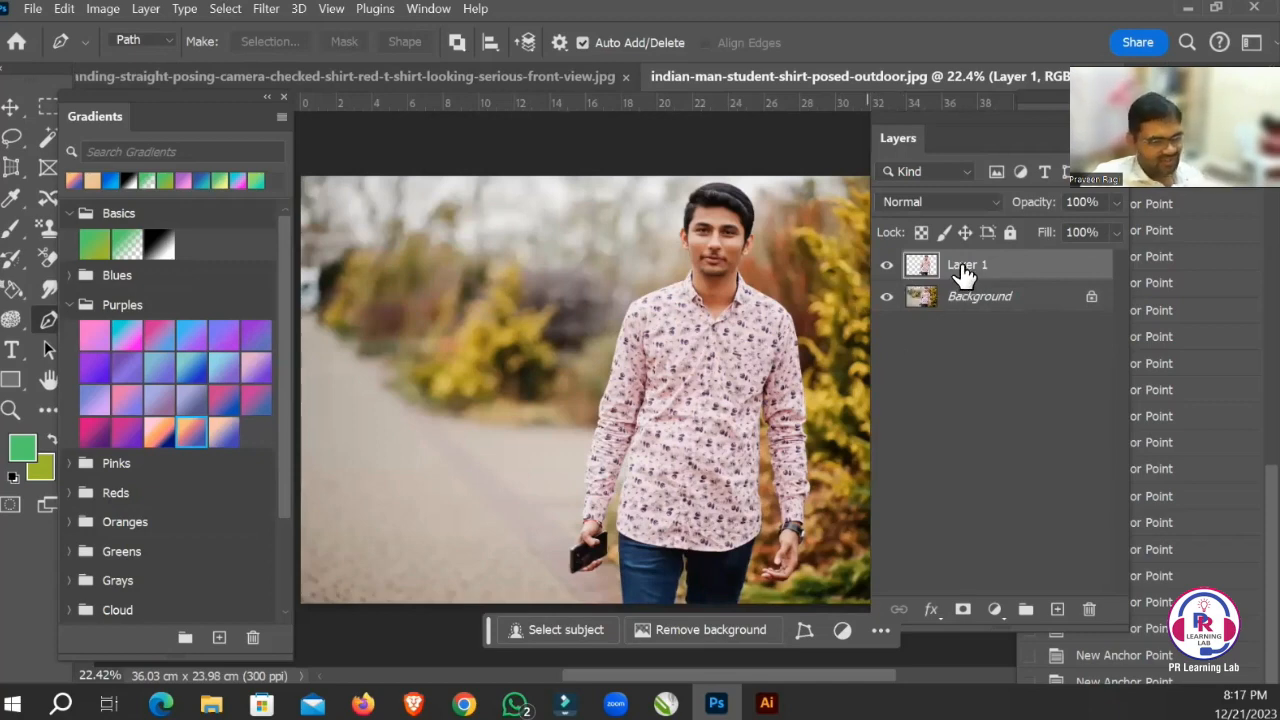
click(886, 298)
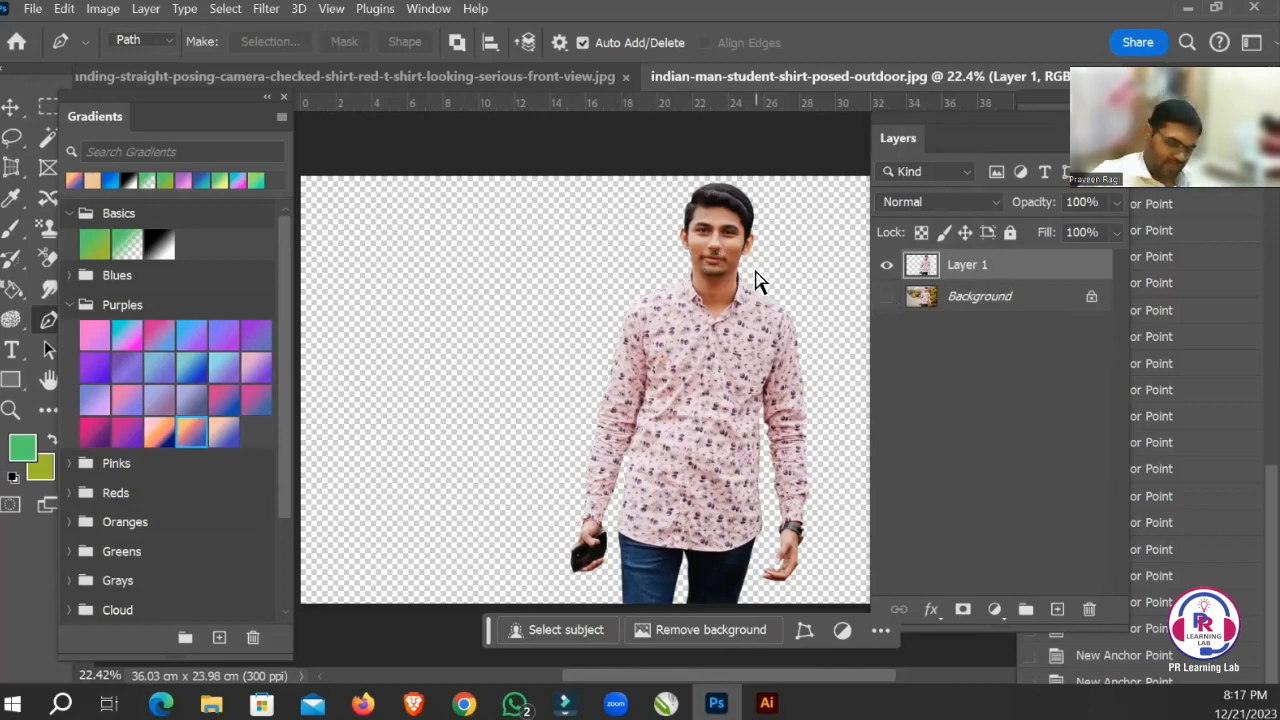
Select the whole canvas with the Rectangular Marquee, add an empty layer, and place it beneath the cut-out man's layer.
key(ctrl+minus)
key(ctrl+minus)
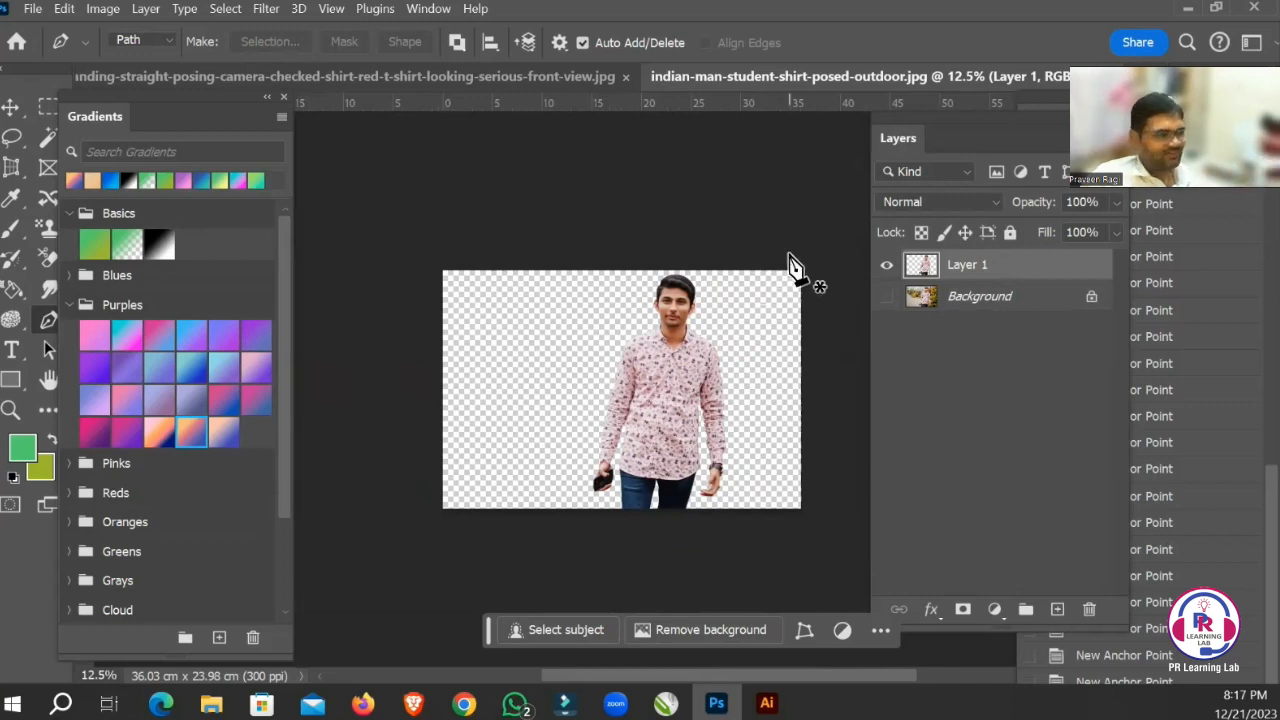
key(m)
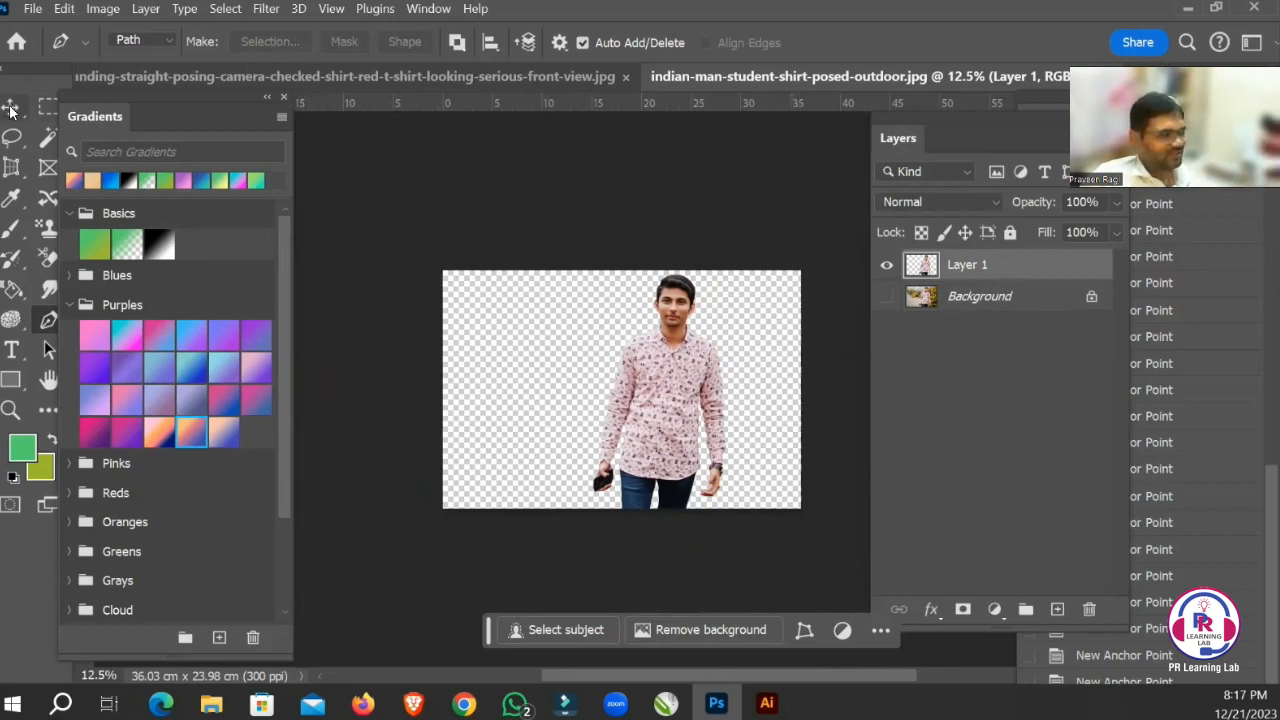
drag(419, 257, 960, 560)
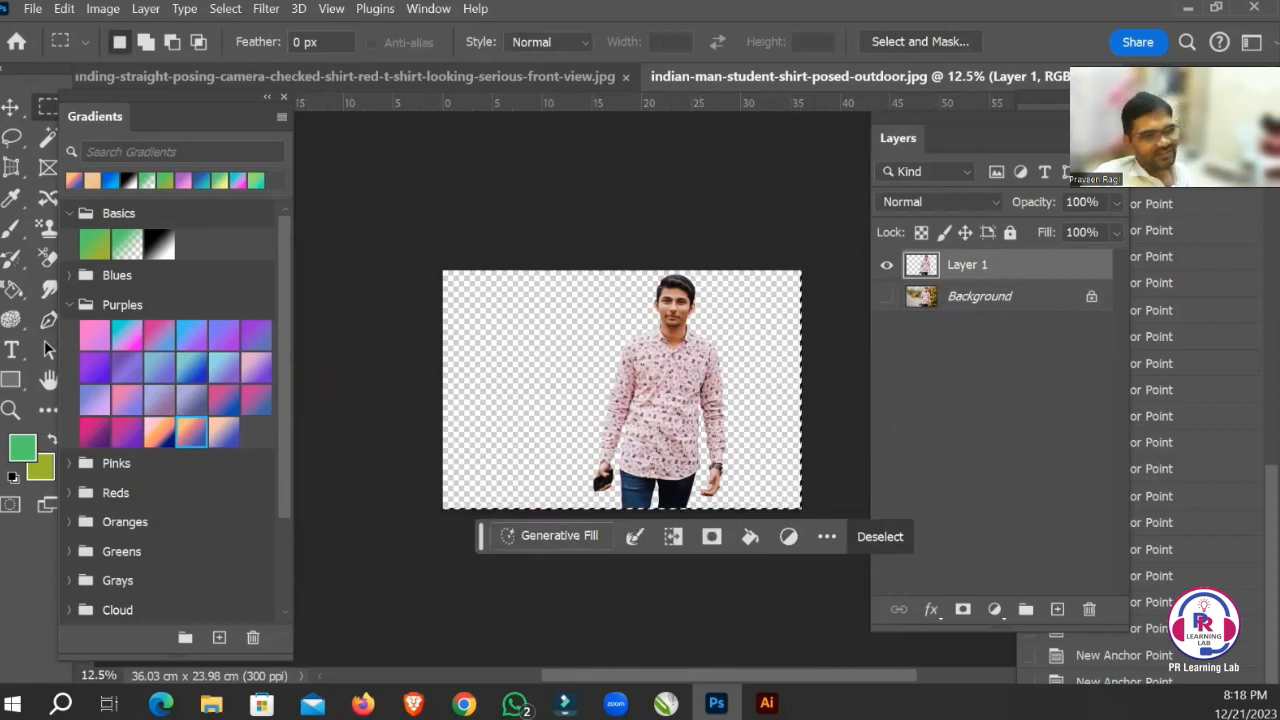
click(1057, 609)
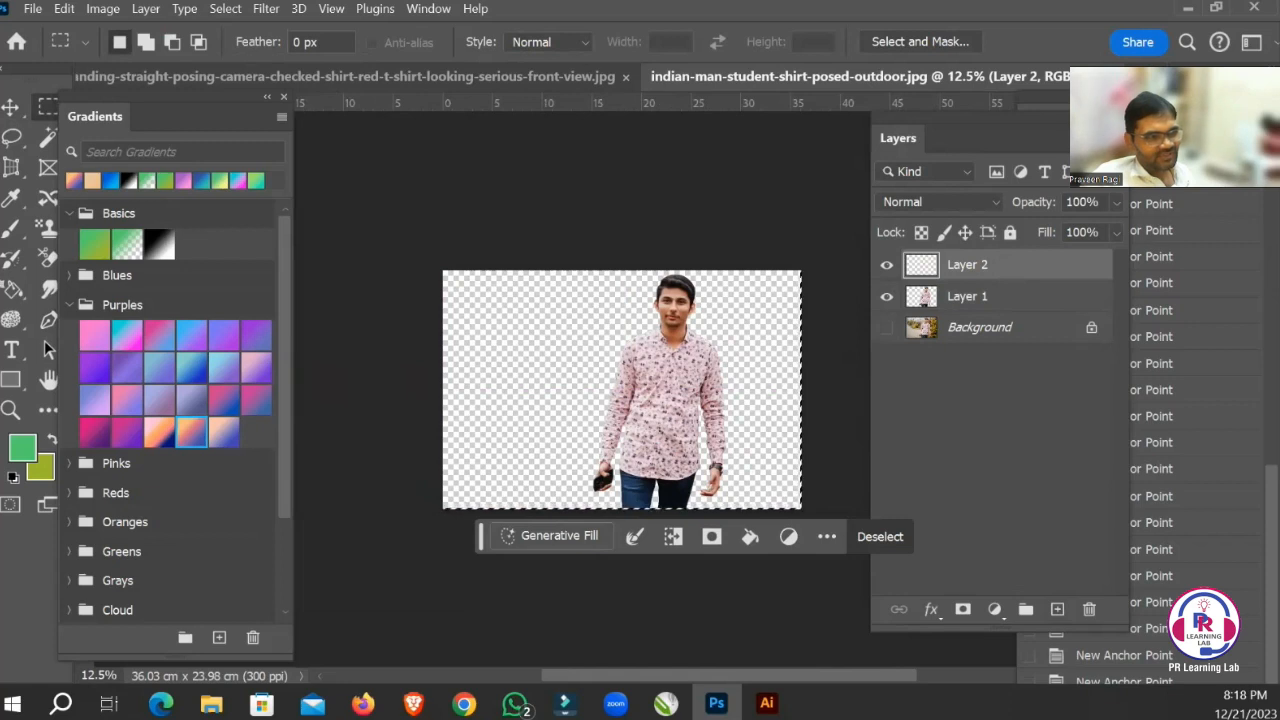
drag(1020, 272, 991, 326)
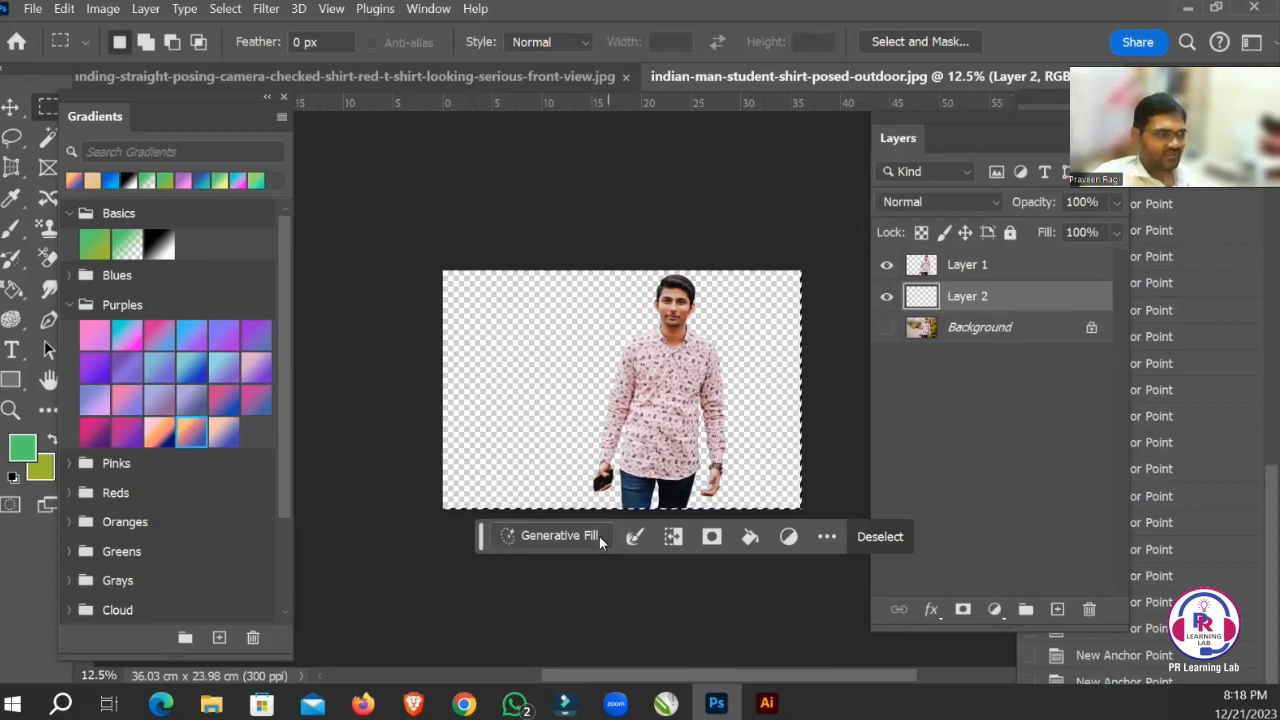
Generate a background on the empty layer with Generative Fill using the prompt "Seashore with beautiful sky with waves, coconut trees".
click(550, 536)
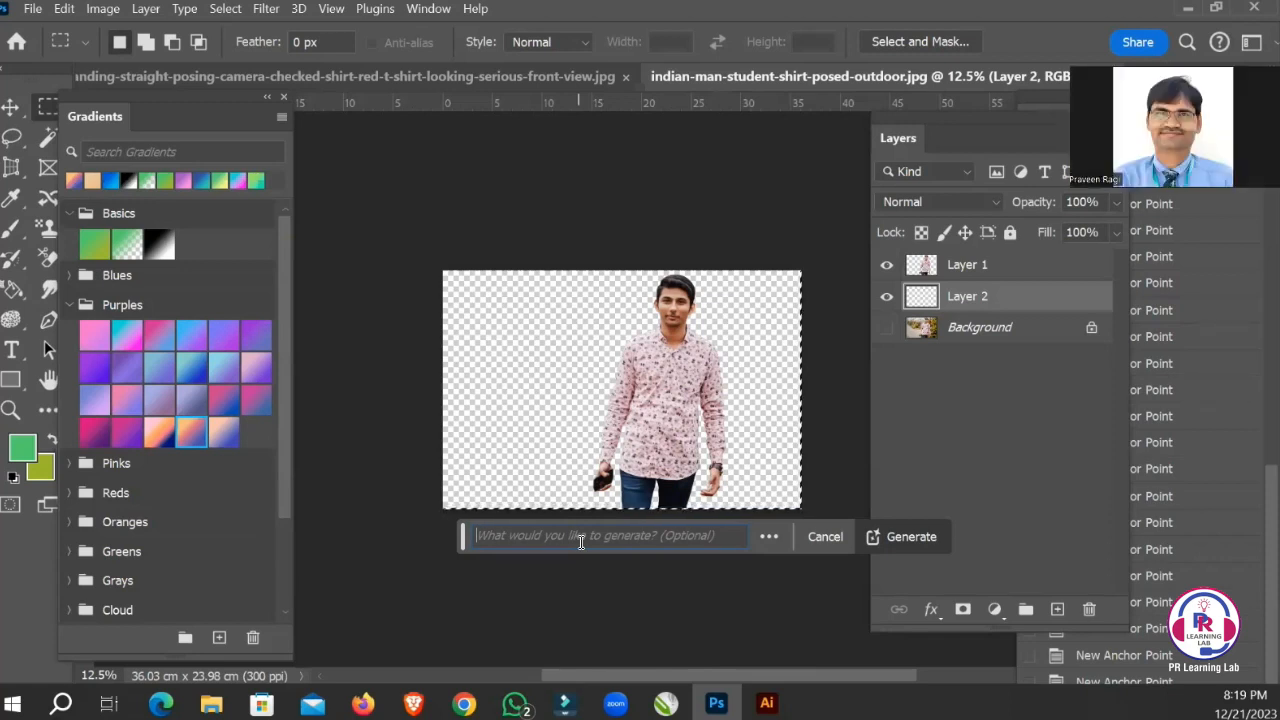
text(eashore)
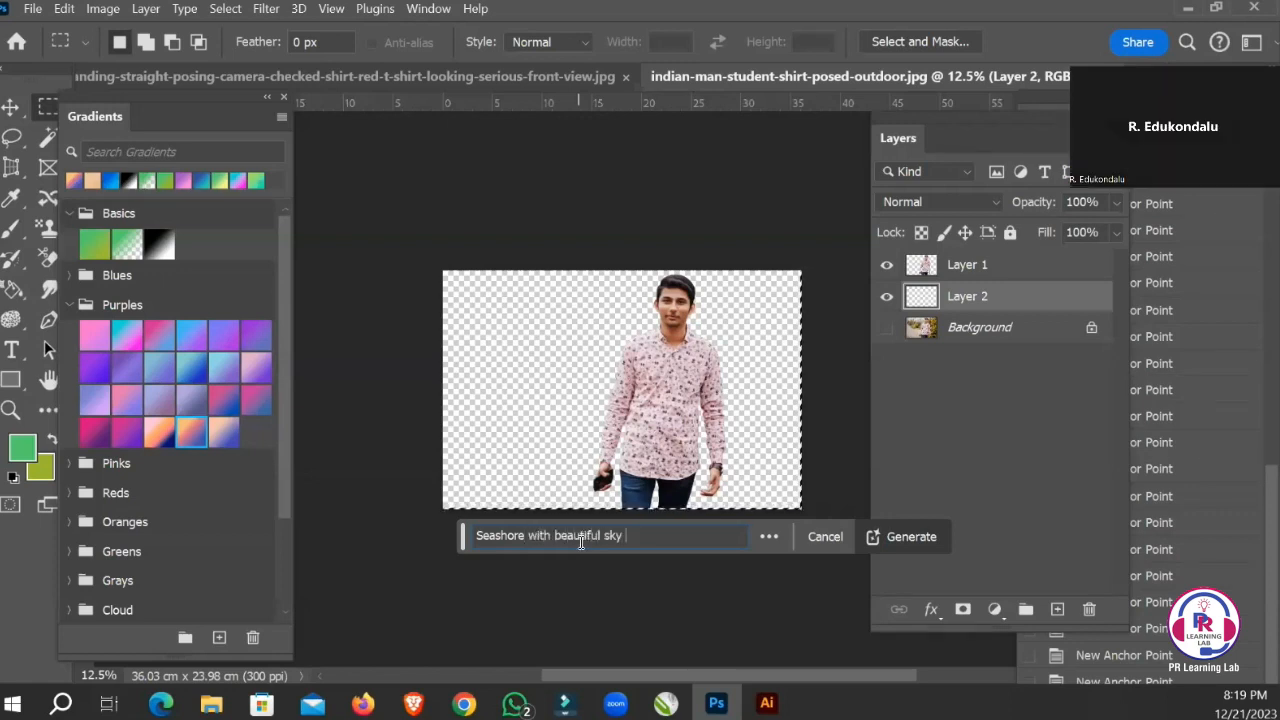
text(with co)
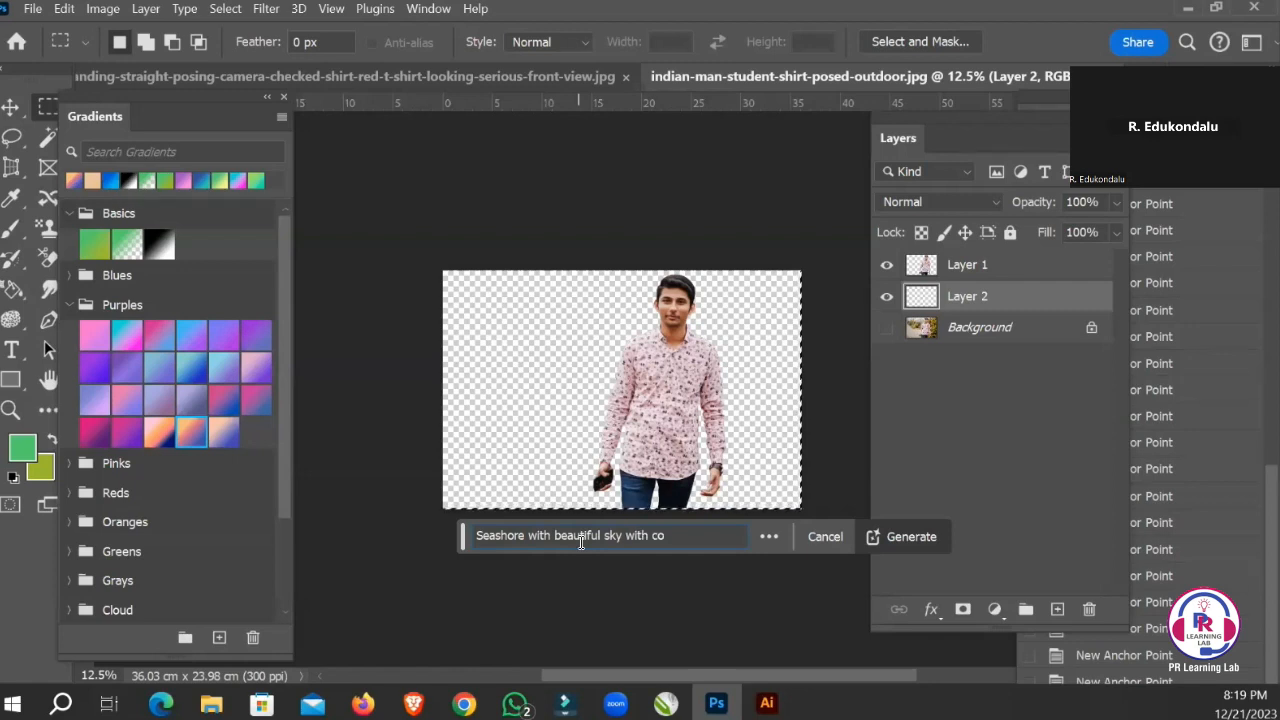
key(BackSpace)
key(BackSpace)
text(waves, )
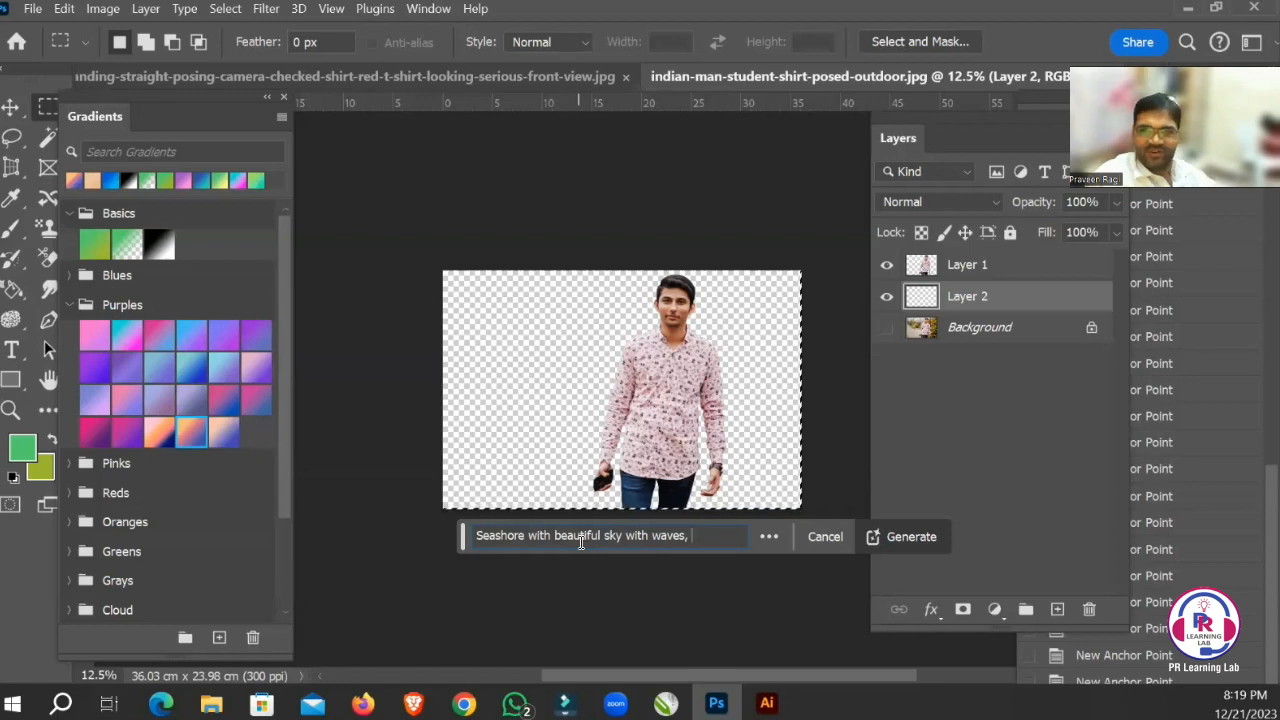
text(co)
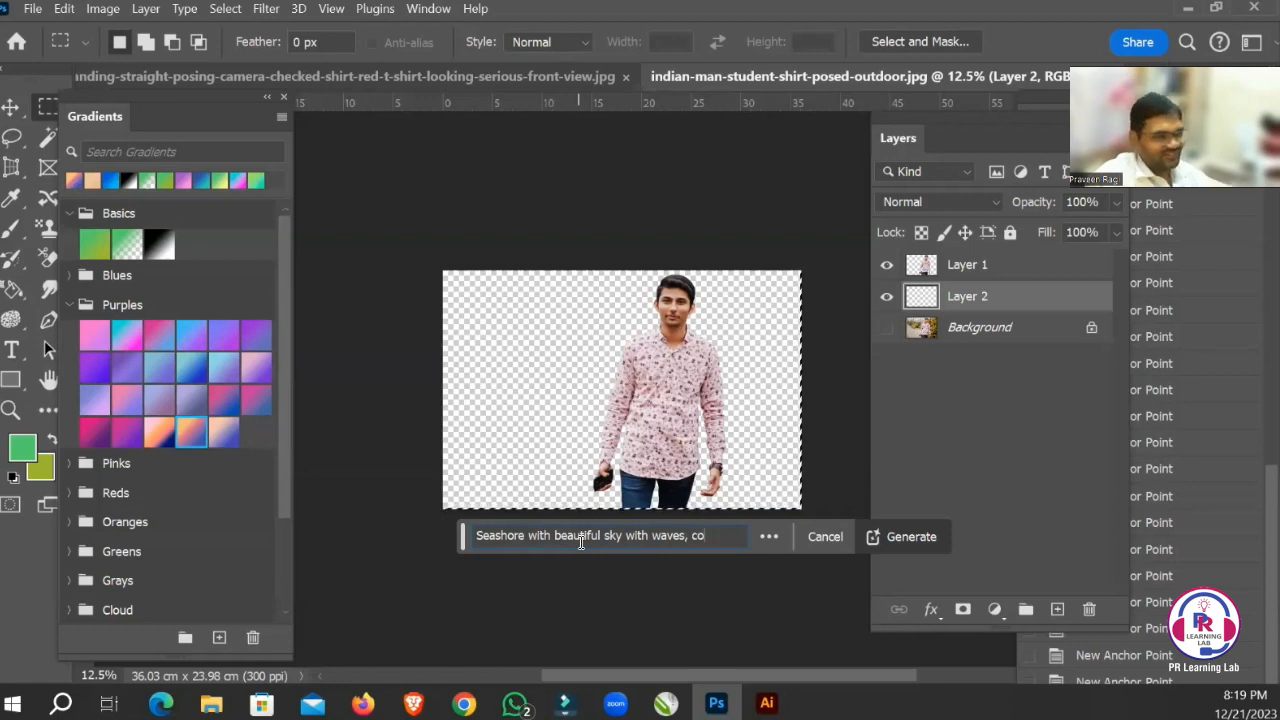
text(conut trees)
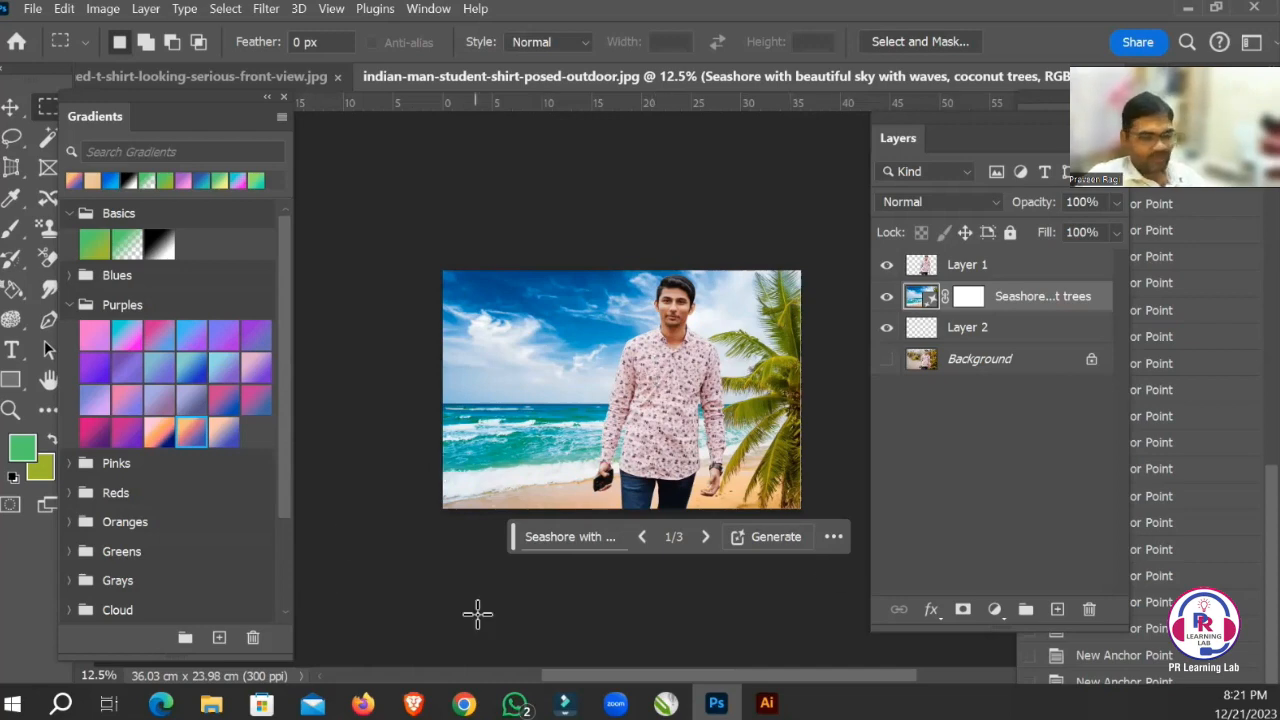
Switch to the Chrome window with the new tab and open the Google home page.
click(464, 704)
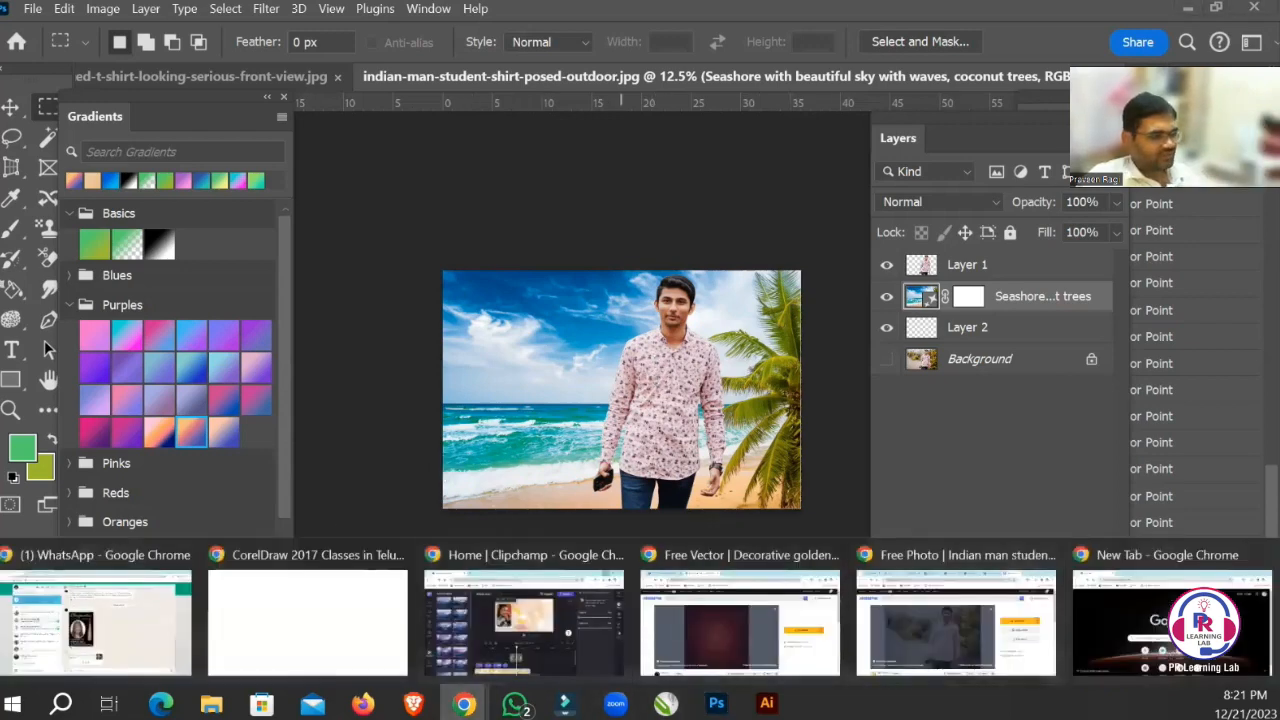
click(1170, 620)
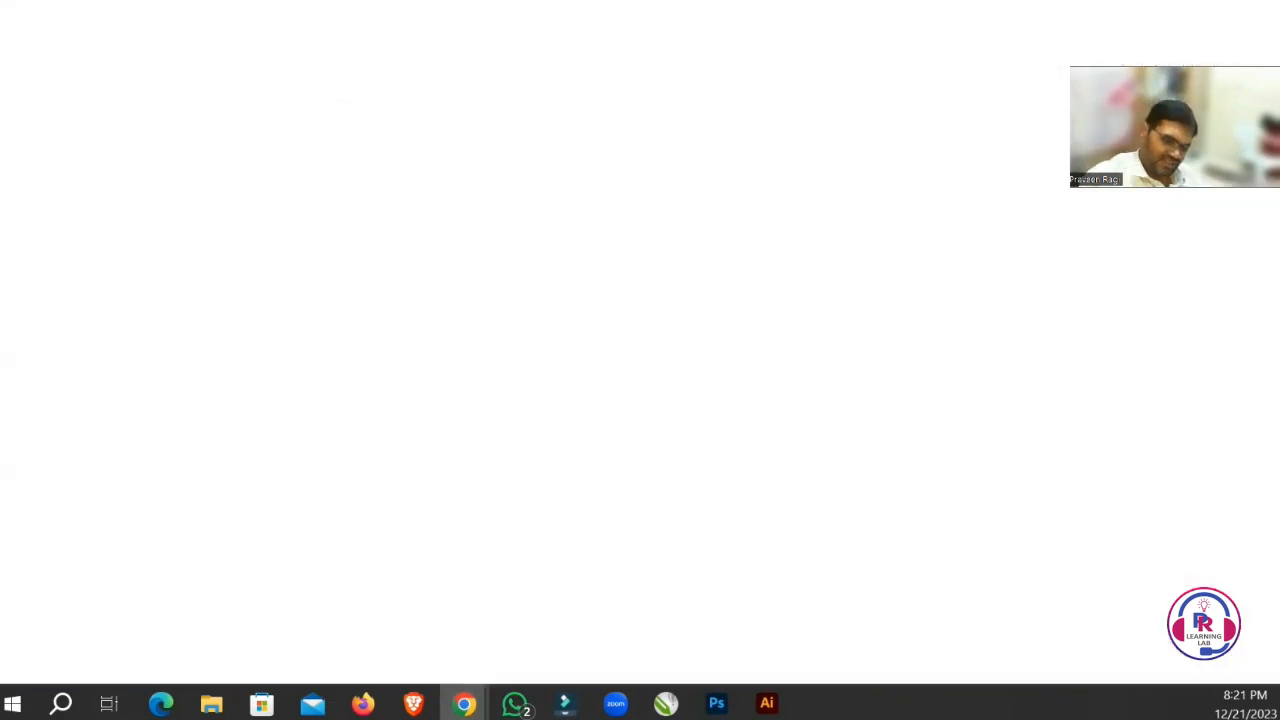
text(wwww.)
key(BackSpace)
key(BackSpace)
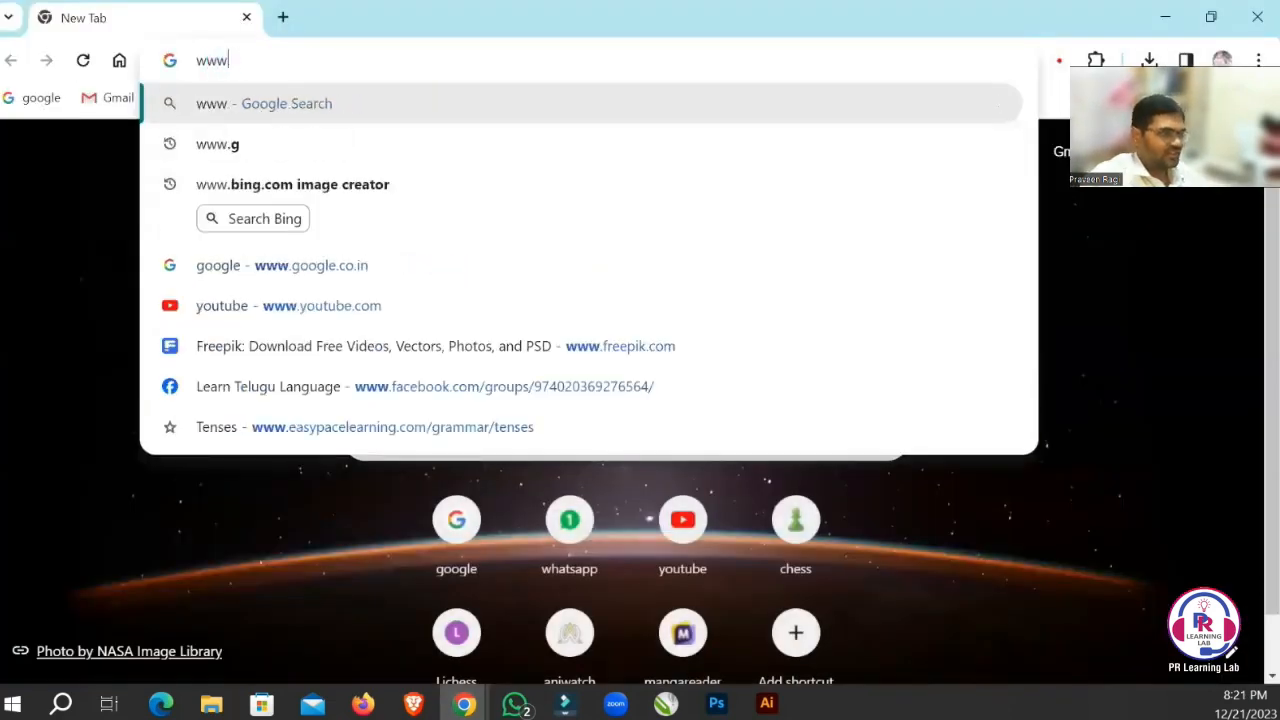
text(.g)
key(Return)
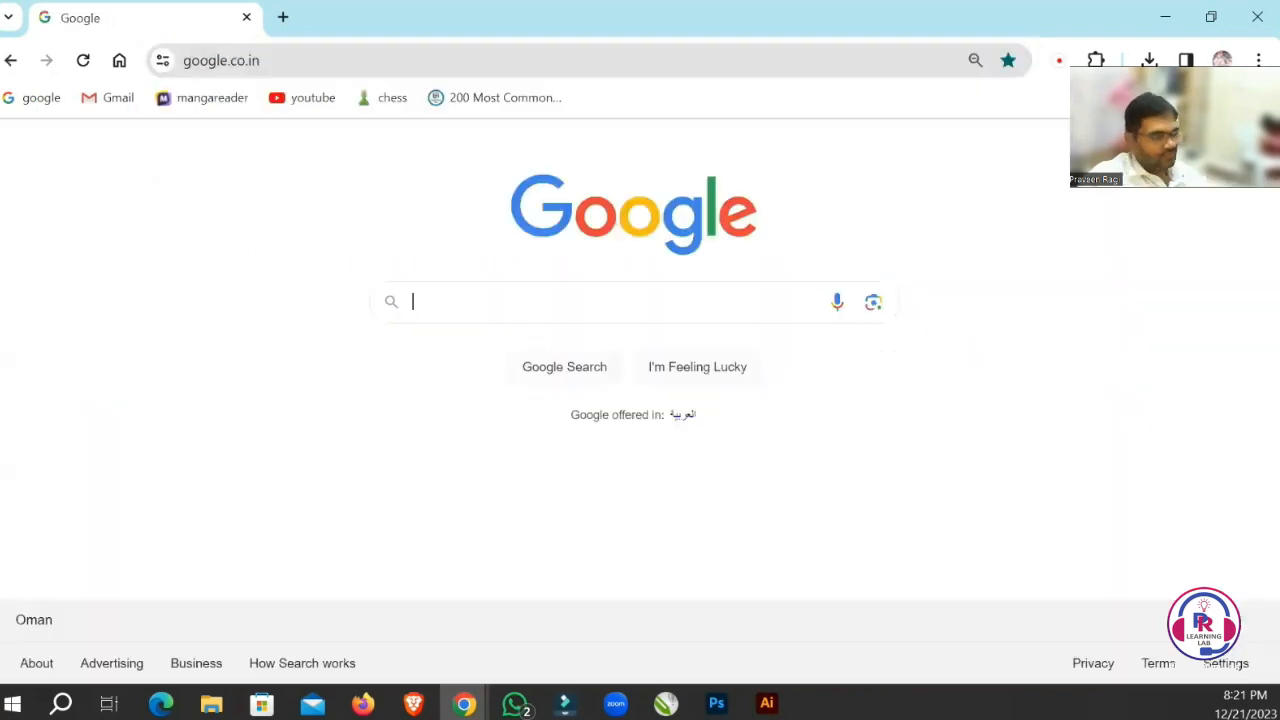
Search Google for "logo" and show the image results.
text(o)
key(BackSpace)
text(logo)
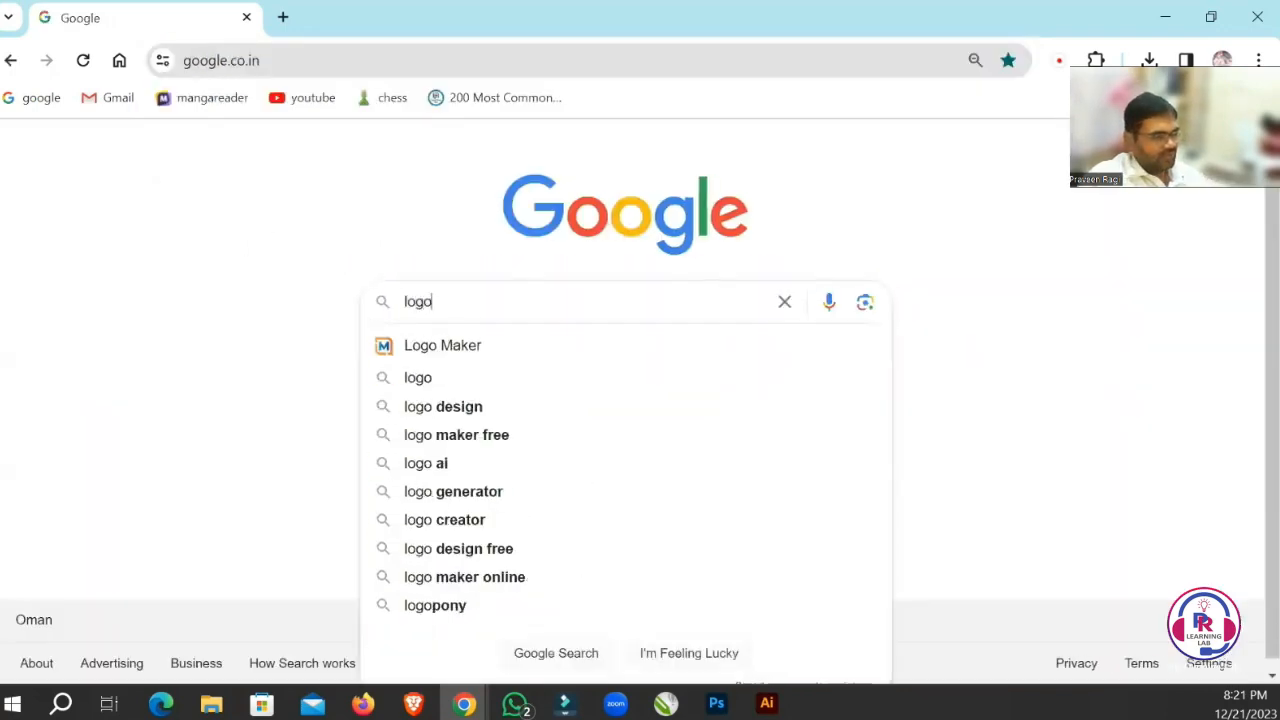
key(Return)
click(257, 227)
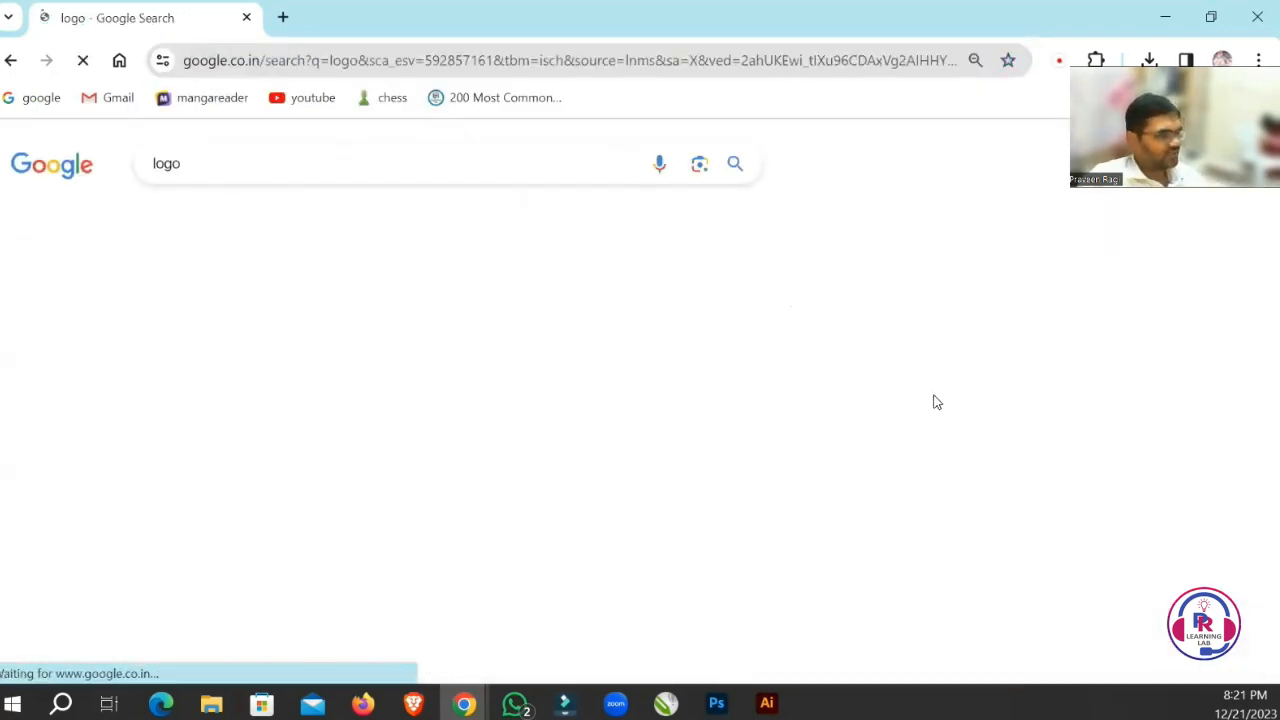
Look through the logo image results for a simple shape suitable for tracing.
scroll(680, 452, down, 5)
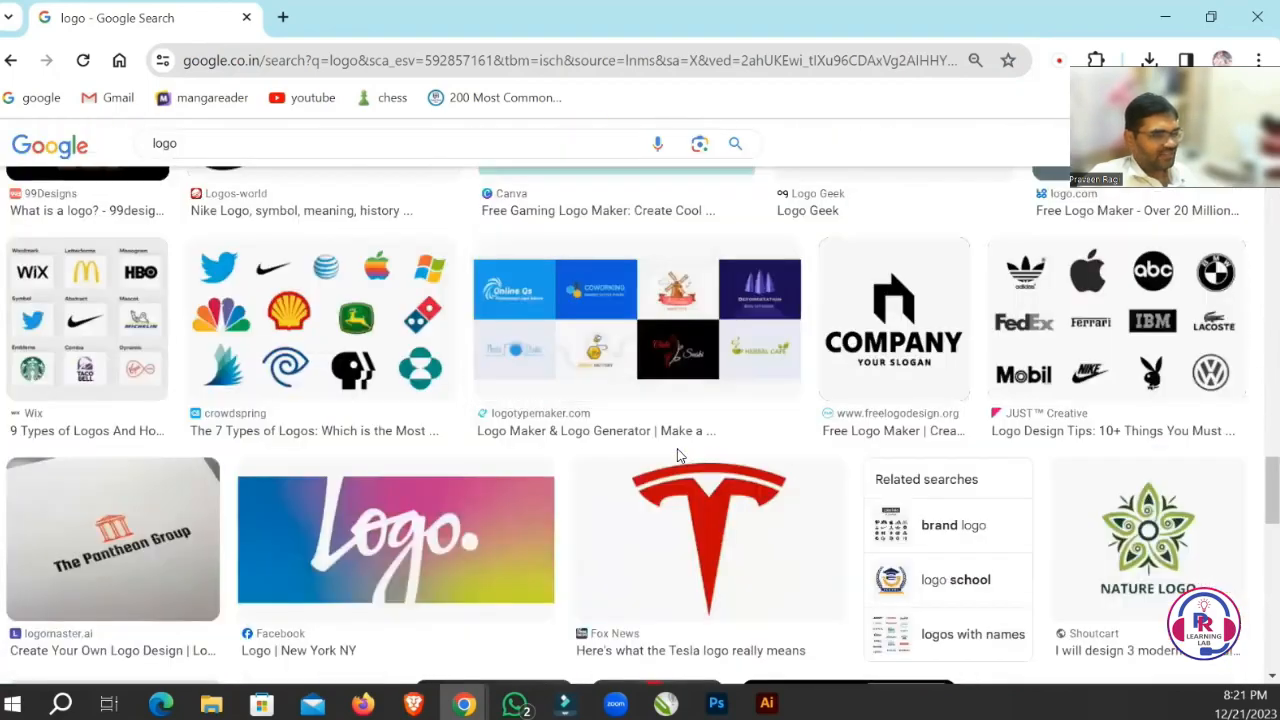
scroll(677, 450, down, 3)
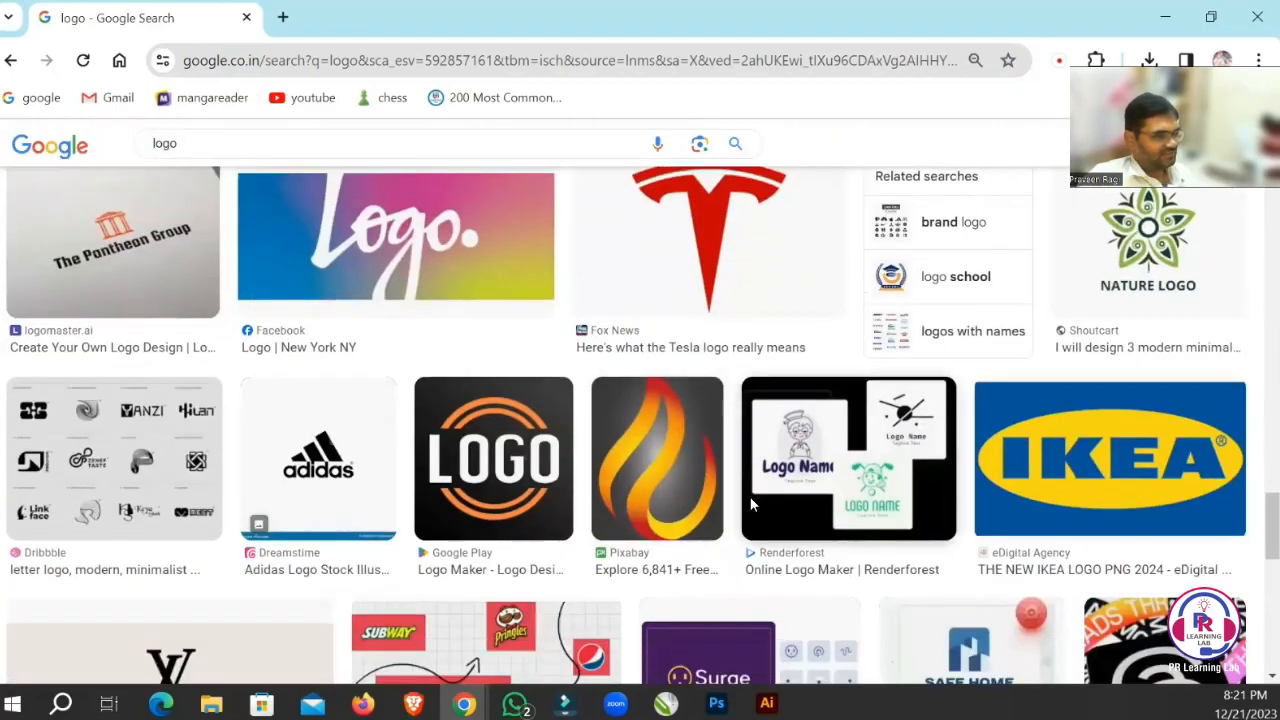
scroll(730, 490, down, 2)
scroll(745, 480, down, 3)
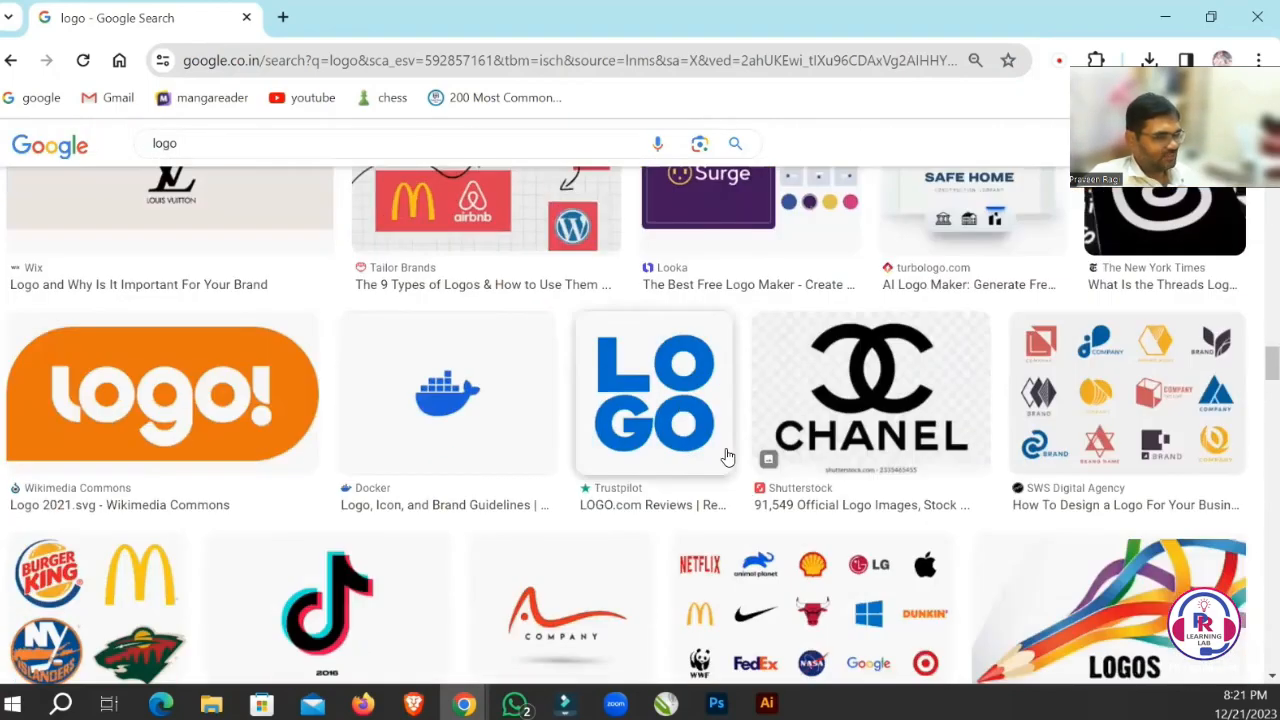
scroll(754, 458, down, 3)
scroll(740, 465, down, 6)
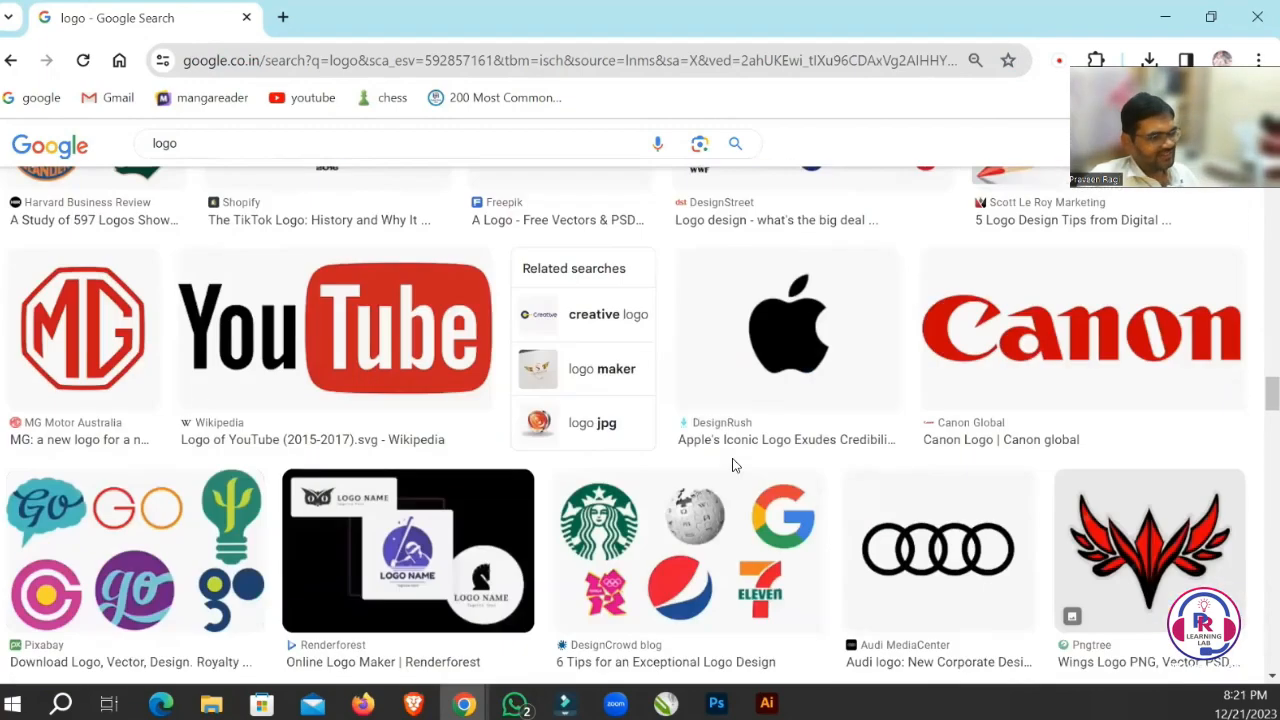
scroll(736, 466, down, 4)
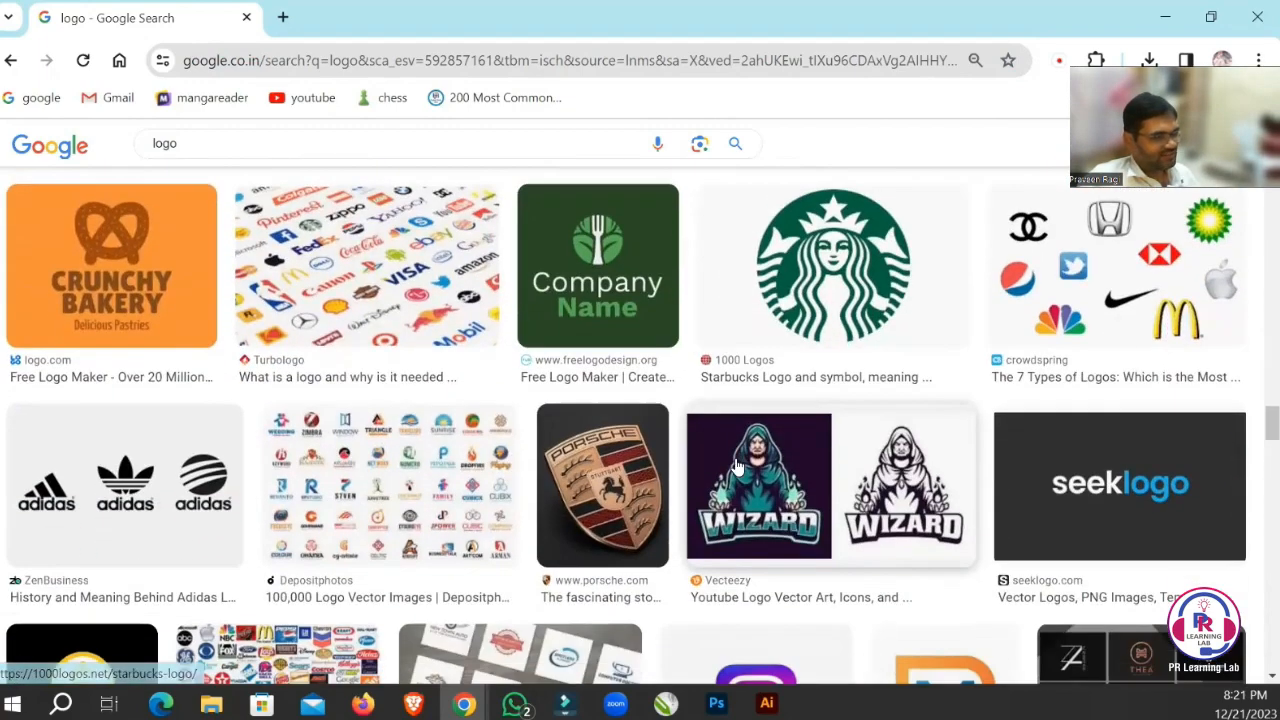
scroll(736, 466, down, 5)
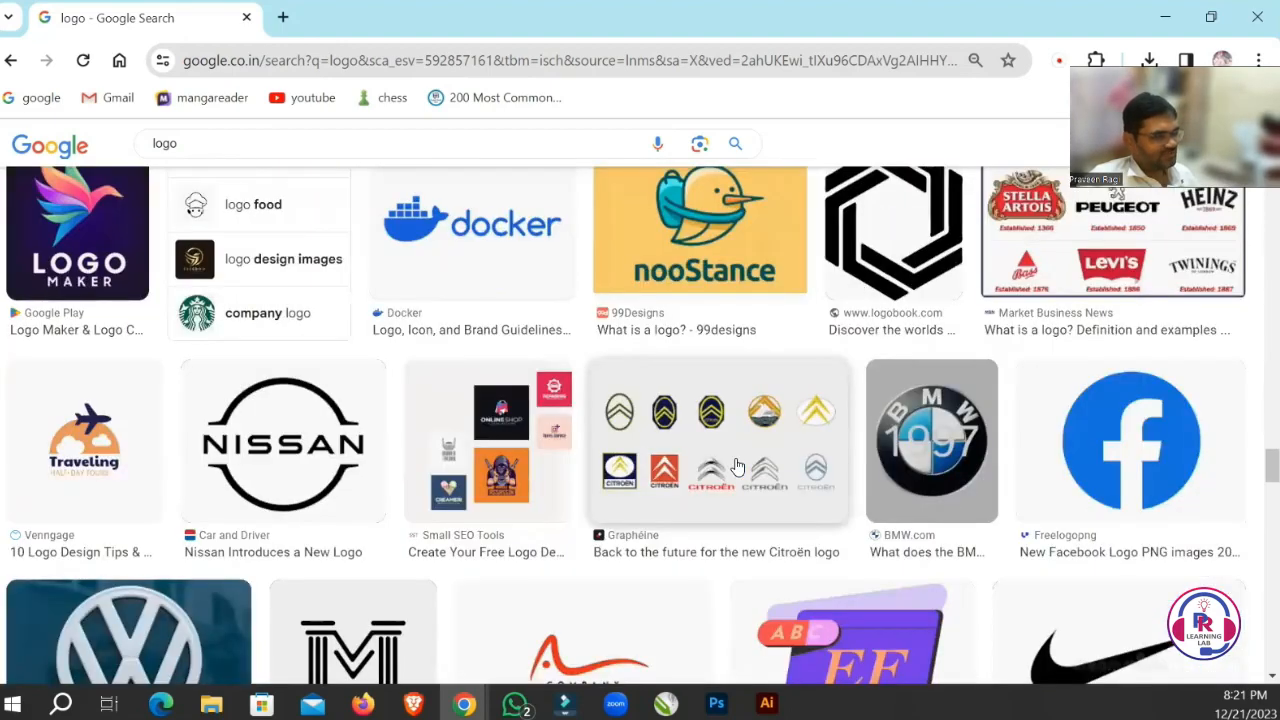
scroll(736, 466, down, 6)
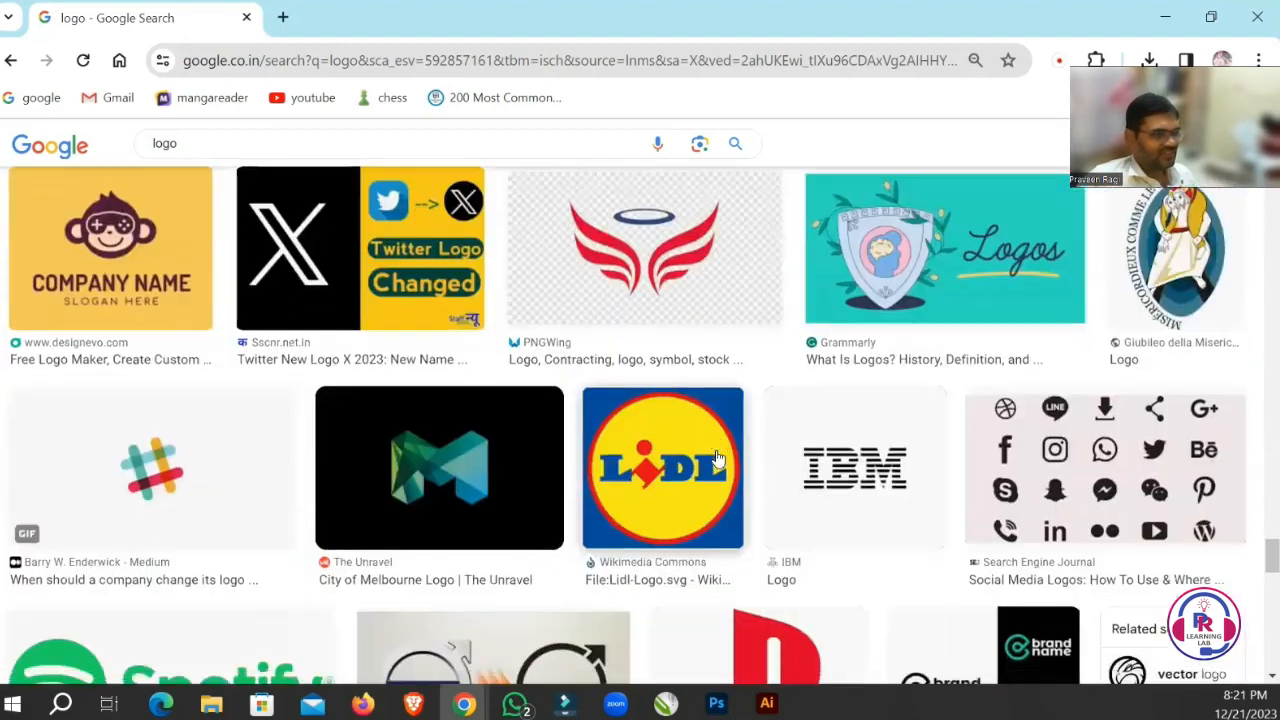
scroll(717, 458, down, 2)
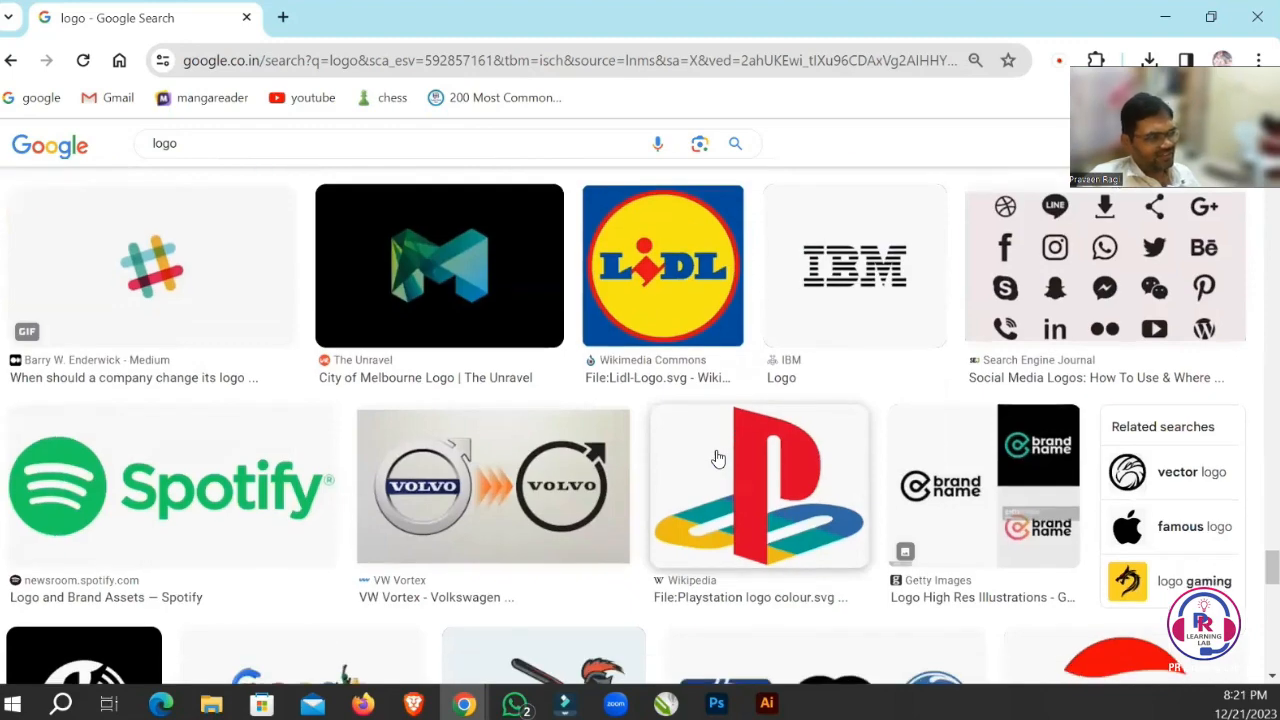
scroll(717, 458, down, 5)
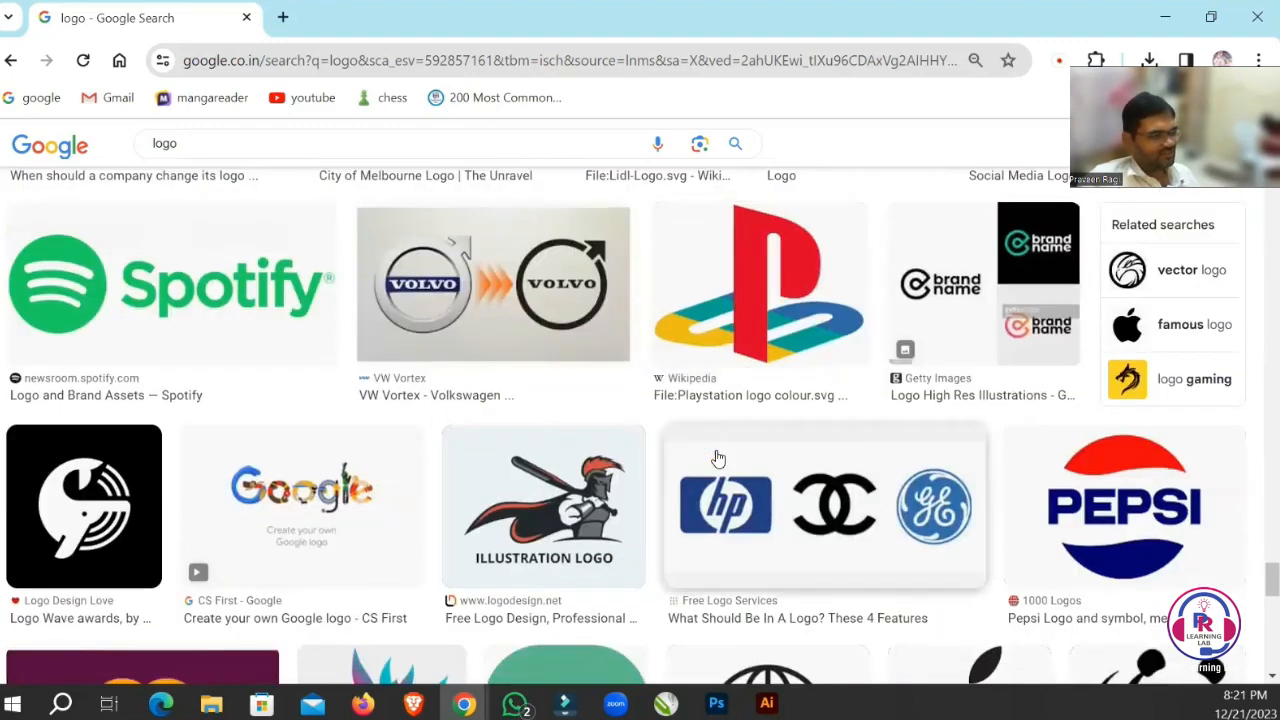
scroll(717, 458, down, 5)
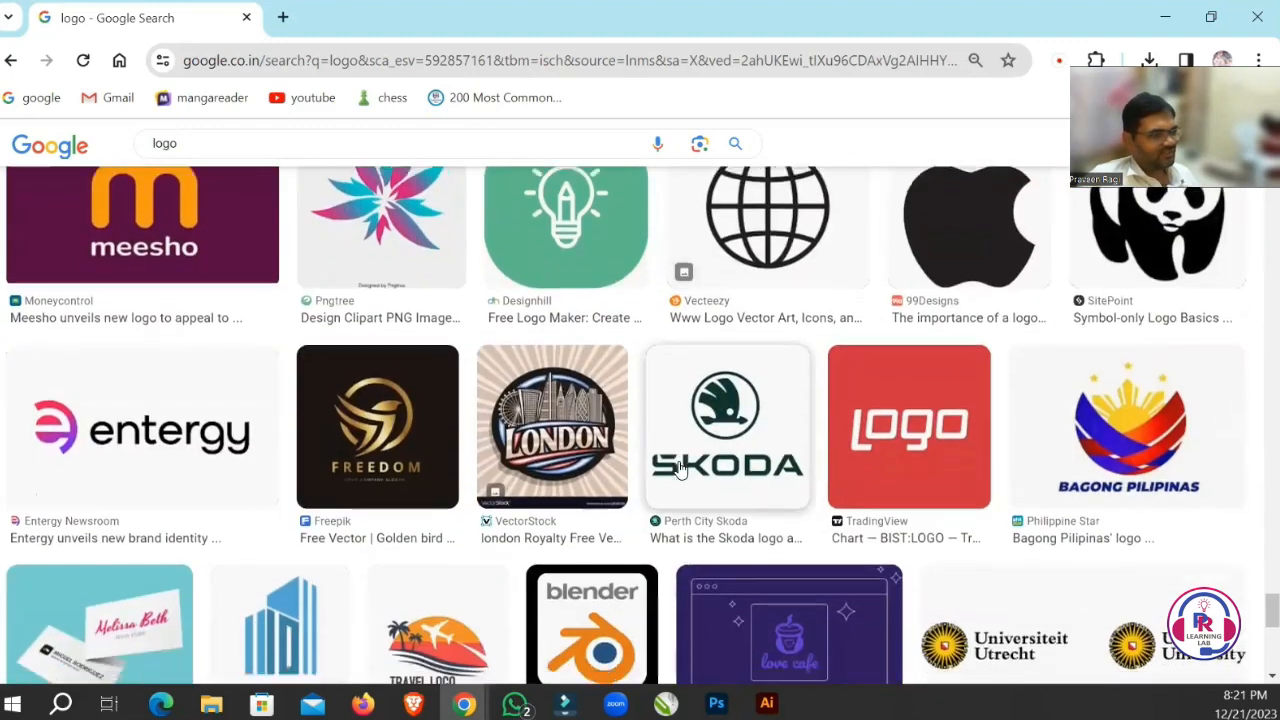
scroll(679, 447, down, 3)
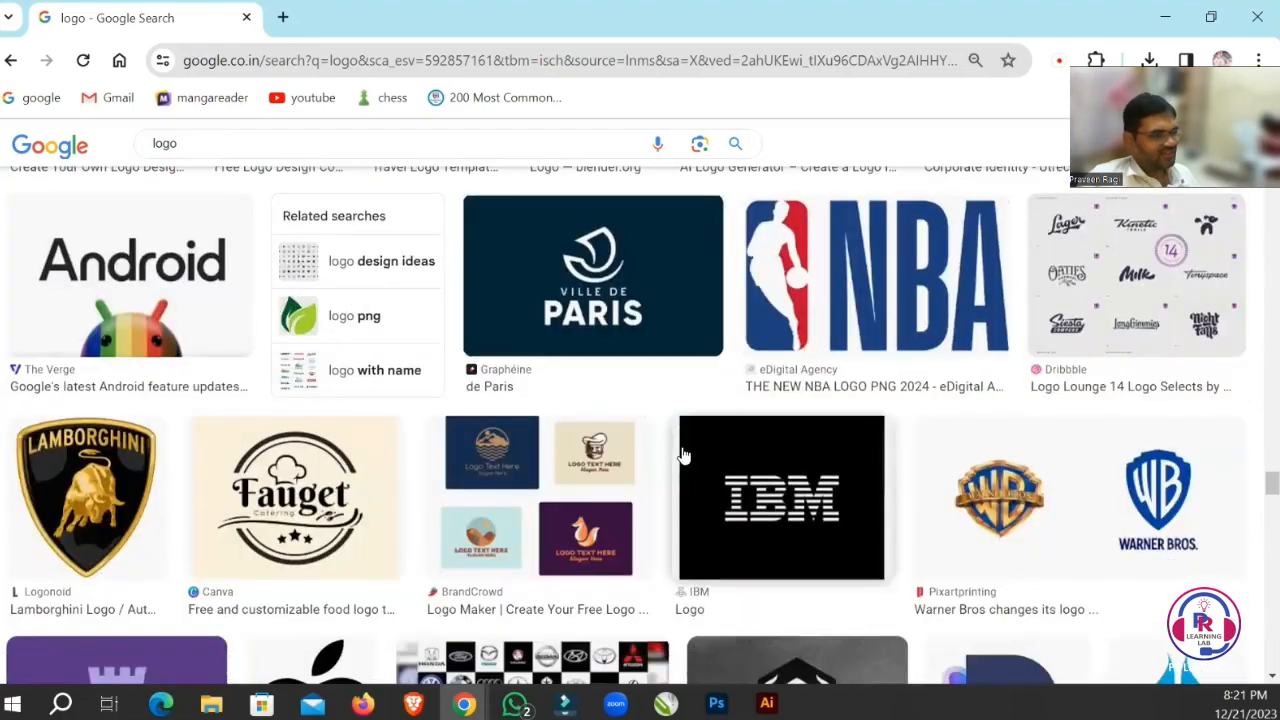
scroll(680, 455, down, 2)
scroll(680, 455, down, 4)
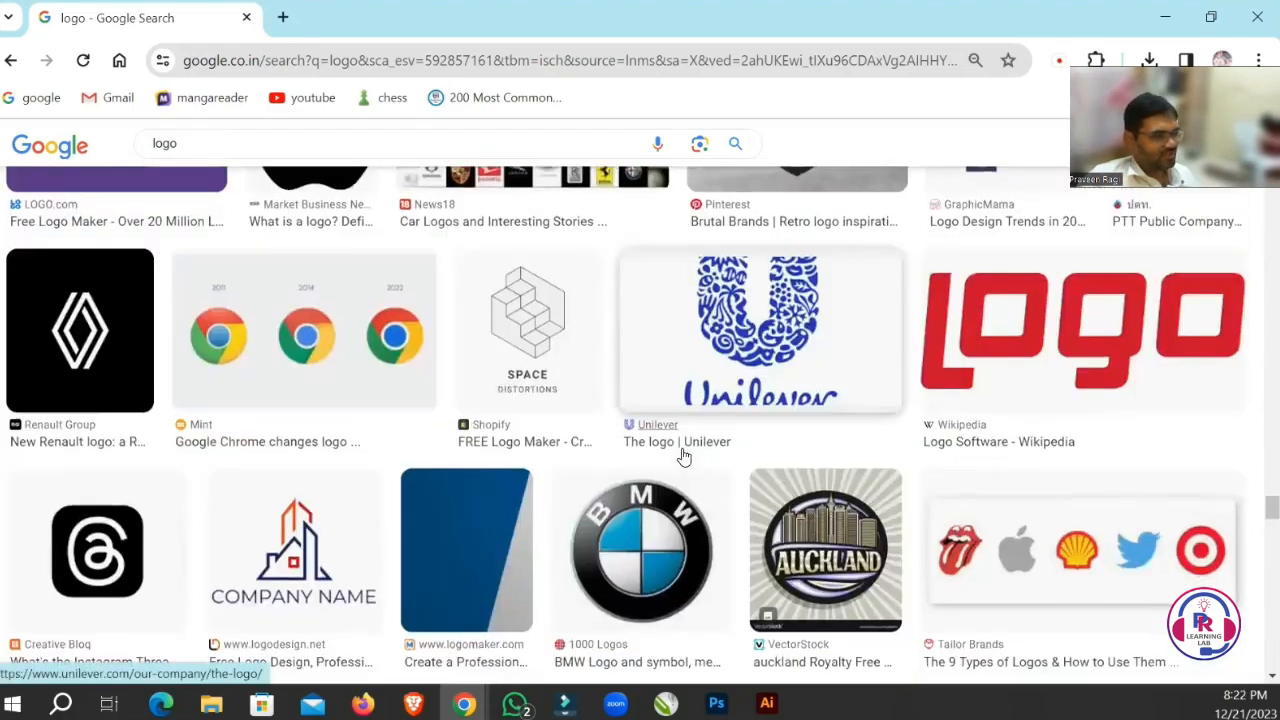
scroll(682, 456, down, 3)
scroll(683, 456, down, 5)
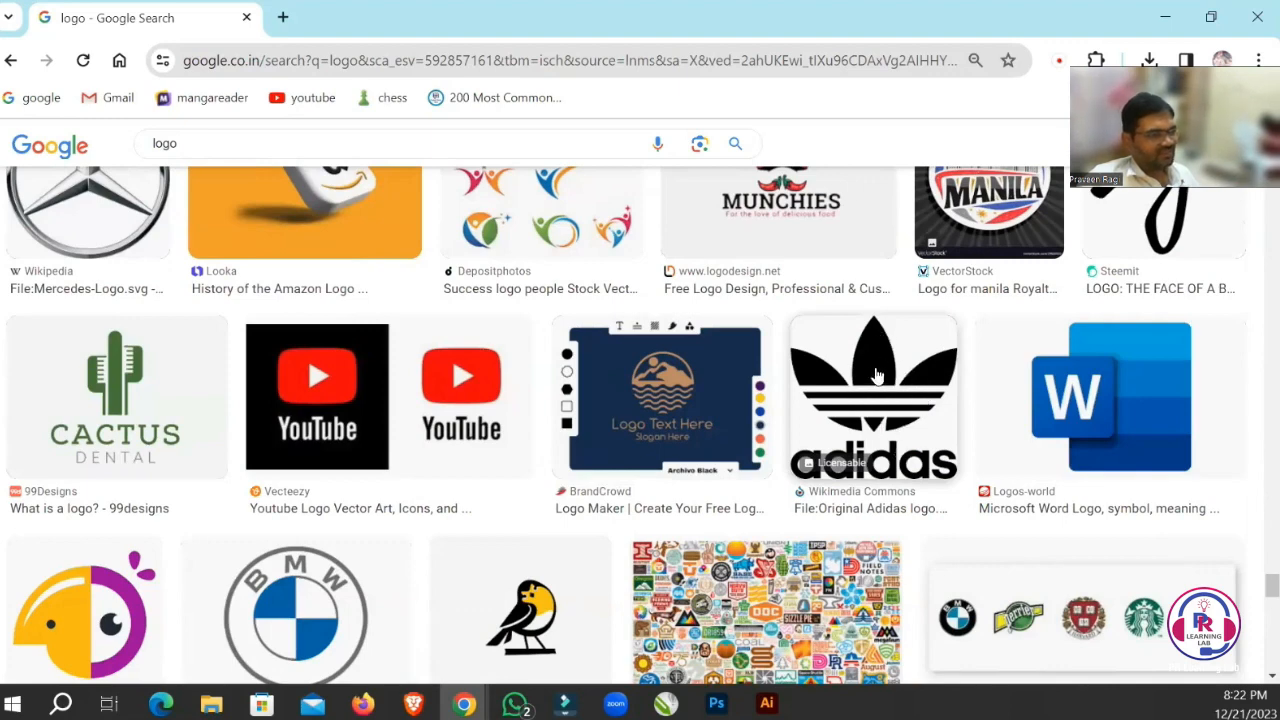
Open the black Adidas trefoil logo result from Wikimedia Commons in a new tab and switch to it.
right_click(873, 362)
scroll(935, 245, down, 3)
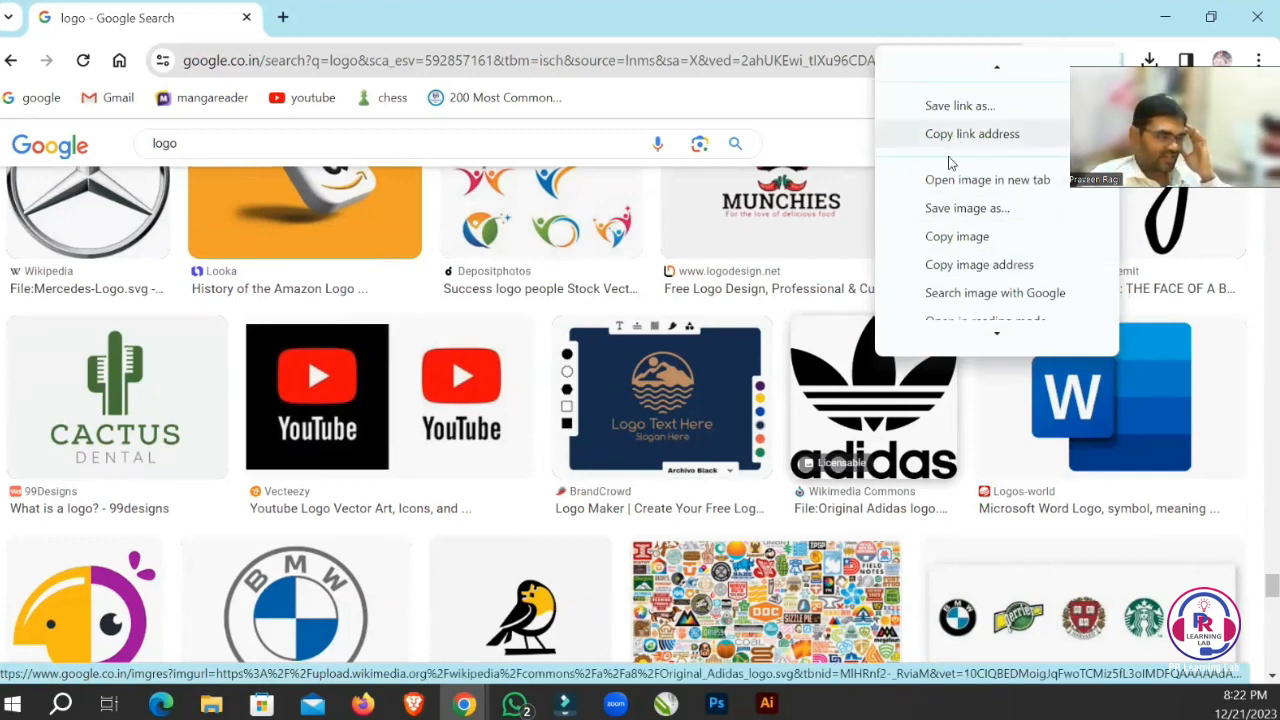
scroll(985, 217, up, 3)
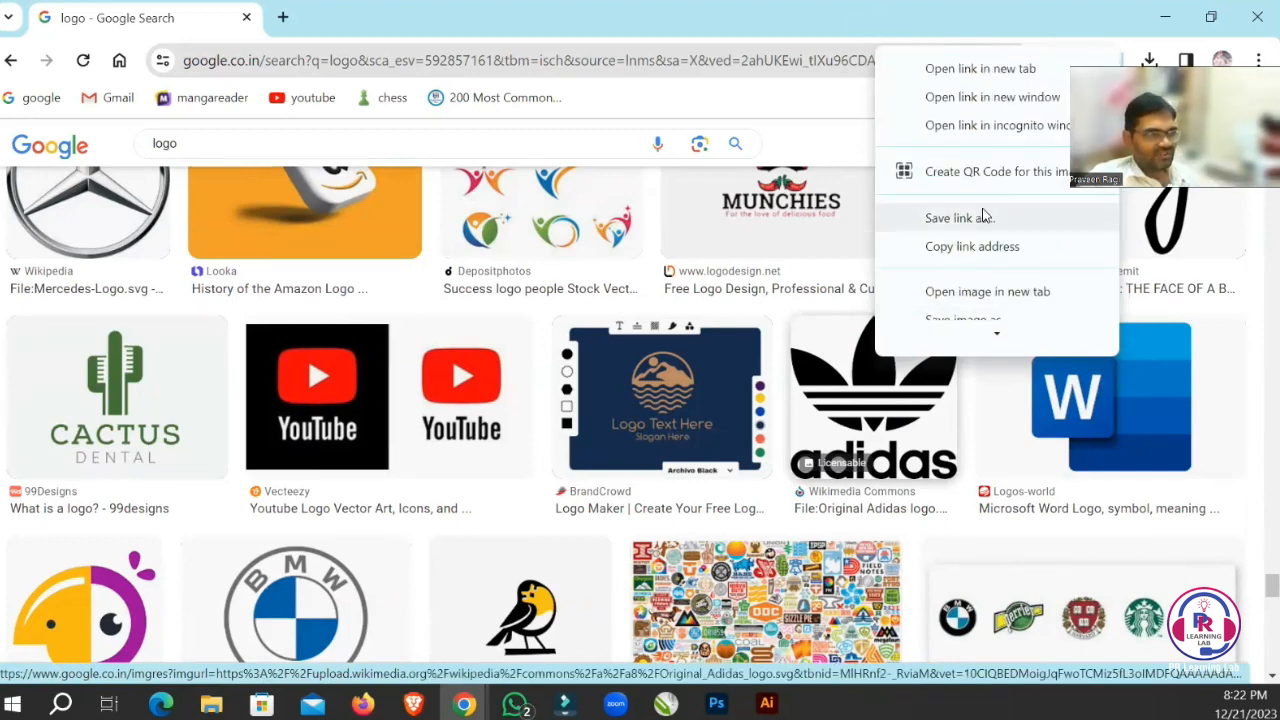
click(980, 66)
click(364, 17)
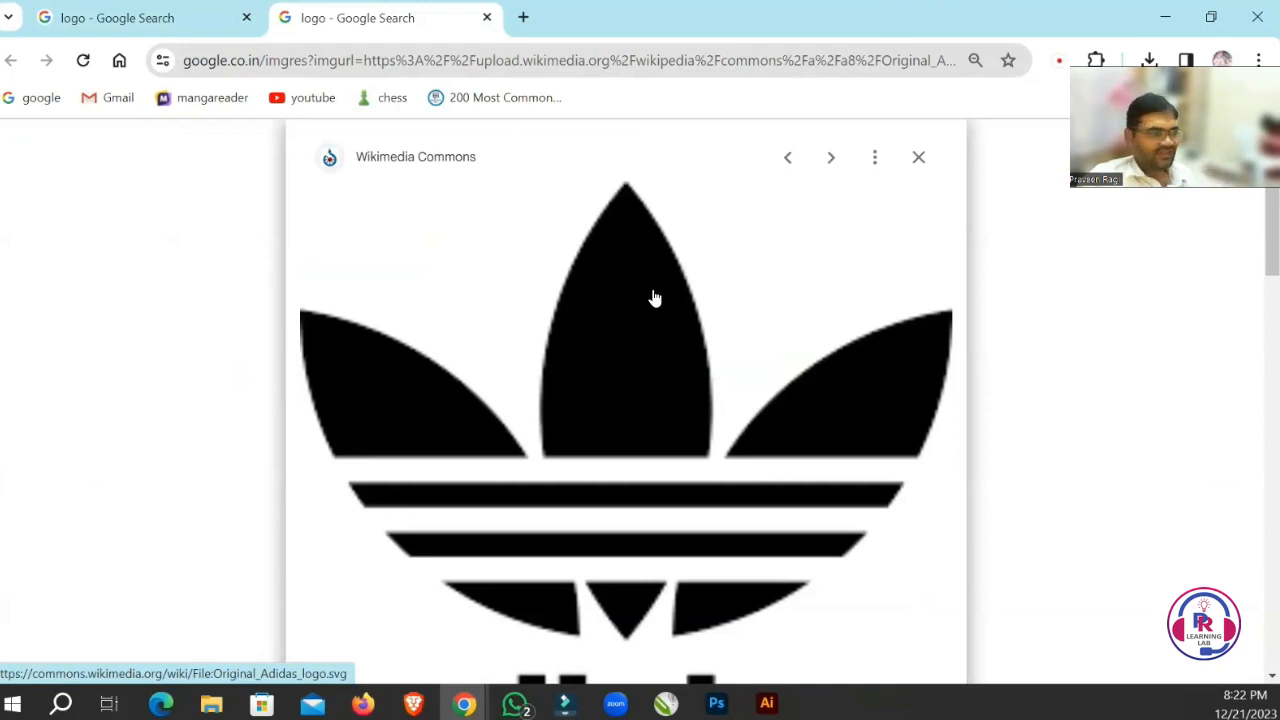
Open the Adidas logo's Wikimedia Commons file page in a new tab, and from it the original SVG in another.
right_click(652, 295)
click(727, 316)
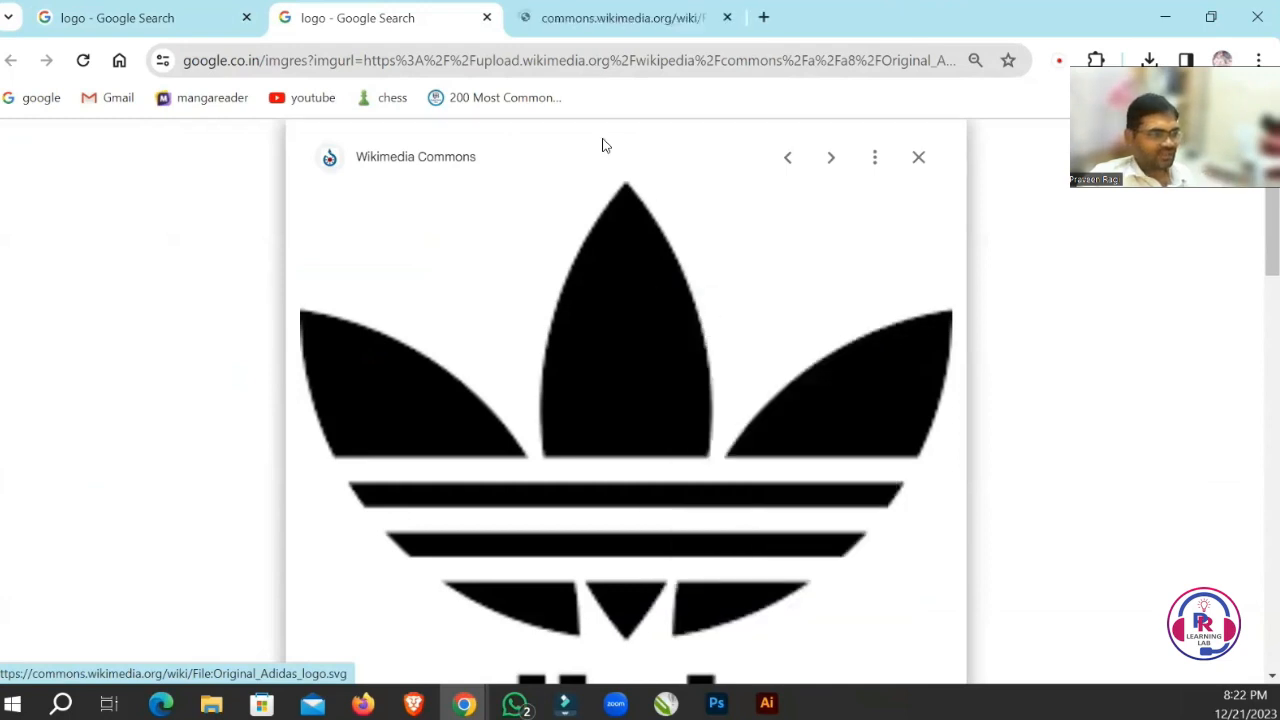
click(610, 17)
scroll(660, 309, down, 3)
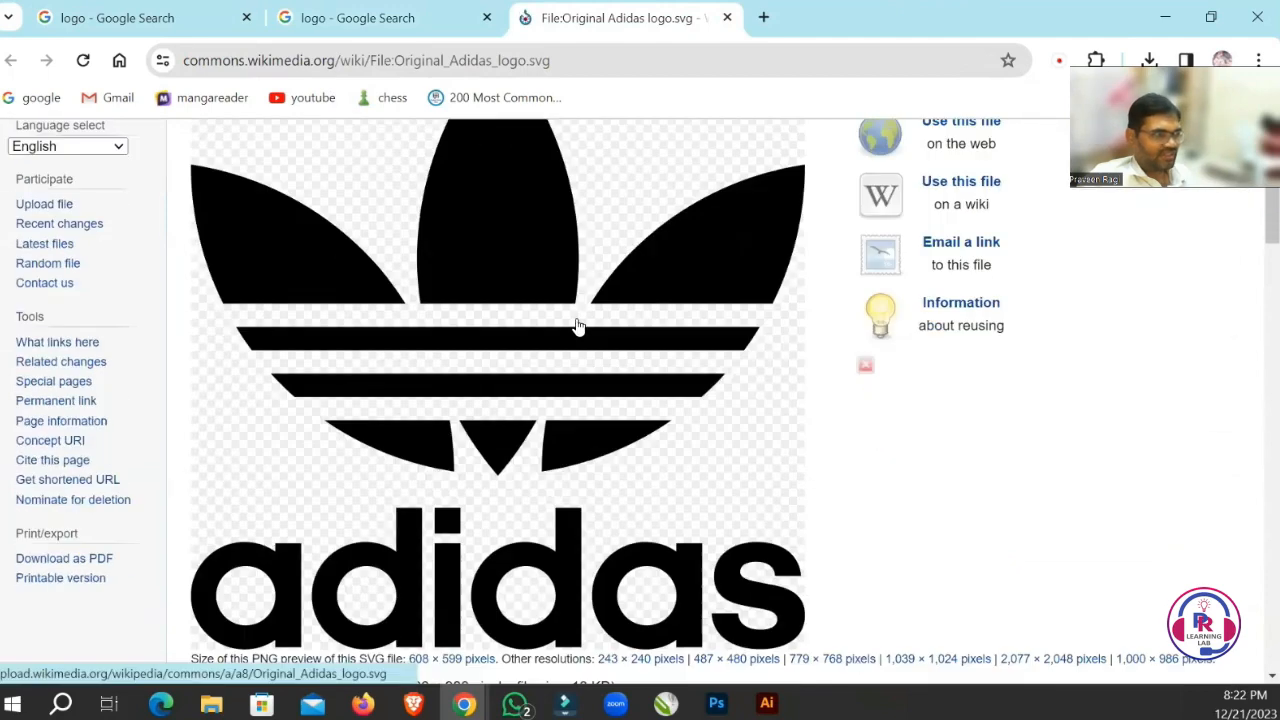
right_click(500, 200)
click(590, 216)
click(819, 22)
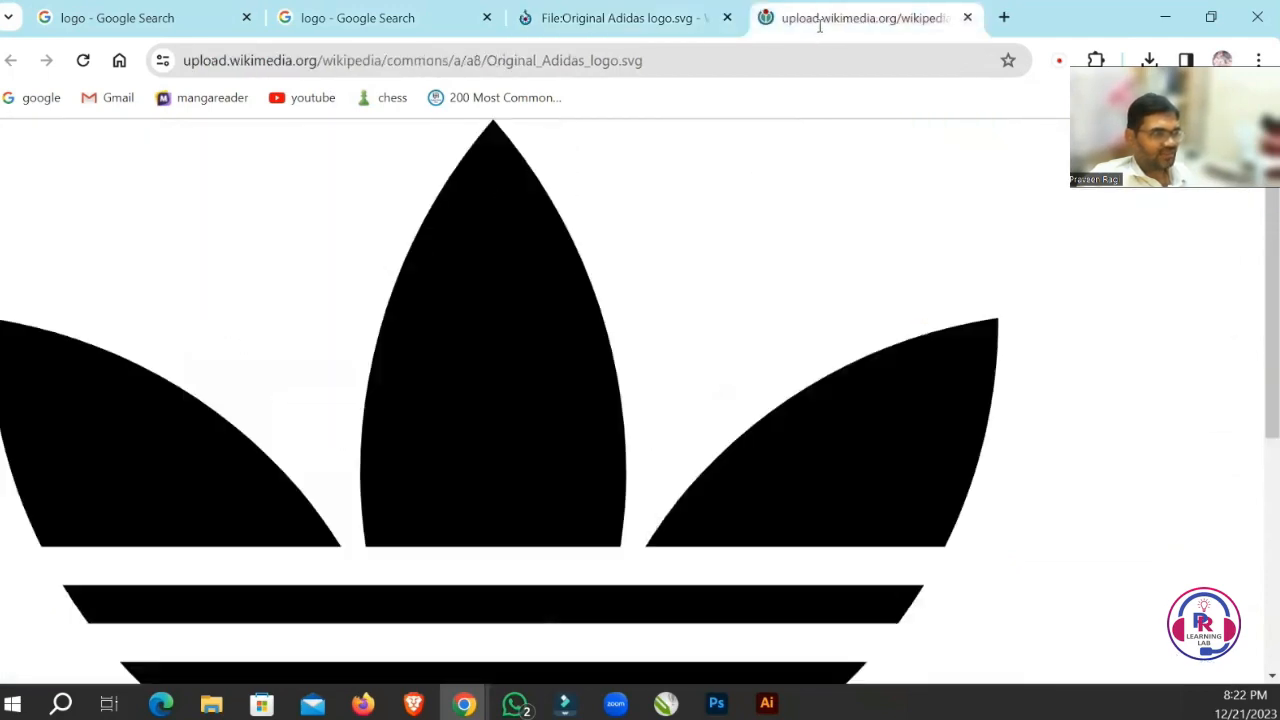
Save the Adidas logo SVG to the computer.
right_click(470, 342)
click(615, 448)
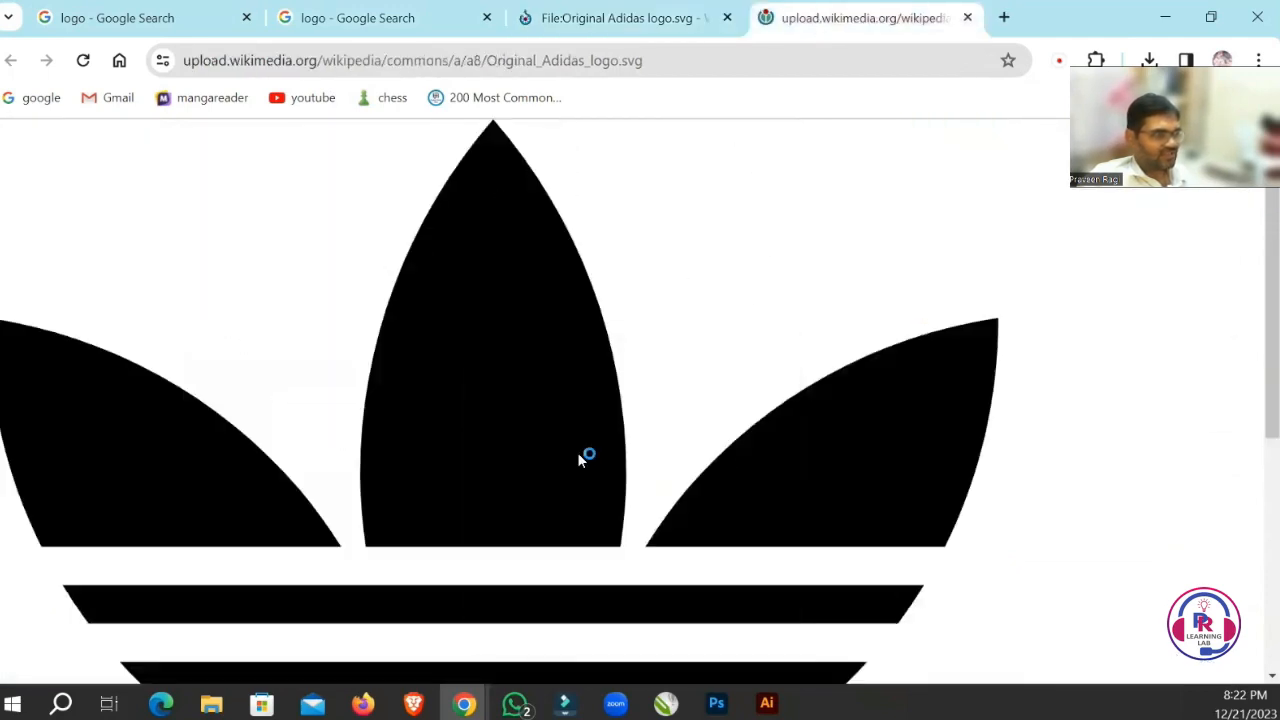
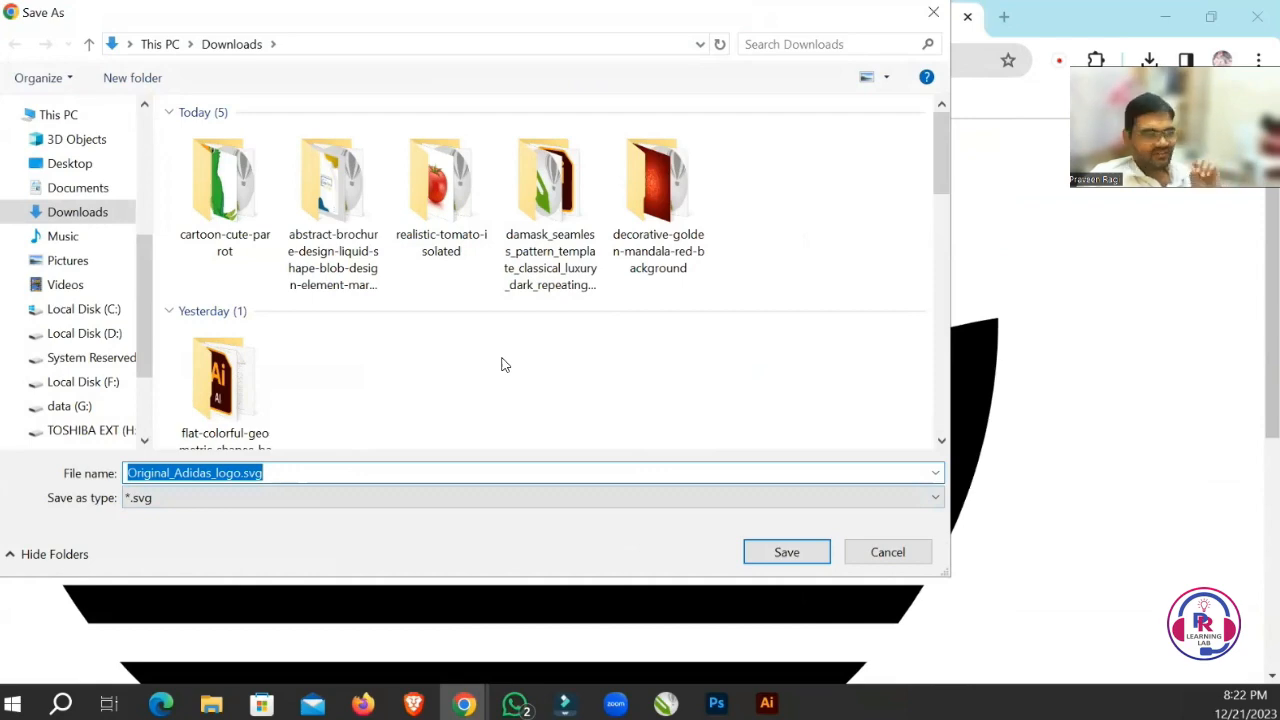
Save Original_Adidas_logo.svg in the Downloads folder, switch to Photoshop and open the saved file there.
click(782, 552)
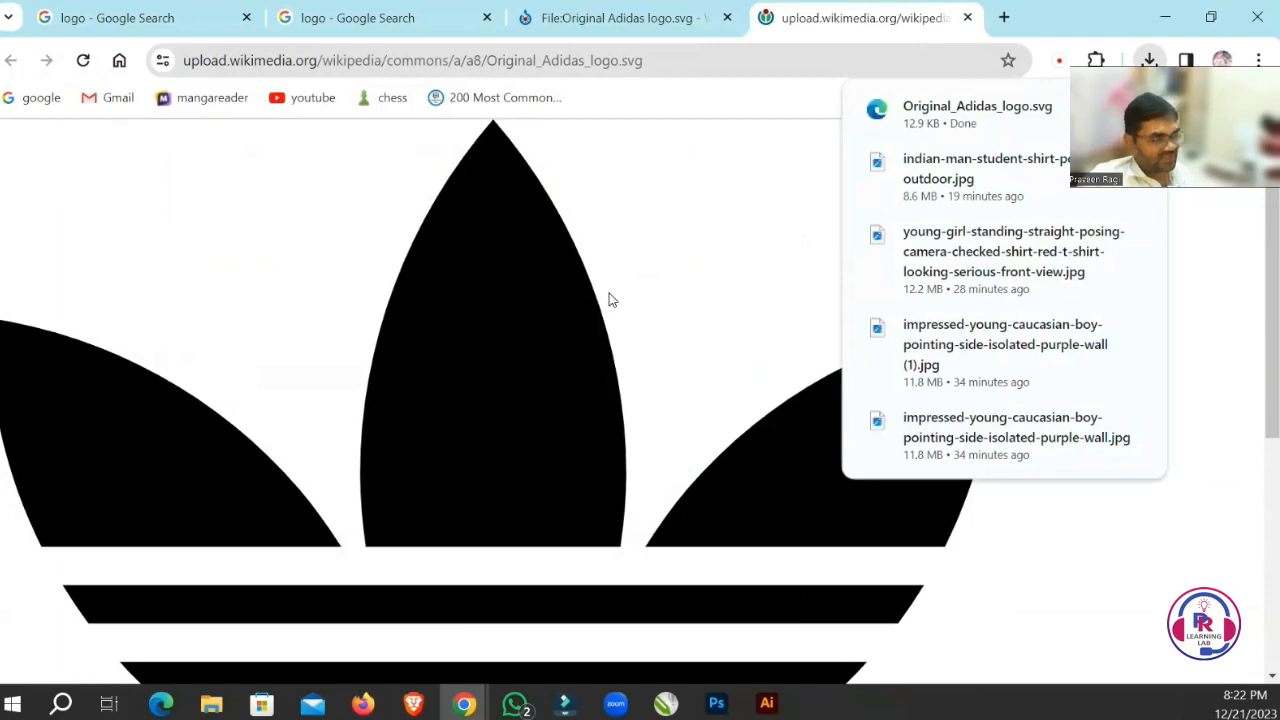
click(716, 703)
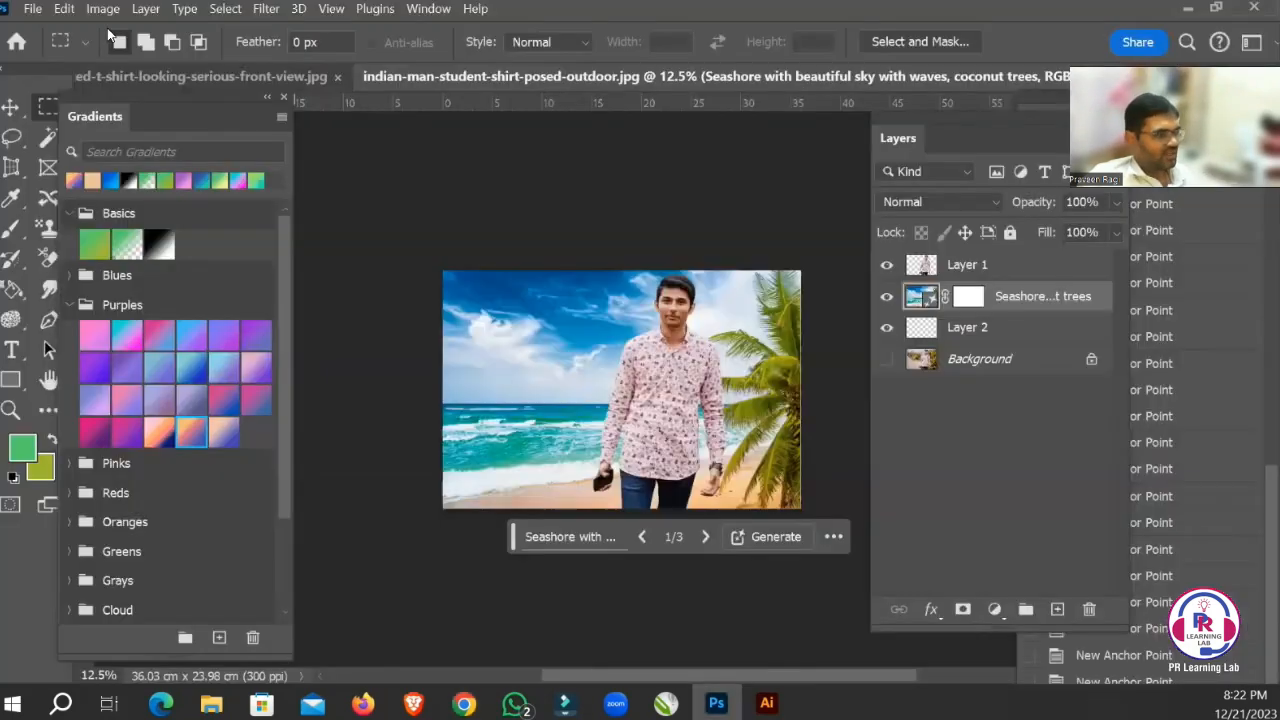
click(33, 9)
click(80, 46)
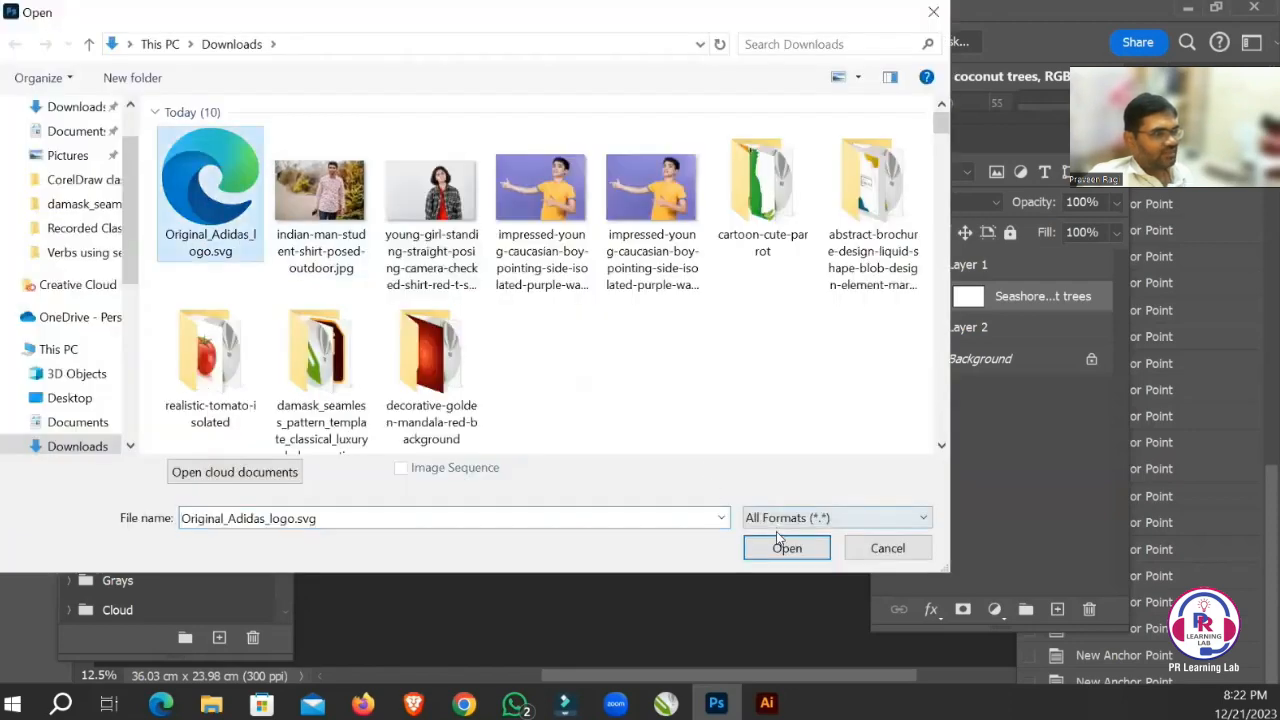
click(780, 545)
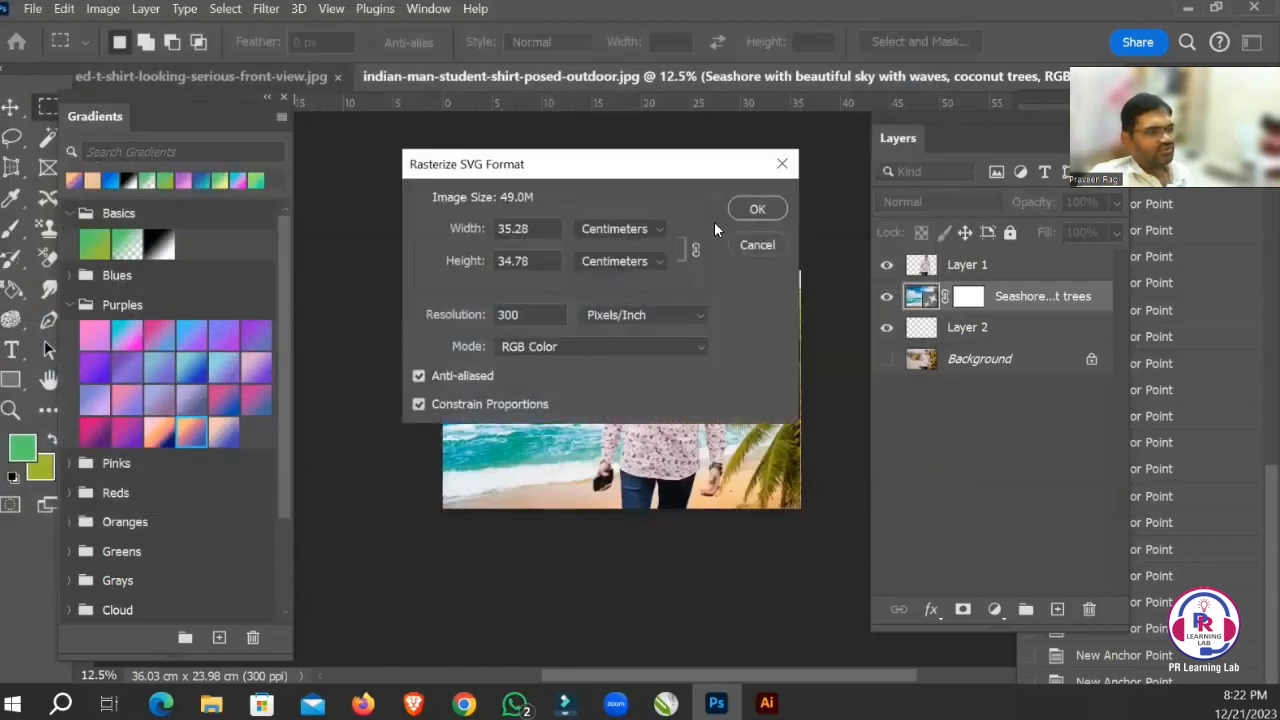
Set the SVG's rasterizing width unit to inches and import the logo in RGB Color at 300 pixels/inch.
click(626, 228)
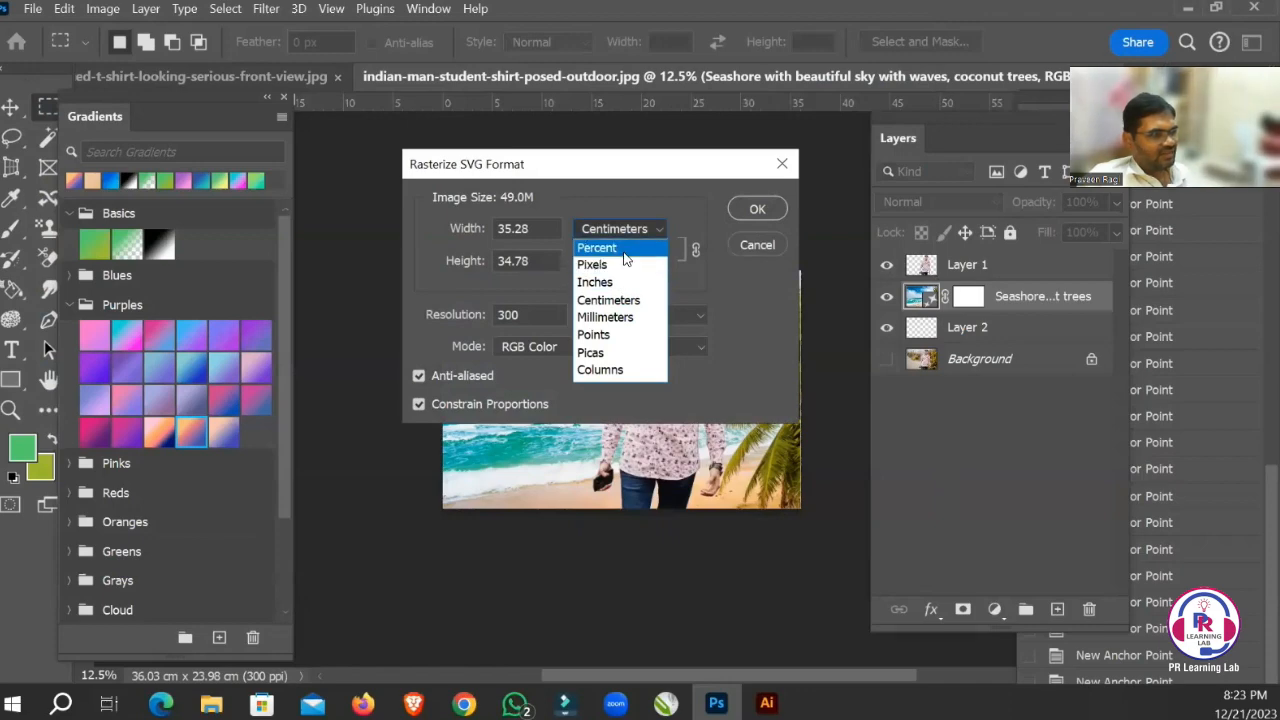
click(608, 283)
click(755, 210)
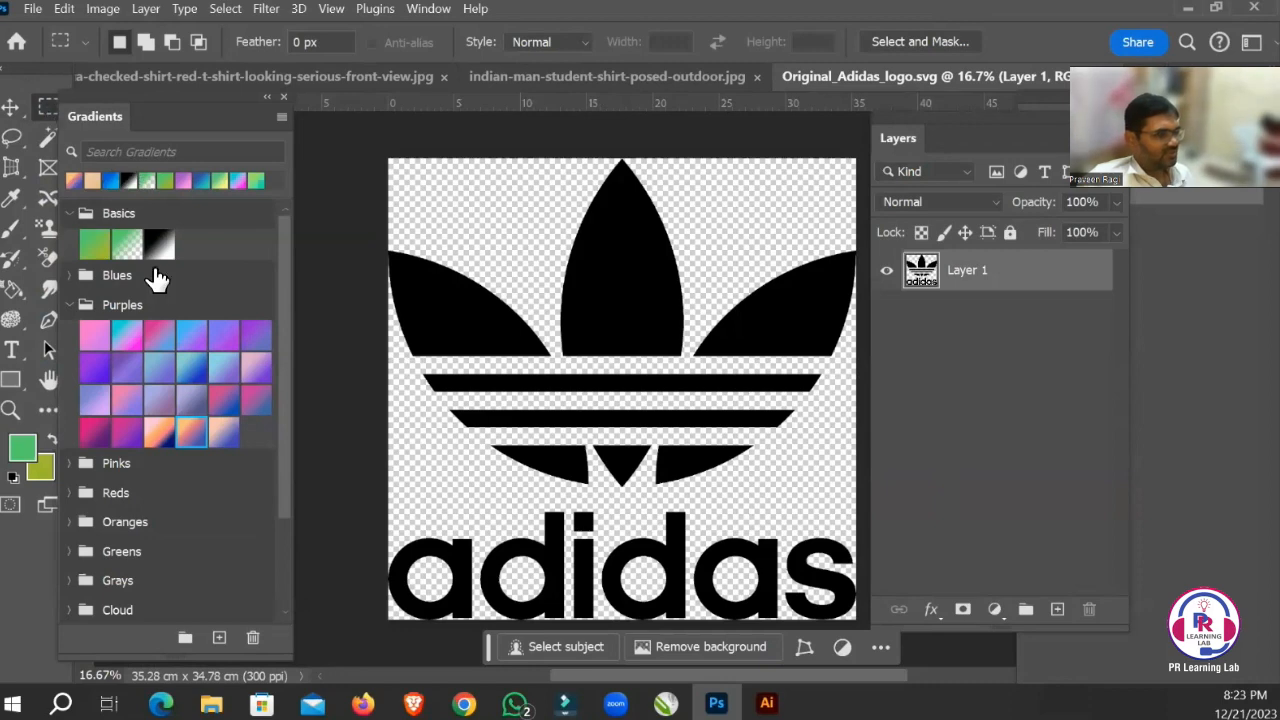
Select the adidas wordmark below the trefoil with a rectangular marquee, delete it and clear the selection.
drag(390, 504, 825, 642)
drag(975, 645, 881, 606)
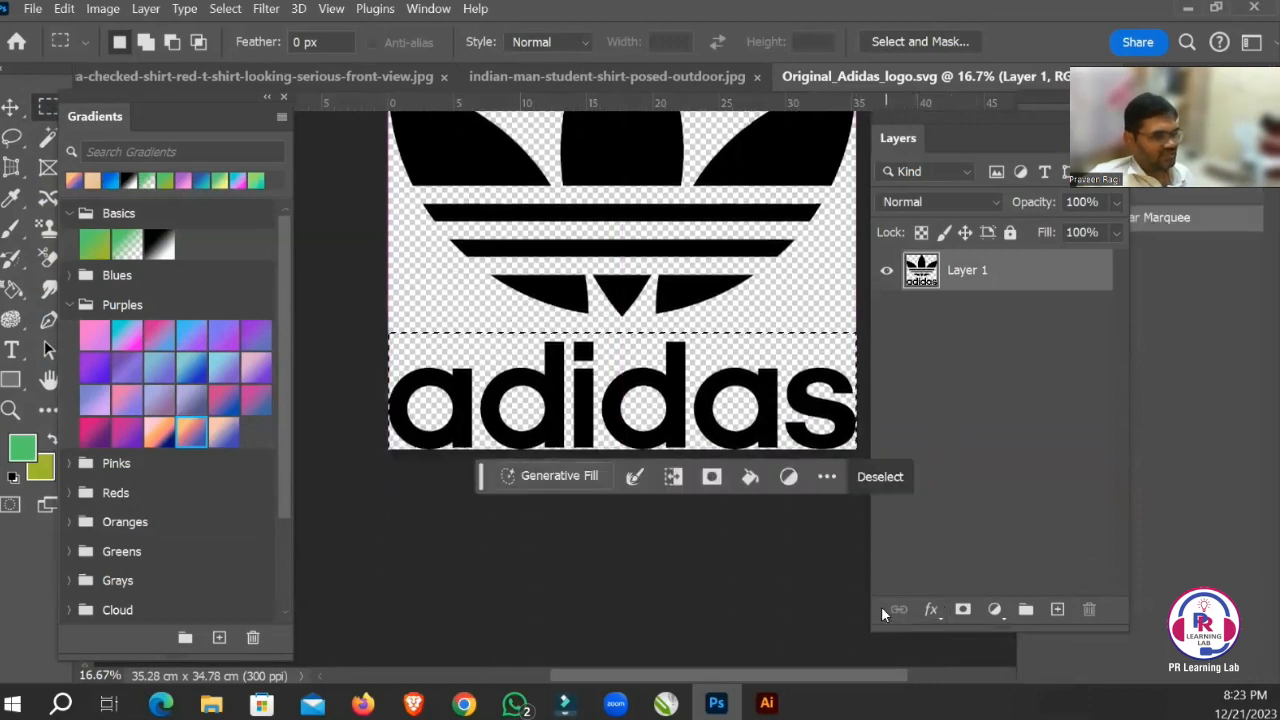
key(Delete)
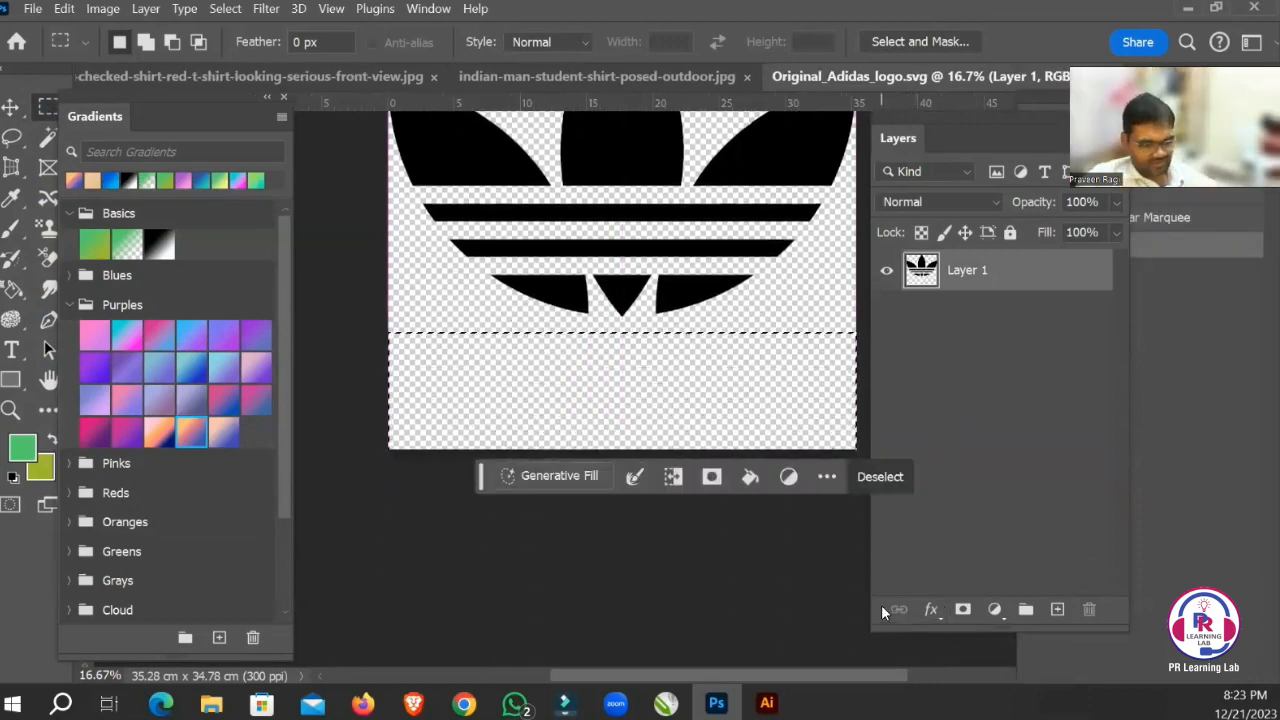
key(ctrl+d)
drag(704, 408, 710, 598)
drag(653, 427, 655, 469)
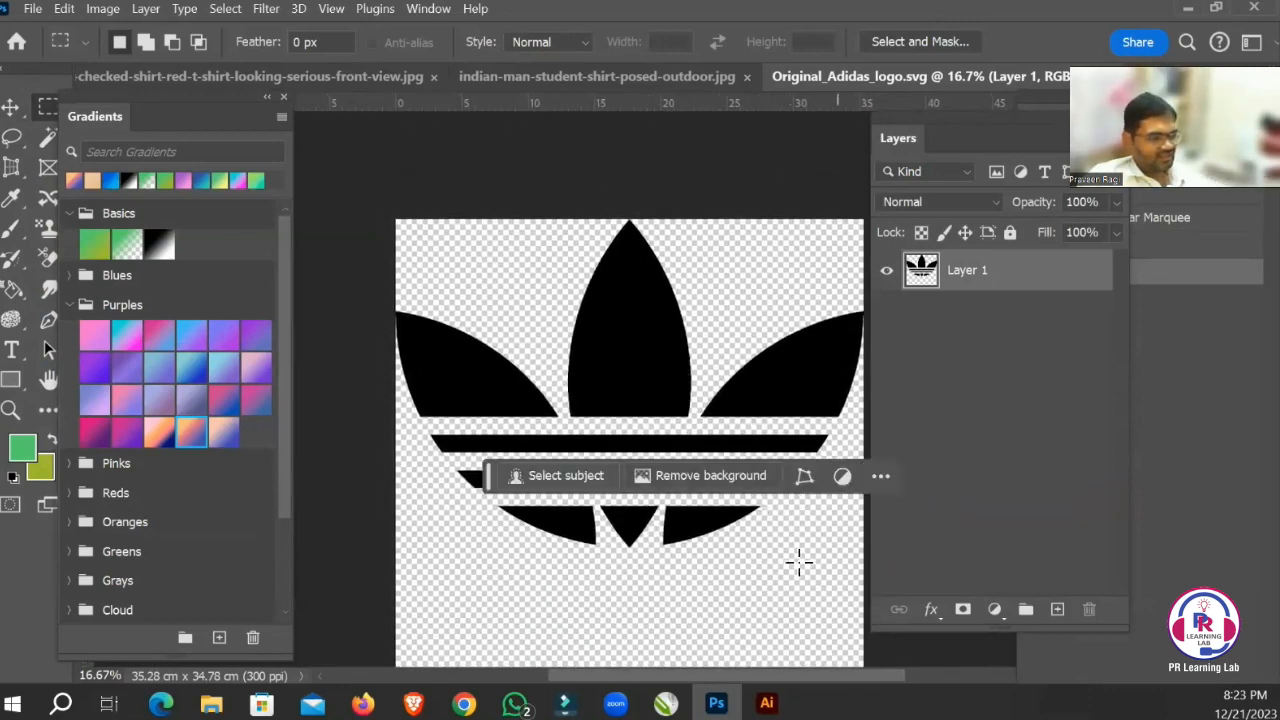
key(Tab)
key(Tab)
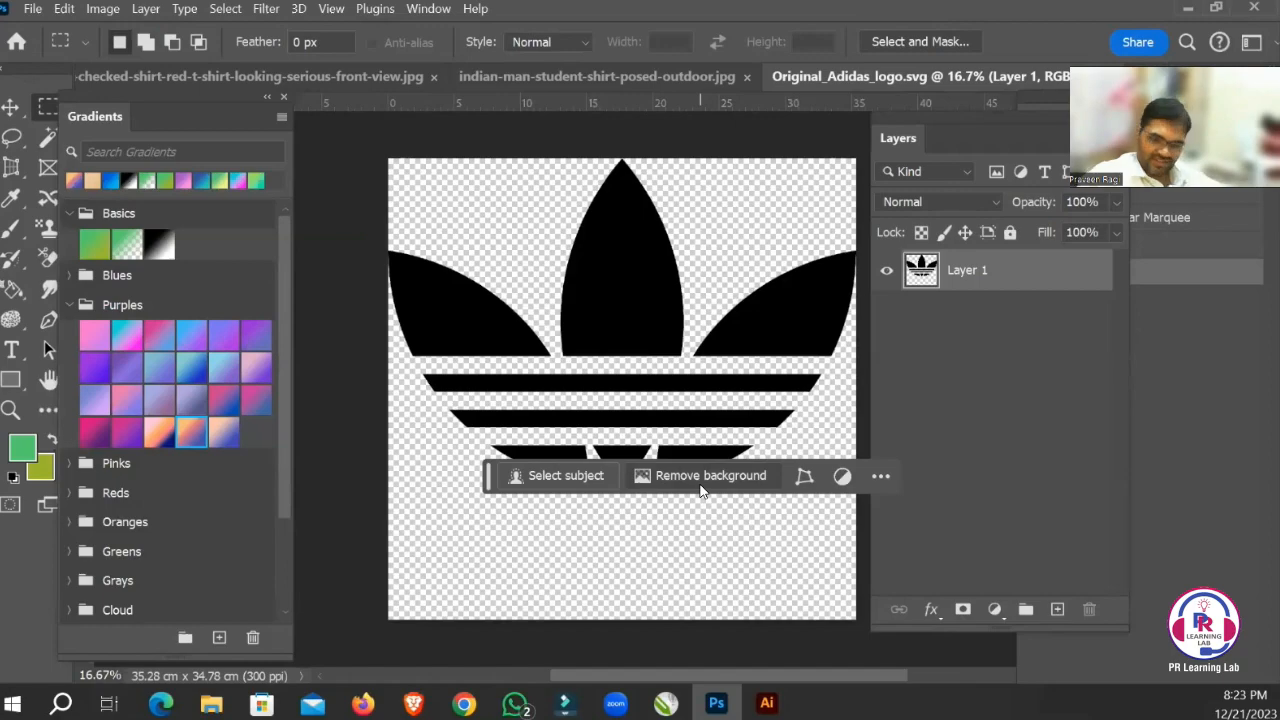
Activate the Pen tool in Path mode for tracing the trefoil's leaves.
key(ctrl+plus)
key(ctrl+plus)
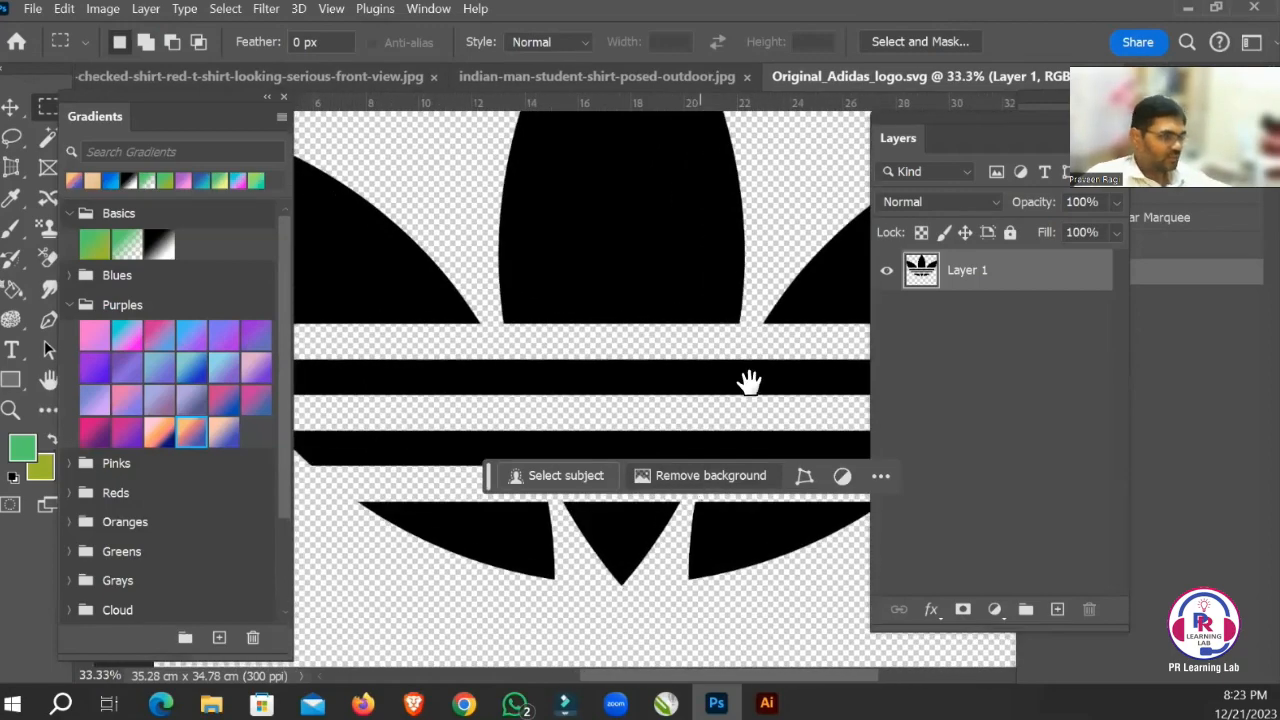
drag(643, 304, 791, 405)
key(Tab)
drag(649, 313, 877, 409)
key(Tab)
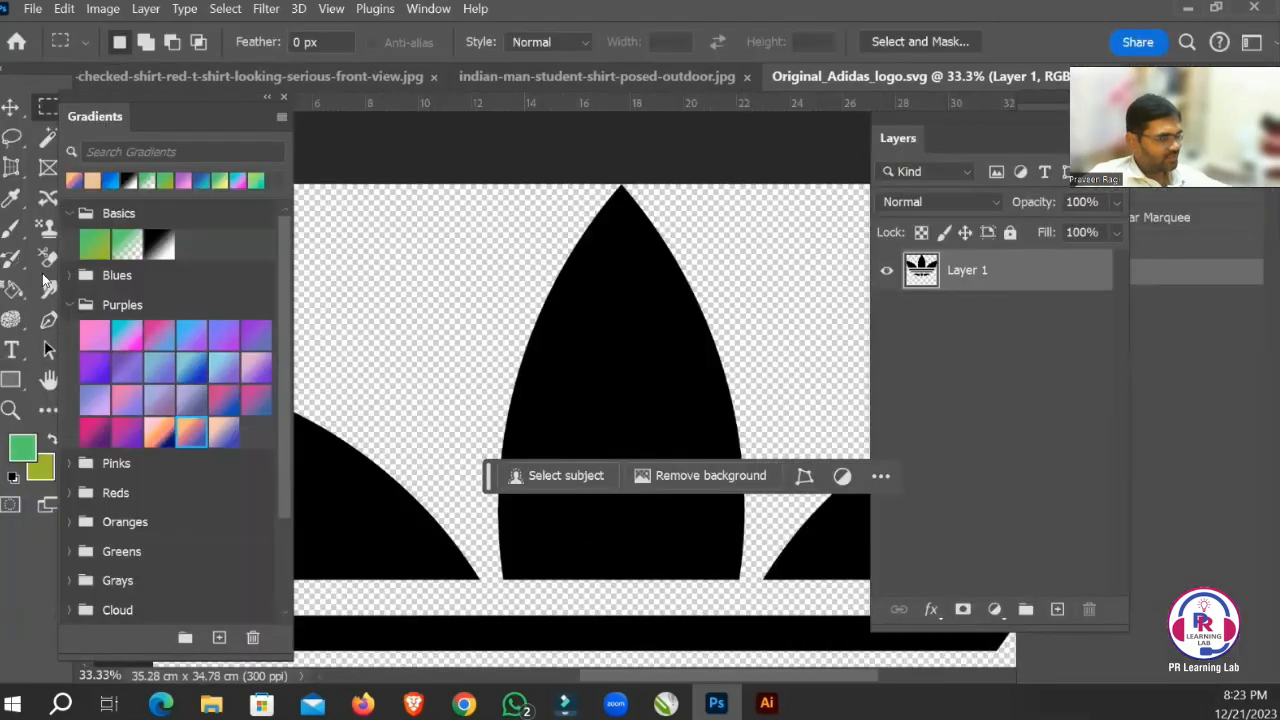
click(13, 262)
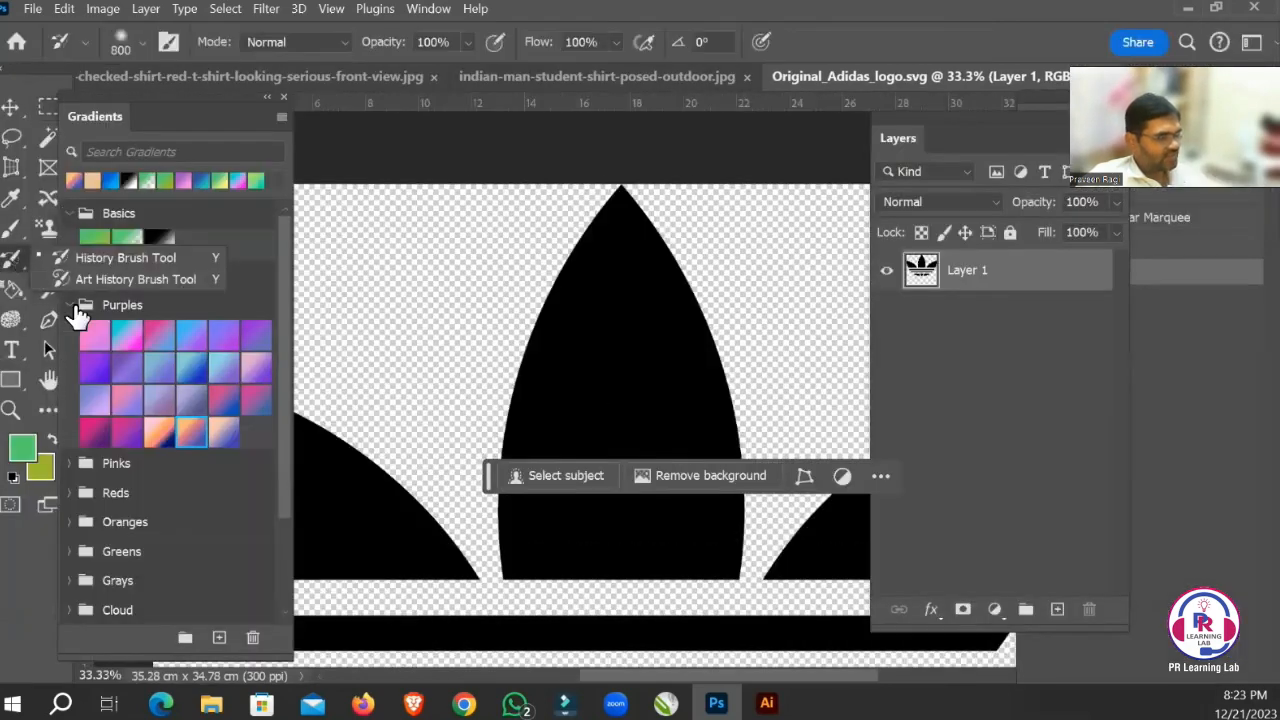
right_click(48, 320)
click(120, 320)
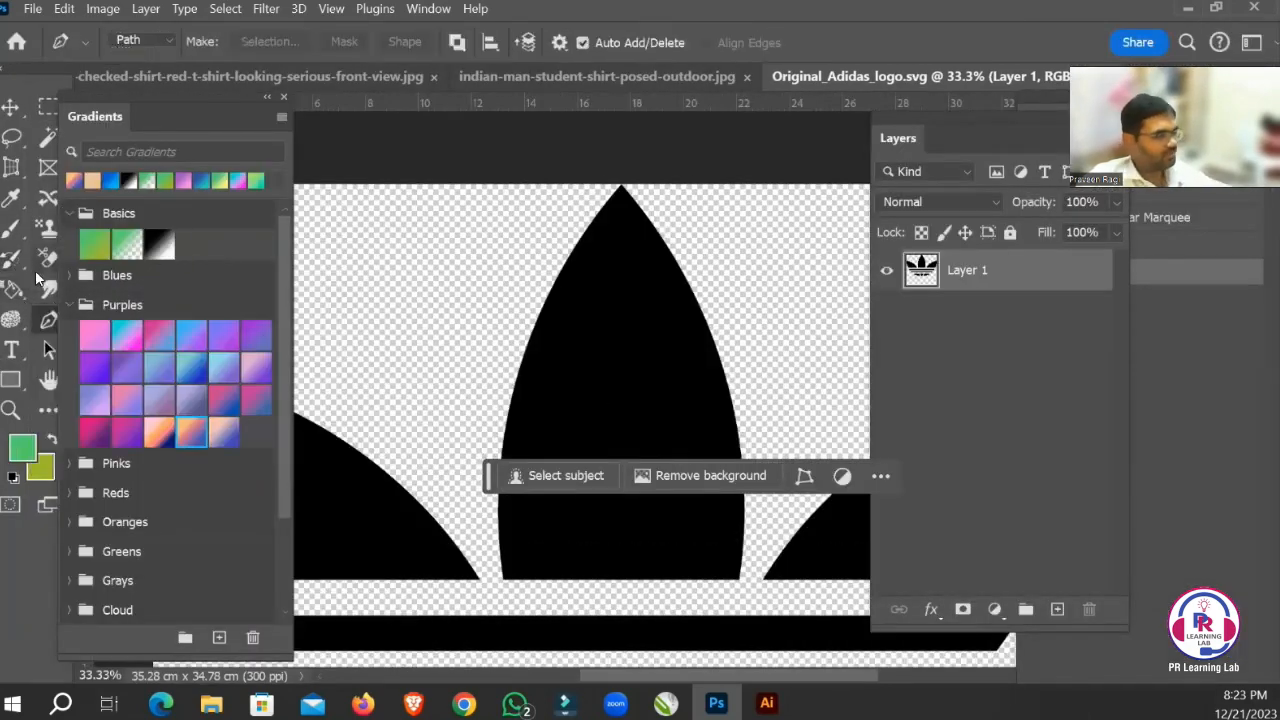
right_click(48, 327)
click(145, 318)
Trace the left leaf's upper curved edge with the Pen tool, from its outer tip to its lower inner corner.
drag(564, 279, 721, 143)
drag(568, 250, 666, 281)
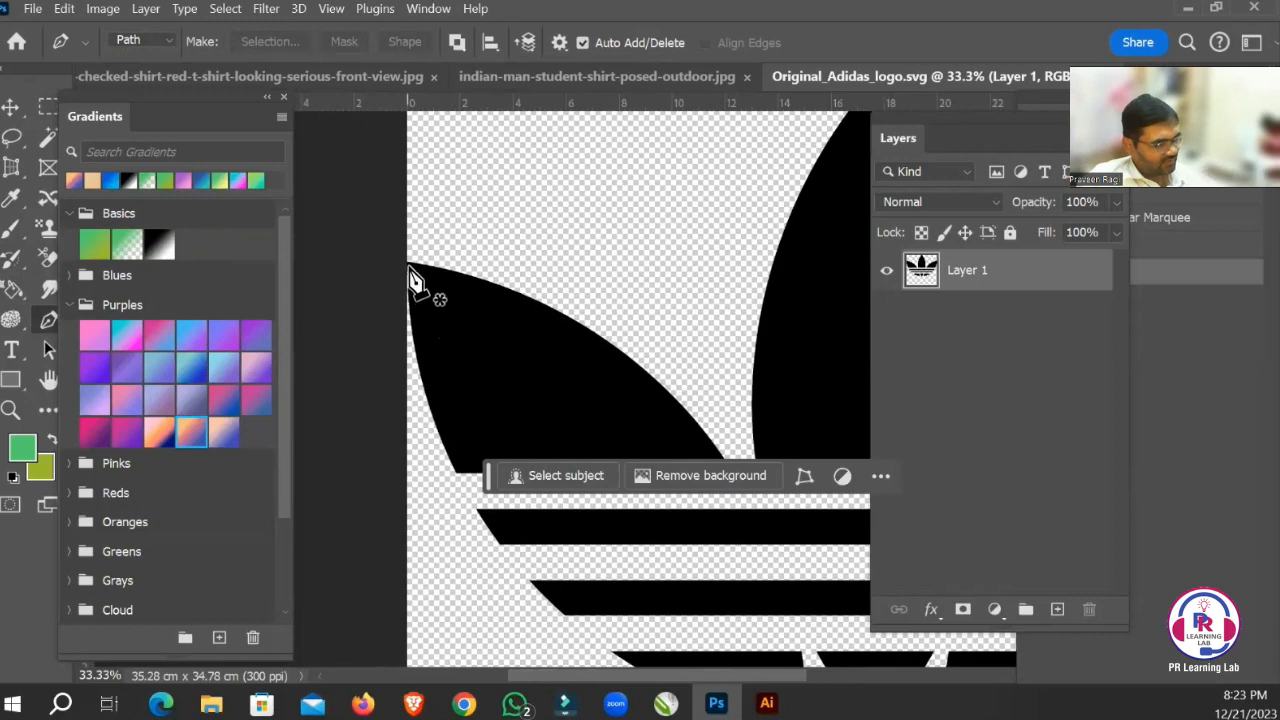
click(409, 267)
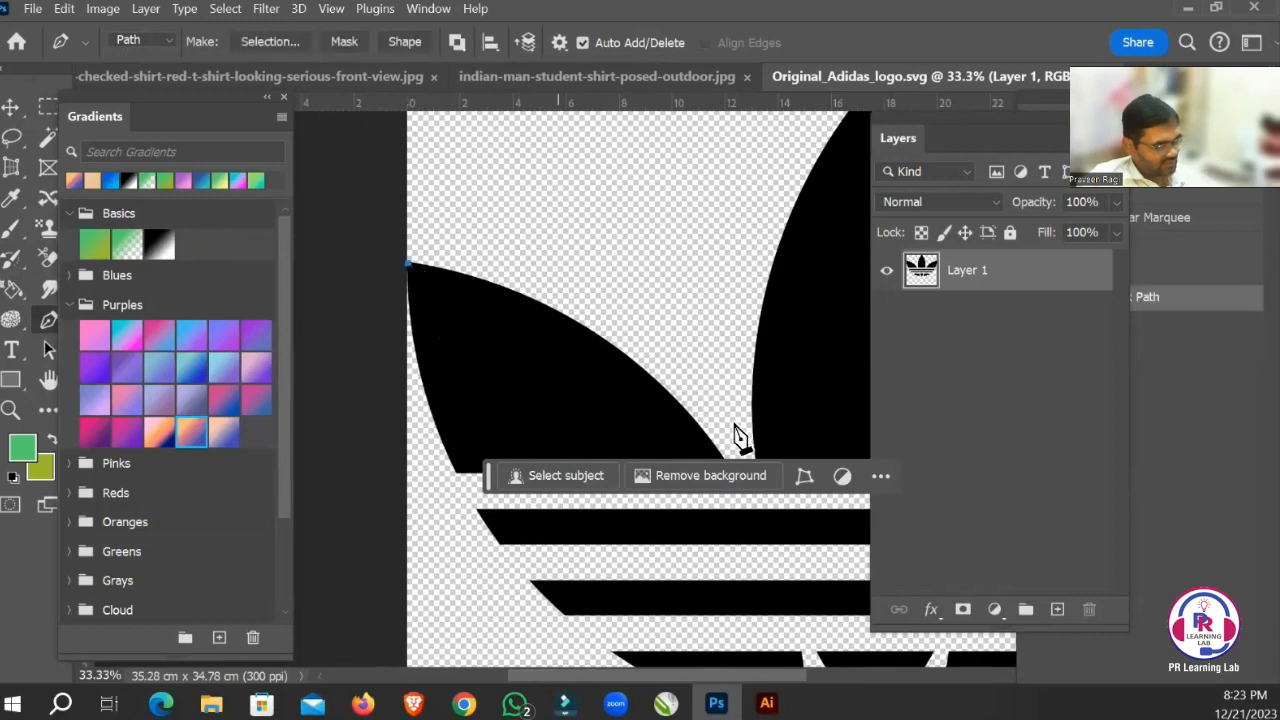
drag(651, 395, 638, 312)
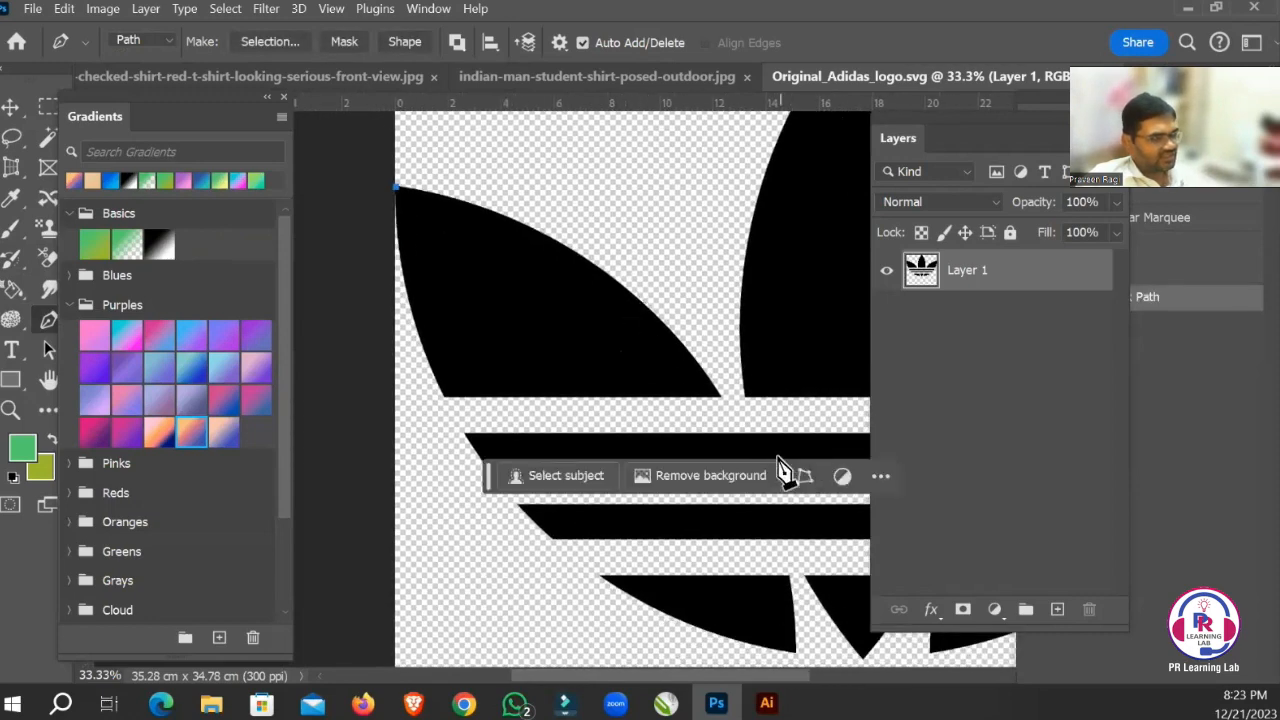
click(719, 395)
drag(726, 410, 837, 594)
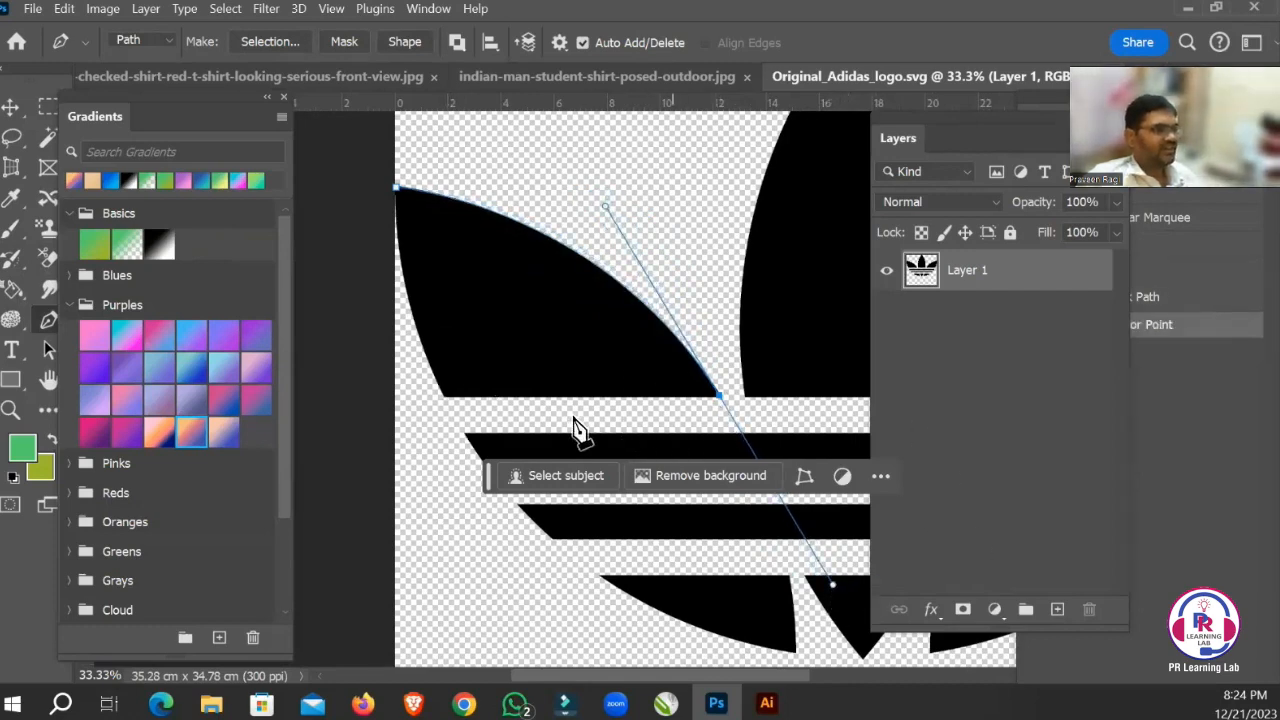
Remove the outgoing handle at the left leaf's inner corner and add a straight segment along its base to the lower outer corner.
click(442, 395)
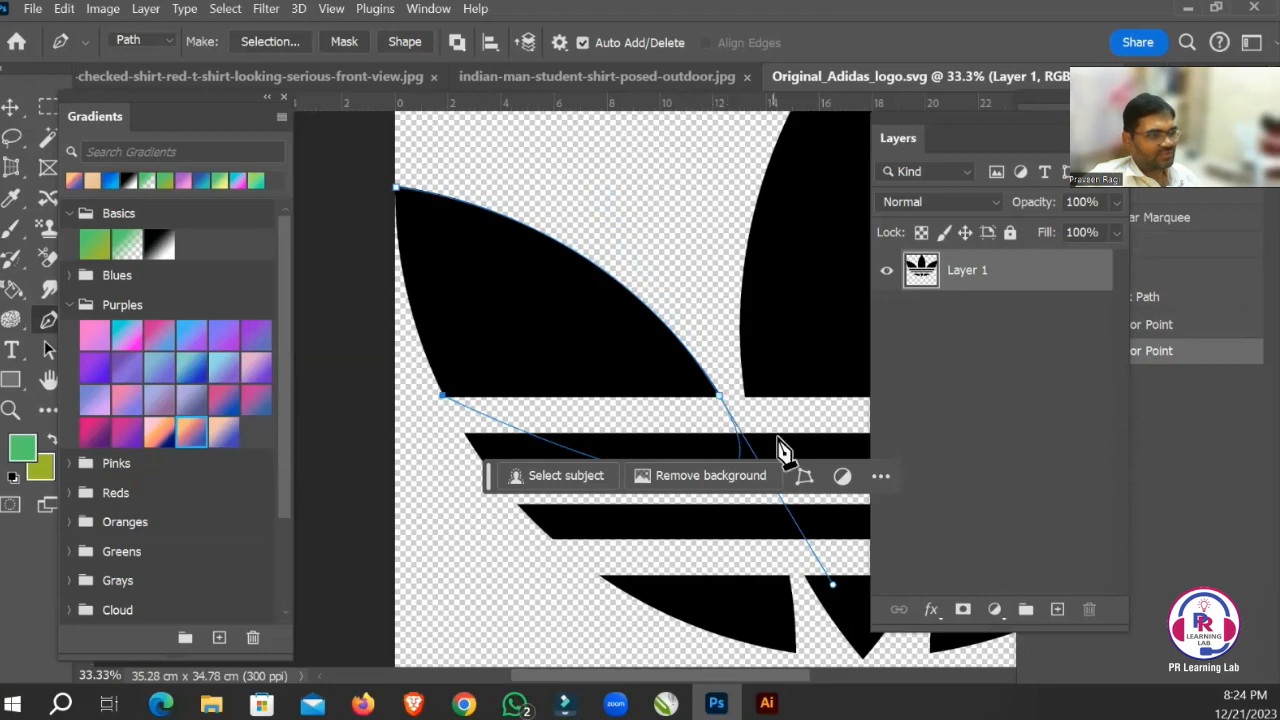
key(ctrl+z)
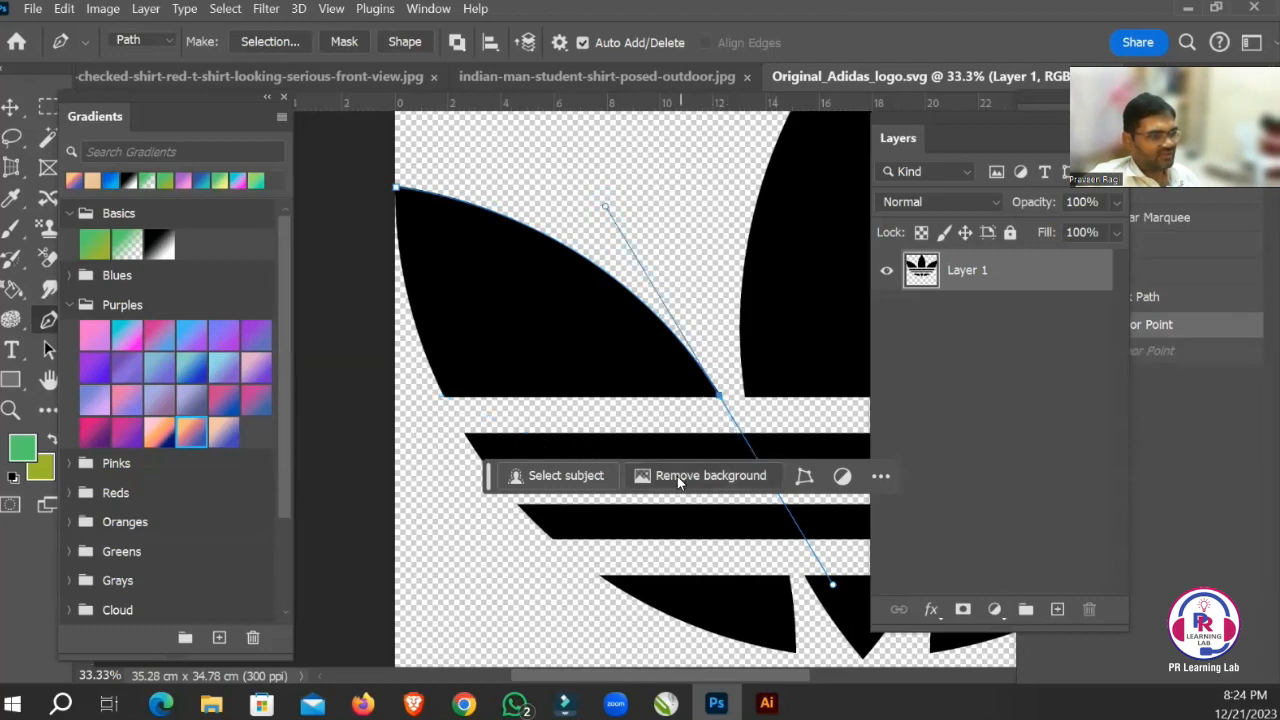
alt+click(720, 398)
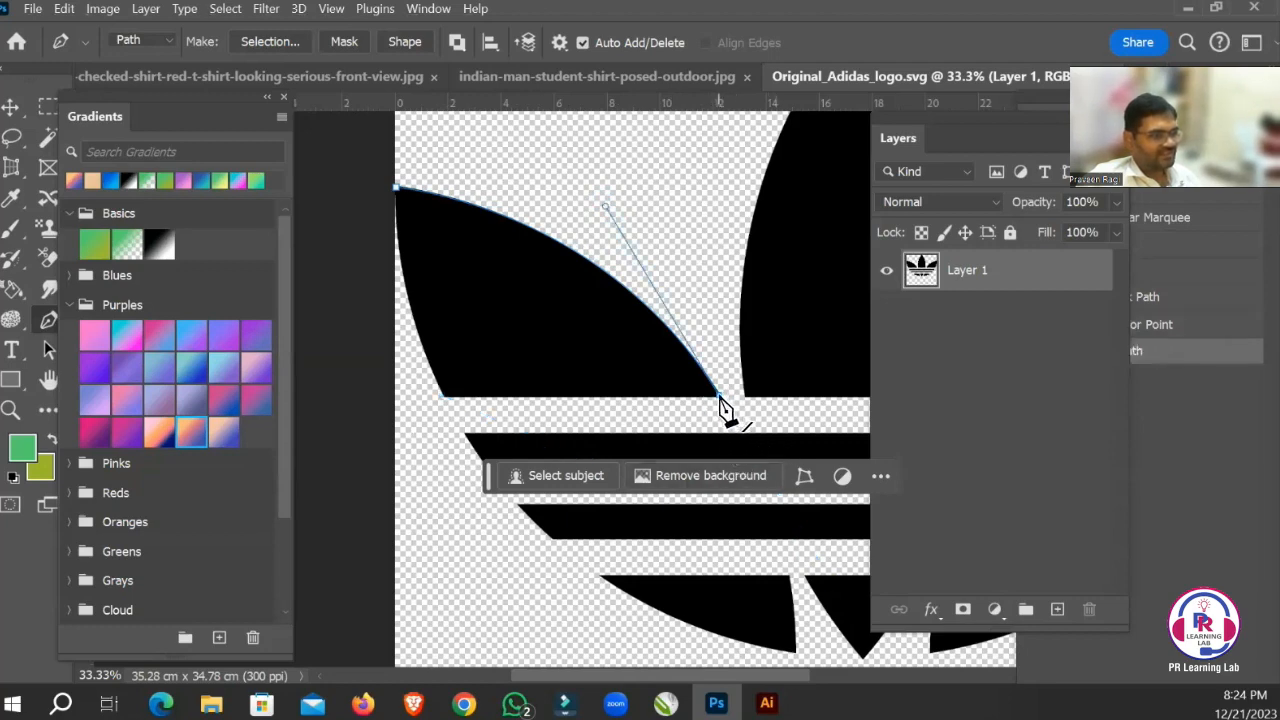
click(443, 398)
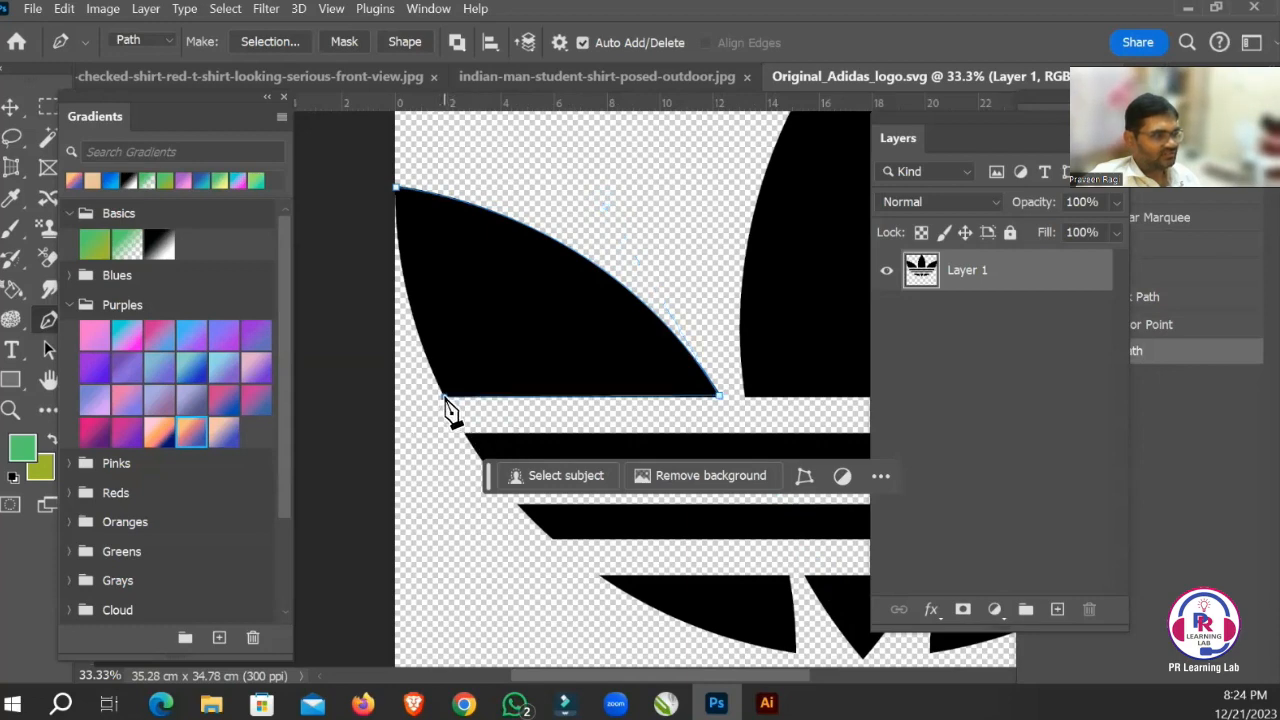
key(ctrl+z)
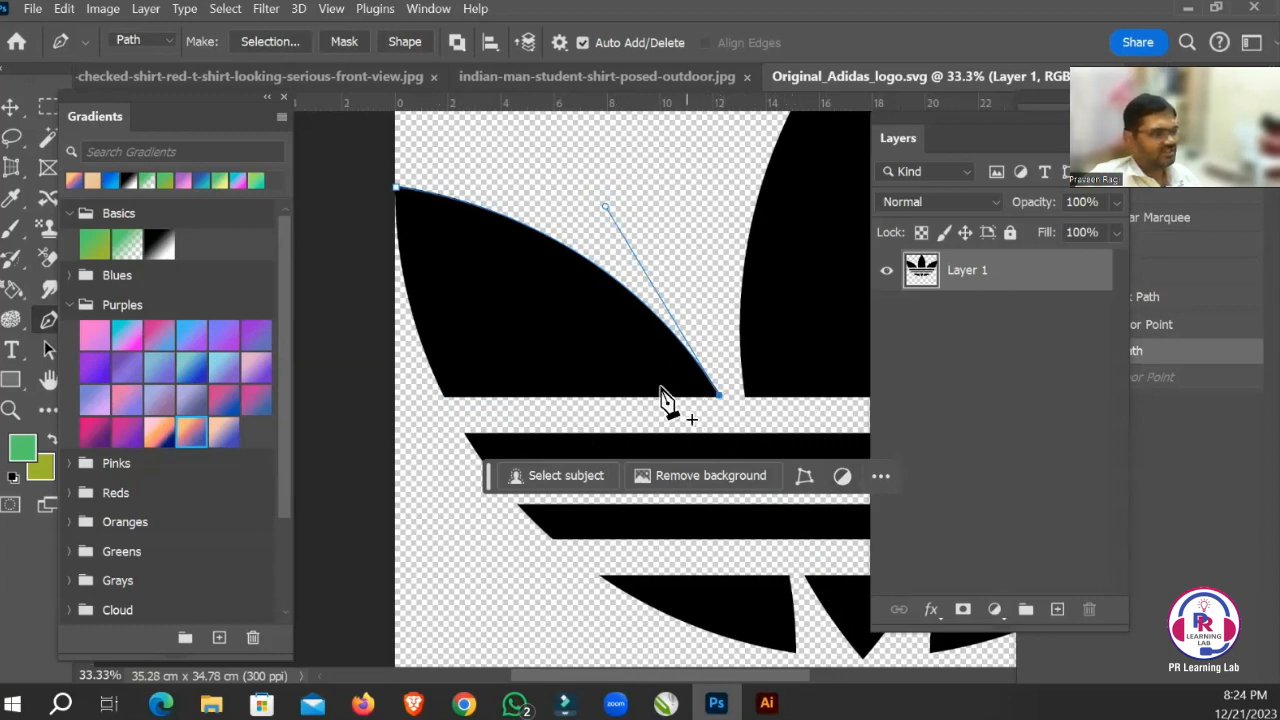
click(444, 399)
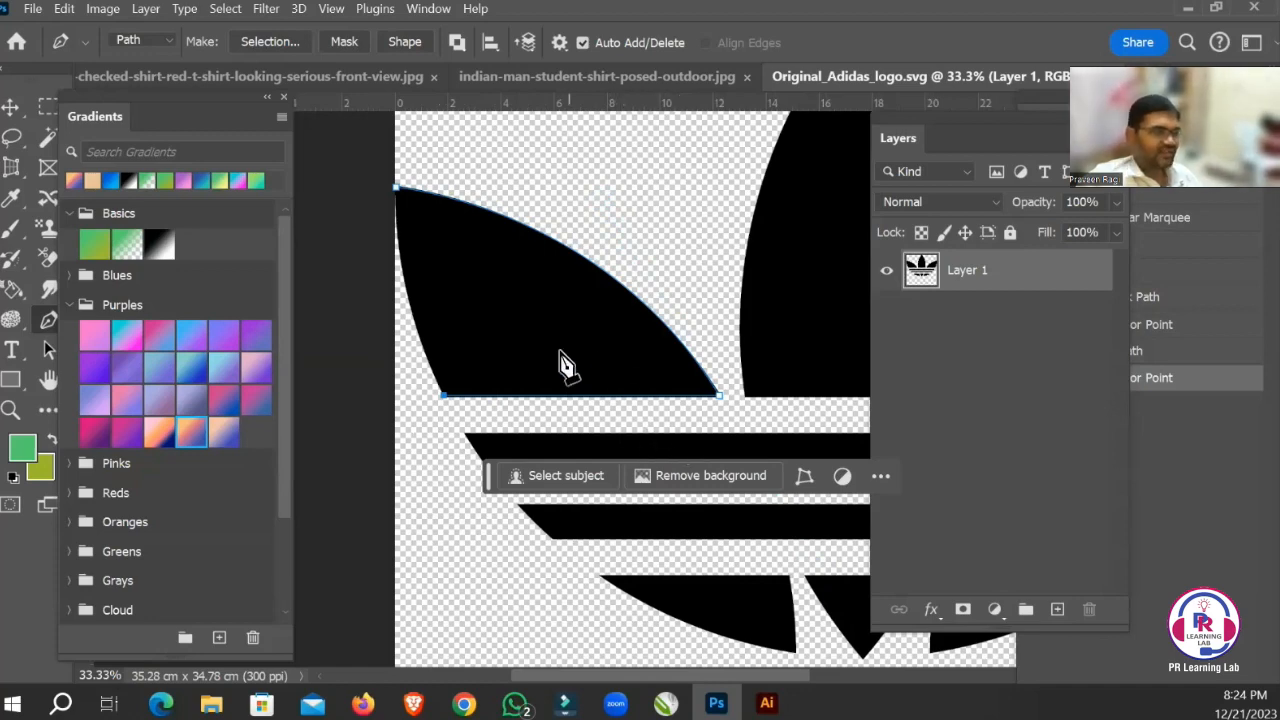
Close the path at the left leaf's tip with a curved segment following its outer edge.
drag(514, 334, 595, 395)
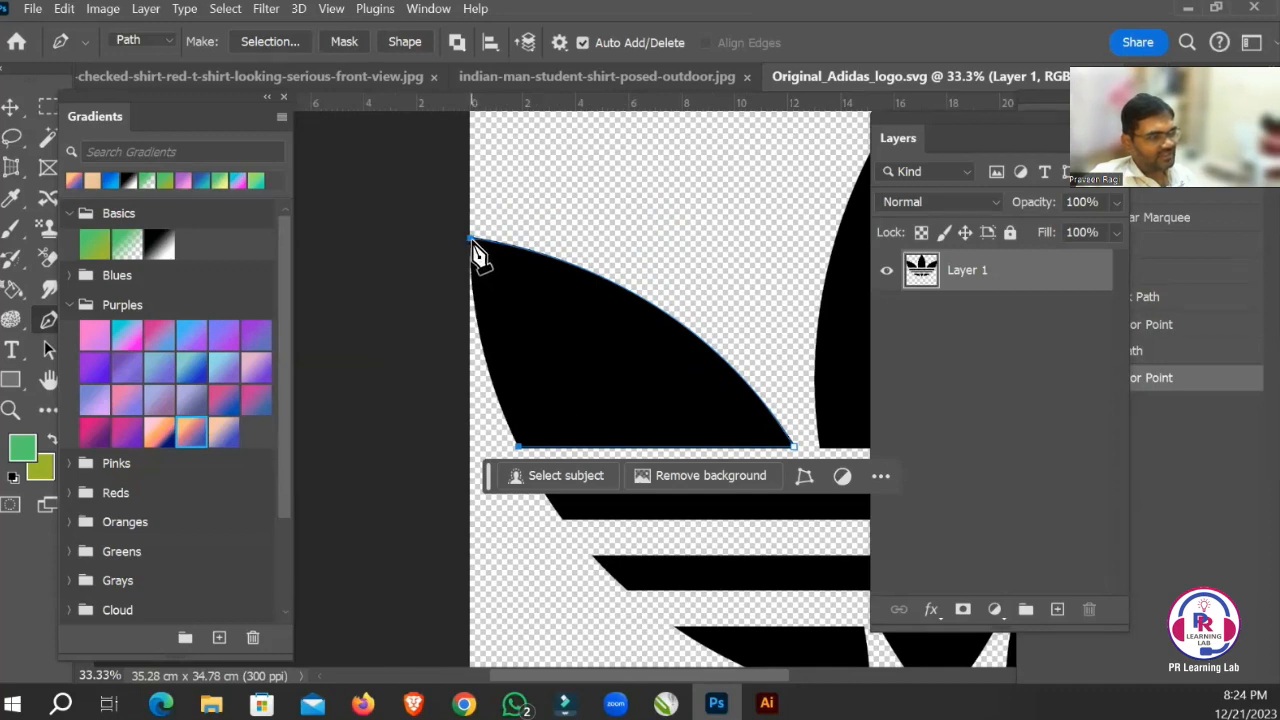
drag(472, 242, 478, 147)
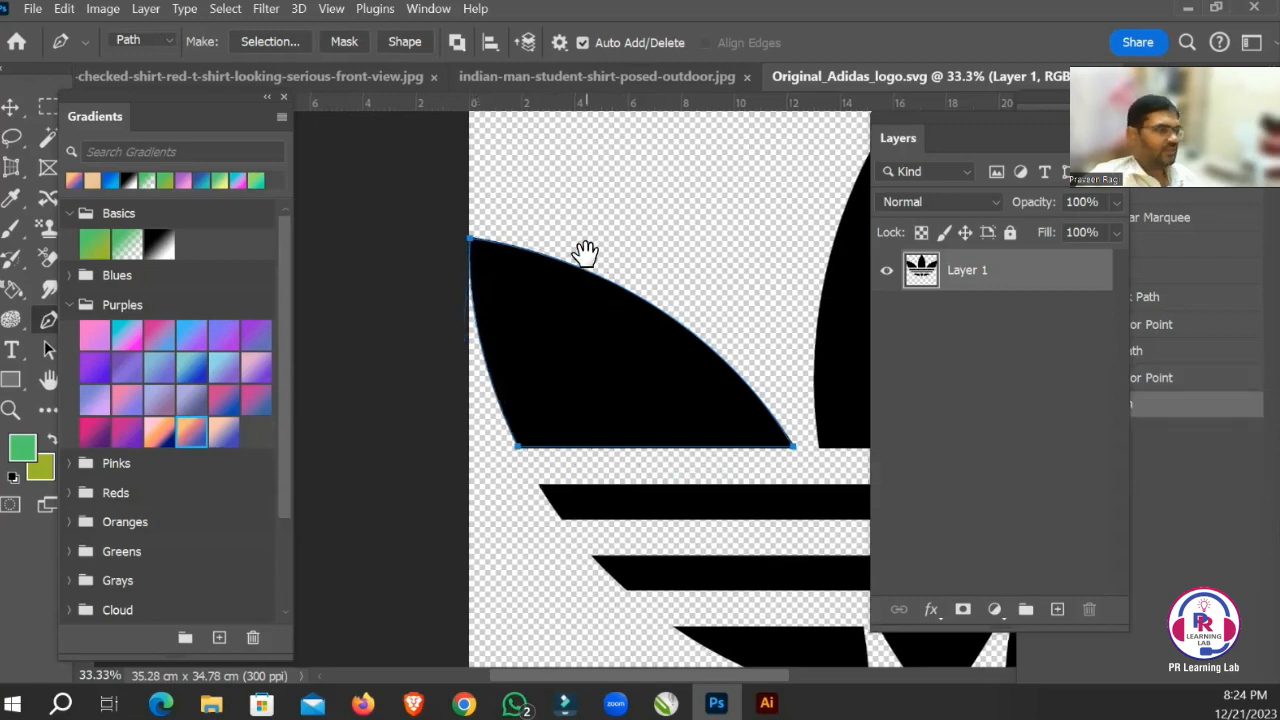
drag(586, 251, 506, 346)
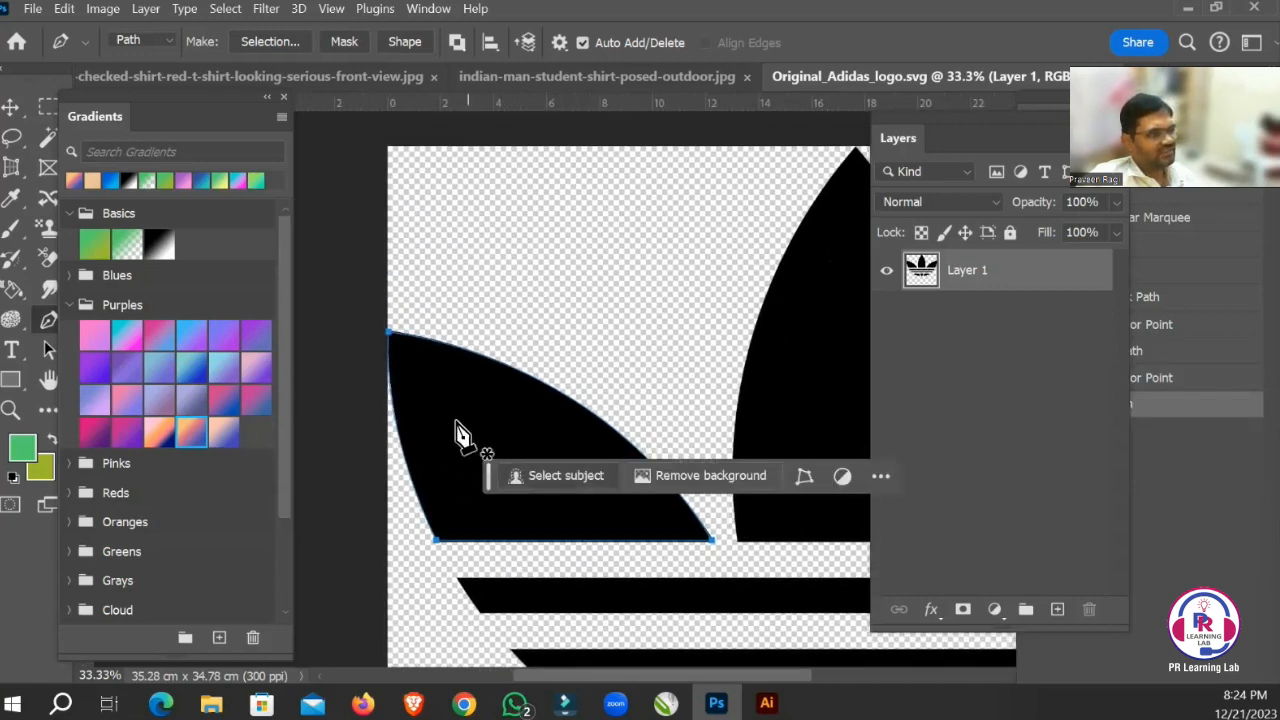
Convert the left leaf's path into a new anti-aliased selection with a feather radius of 0 pixels.
right_click(495, 413)
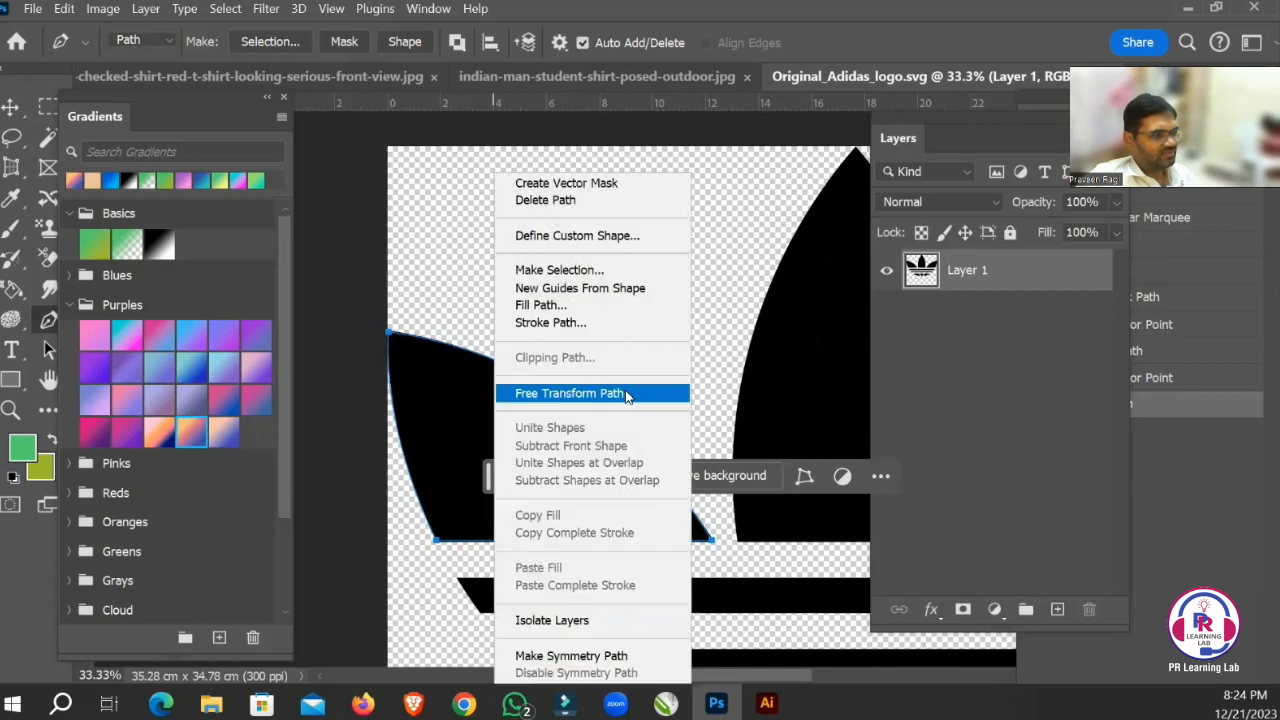
click(591, 272)
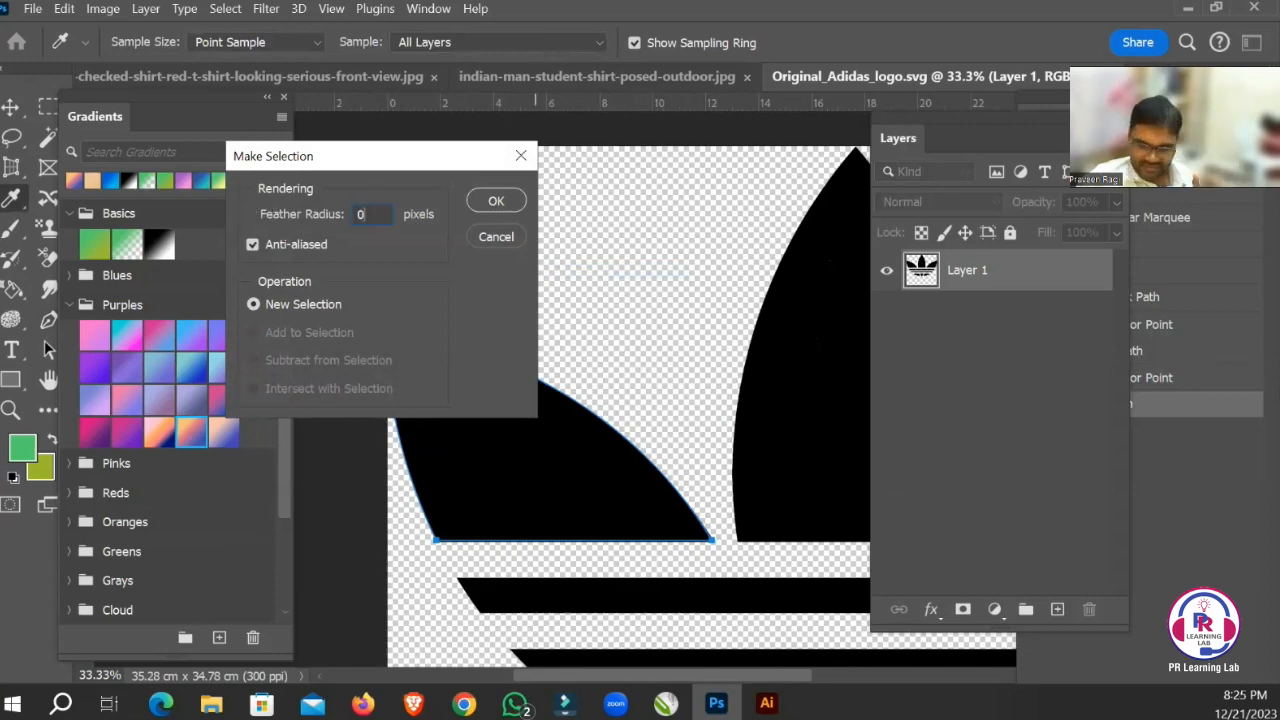
key(Return)
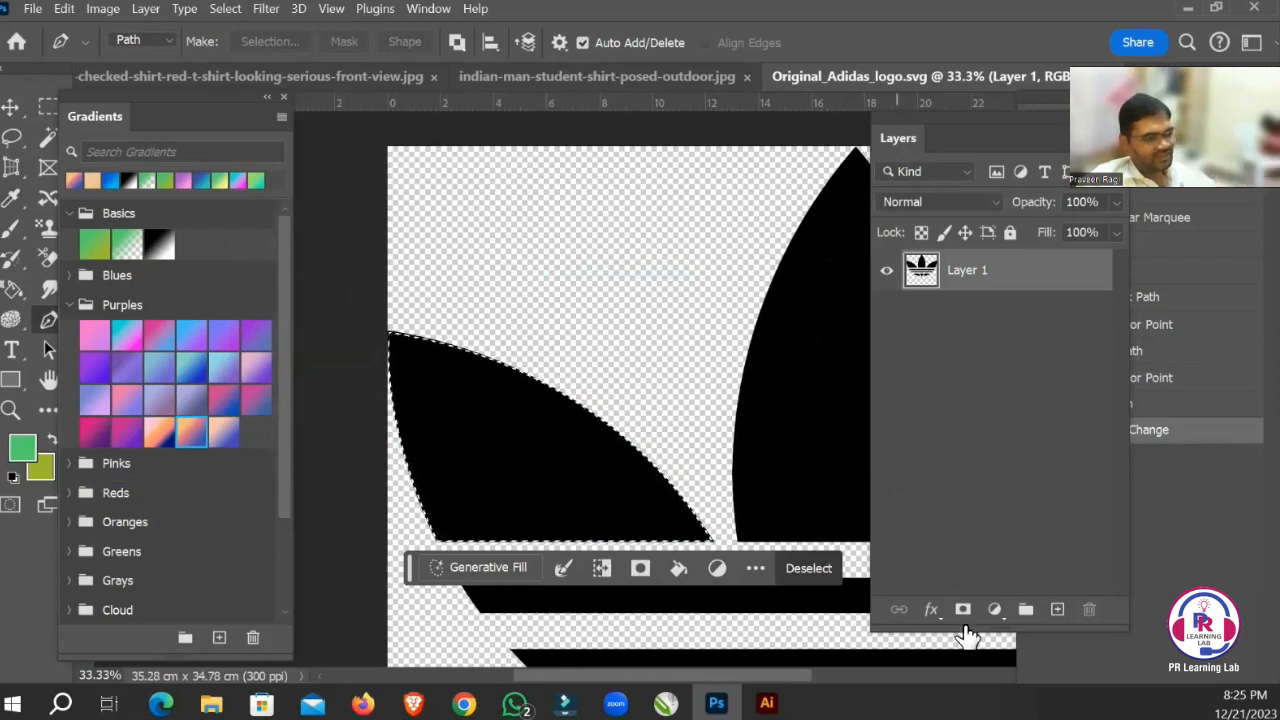
Create a new layer, fill the leaf selection with the green foreground colour and deselect.
click(1057, 609)
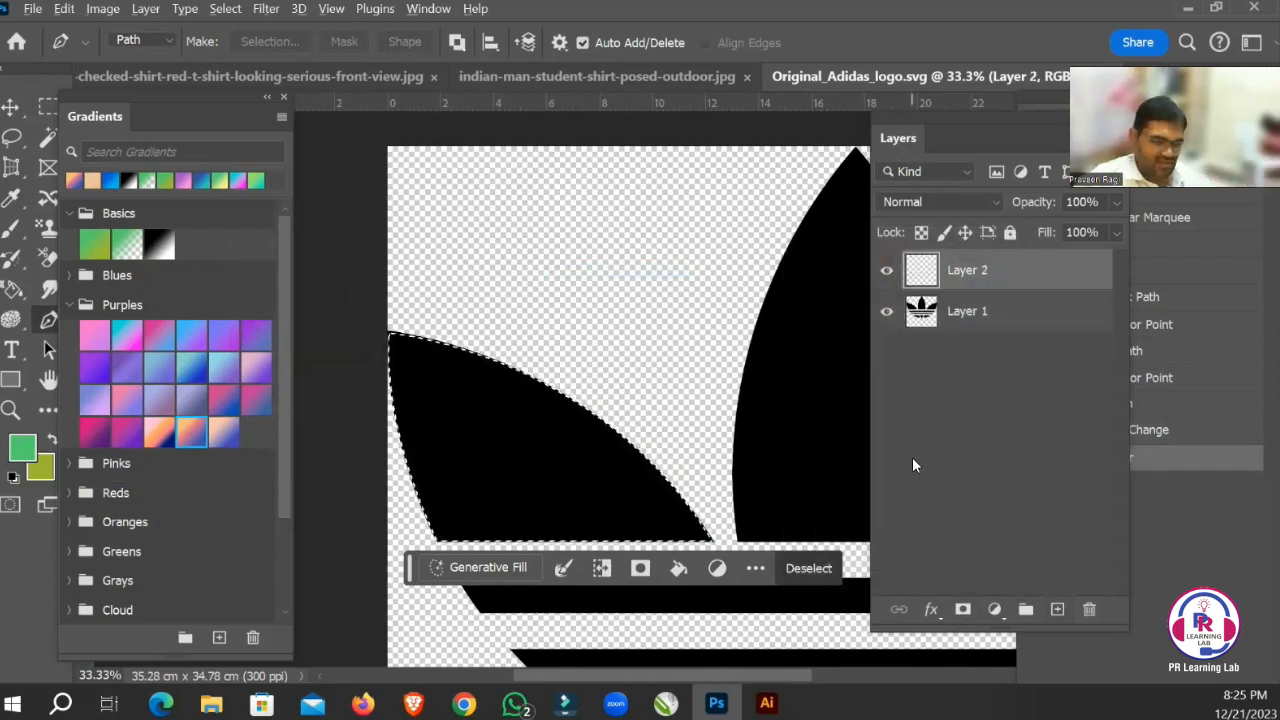
key(alt+BackSpace)
key(ctrl+d)
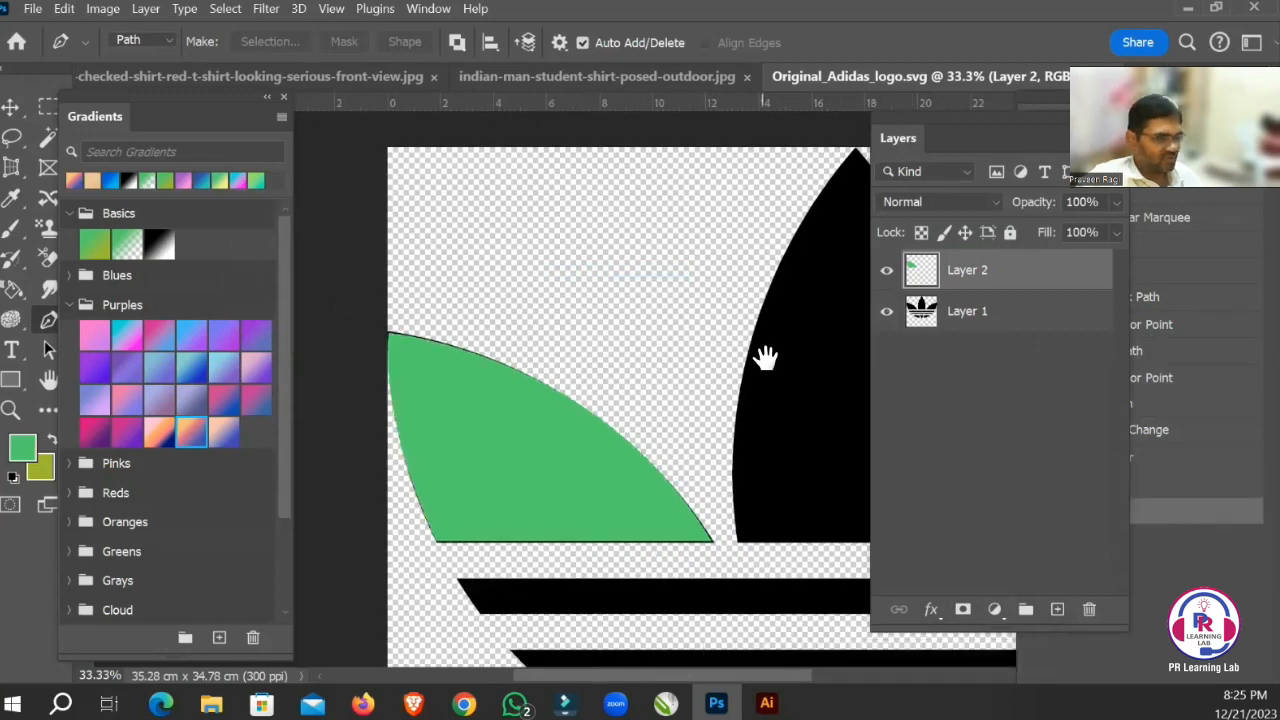
Hide the left leaf's green layer, Layer 2, and bring the centre leaf into view.
drag(766, 357, 902, 314)
click(887, 270)
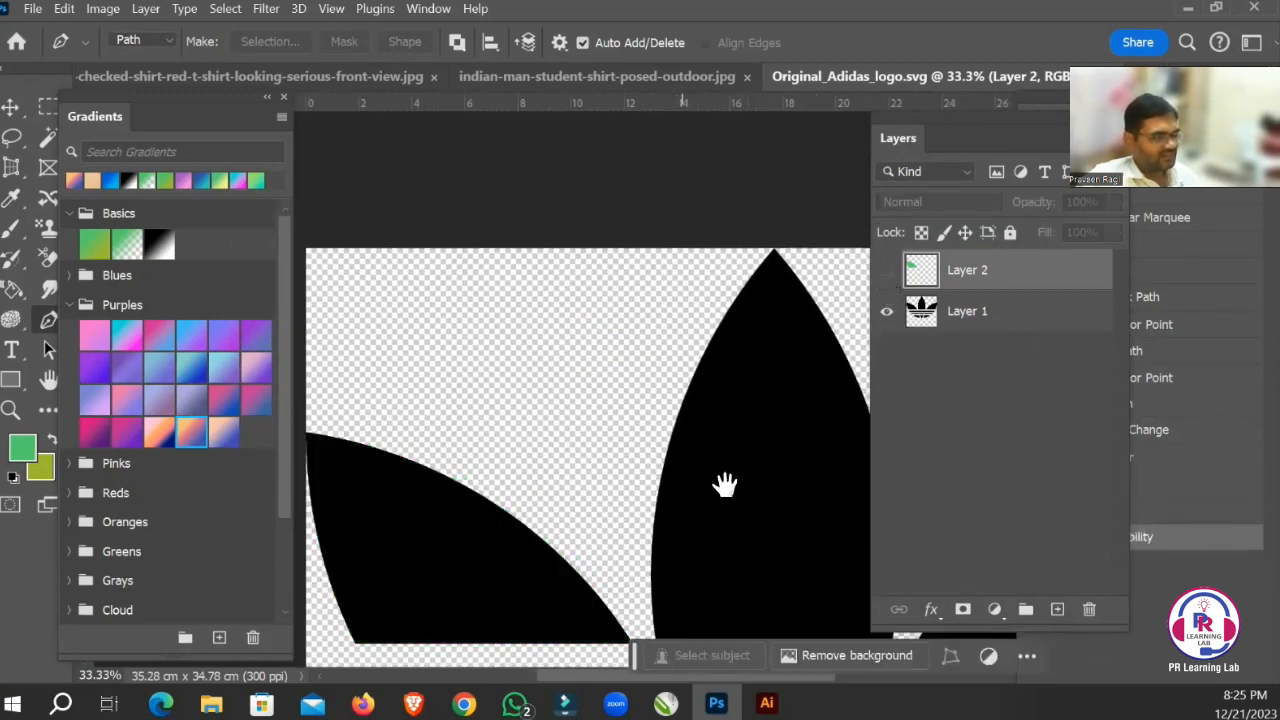
drag(726, 480, 592, 378)
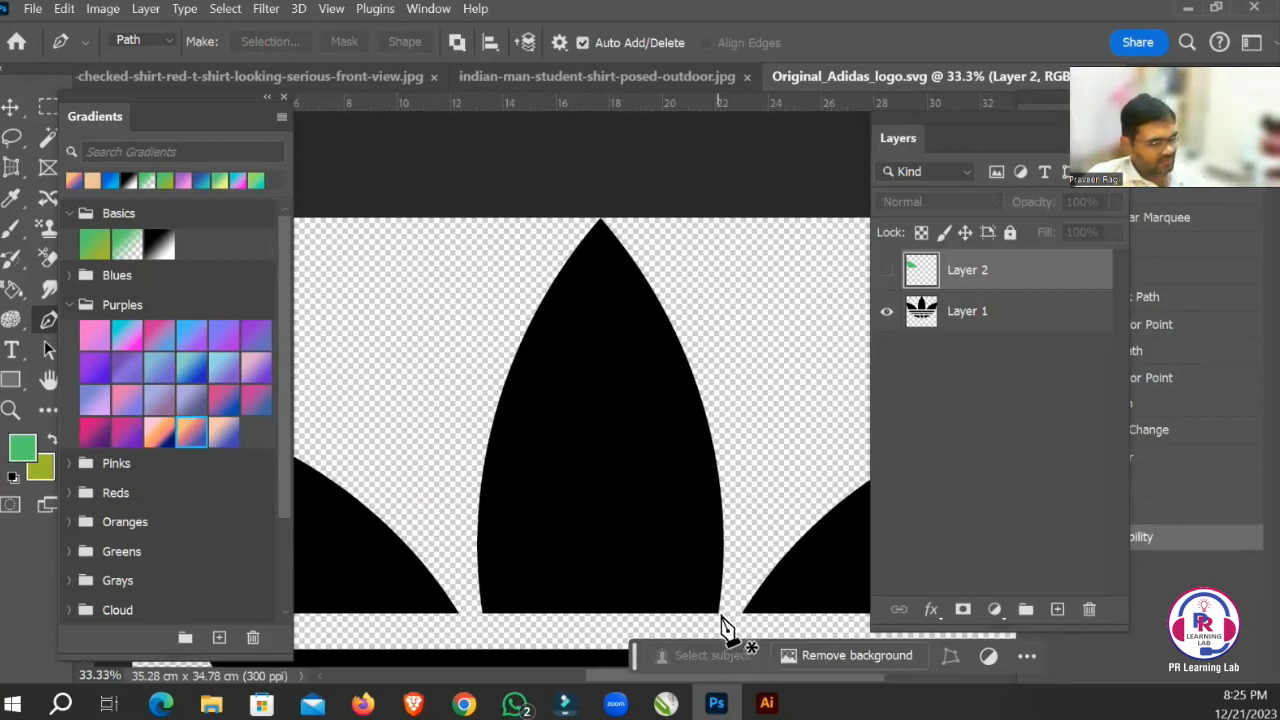
Place a horizontal guide close to the bottom edge of the centre leaf.
drag(686, 104, 742, 604)
drag(618, 575, 681, 625)
drag(709, 547, 709, 377)
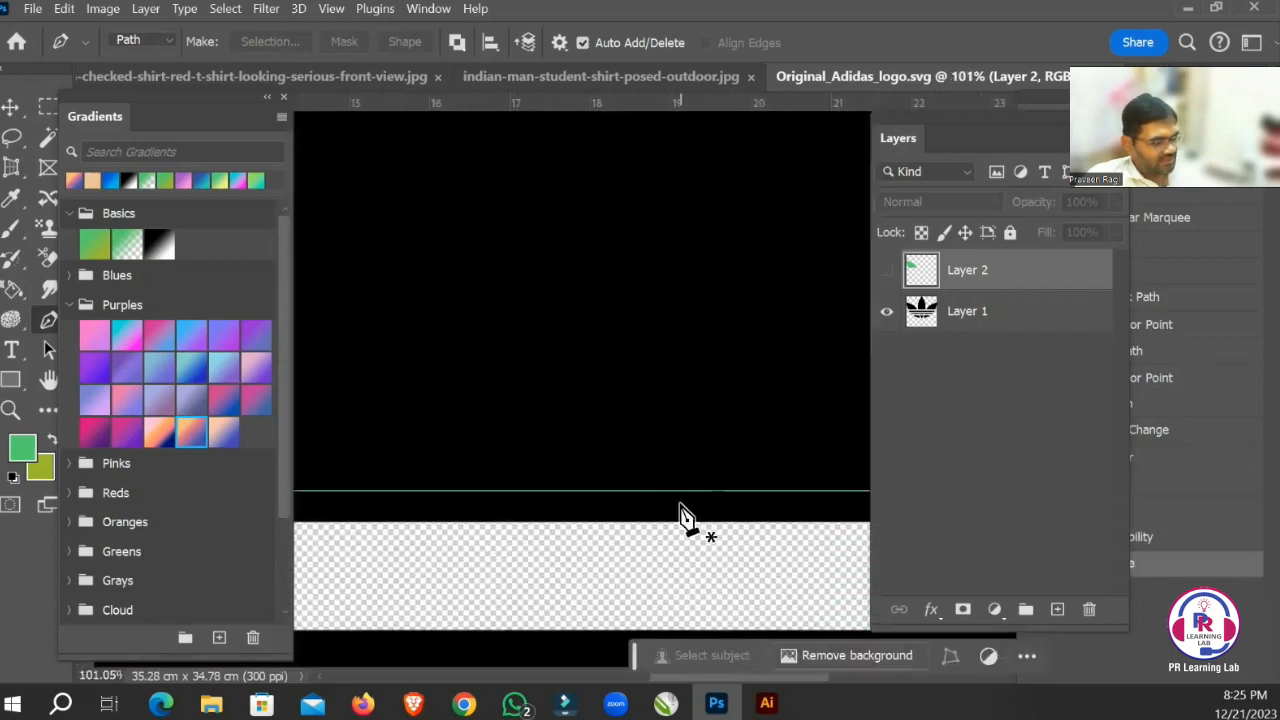
Move the horizontal guide exactly onto the leaves' straight bottom edge with the Move tool.
key(v)
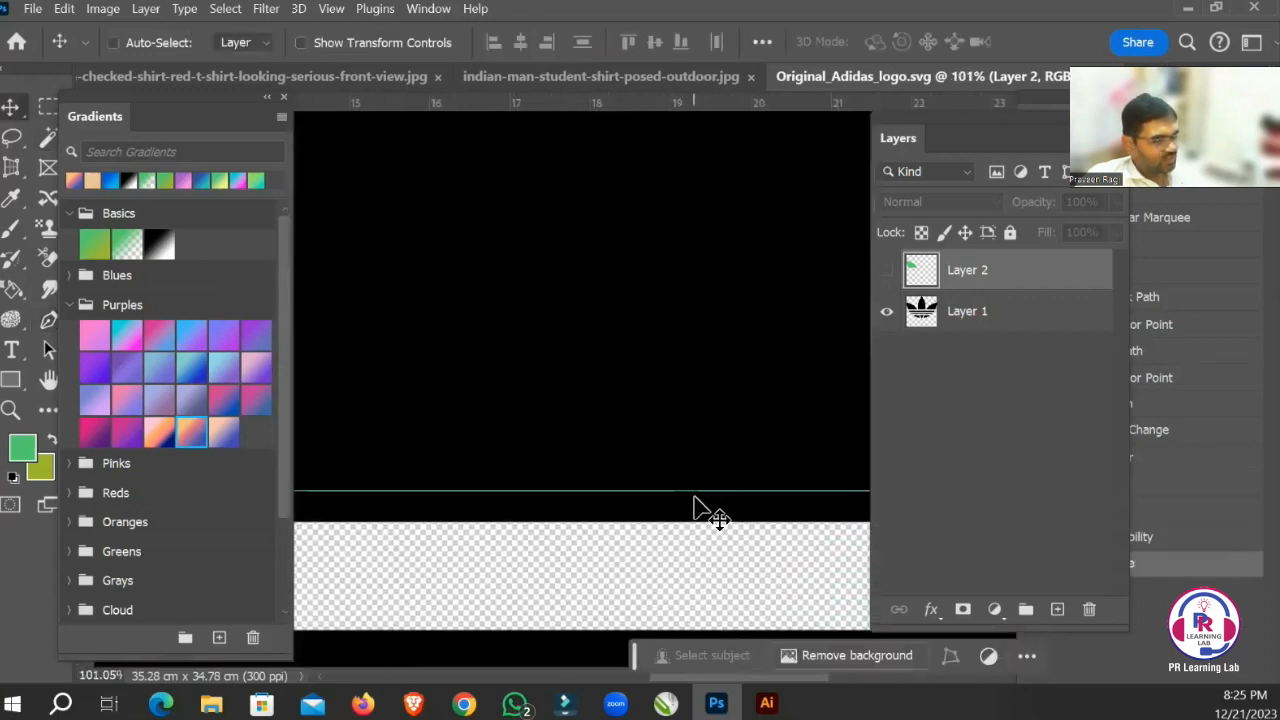
drag(703, 492, 846, 610)
key(ctrl+space)
drag(697, 466, 663, 437)
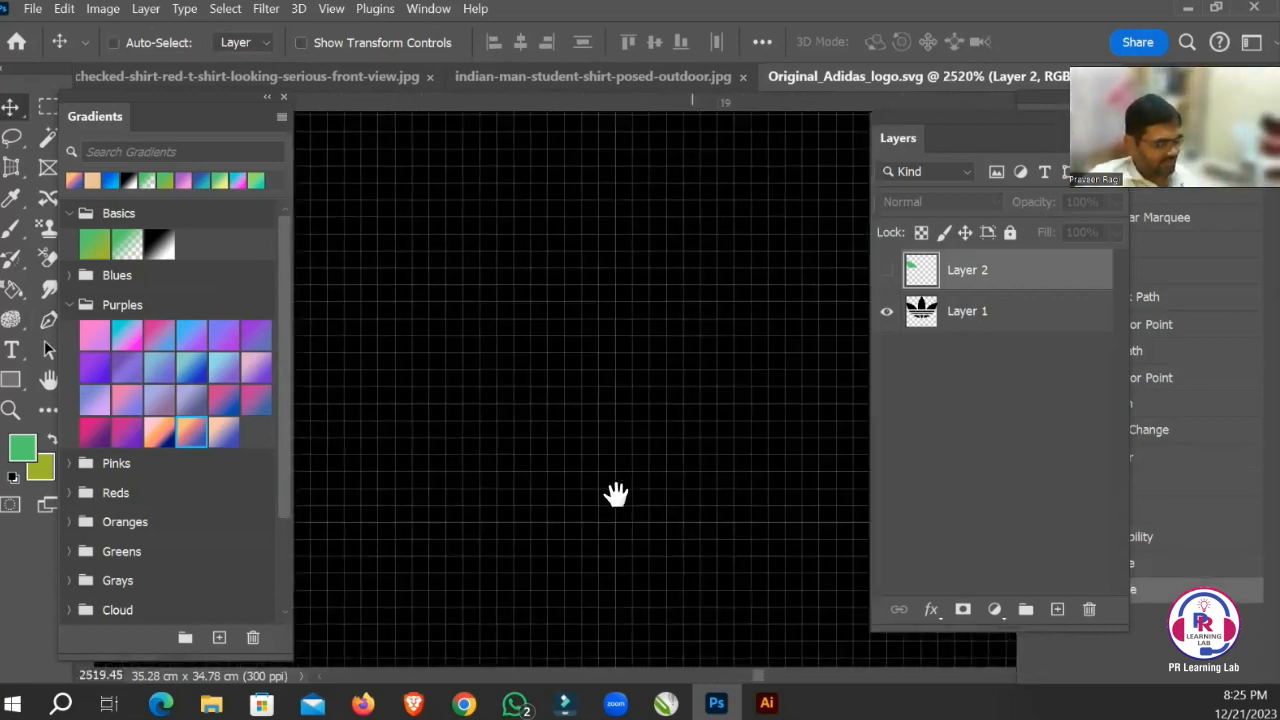
drag(617, 494, 637, 360)
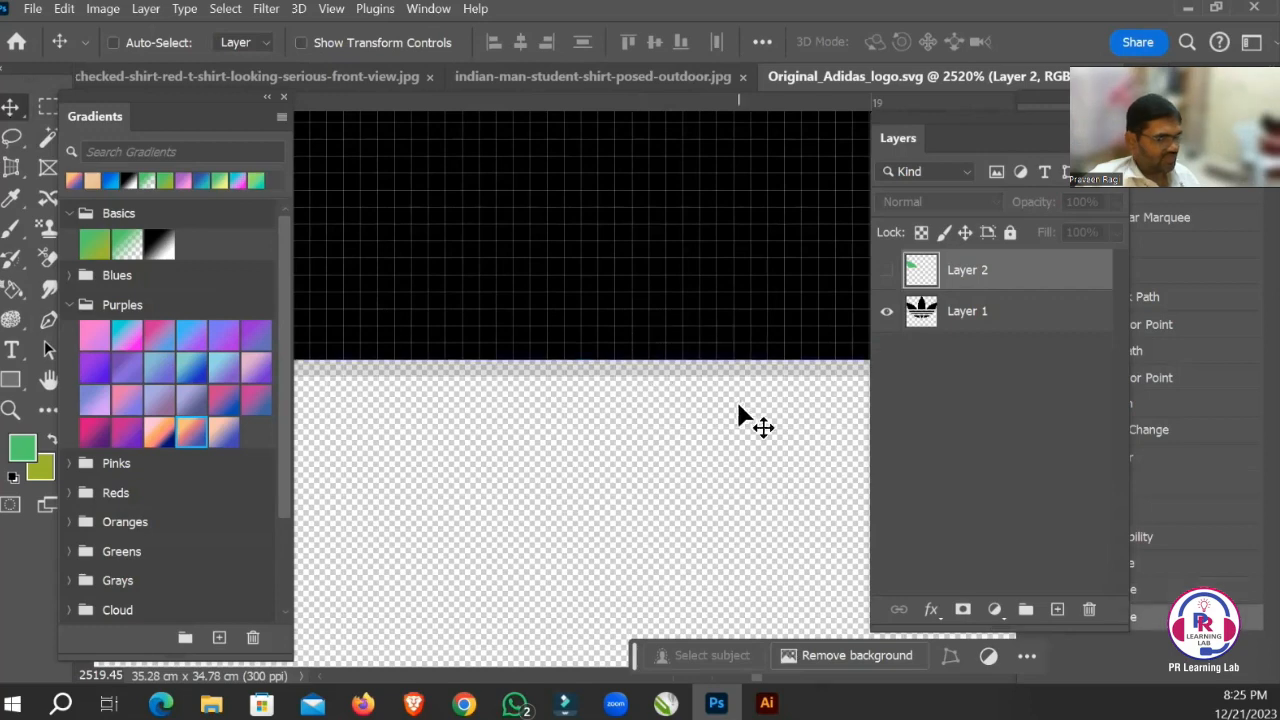
key(ctrl+minus)
key(ctrl+minus)
key(ctrl+minus)
key(ctrl+minus)
key(ctrl+minus)
key(ctrl+minus)
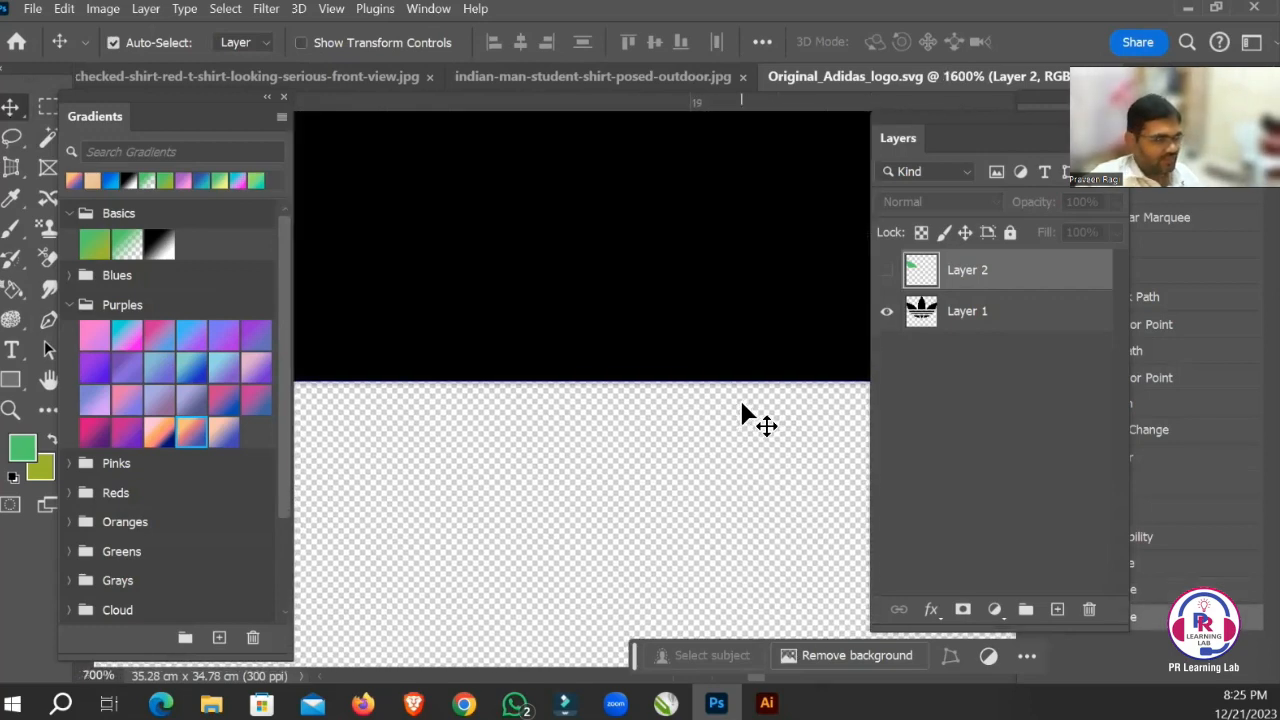
key(ctrl+minus)
key(ctrl+minus)
key(ctrl+minus)
key(ctrl+minus)
key(ctrl+minus)
key(ctrl+minus)
key(ctrl+minus)
key(ctrl+minus)
scroll(742, 412, up, 3)
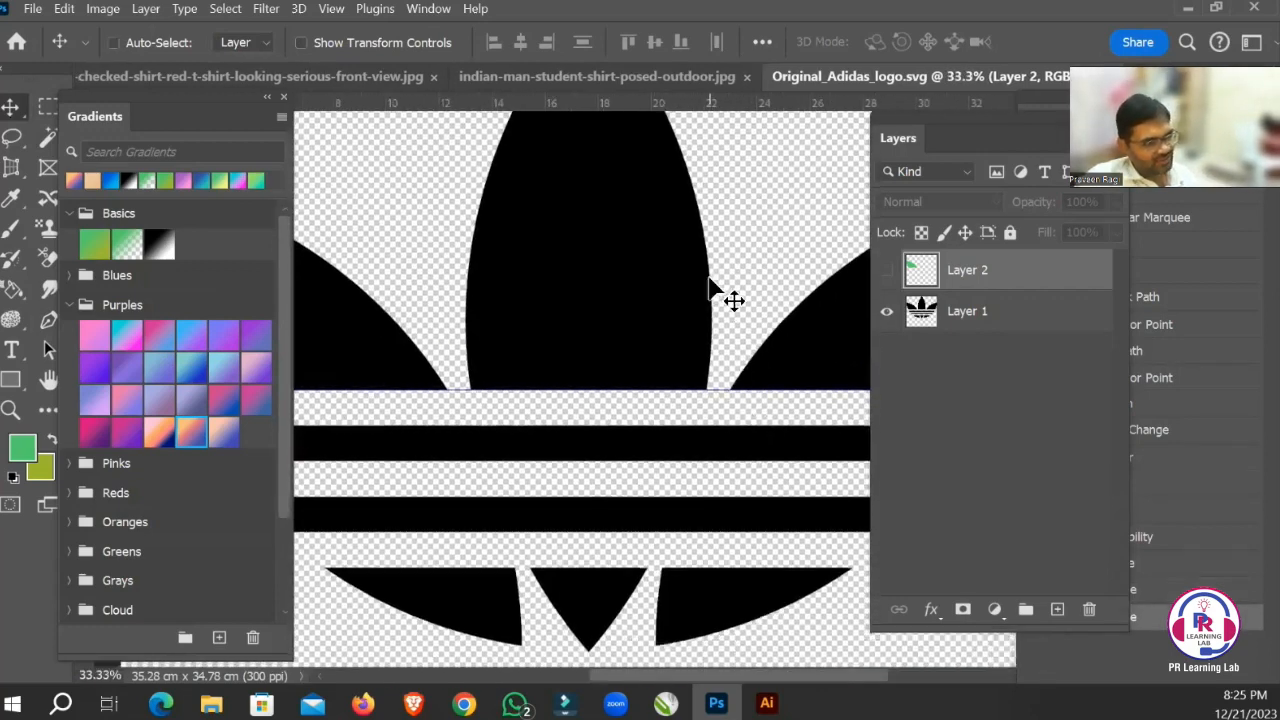
Trace the centre leaf with a closed path from its tip, using curved segments along both sides and a straight segment along the base.
key(p)
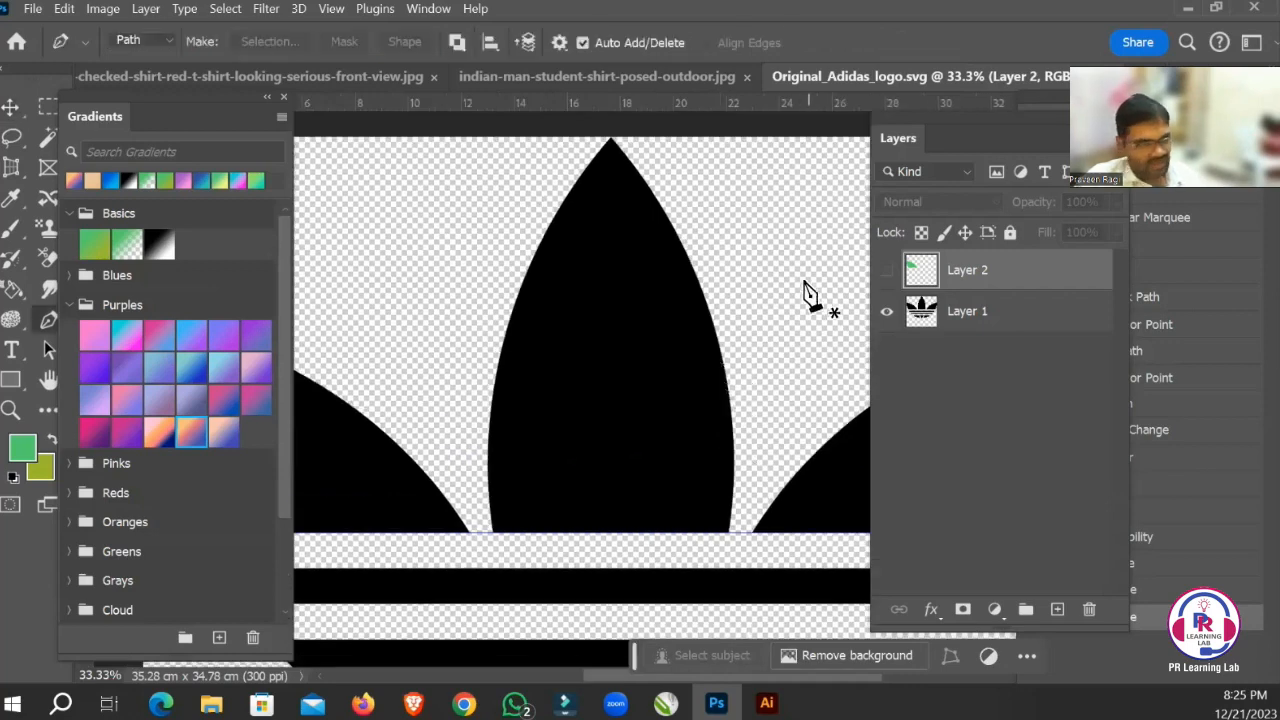
click(611, 141)
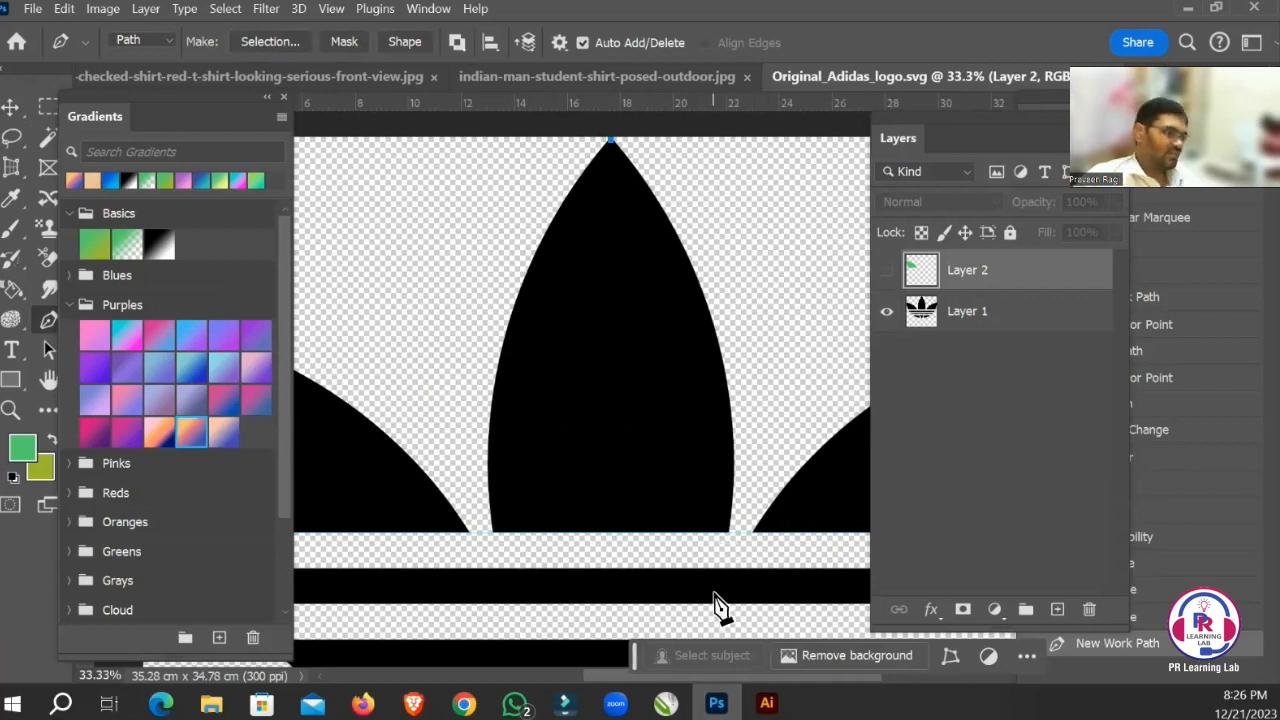
key(ctrl+minus)
key(ctrl+minus)
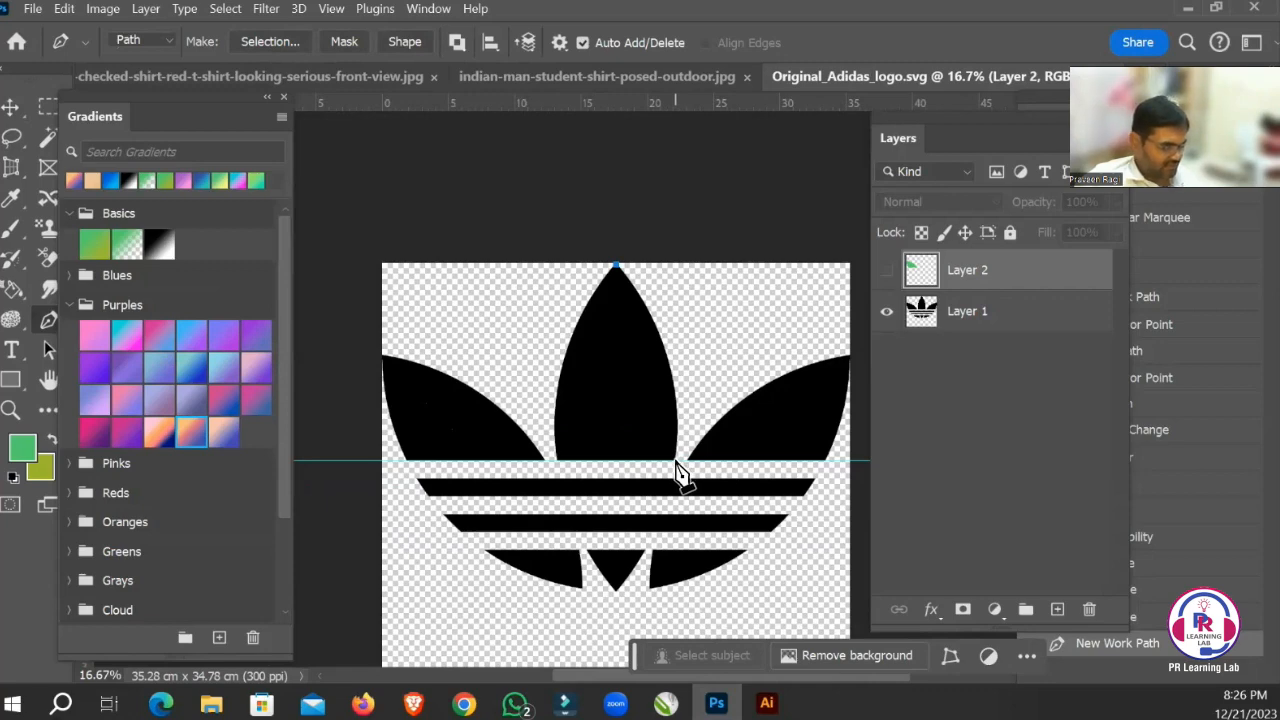
drag(676, 462, 657, 578)
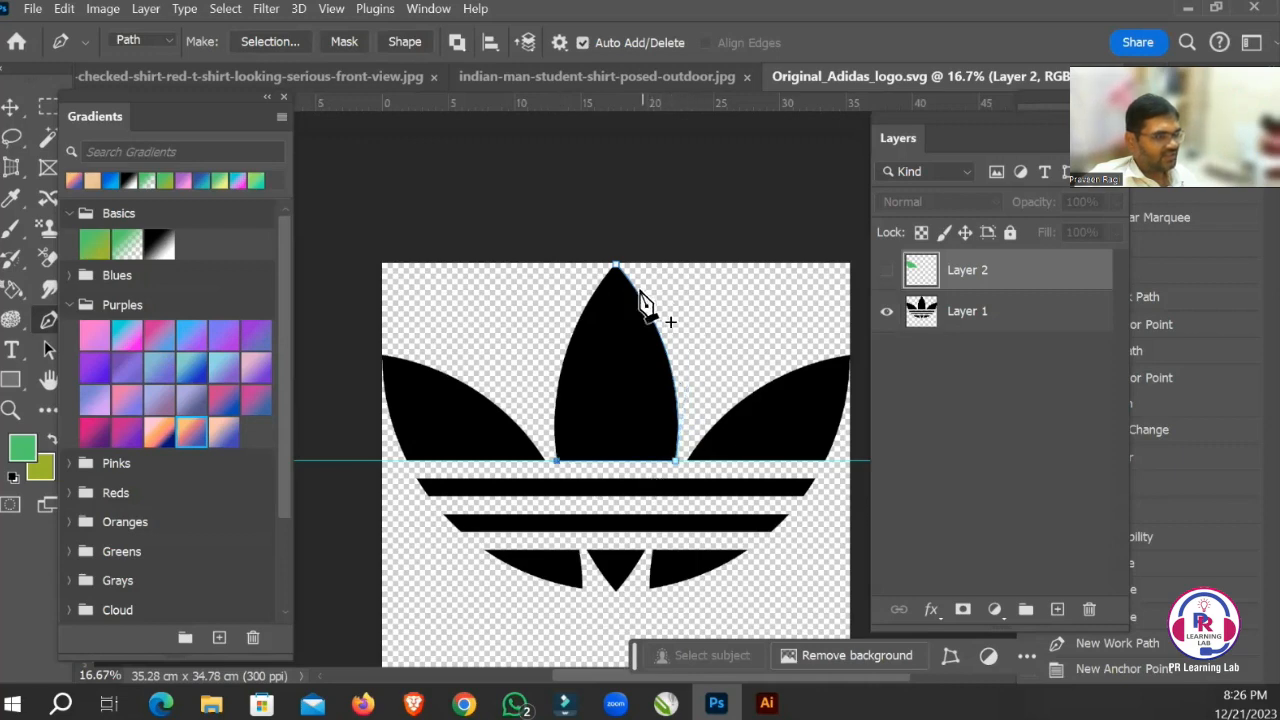
drag(617, 268, 693, 193)
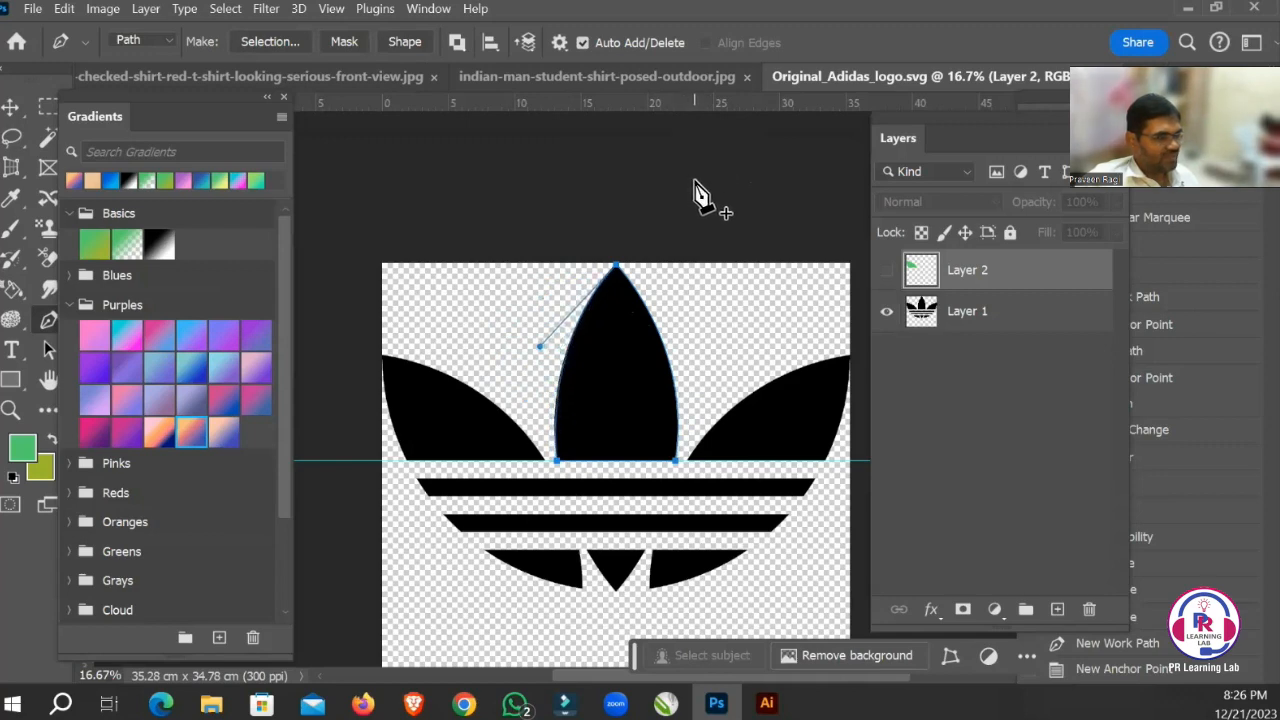
drag(695, 182, 698, 184)
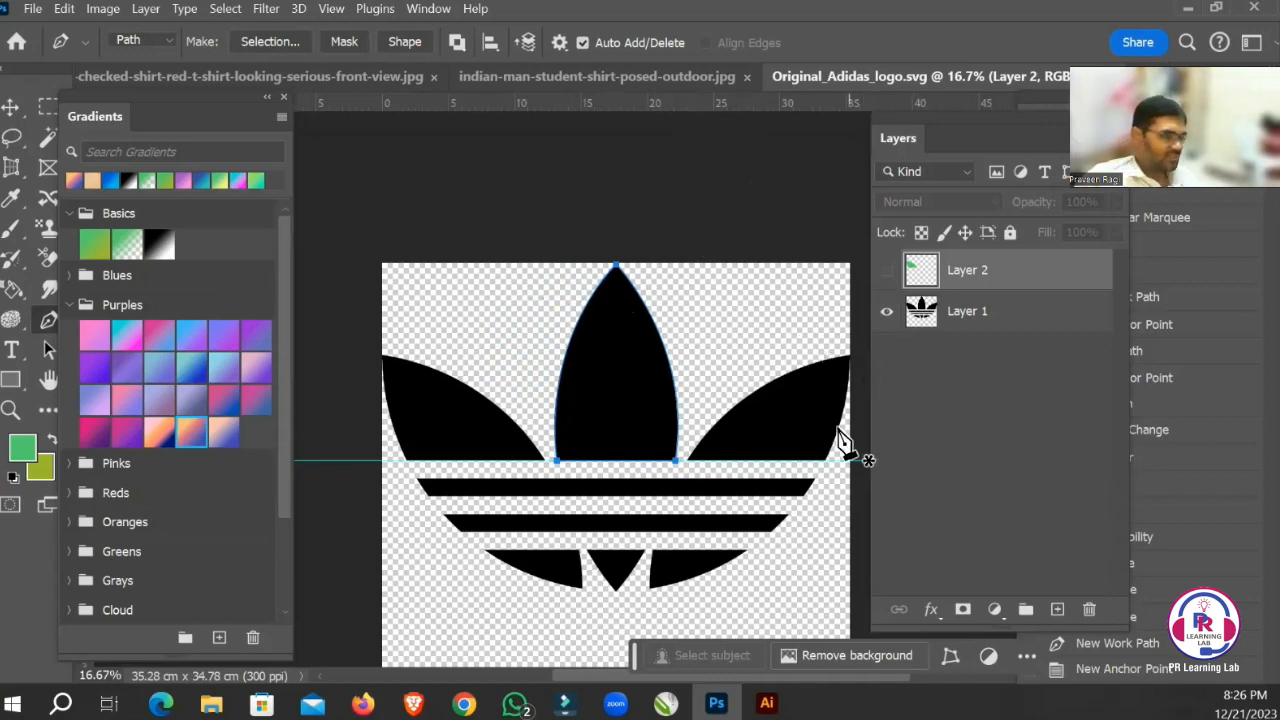
Convert the centre leaf's path into a new anti-aliased selection with a feather radius of 0 pixels.
right_click(626, 370)
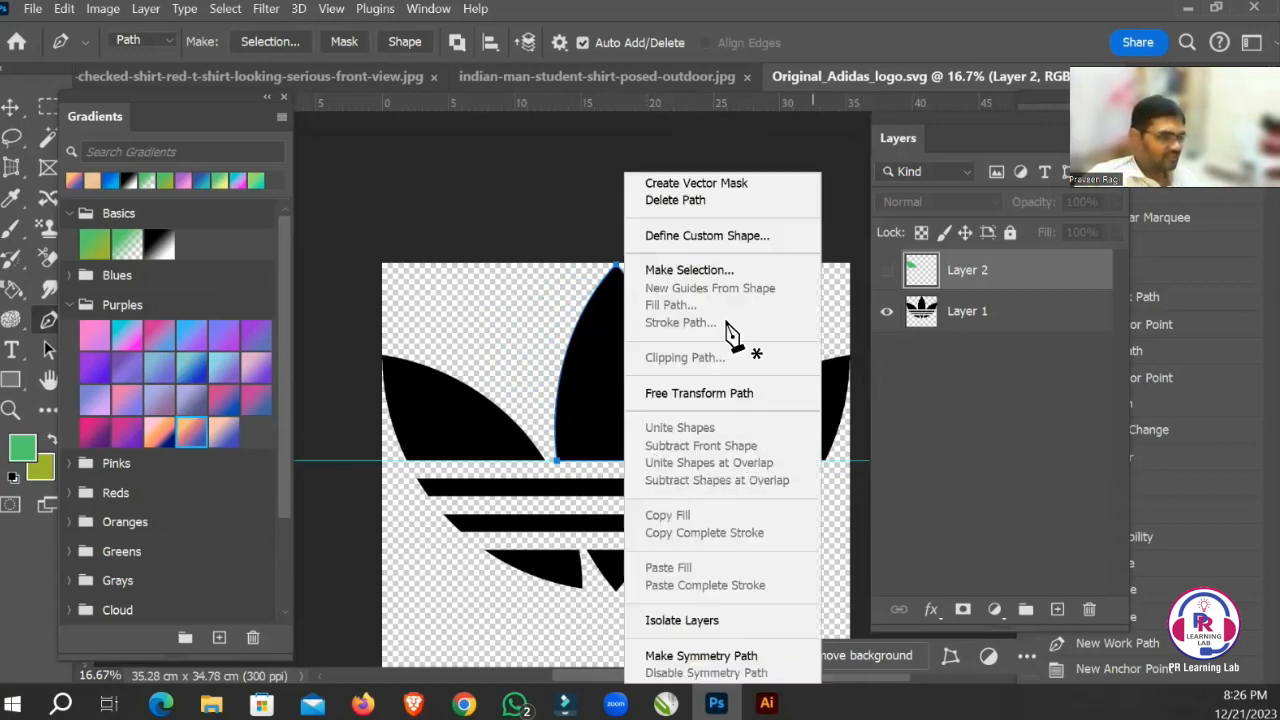
click(728, 274)
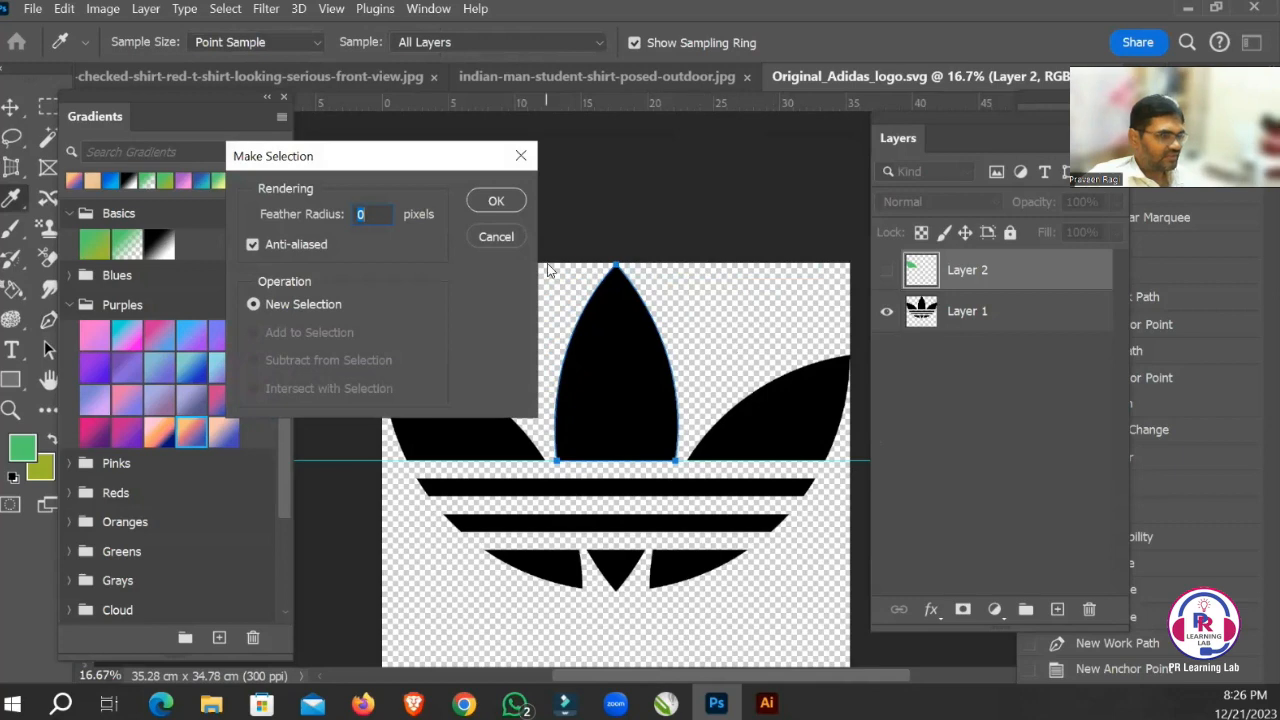
click(493, 202)
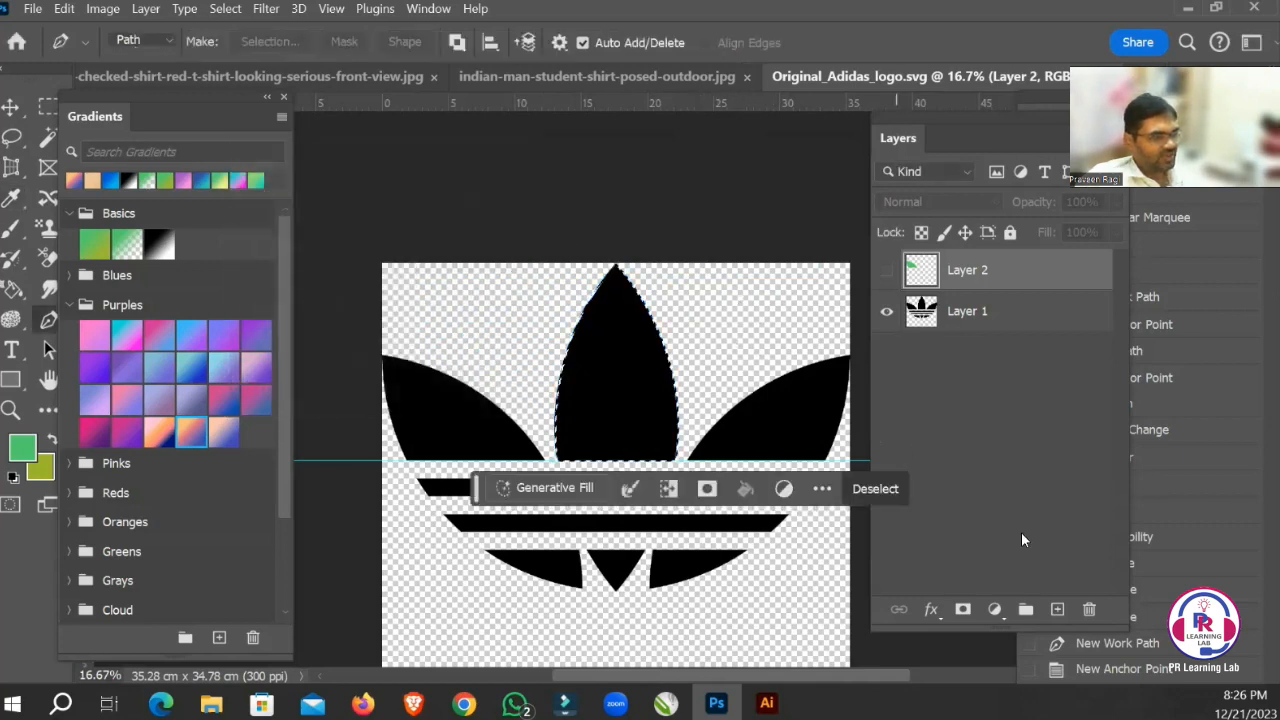
Fill the centre leaf selection with the green foreground colour on a new layer, then deselect and hide that layer.
click(1057, 609)
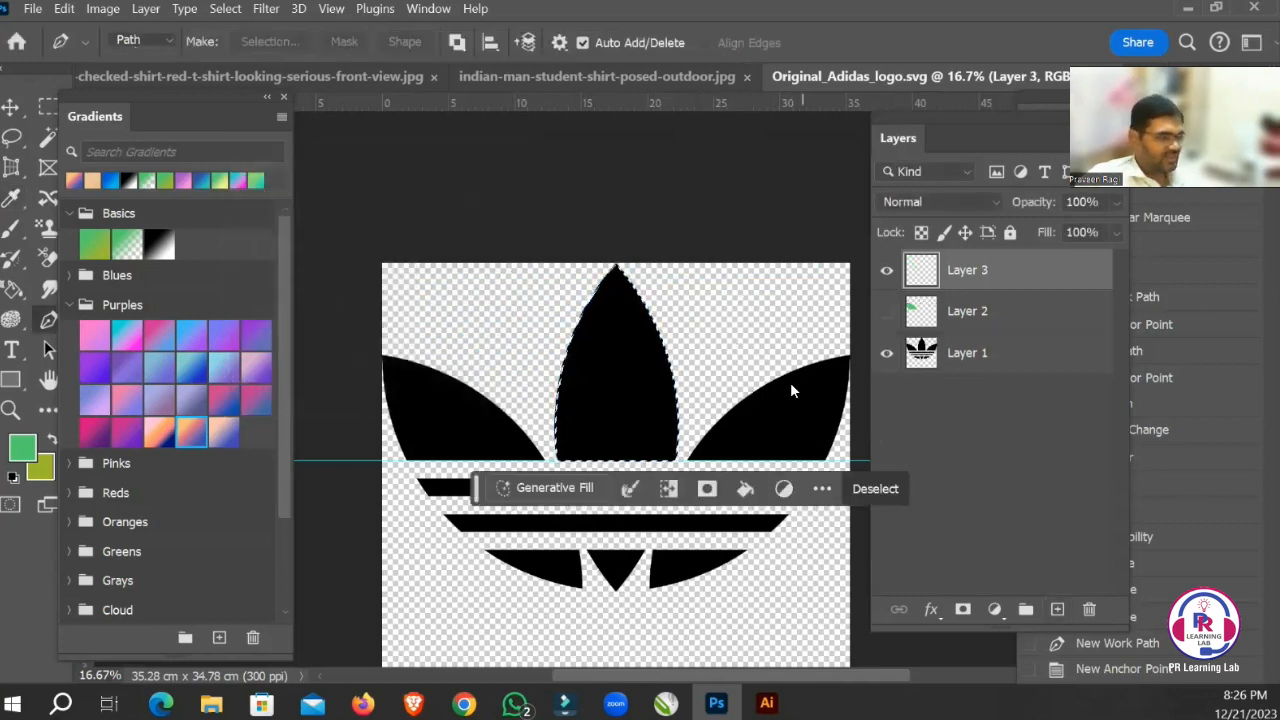
key(alt+BackSpace)
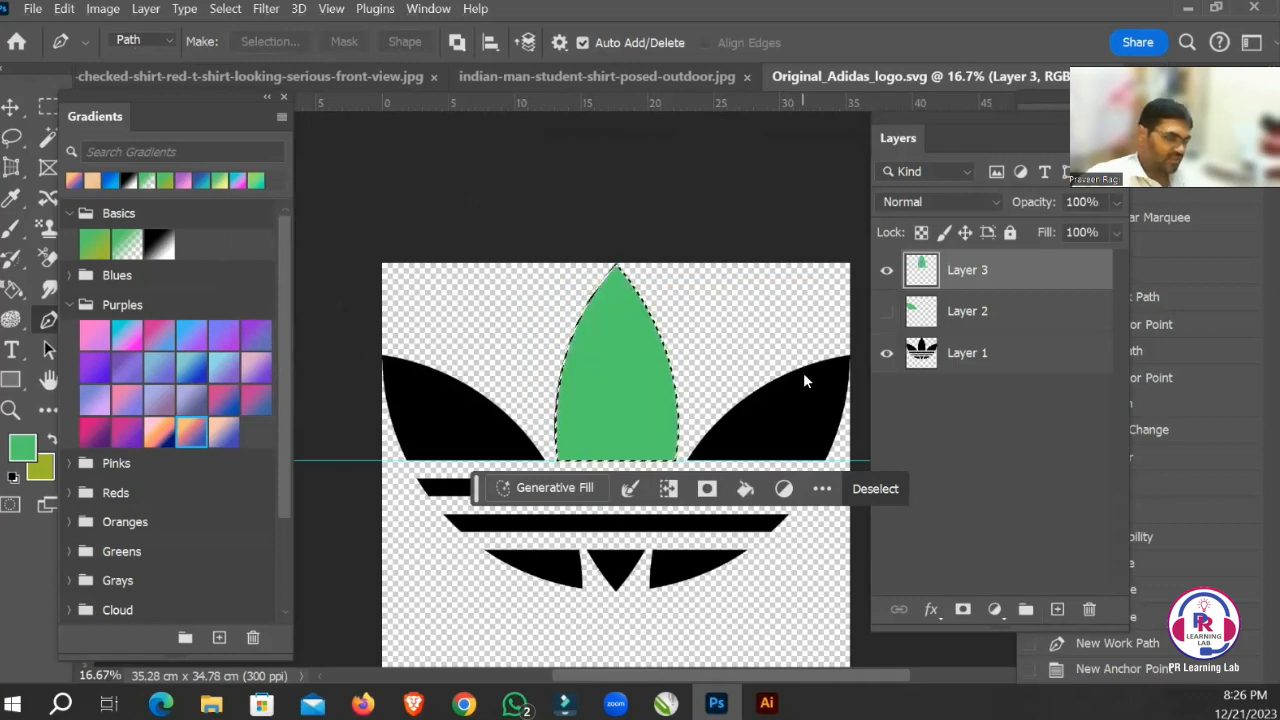
key(ctrl+d)
click(886, 270)
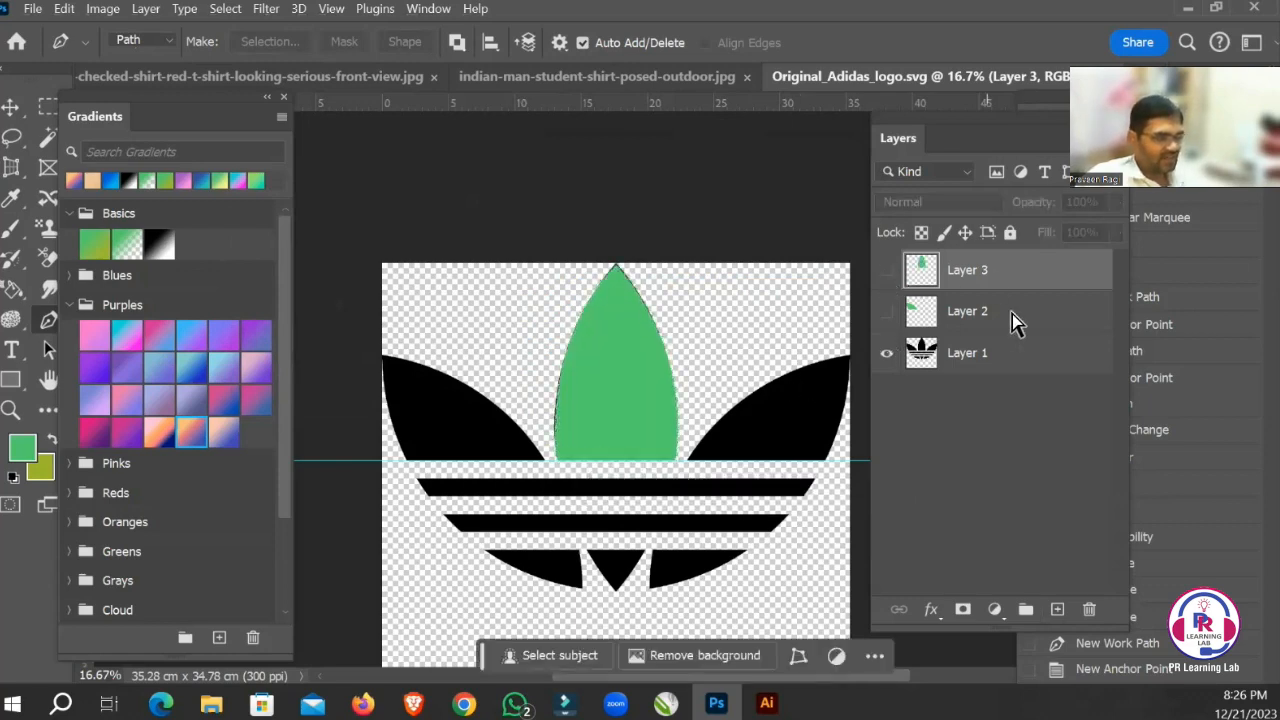
Show Layer 2 and duplicate its green left leaf sideways along the guide, over the centre leaf.
key(v)
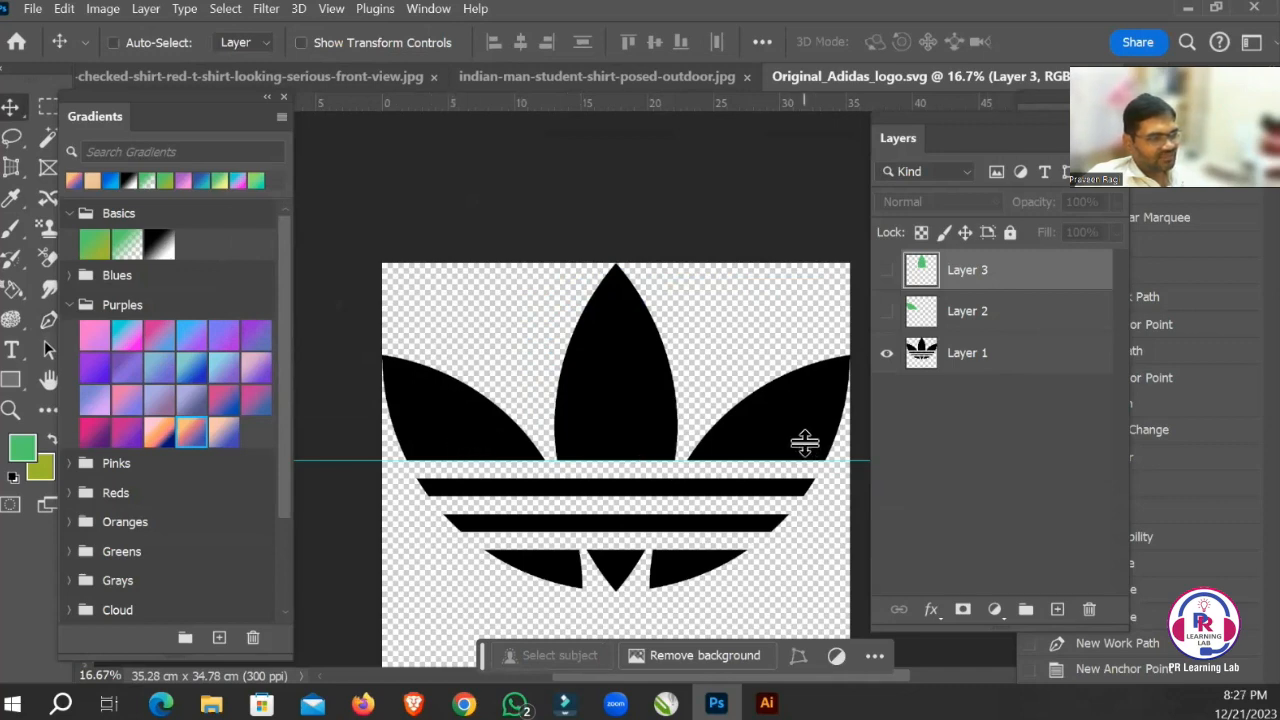
click(1015, 314)
click(886, 311)
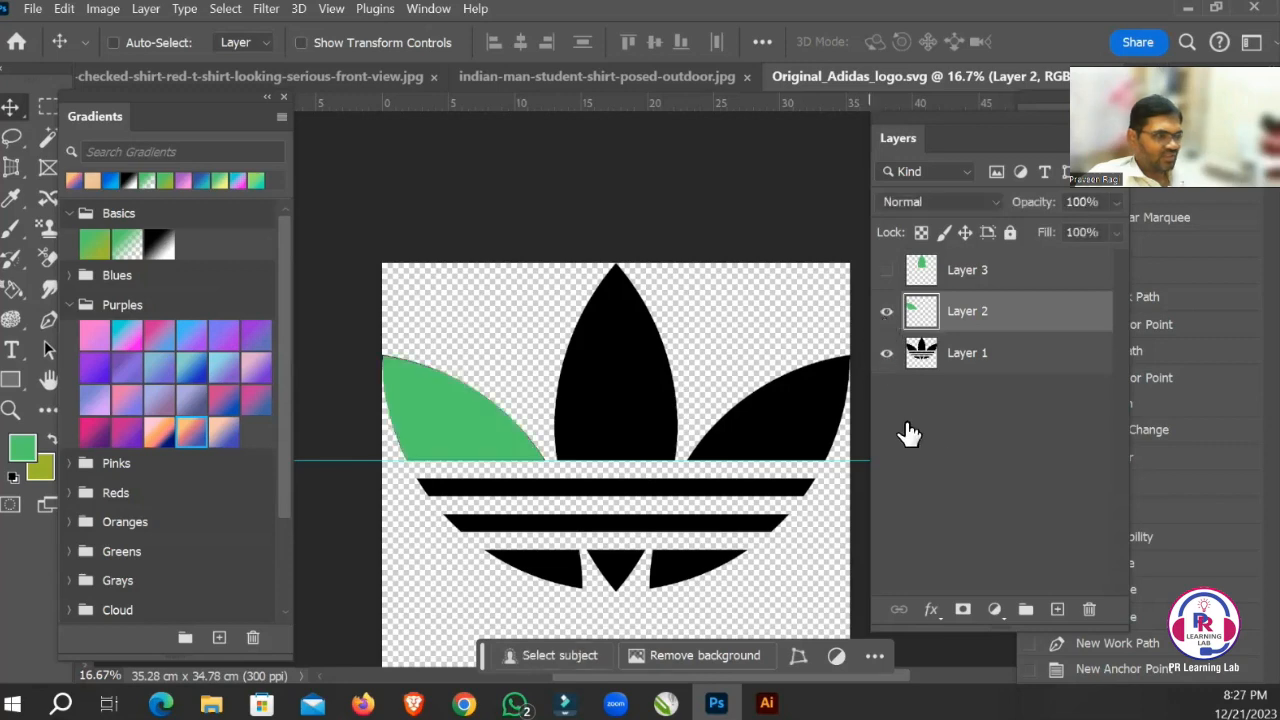
drag(471, 437, 715, 460)
key(ctrl)
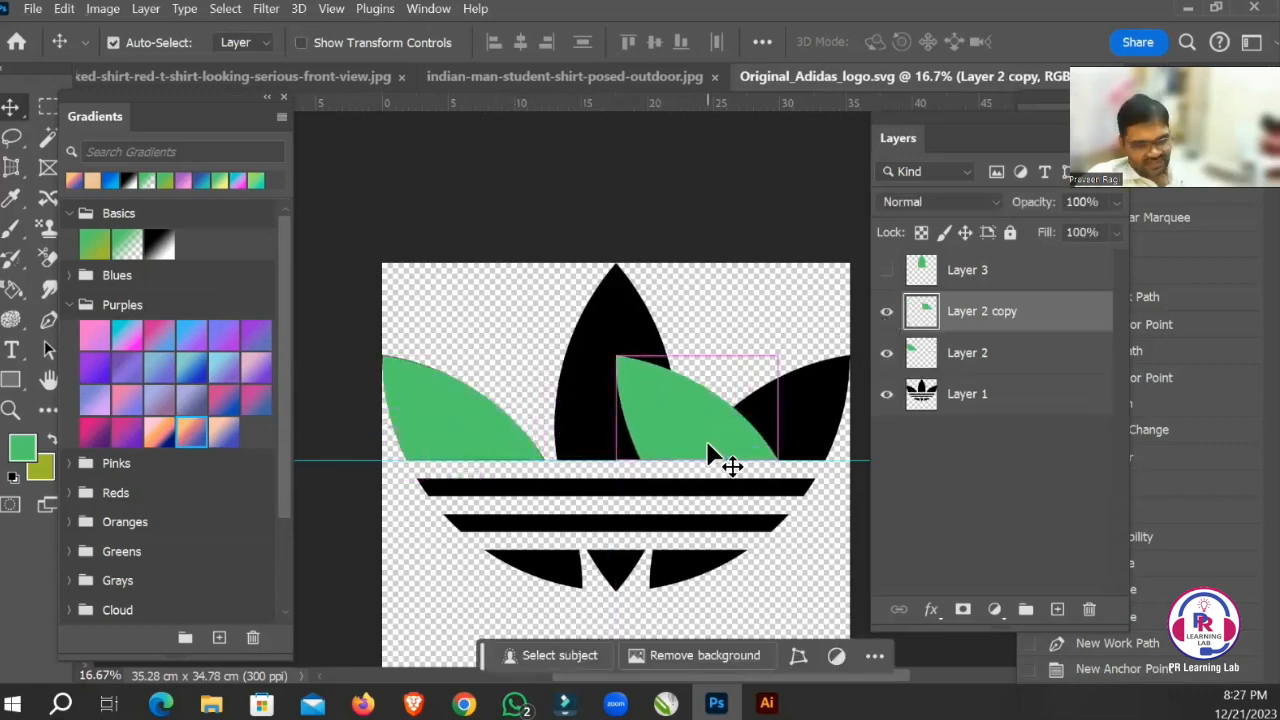
Flip the duplicated leaf horizontally and move it over the logo's black right leaf.
key(ctrl+t)
right_click(688, 424)
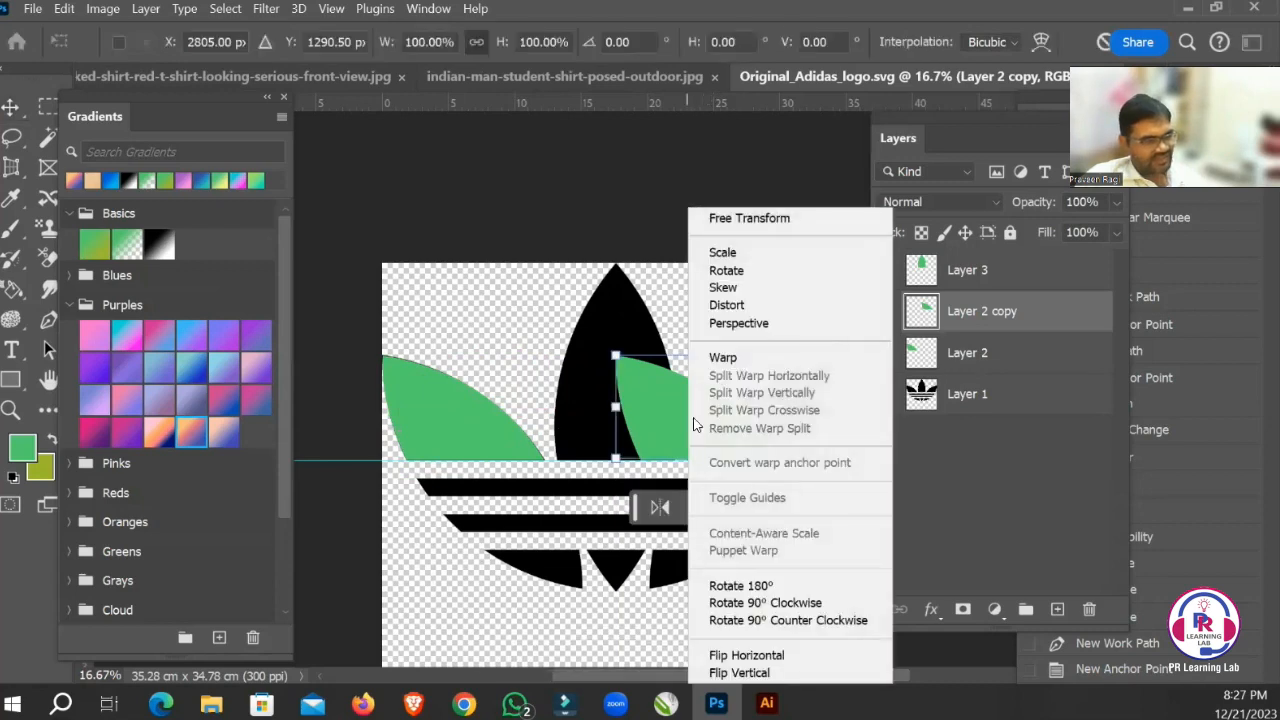
click(740, 656)
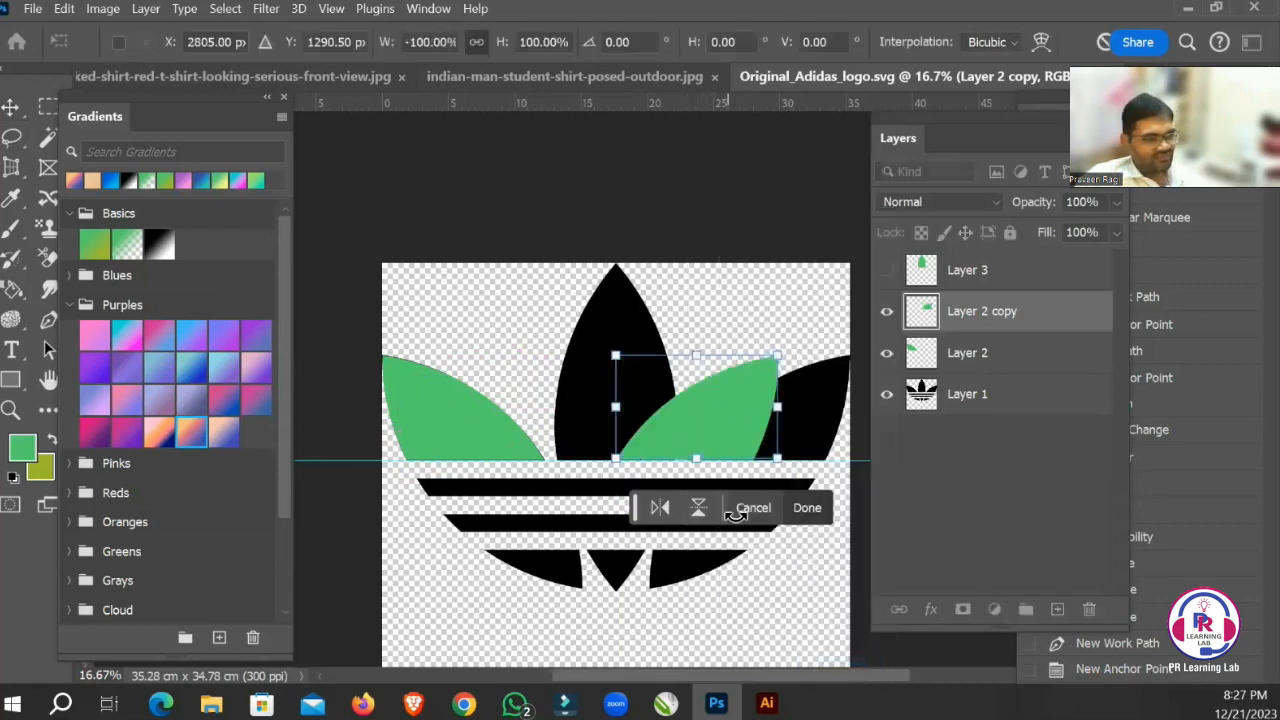
key(Return)
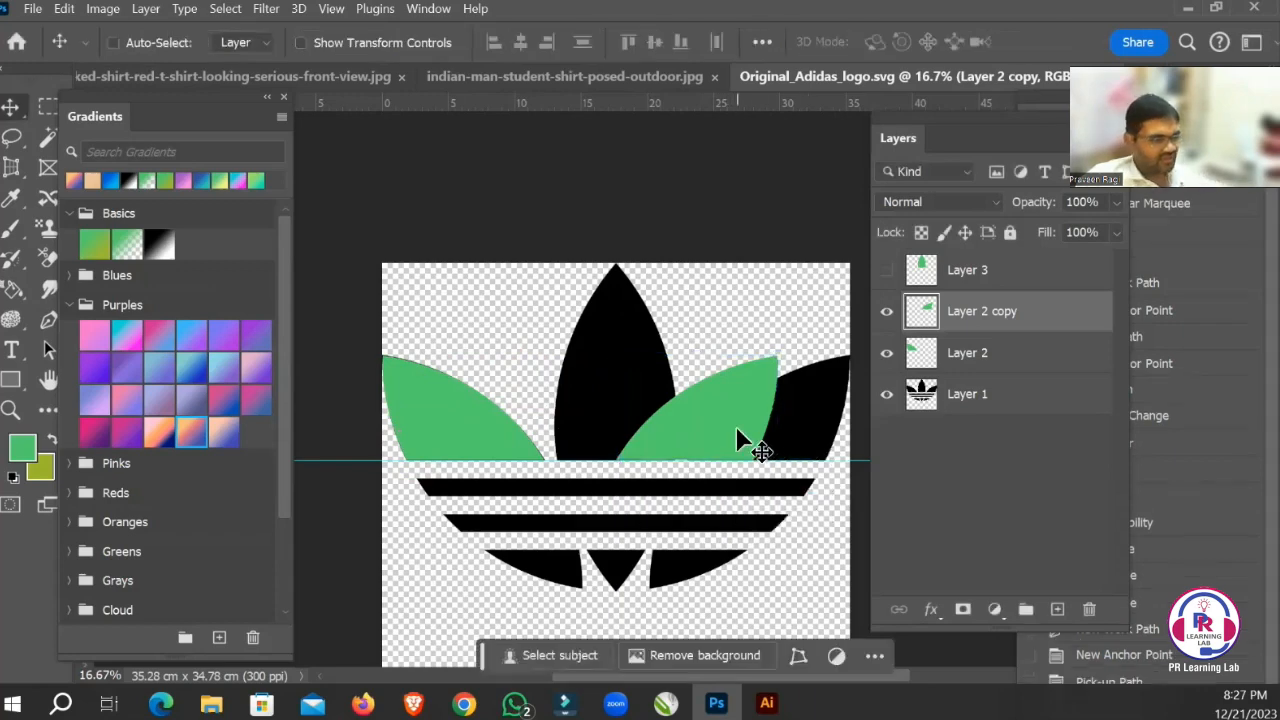
drag(736, 430, 818, 436)
drag(749, 537, 757, 525)
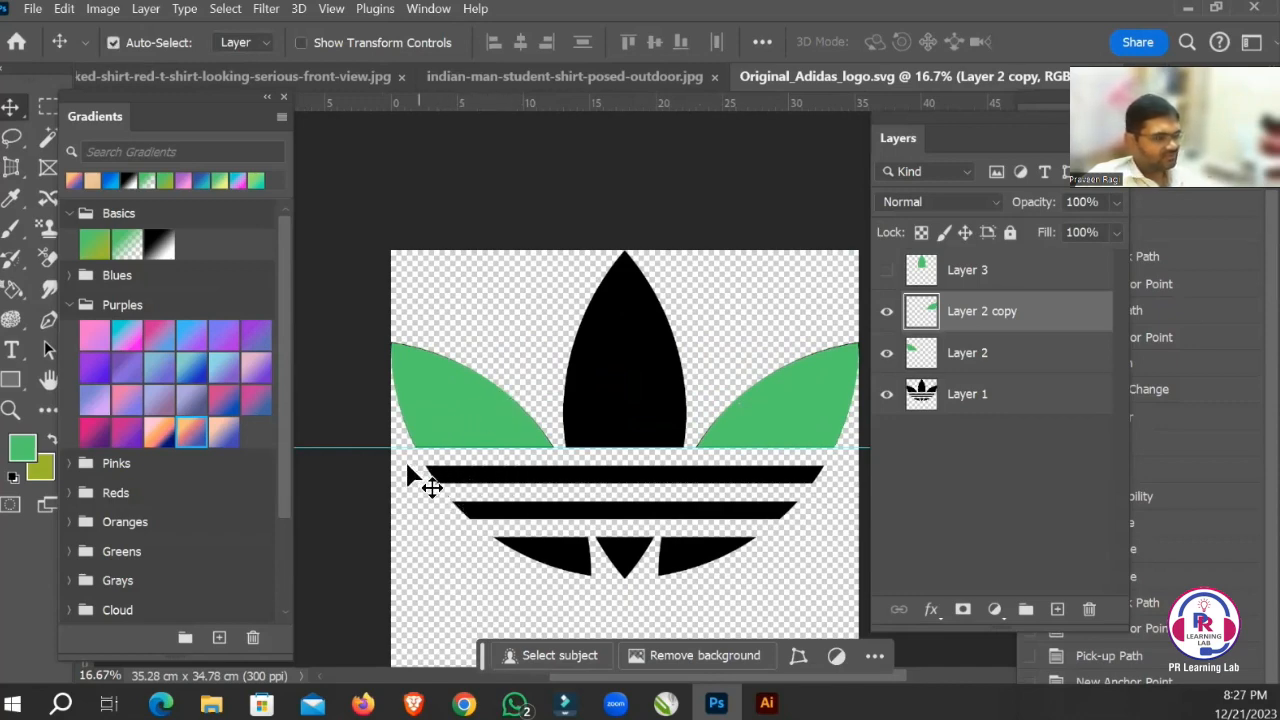
Trace the logo's upper black stripe with the Pen tool as a closed four-corner path.
drag(411, 441, 487, 473)
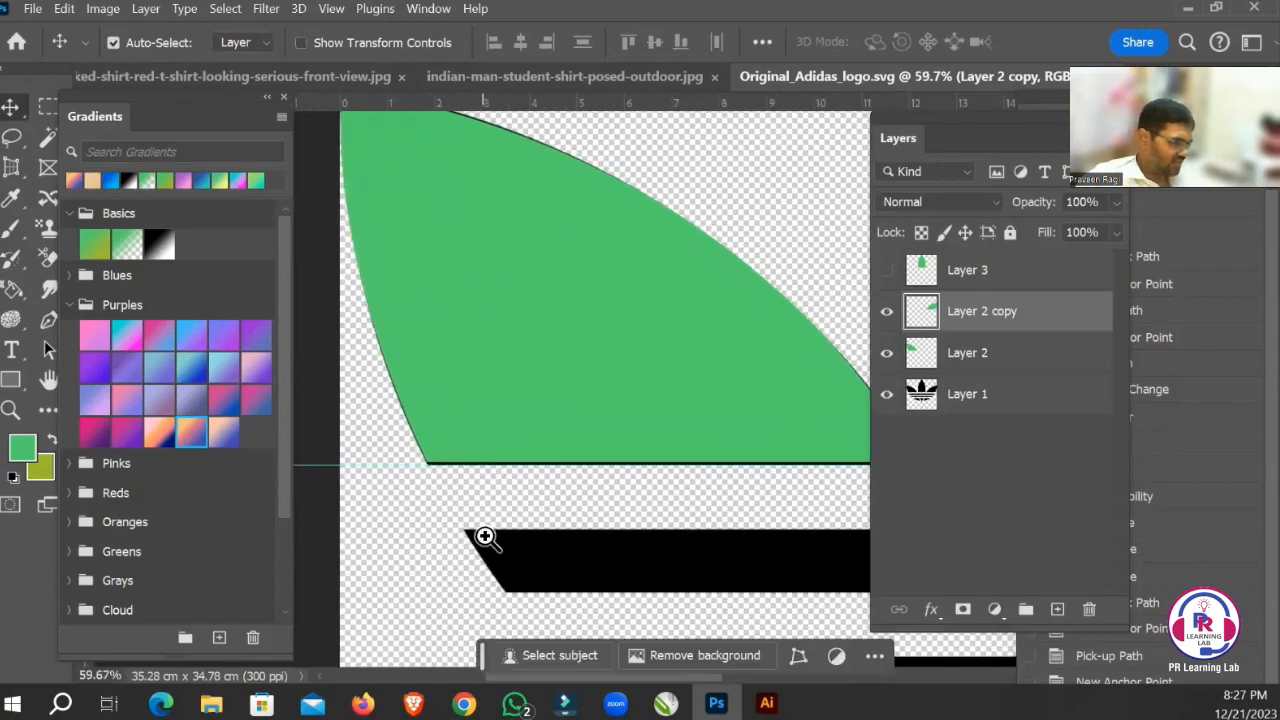
scroll(489, 509, down, 6)
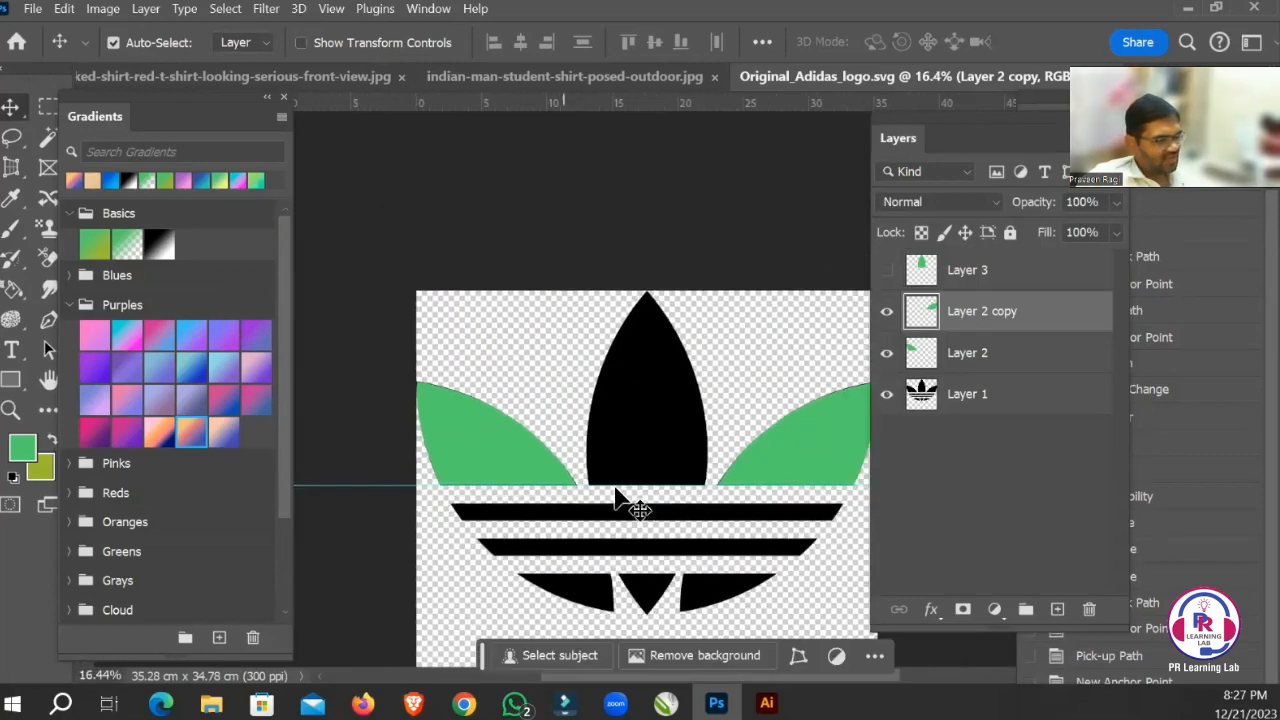
key(p)
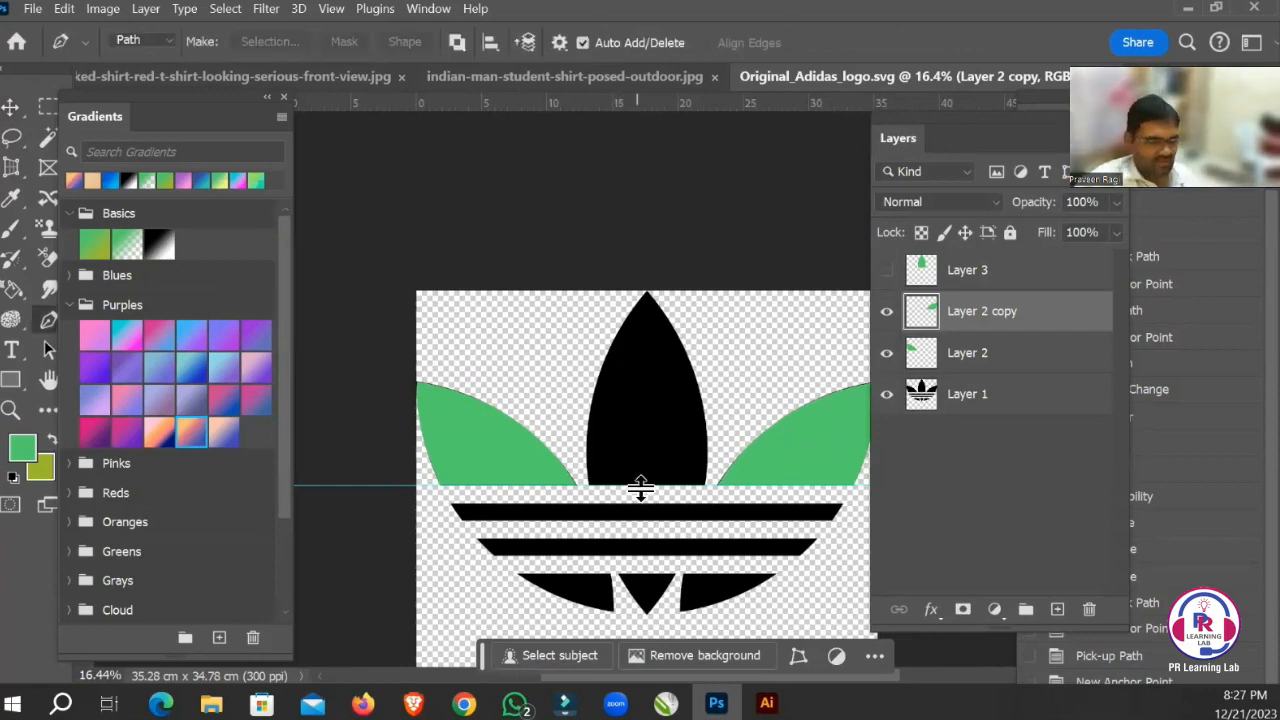
click(454, 506)
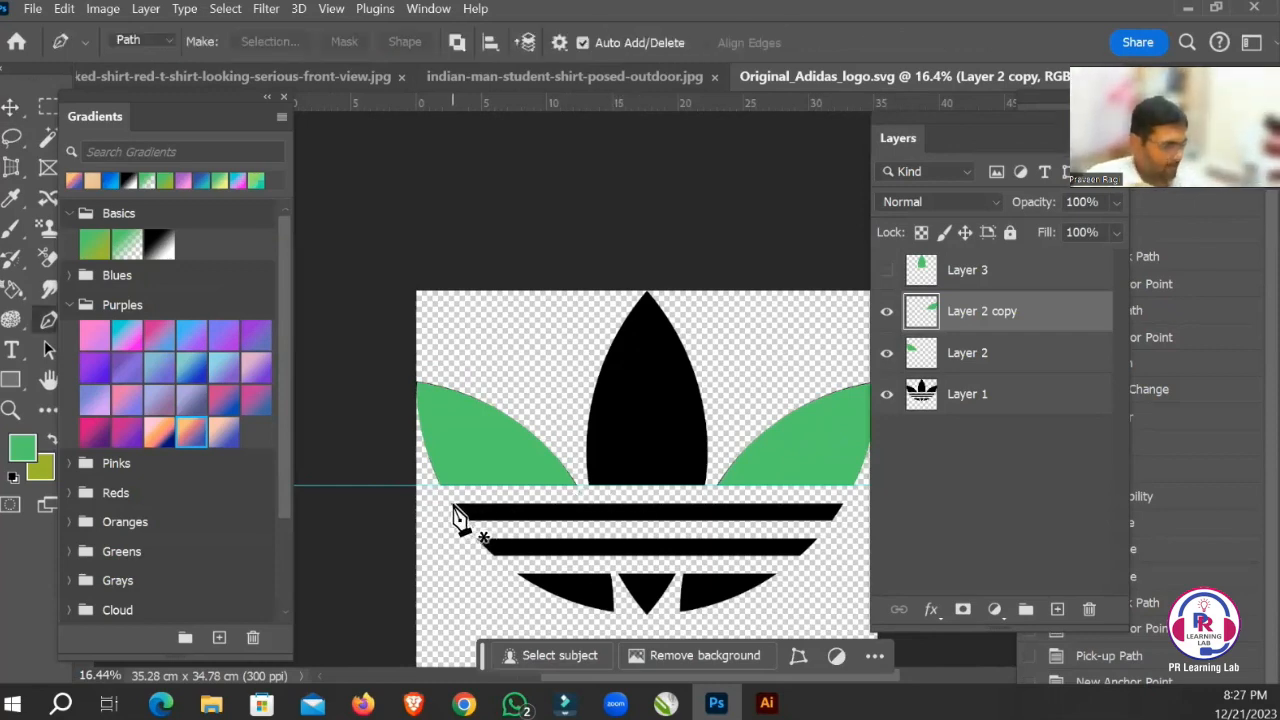
click(840, 506)
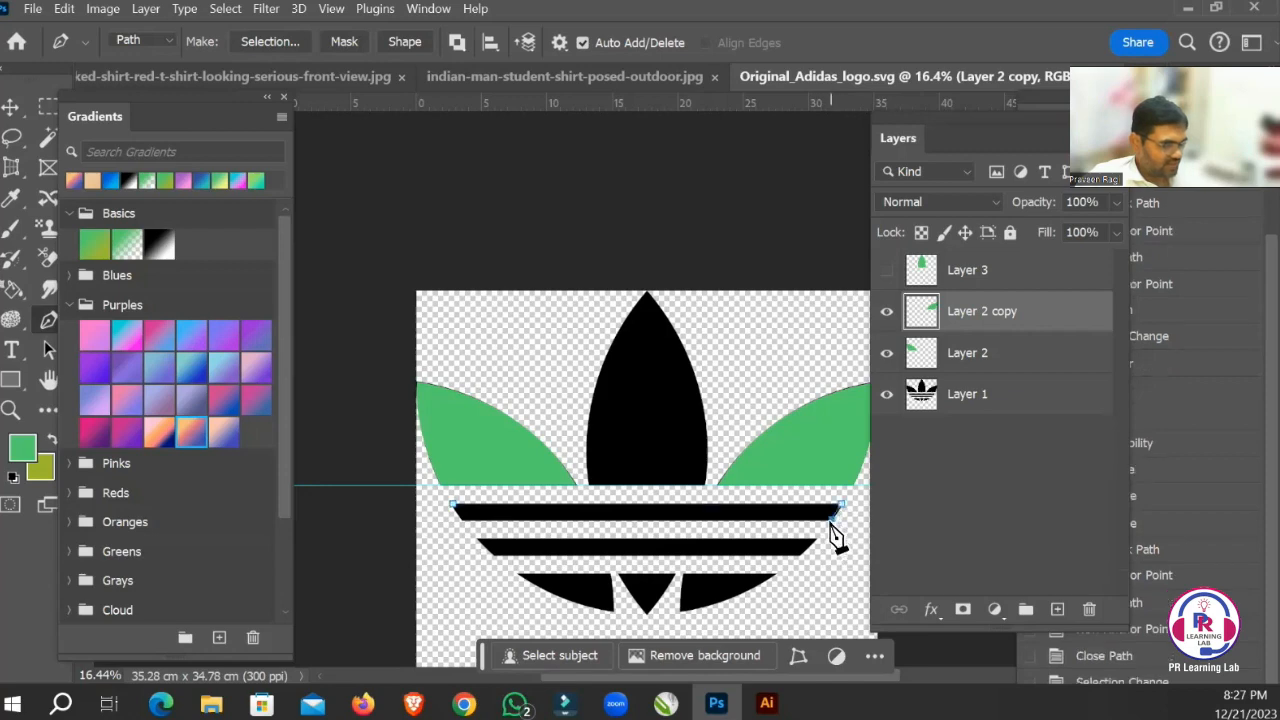
drag(824, 524, 824, 525)
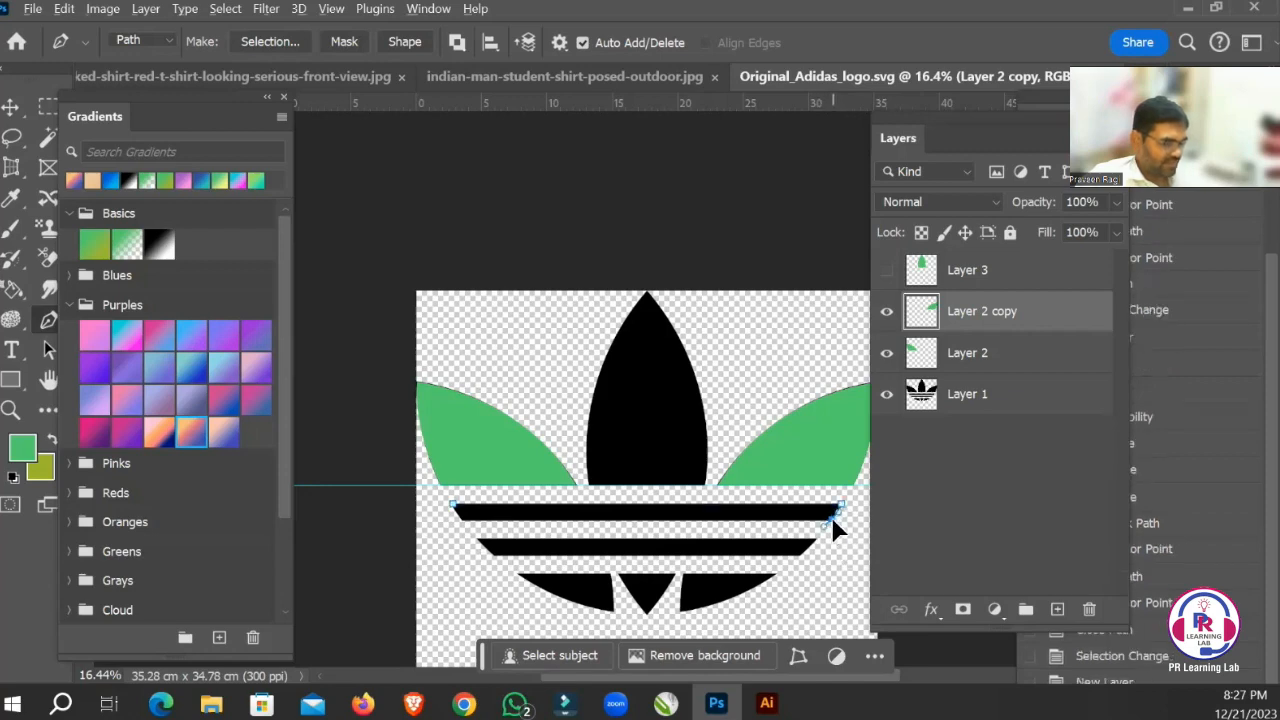
click(832, 517)
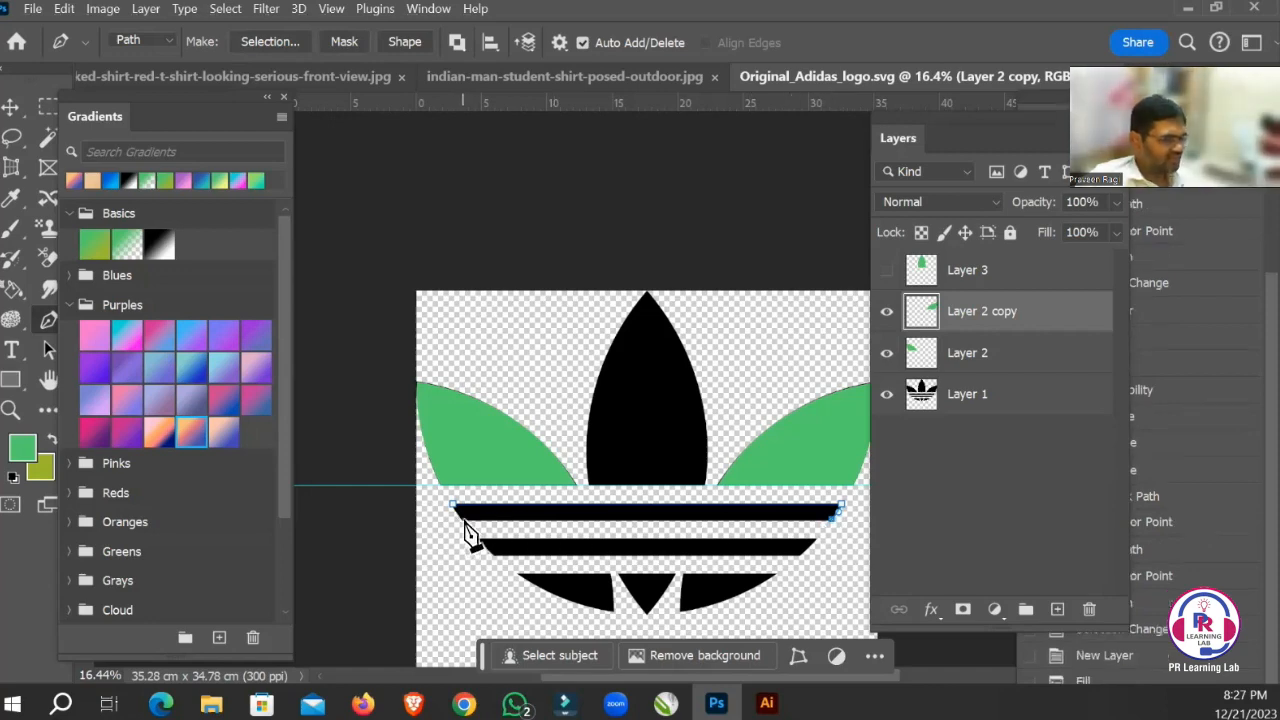
click(462, 518)
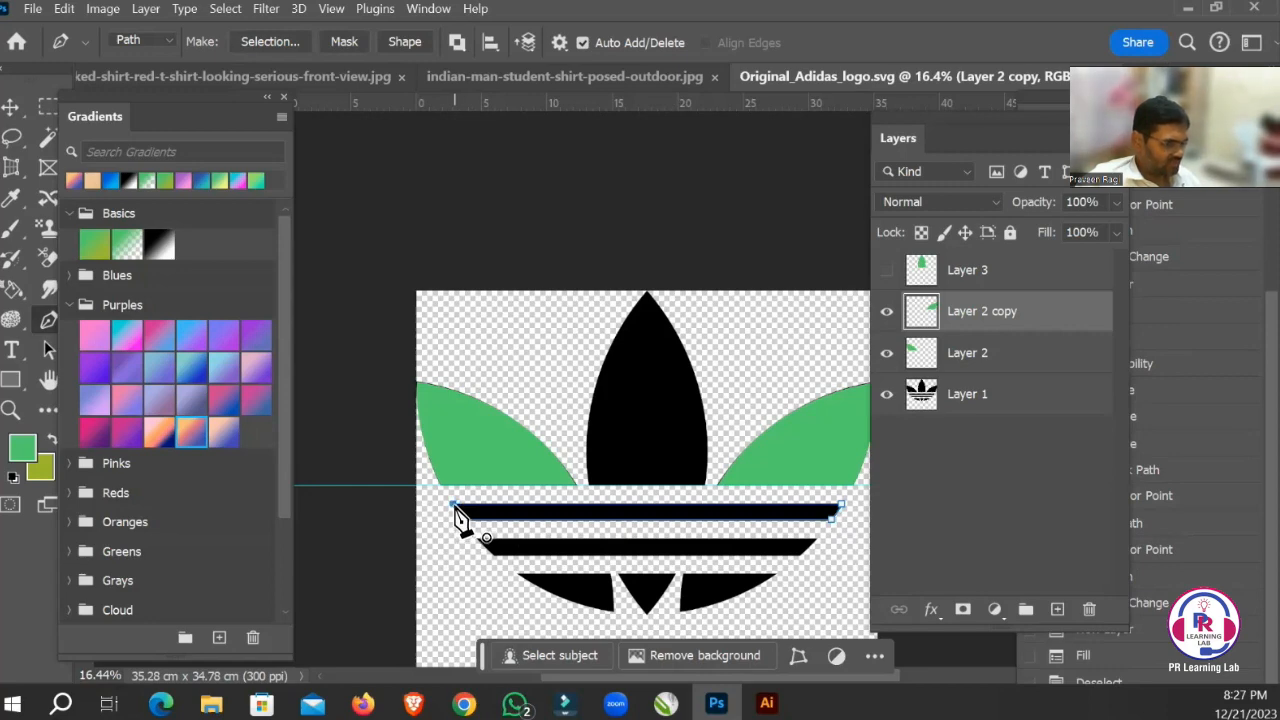
click(455, 512)
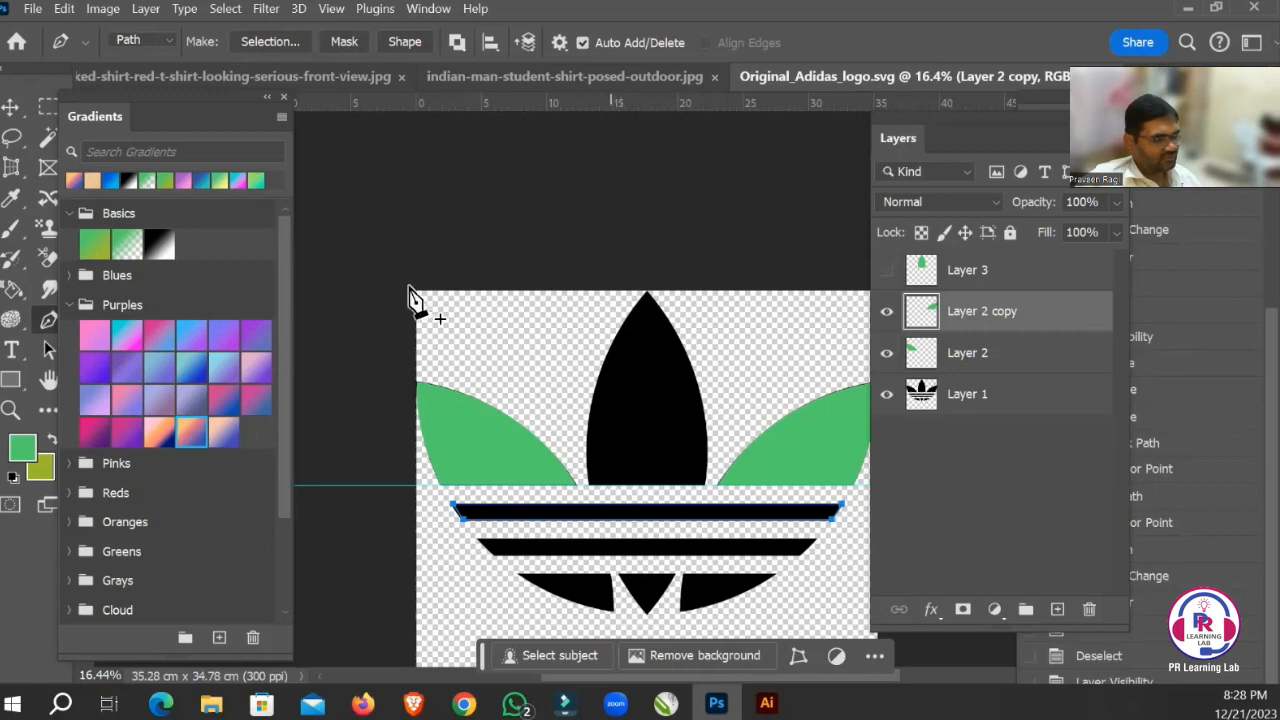
Add a new empty layer directly above Layer 2 copy for the stripe.
click(10, 106)
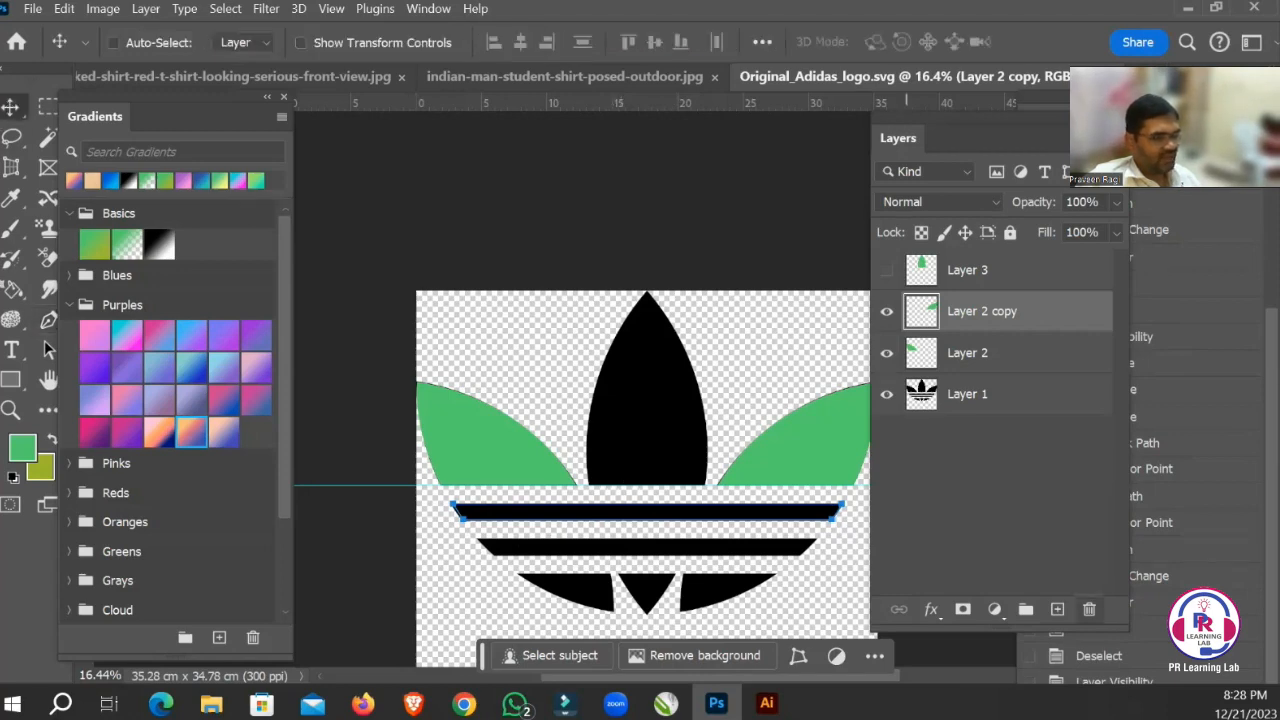
click(1057, 609)
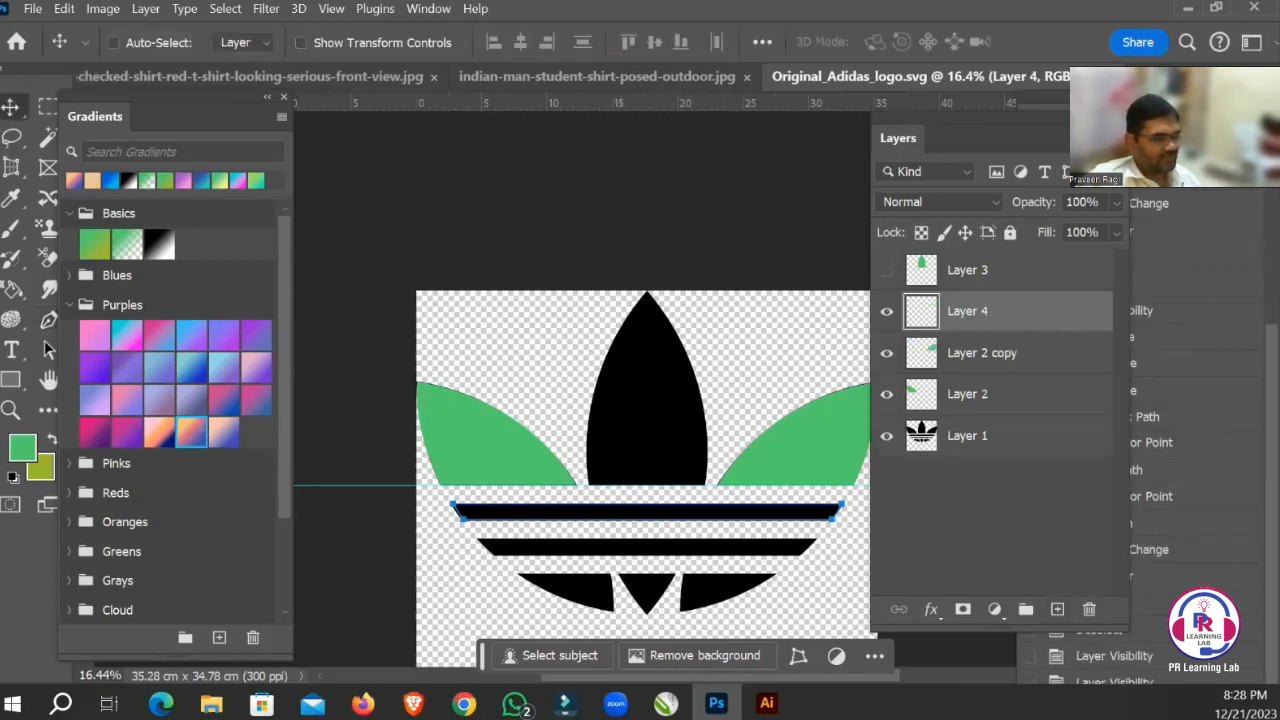
right_click(771, 519)
right_click(754, 517)
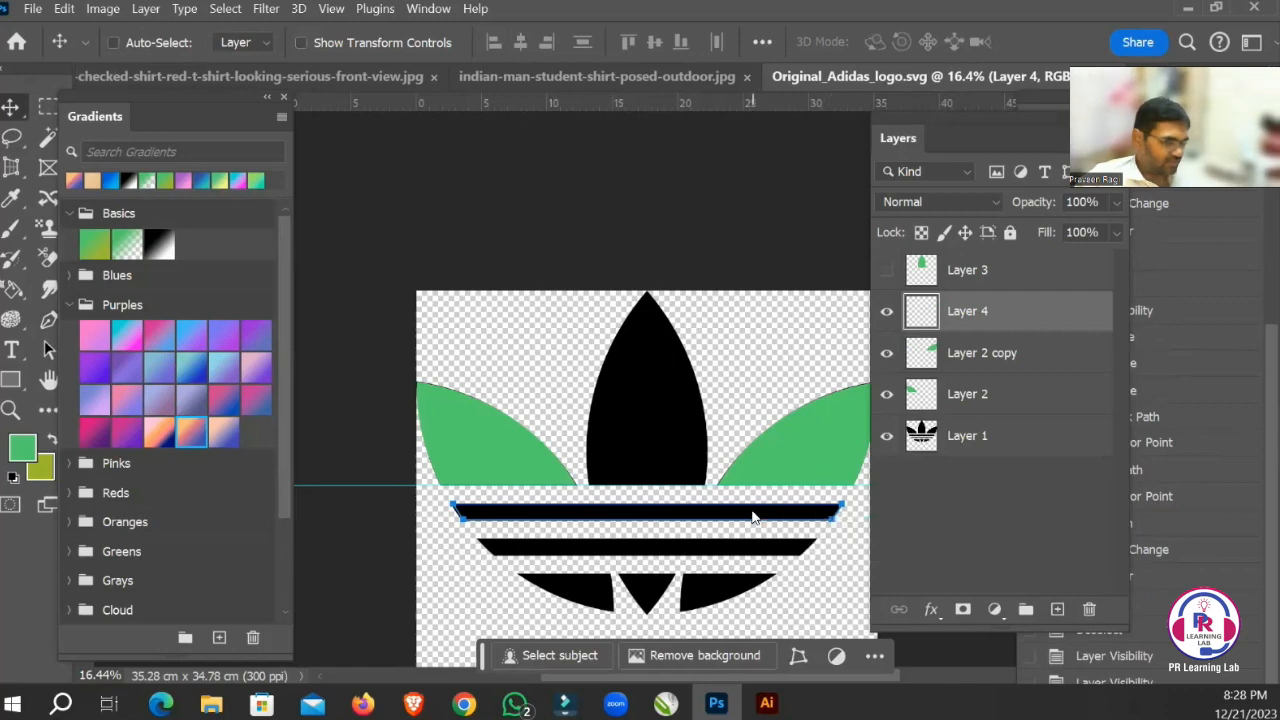
right_click(753, 517)
right_click(753, 517)
right_click(753, 517)
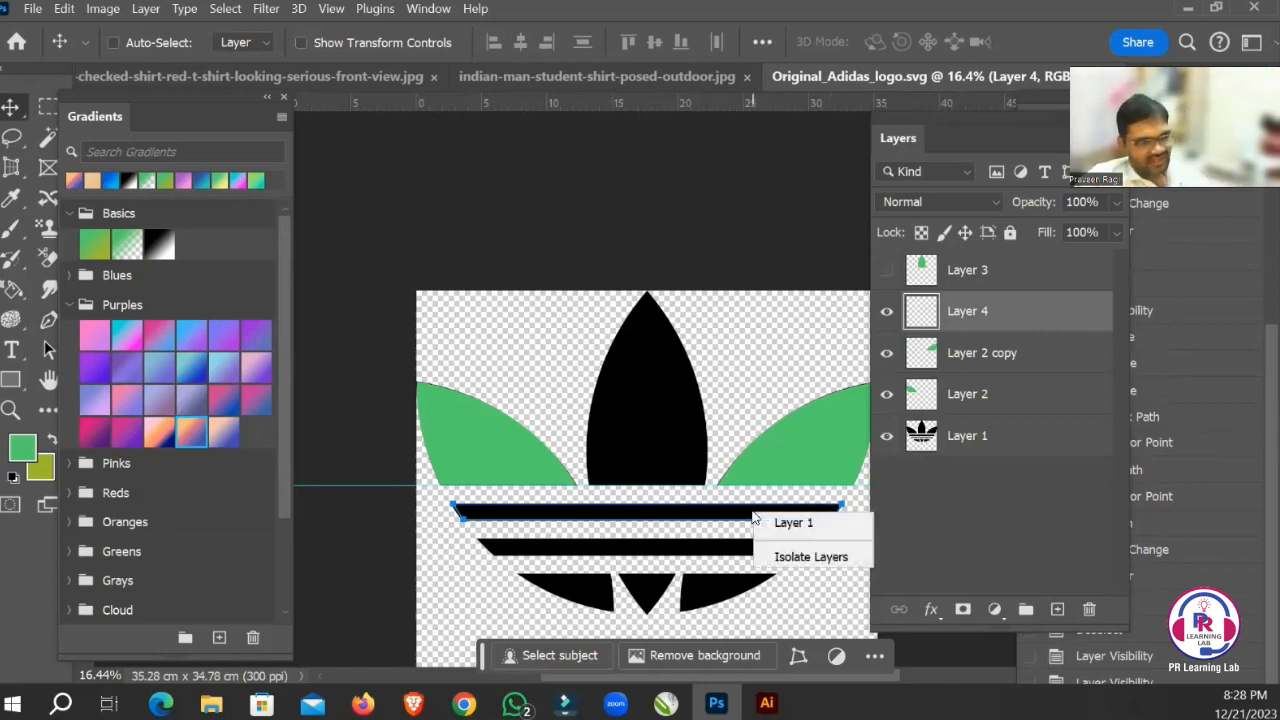
click(753, 517)
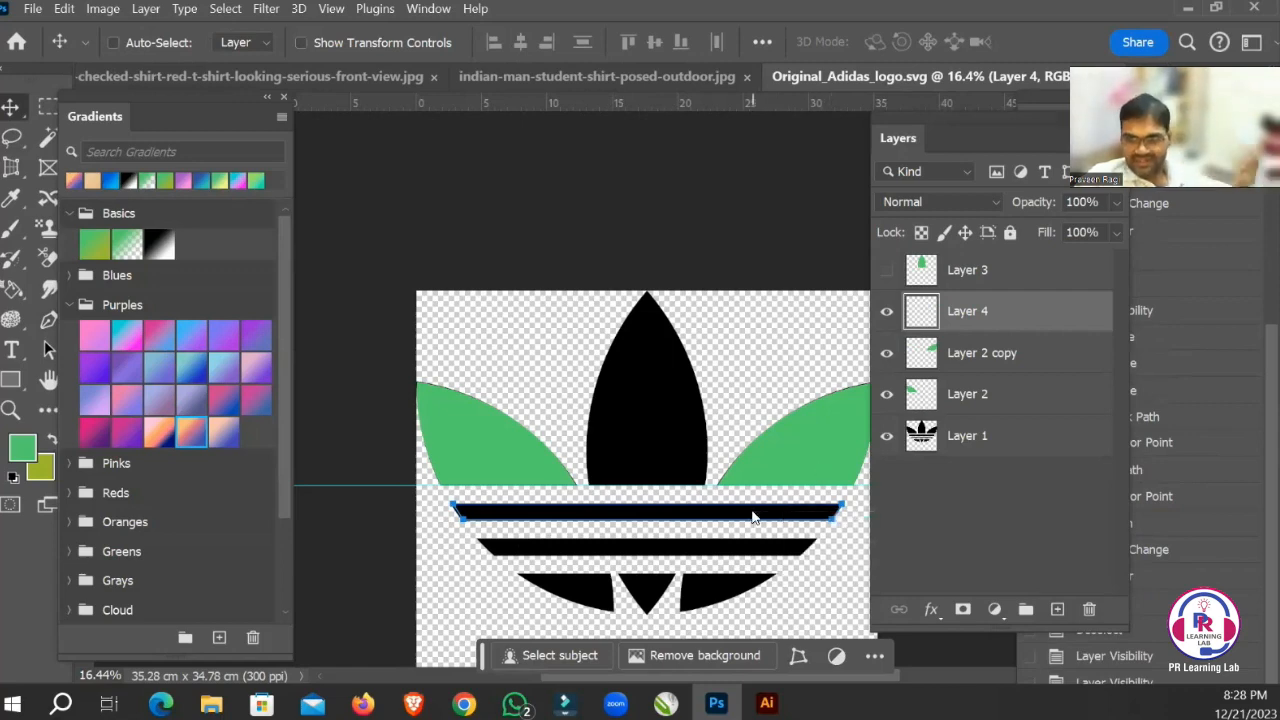
Convert the stripe path into a new anti-aliased selection with 0 pixels feather, and fill it with the green foreground colour before deselecting.
key(p)
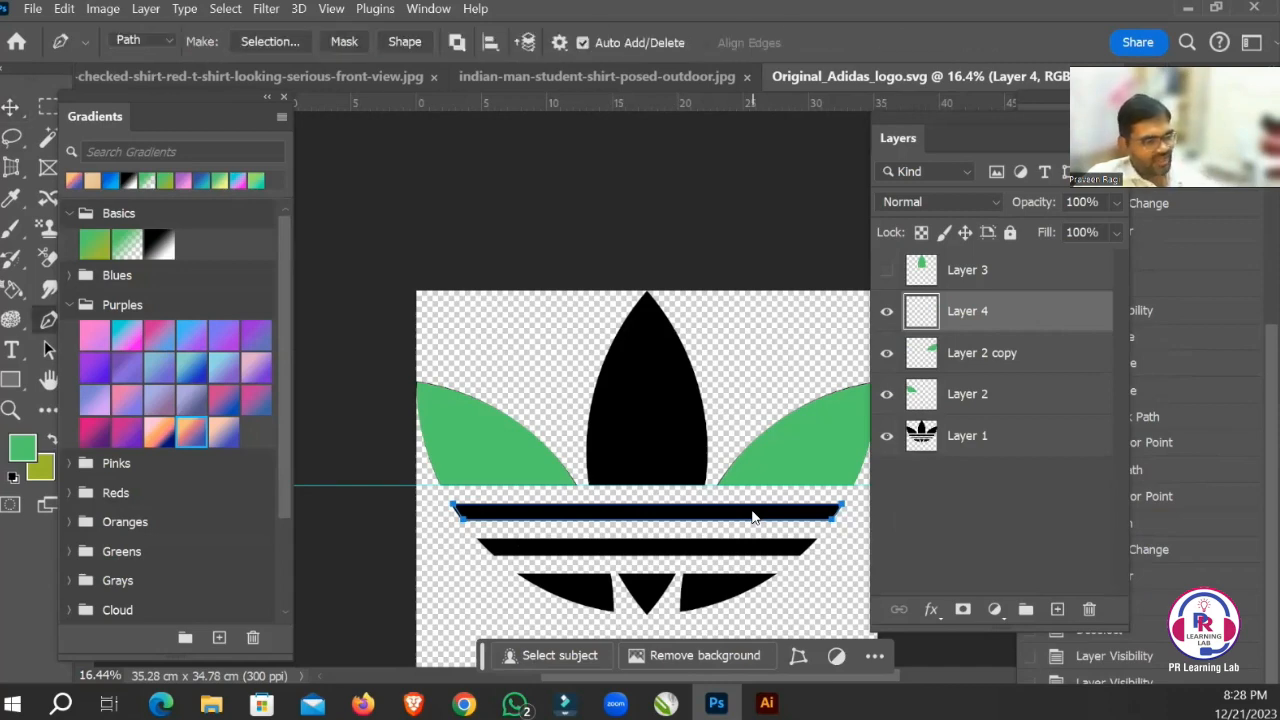
right_click(753, 517)
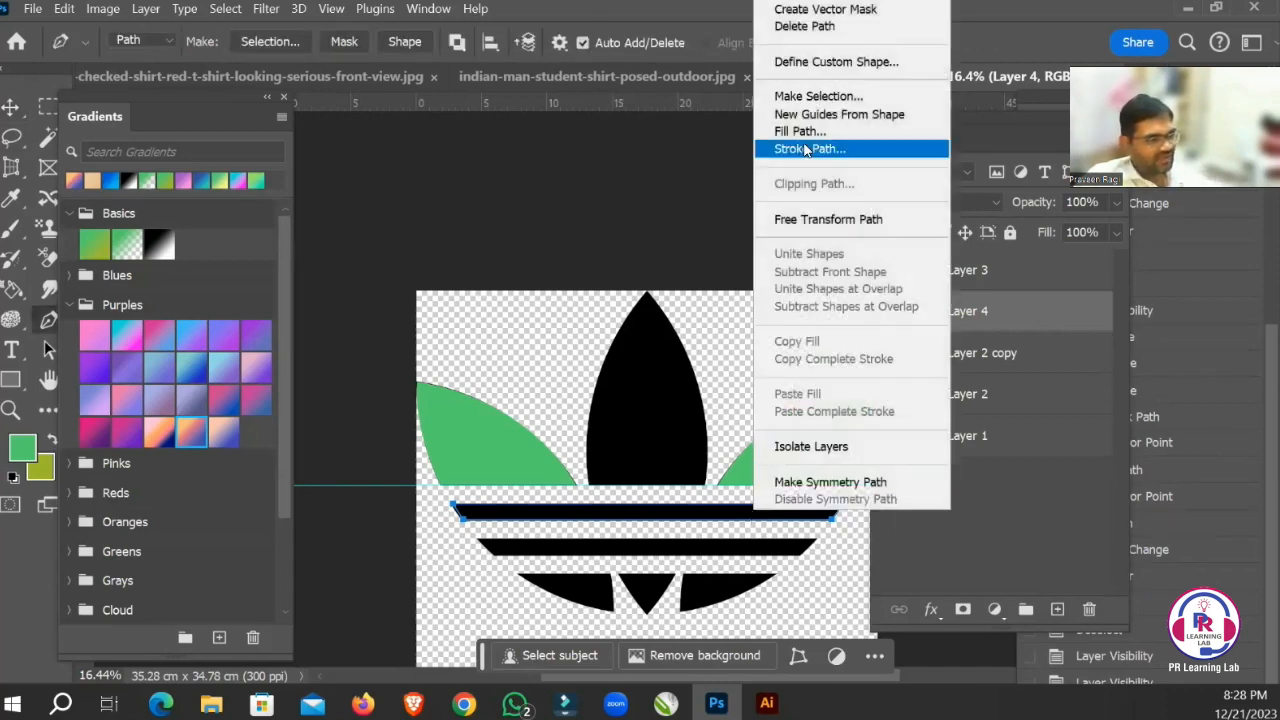
click(819, 97)
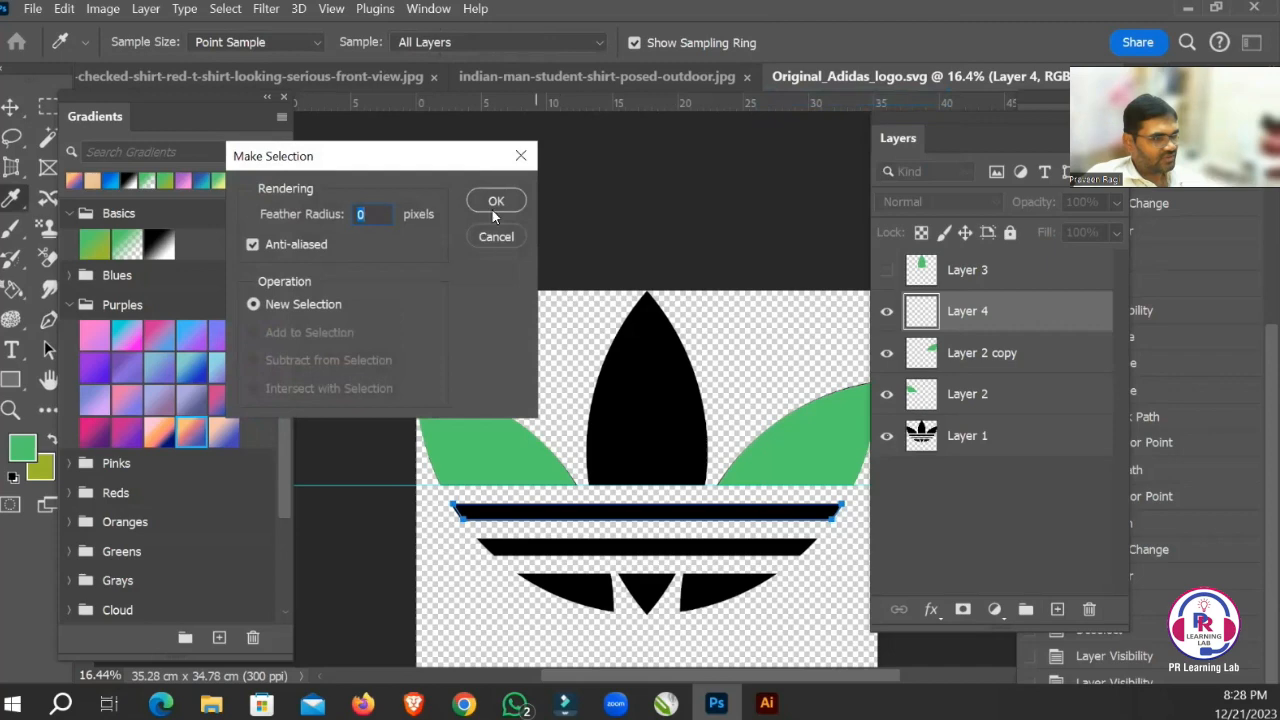
click(497, 203)
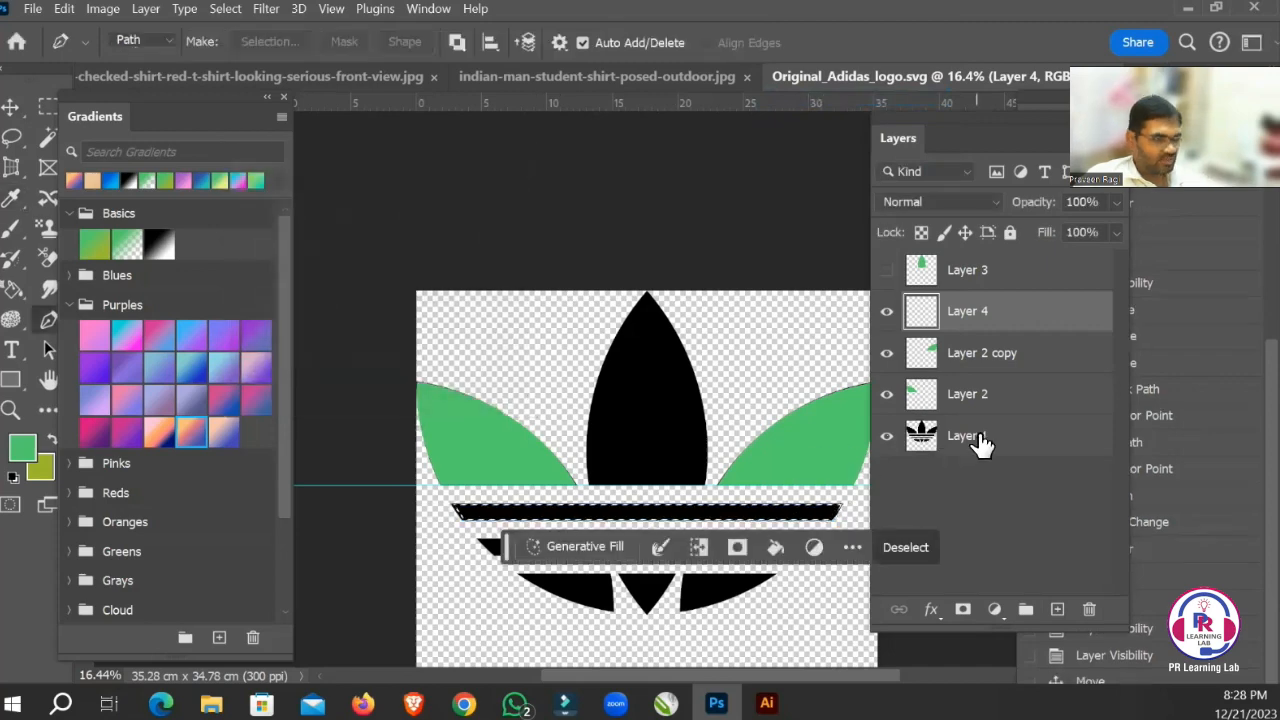
key(alt+BackSpace)
key(ctrl+d)
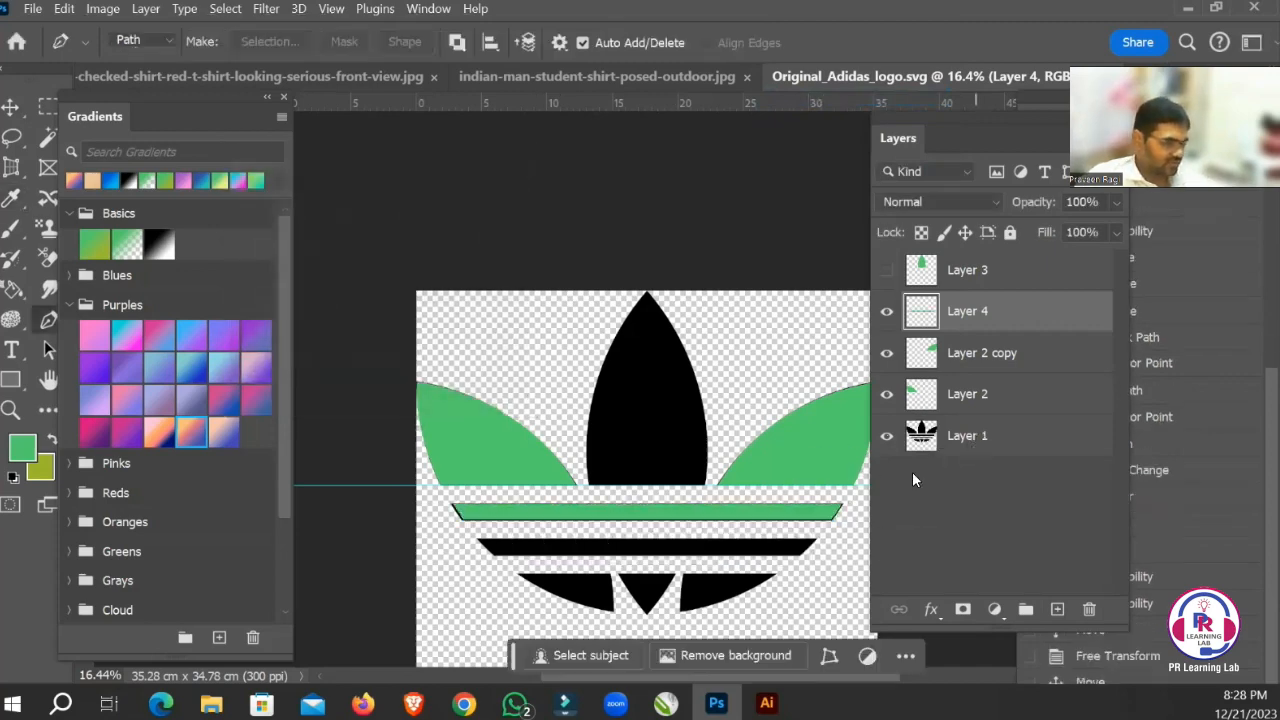
Hide the original black logo on Layer 1 and show the green centre leaf on Layer 3.
drag(760, 477, 761, 427)
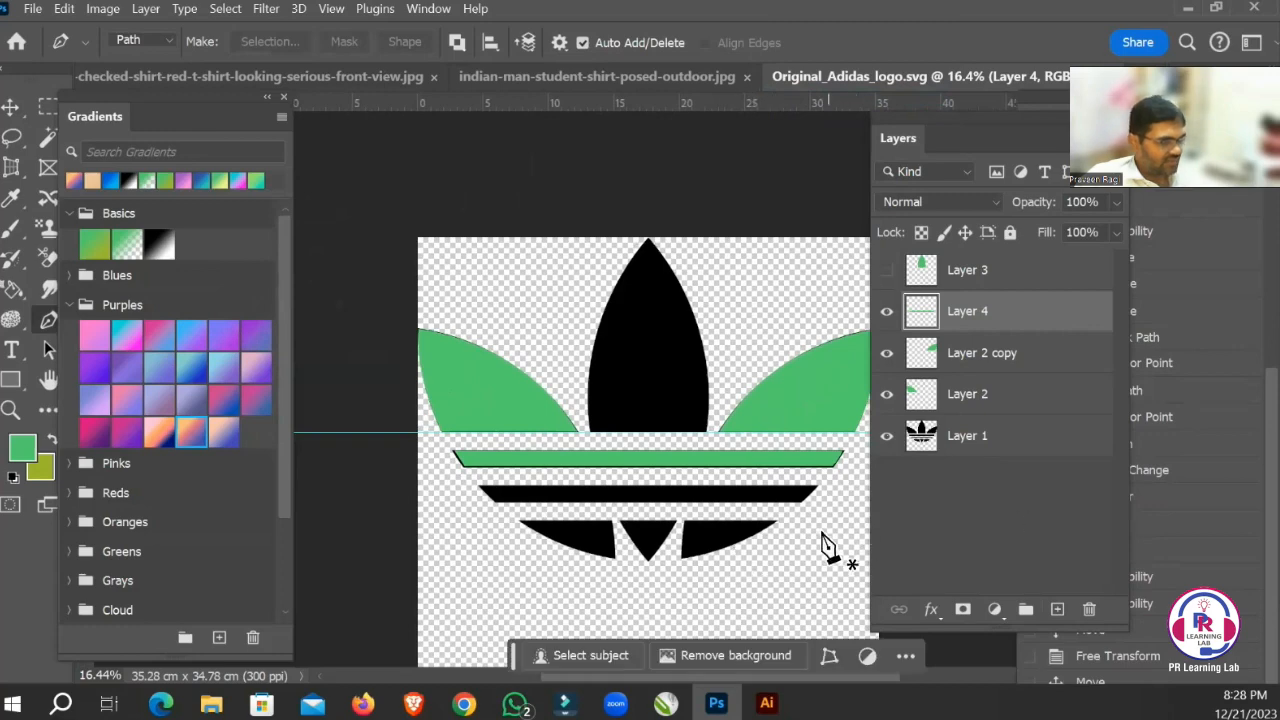
scroll(566, 480, up, 3)
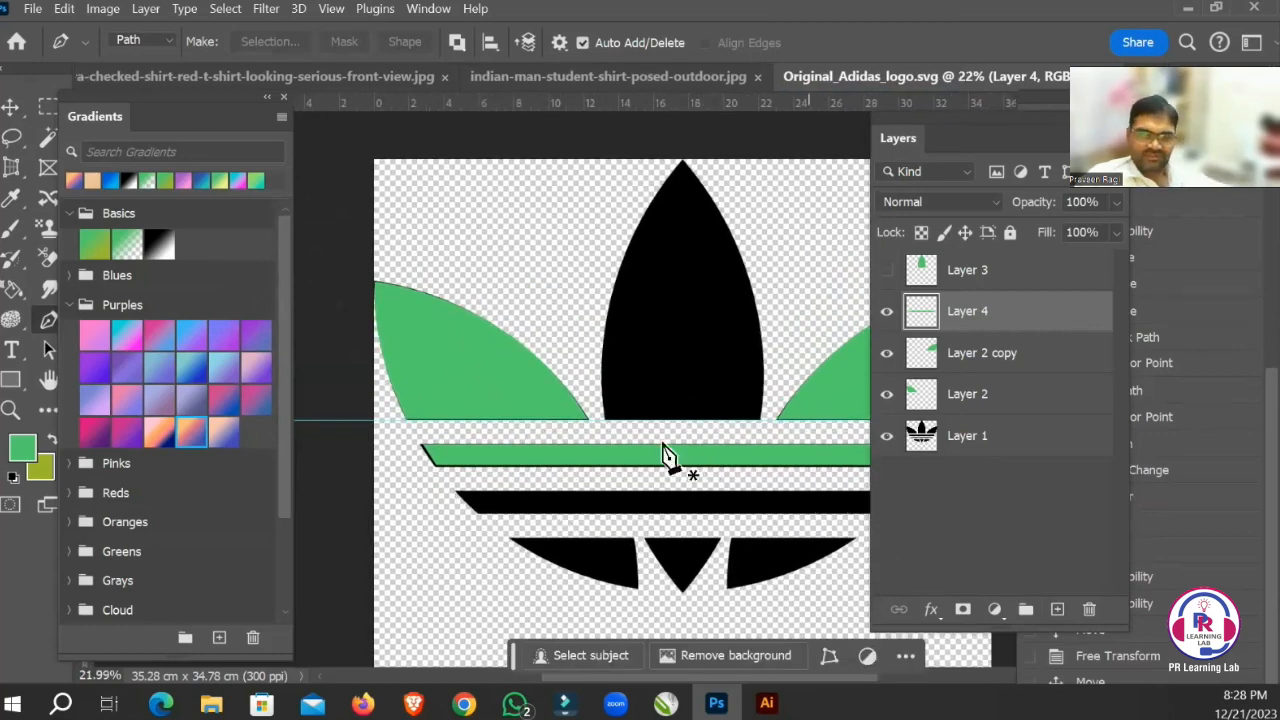
scroll(697, 439, down, 3)
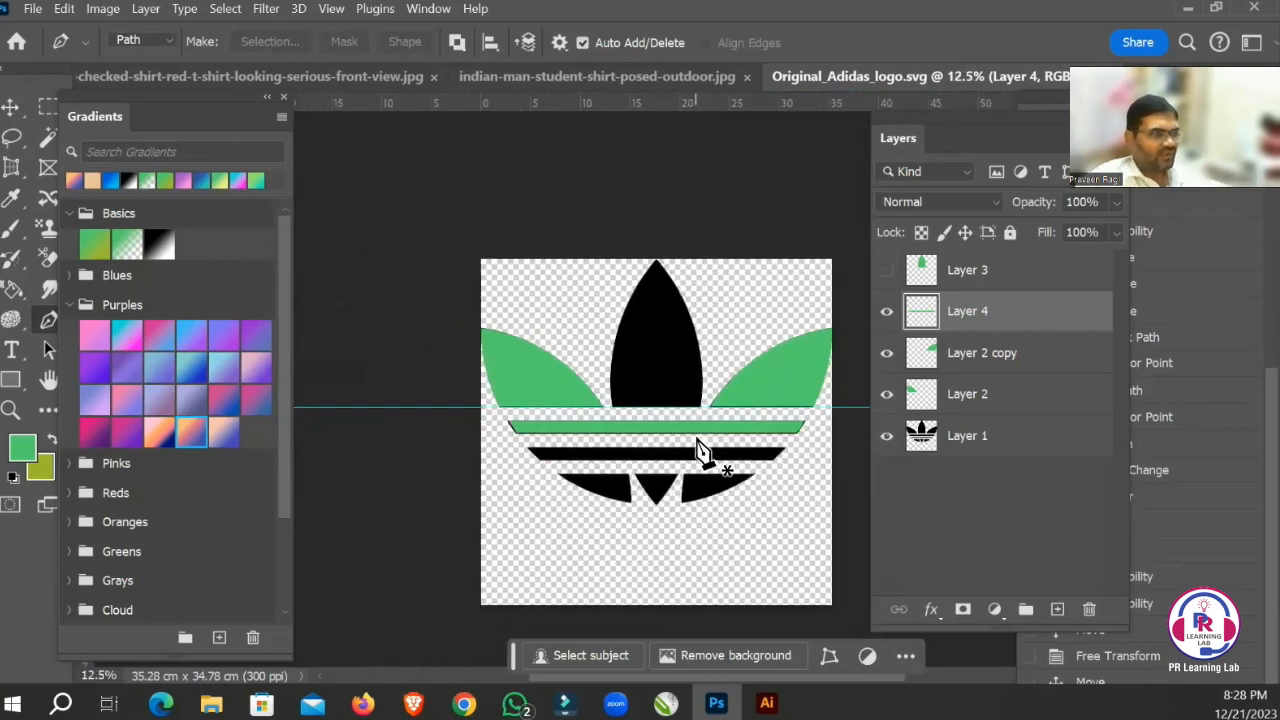
click(886, 435)
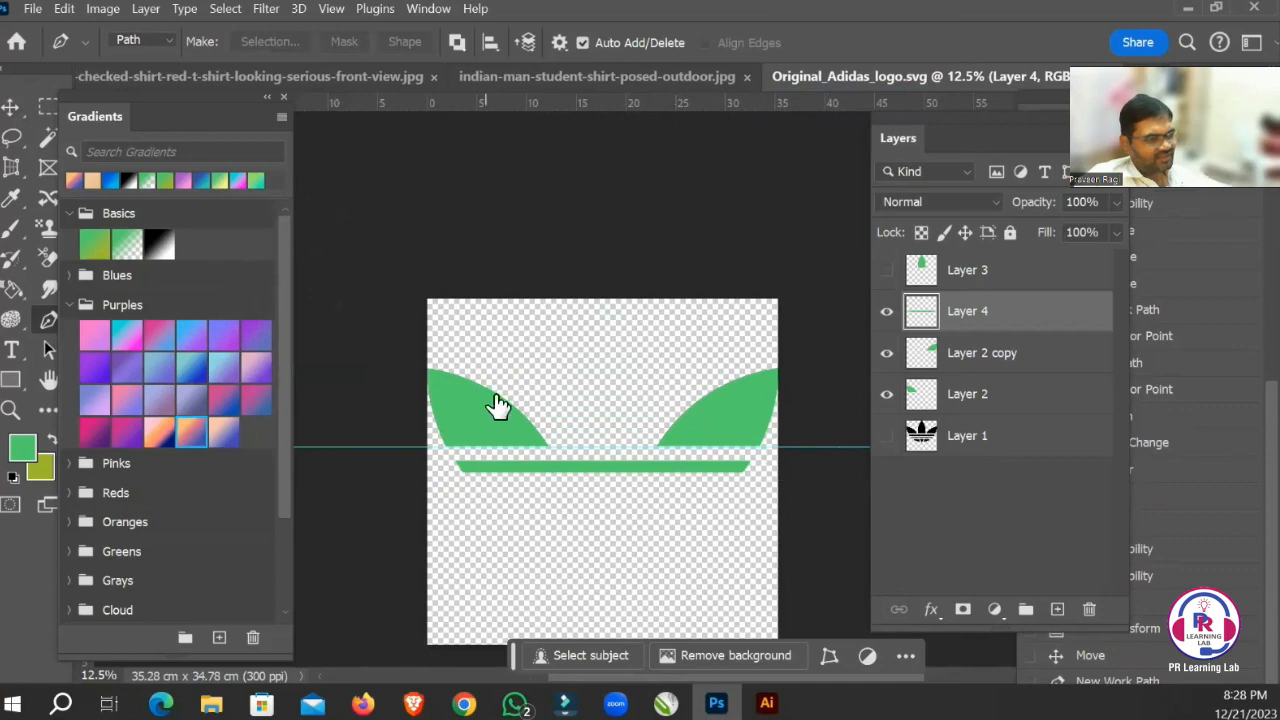
click(886, 271)
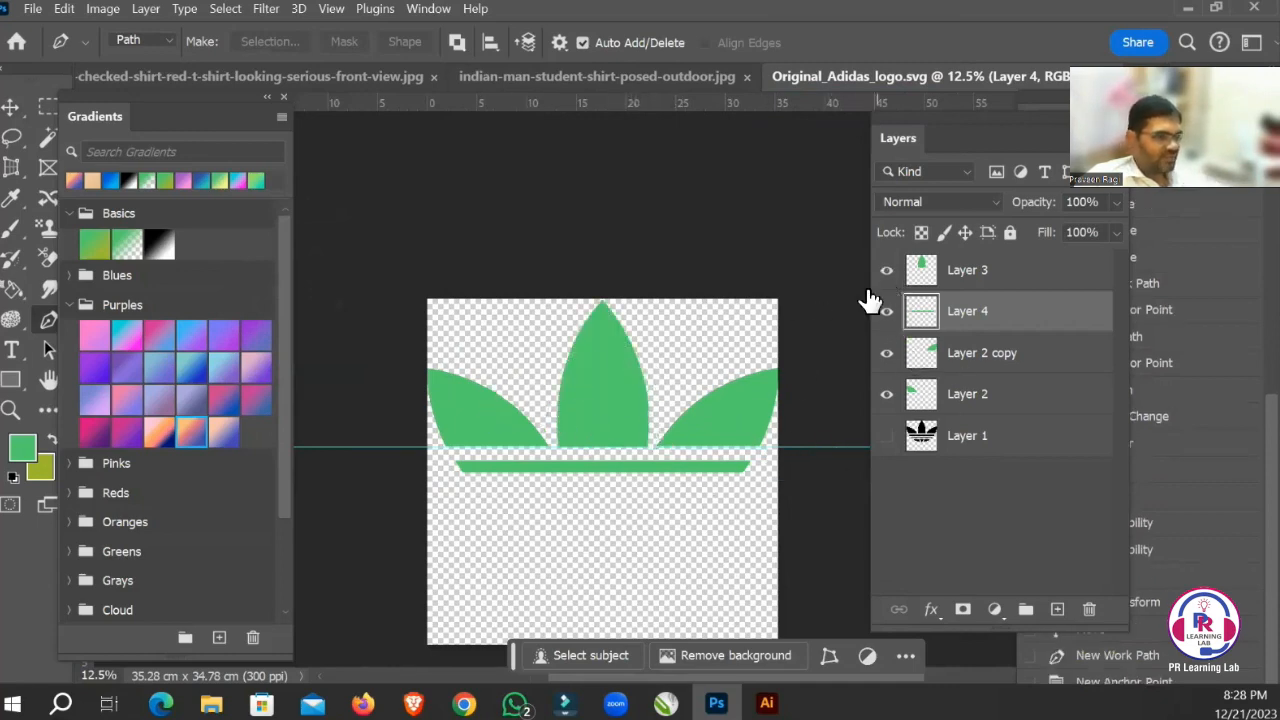
Examine the document's width and height in inches in the Image Size dialog, and close it without applying anything.
click(13, 108)
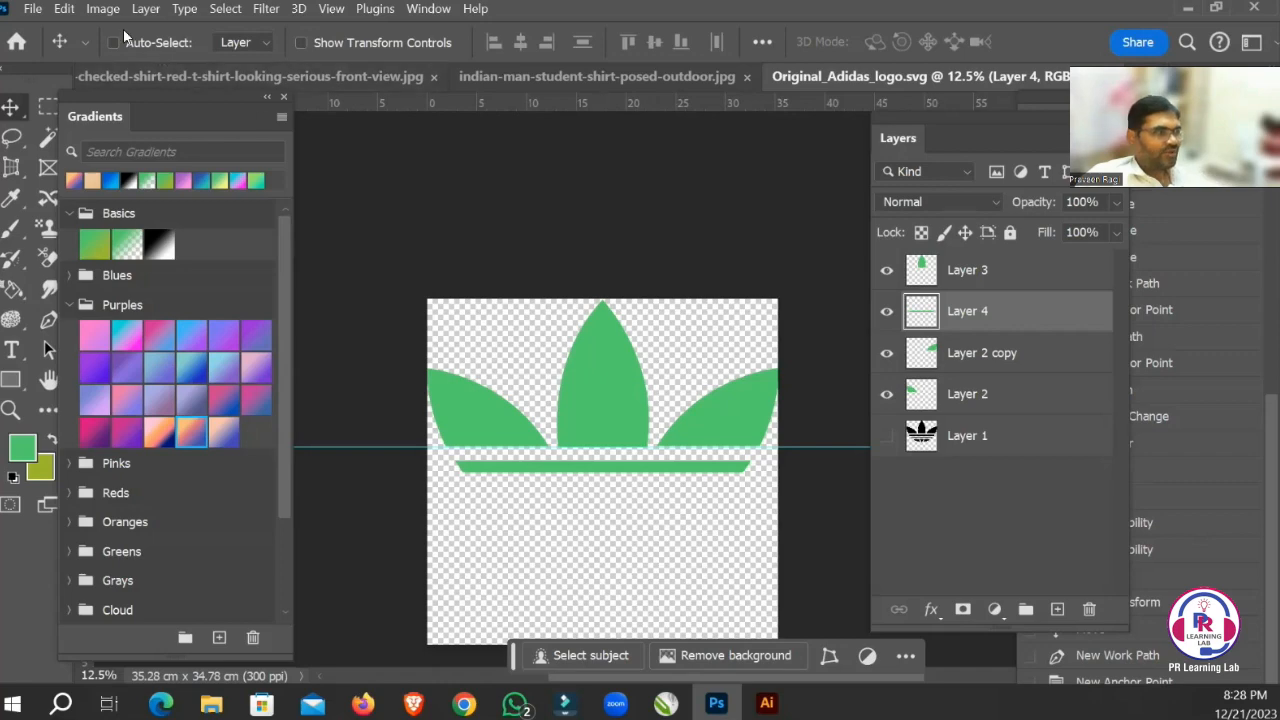
click(103, 9)
click(118, 157)
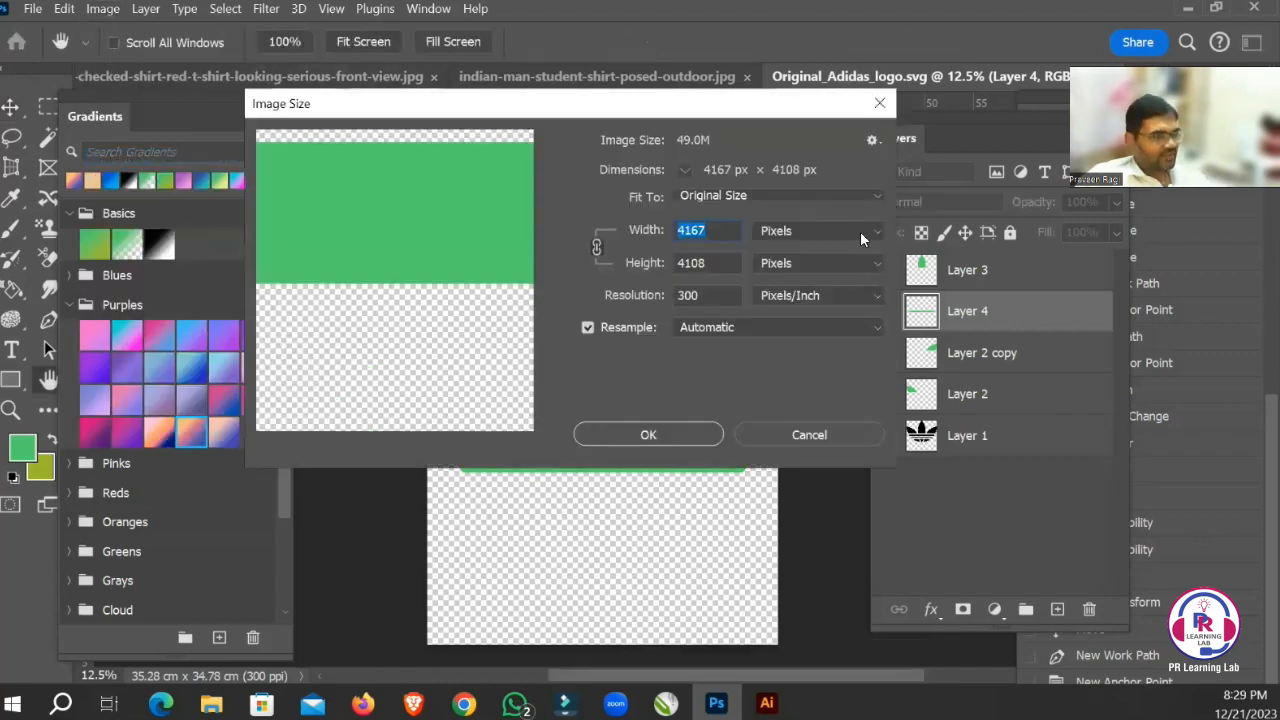
click(862, 238)
click(795, 287)
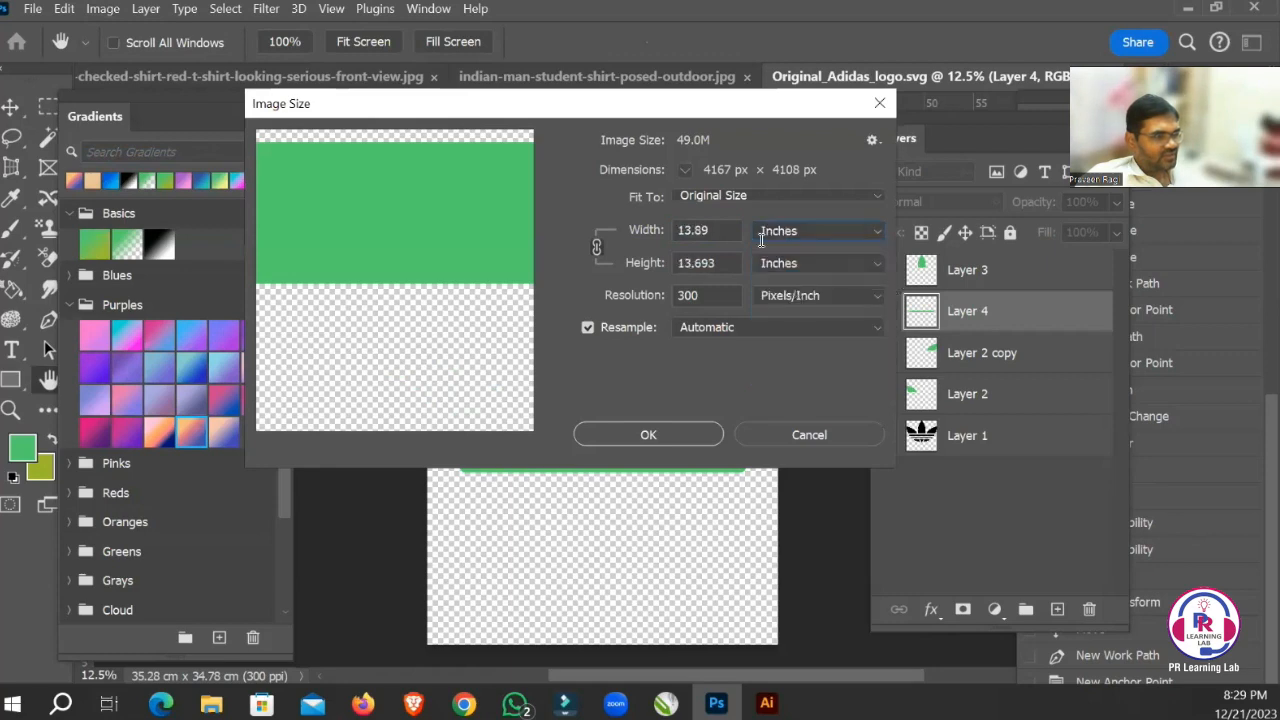
click(676, 261)
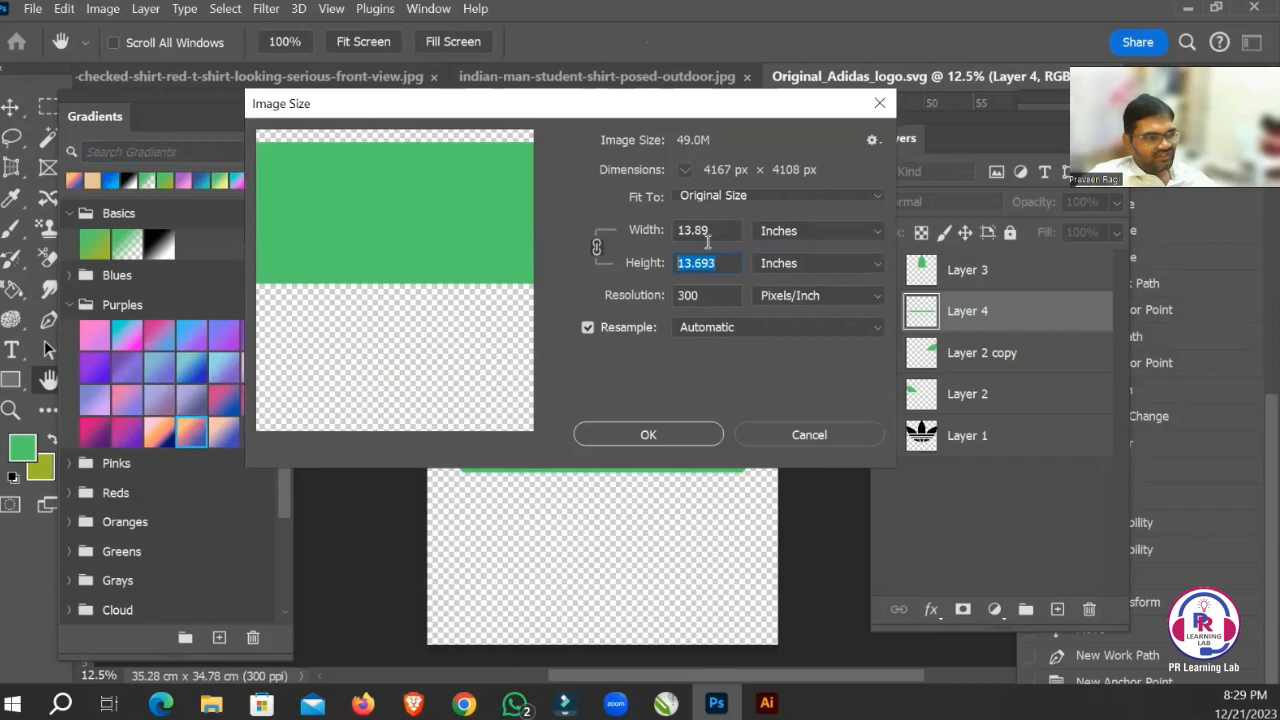
key(shift+Tab)
key(Tab)
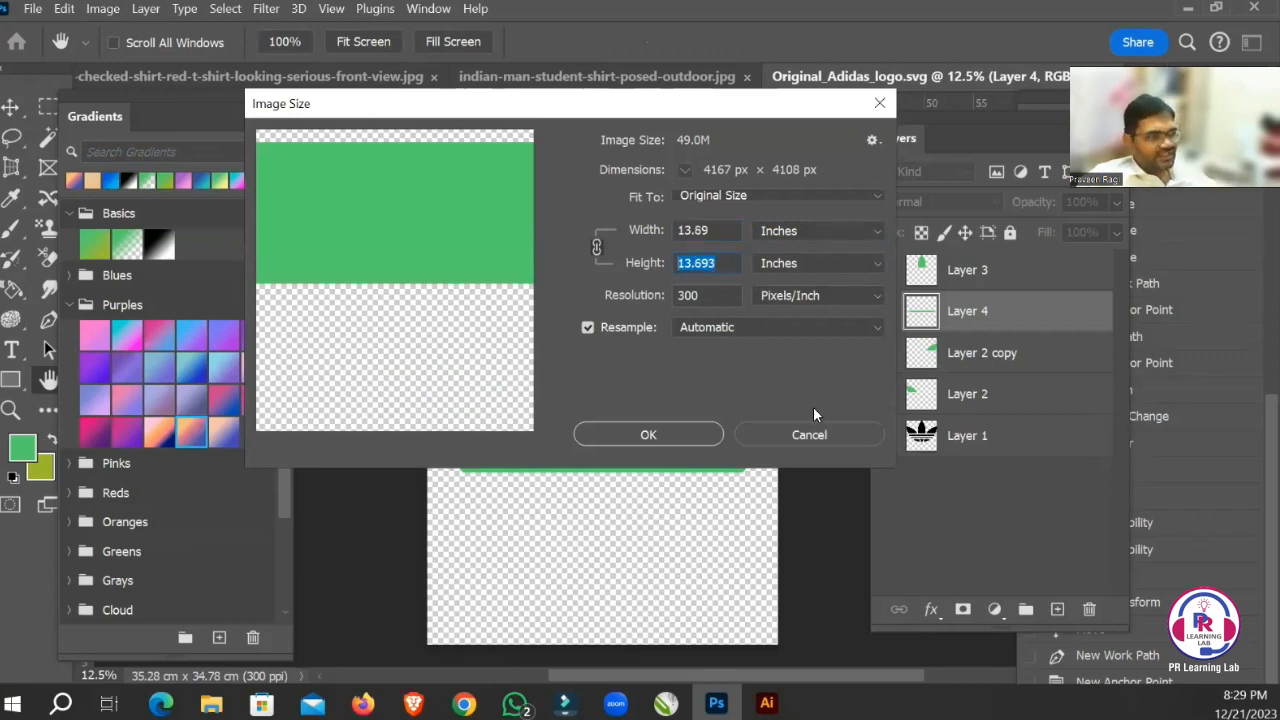
click(805, 432)
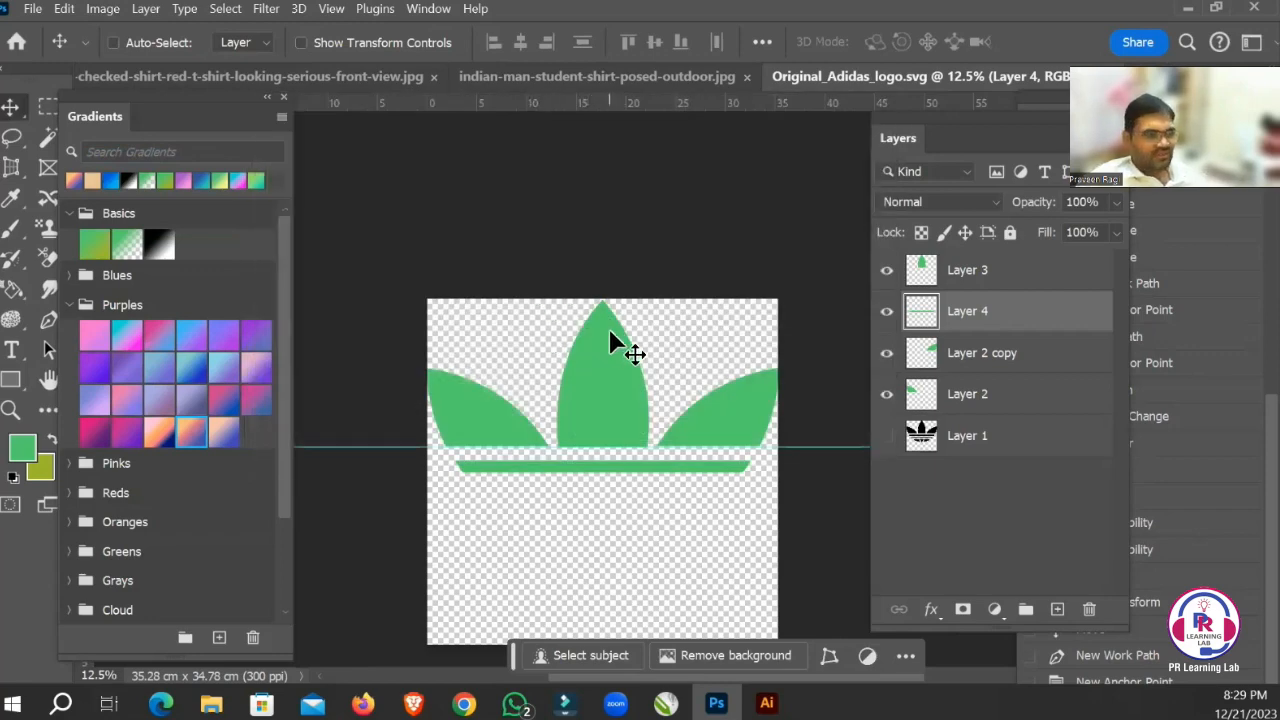
Review the document's pixel dimensions and resolution in the Image Size dialog, and cancel it.
click(104, 9)
click(125, 157)
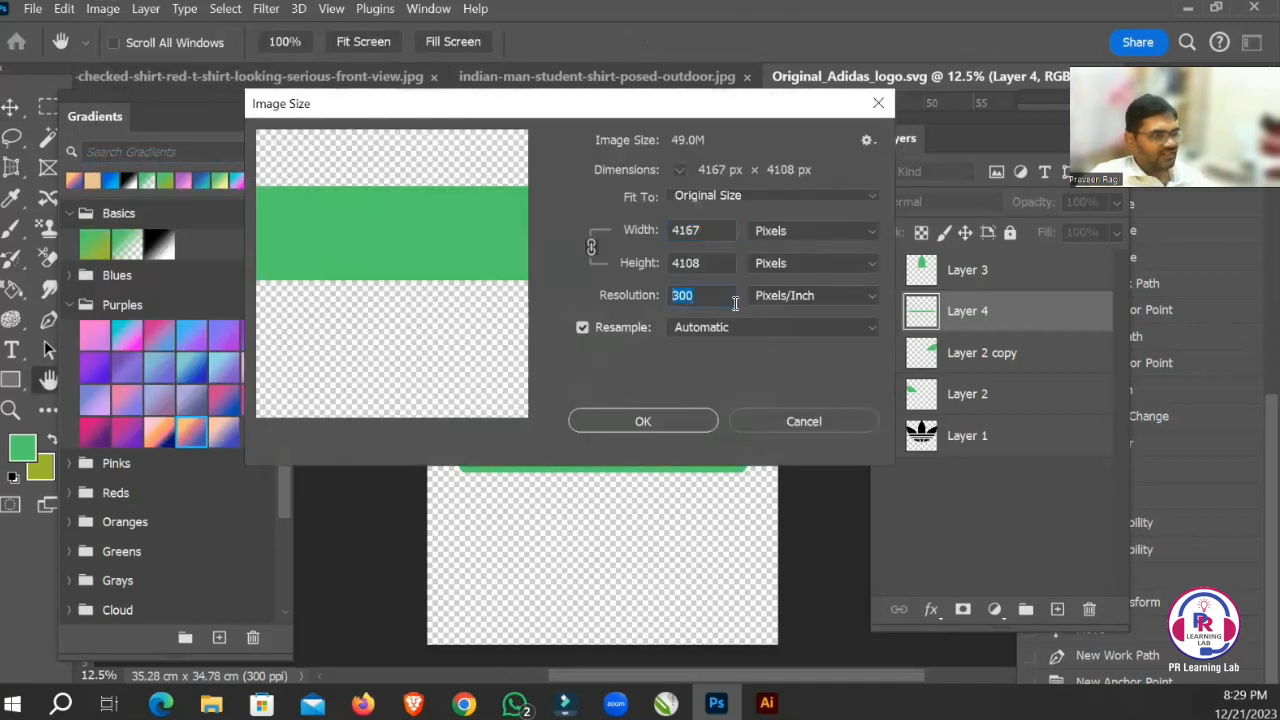
click(718, 229)
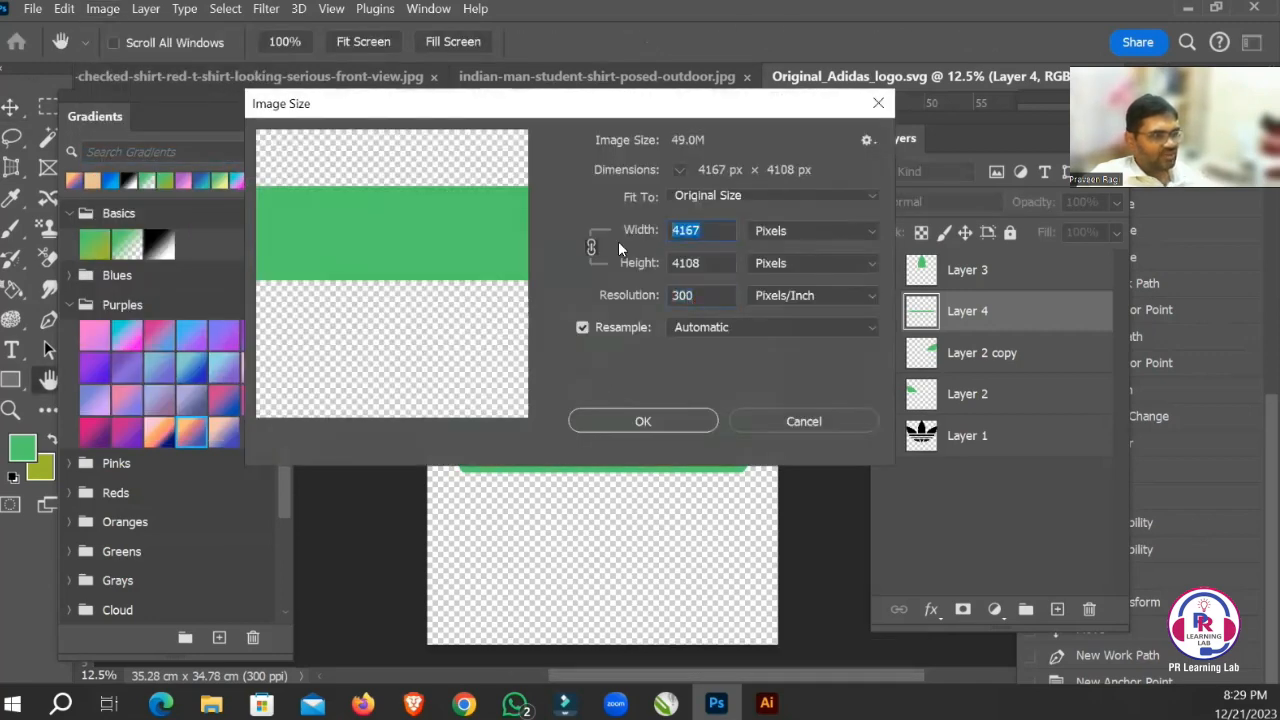
click(836, 430)
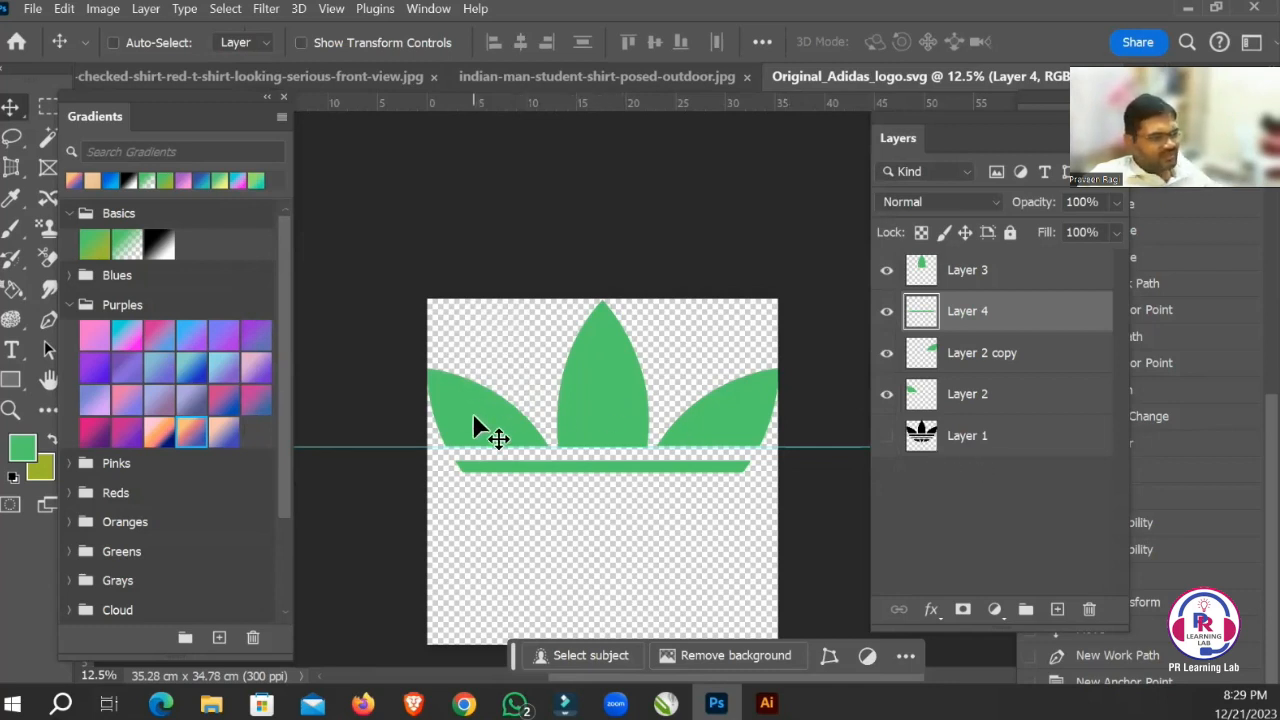
ctrl+click(921, 394)
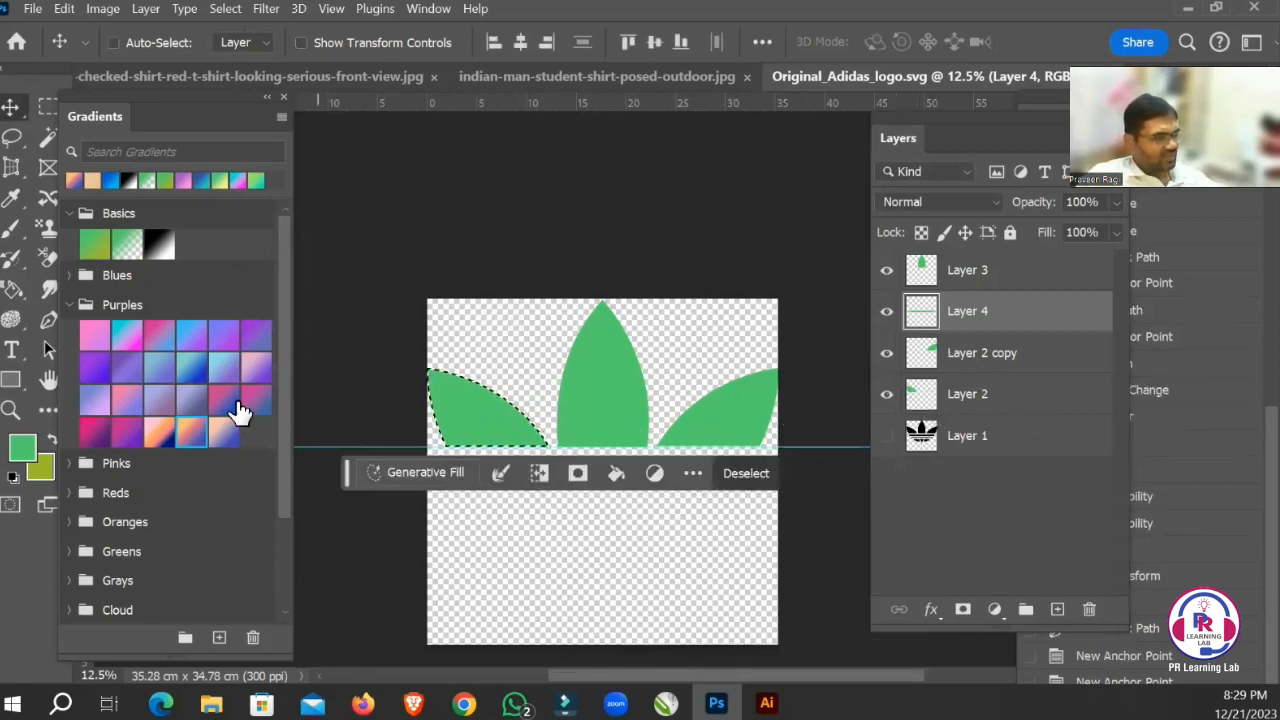
click(28, 447)
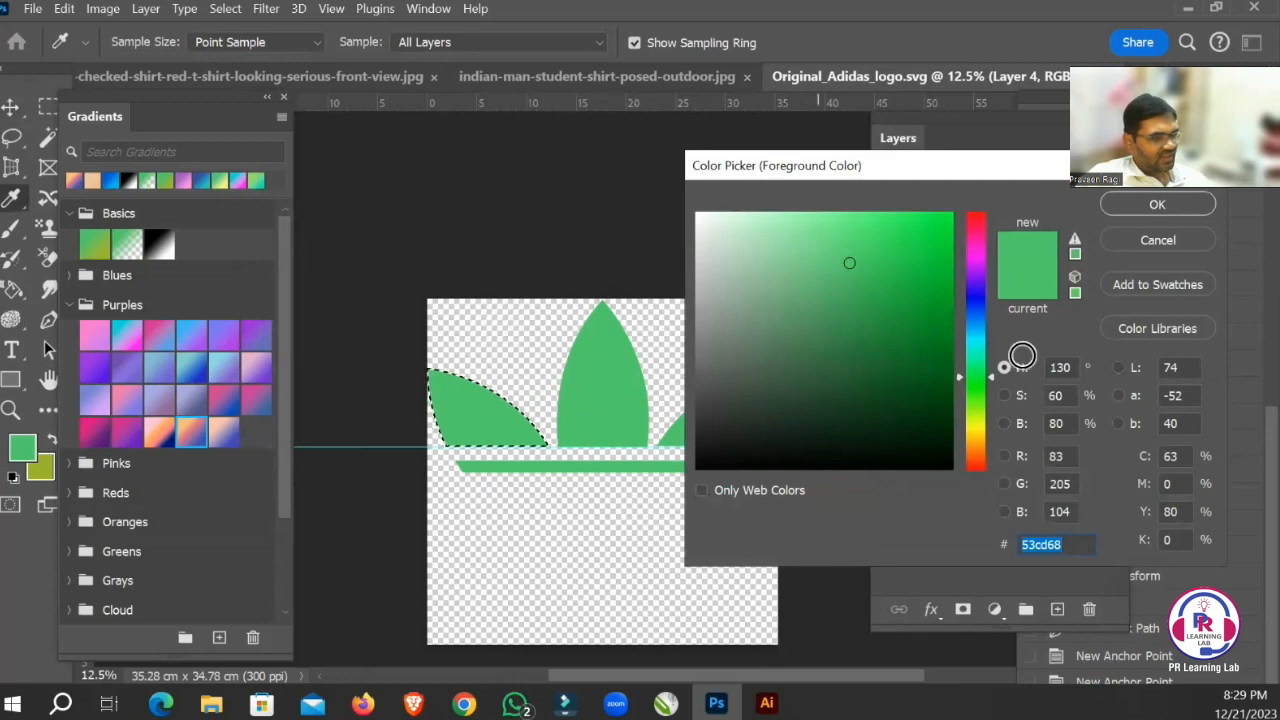
click(915, 339)
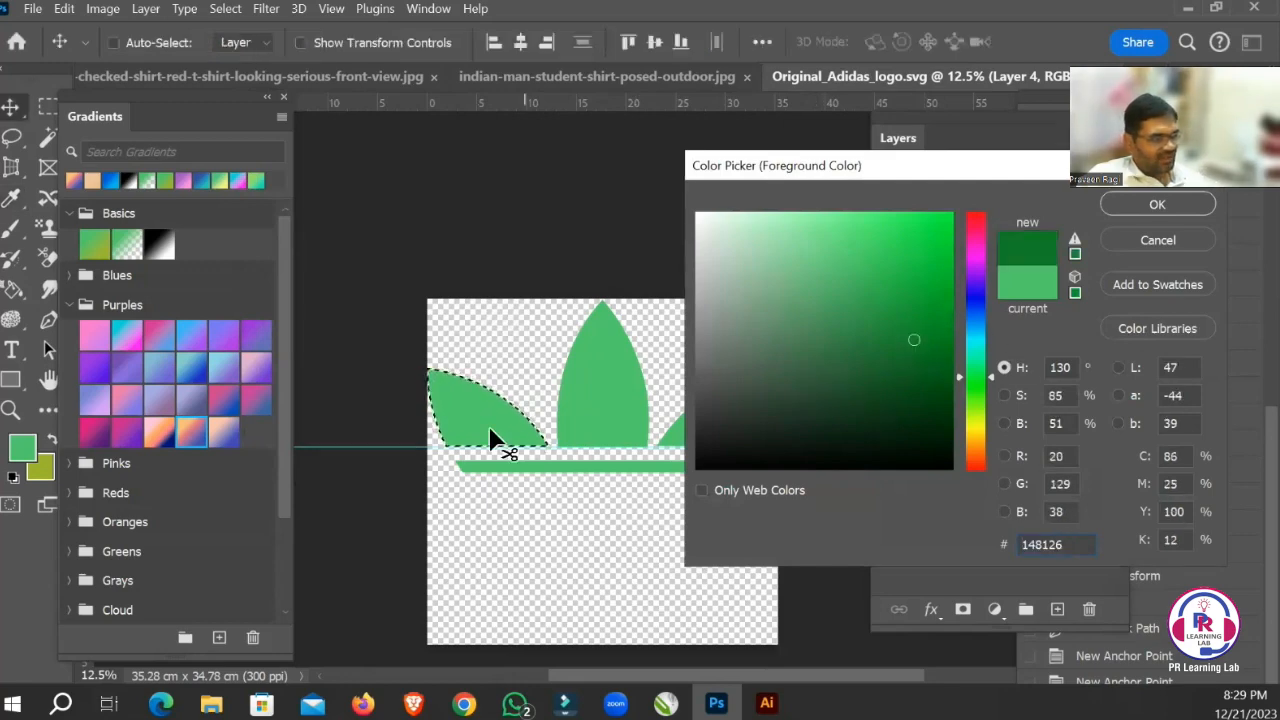
key(Escape)
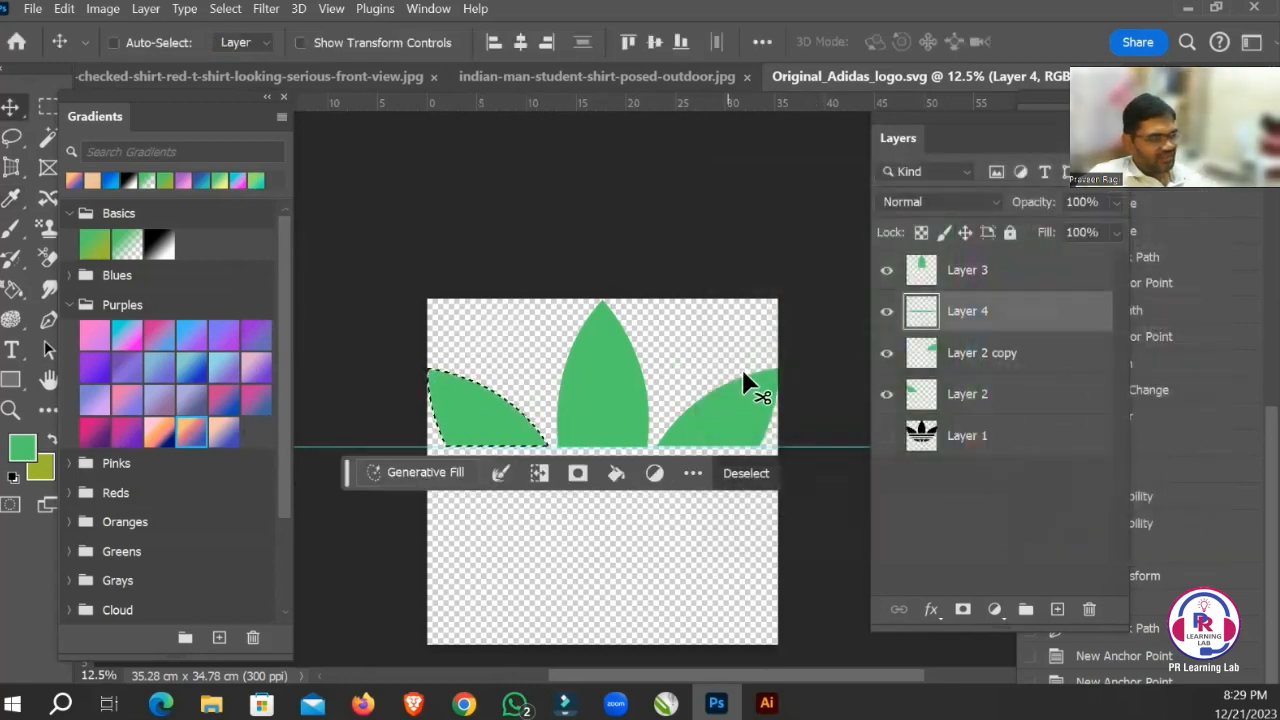
shift+click(1020, 393)
key(ctrl+d)
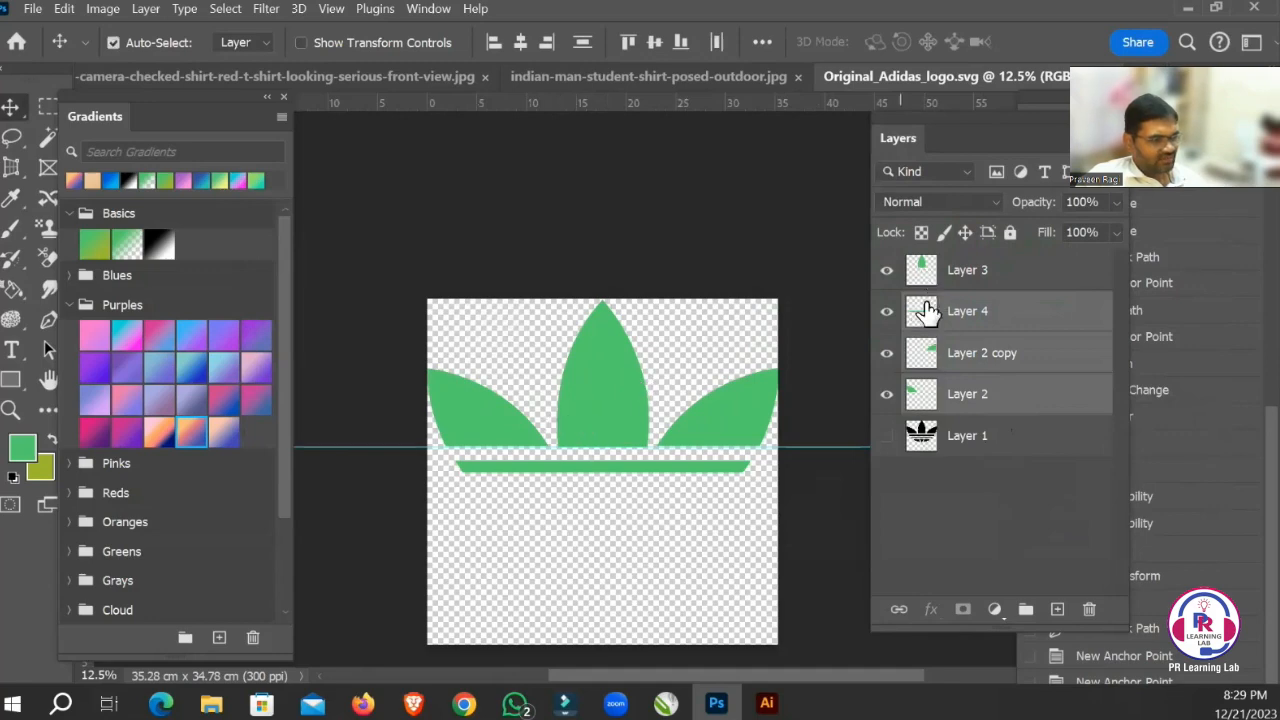
Load the right leaf's outline as a selection, set the foreground colour to 095716, fill the leaf on Layer 2 copy and deselect.
ctrl+click(925, 354)
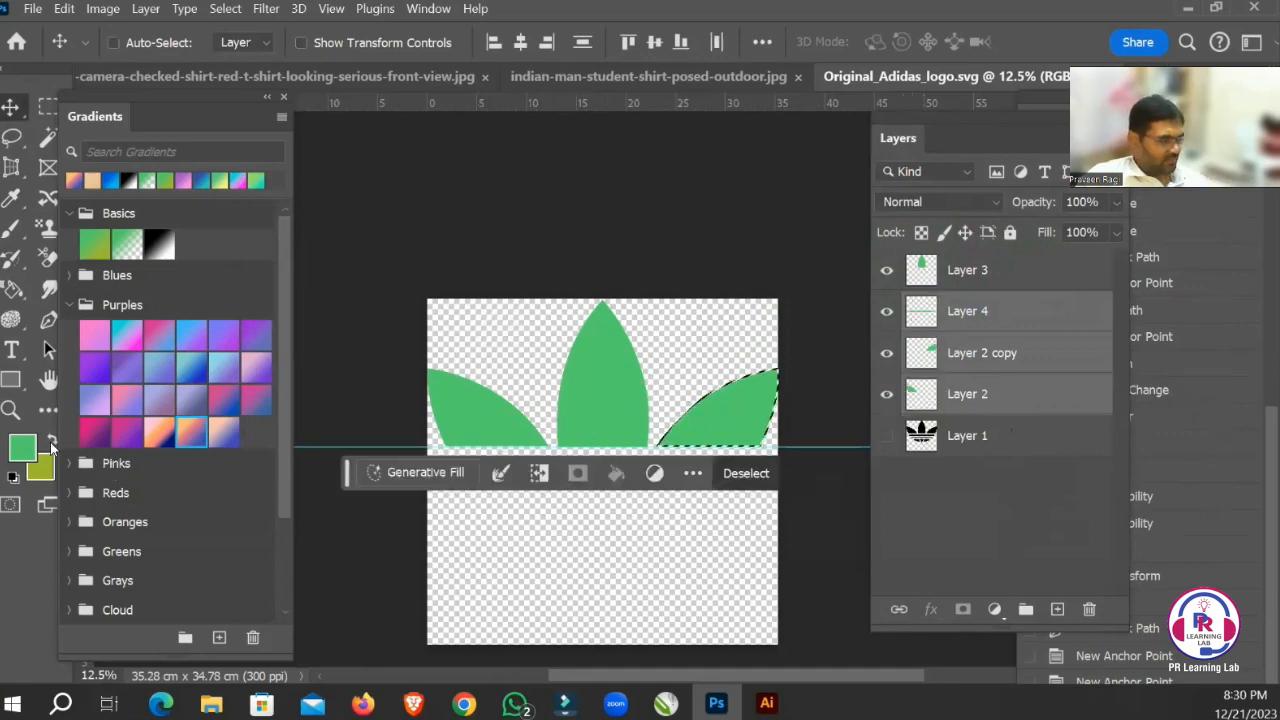
click(22, 447)
click(910, 403)
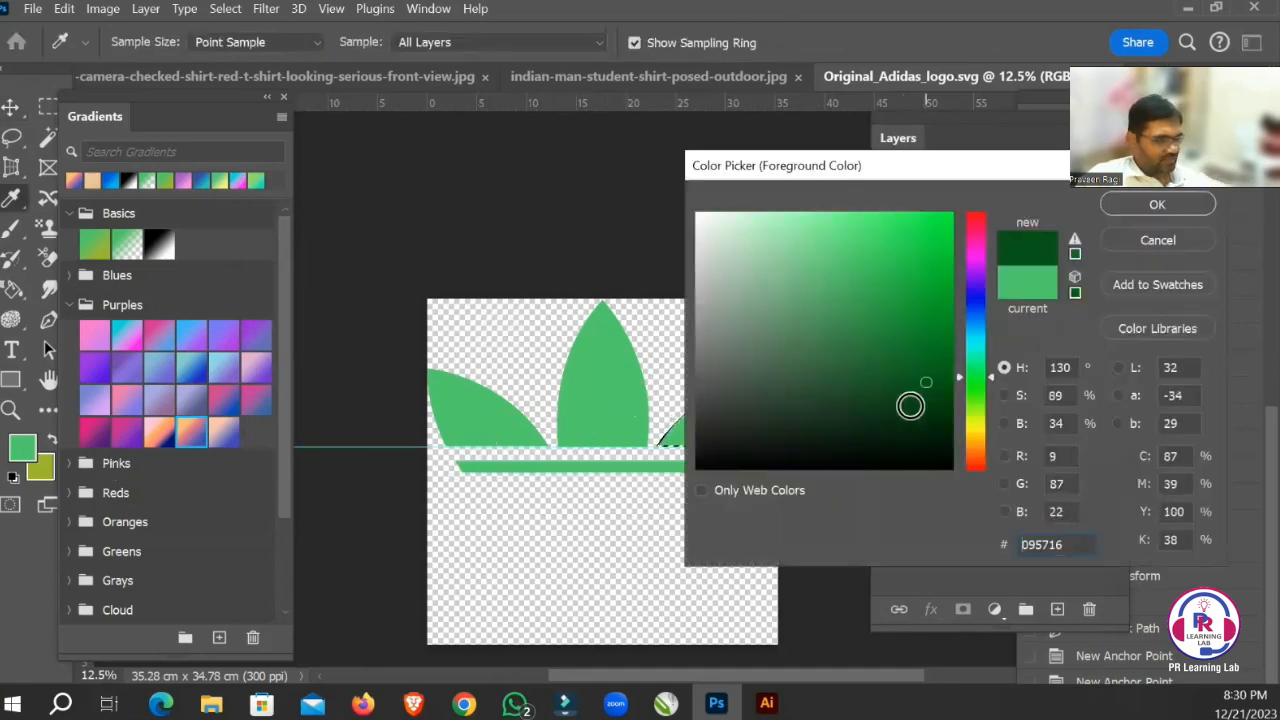
key(Return)
click(1008, 357)
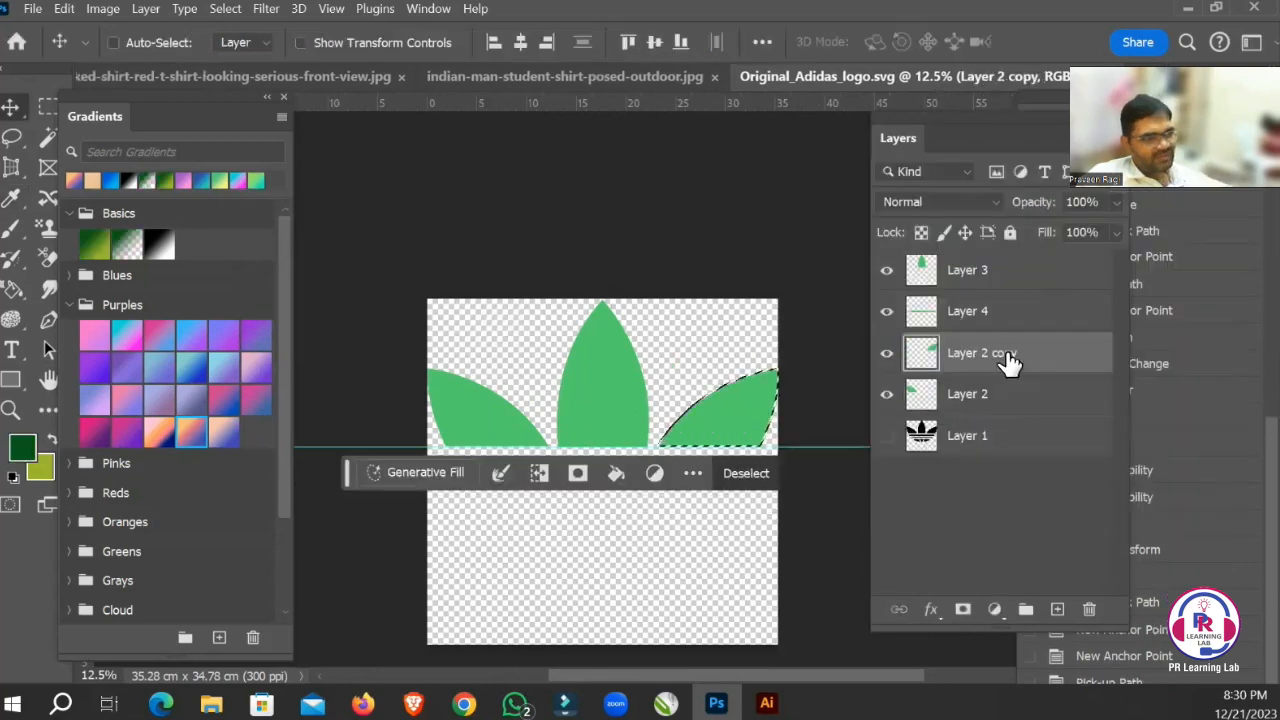
key(alt+BackSpace)
key(ctrl+d)
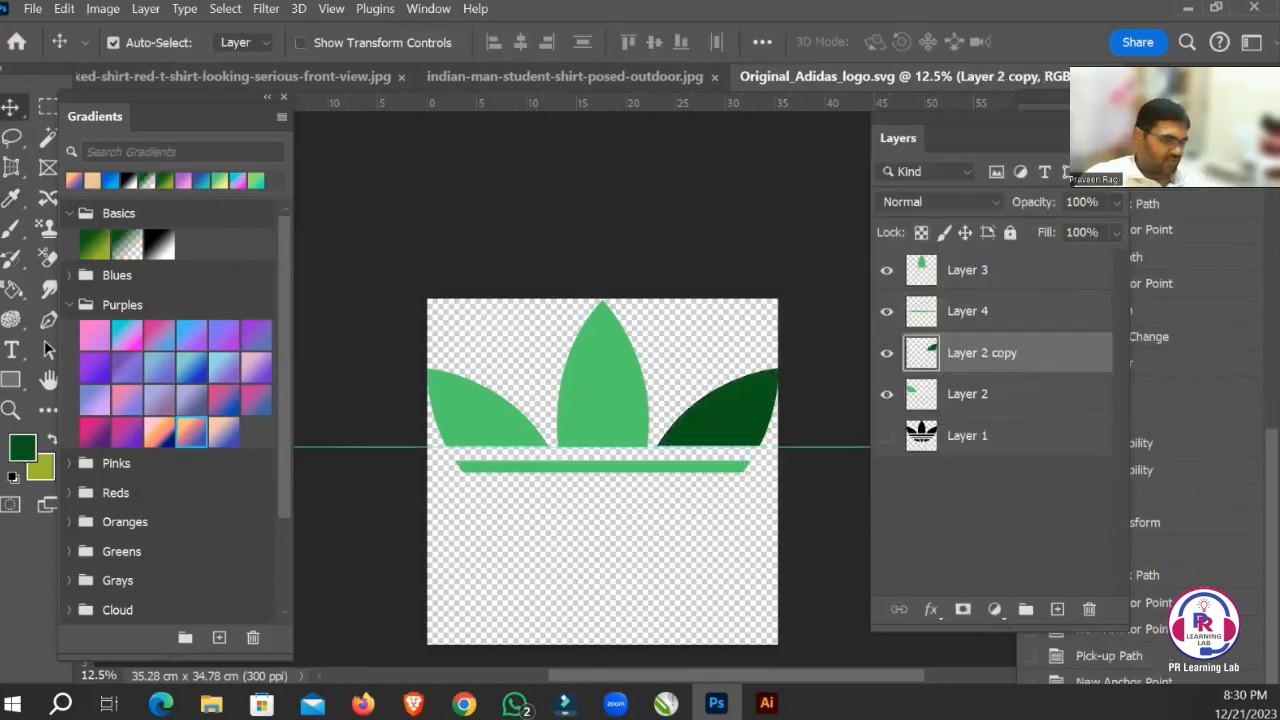
Load the left leaf's outline as a selection, fill it with the dark green foreground colour on Layer 2 and deselect.
ctrl+click(920, 405)
click(1005, 396)
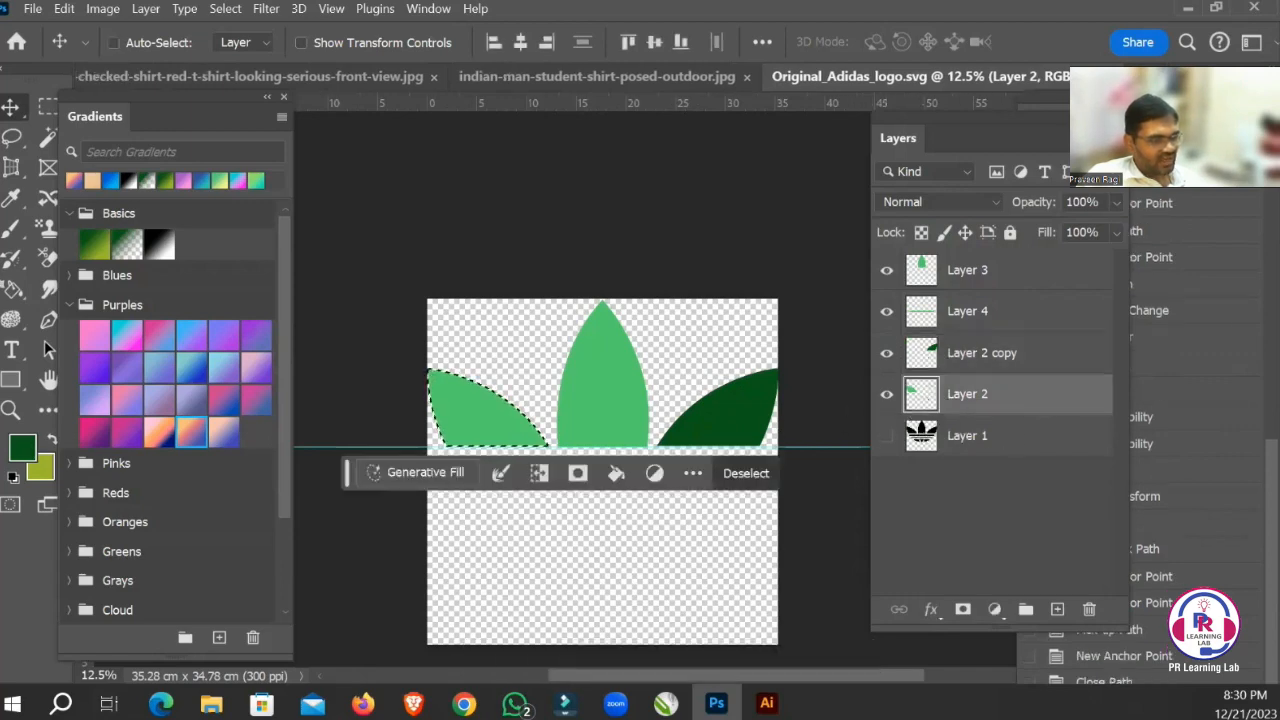
key(alt+BackSpace)
key(ctrl+d)
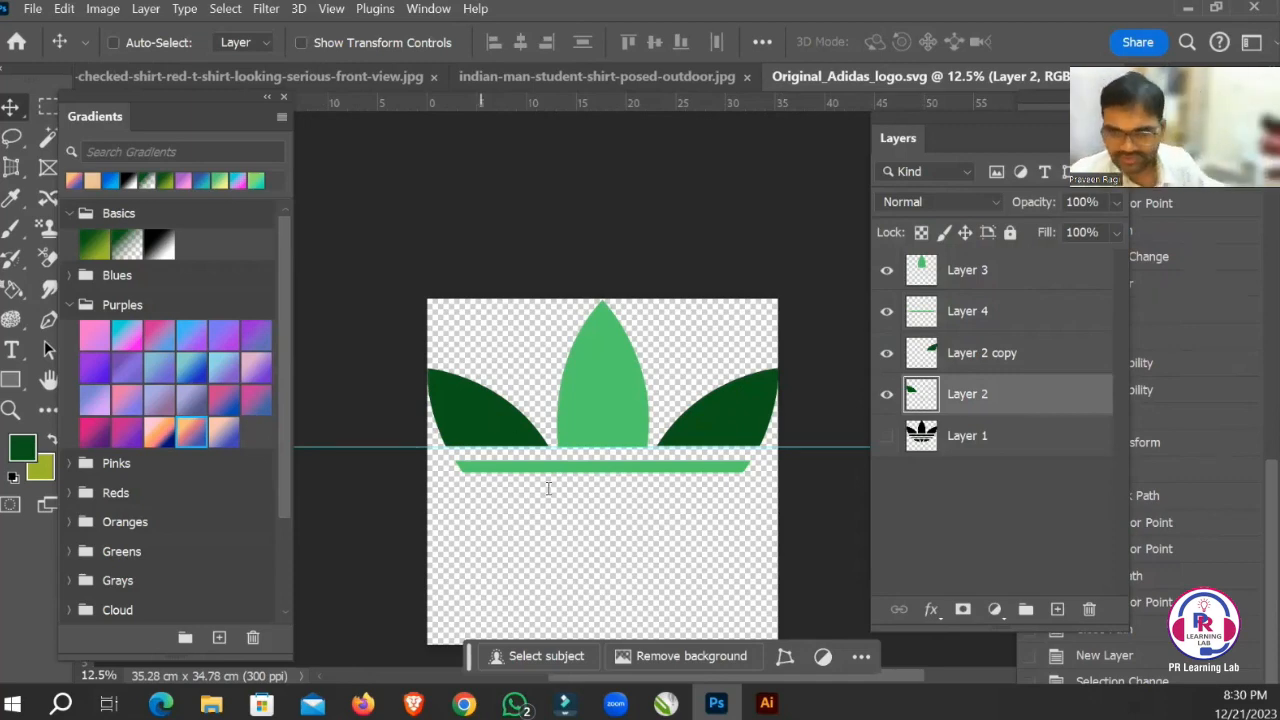
Select the centre leaf's Layer 3 and add a Color Overlay effect through its Blending Options.
right_click(615, 371)
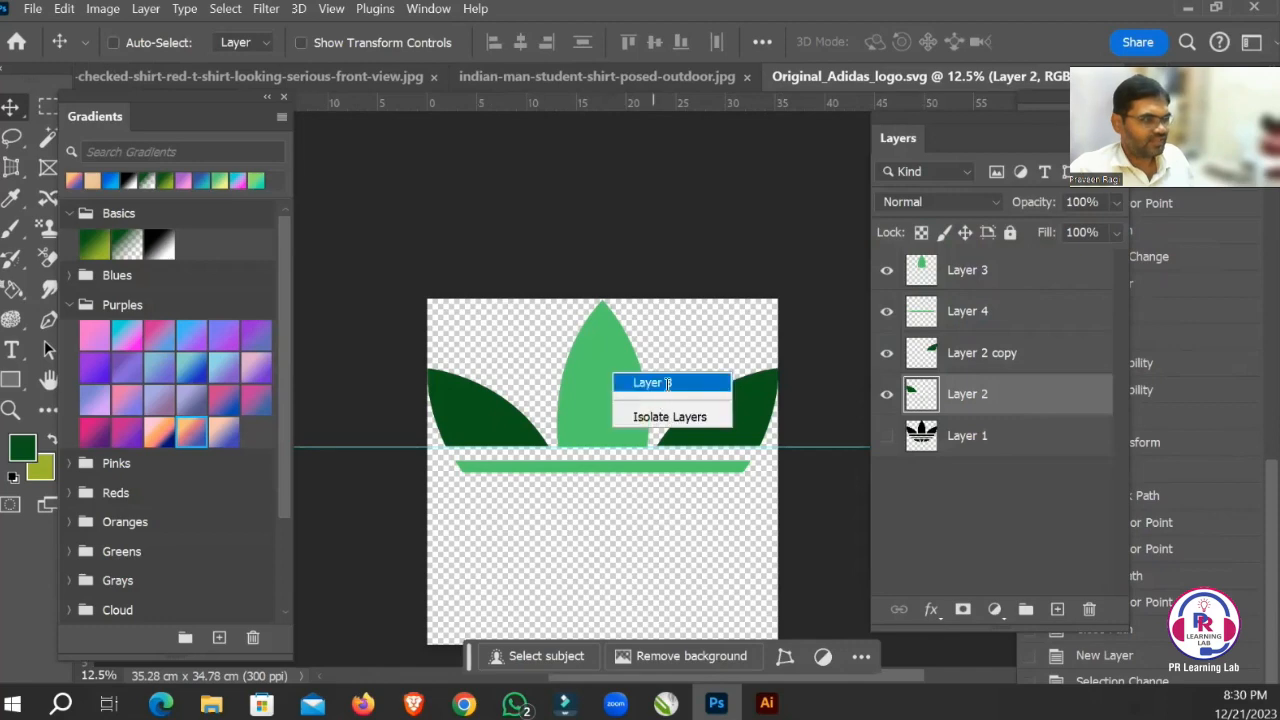
click(650, 381)
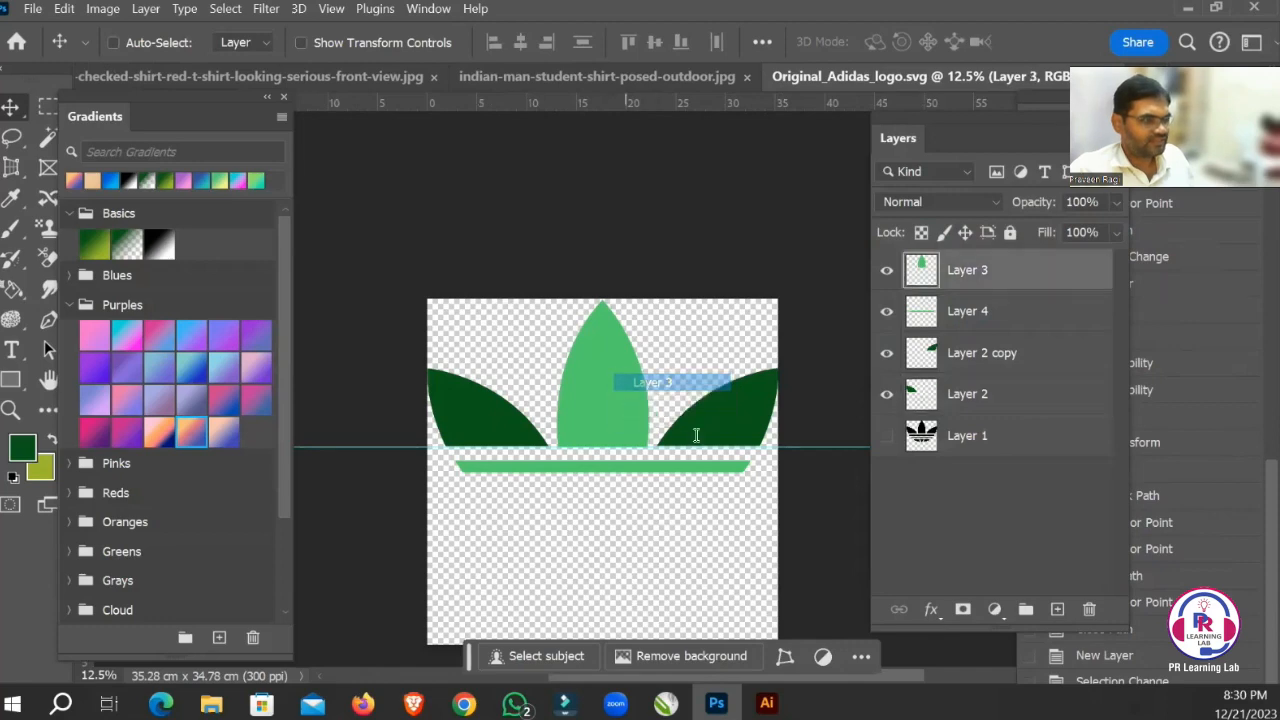
right_click(1008, 276)
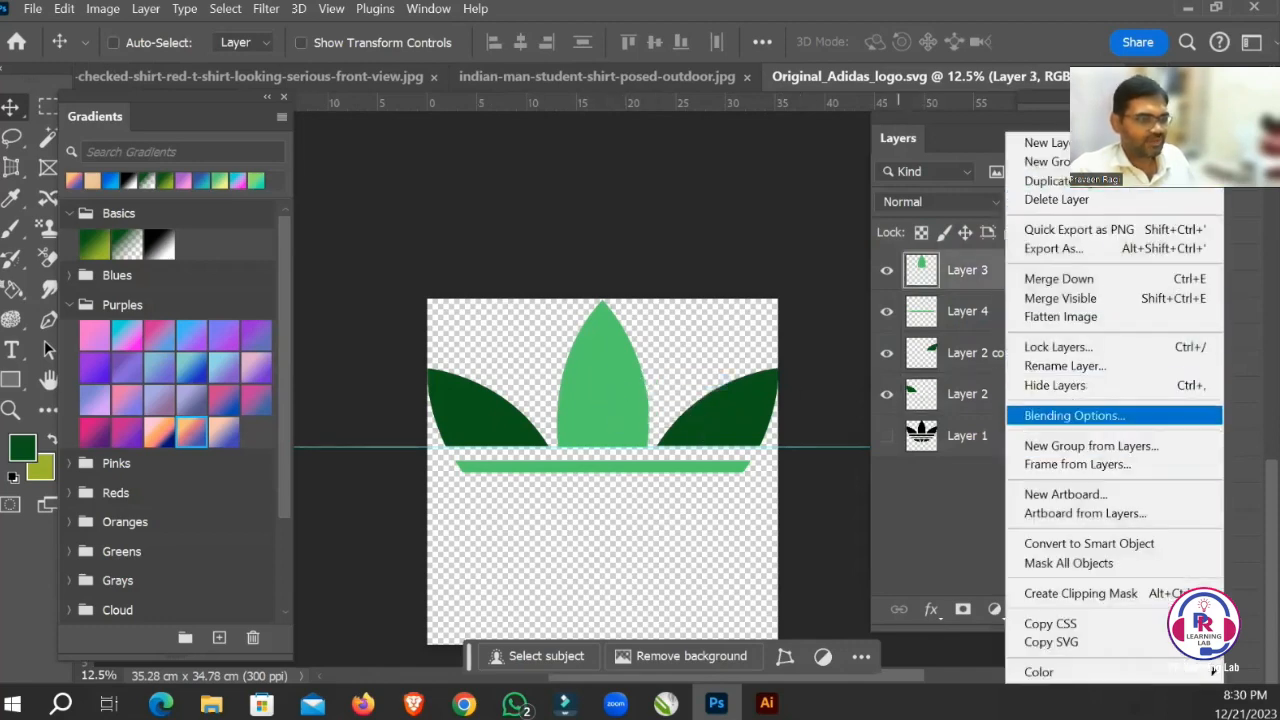
click(1074, 415)
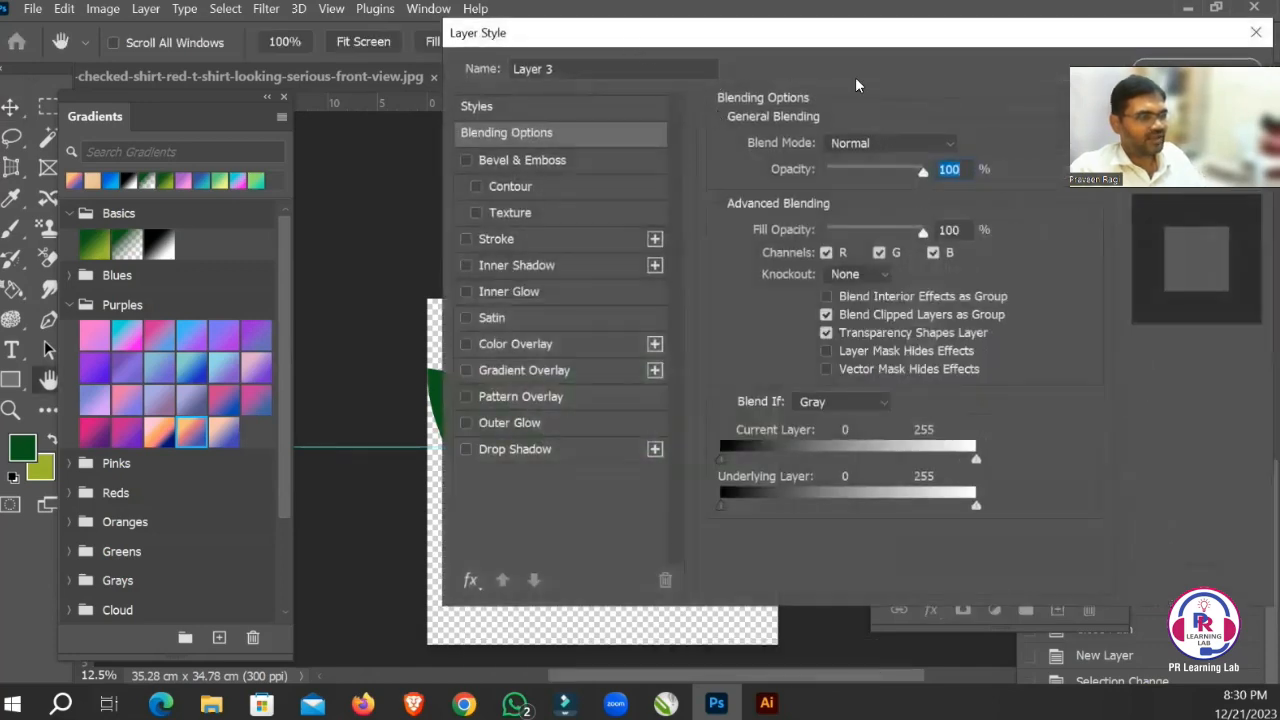
click(699, 353)
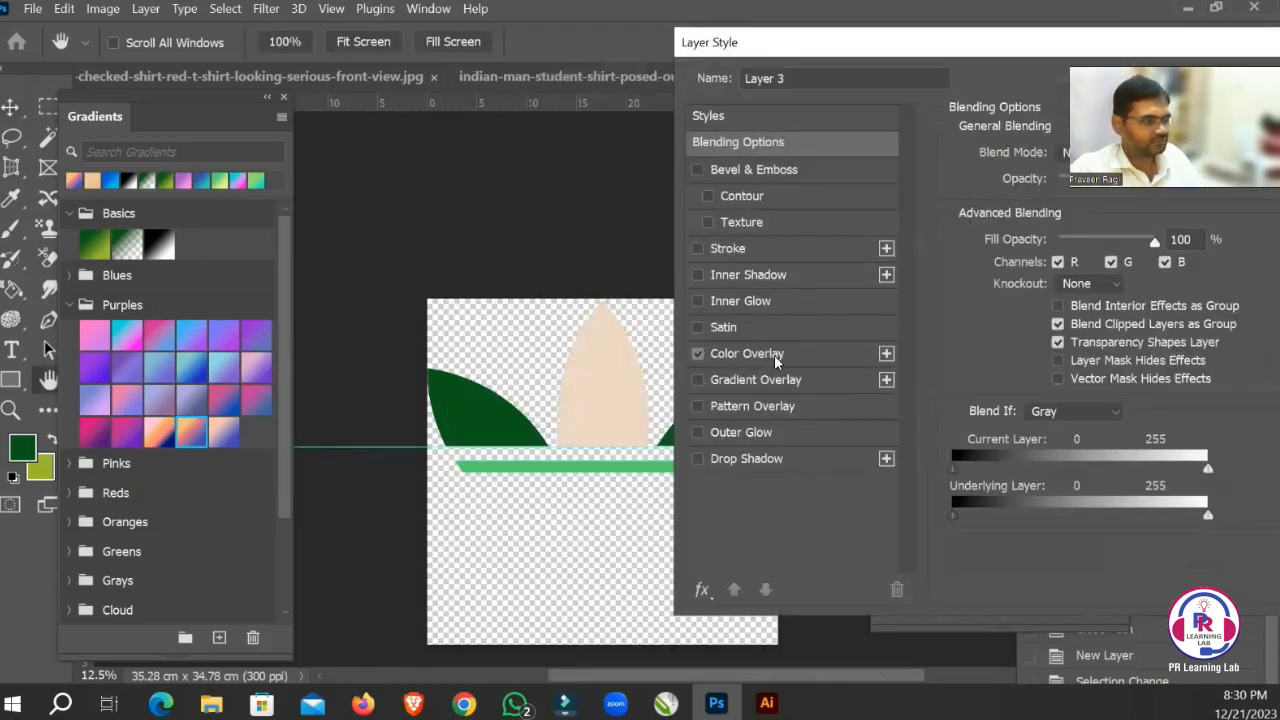
click(774, 355)
Set the centre leaf's overlay colour to a medium green, starting from a colour sampled from the dark green left leaf.
click(1115, 155)
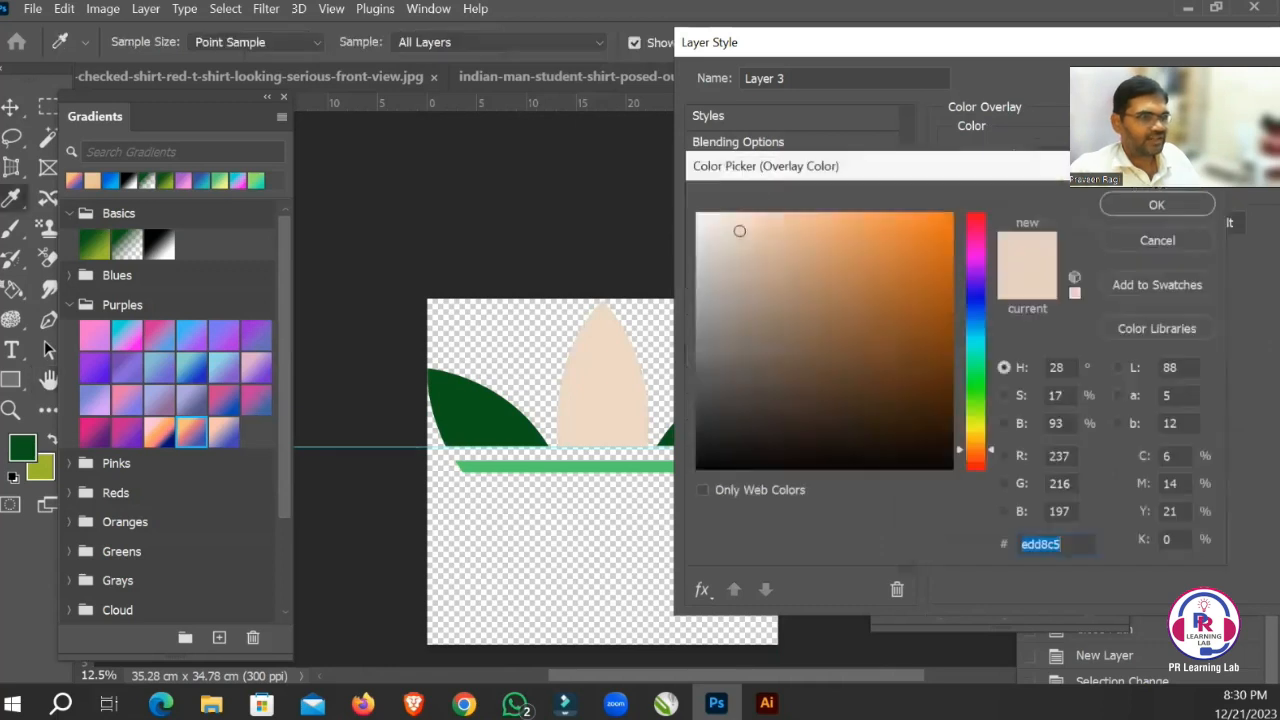
click(909, 343)
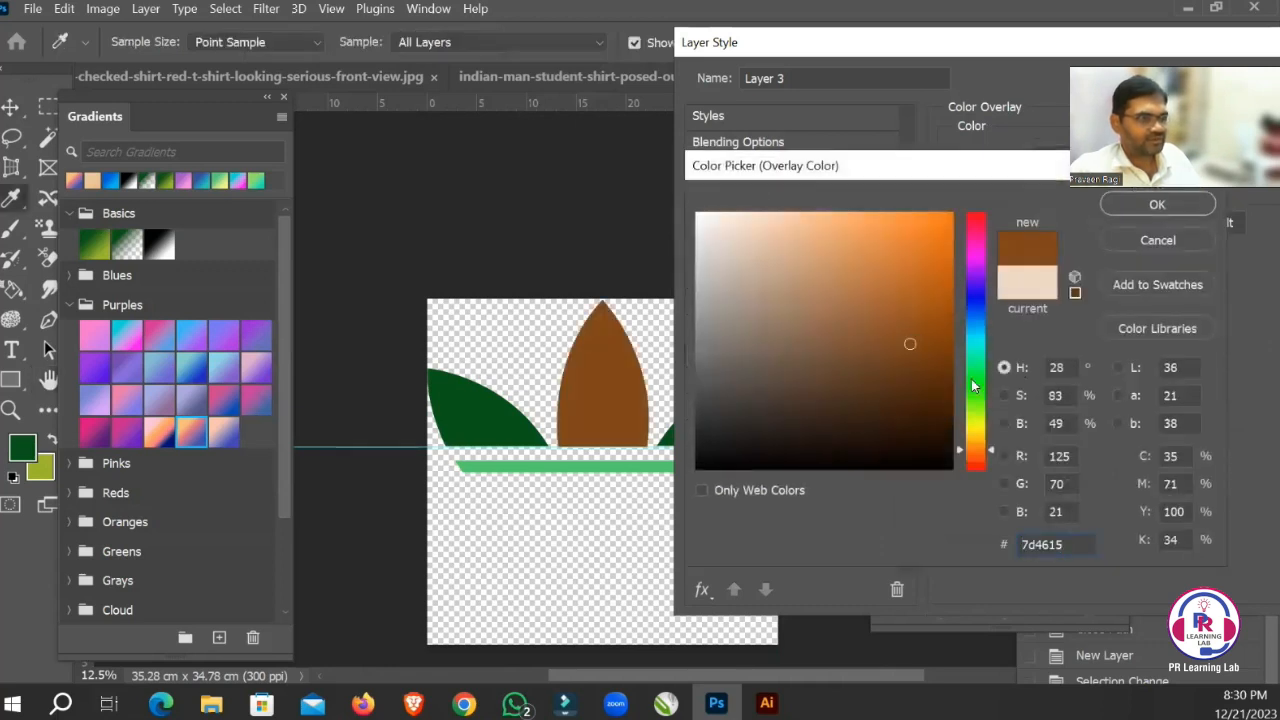
click(971, 413)
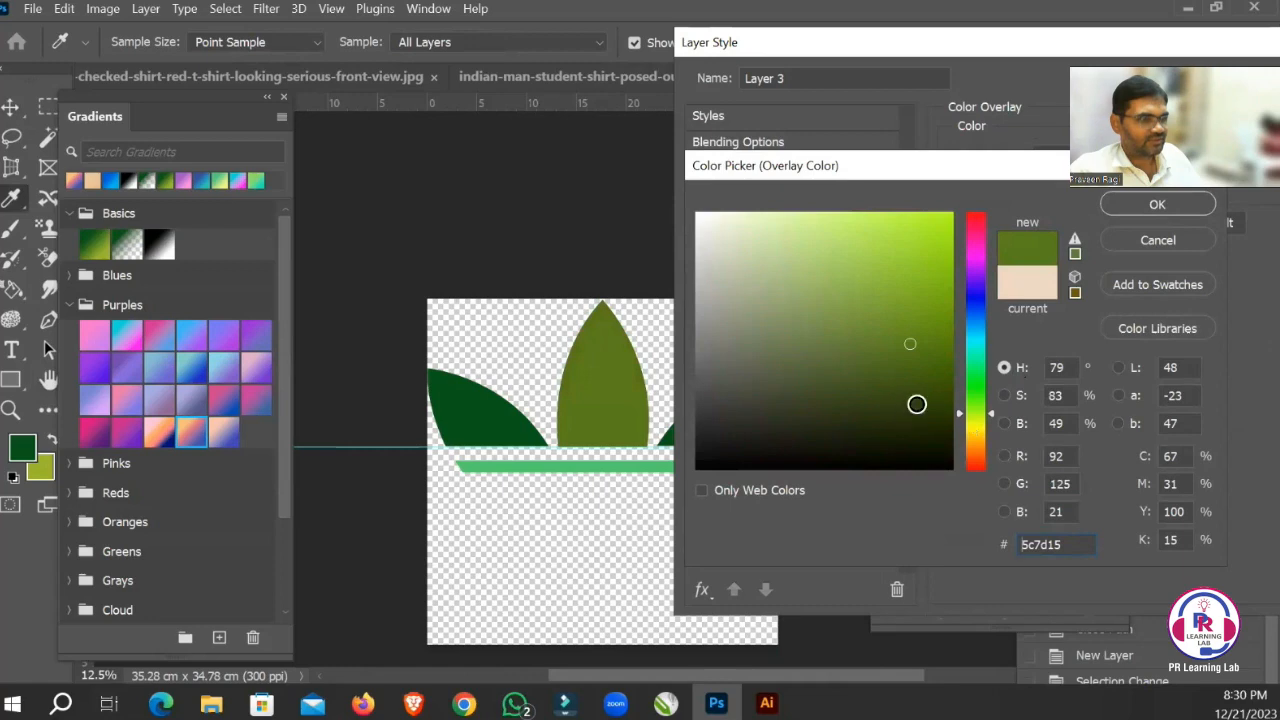
click(913, 403)
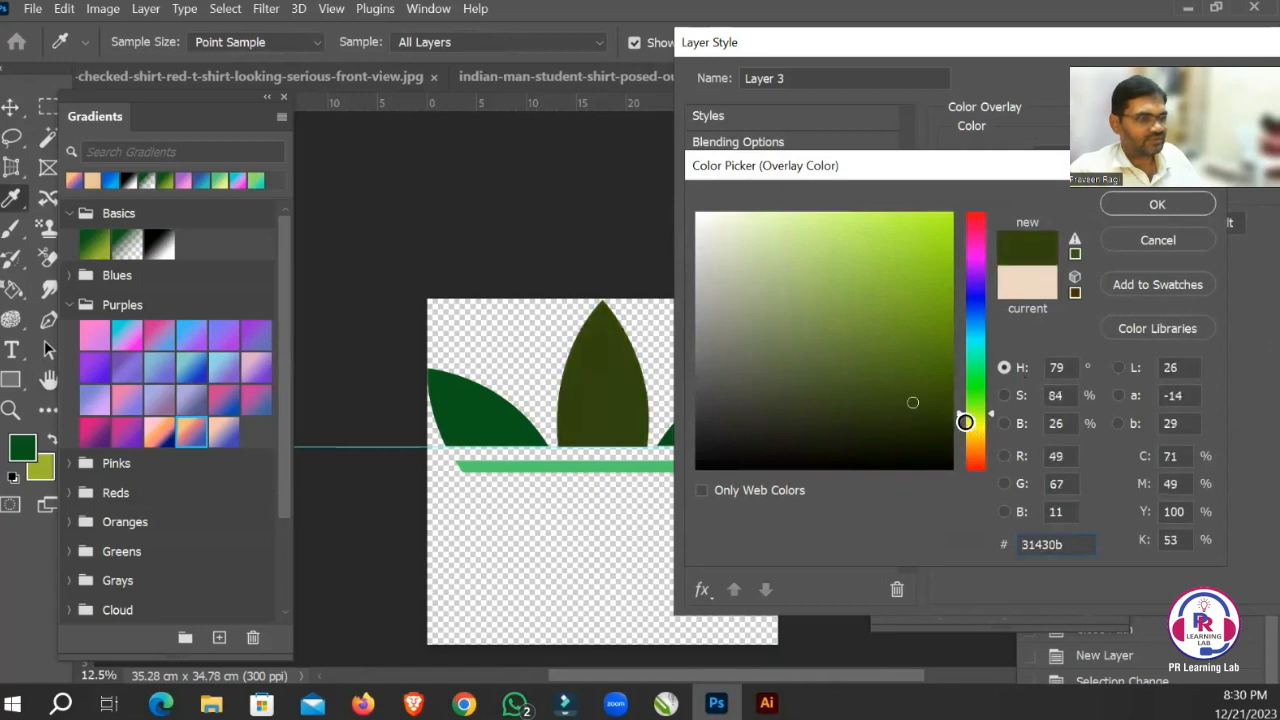
click(507, 415)
click(900, 362)
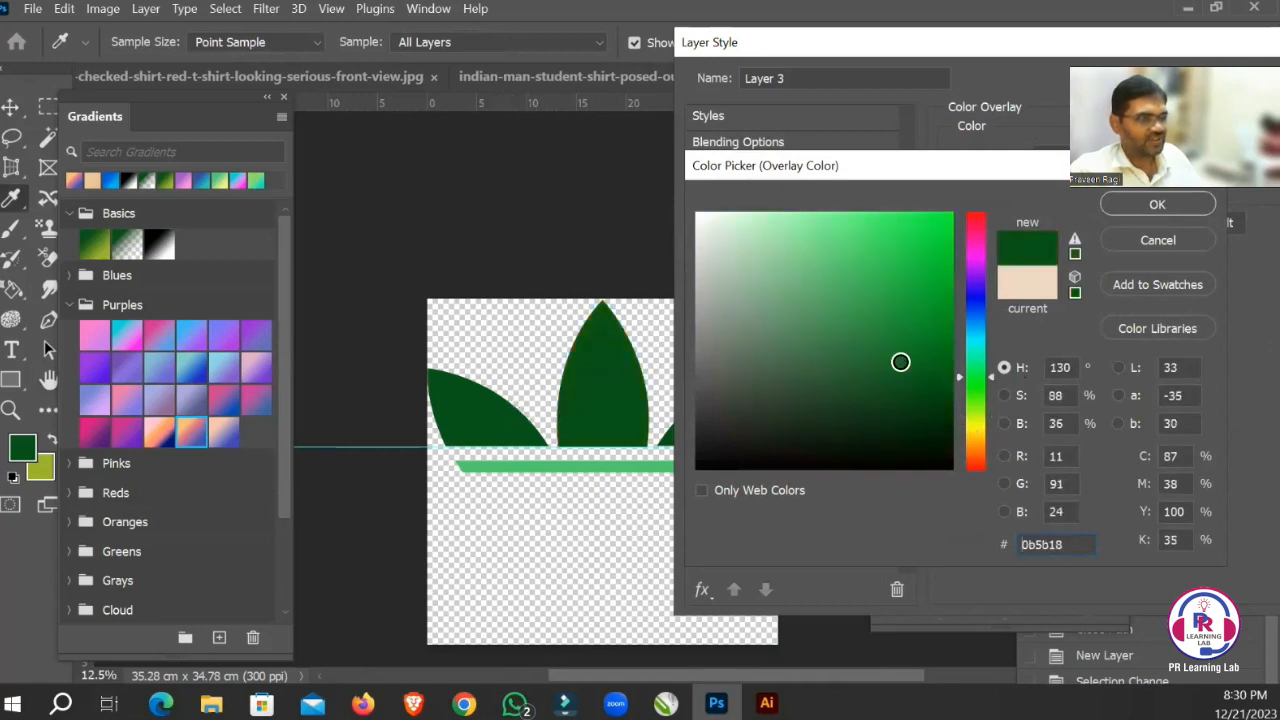
drag(900, 362, 853, 307)
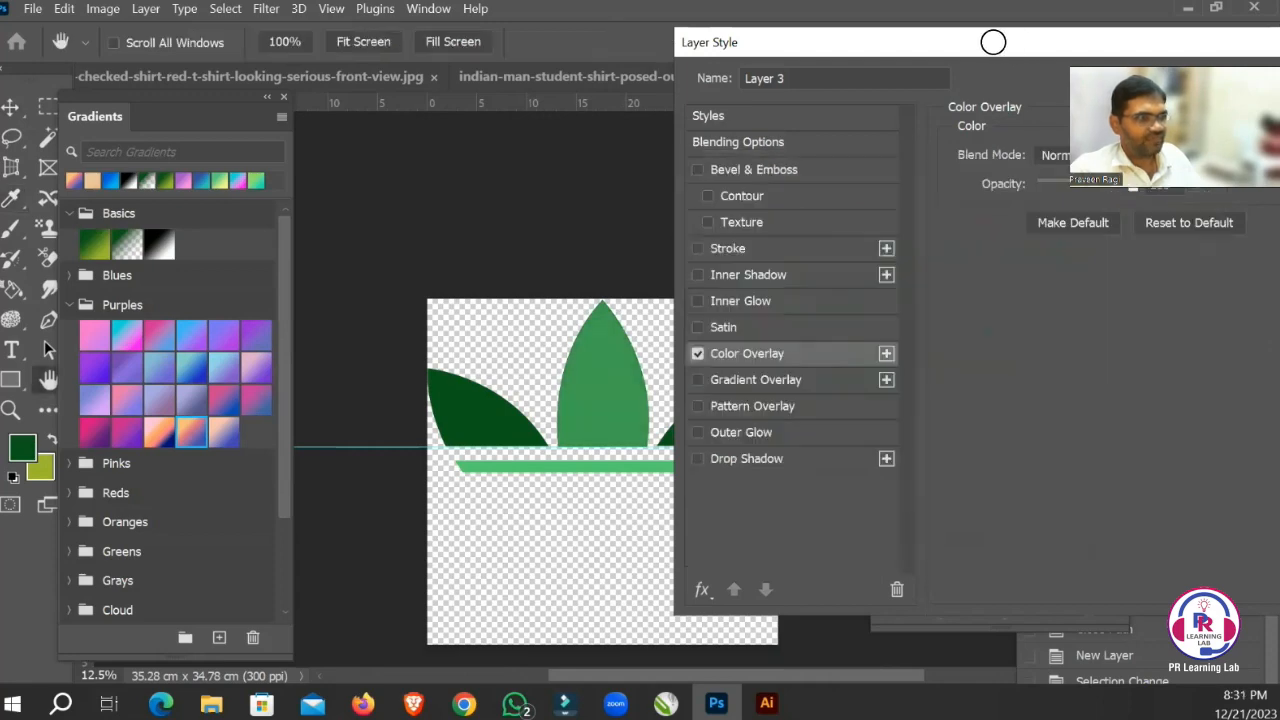
Apply the layer style and switch Layer 3's effects off and on again to compare the leaf's colours.
drag(993, 42, 699, 78)
click(1135, 115)
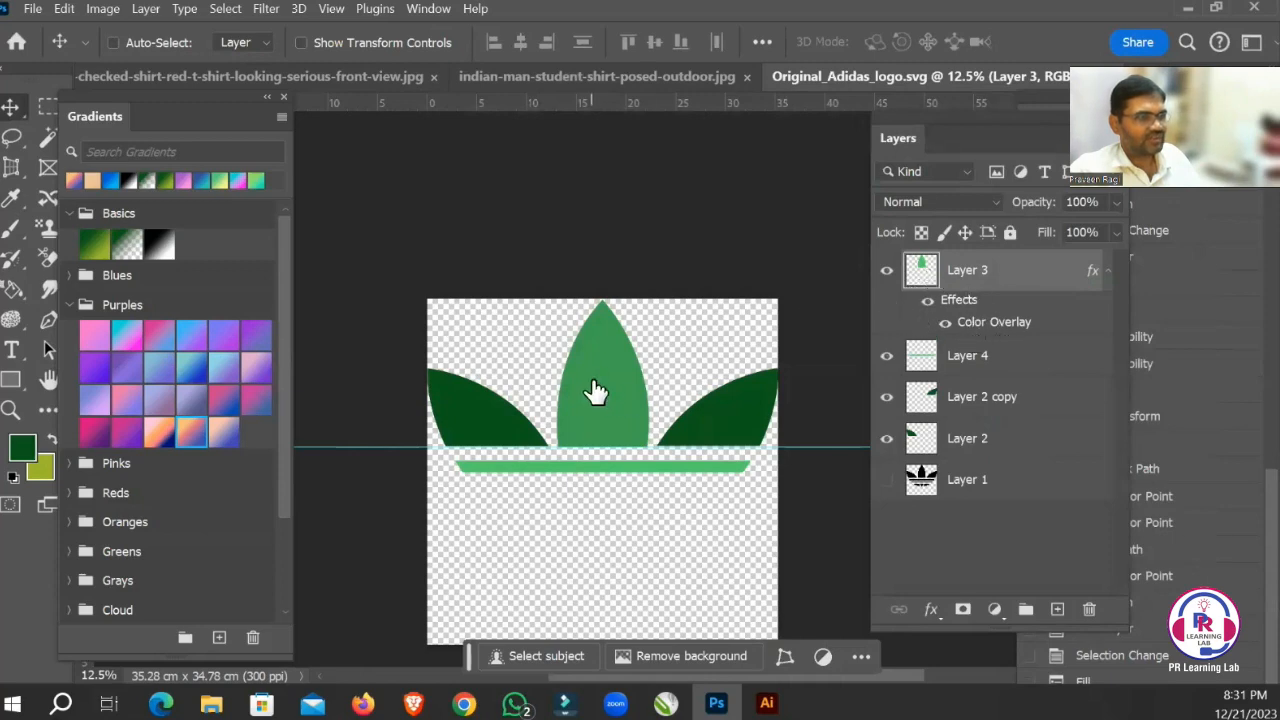
click(933, 313)
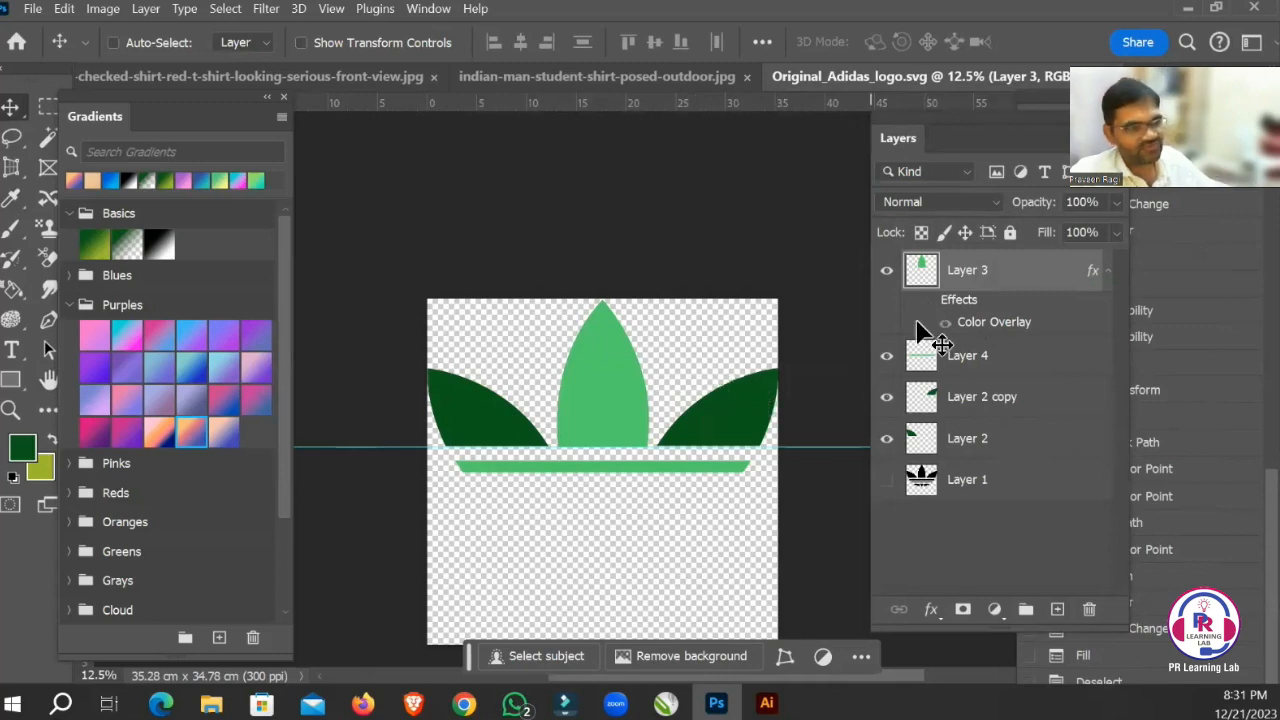
click(927, 300)
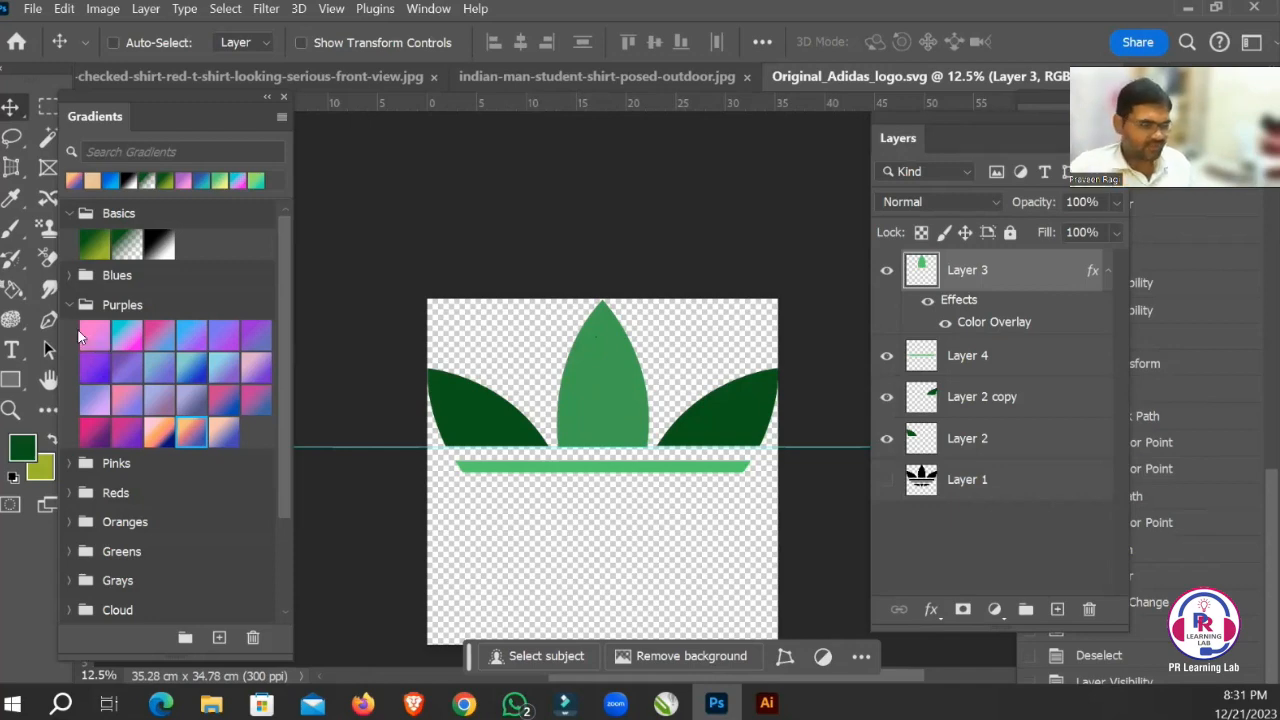
Draw a closed path with the Pen tool, with a wavy upper edge across the lower canvas and its other sides beyond the canvas.
drag(552, 554, 616, 496)
key(p)
click(437, 533)
key(ctrl+z)
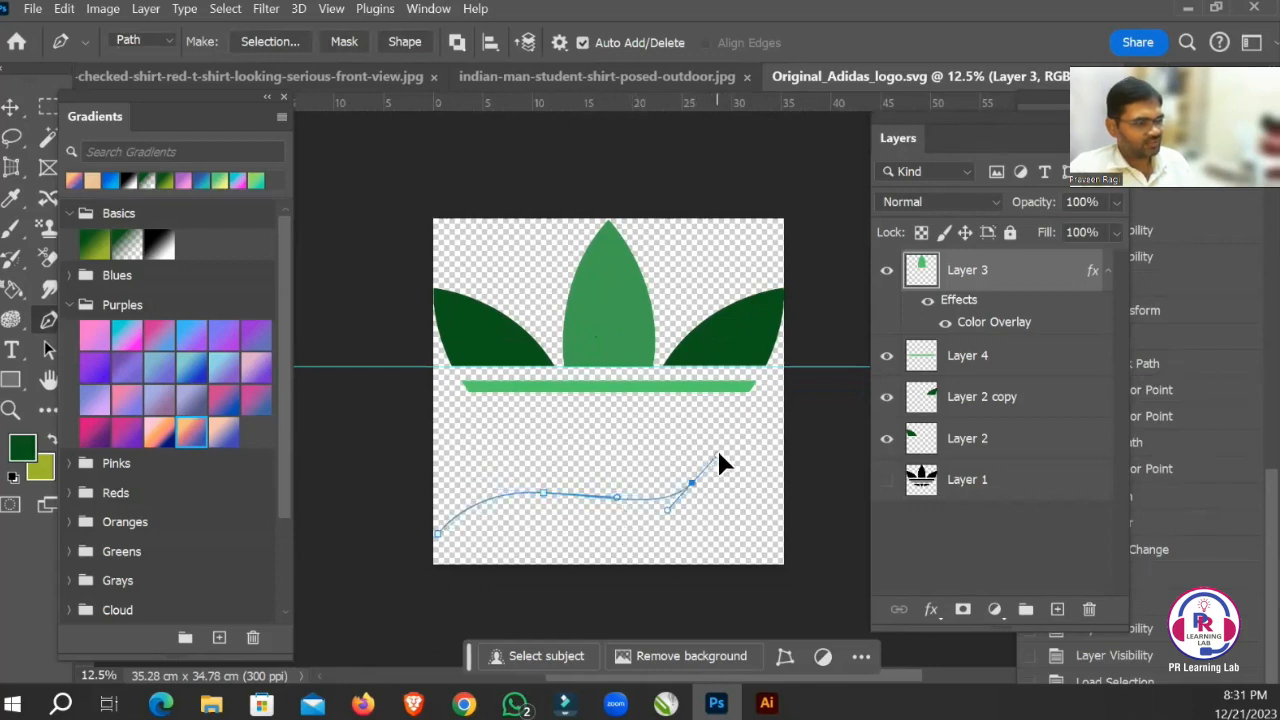
drag(822, 495, 828, 512)
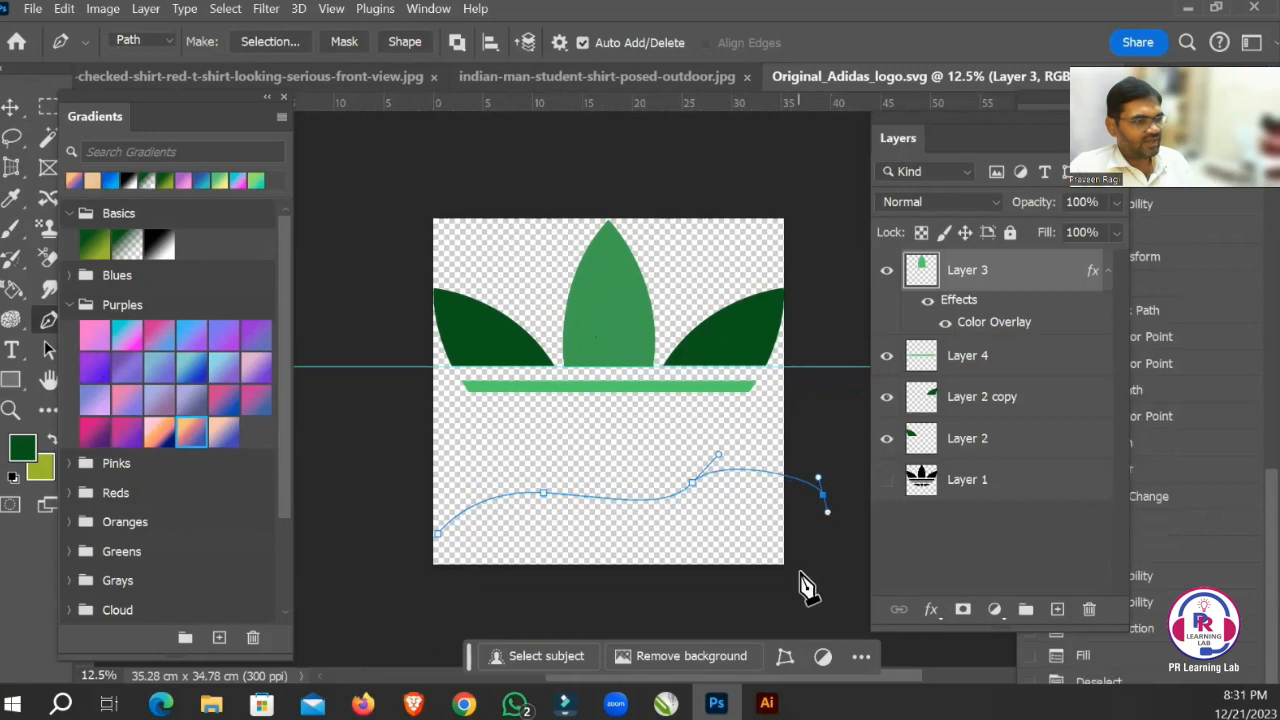
drag(779, 593, 717, 604)
drag(396, 594, 400, 532)
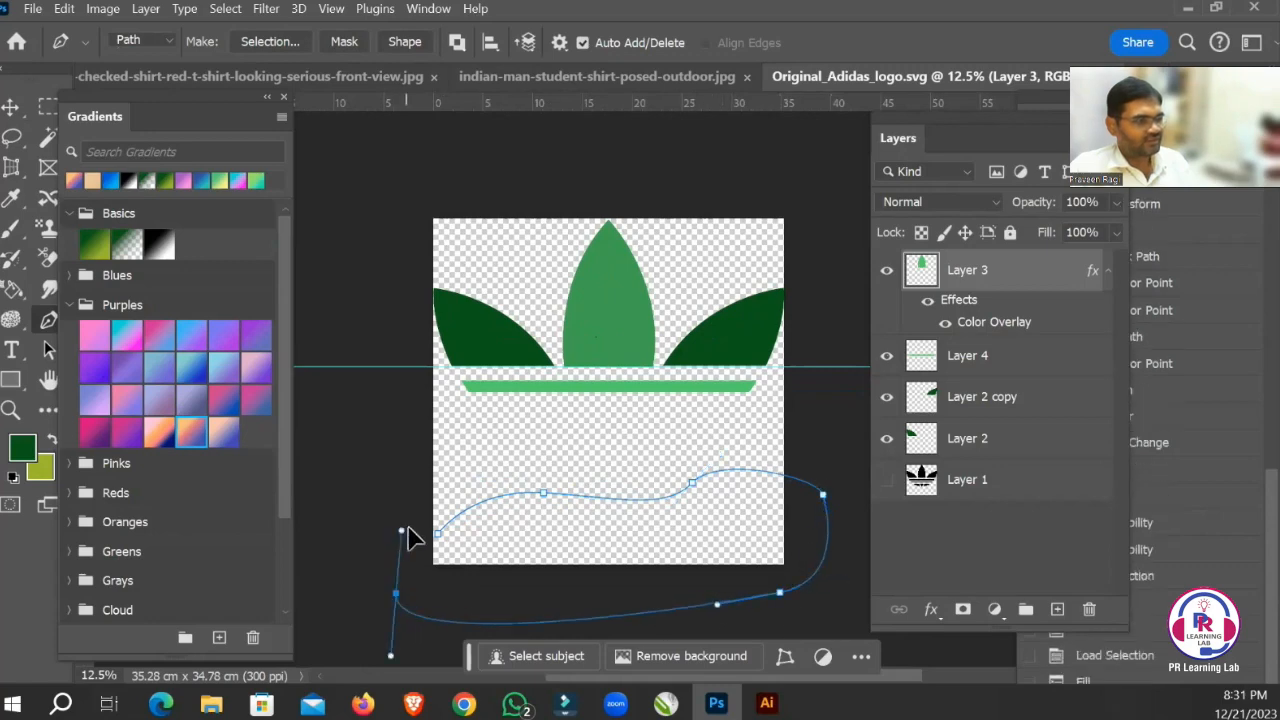
click(437, 535)
Convert the wavy path into a new anti-aliased selection with a feather radius of 0 pixels.
right_click(618, 571)
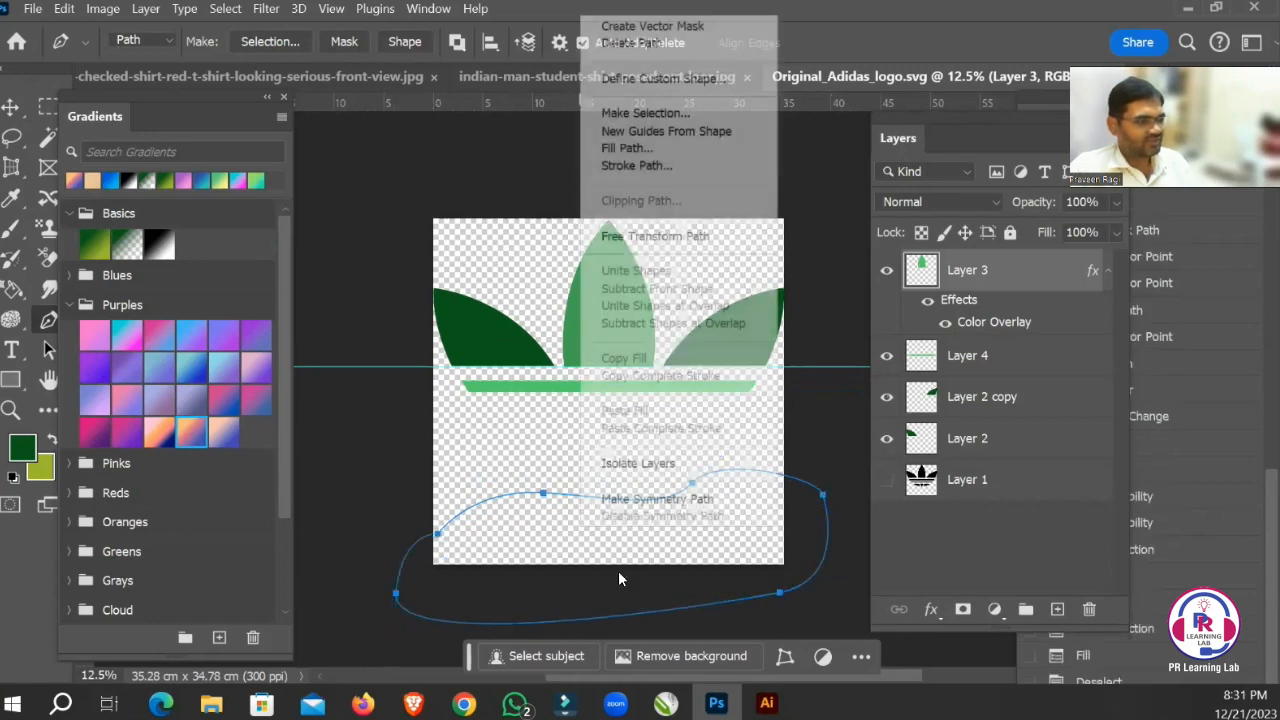
click(650, 113)
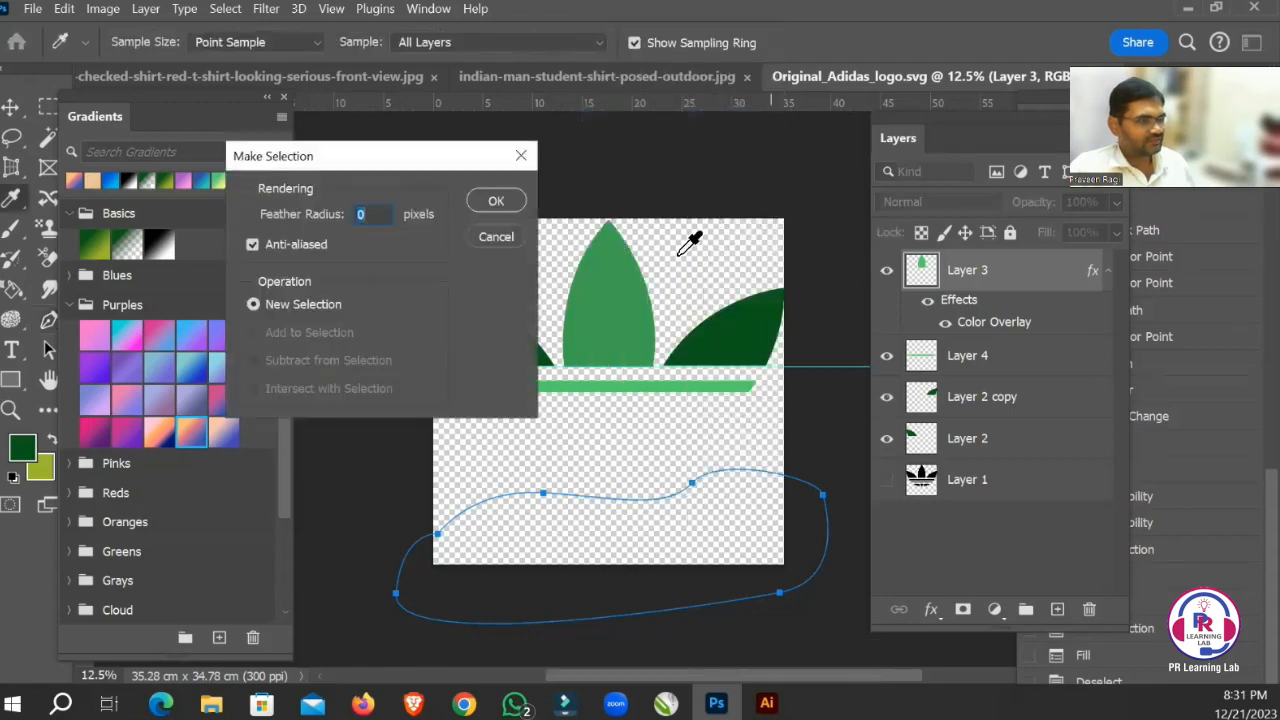
click(493, 200)
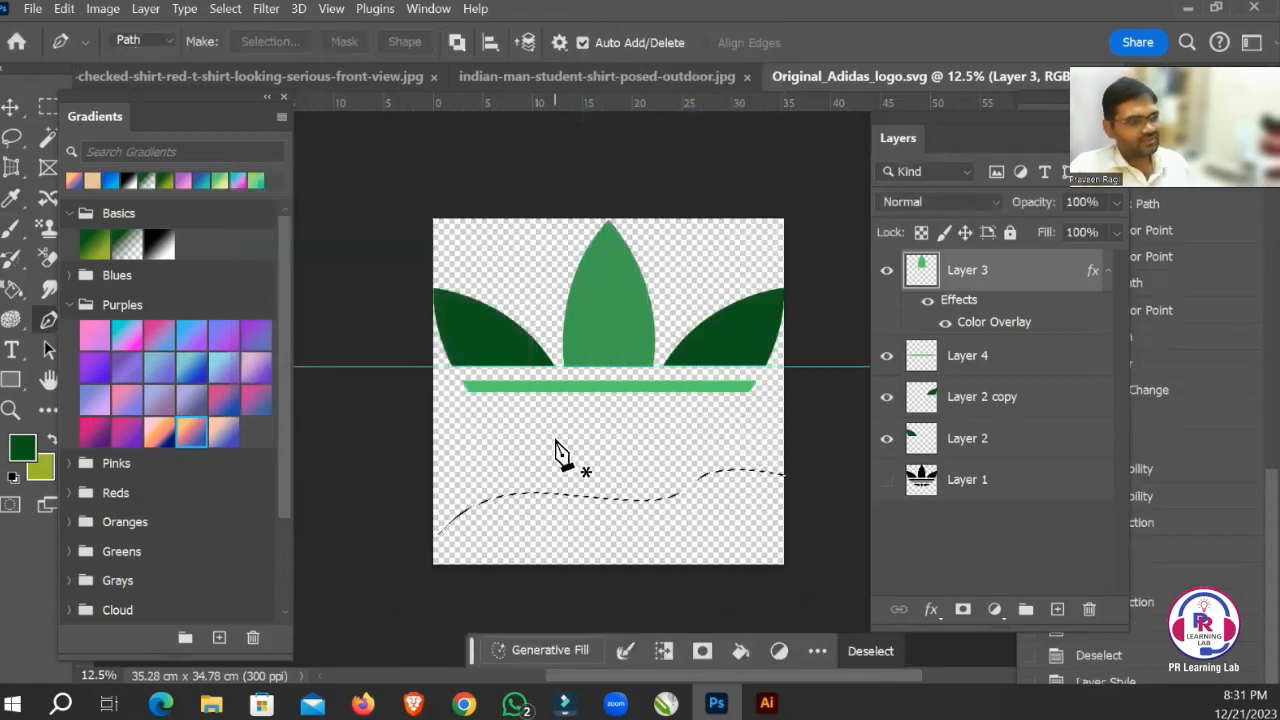
Try to fill the wavy selection with the green Basics gradient preset, and undo the gradient fill.
click(25, 448)
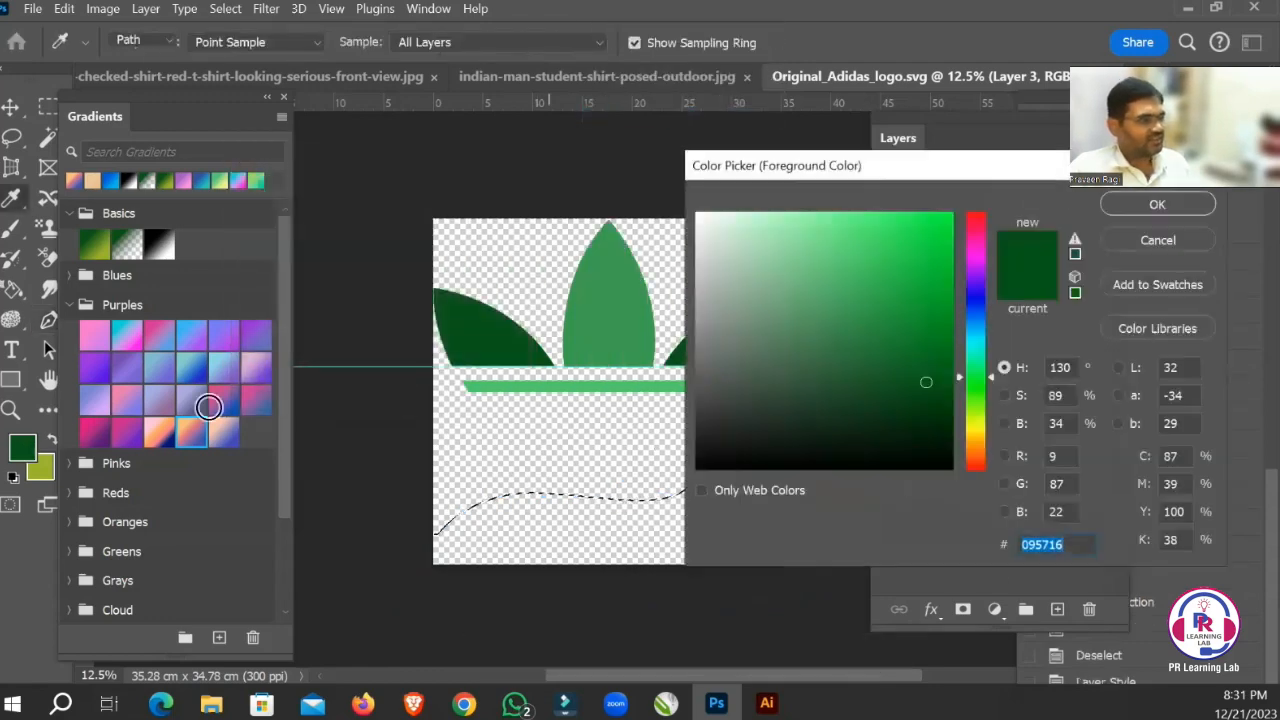
key(Escape)
drag(98, 248, 600, 528)
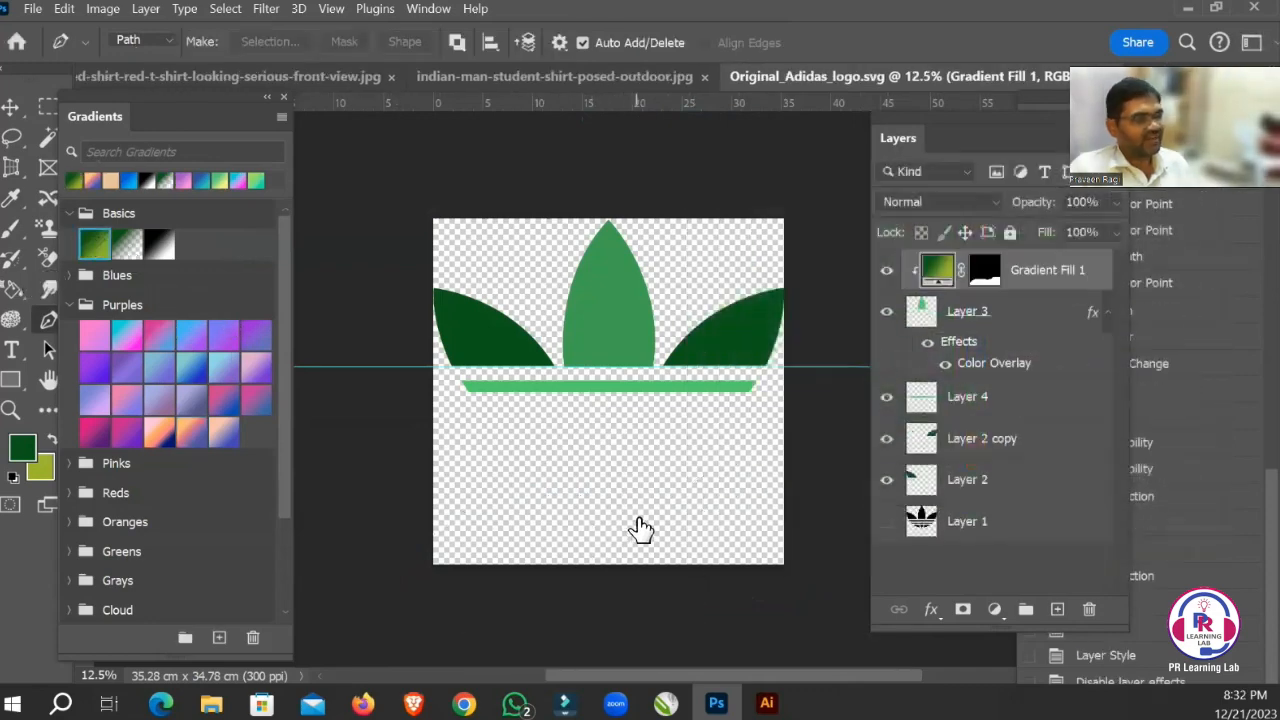
key(ctrl+z)
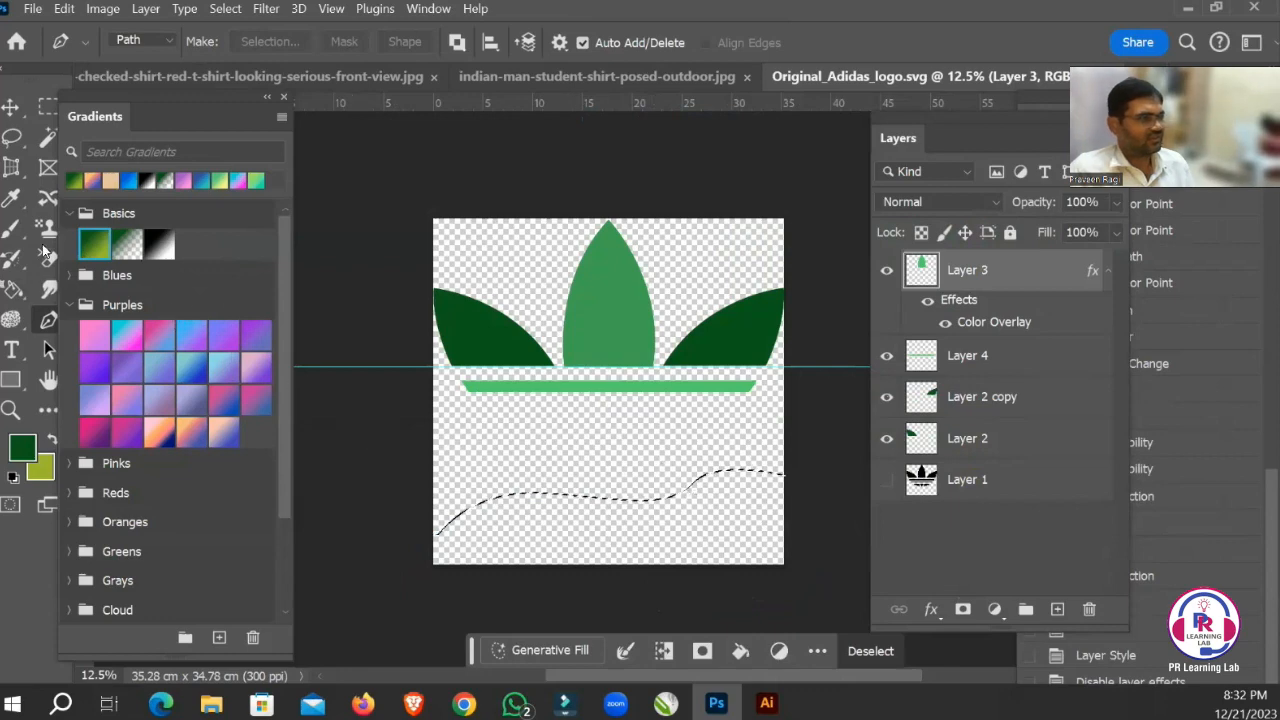
Fill the wavy selection on a new layer with a linear olive-to-dark-green gradient, drawn from the canvas's left edge towards its lower-right corner.
click(13, 289)
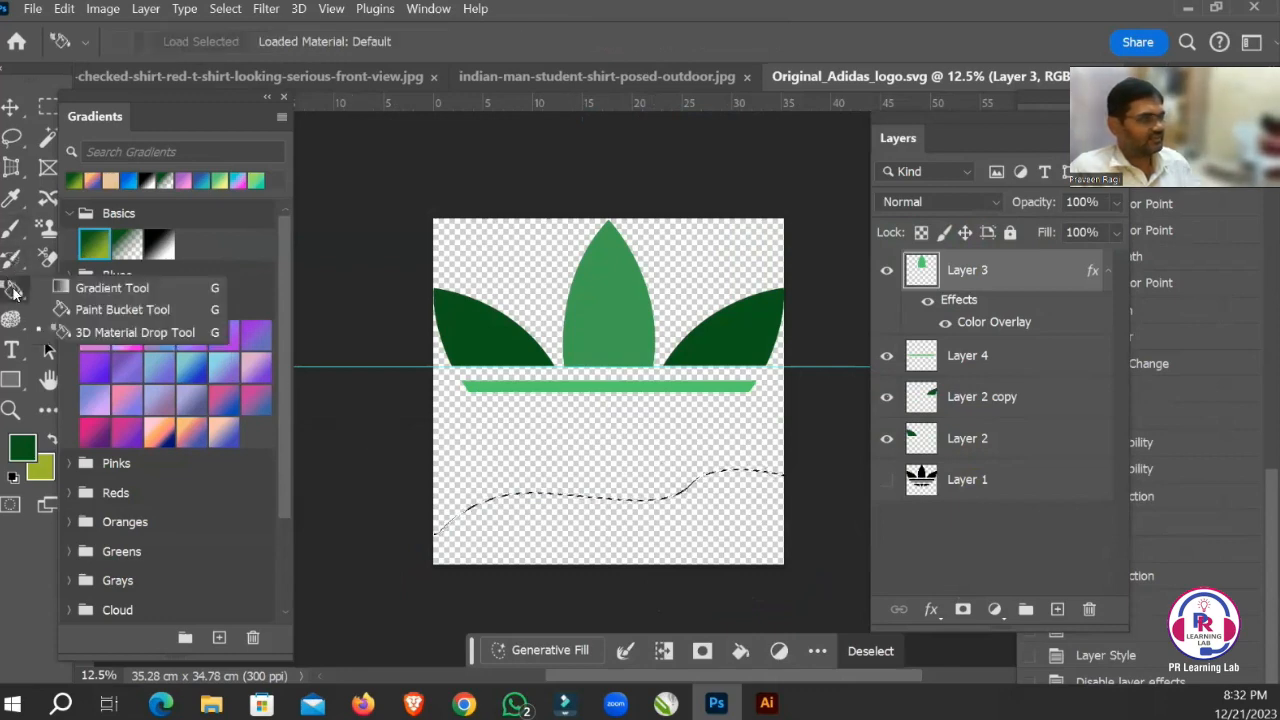
click(100, 288)
click(1057, 609)
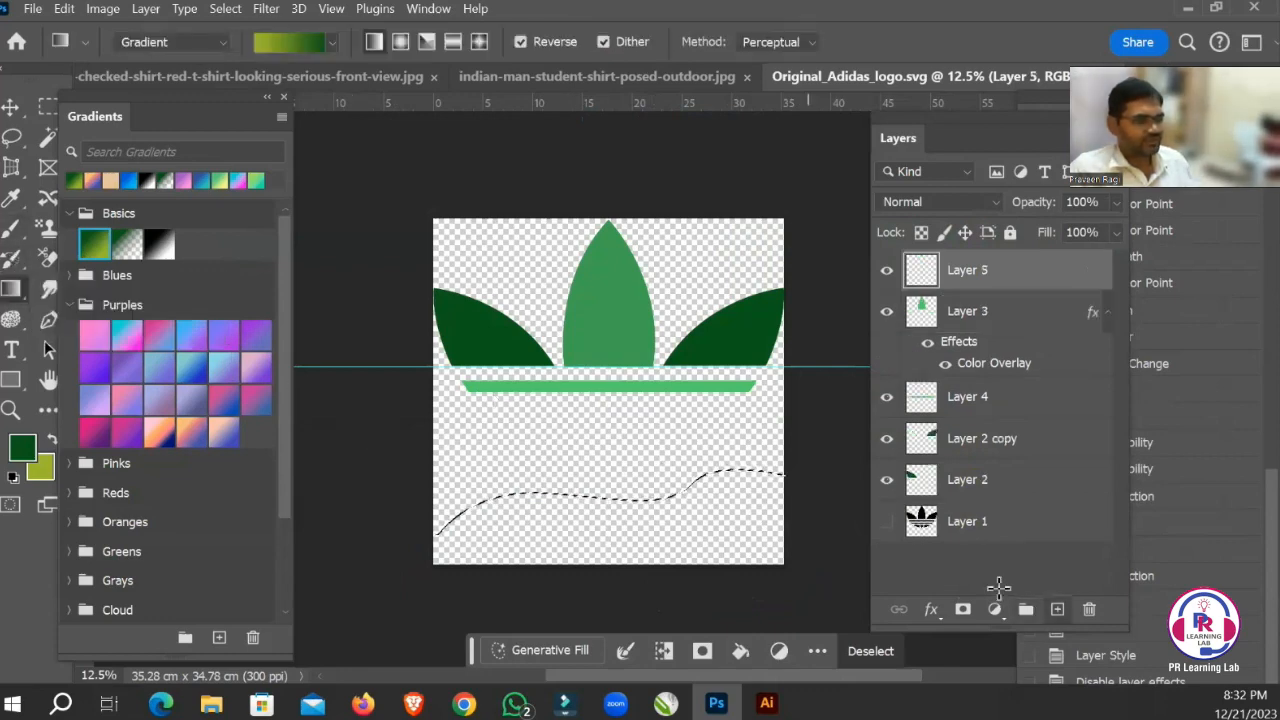
drag(430, 483, 743, 554)
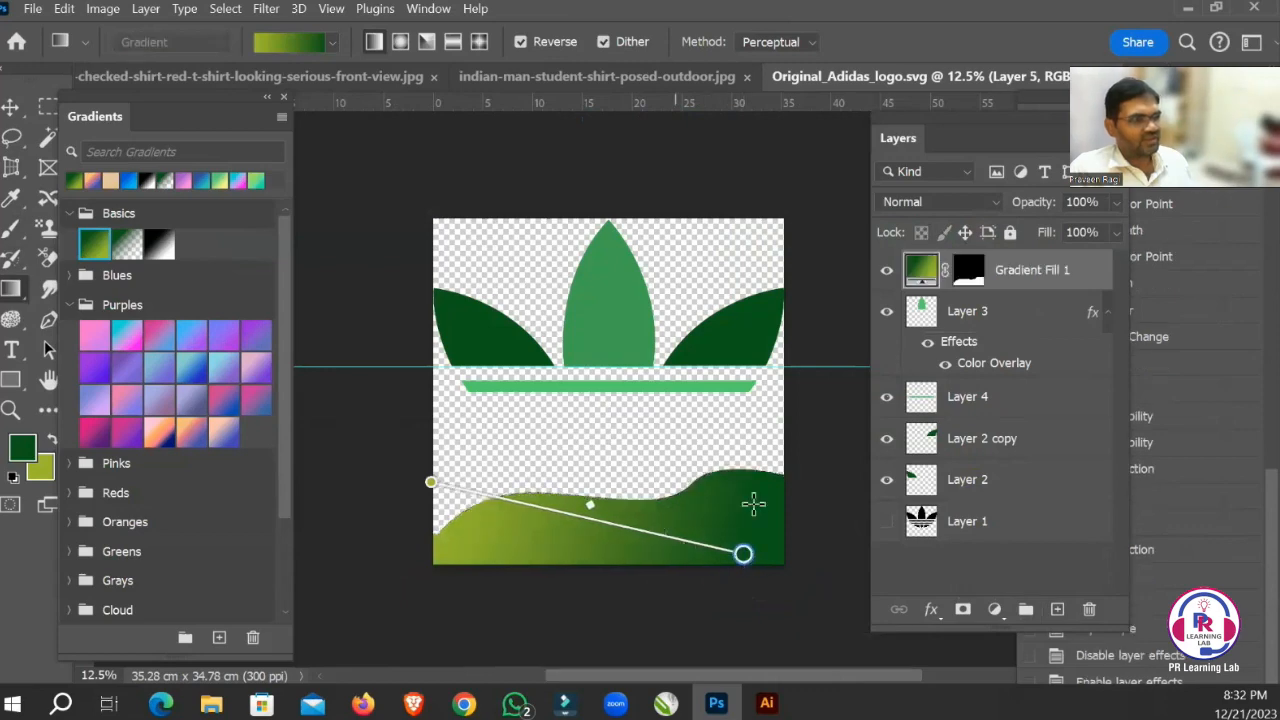
key(v)
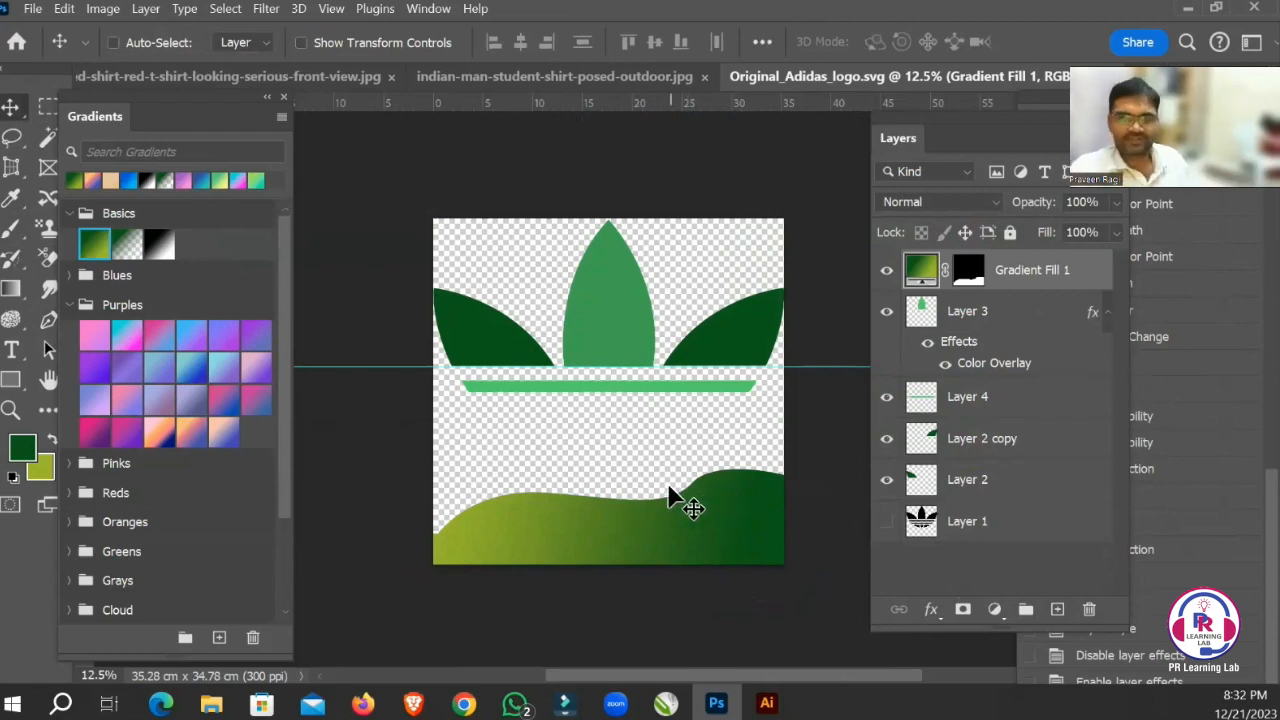
Activate the Pen tool and look over the other pen and anchor point tools in its group.
click(47, 325)
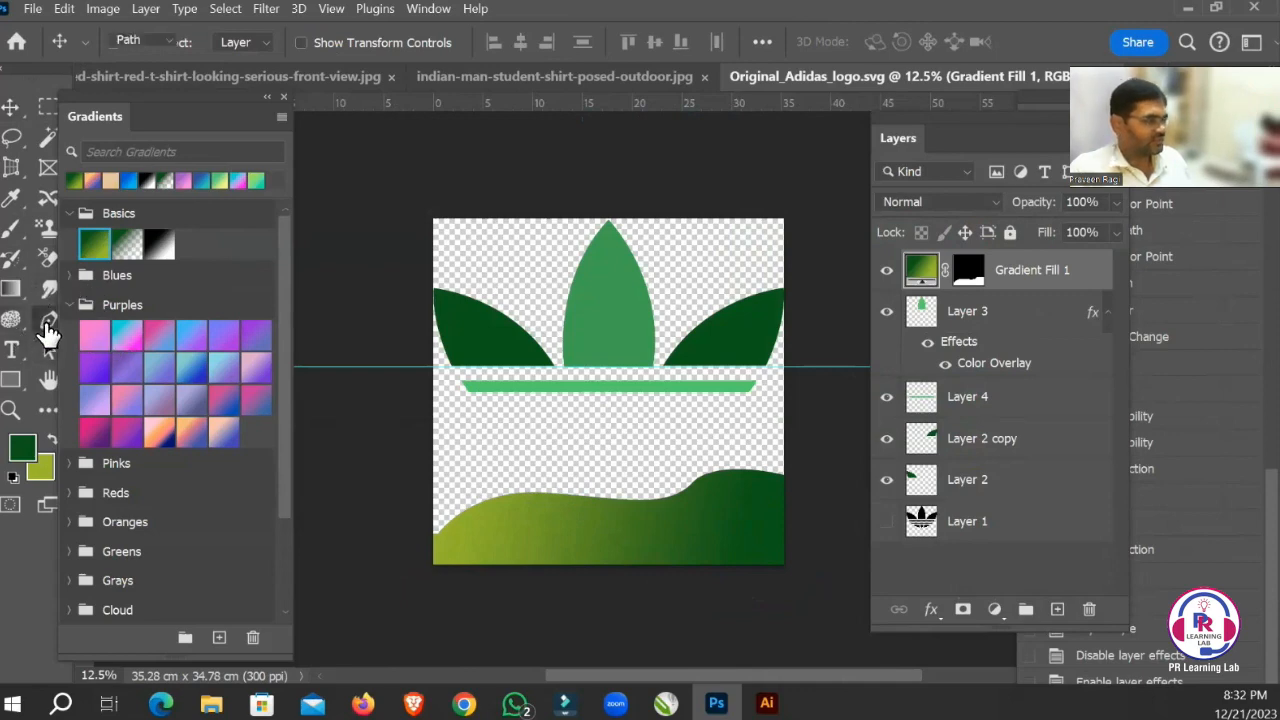
right_click(47, 325)
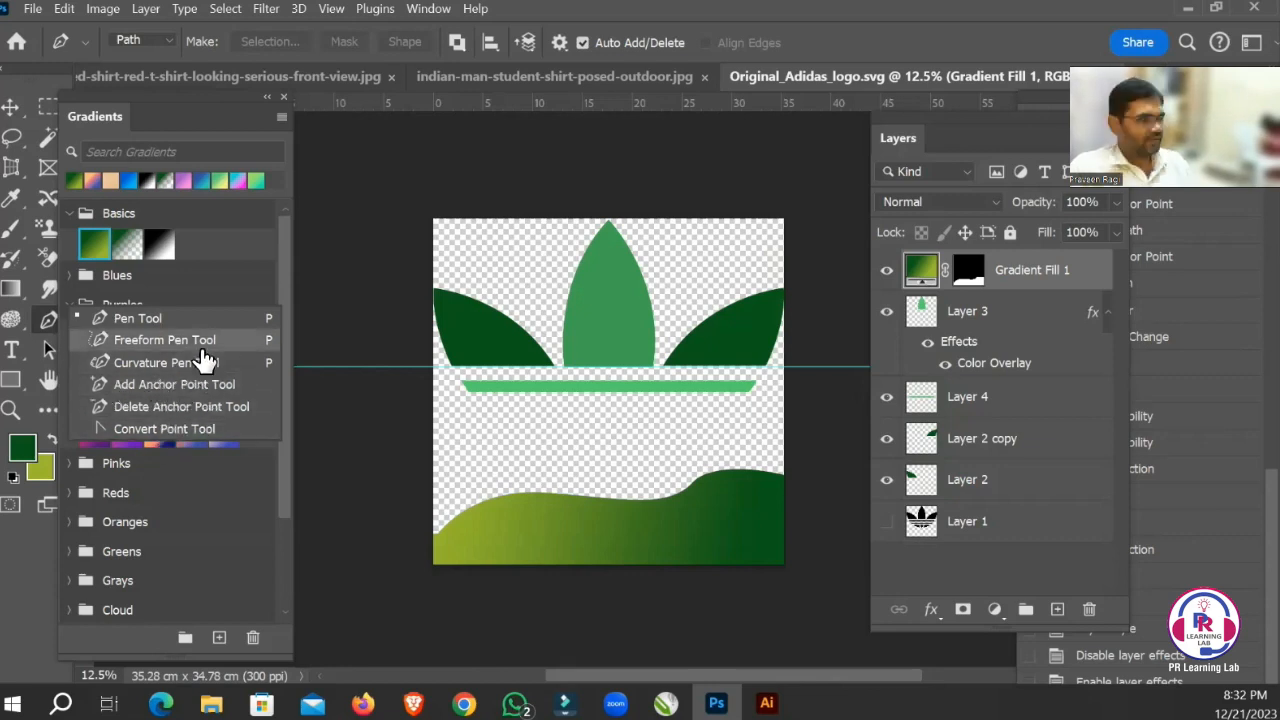
key(Escape)
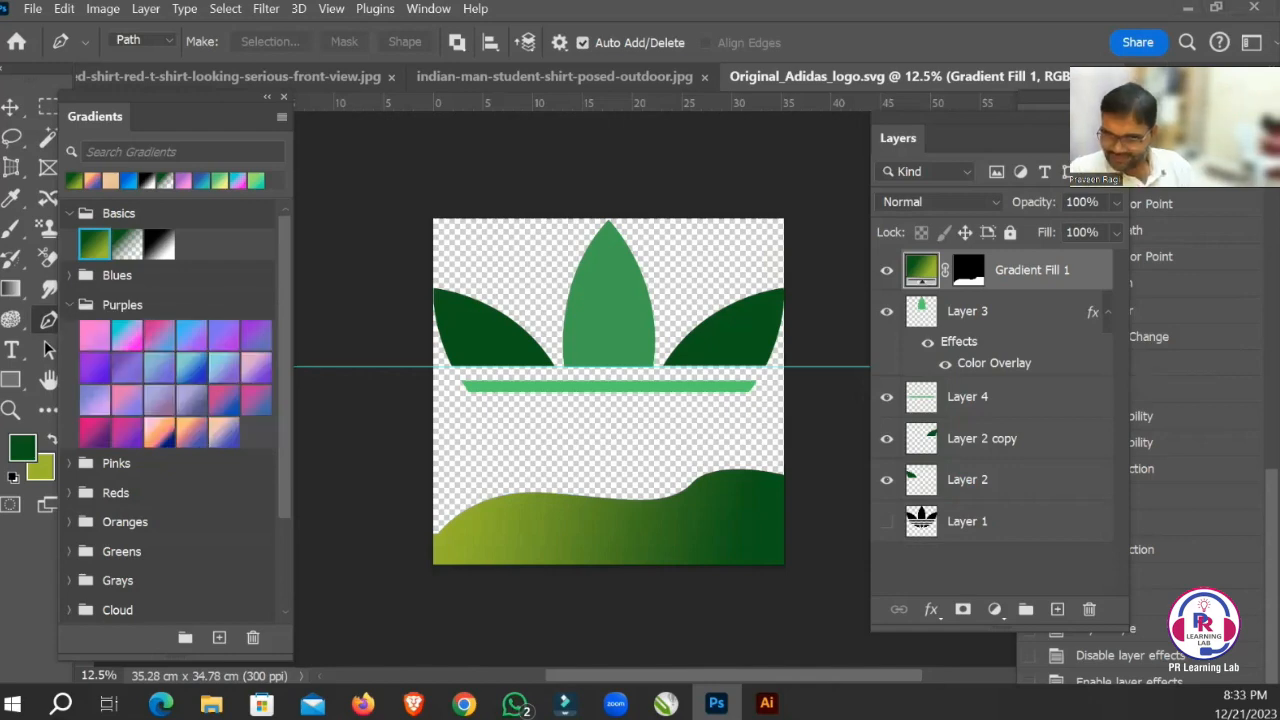